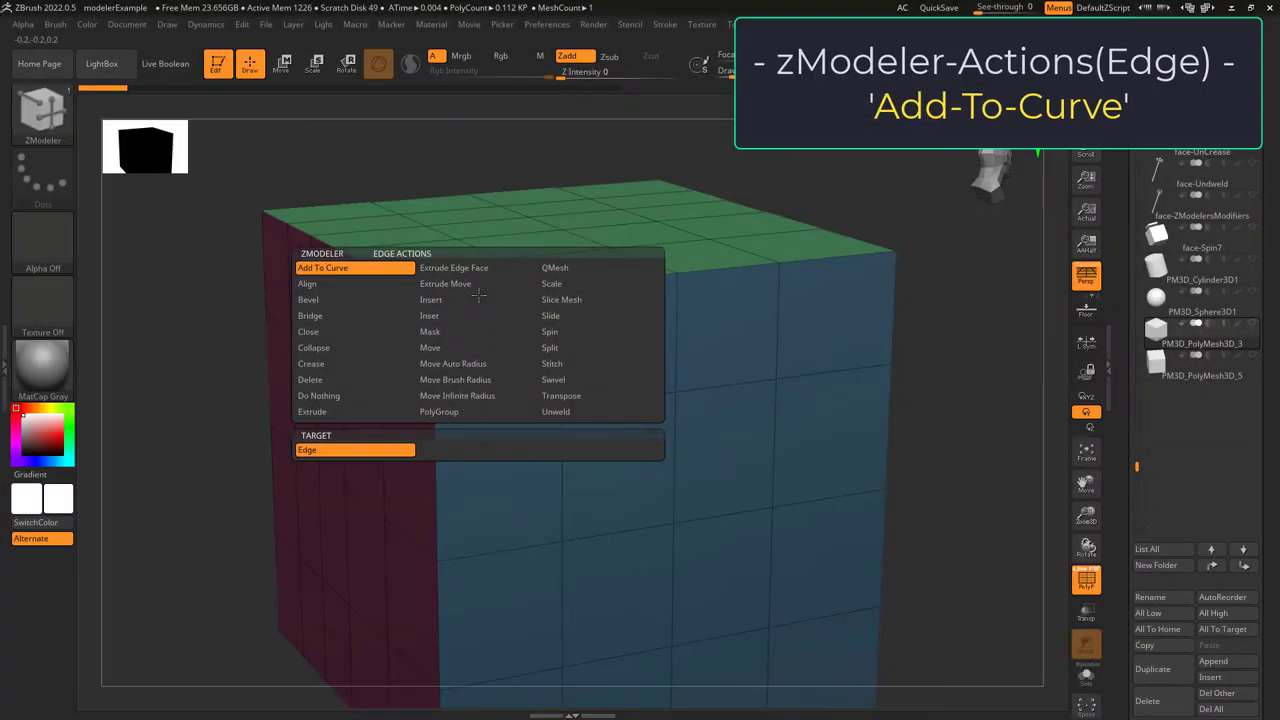
Set the edge action to Add To Curve and add curves around the top face's perimeter and along the front face's uppermost horizontal edge row
left_click(364, 273)
left_click(837, 257)
left_click(728, 268)
left_click(619, 279)
left_click(497, 291)
left_click(358, 260)
left_click(316, 206)
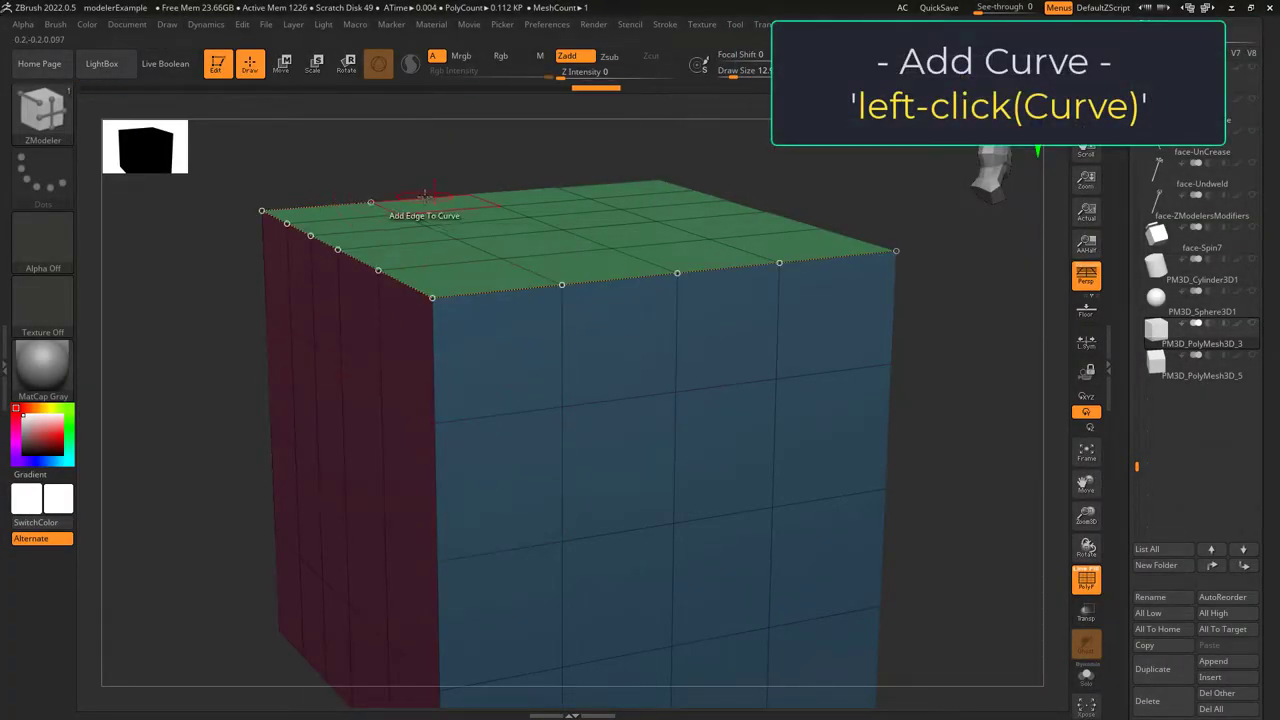
left_click(607, 184)
left_click(710, 195)
left_click(512, 406)
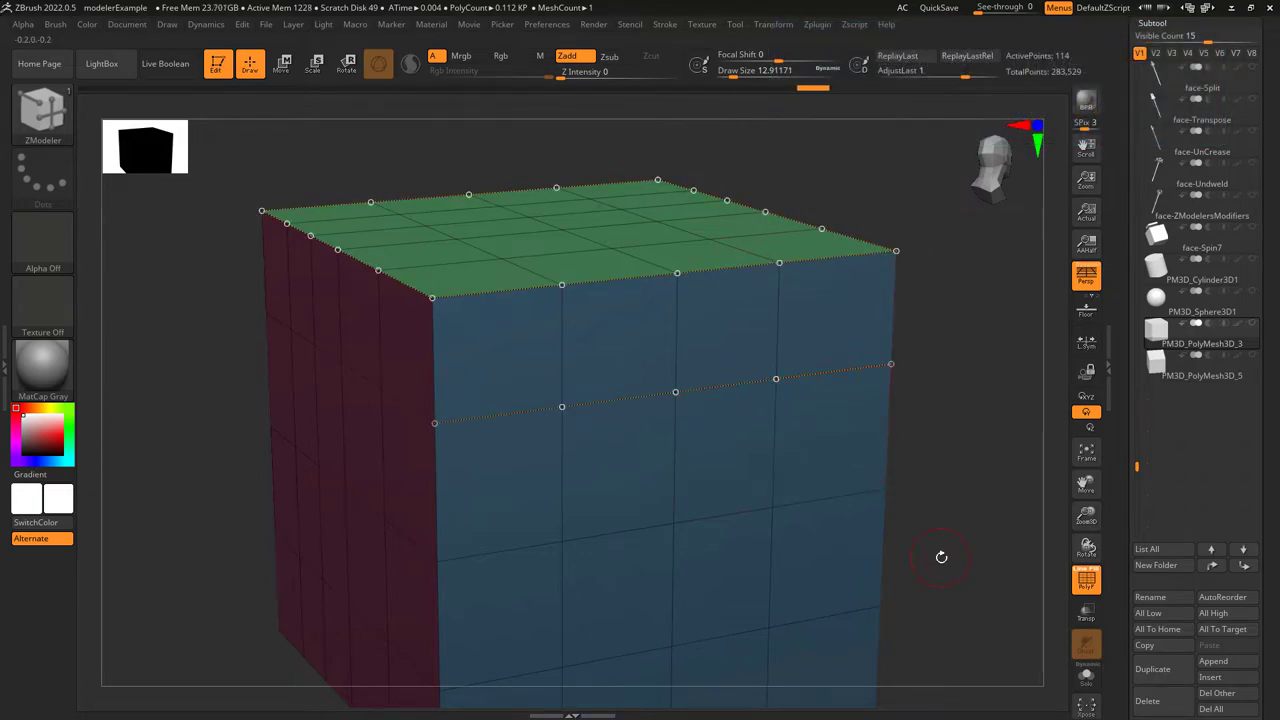
Try generating tube meshes along all the curves with the CurveTubeB brush, and undo them
key("b")
key("c")
left_click(874, 594)
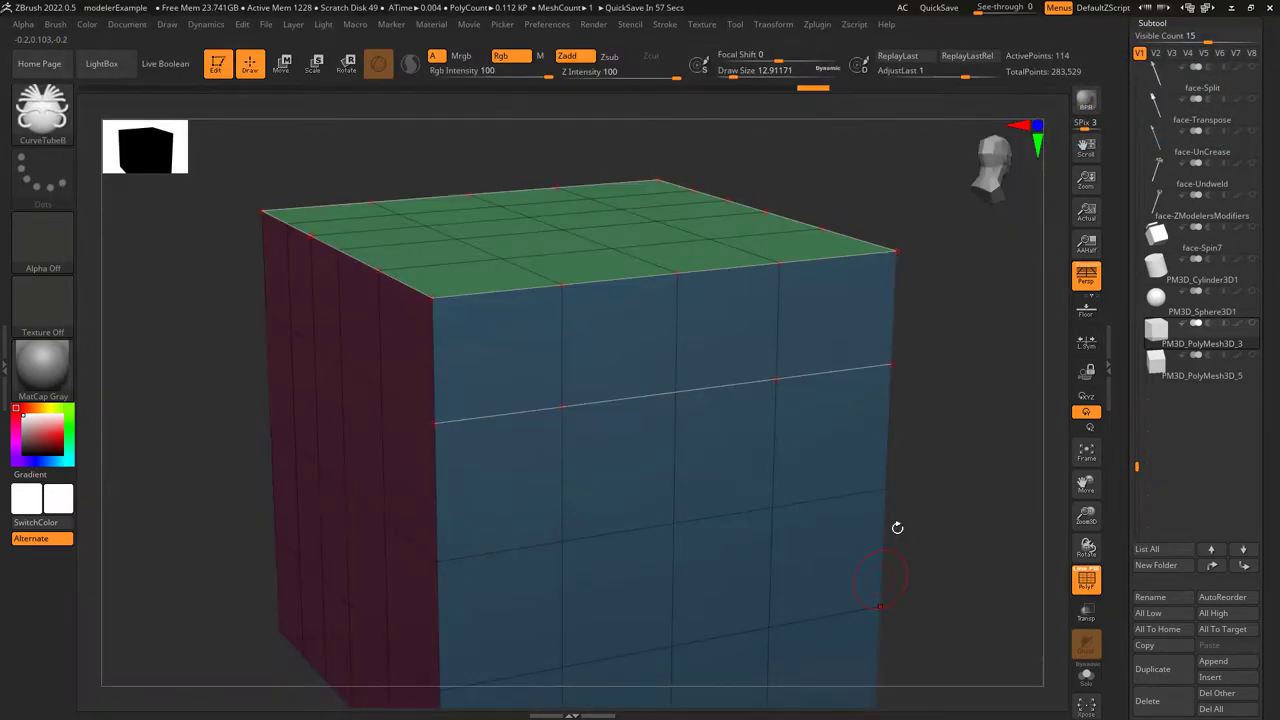
left_click(503, 299)
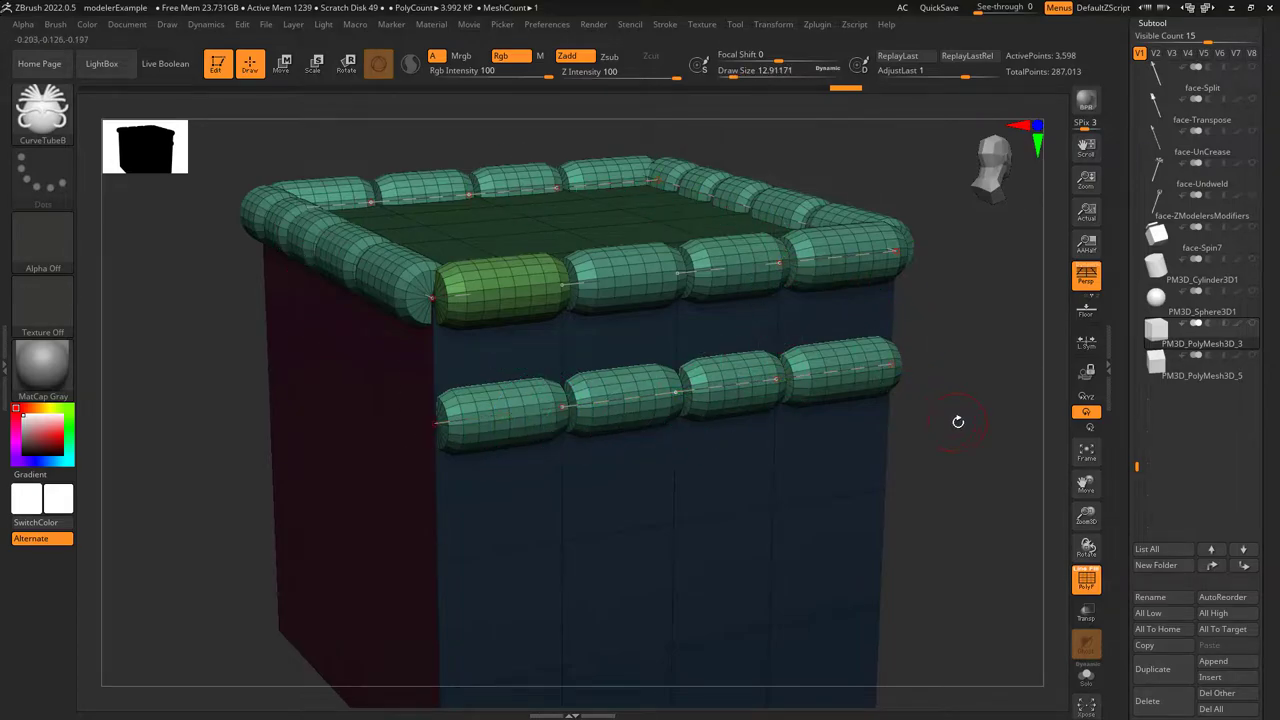
key("ctrl+z")
Try beveling all the curves, and remove front-face curve segments with the Delete curve action
left_click_drag(436, 443, 484, 439)
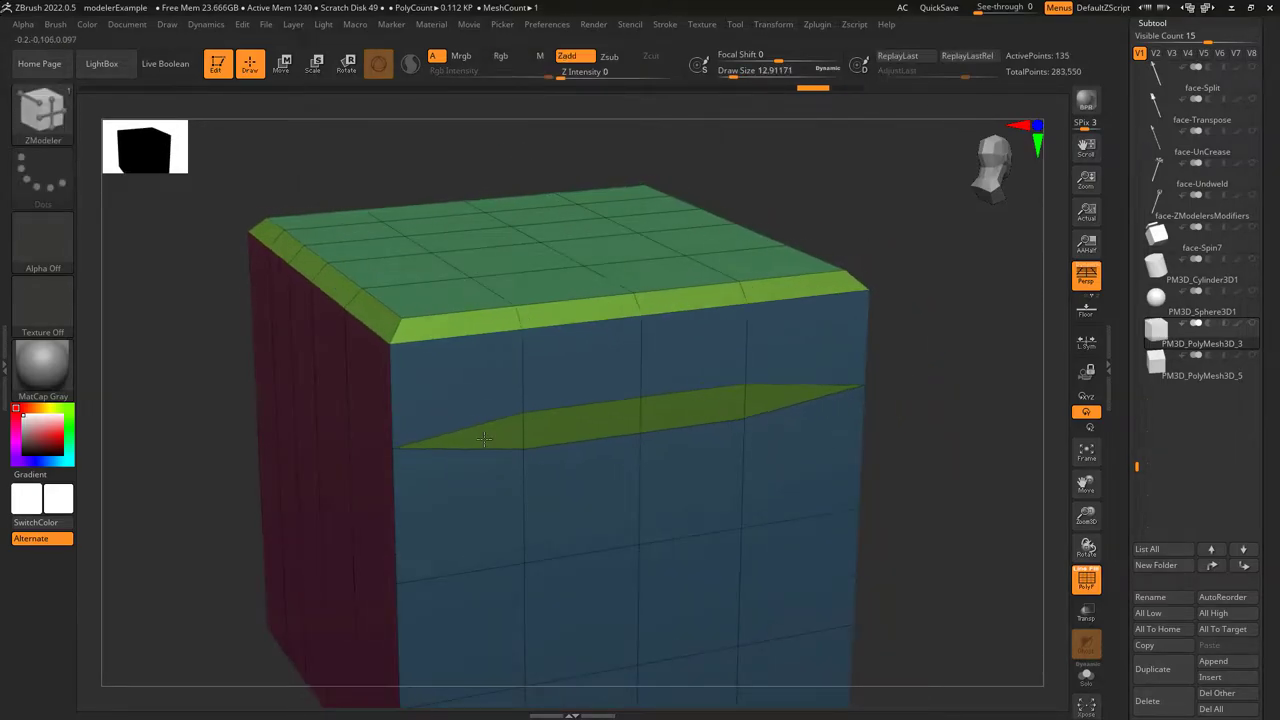
right_click(483, 438)
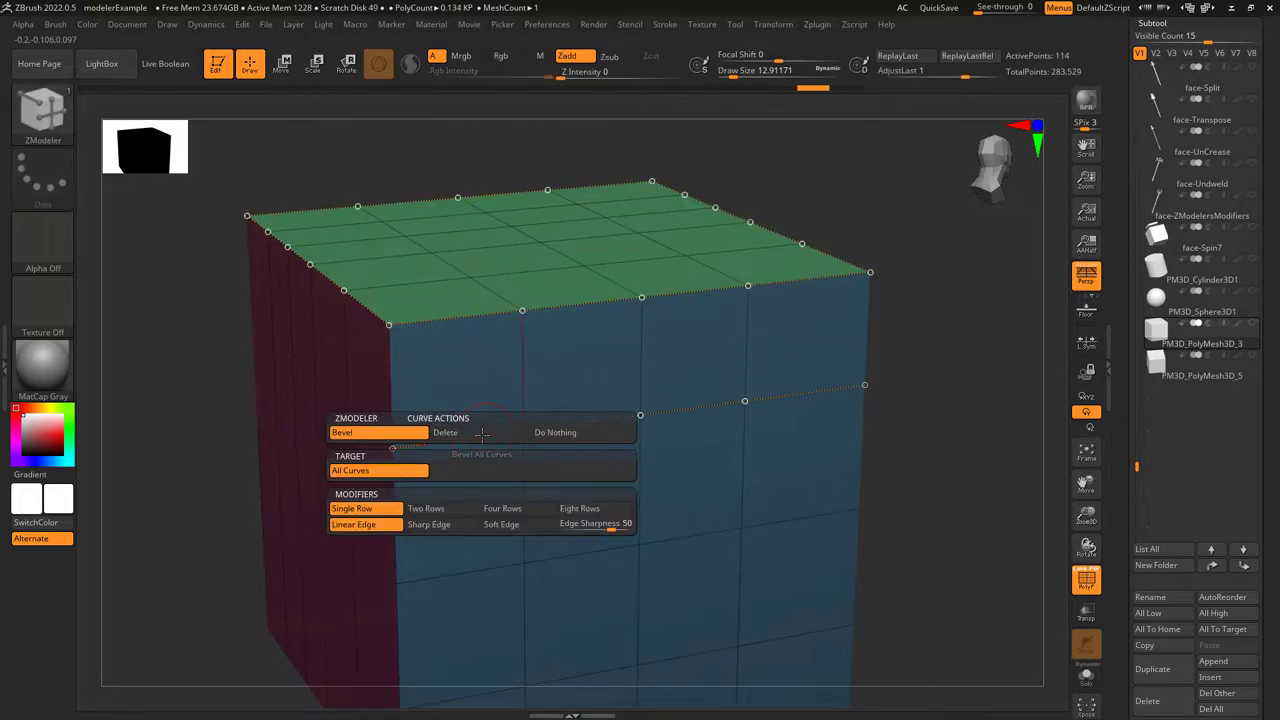
left_click(475, 434)
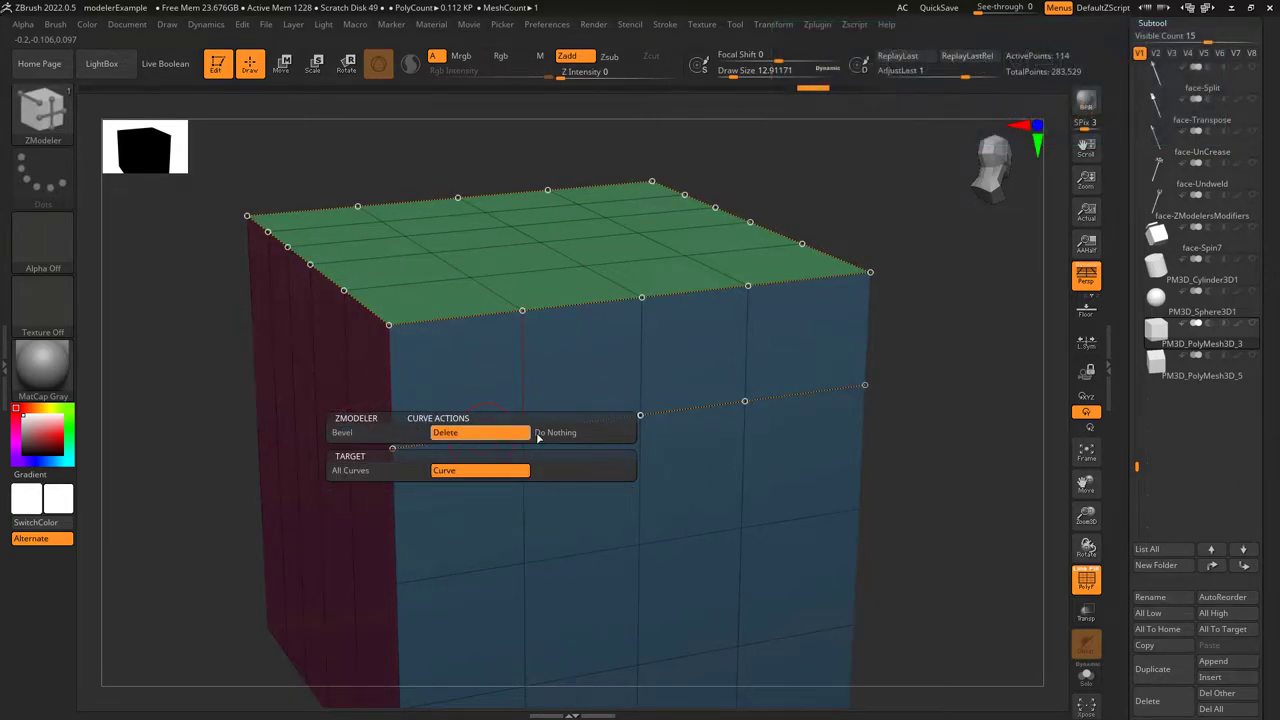
left_click(569, 433)
left_click(499, 433)
left_click(470, 434)
left_click(545, 437)
left_click(492, 436)
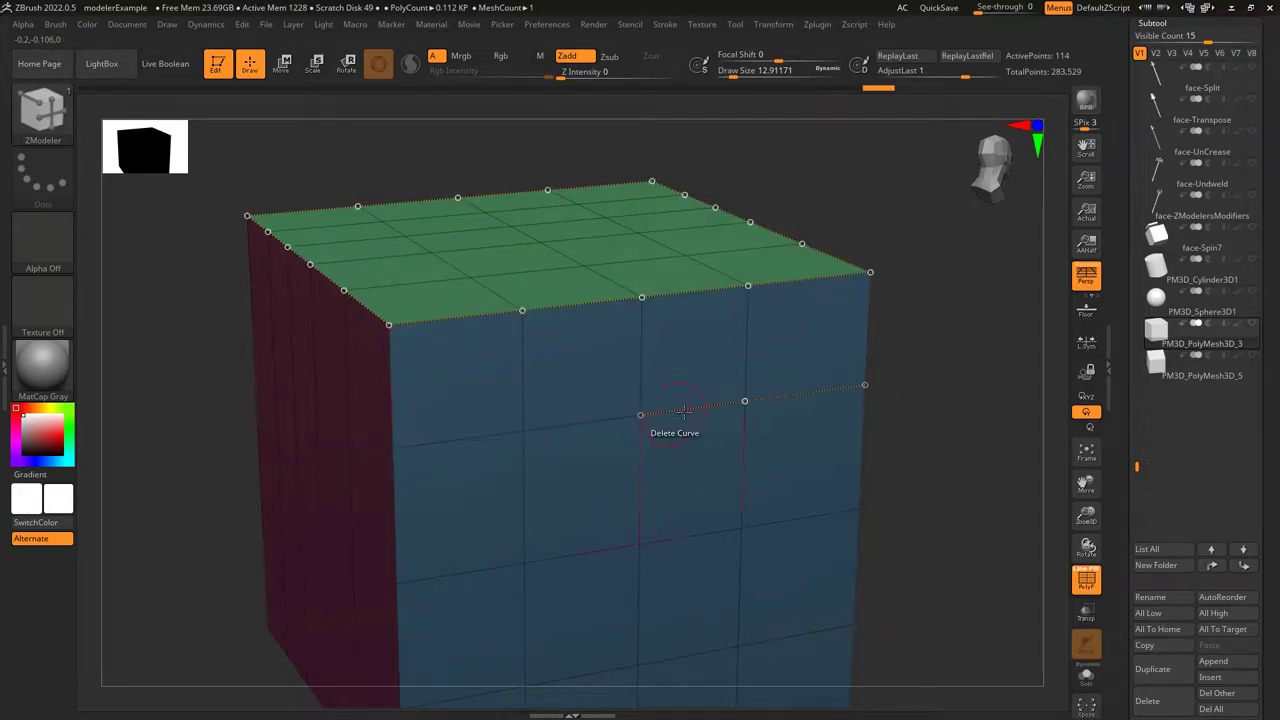
Try beveling all the curves with the Single Row modifier, and undo the bevel
key("space")
left_click(322, 435)
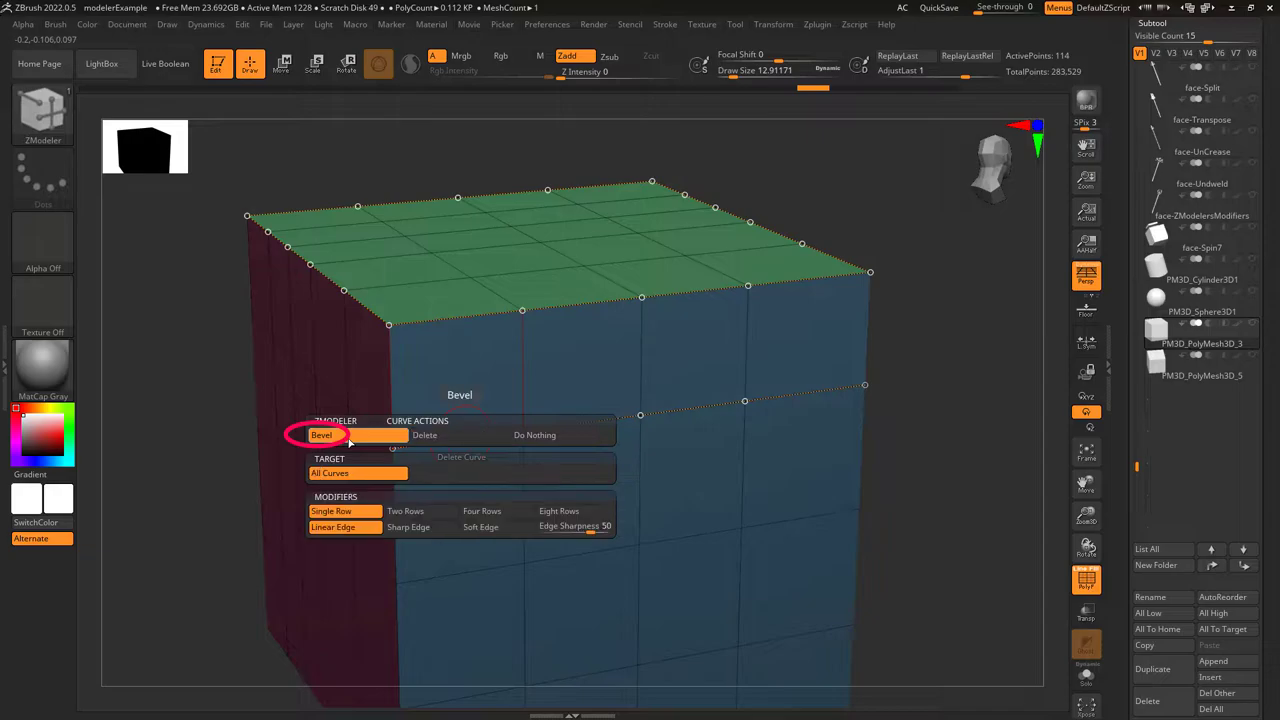
left_click(363, 512)
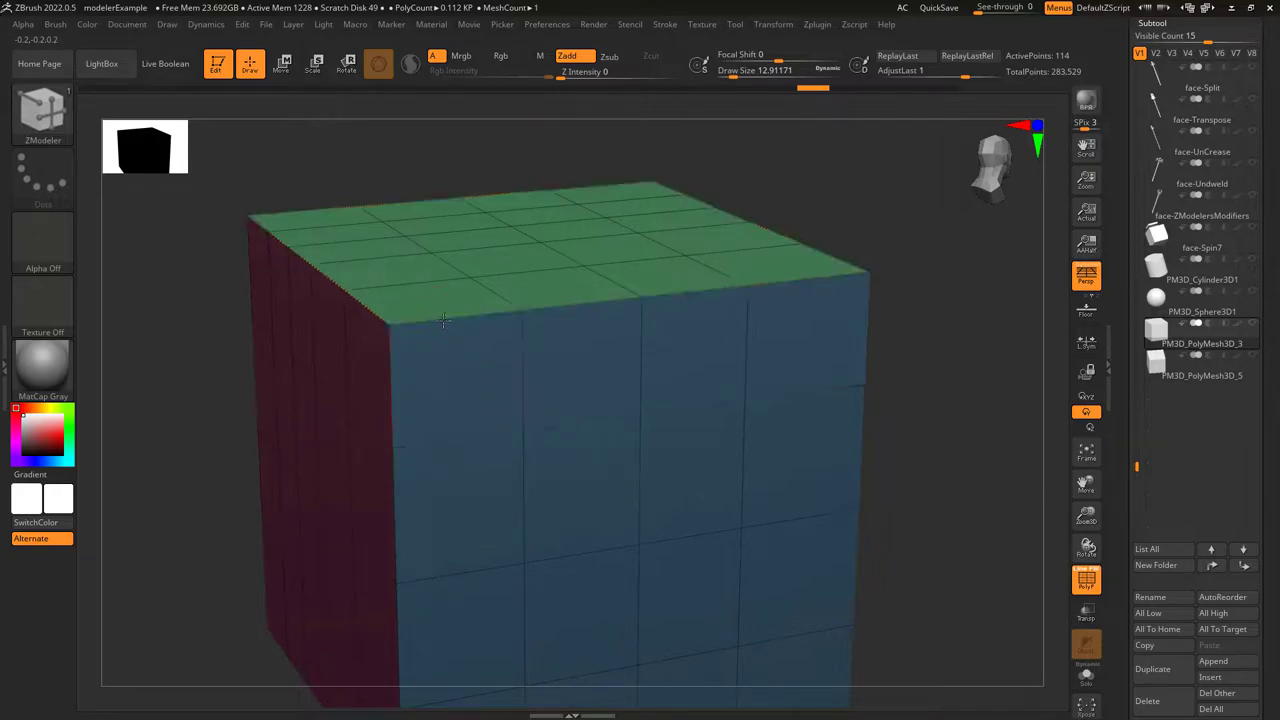
left_click_drag(443, 320, 485, 336)
key("ctrl+z")
Try the curve bevel on all curves with the Two Rows and Four Rows modifiers
key("space")
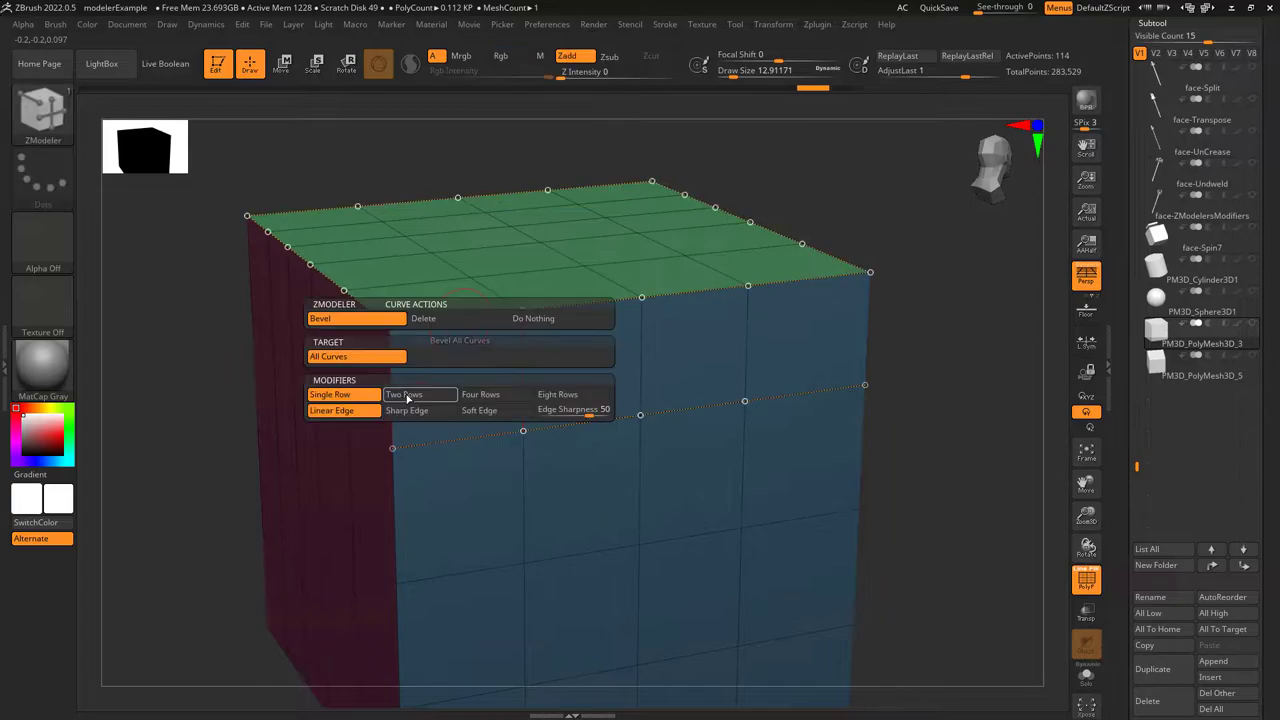
left_click(406, 396)
left_click_drag(470, 293, 520, 329)
left_click(494, 394)
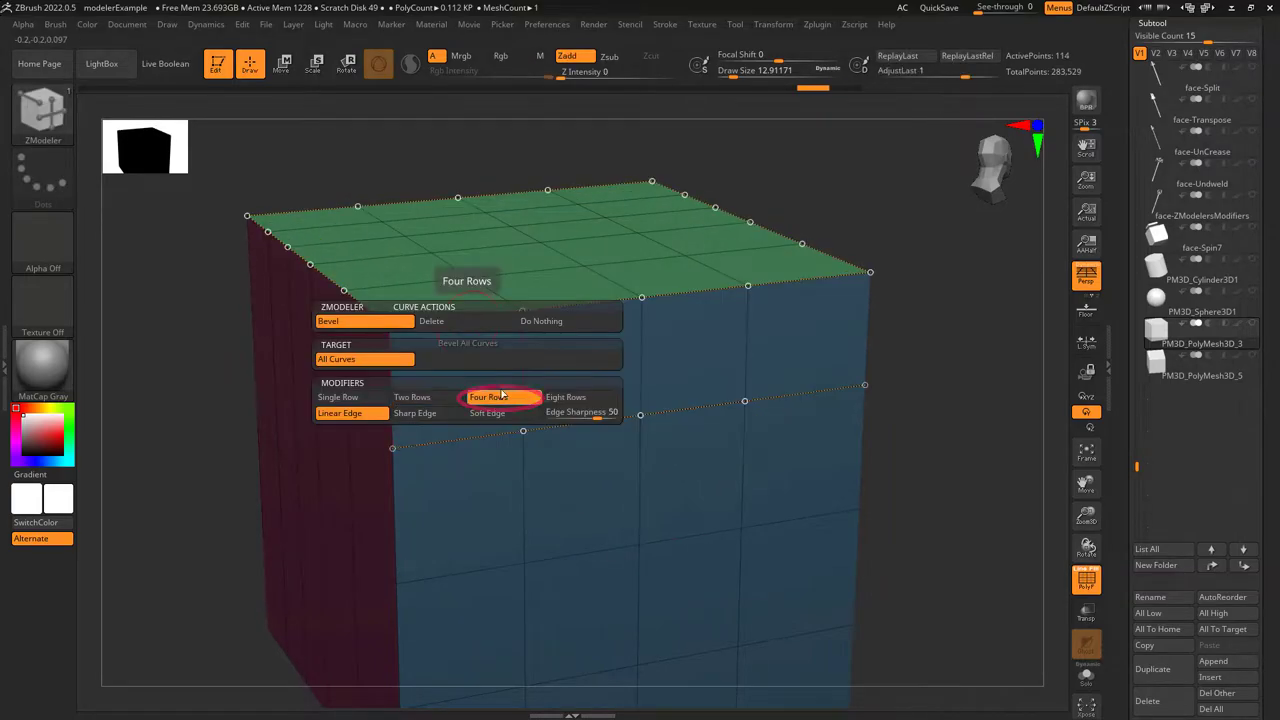
mouse_move(503, 395)
left_mouse_down()
mouse_move(510, 380)
mouse_move(515, 400)
left_mouse_up()
Set the curve bevel to Eight Rows with Linear Edge and bevel all the curves
left_click(565, 389)
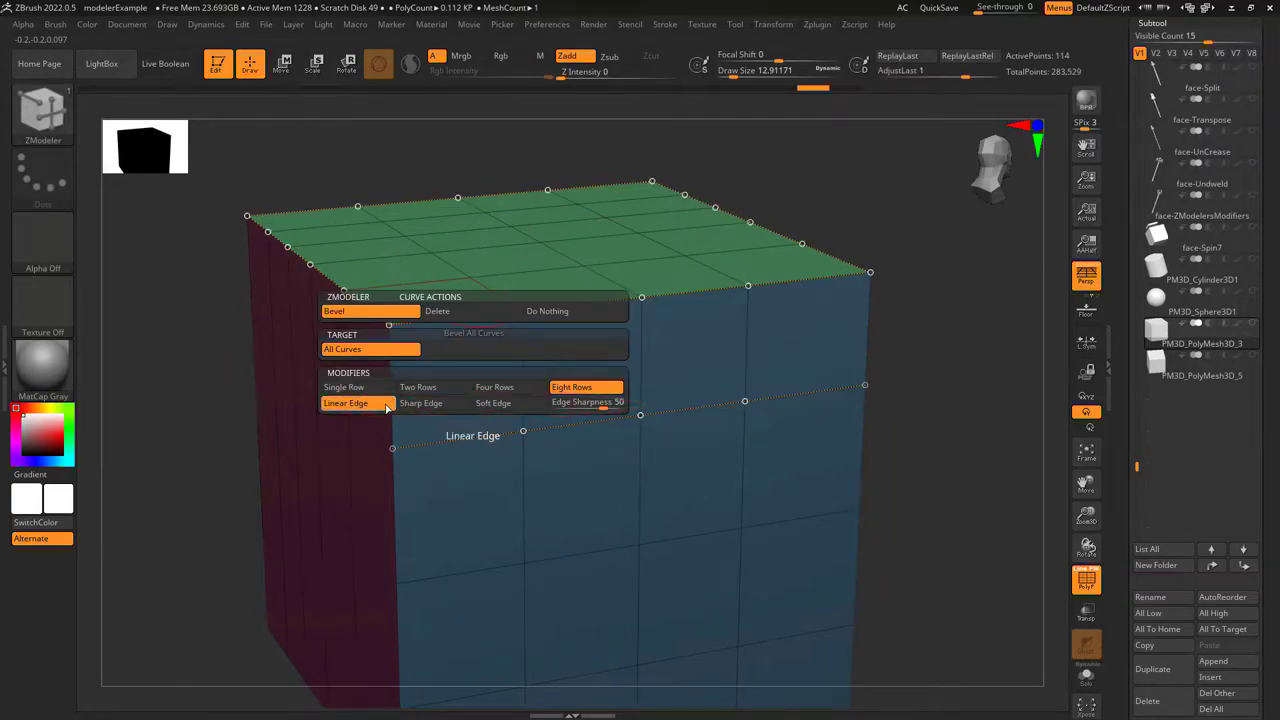
left_click(377, 405)
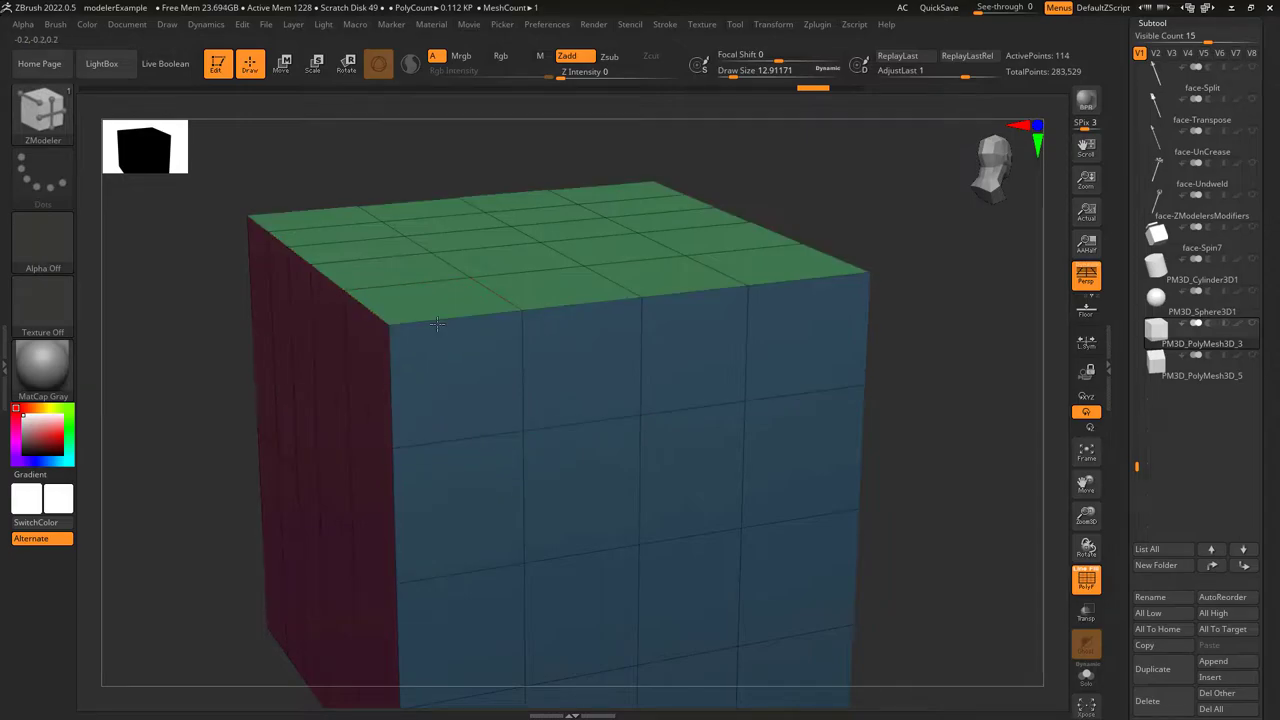
left_click_drag(437, 323, 473, 330)
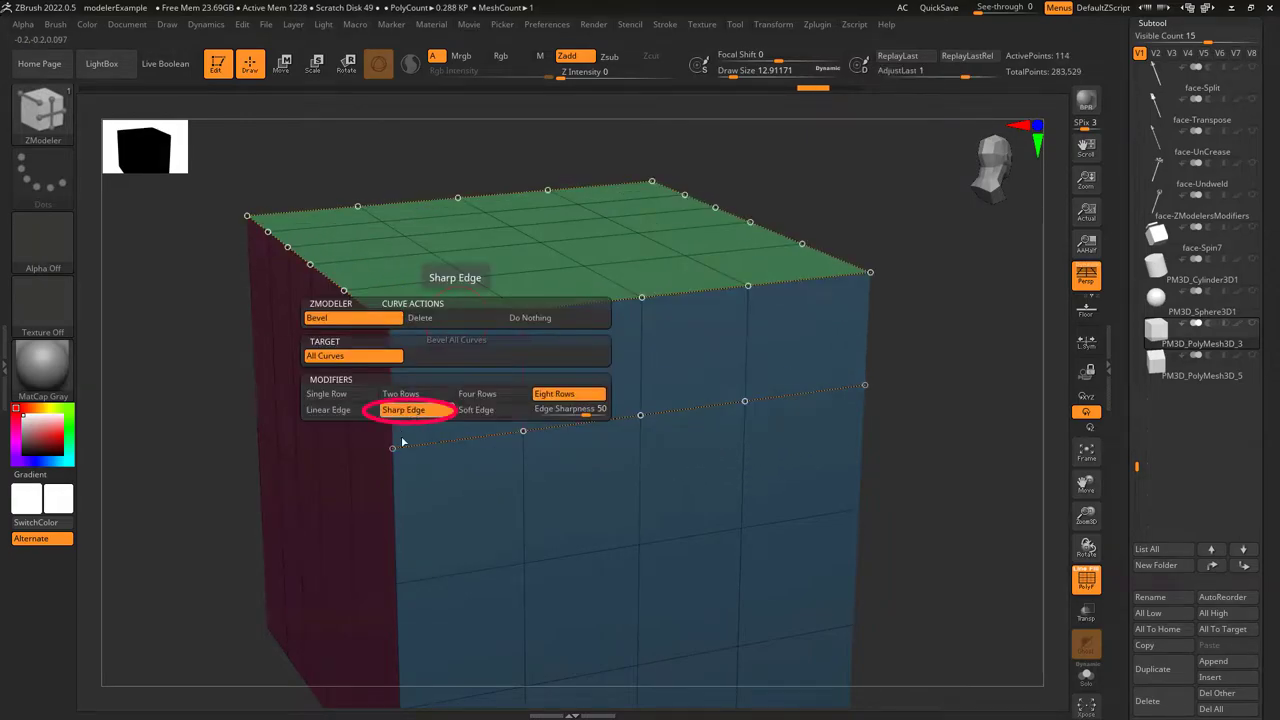
Bevel all the curves with the Sharp Edge, Soft Edge and Edge Sharpness modifiers in turn
left_click(401, 435)
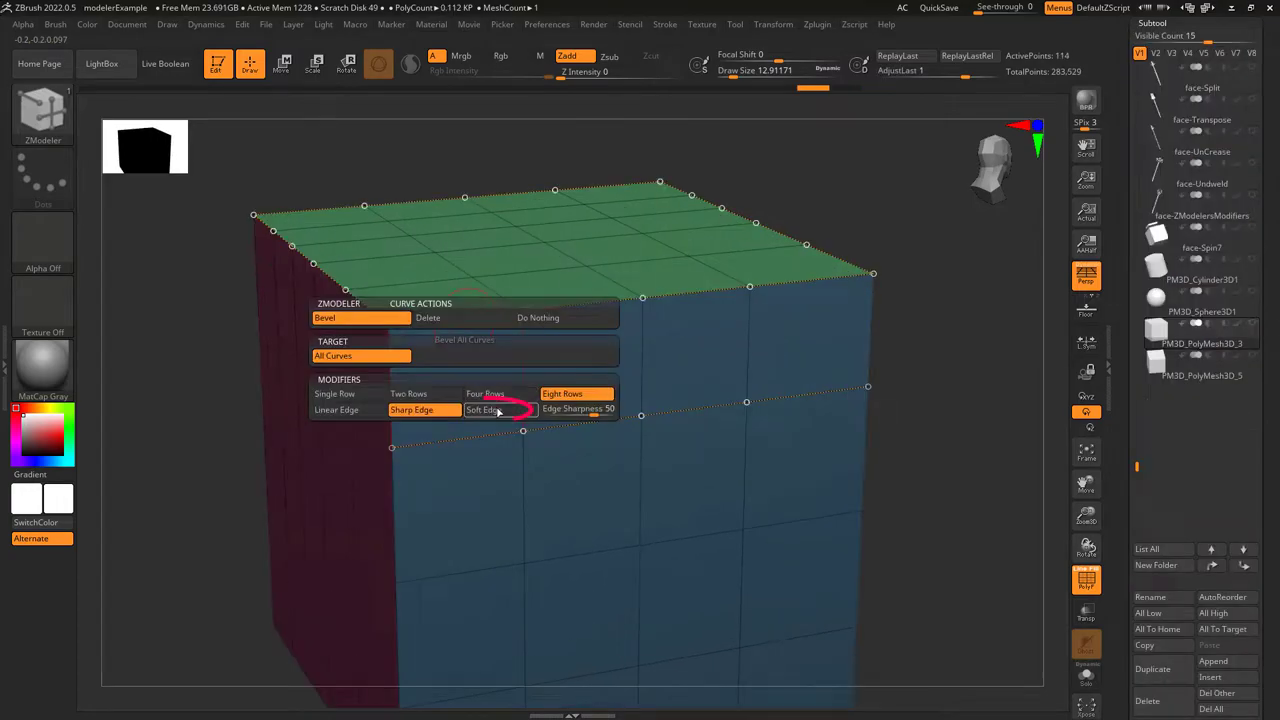
left_click(486, 409)
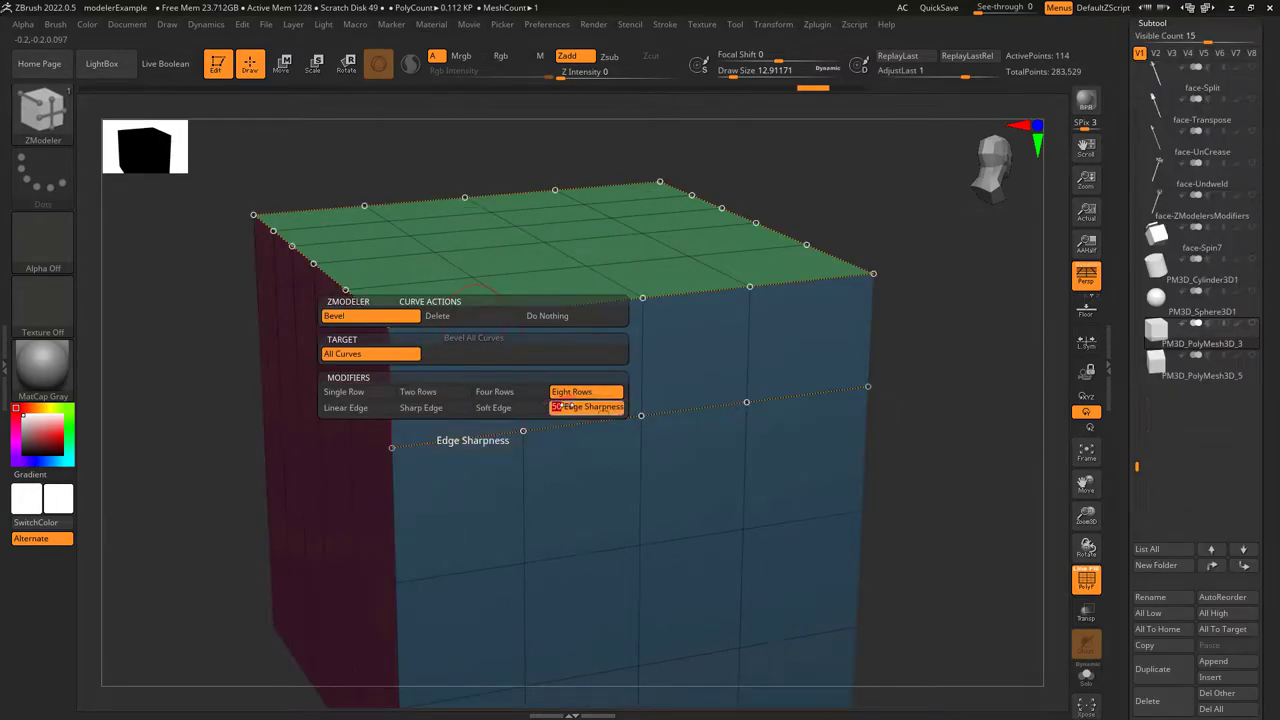
left_click(567, 407)
left_click_drag(522, 432, 522, 460)
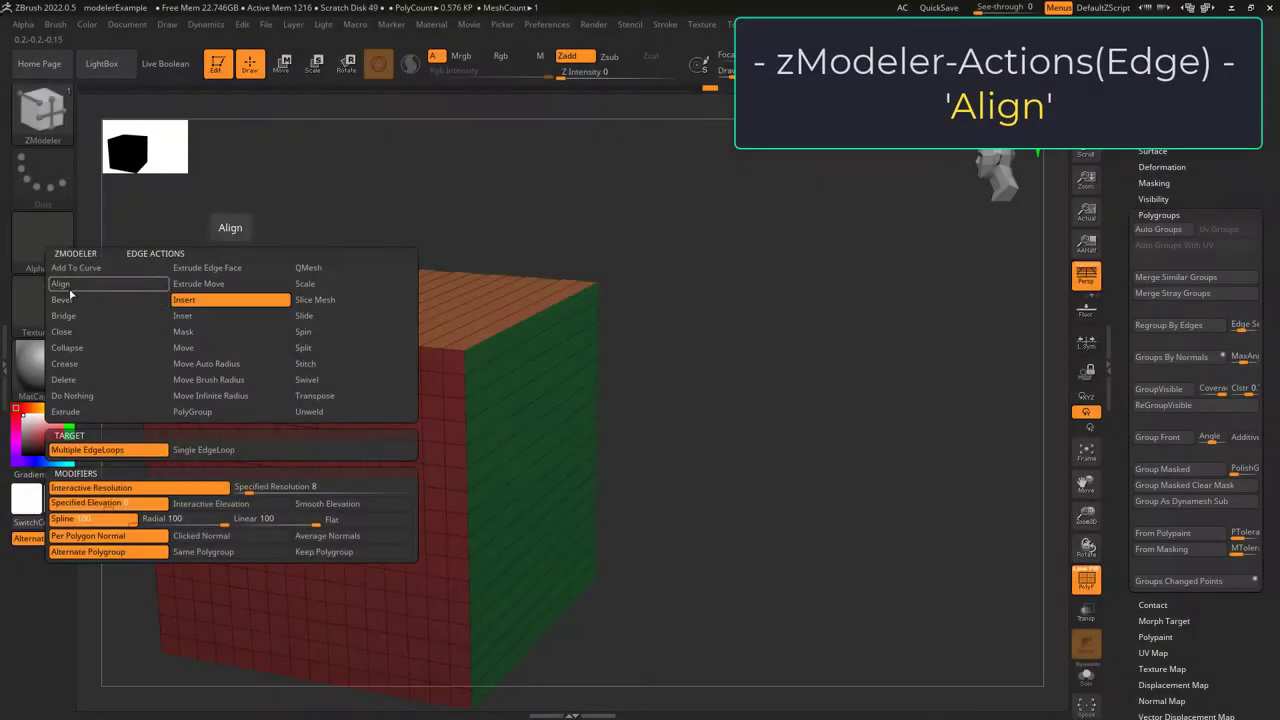
Set the edge action to Align and try picking edge pairs on the cube, resetting the first edge pick and undoing the alignment
left_click(62, 284)
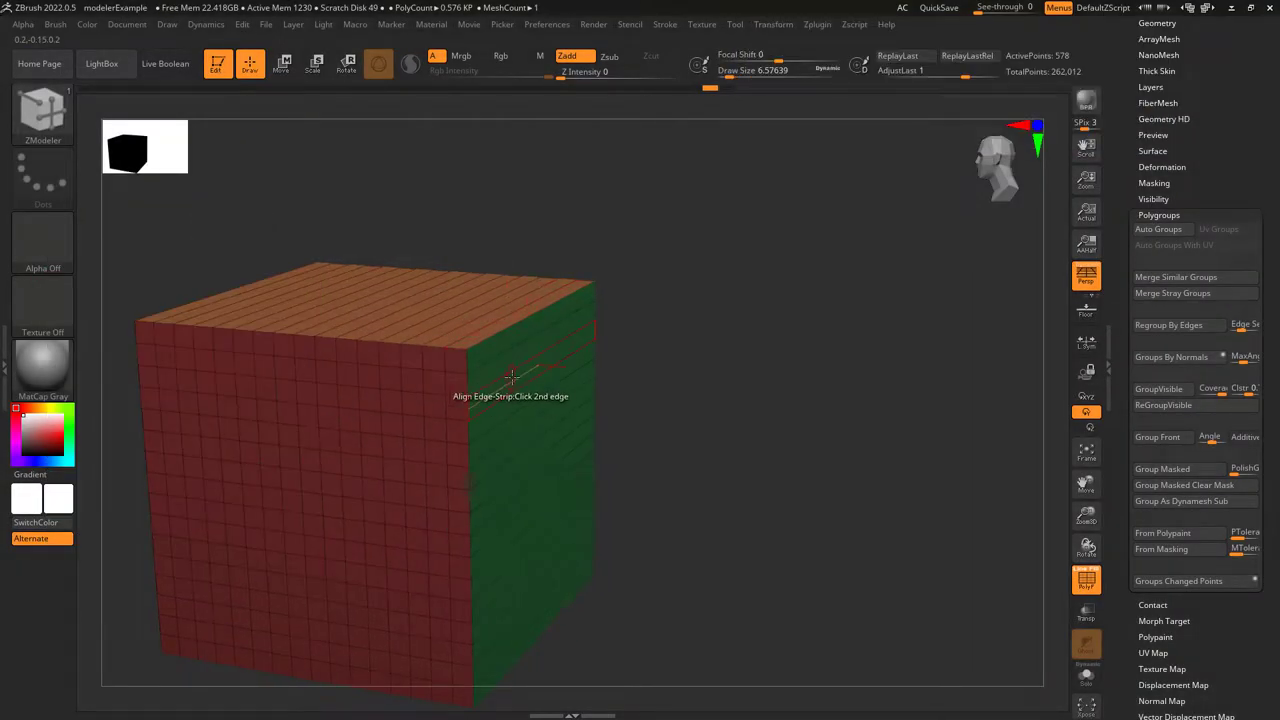
left_click(538, 358)
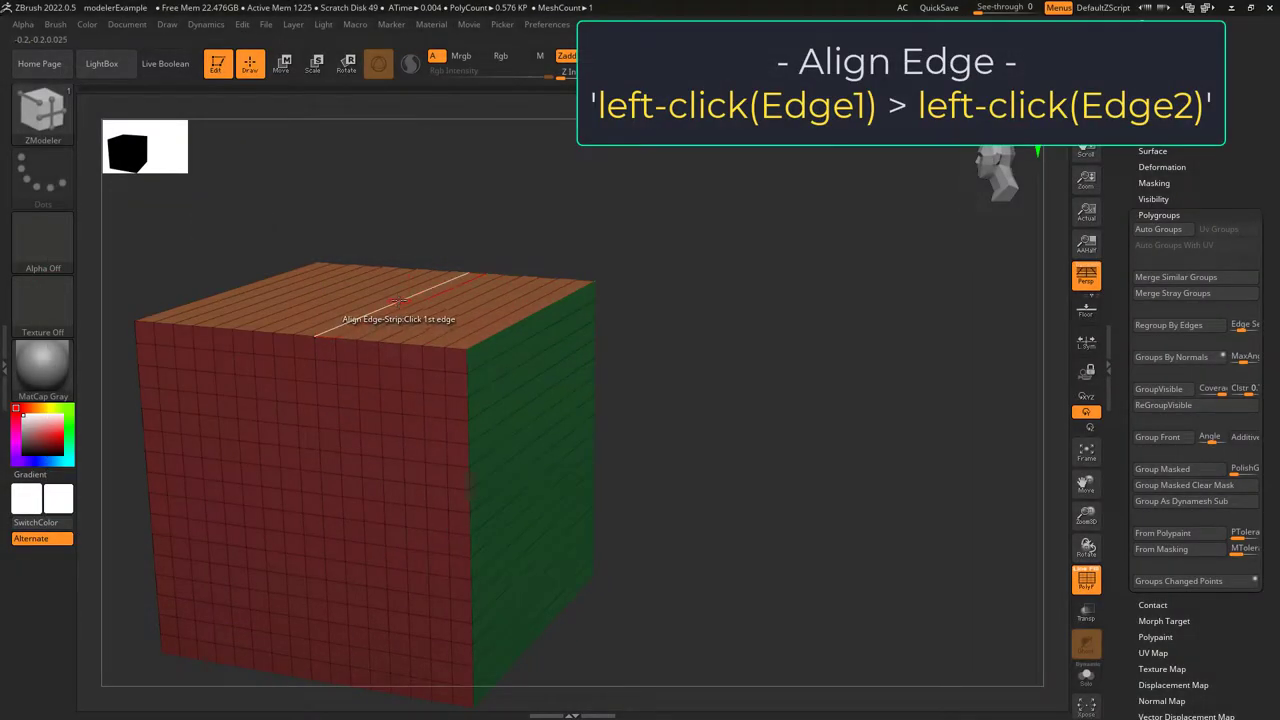
left_click(527, 485)
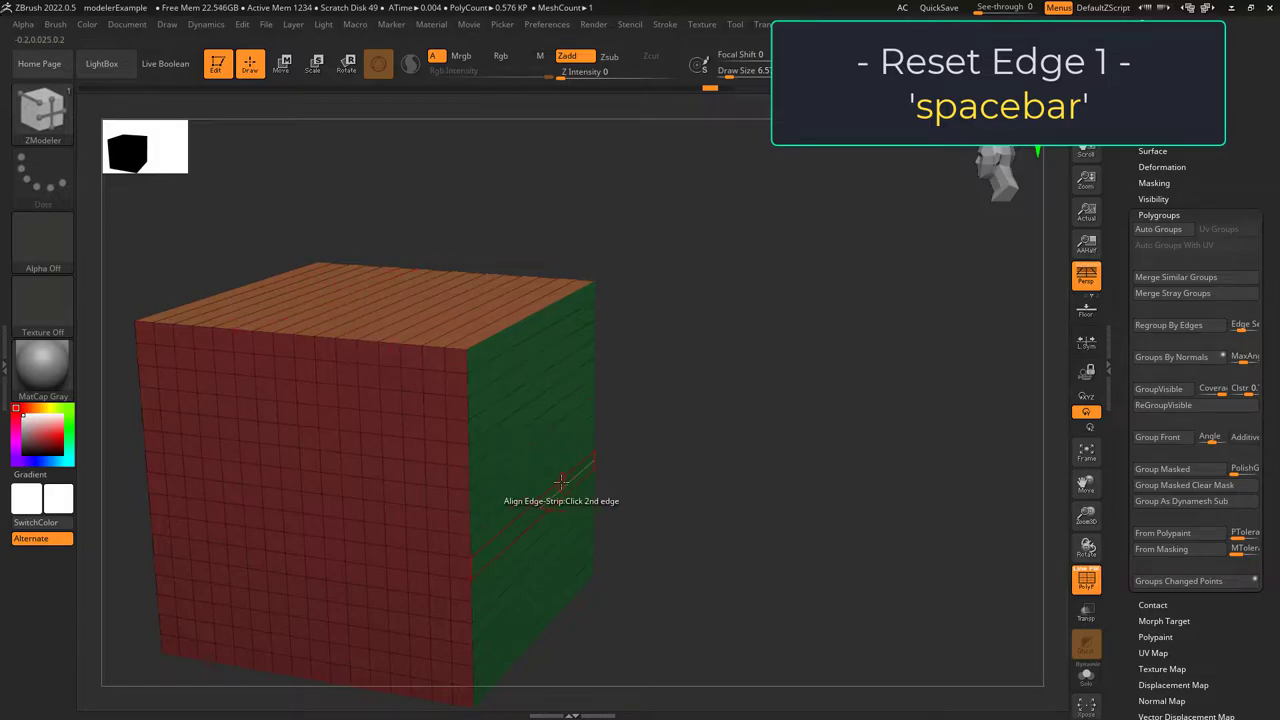
key("space")
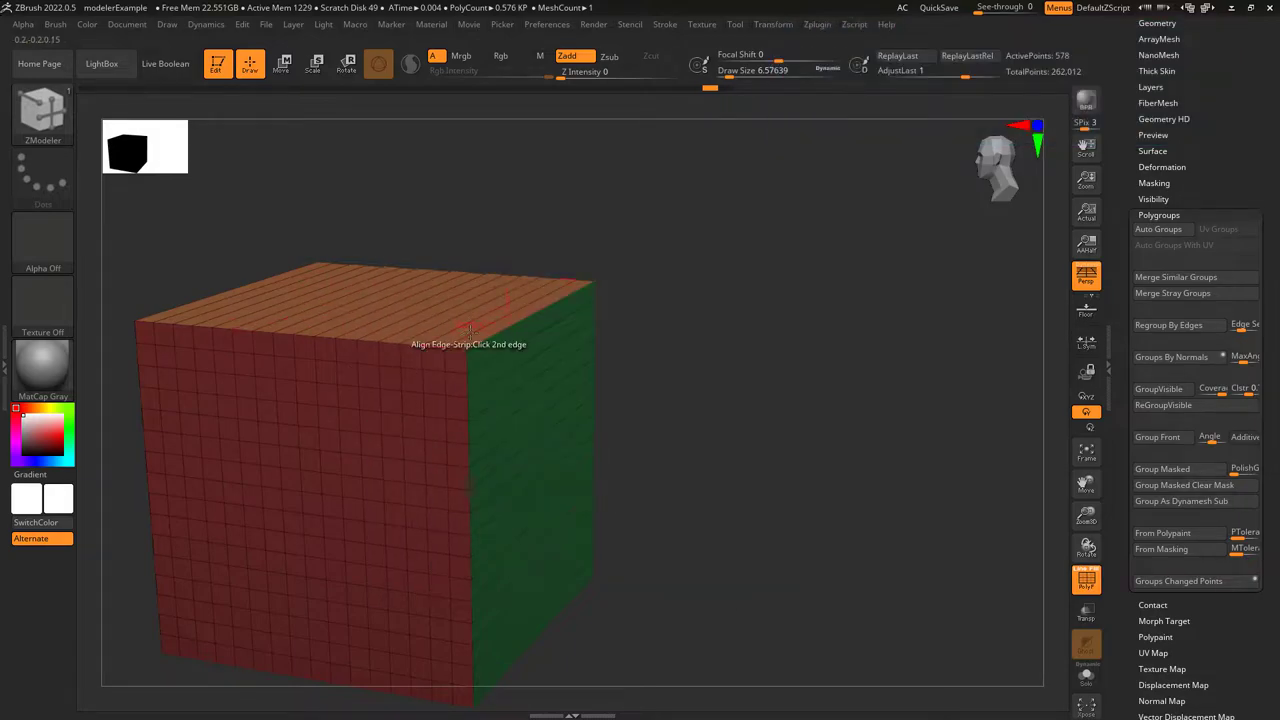
left_click(503, 379)
key("ctrl+z")
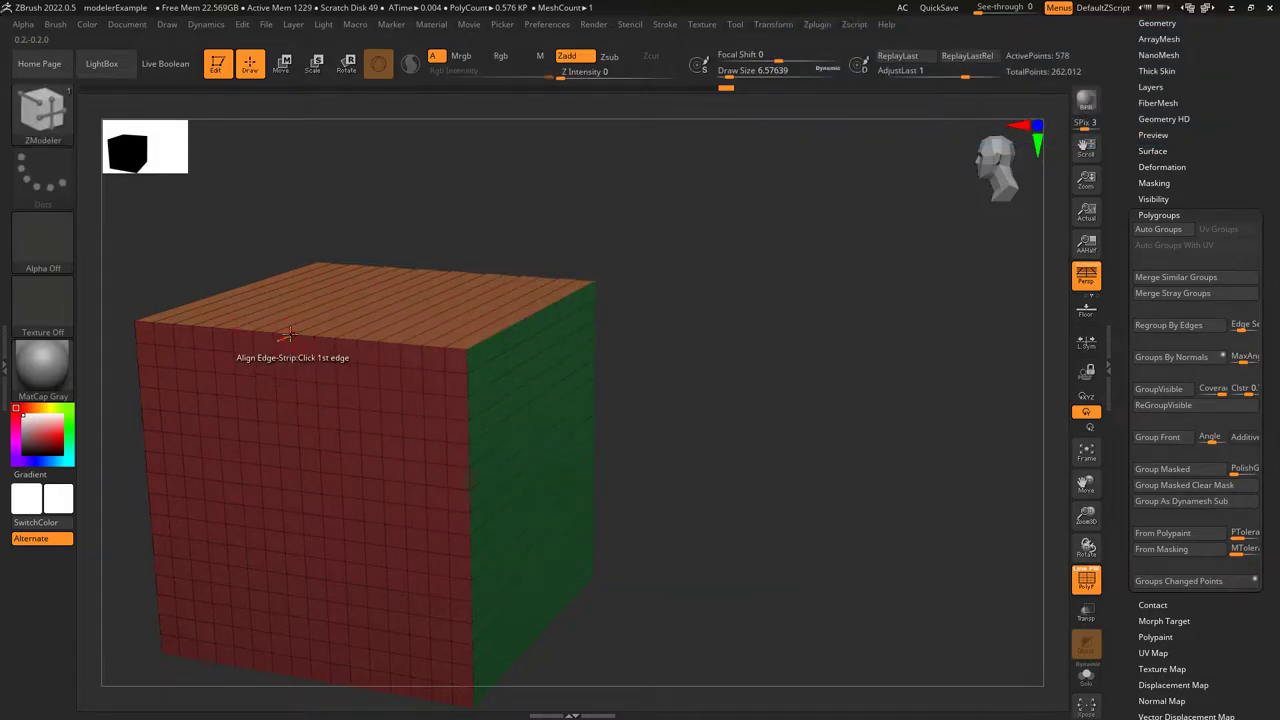
Try aligning the edge strip from the top face to the green side face, pulling it into a rounded bulge, and undo it
left_click(528, 548)
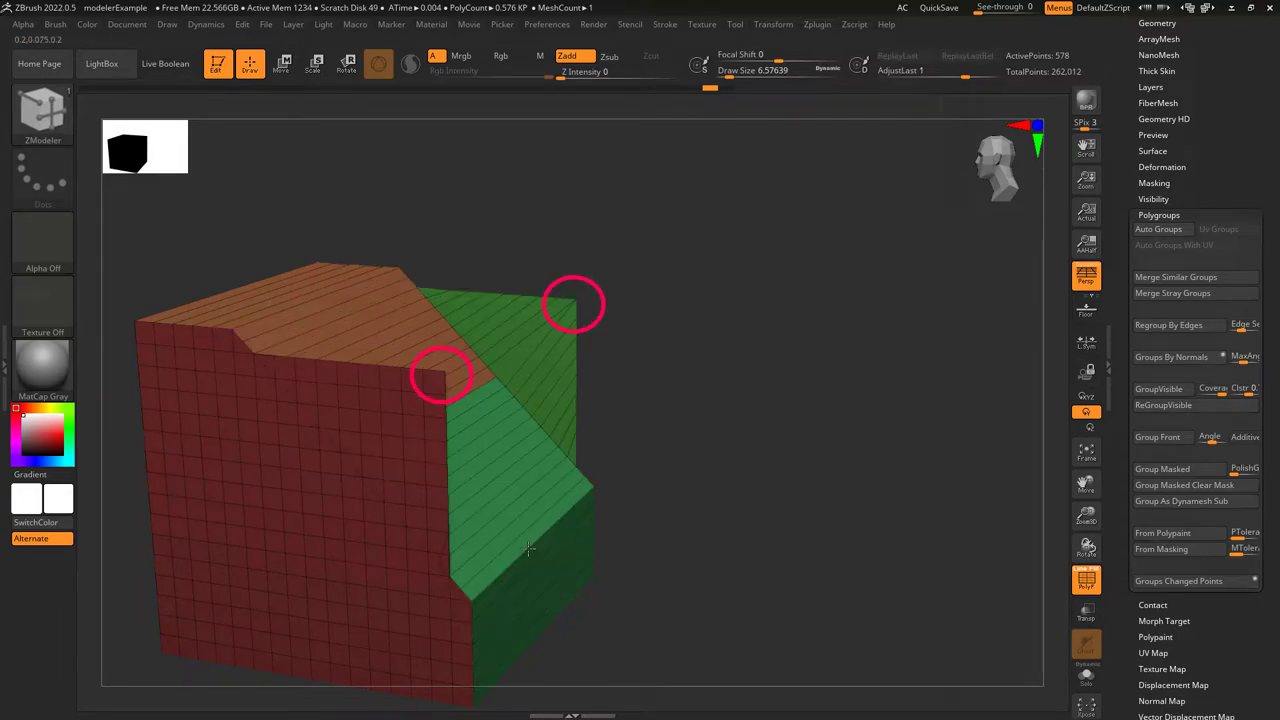
left_click_drag(529, 548, 774, 322)
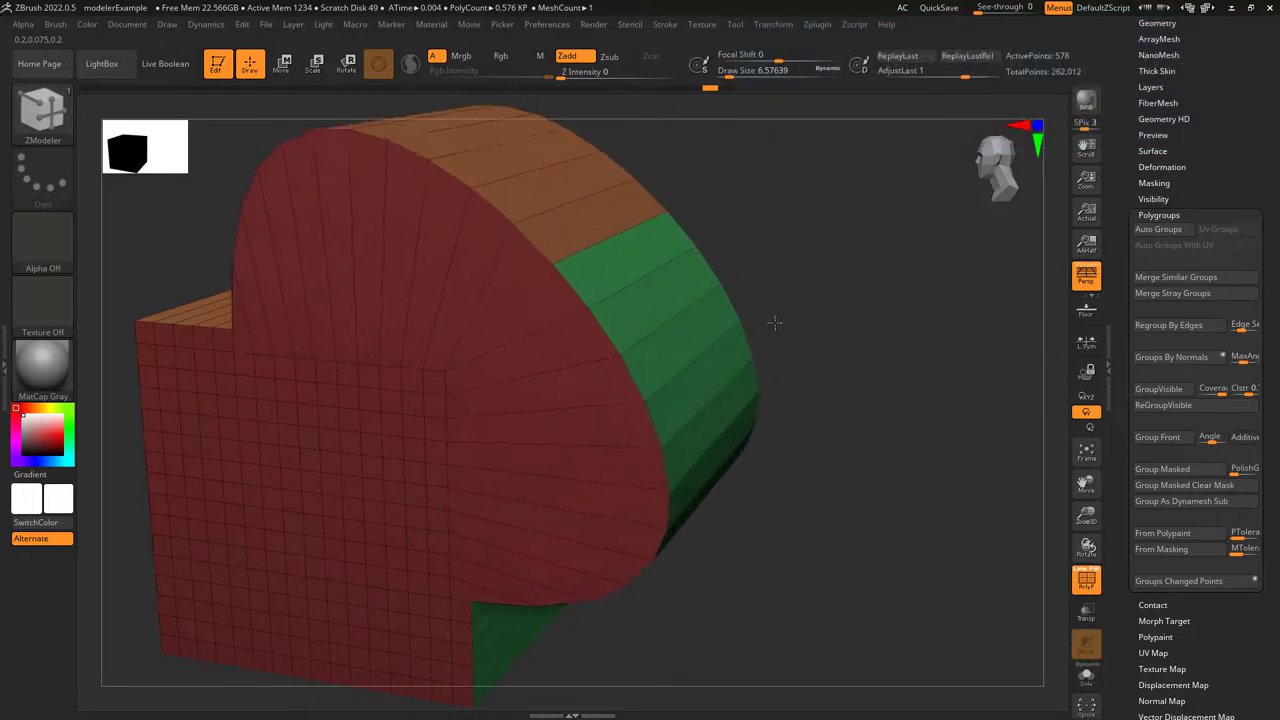
key("ctrl+z")
key("space")
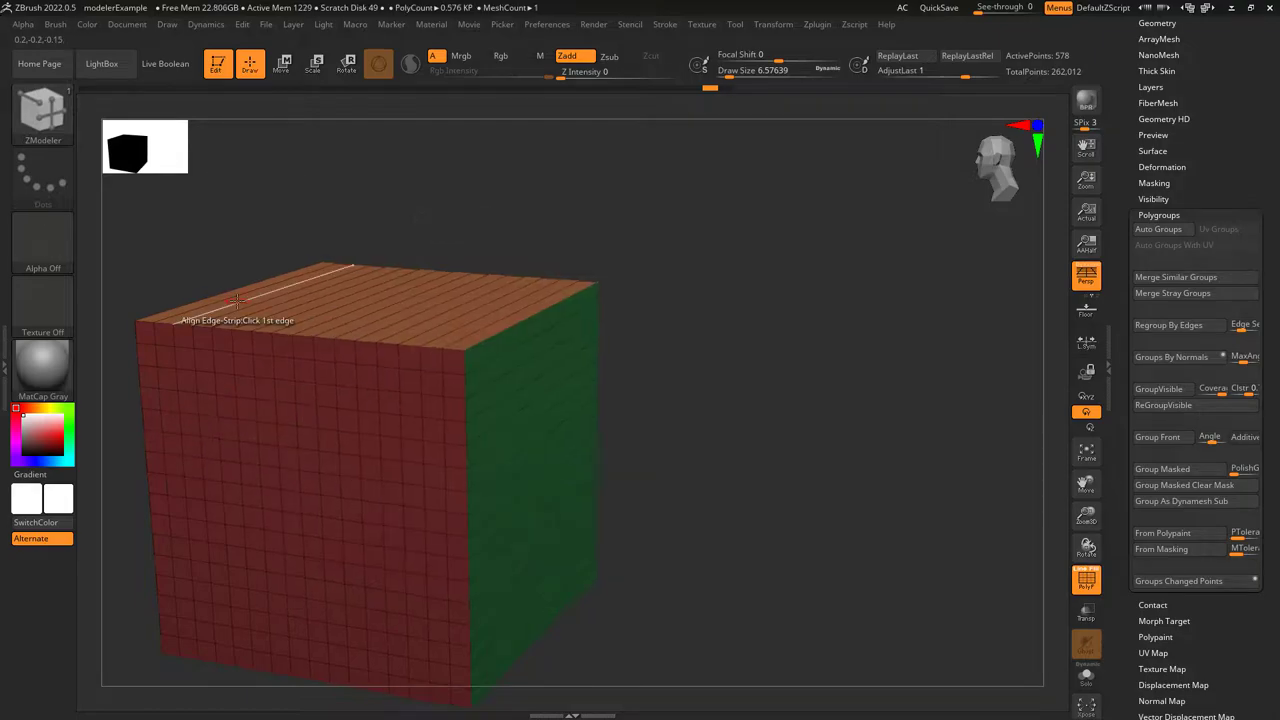
Try aligning the edge strip from the top face to the green side face with the Straight Lines option
key("space")
left_click(325, 514)
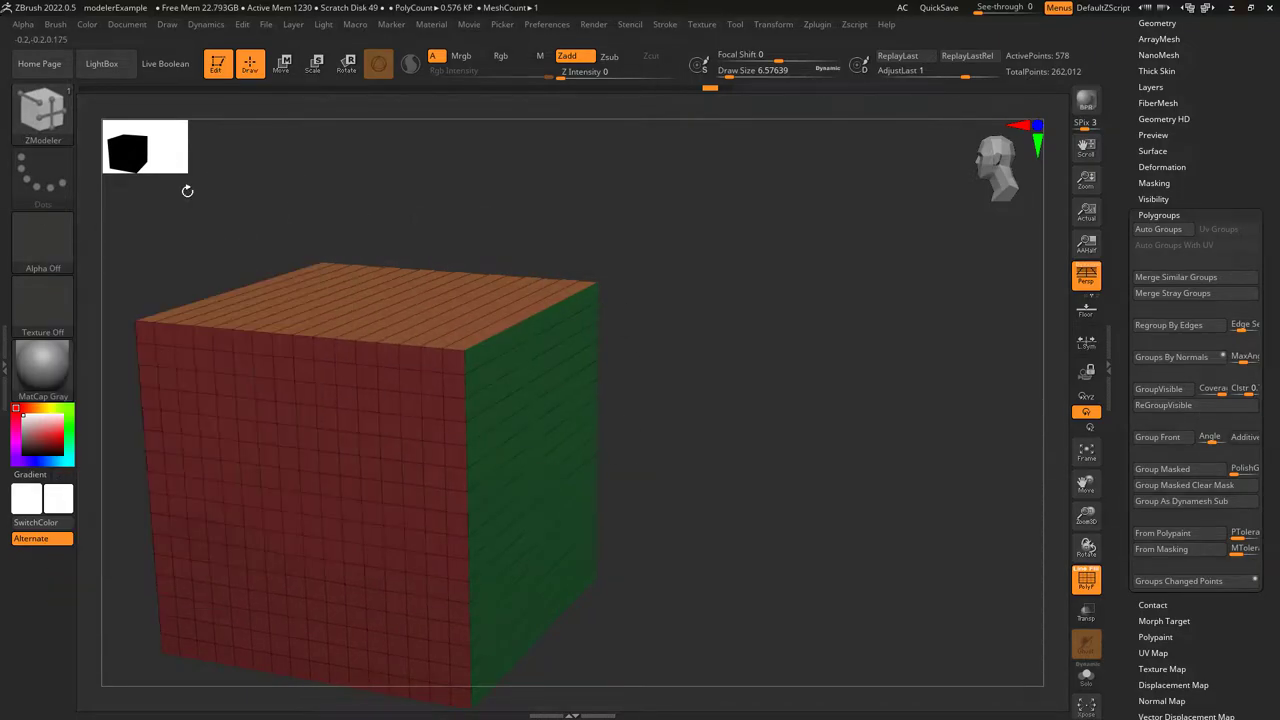
left_click_drag(545, 630, 737, 346)
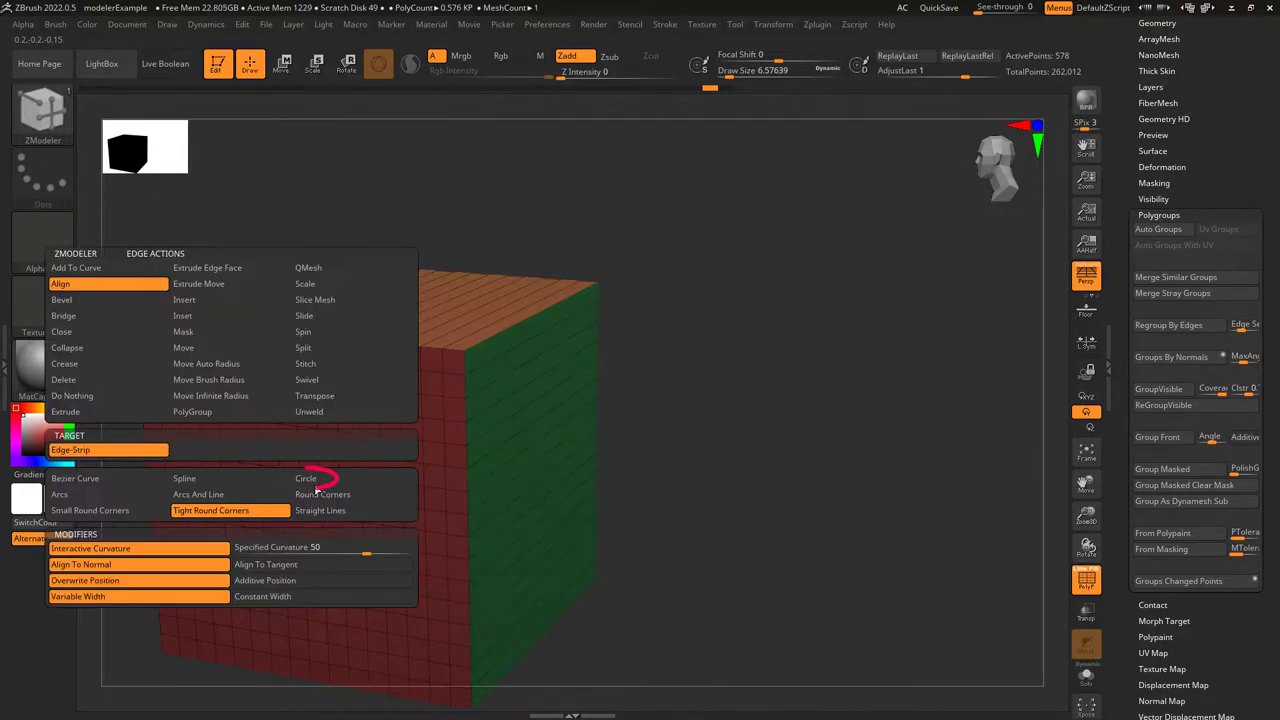
Try aligning the edge strip from the top face to the green side face with the Circle option, and undo it
left_click(320, 483)
left_click(224, 306)
left_click_drag(557, 597, 665, 474)
key("ctrl+z")
Try aligning the same edge strip with the Bezier Curve and Spline options, pulling it outward to set the curvature
key("space")
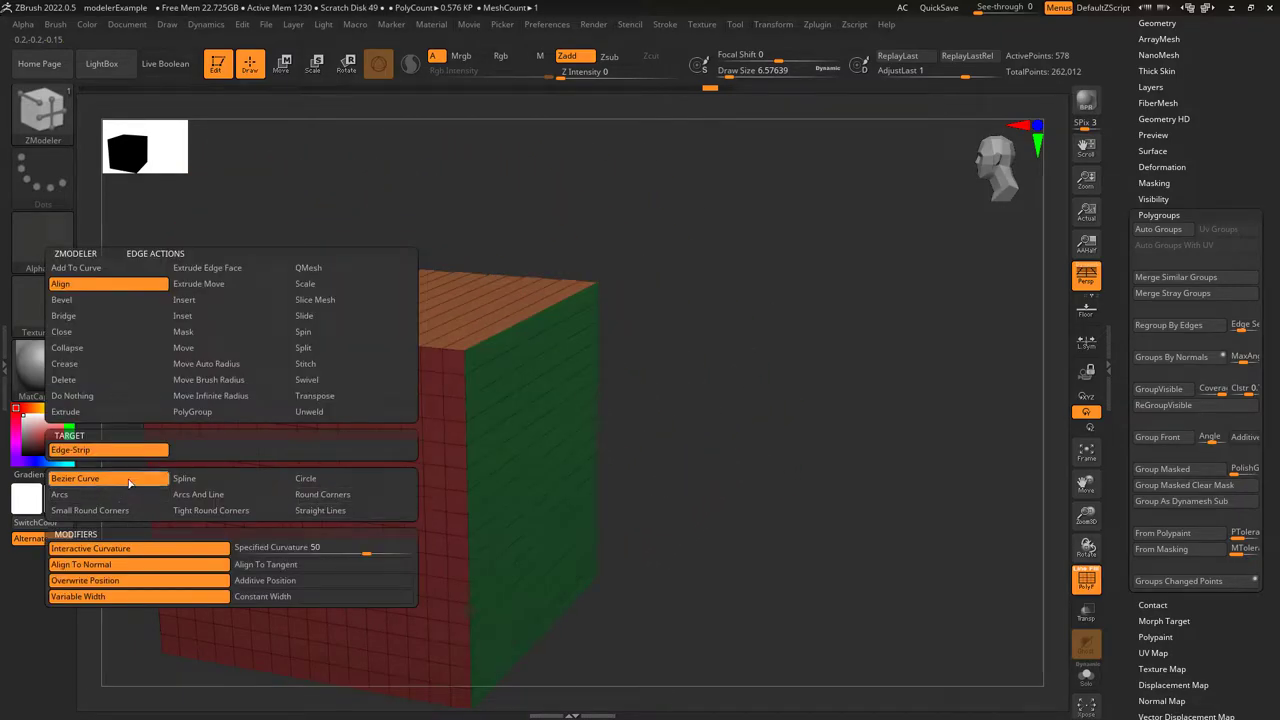
left_click(224, 306)
left_click_drag(557, 597, 766, 254)
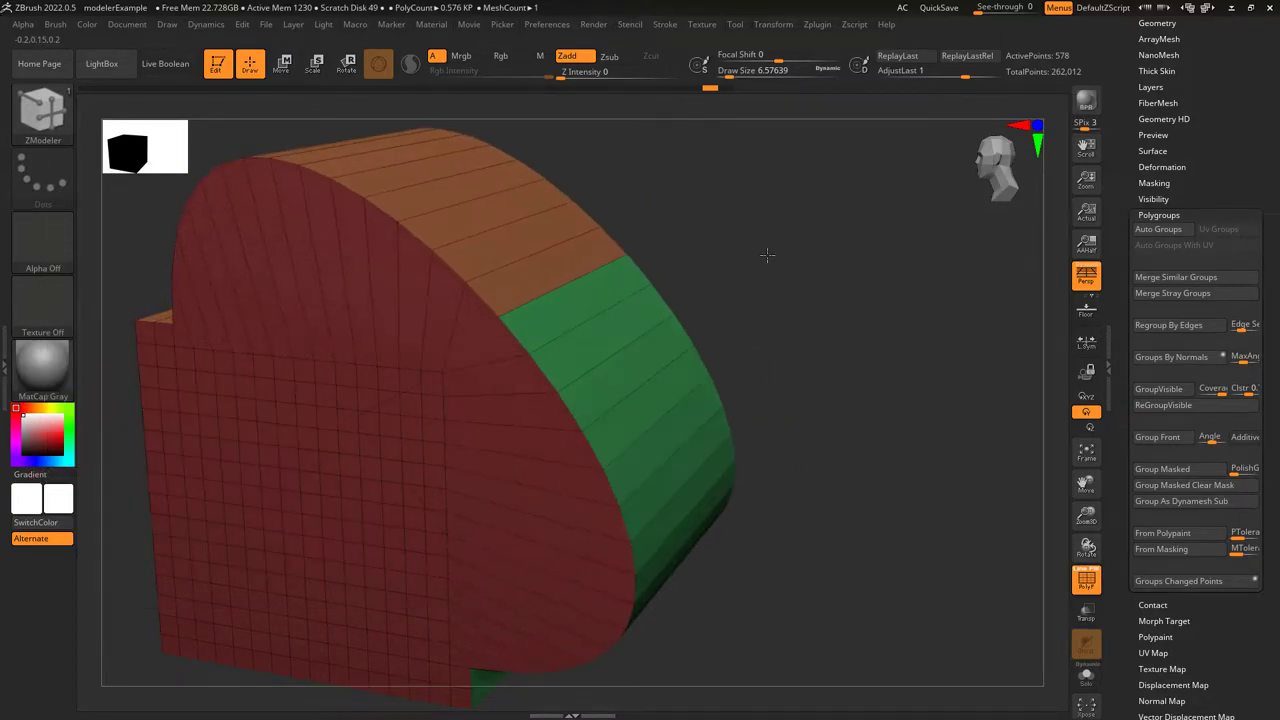
left_click_drag(557, 597, 723, 277)
left_click_drag(557, 597, 728, 271)
left_click(200, 479)
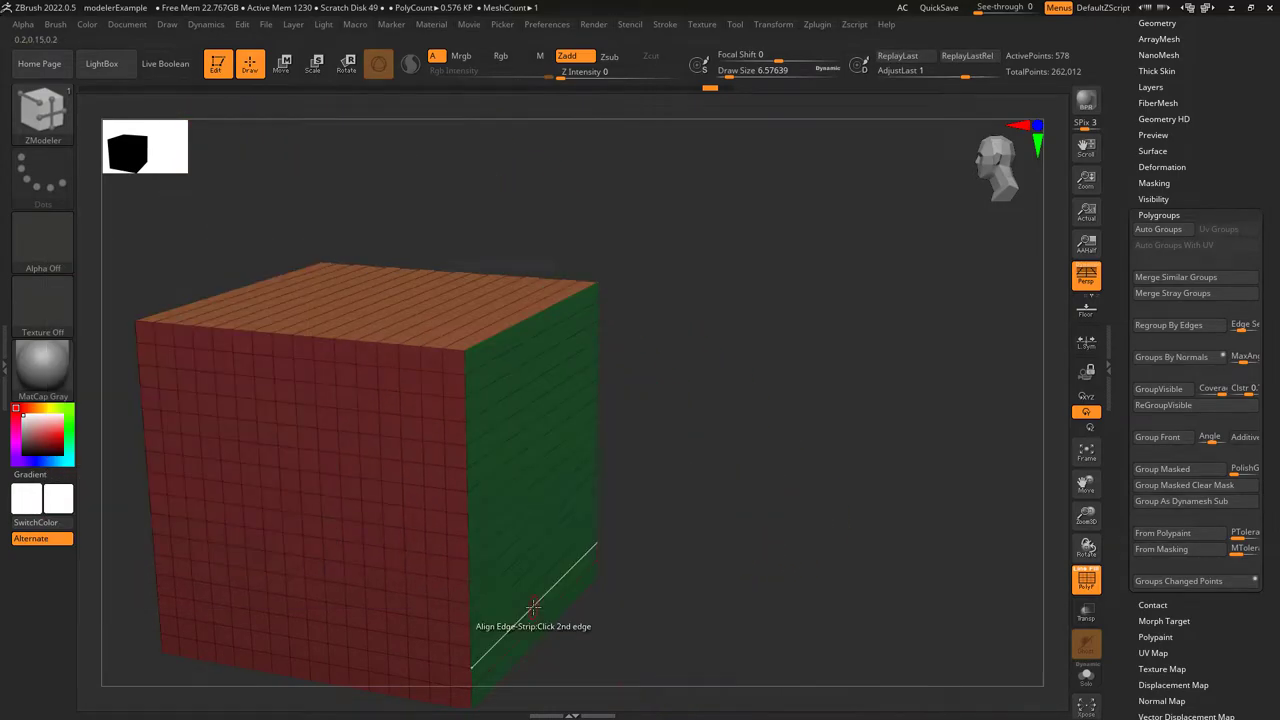
left_click_drag(545, 600, 724, 275)
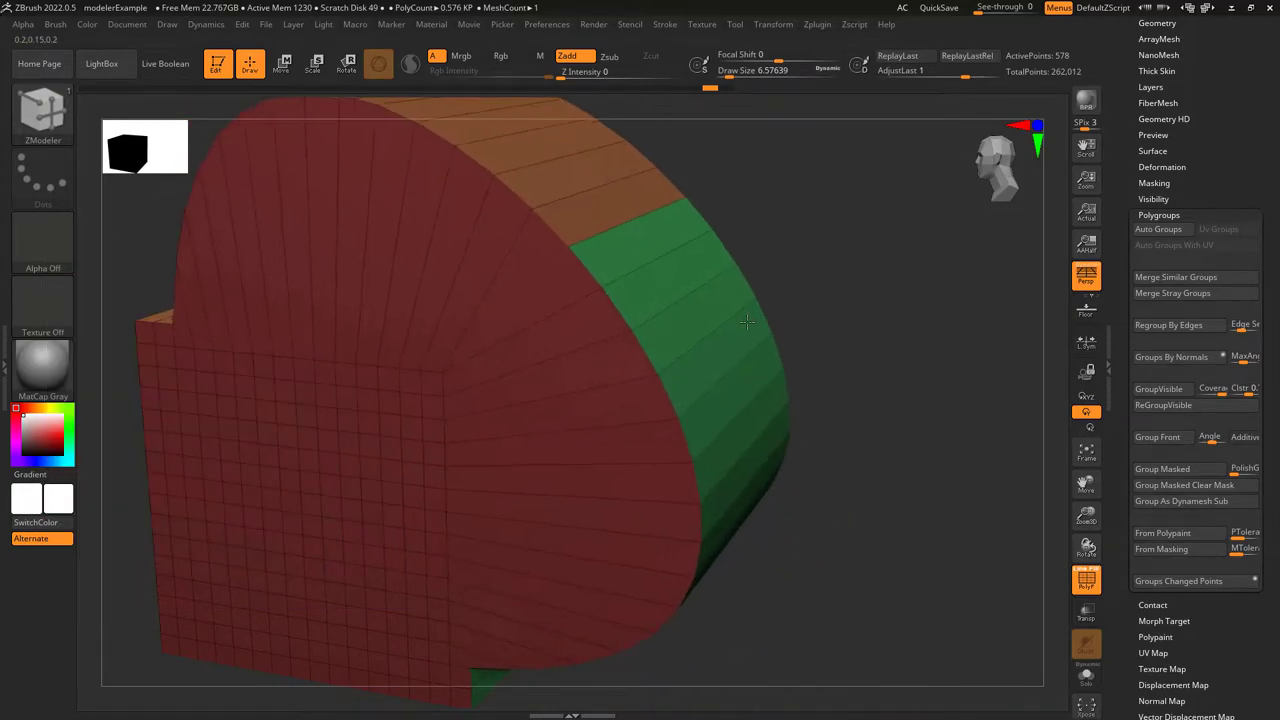
Try aligning the same edge strip with the Arcs And Line and Tight Round Corners options
left_click(202, 495)
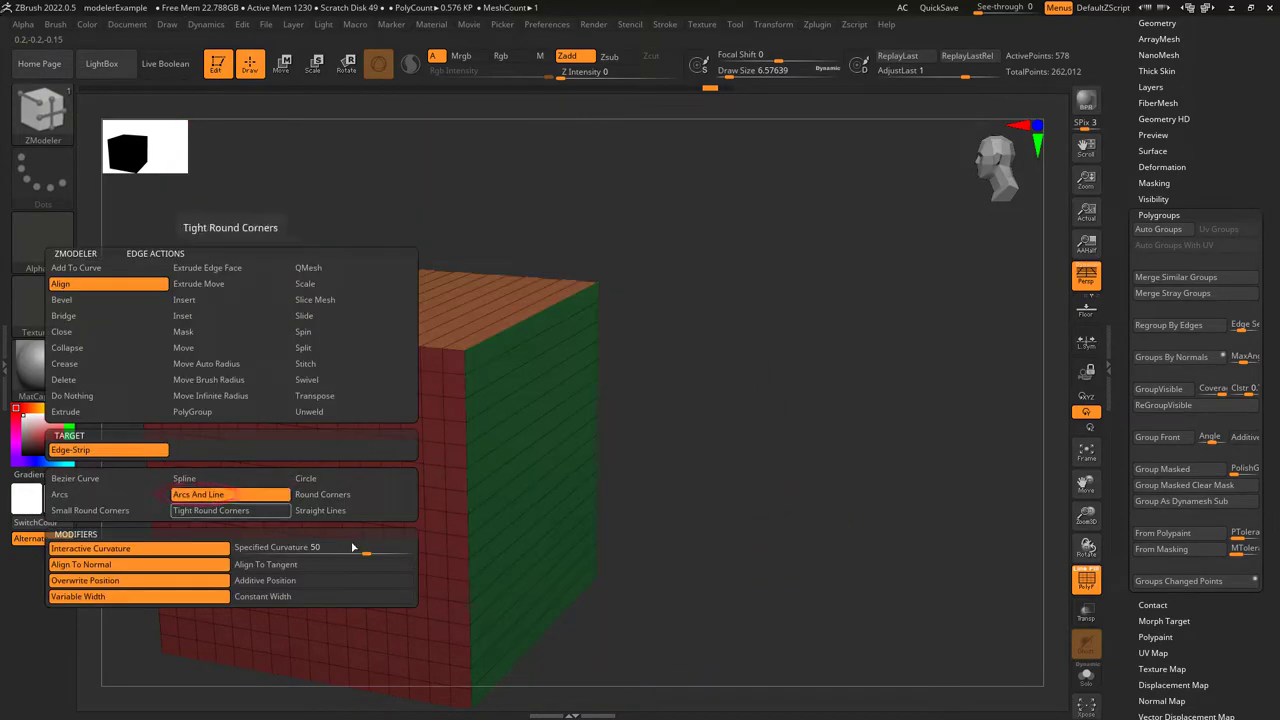
left_click_drag(553, 600, 720, 323)
left_click_drag(720, 323, 735, 280)
left_click(252, 511)
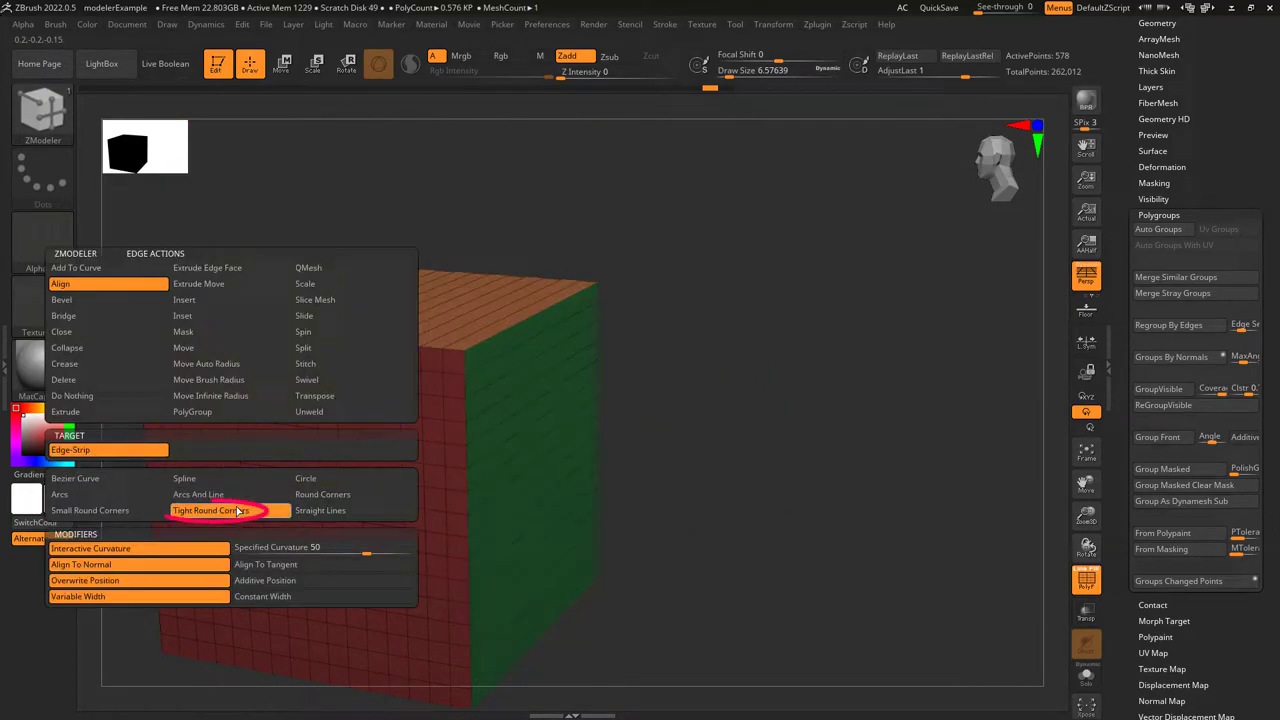
left_click_drag(553, 600, 720, 342)
Try aligning the cube's edge strip with the Circle and Round Corners options, pulling outward to set the curvature
left_click(320, 478)
left_click_drag(553, 600, 766, 305)
left_click(330, 495)
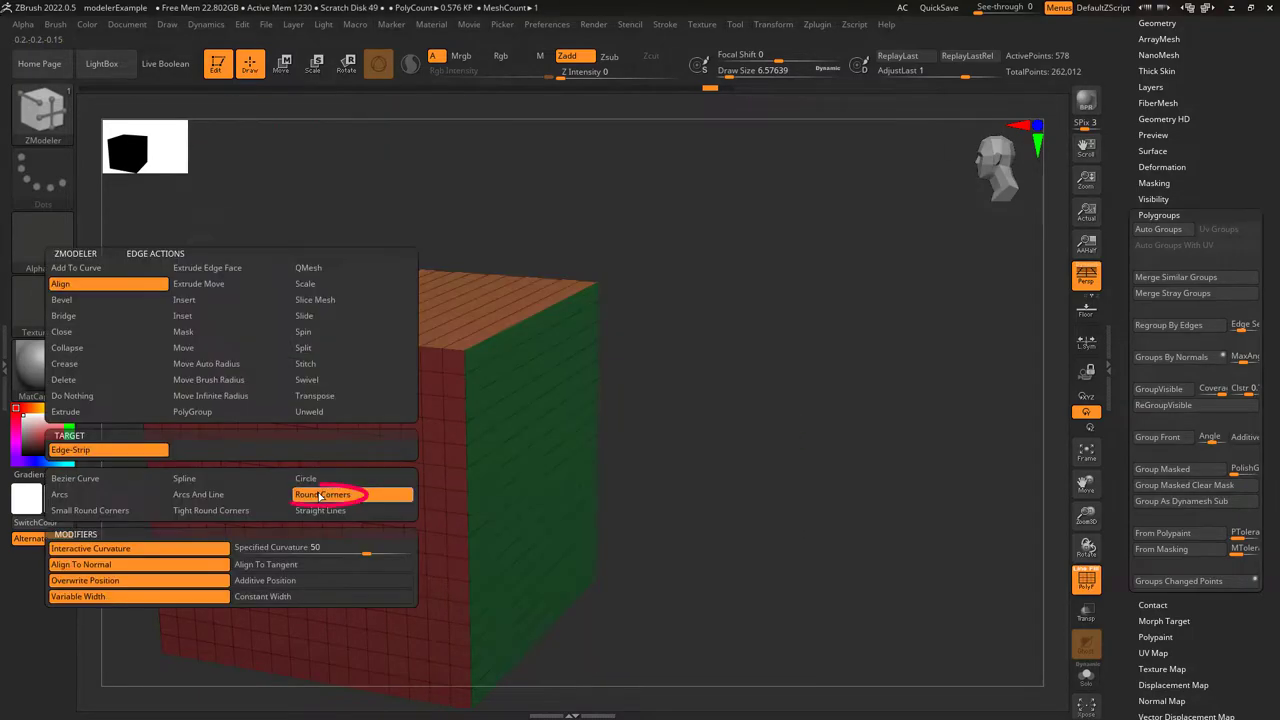
left_click_drag(553, 600, 720, 383)
left_click_drag(720, 383, 762, 305)
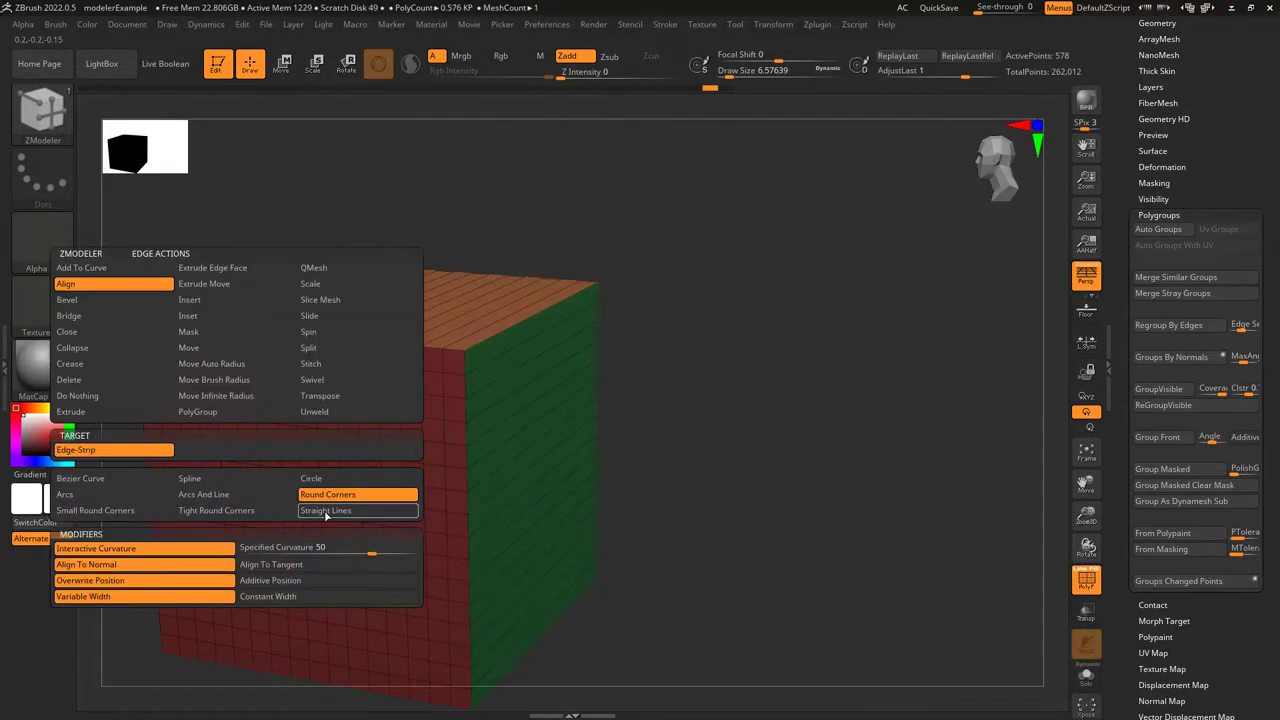
Try aligning the same edge strip with the Straight Lines option, pulling it outward
left_click(328, 511)
left_click_drag(553, 600, 690, 415)
left_click_drag(690, 415, 762, 305)
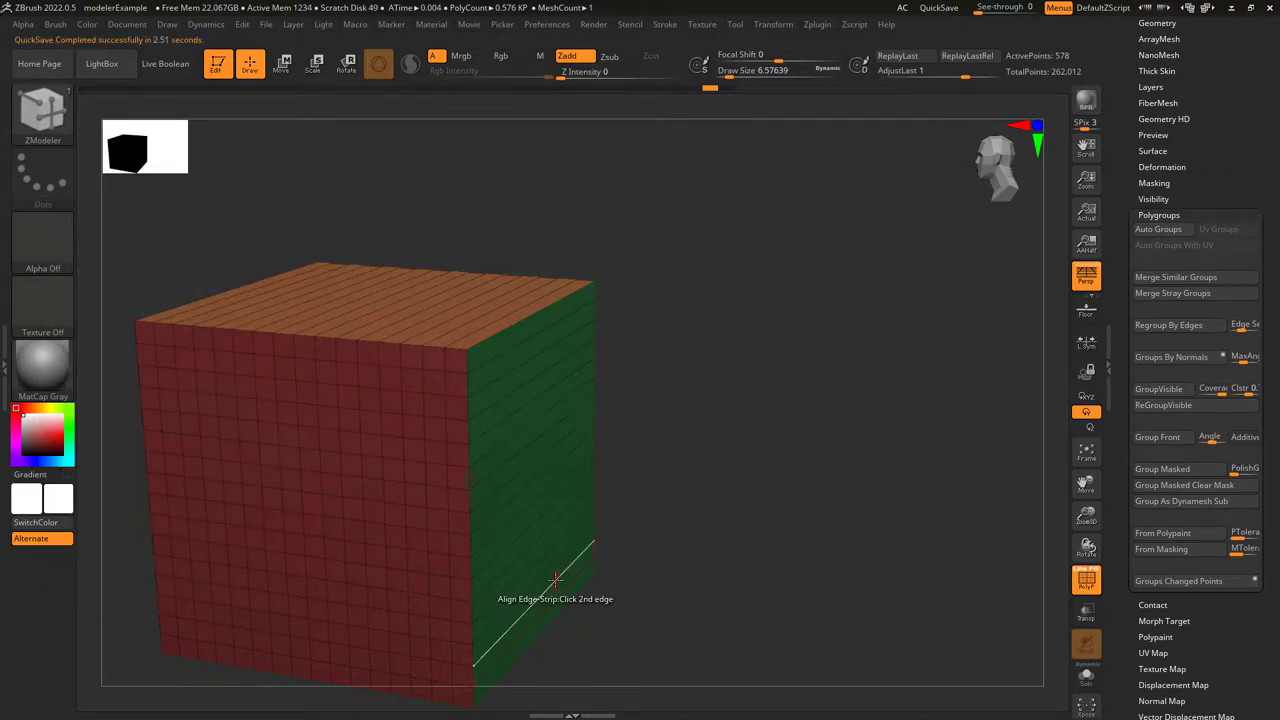
Try aligning the edge strip as a Bezier Curve with Interactive Curvature and with Specified Curvature
left_click_drag(555, 580, 788, 432)
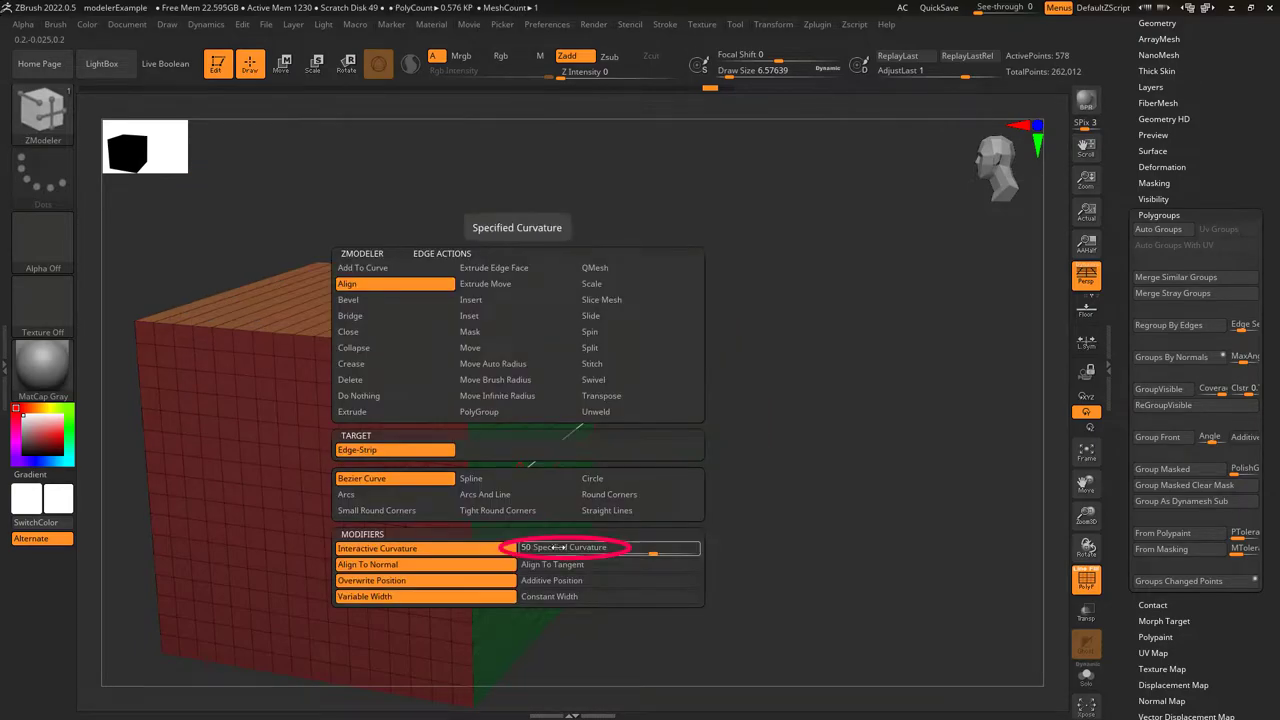
left_click(550, 546)
left_click(546, 601)
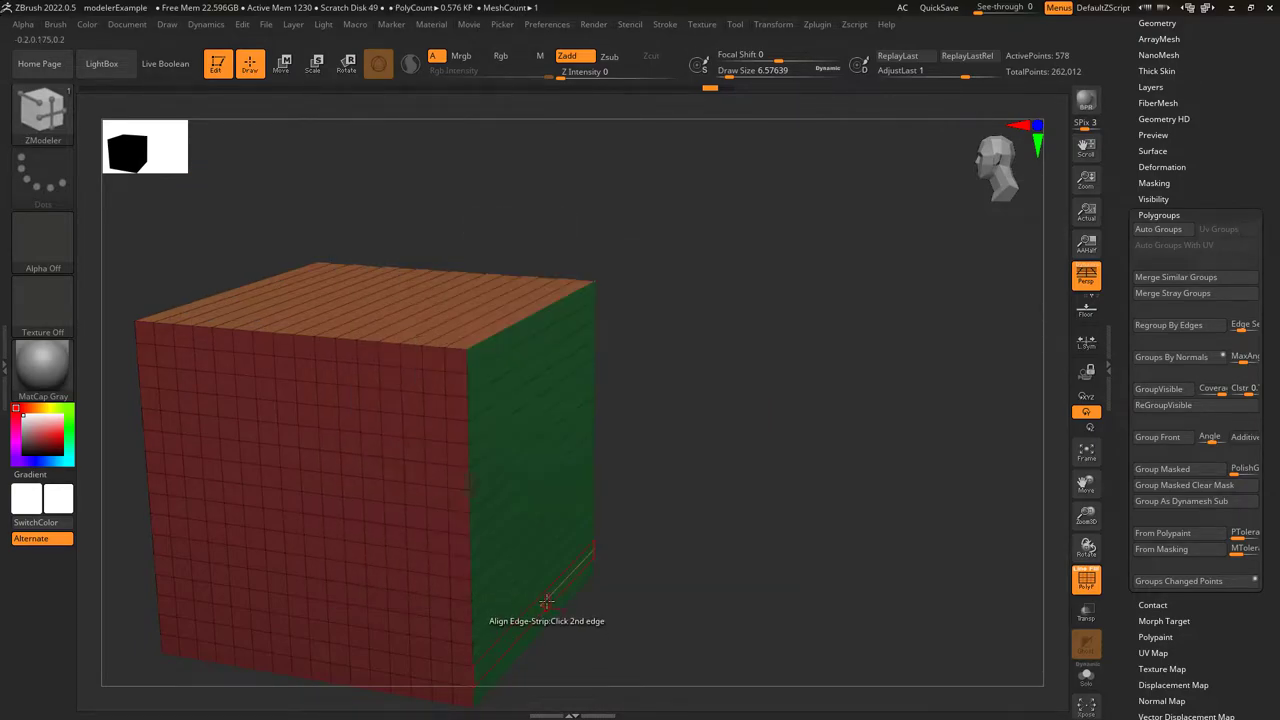
left_click(552, 583)
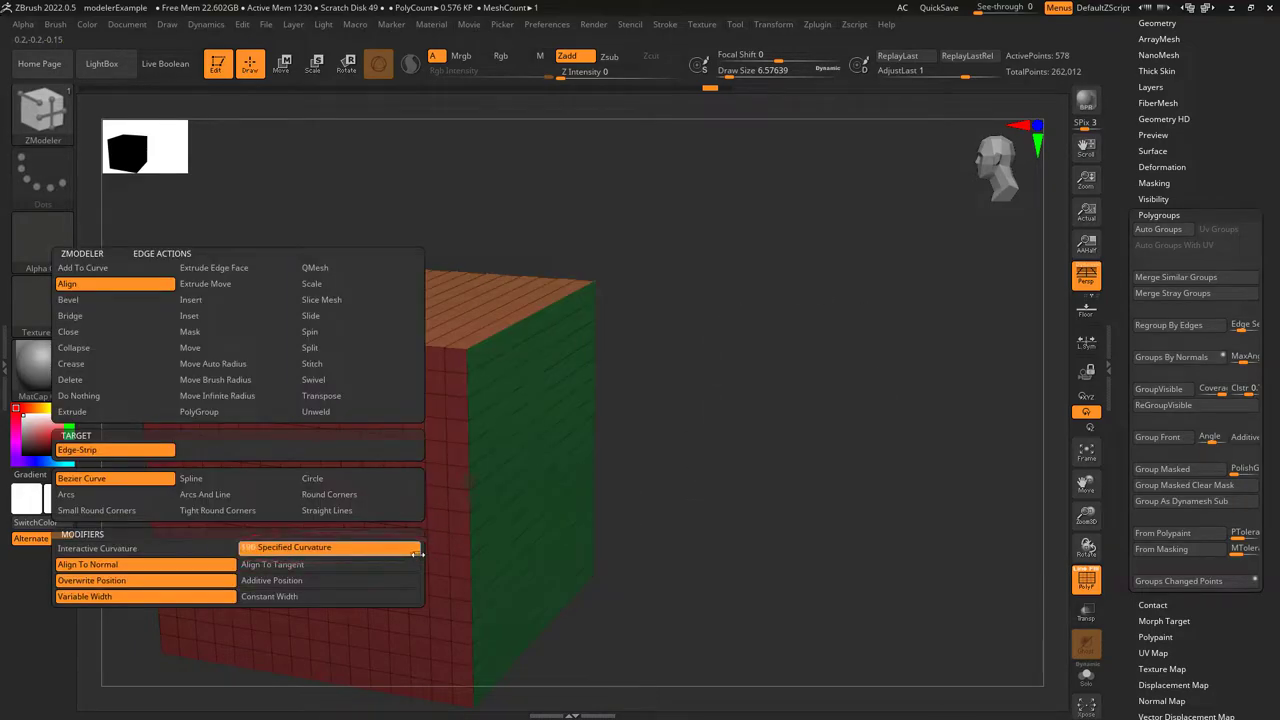
left_click(520, 617)
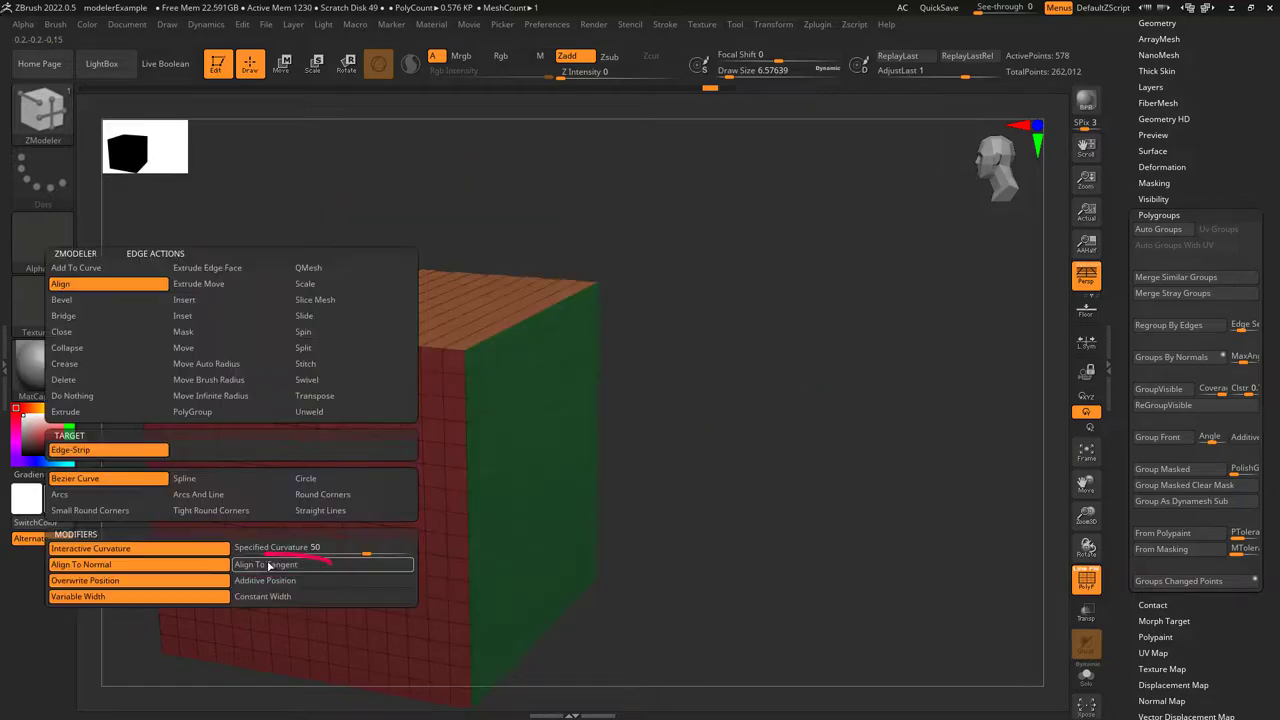
Try the Bezier Curve alignment of the edge strip with the Align To Tangent and Additive Position modifiers
left_click(270, 563)
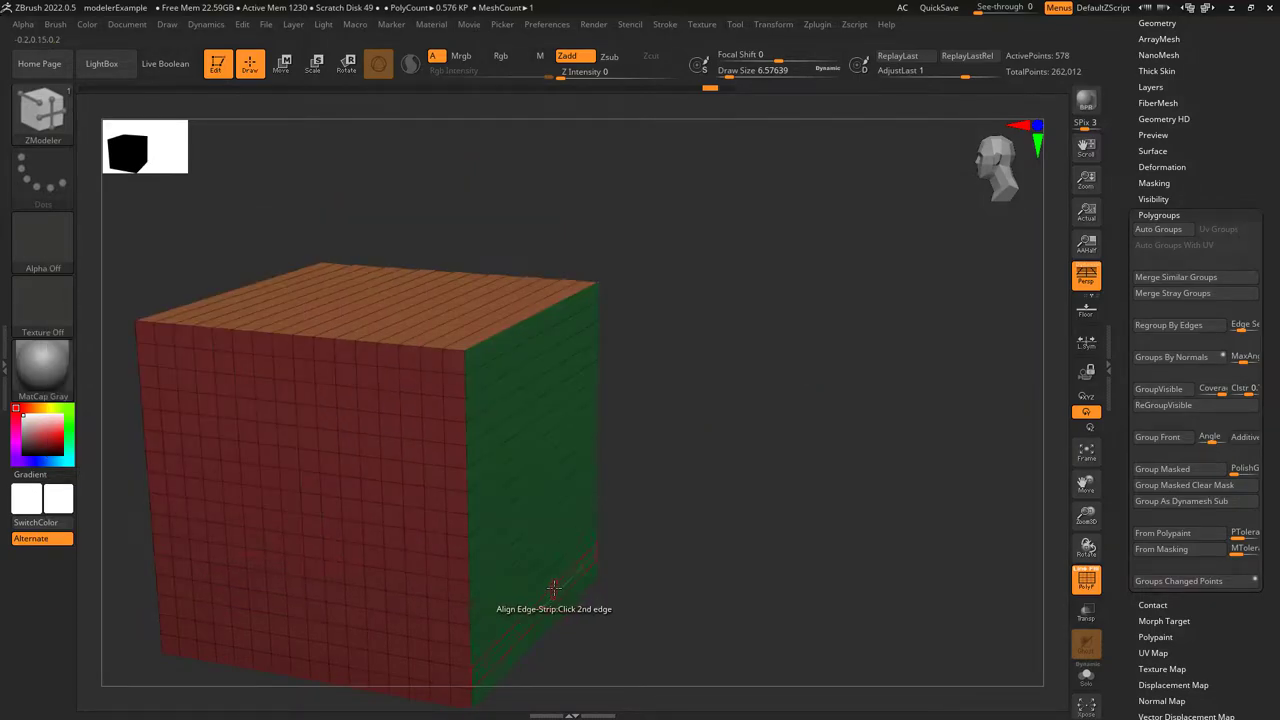
left_click(556, 585)
left_click_drag(602, 522, 773, 317)
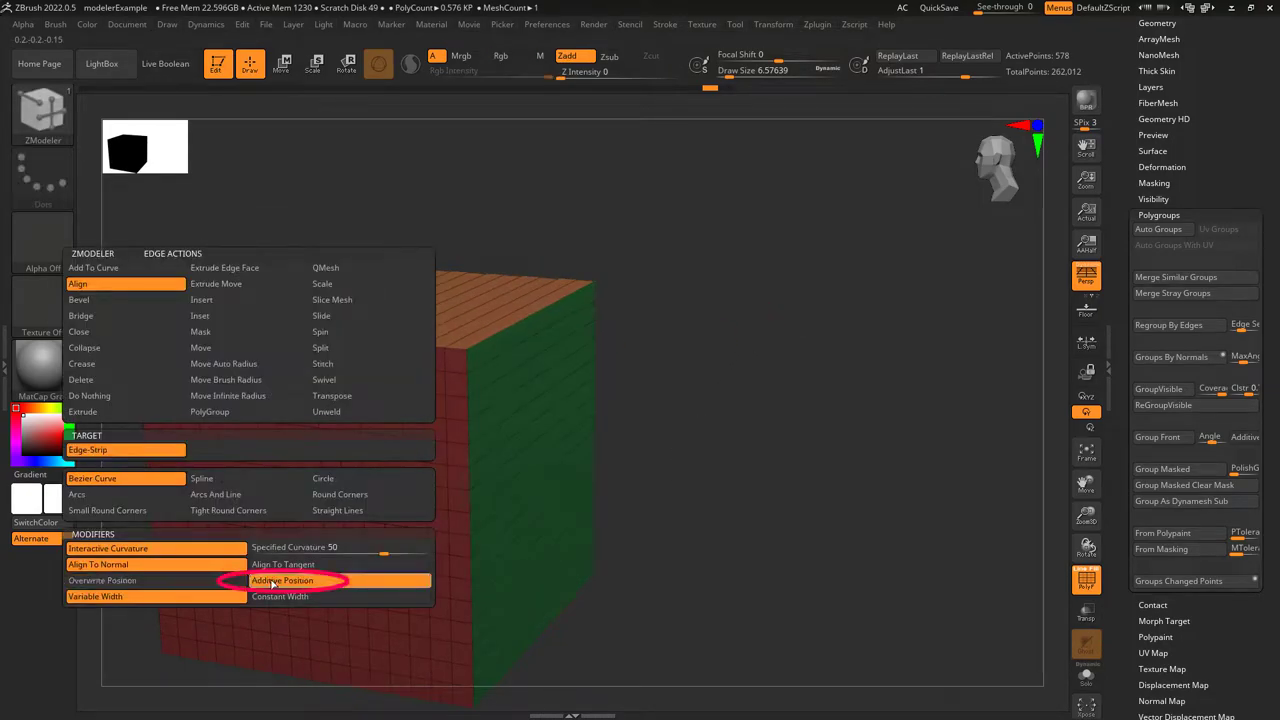
left_click(280, 580)
left_click_drag(547, 596, 660, 334)
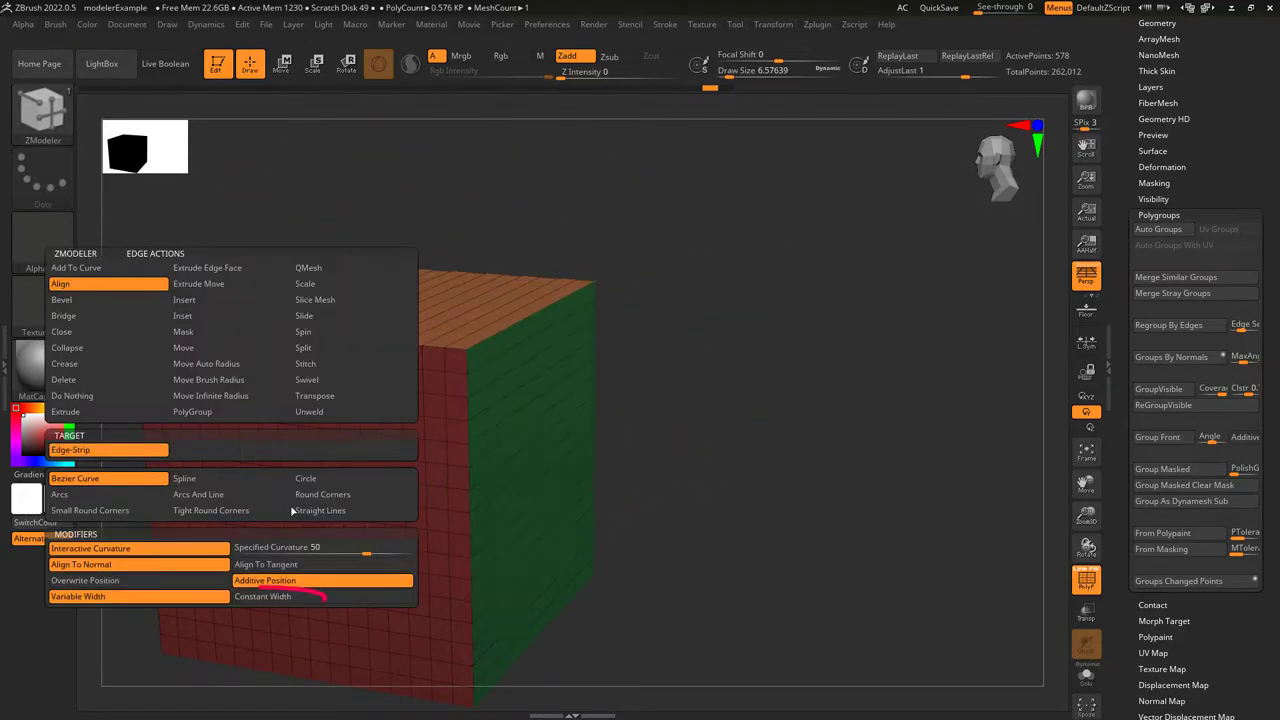
Try aligning the edge strip with the Constant Width and Overwrite Position modifiers
left_click(284, 599)
left_click(205, 582)
left_click_drag(550, 592, 777, 194)
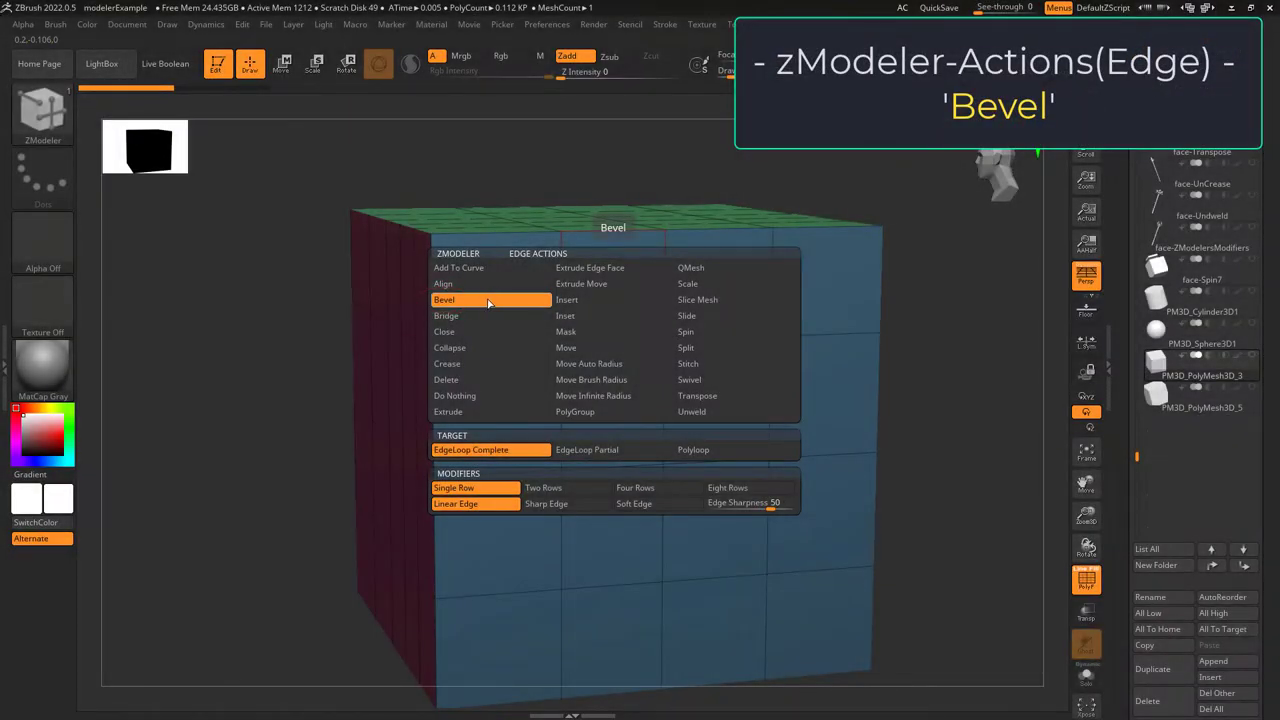
Set the edge action to Bevel and try an EdgeLoop Complete bevel on the front face's upper edge
left_click(489, 300)
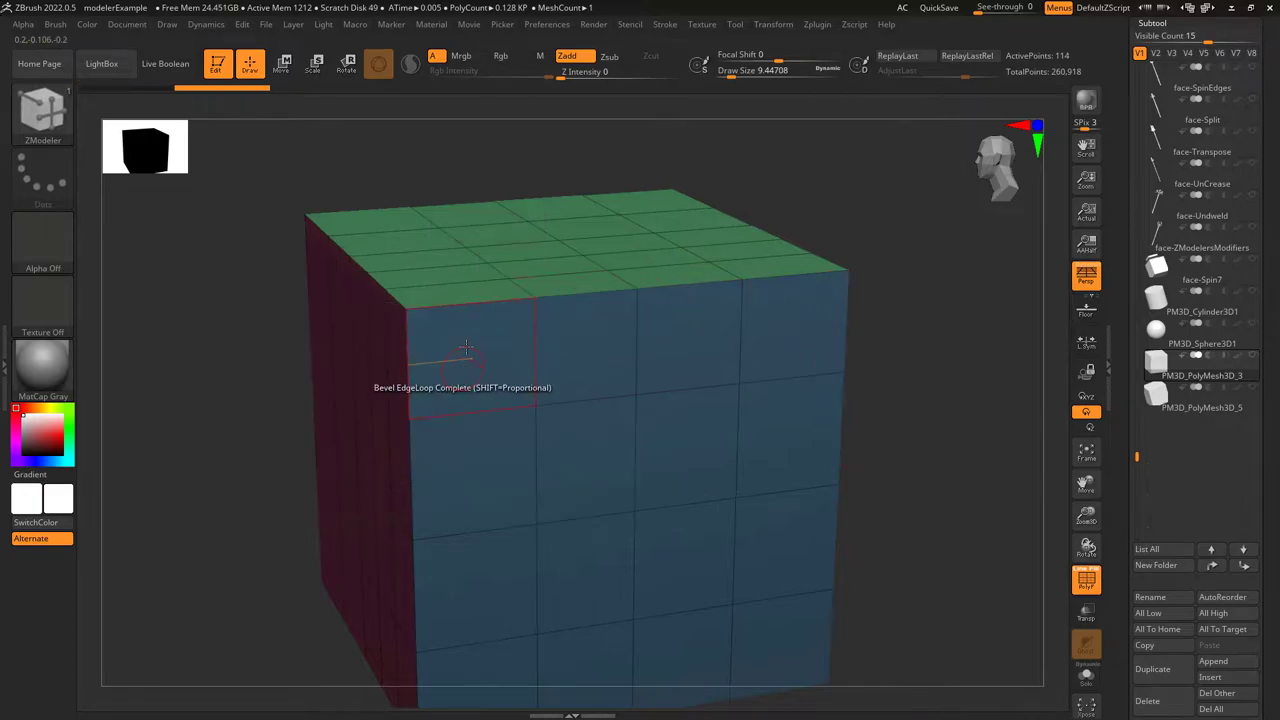
mouse_move(464, 306)
left_mouse_down()
mouse_move(478, 350)
mouse_move(470, 329)
left_mouse_up()
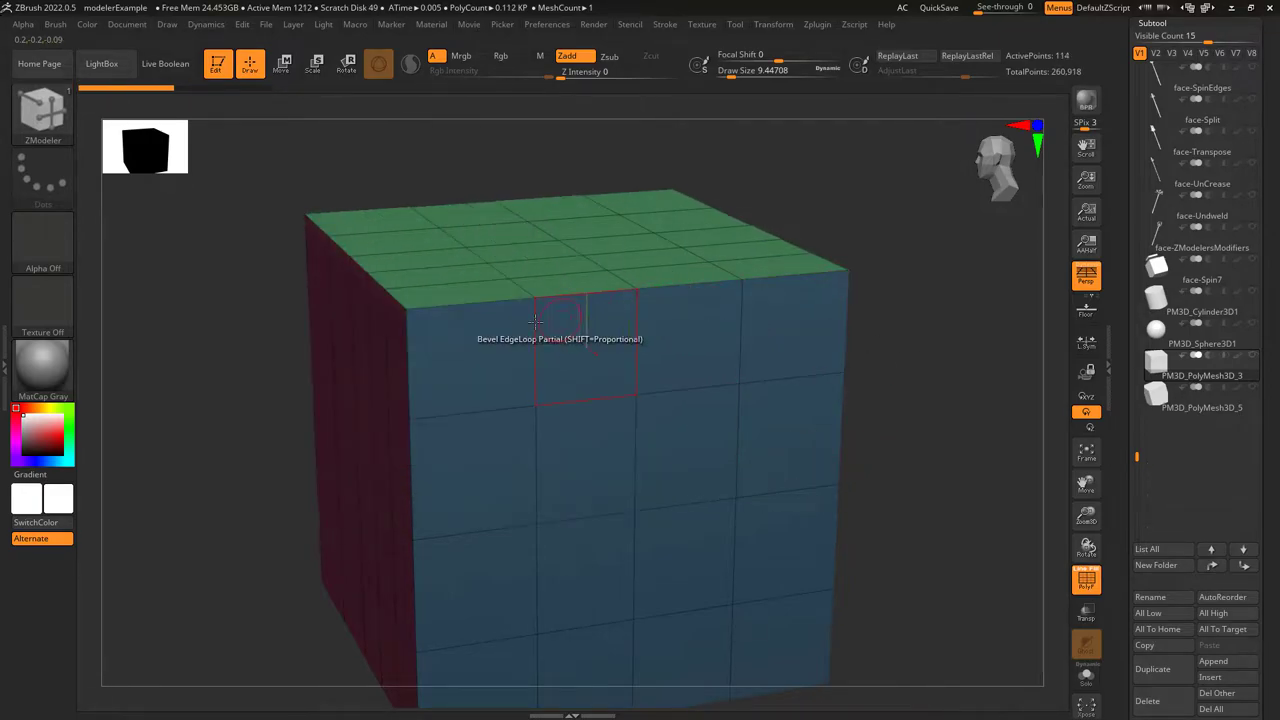
Try EdgeLoop Partial bevels on the front face's upper edge and the horizontal edge row below it, undoing each
left_click_drag(468, 304, 517, 318)
key("ctrl+z")
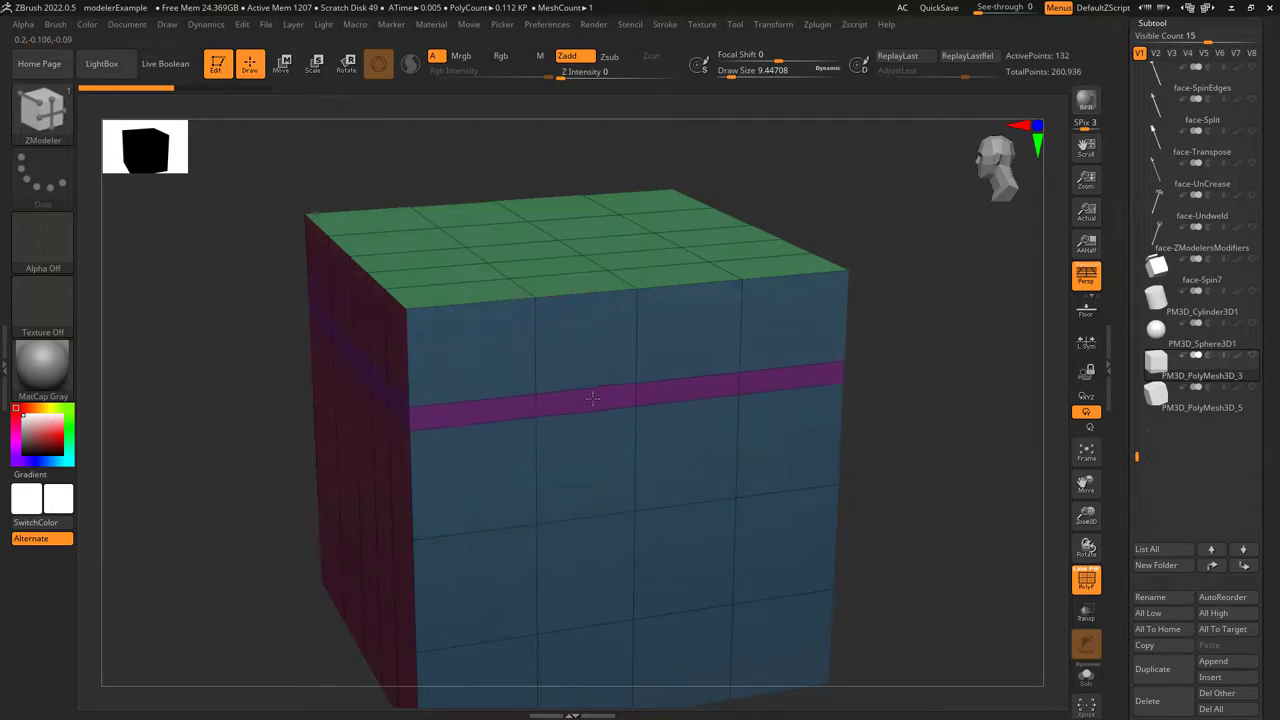
left_click_drag(629, 379, 615, 382)
key("ctrl+z")
mouse_move(486, 301)
left_mouse_down()
mouse_move(531, 323)
mouse_move(501, 339)
left_mouse_up()
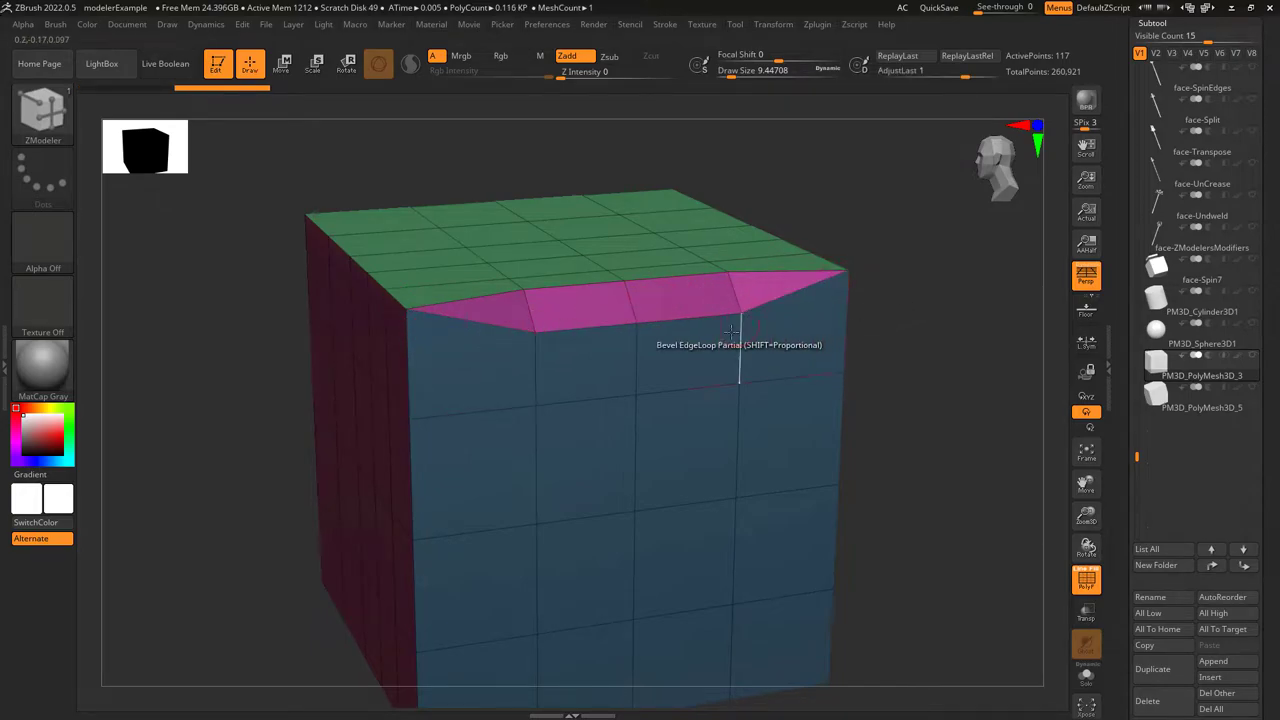
key("ctrl+z")
Try the Bevel action with the Polyloop target on edges of the front face, undoing each bevel
key("space")
left_click(649, 451)
left_click_drag(550, 317, 580, 296)
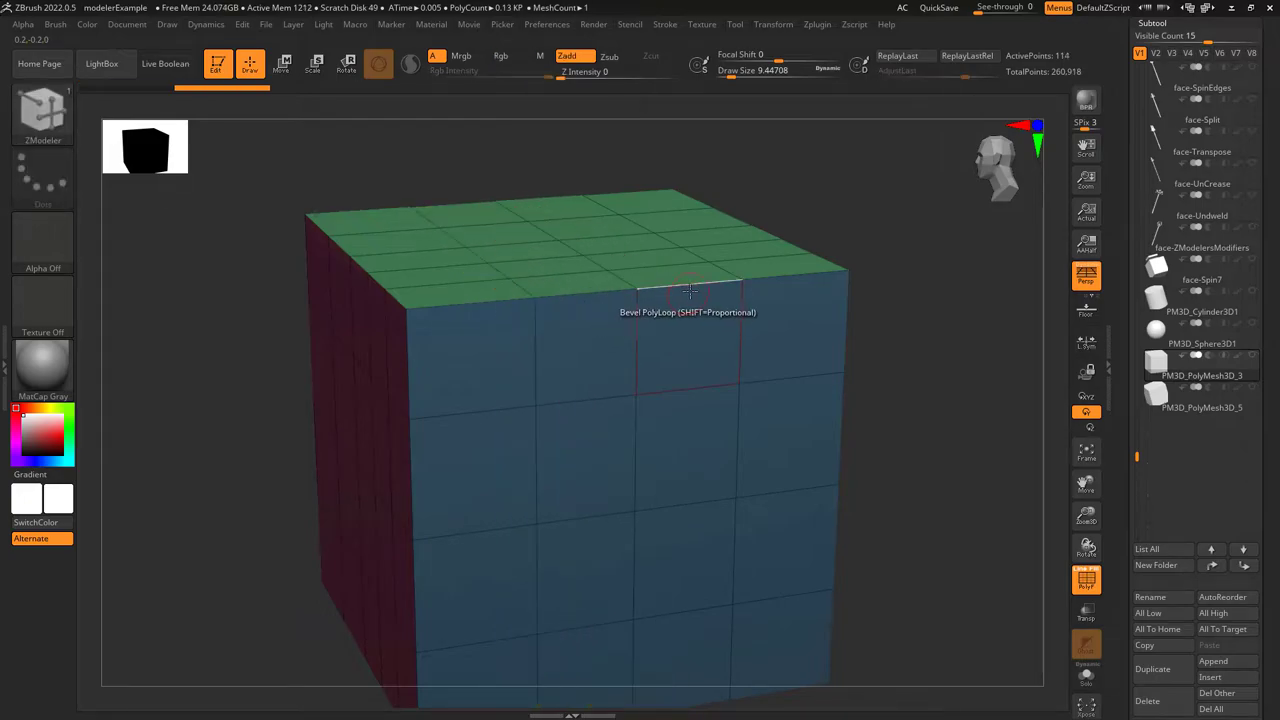
left_click_drag(690, 290, 644, 292)
key("ctrl+z")
left_click_drag(537, 394, 530, 504)
key("ctrl+z")
Set the Bevel target back to EdgeLoop Complete and try Single Row and Two Rows bevels on the front upper edge
key("space")
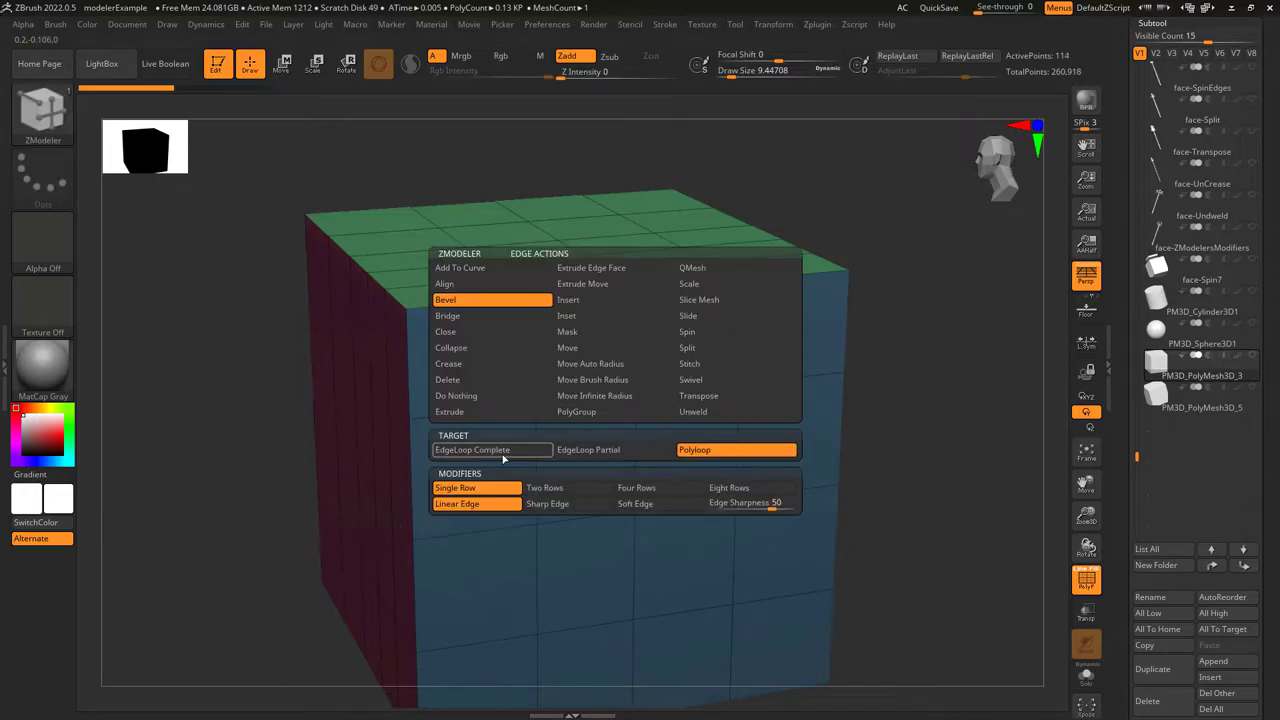
left_click(500, 452)
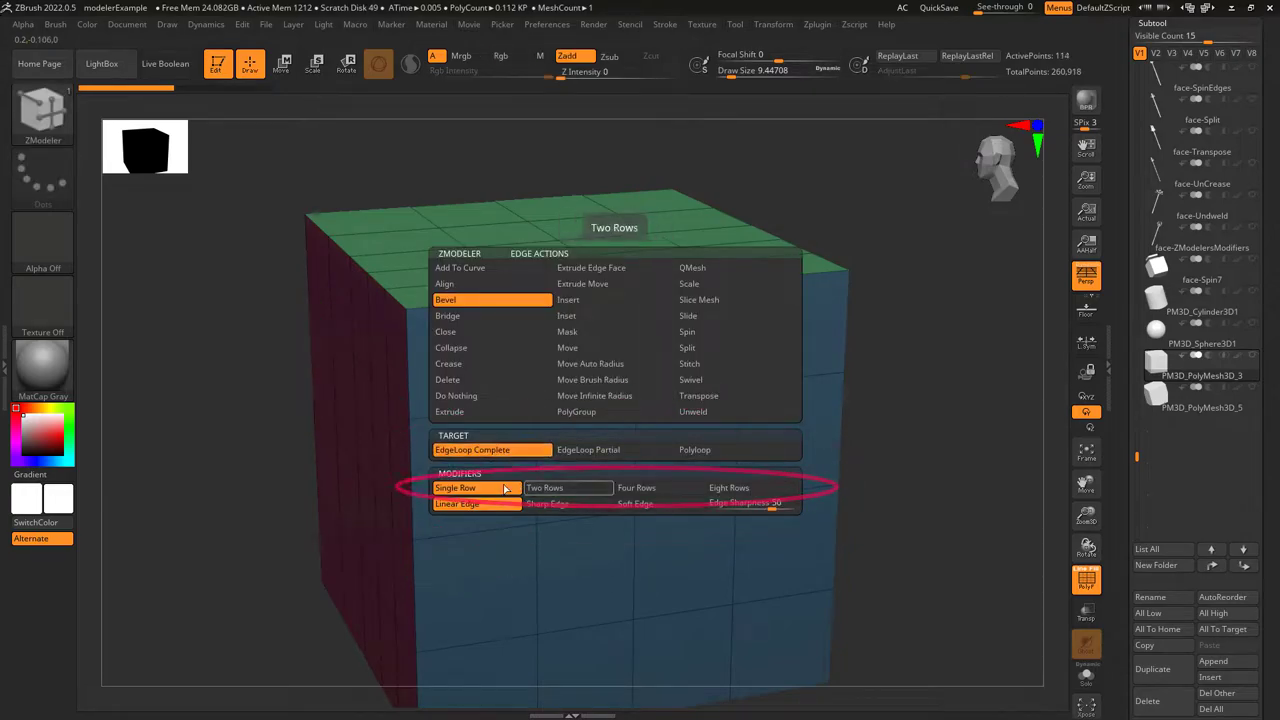
left_click_drag(503, 307, 537, 313)
left_click(451, 487)
left_click_drag(500, 303, 511, 319)
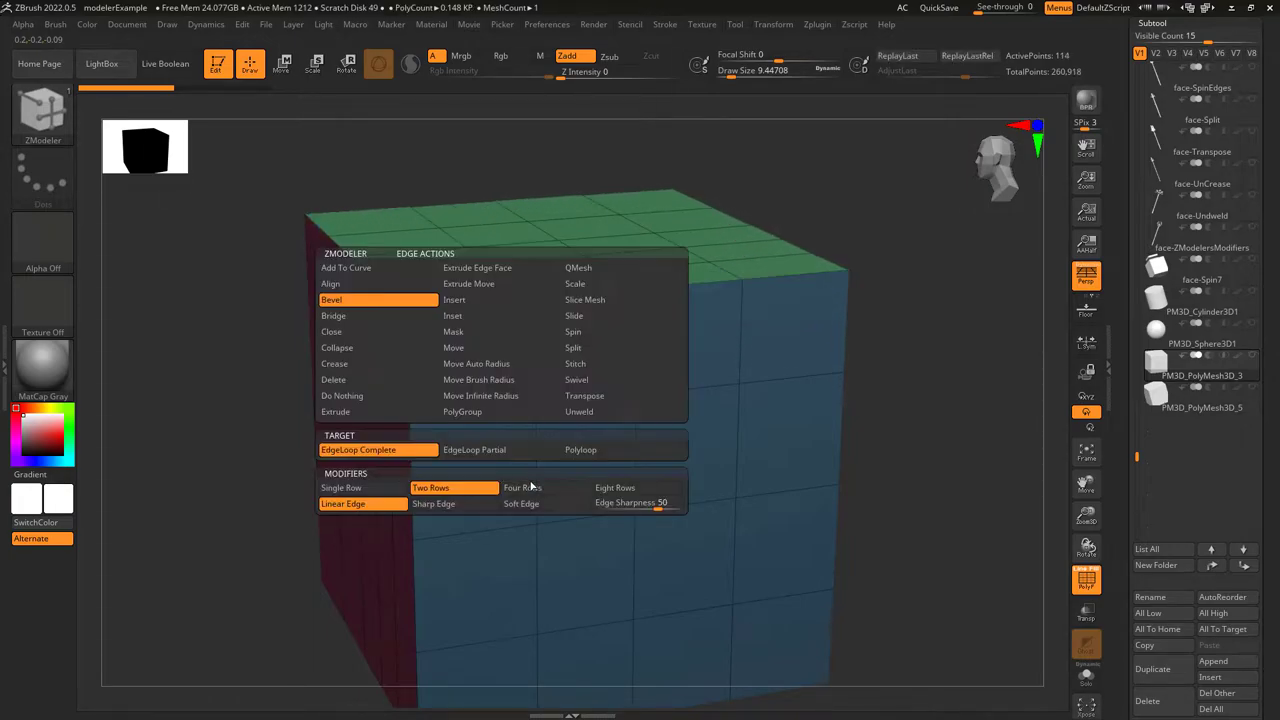
Try Four Rows and Eight Rows bevels with Linear Edge on the front face's upper edge
left_click(531, 487)
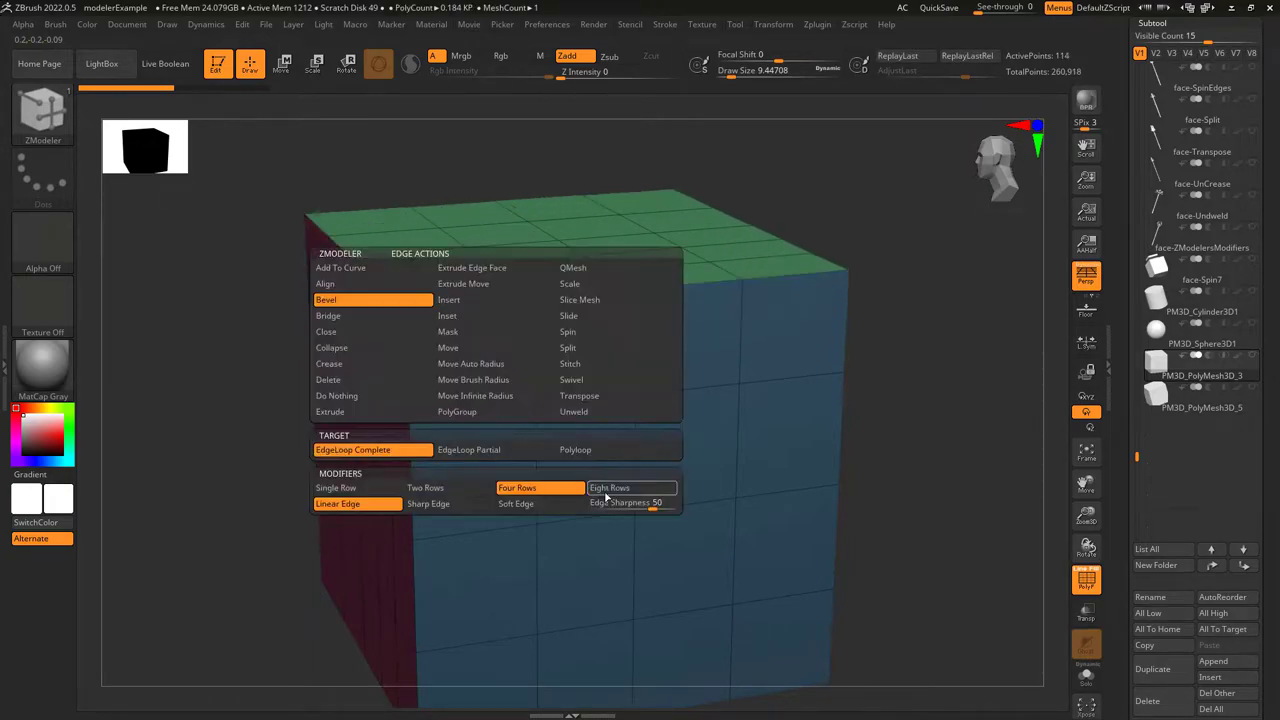
left_click(605, 489)
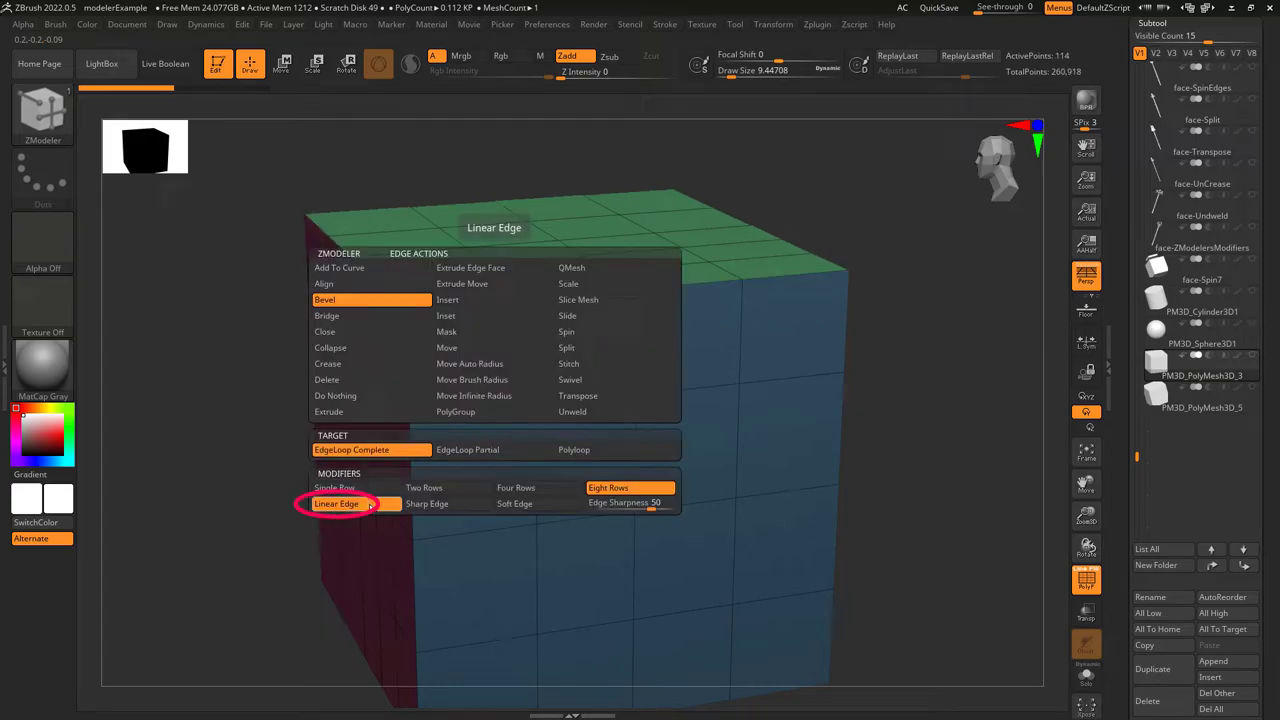
left_click(500, 303)
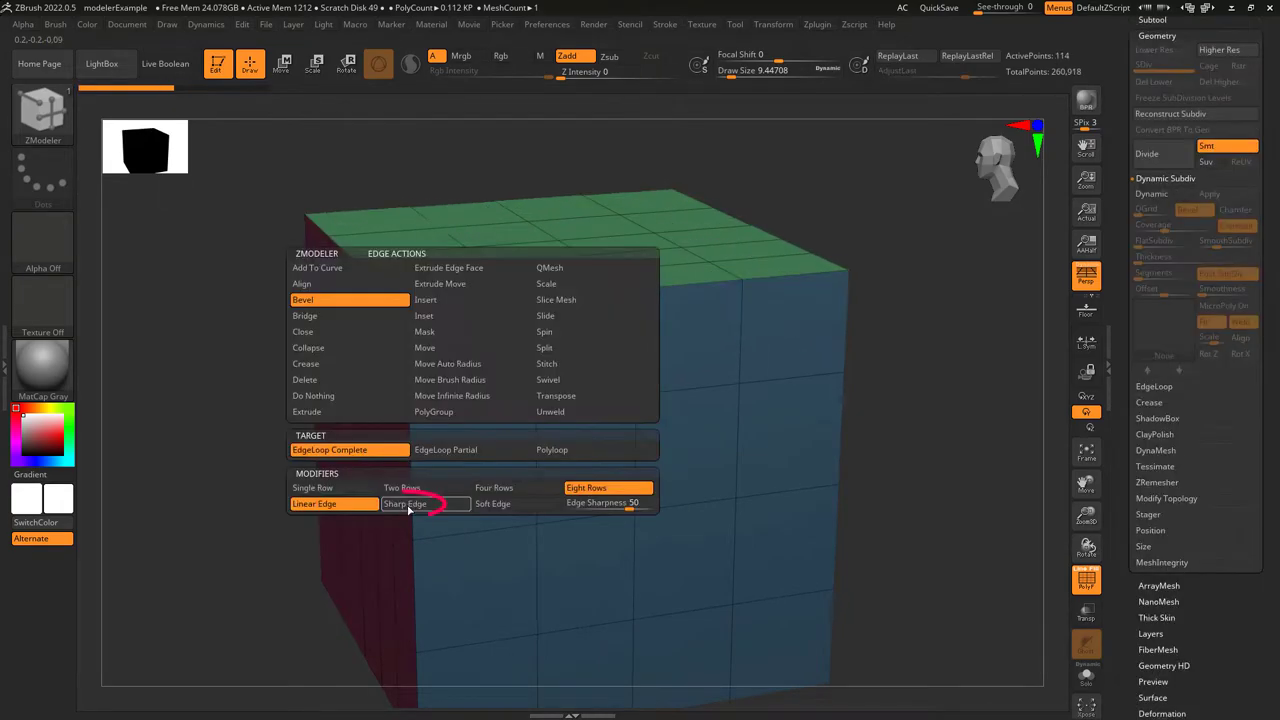
Try an Eight Rows bevel with Sharp Edge on the front upper edge and preview it with dynamic subdivision
left_click(410, 508)
left_click_drag(500, 302, 506, 377)
key("d")
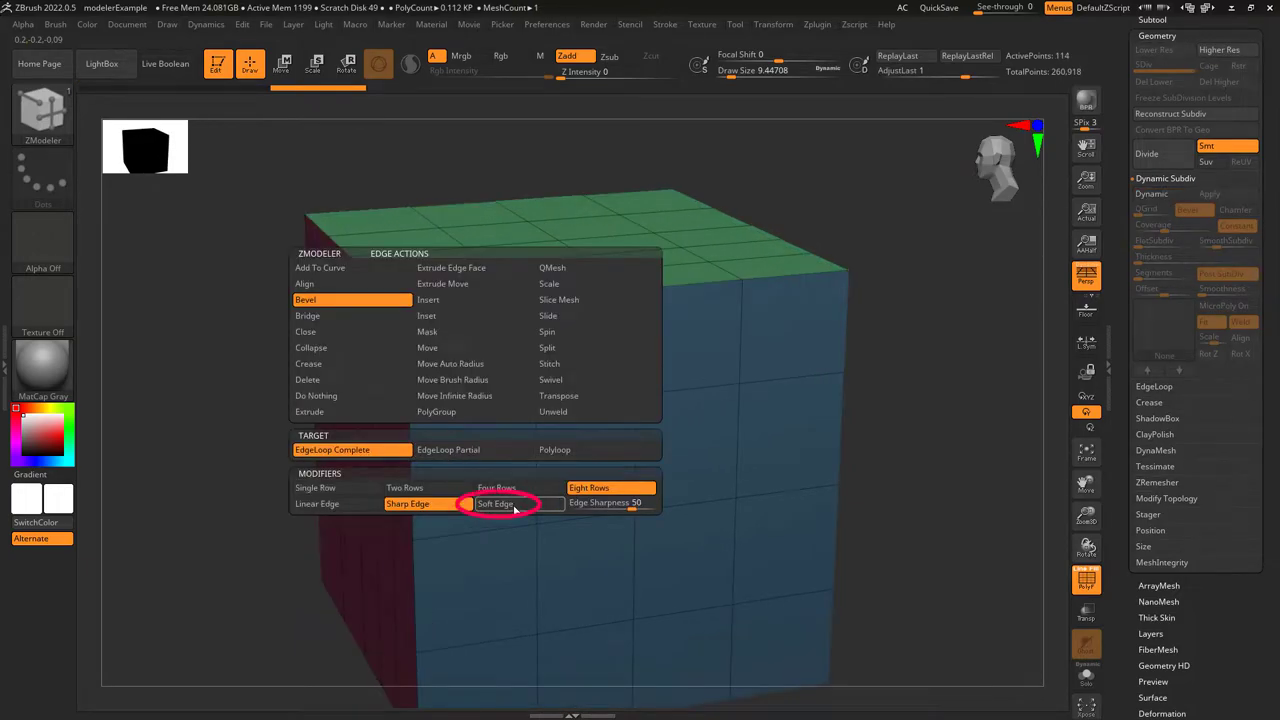
Try an Eight Rows bevel with Soft Edge on the front upper edge and access the Edge Sharpness setting
left_click(512, 504)
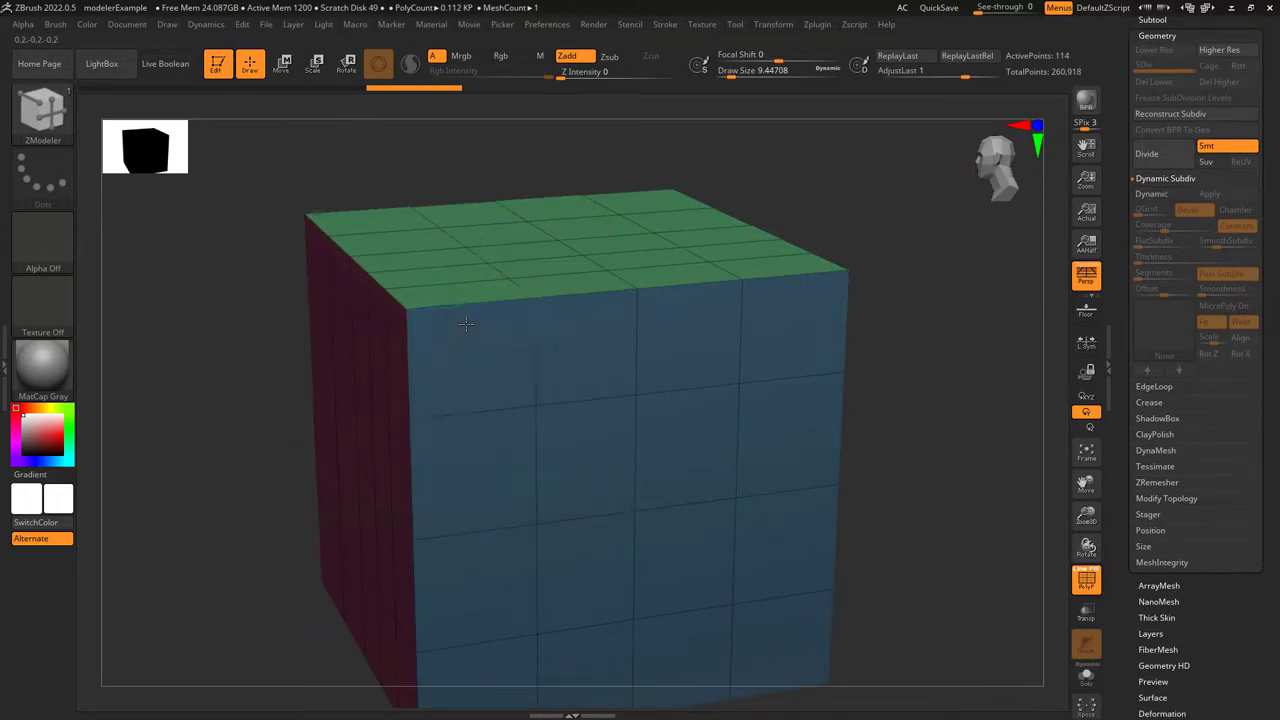
left_click_drag(486, 312, 490, 354)
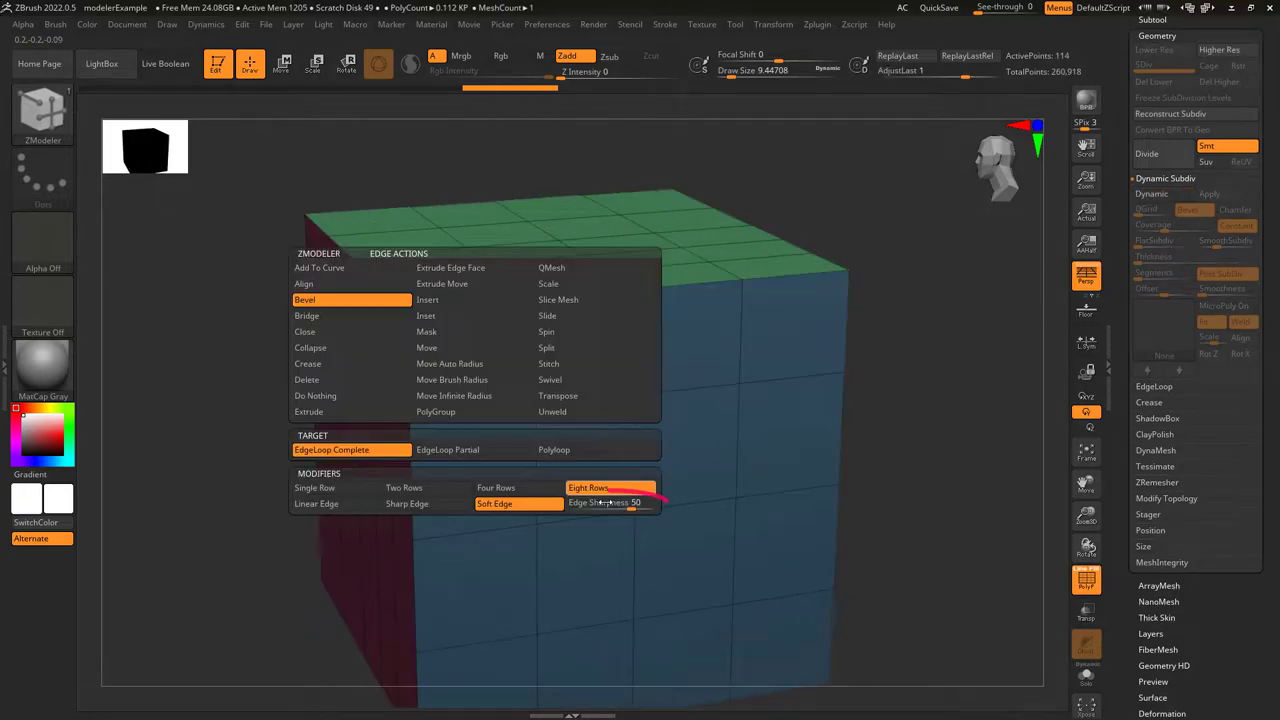
left_click(605, 503)
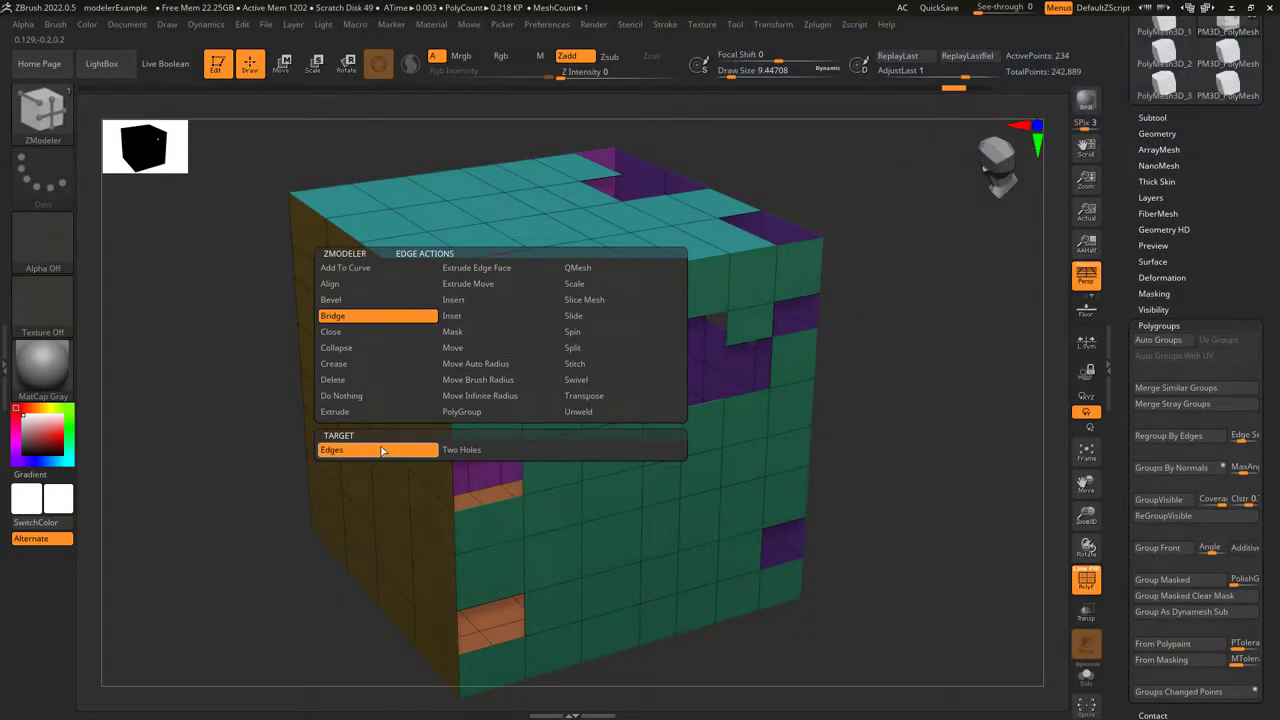
Try the Bridge action with the Edges target across the cube's holes, and reset the first picked edge
left_click(369, 452)
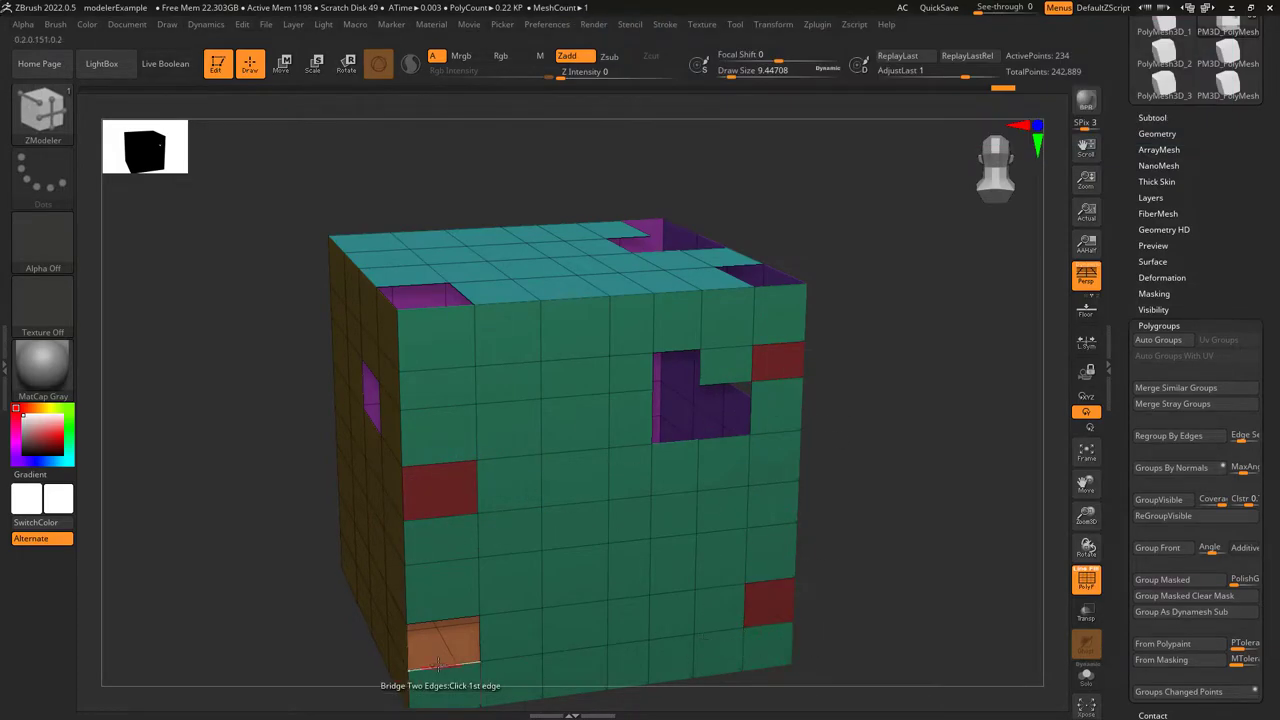
key("space")
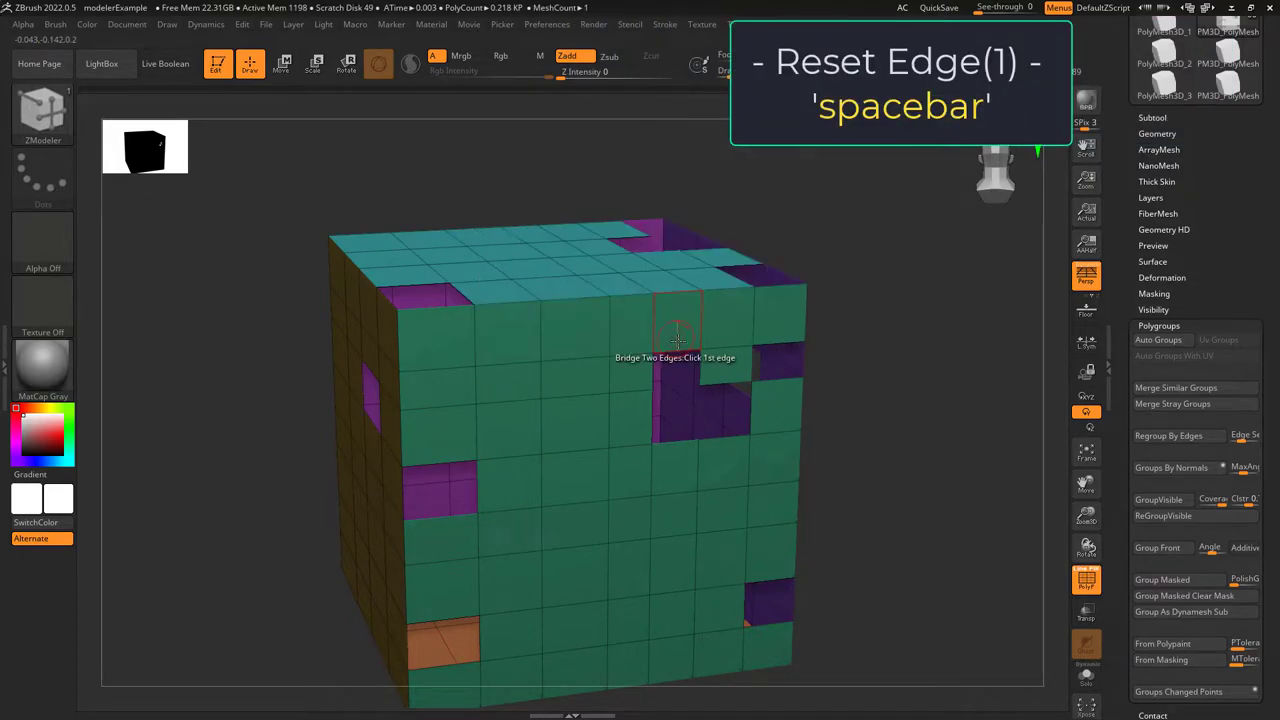
key("space")
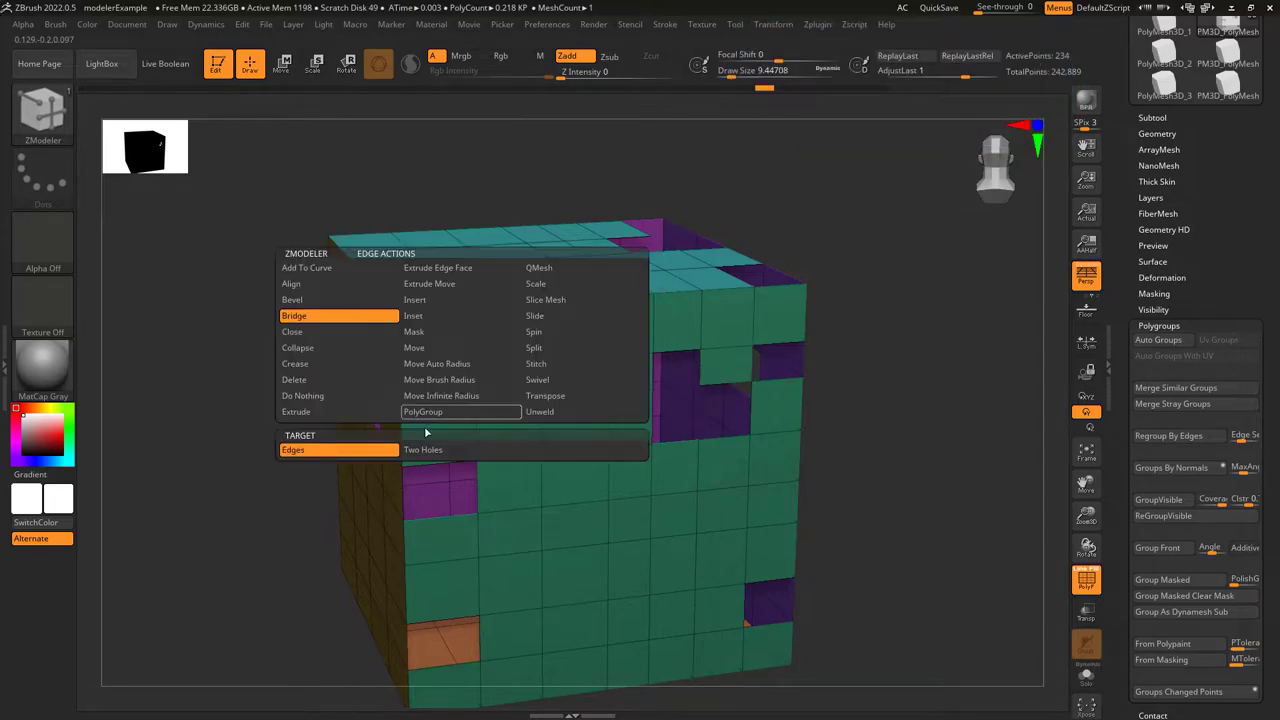
Set the Bridge target to Two Holes and try Spline bridges between side holes and from a top corner hole, undoing each
left_click(456, 451)
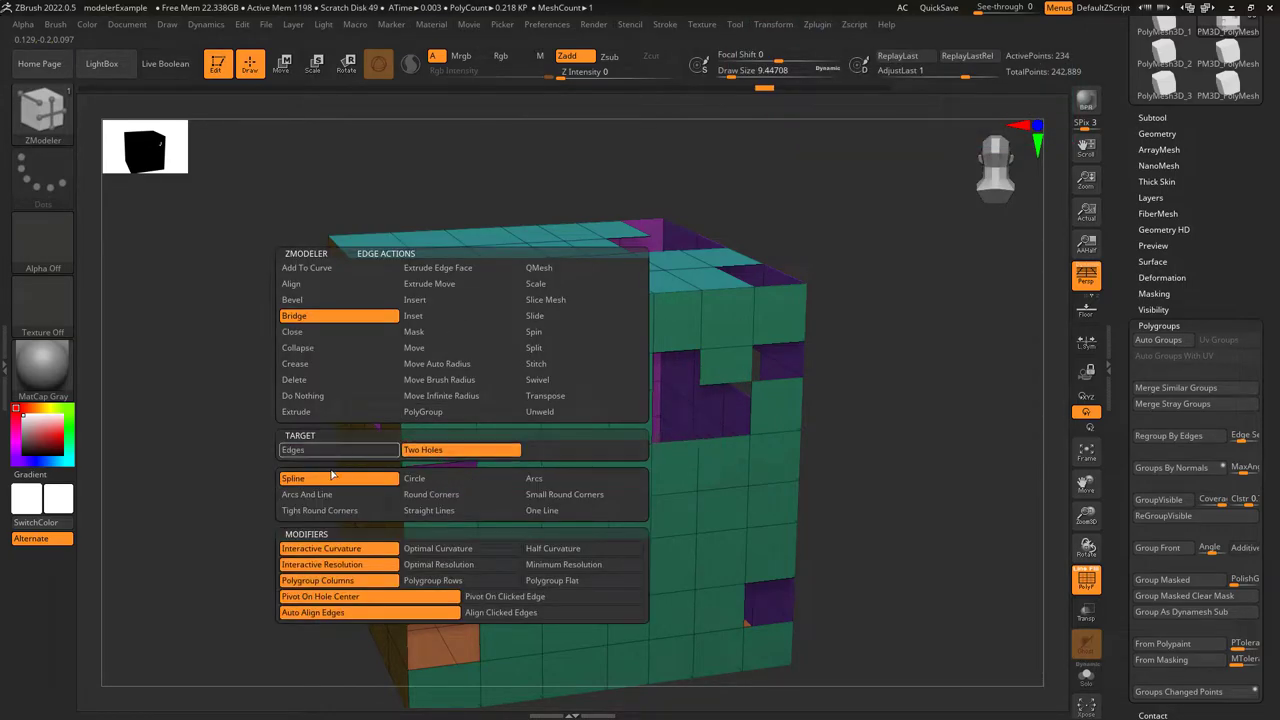
left_click_drag(769, 582, 906, 526)
left_click_drag(478, 492, 671, 417)
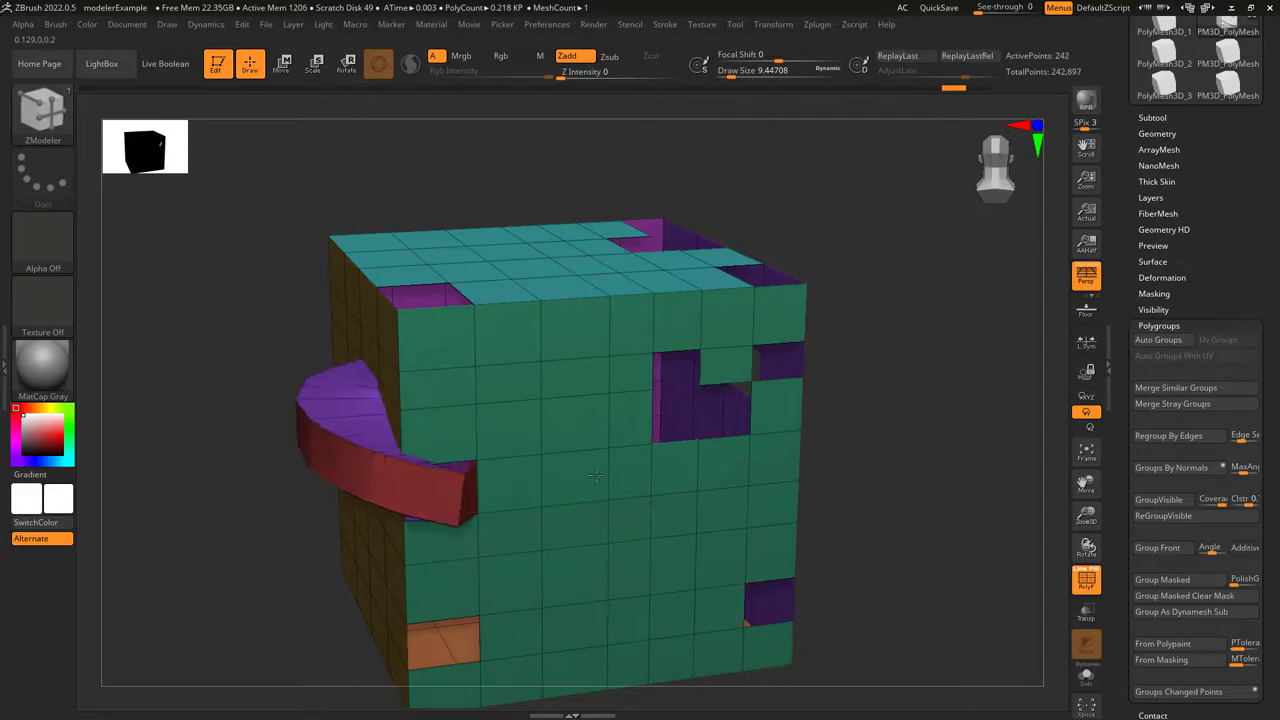
key("ctrl+z")
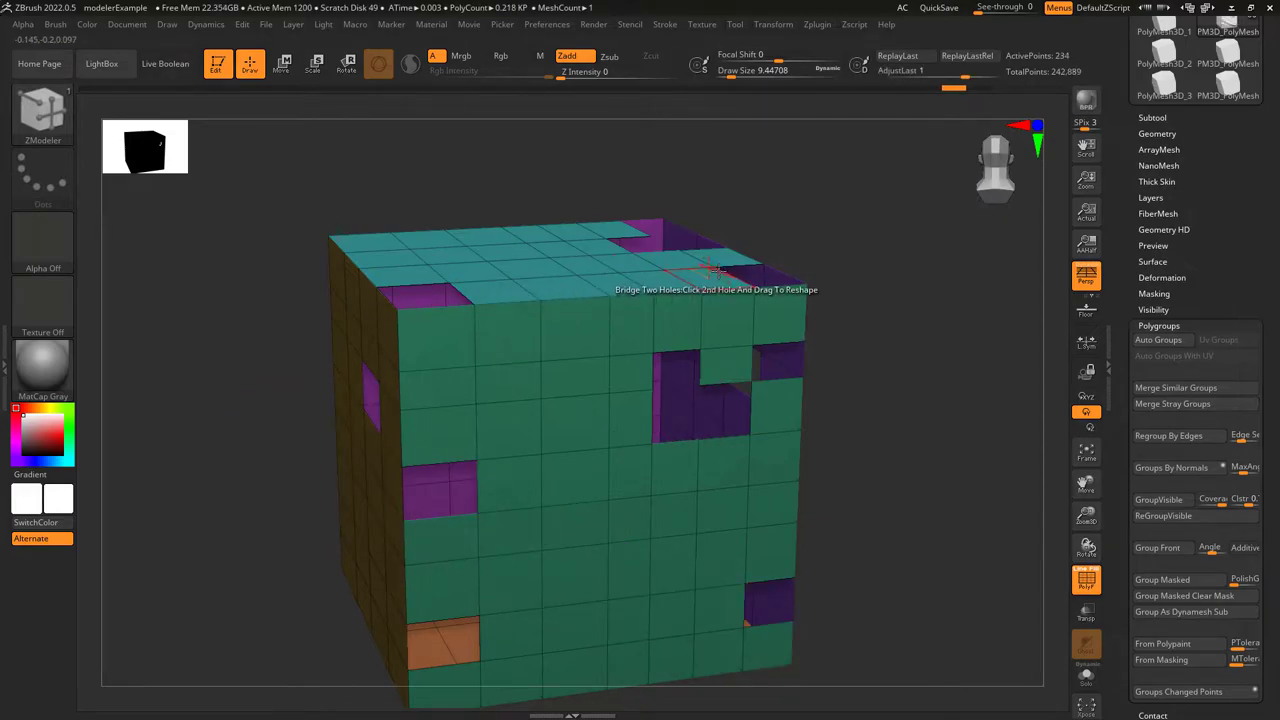
left_click_drag(727, 276, 832, 216)
key("ctrl+z")
Try bridging the two lower holes of the front face, and bridging into its L-shaped hole
left_click(478, 640)
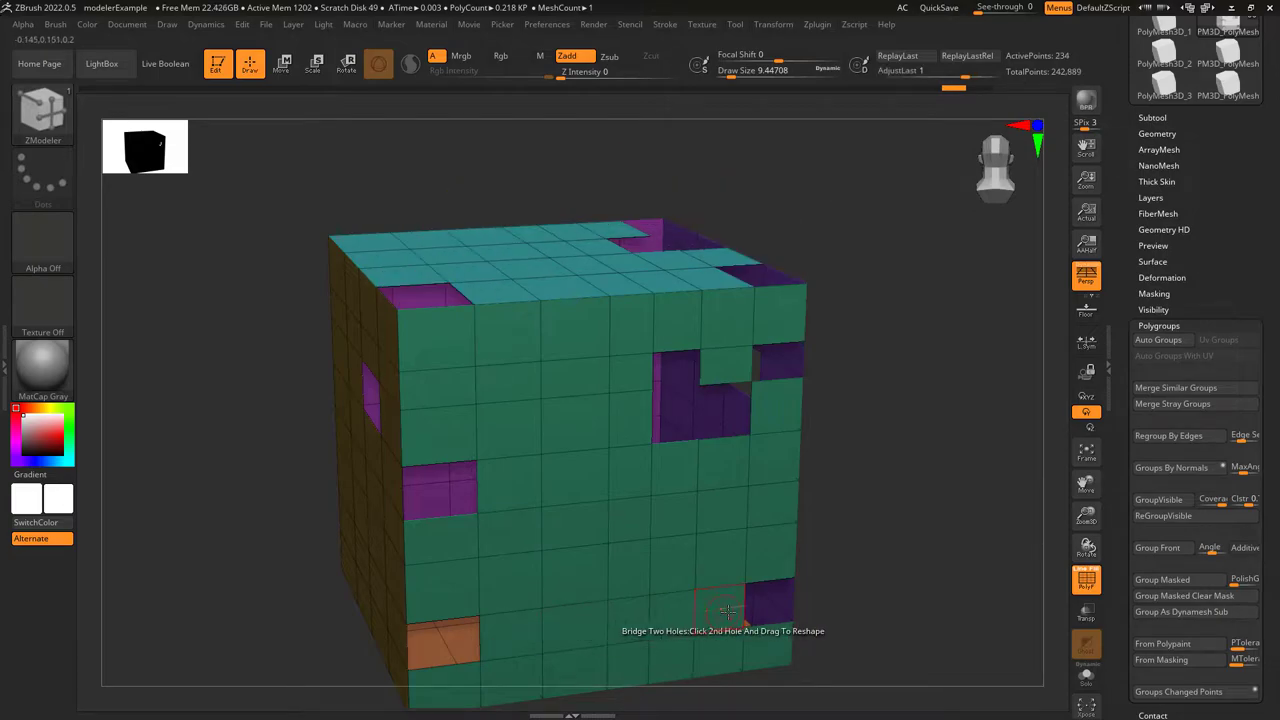
left_click_drag(746, 604, 866, 215)
key("ctrl+z")
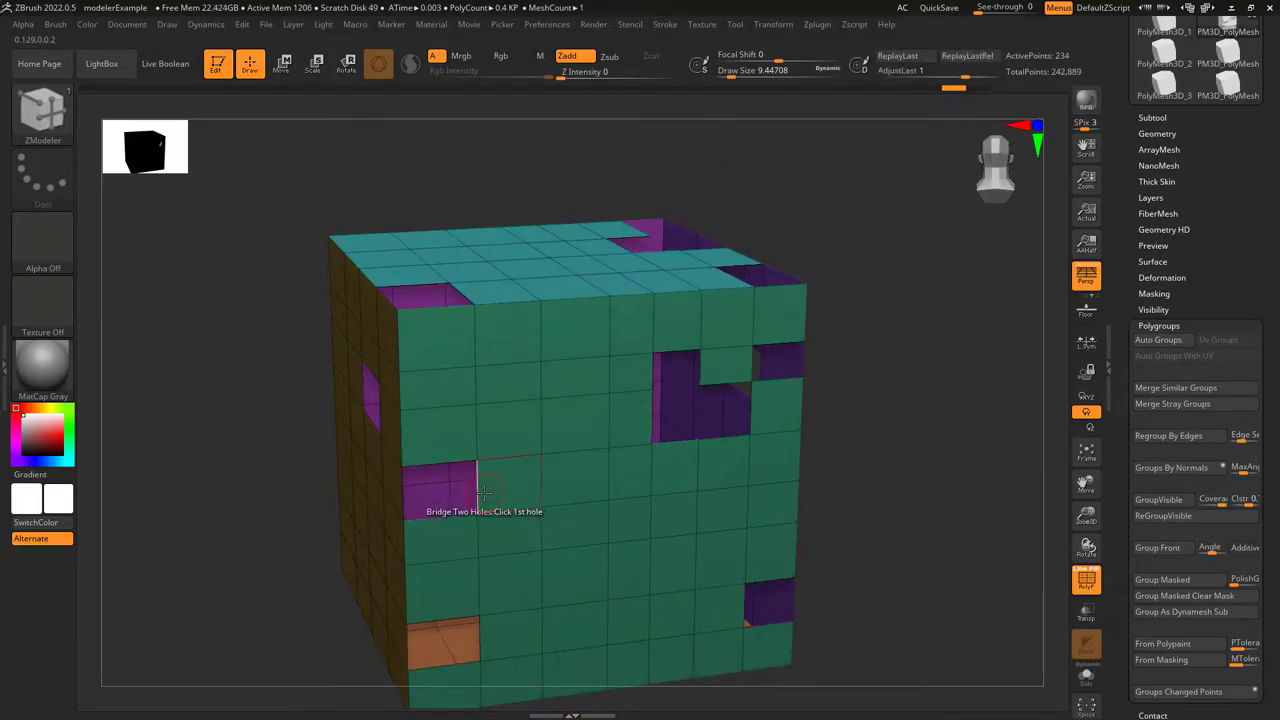
left_click_drag(750, 410, 872, 350)
right_click_drag(741, 436, 717, 465)
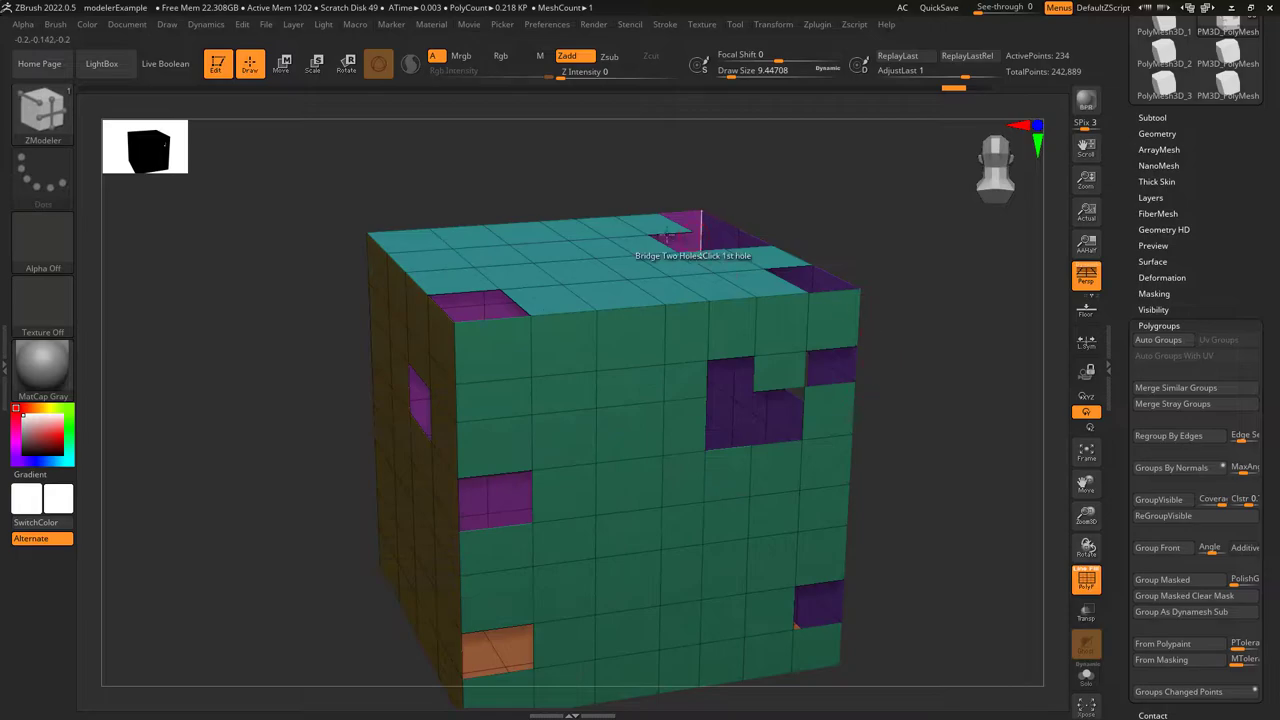
Try a Spline bridge between the two front corner holes of the cube's top face, reshaping its arch interactively
left_click(494, 317)
left_click_drag(834, 290, 888, 200)
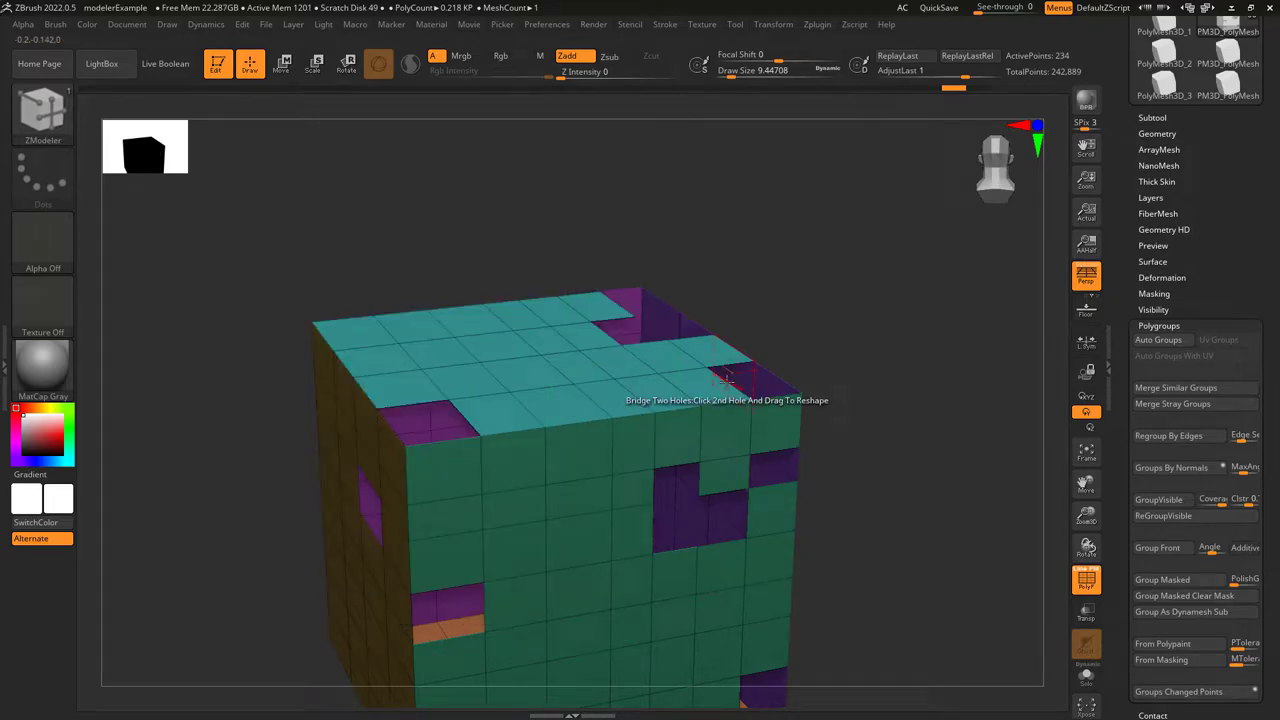
left_click_drag(730, 395, 854, 312)
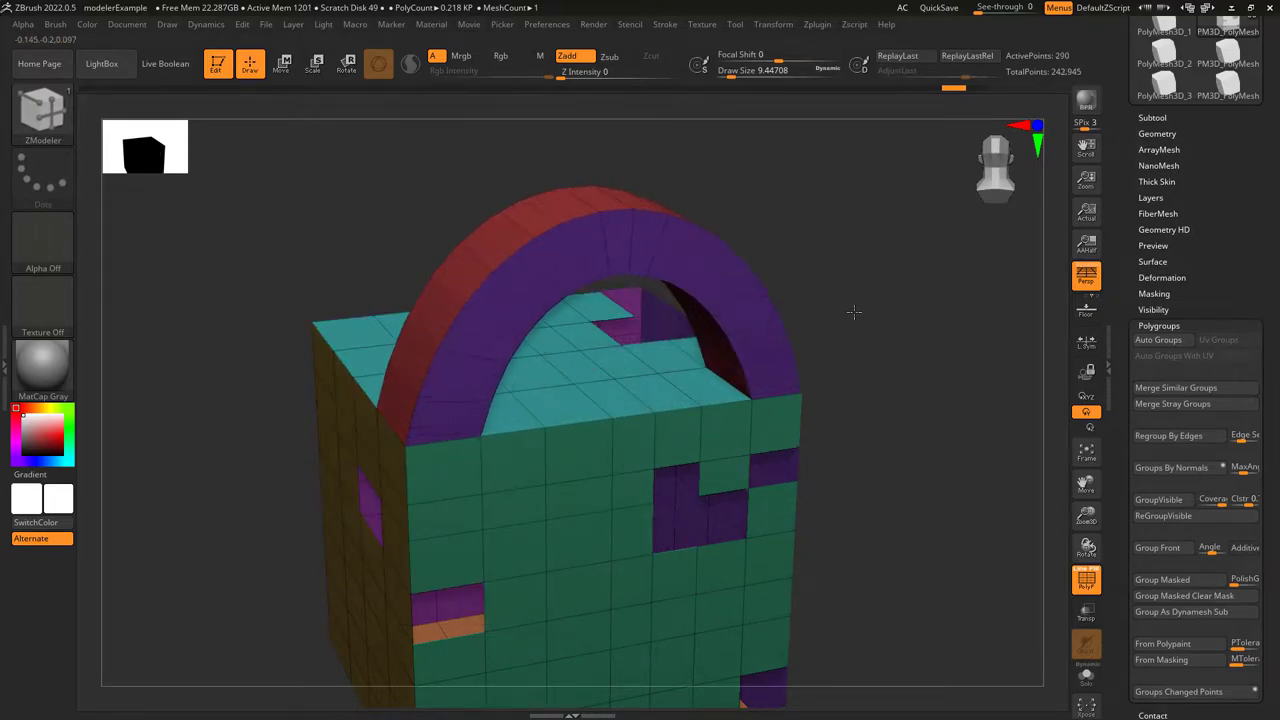
left_click_drag(848, 259, 823, 297)
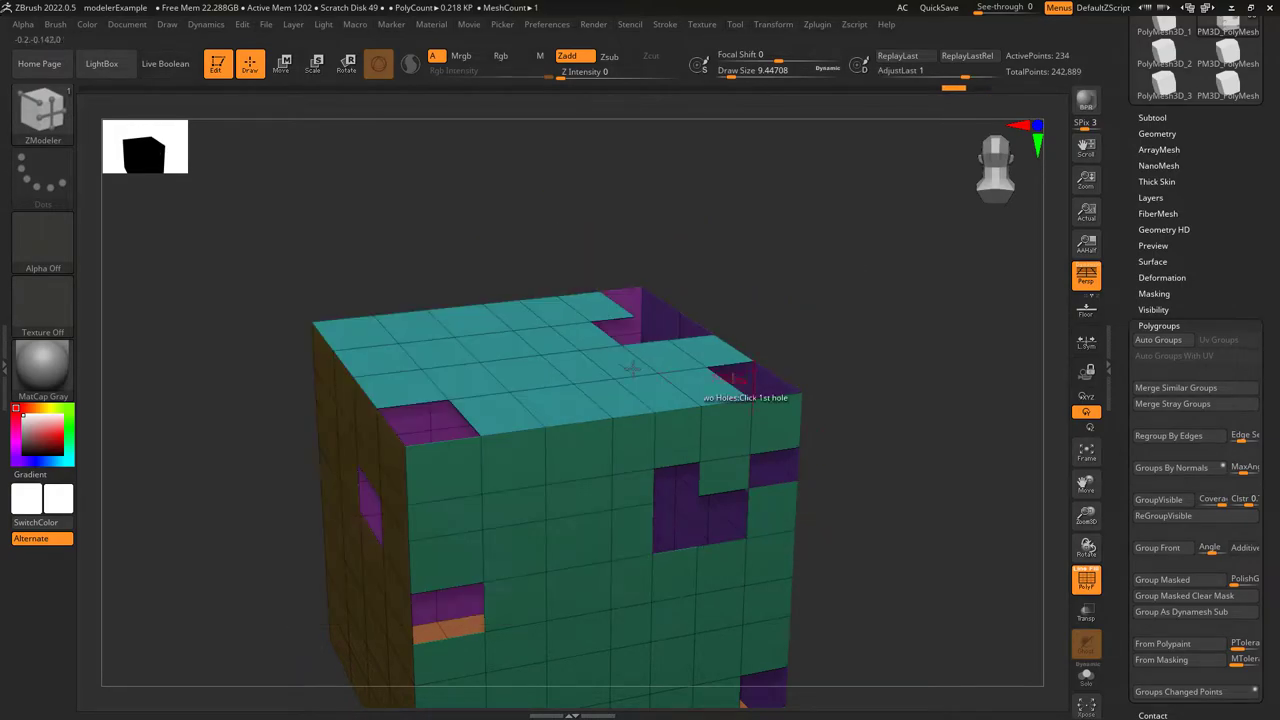
Try arched bridges between the same corner holes with denser segments, varying the resolution interactively
left_click_drag(724, 396, 809, 325)
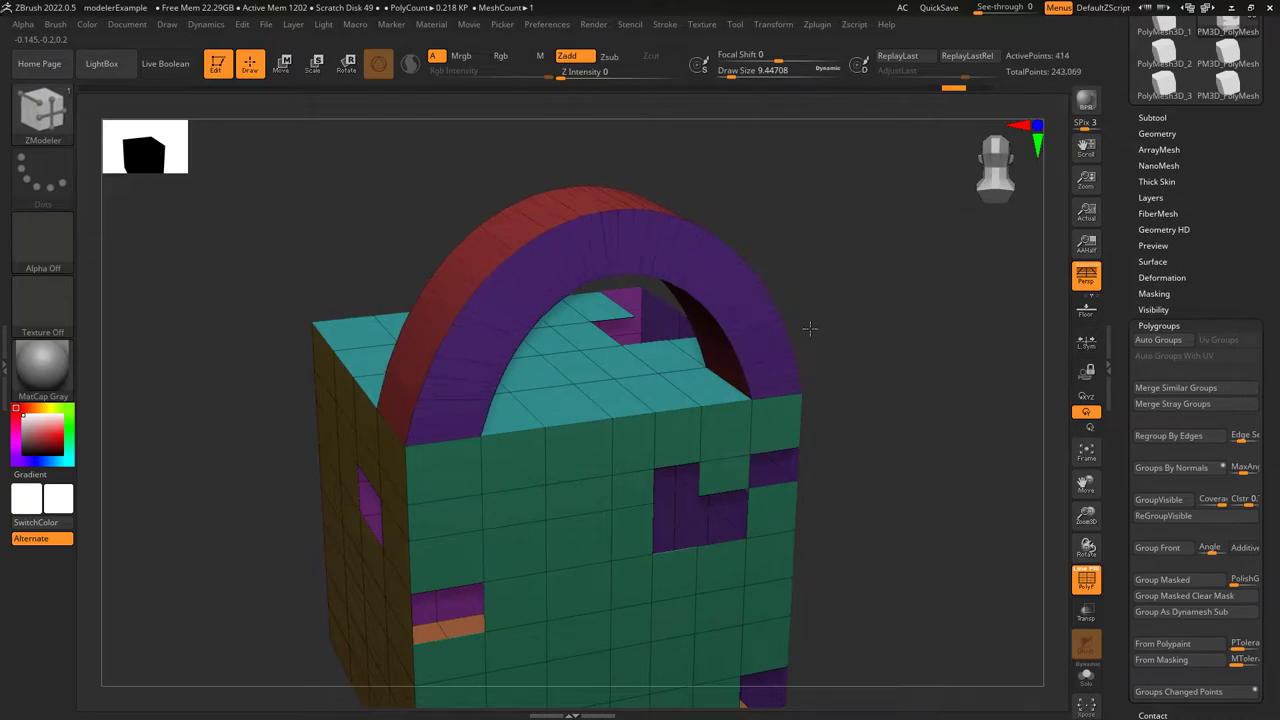
left_click(590, 547)
left_click_drag(726, 401, 758, 291)
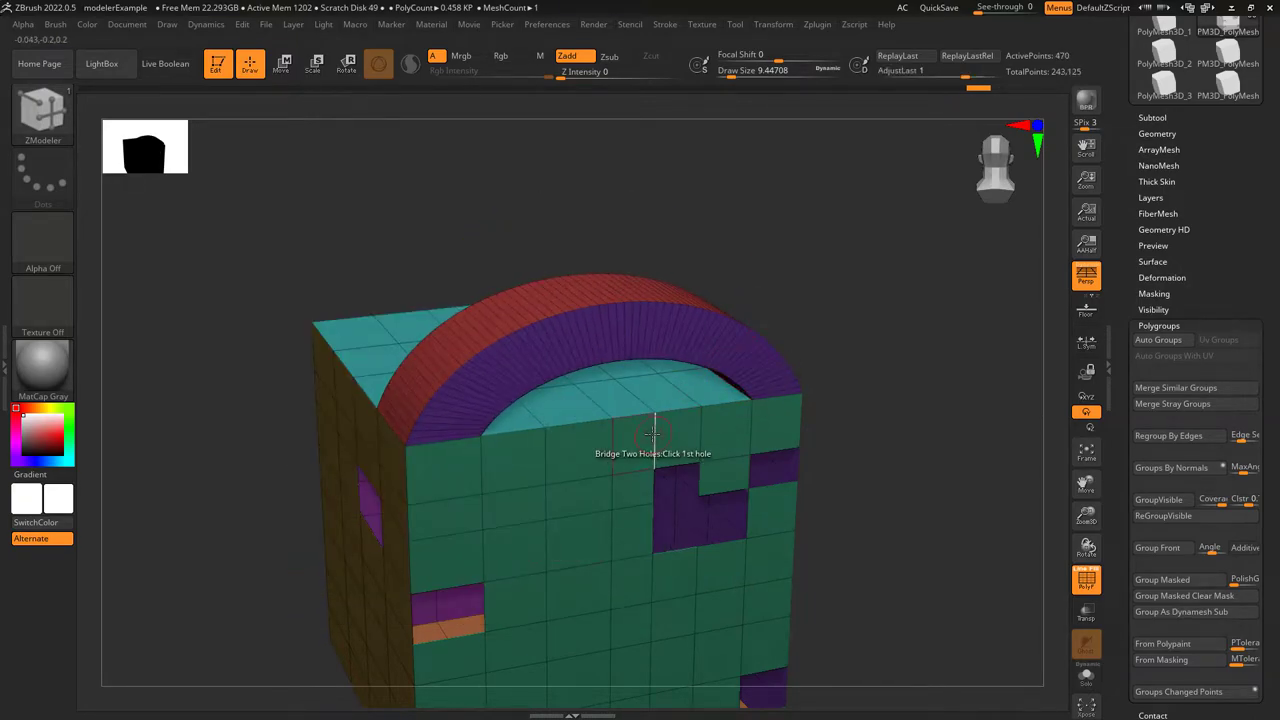
Try the corner-hole bridge with the Optimal Resolution and Minimum Resolution modifiers
key("space")
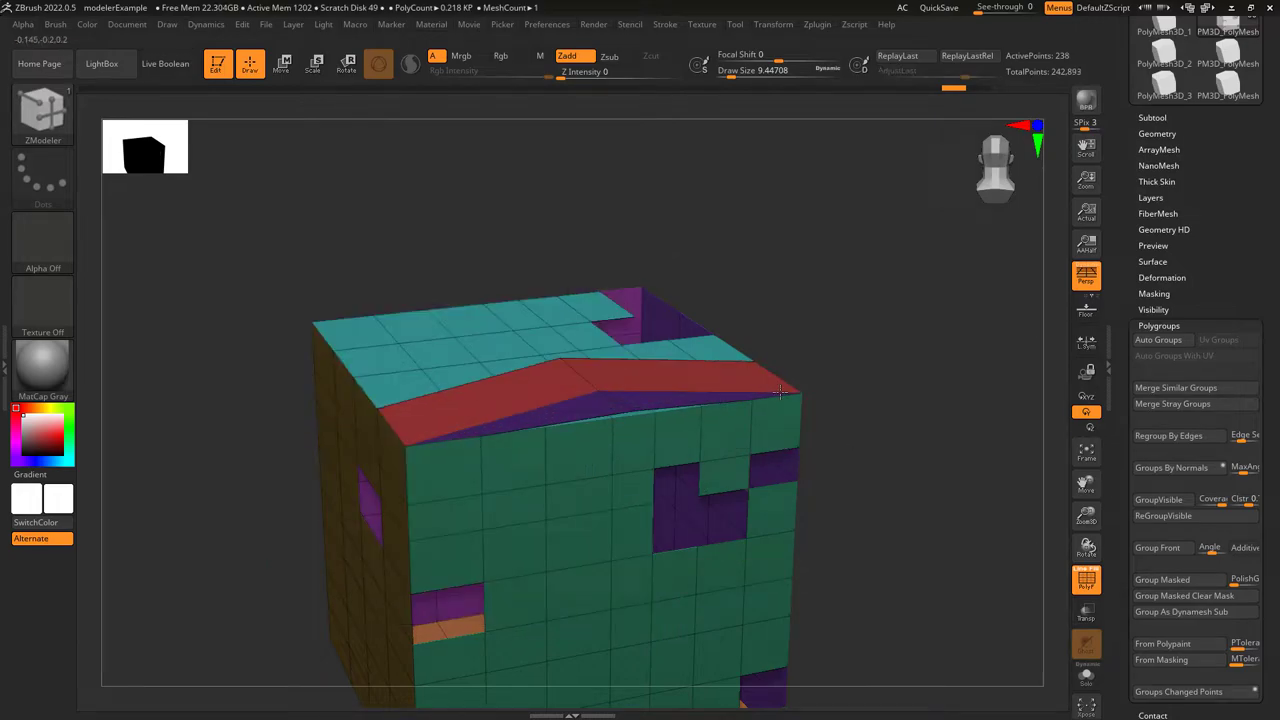
left_click_drag(742, 384, 803, 292)
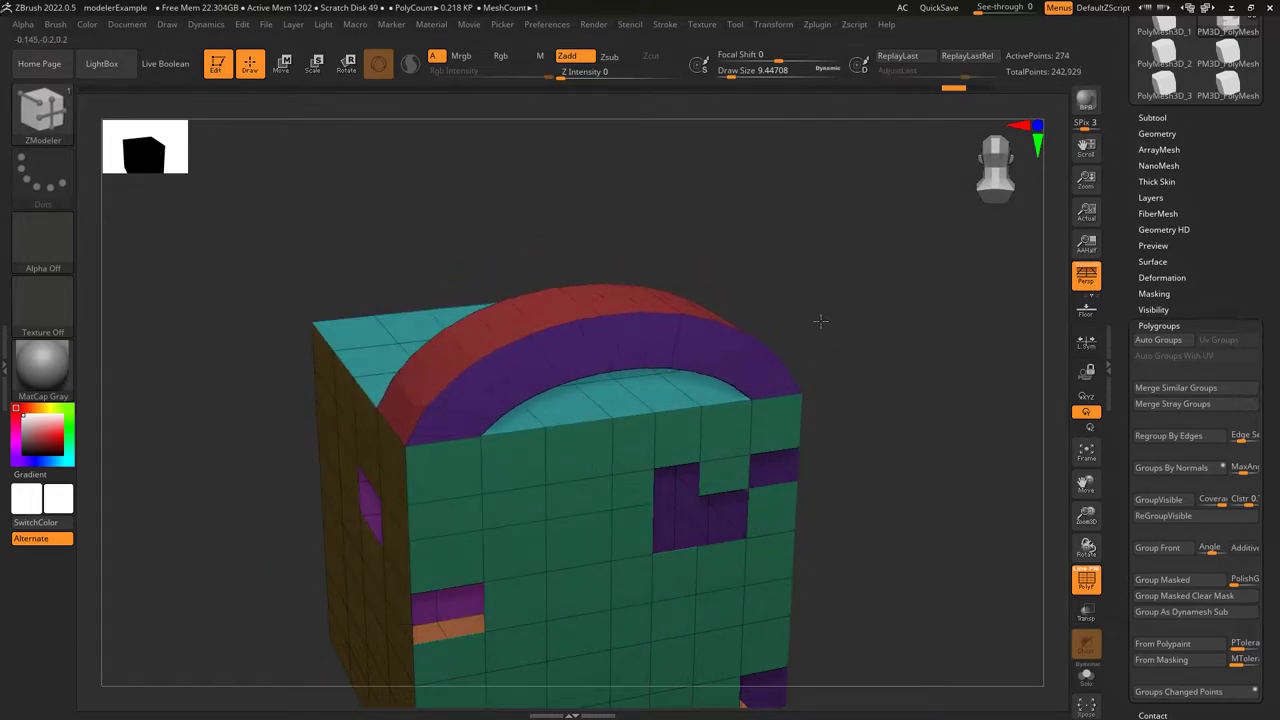
key("space")
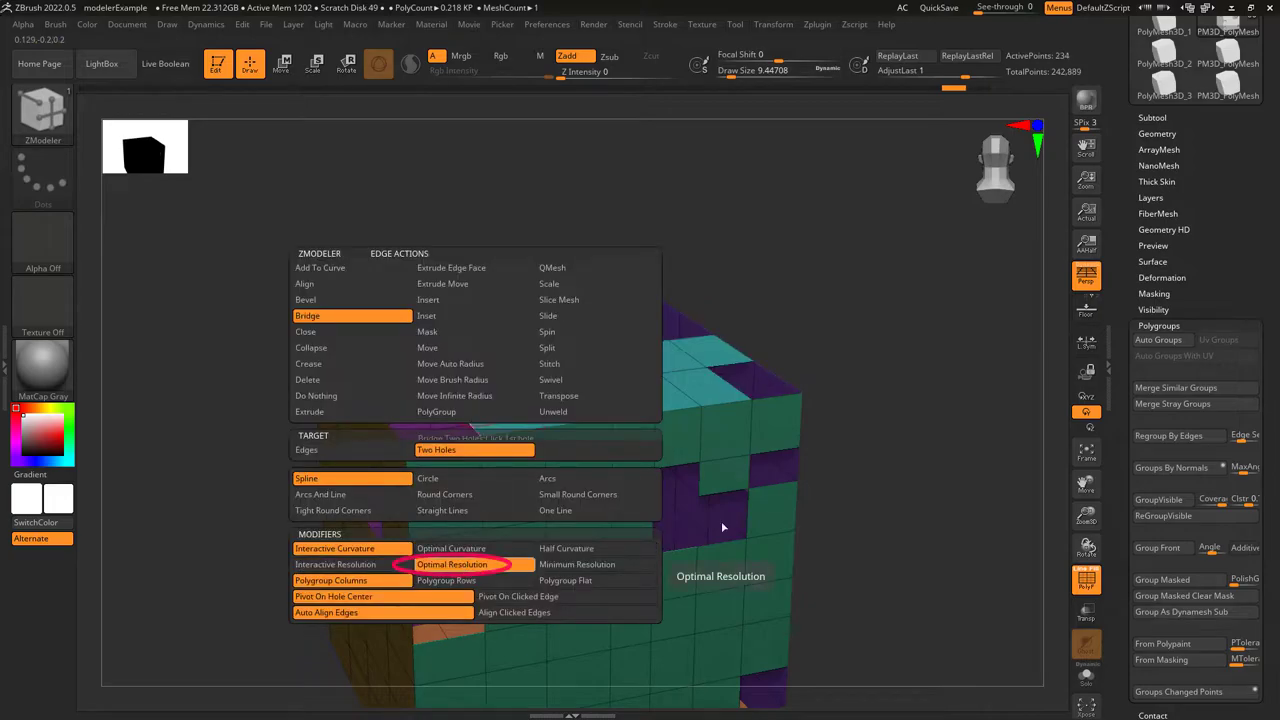
left_click_drag(774, 396, 846, 404)
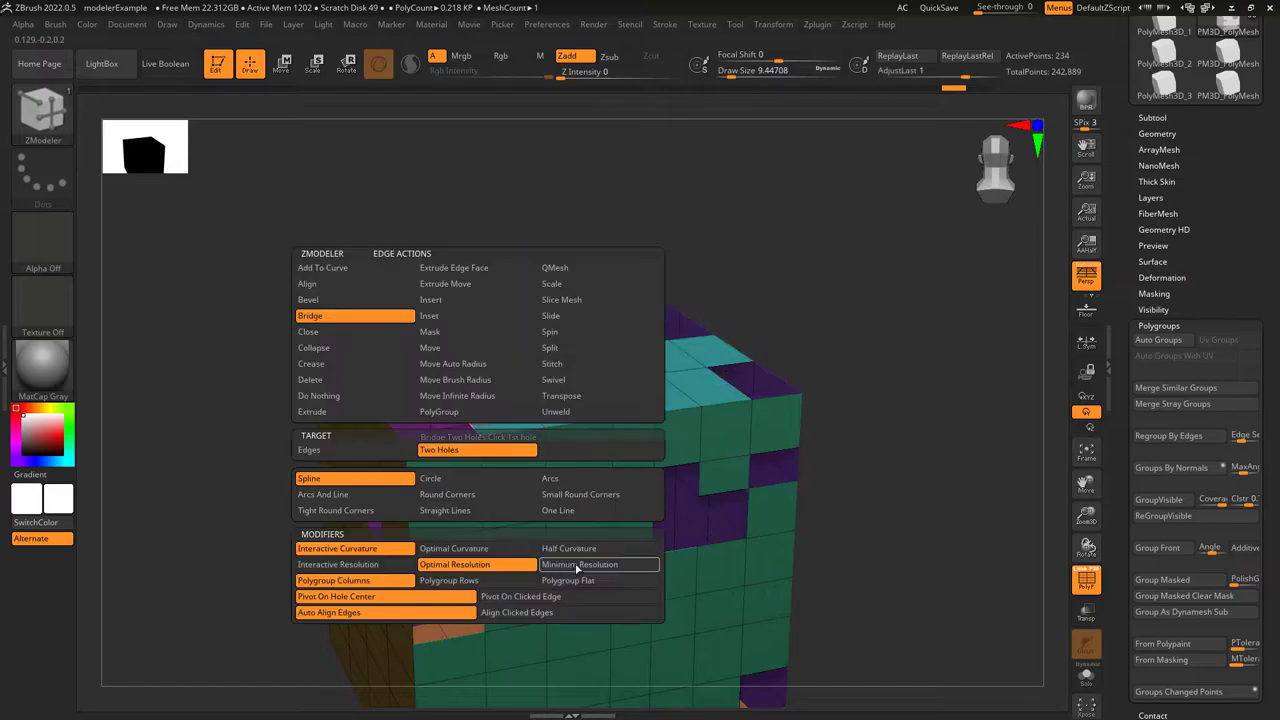
left_click(577, 566)
left_click_drag(774, 397, 884, 383)
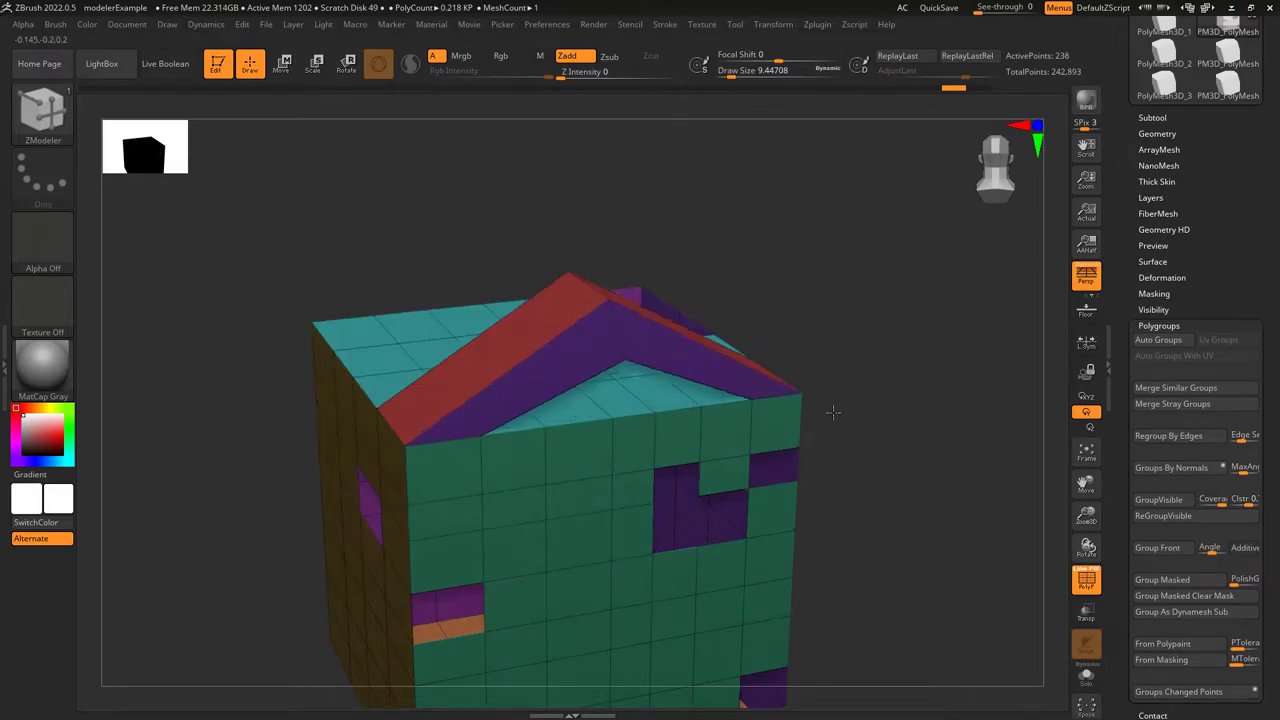
Try the Polygroup Rows and Polygroup Flat modifiers on bridges between the top face's front corner holes
mouse_move(866, 453)
left_mouse_down()
mouse_move(832, 478)
mouse_move(871, 441)
left_mouse_up()
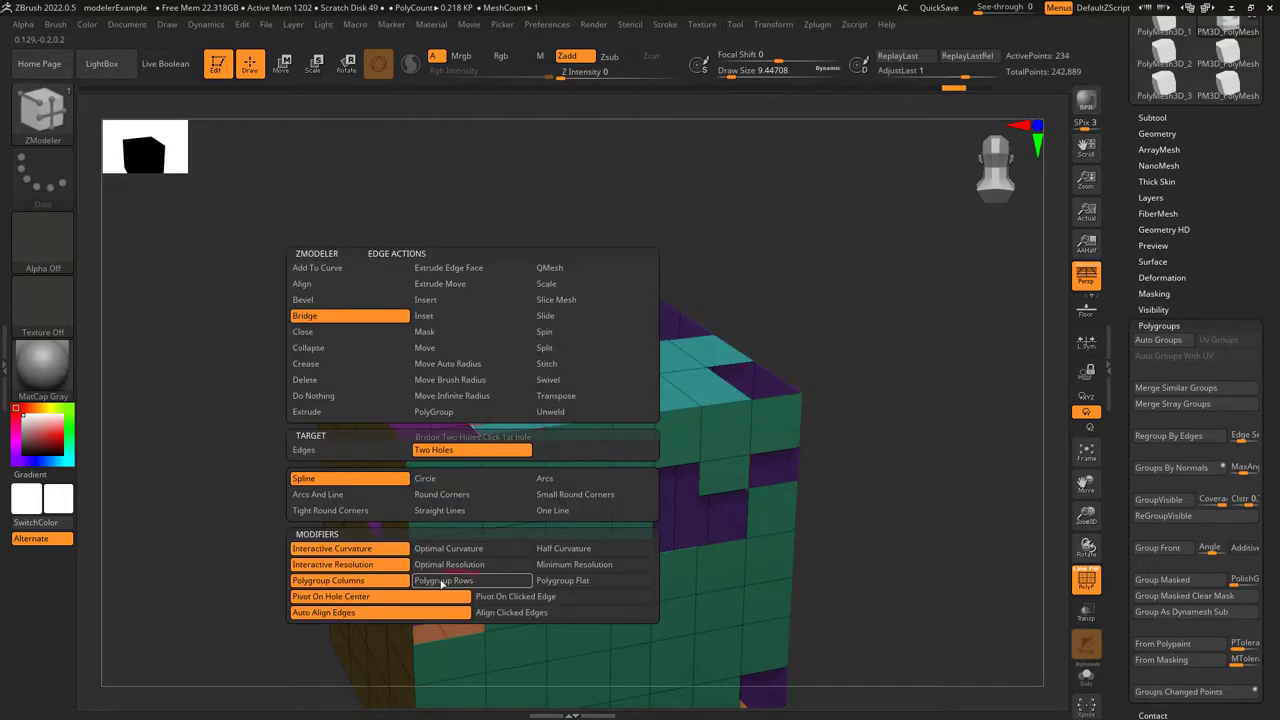
left_click(442, 583)
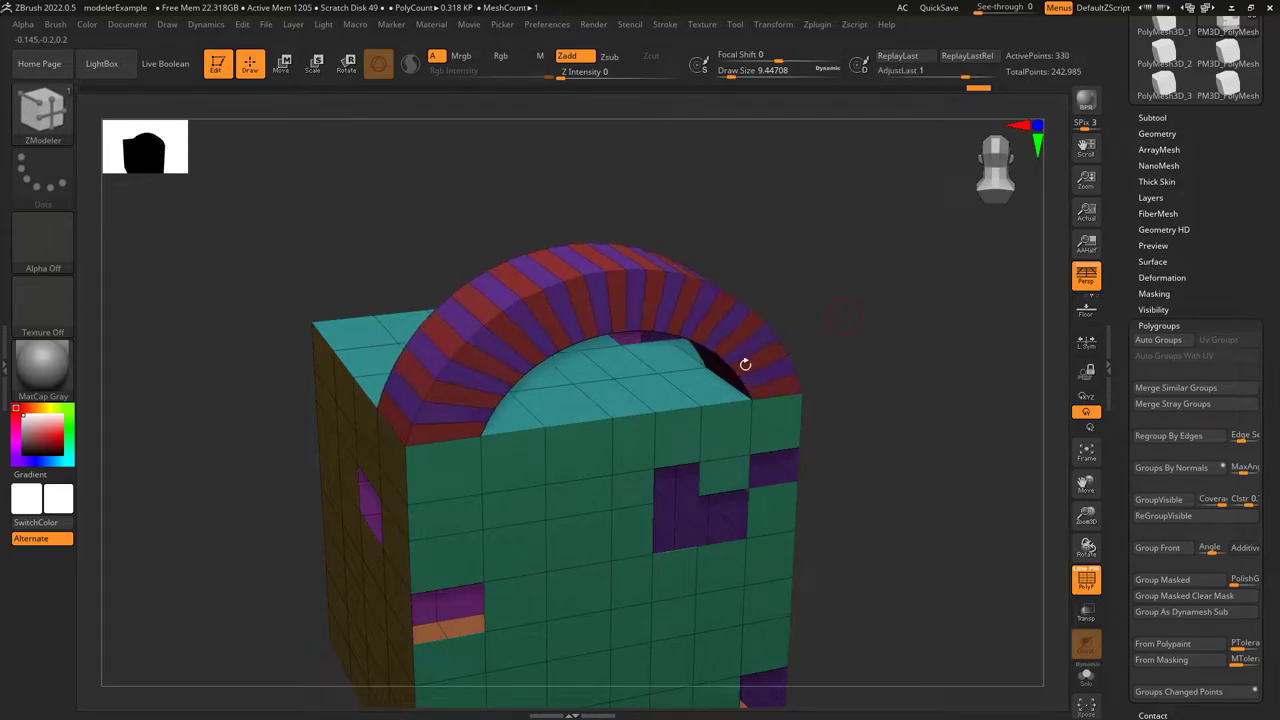
left_click(592, 581)
left_click_drag(774, 396, 866, 432)
Try bridging the top face's corner holes with Pivot On Hole Center and with Pivot On Clicked Edge
left_click(449, 602)
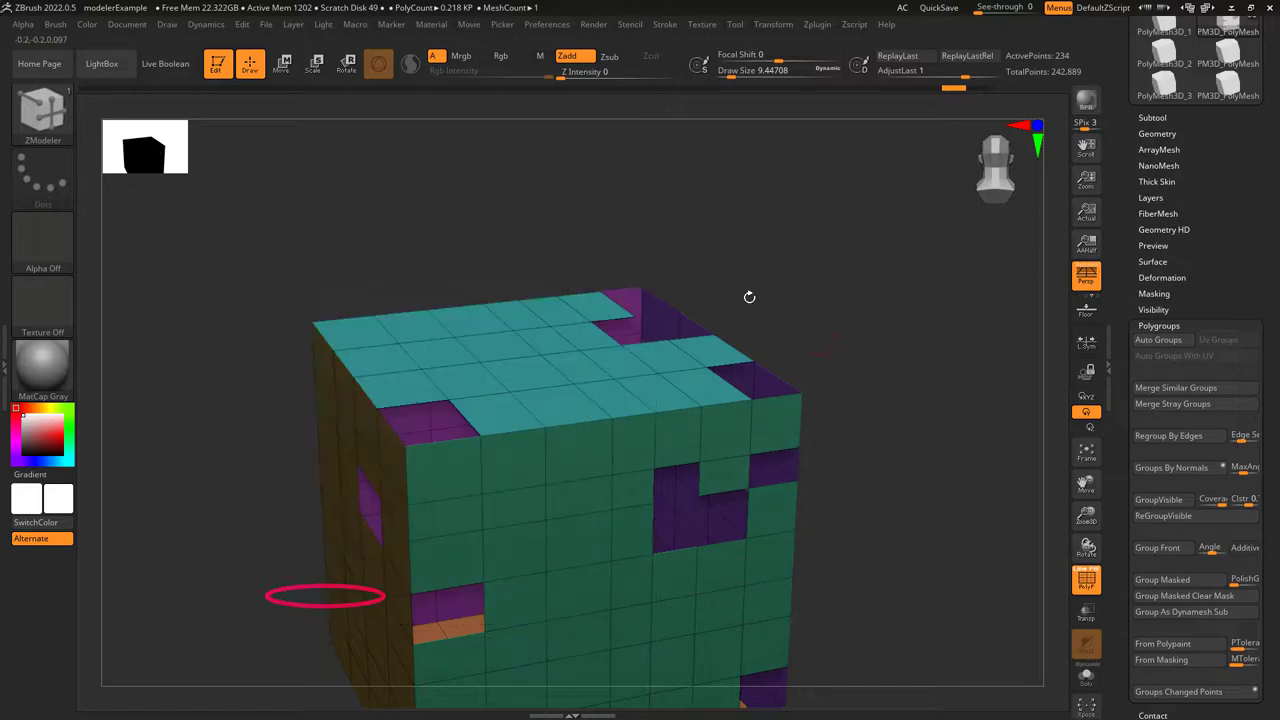
left_click(737, 383)
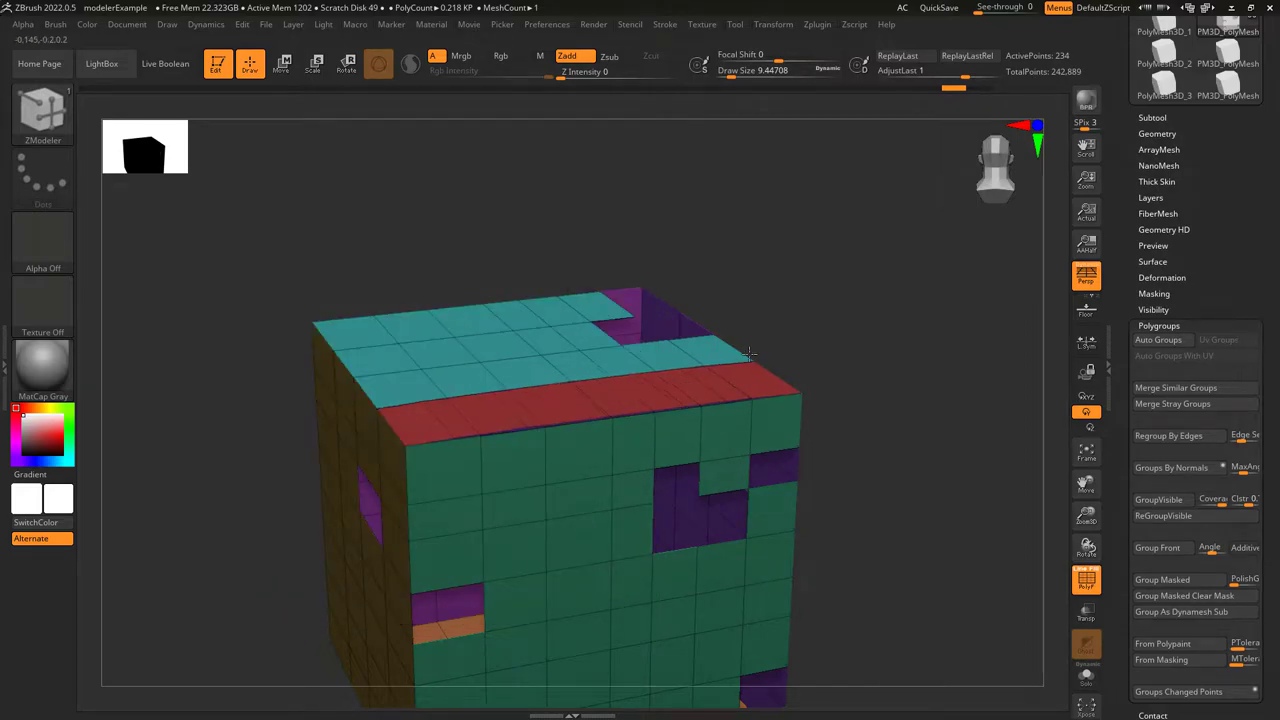
left_click_drag(834, 404, 834, 314)
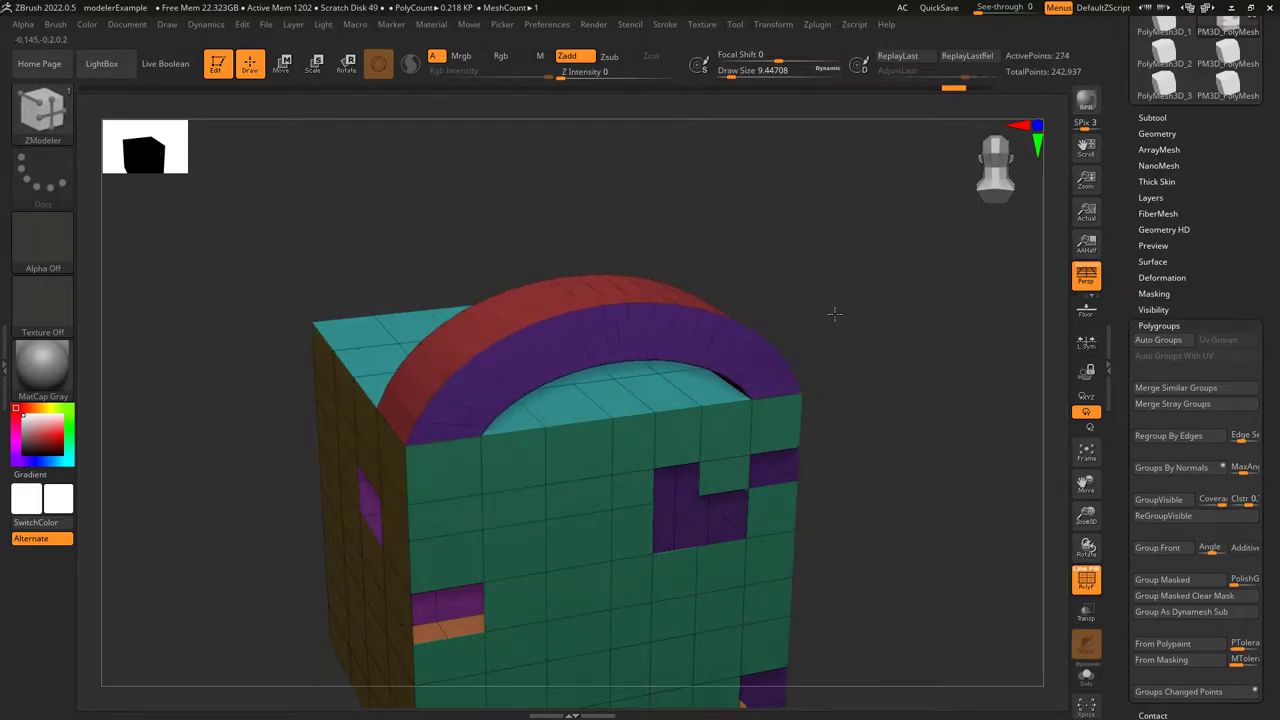
key("ctrl+z")
key("space")
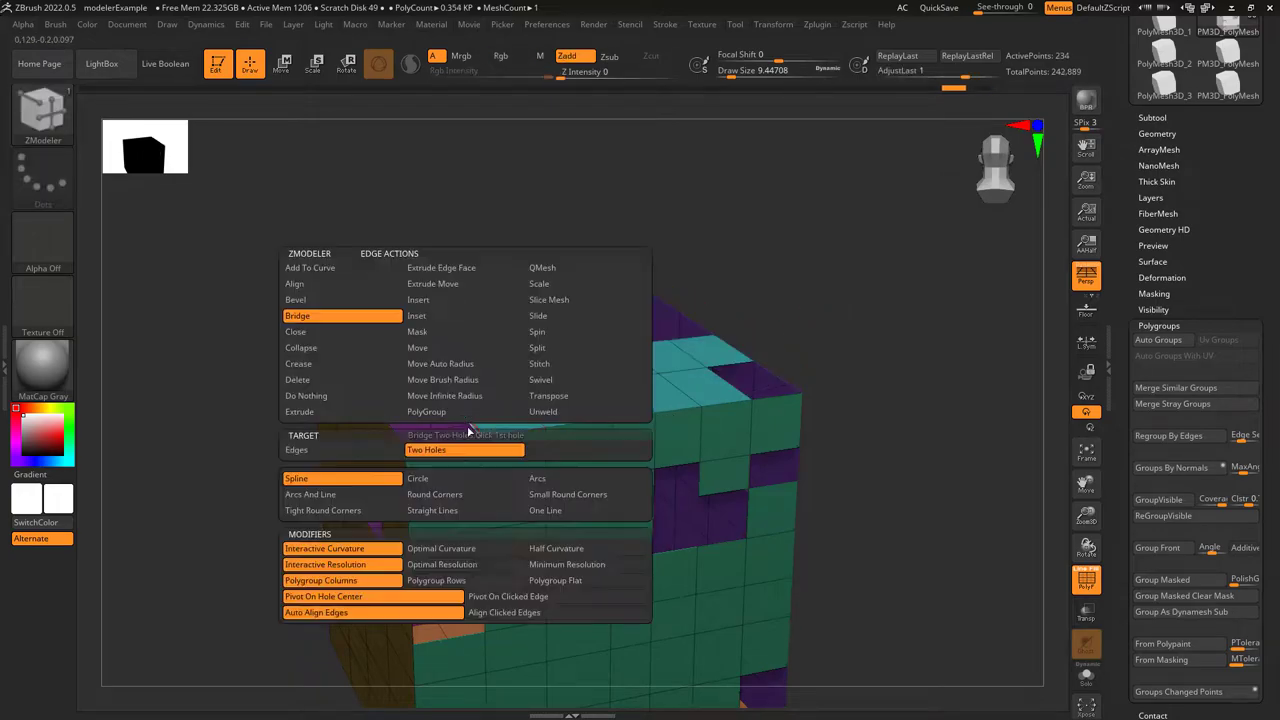
left_click(508, 597)
left_click_drag(871, 366, 866, 289)
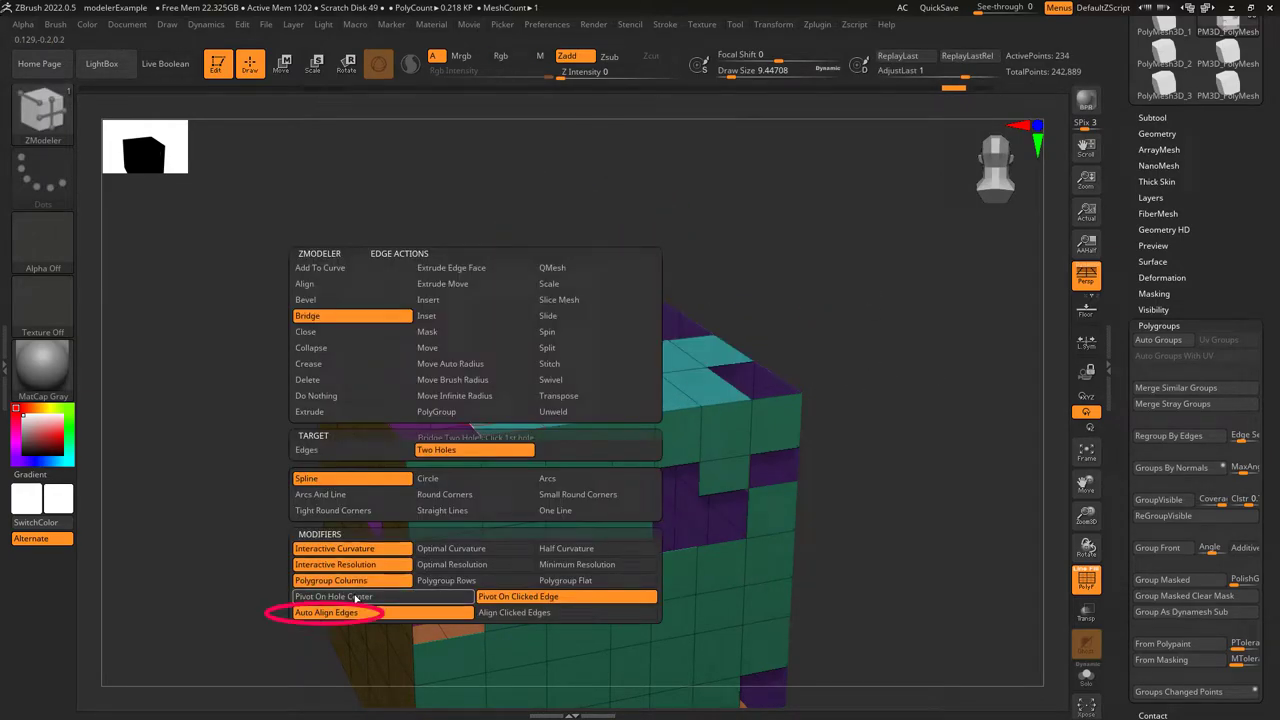
Restore Pivot On Hole Center and try bridging the front corner holes from their inner edges with Auto Align Edges
left_click(356, 597)
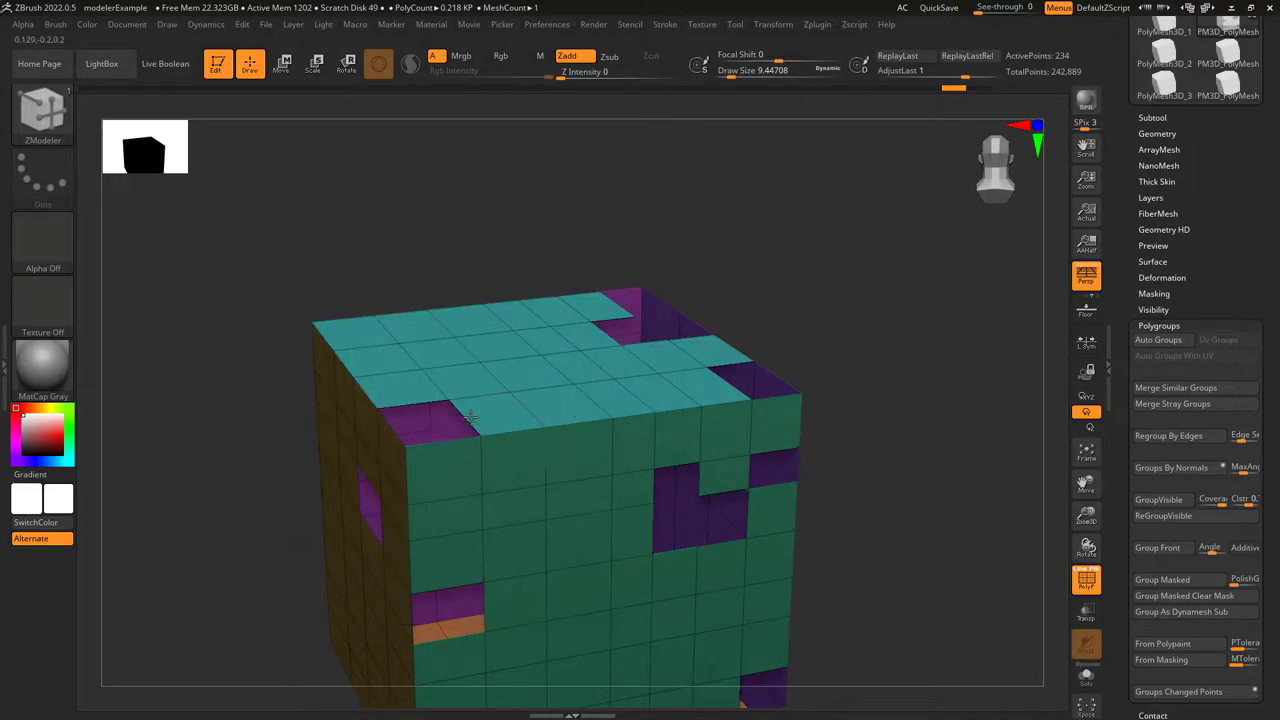
left_click(471, 418)
left_click_drag(736, 384, 826, 279)
key("ctrl+z")
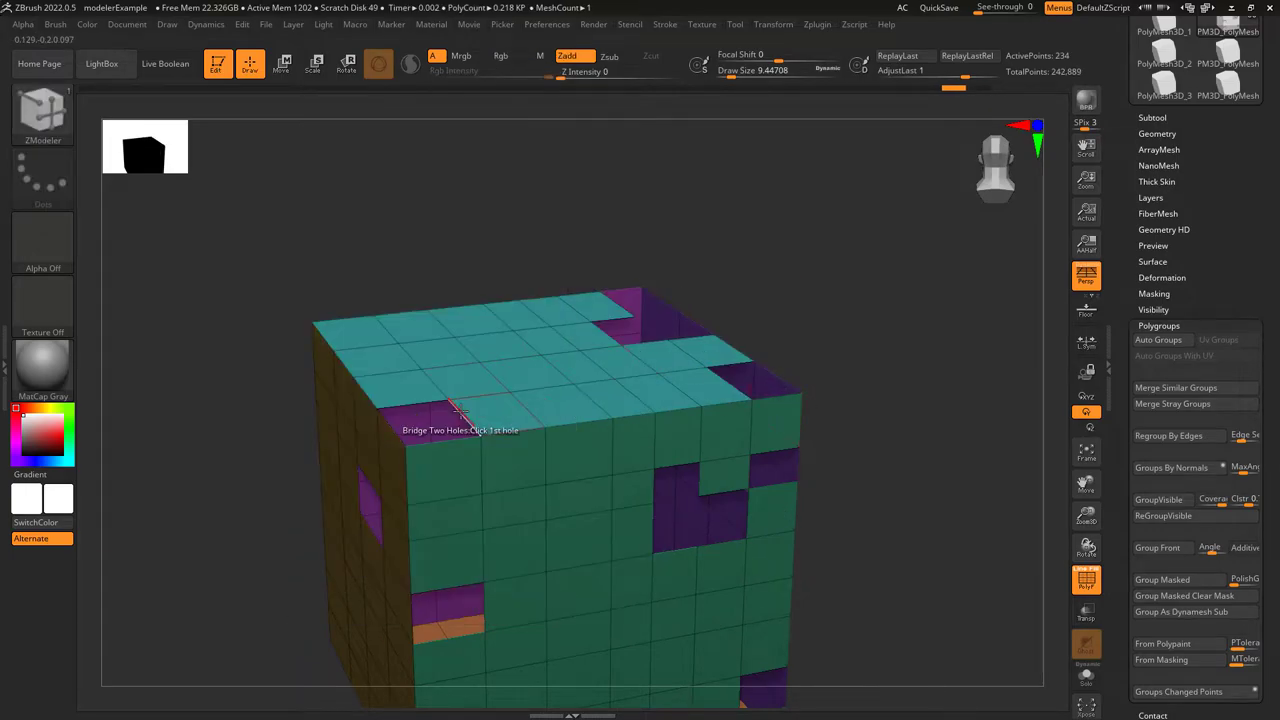
left_click(460, 412)
left_click_drag(732, 383, 883, 449)
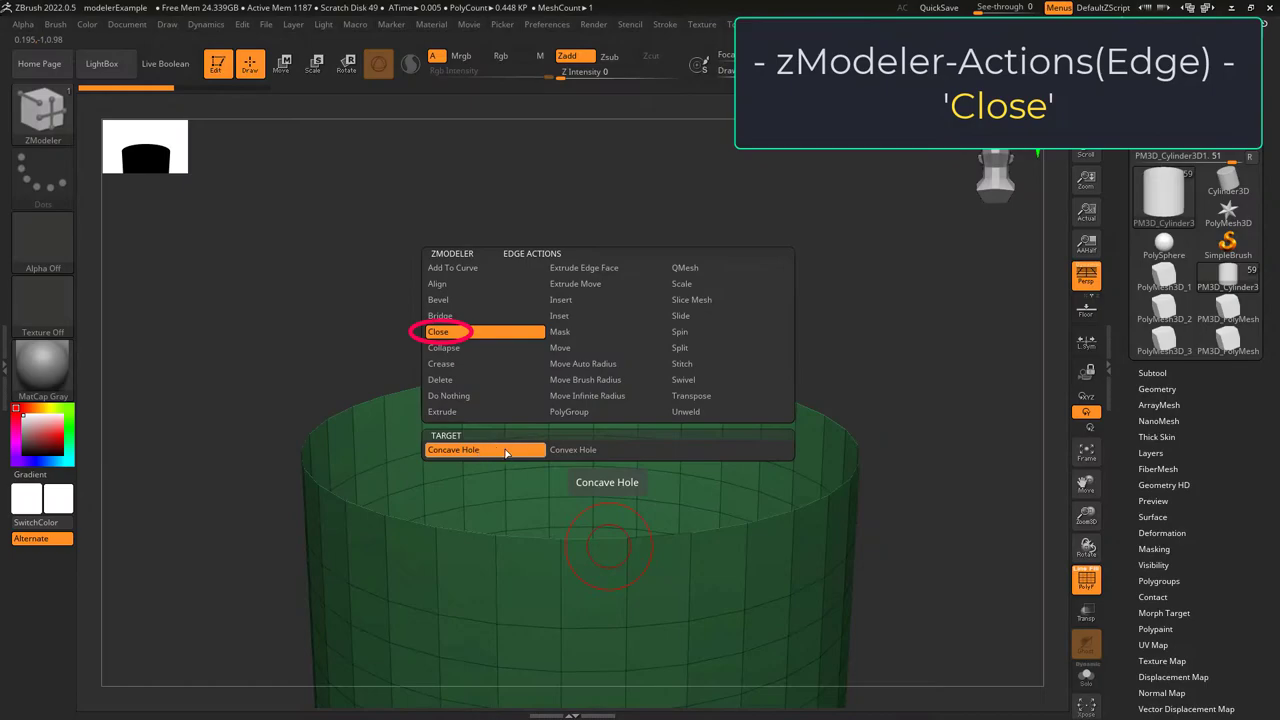
Try the Close action with the Concave Hole target on the cylinder's open top, and undo it
left_click(476, 451)
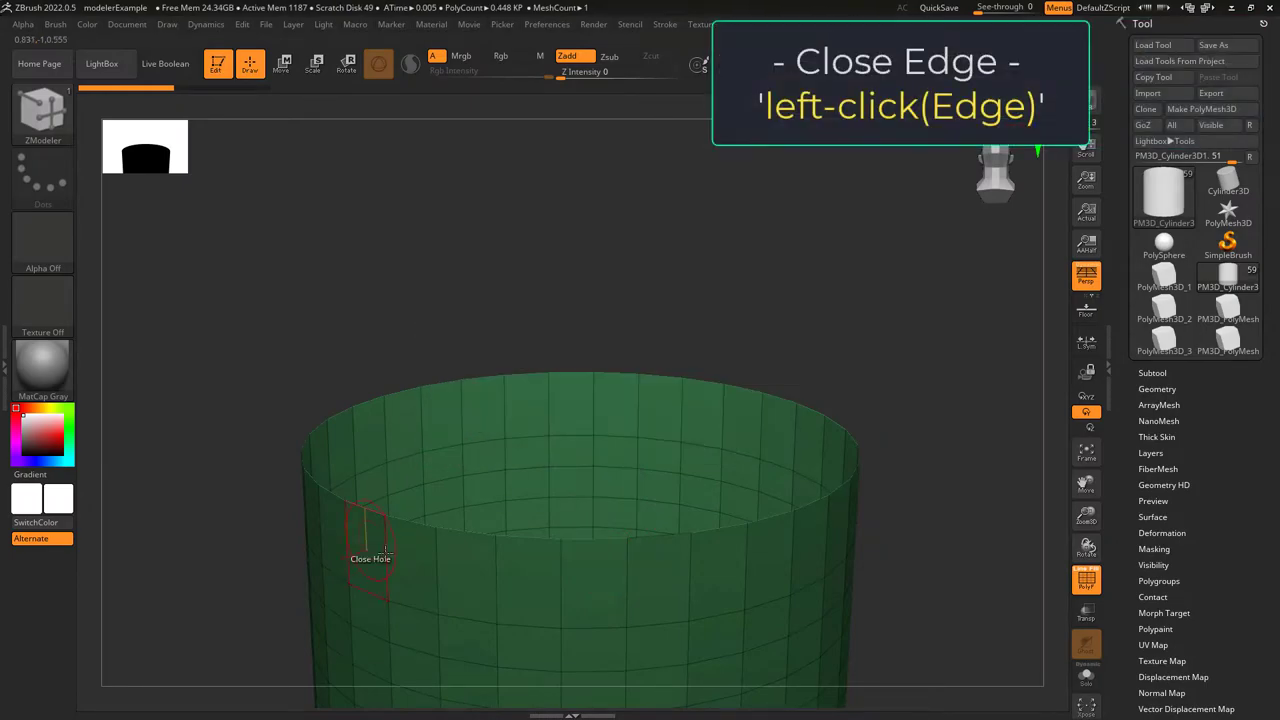
left_click(465, 531)
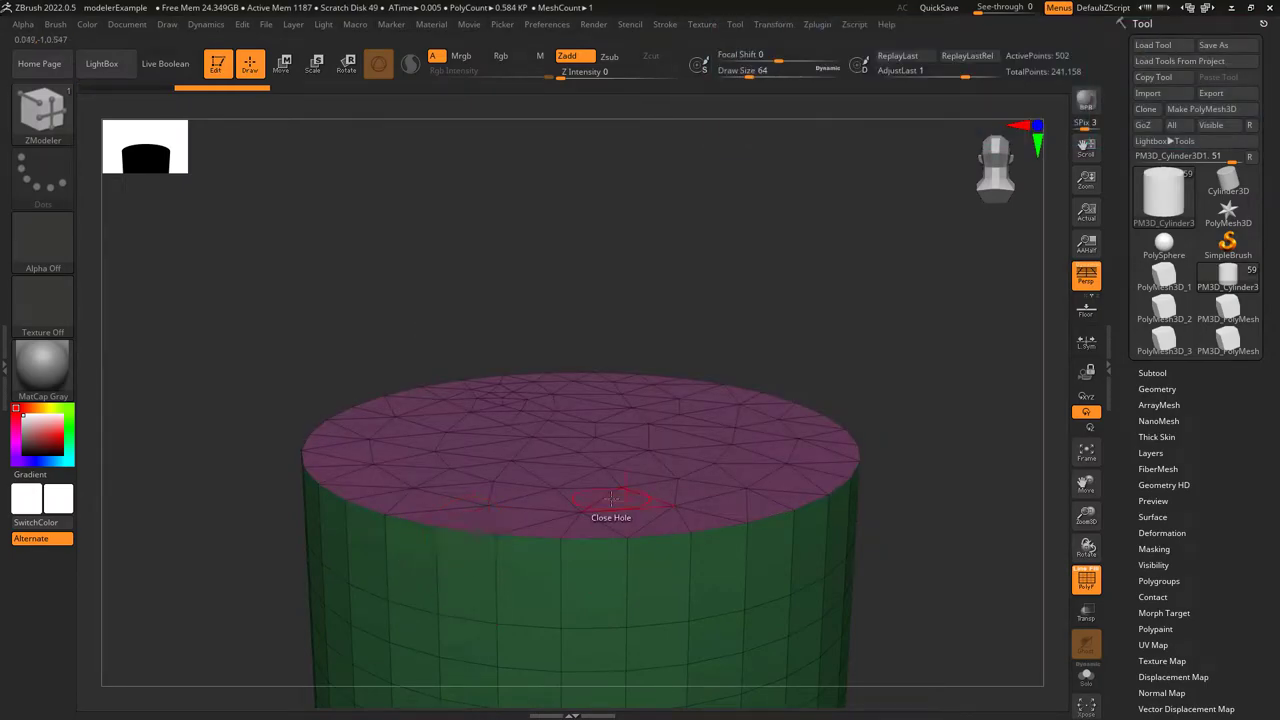
key("shift+f")
key("shift+f")
key("ctrl+z")
Set the Close target to Convex Hole and try it on the cylinder's open top
key("space")
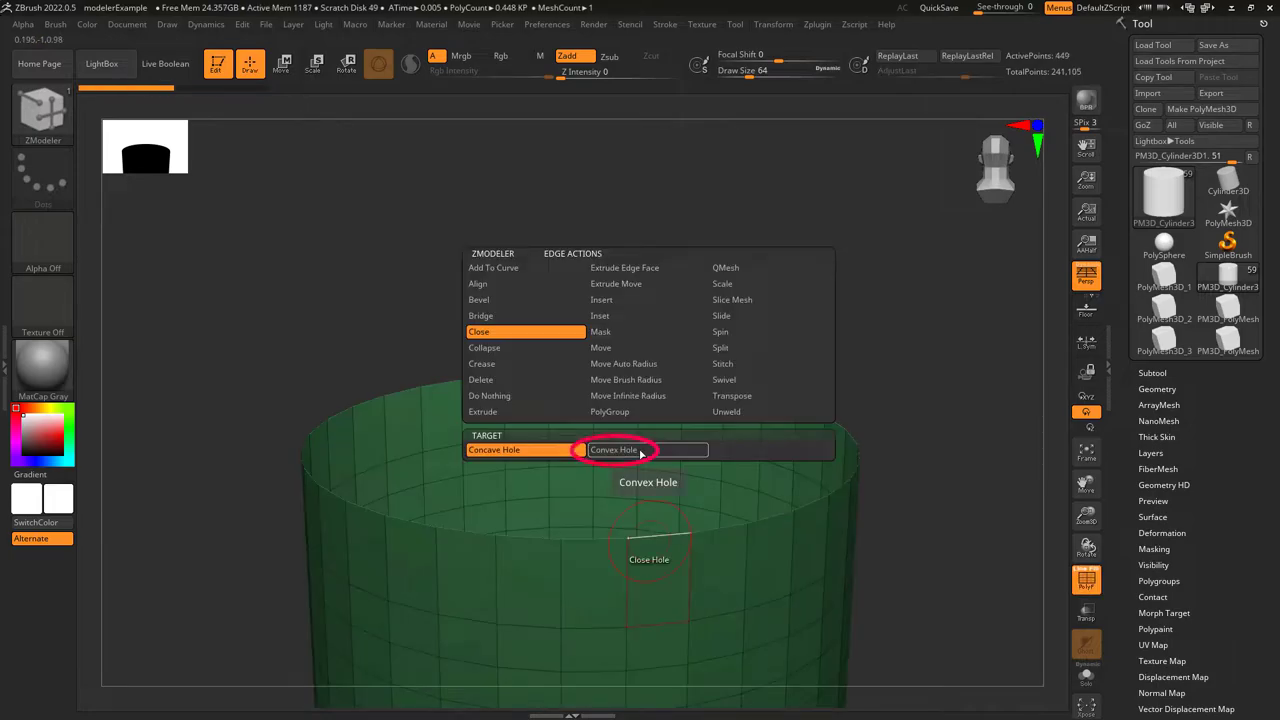
left_click(646, 454)
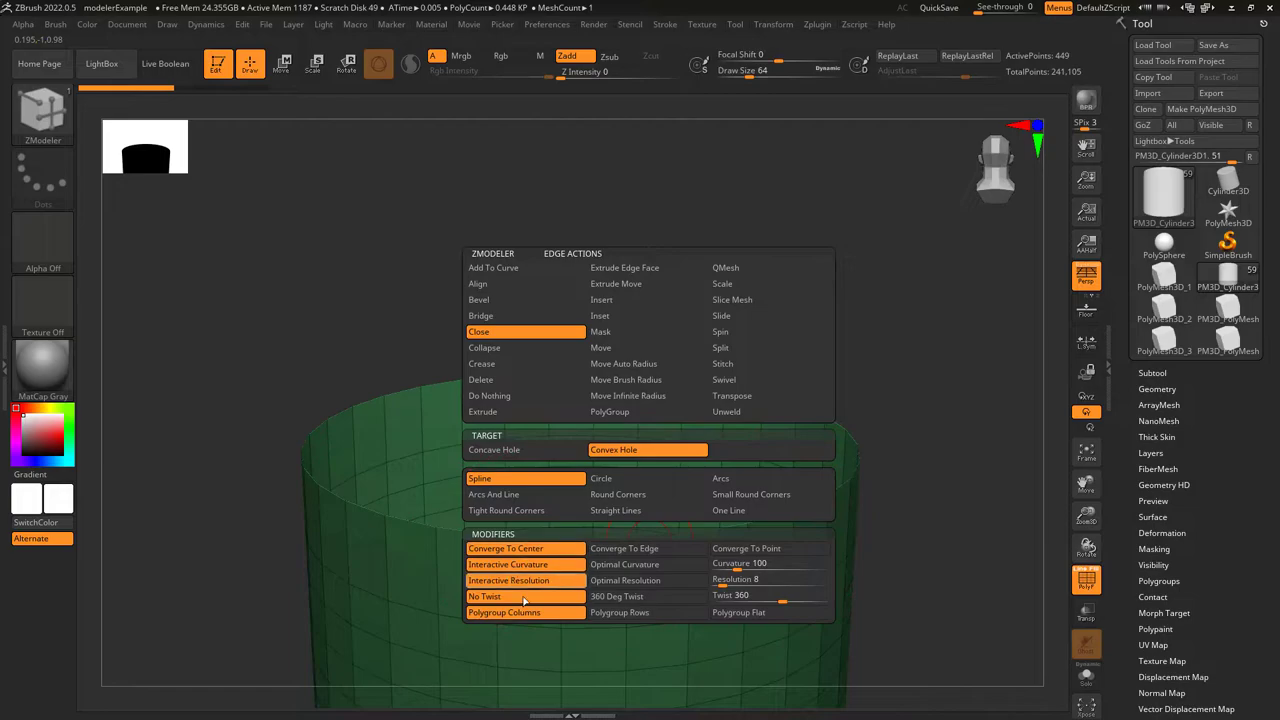
left_click_drag(773, 393, 877, 331)
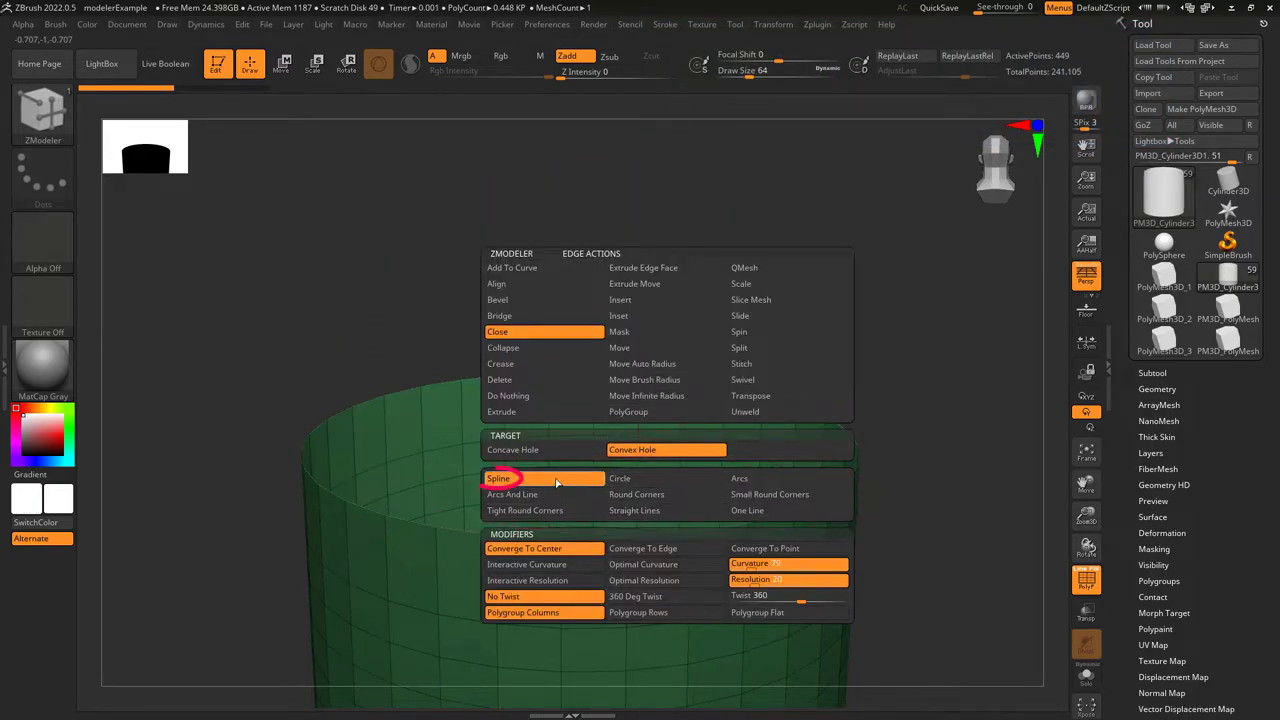
Try Convex Hole curve types including Spline and Tight Round Corners on the cylinder's rim with Curvature 79 and Resolution 20
left_click(711, 384)
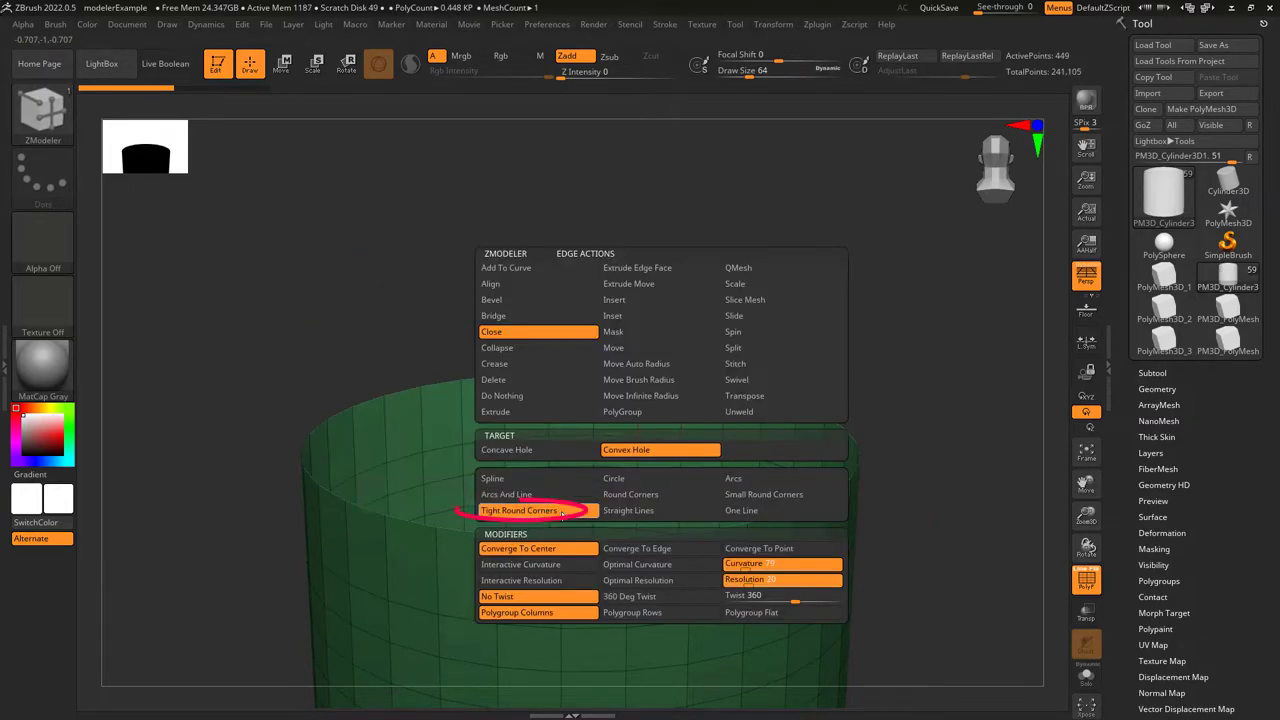
left_click(714, 387)
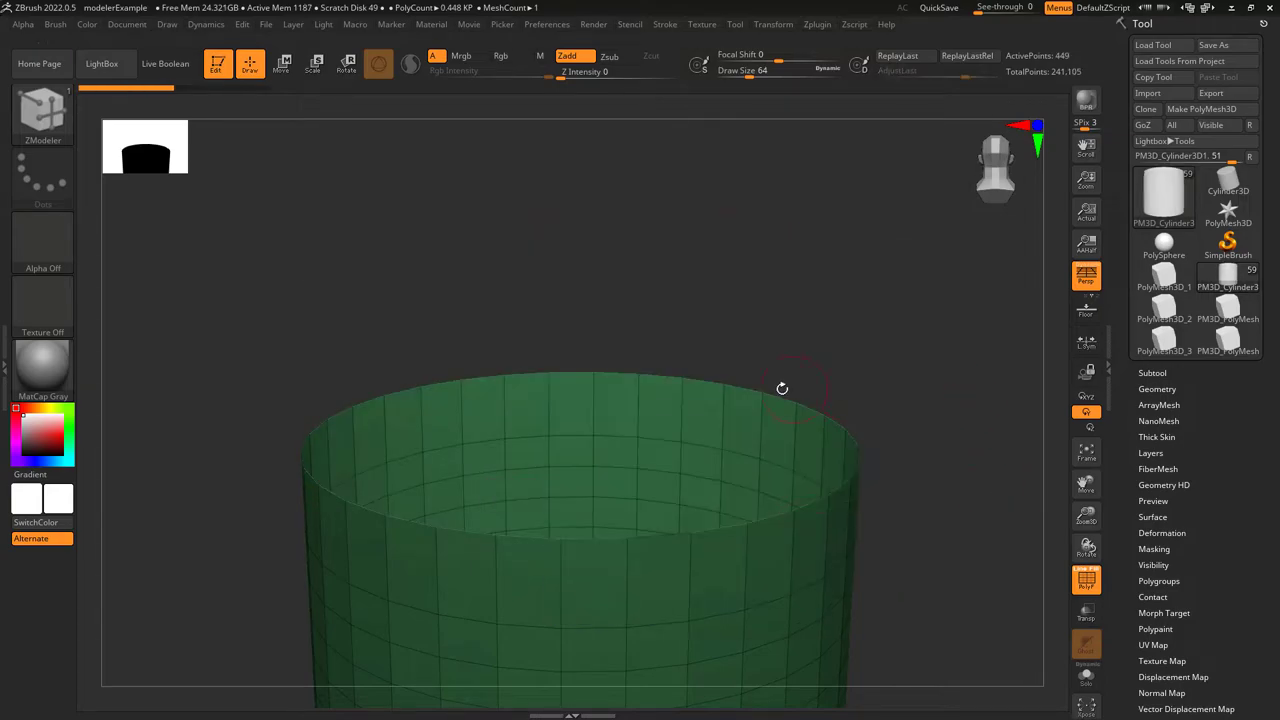
left_click(770, 400)
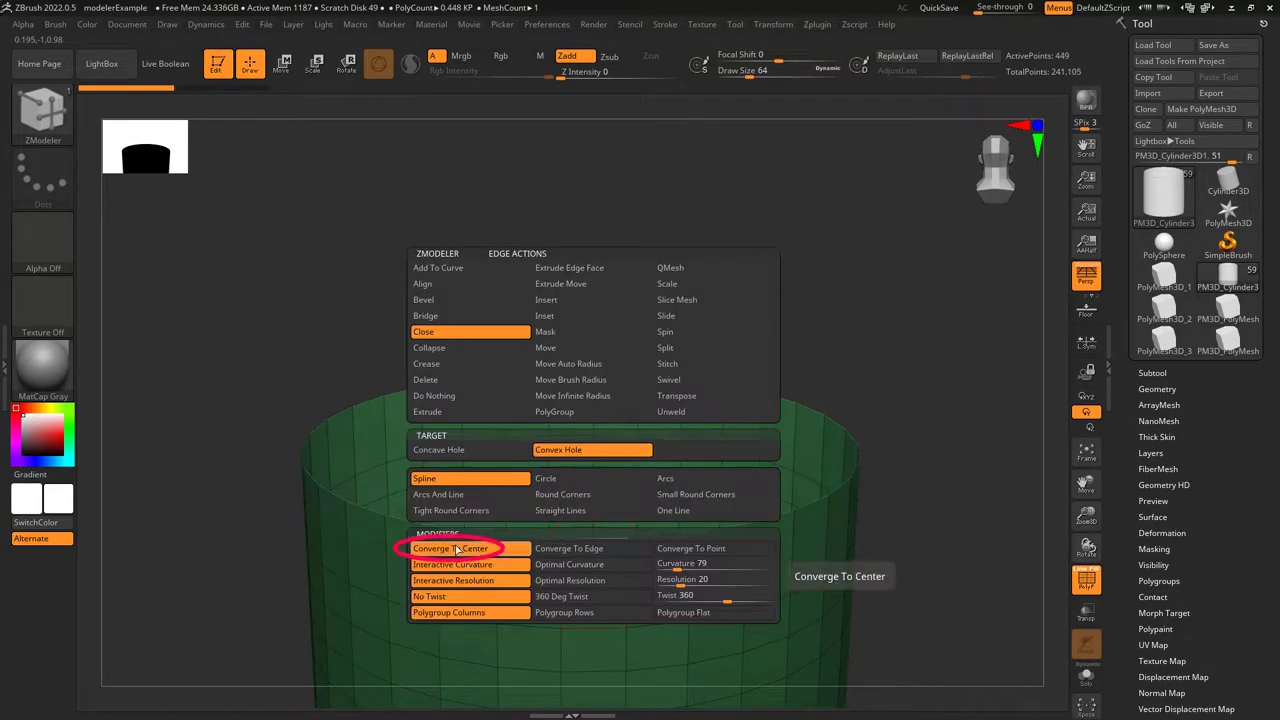
Try closing the cylinder's top with the Converge To Center and Converge To Edge modifiers
left_click(468, 549)
mouse_move(611, 539)
left_mouse_down()
mouse_move(640, 474)
mouse_move(722, 480)
mouse_move(720, 535)
left_mouse_up()
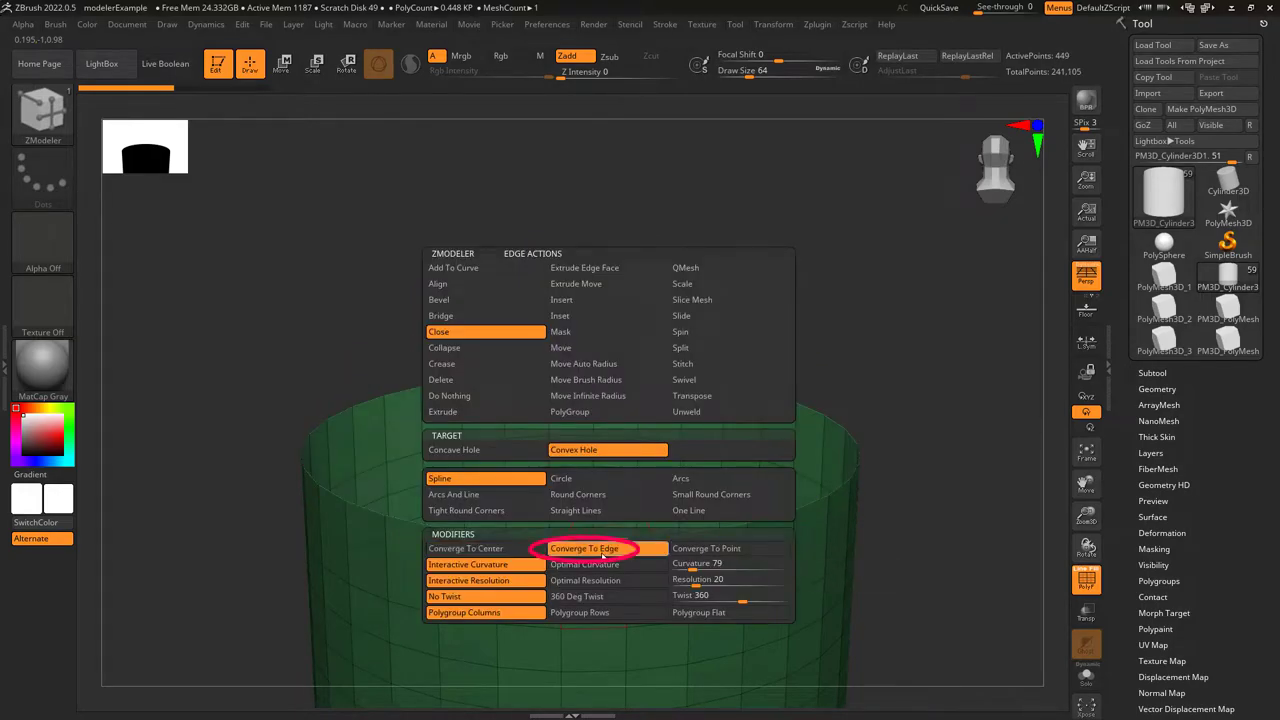
left_click(520, 466)
left_click_drag(840, 487, 903, 454)
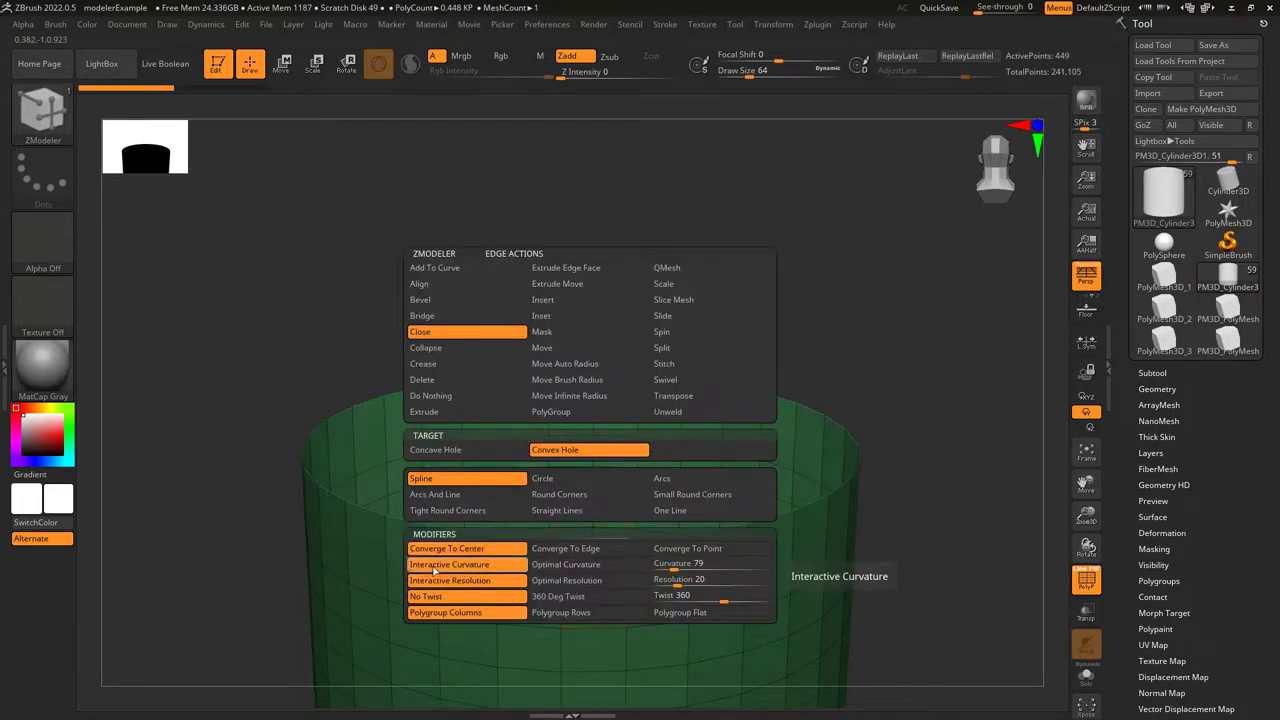
Try domed closures of the cylinder's top with Interactive Curvature, Optimal Curvature and manually entered Curvature values
left_click_drag(592, 539, 651, 487)
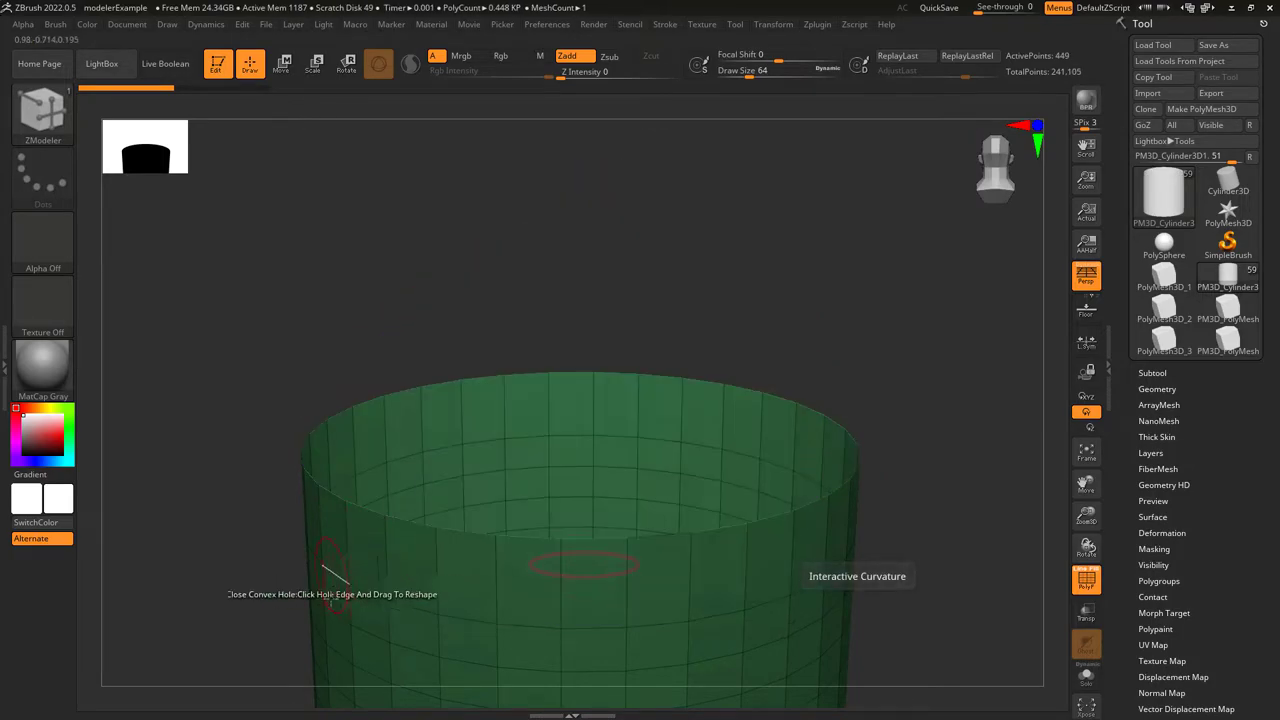
left_click_drag(609, 570, 641, 474)
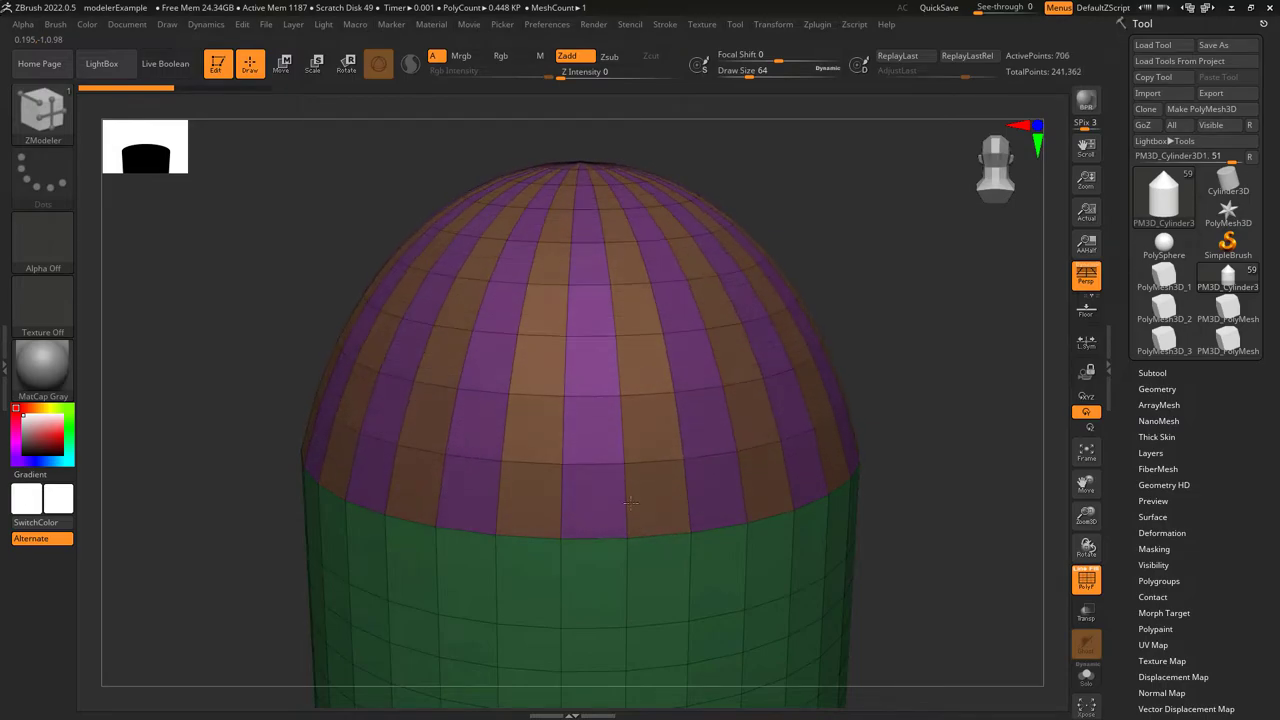
key("Return")
left_click_drag(718, 528, 725, 504)
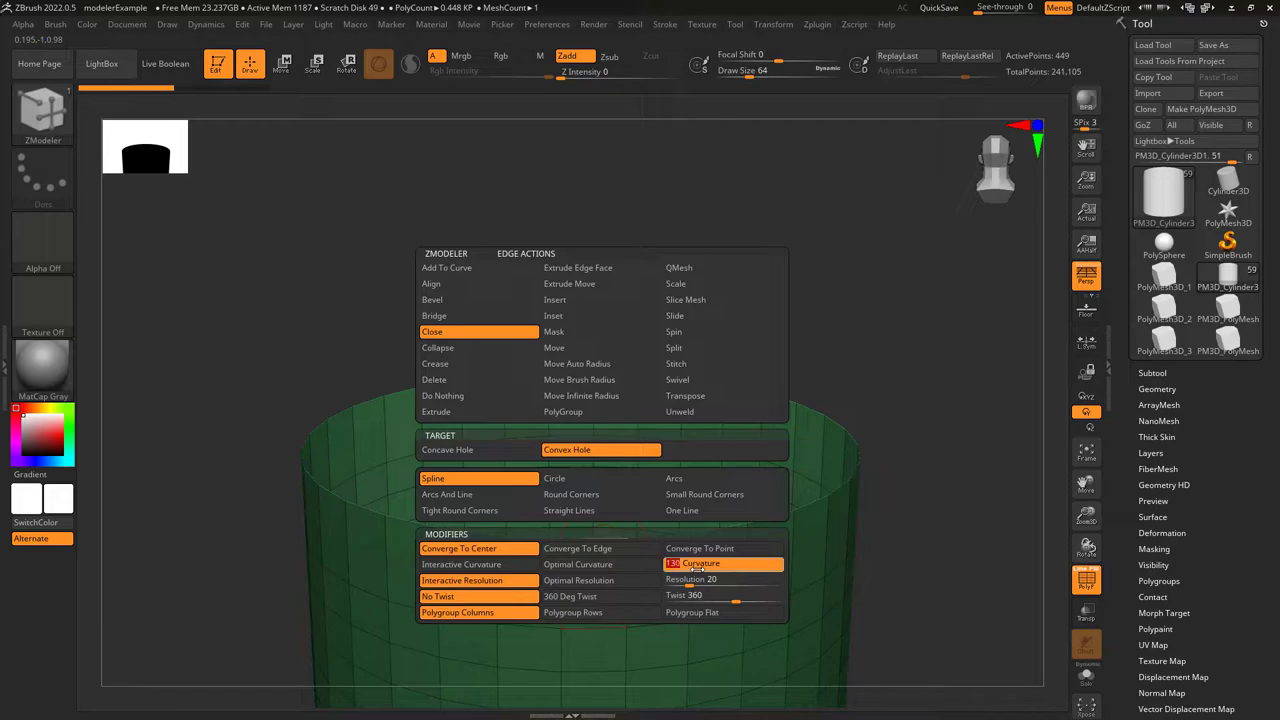
key("Return")
left_click_drag(691, 531, 690, 475)
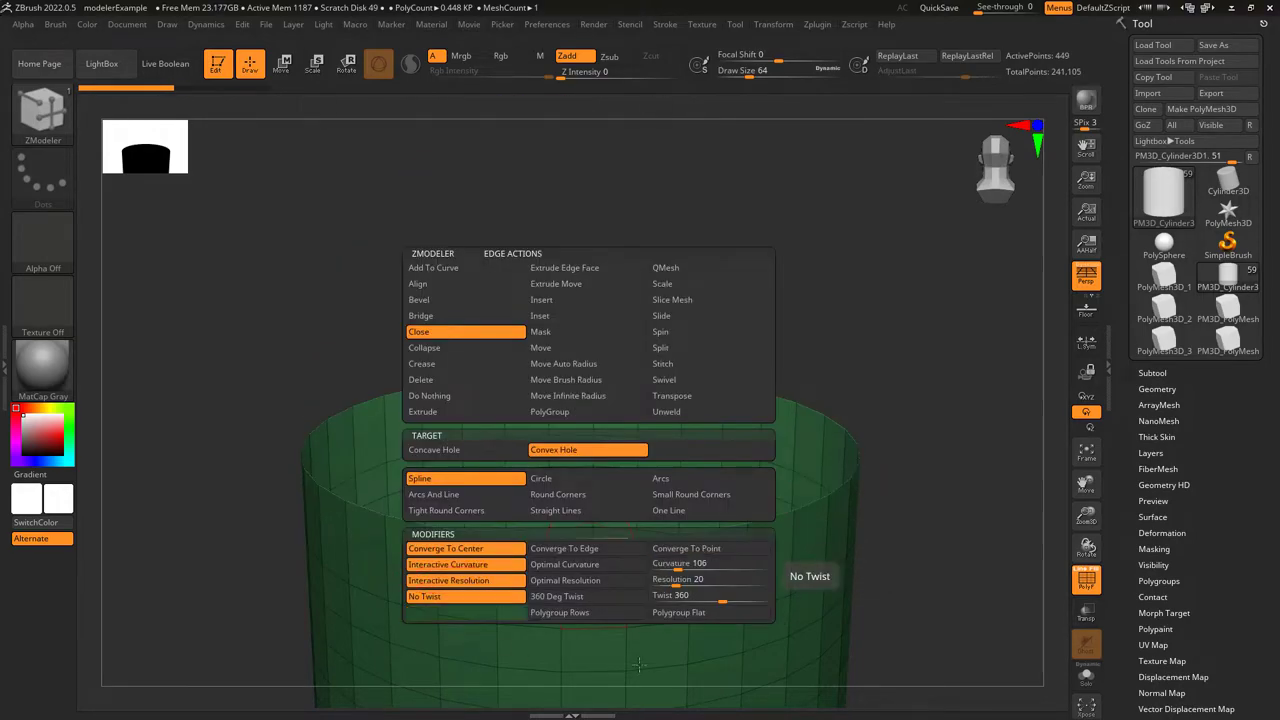
Try flat and domed closures of the cylinder's top with Interactive Resolution and Optimal Resolution
left_click(712, 568)
left_click(630, 535)
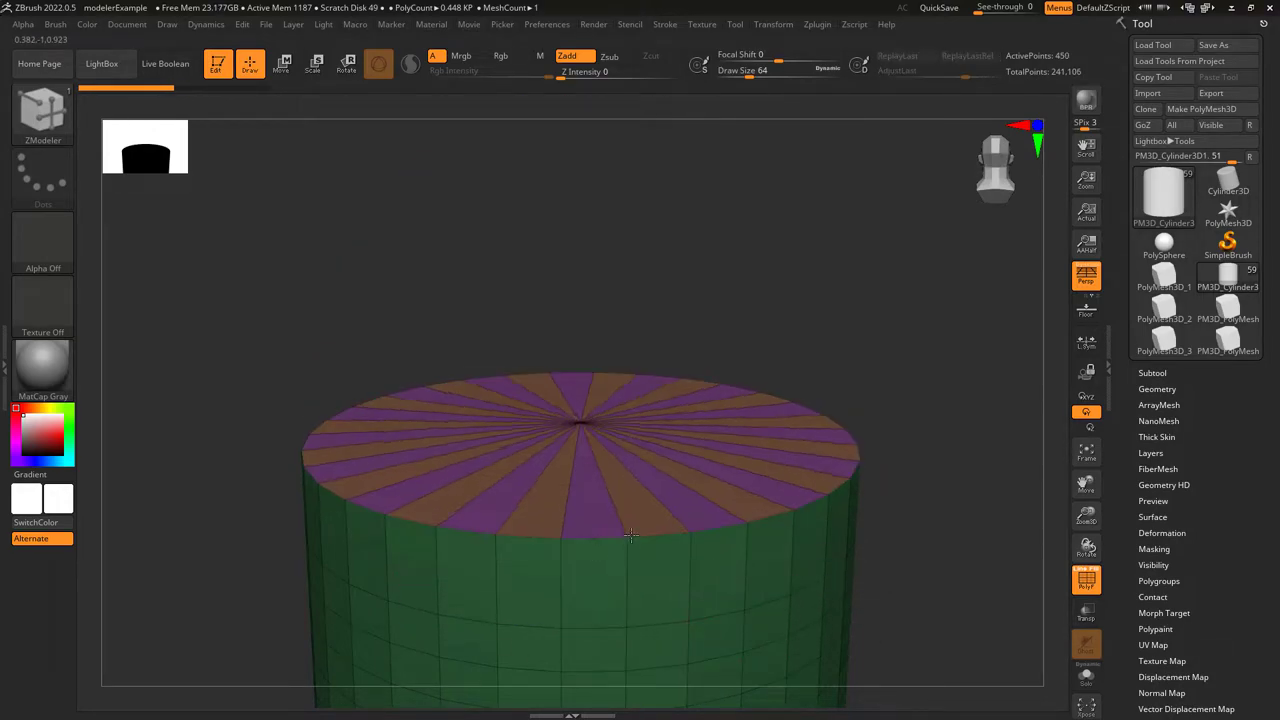
left_click_drag(631, 535, 700, 473)
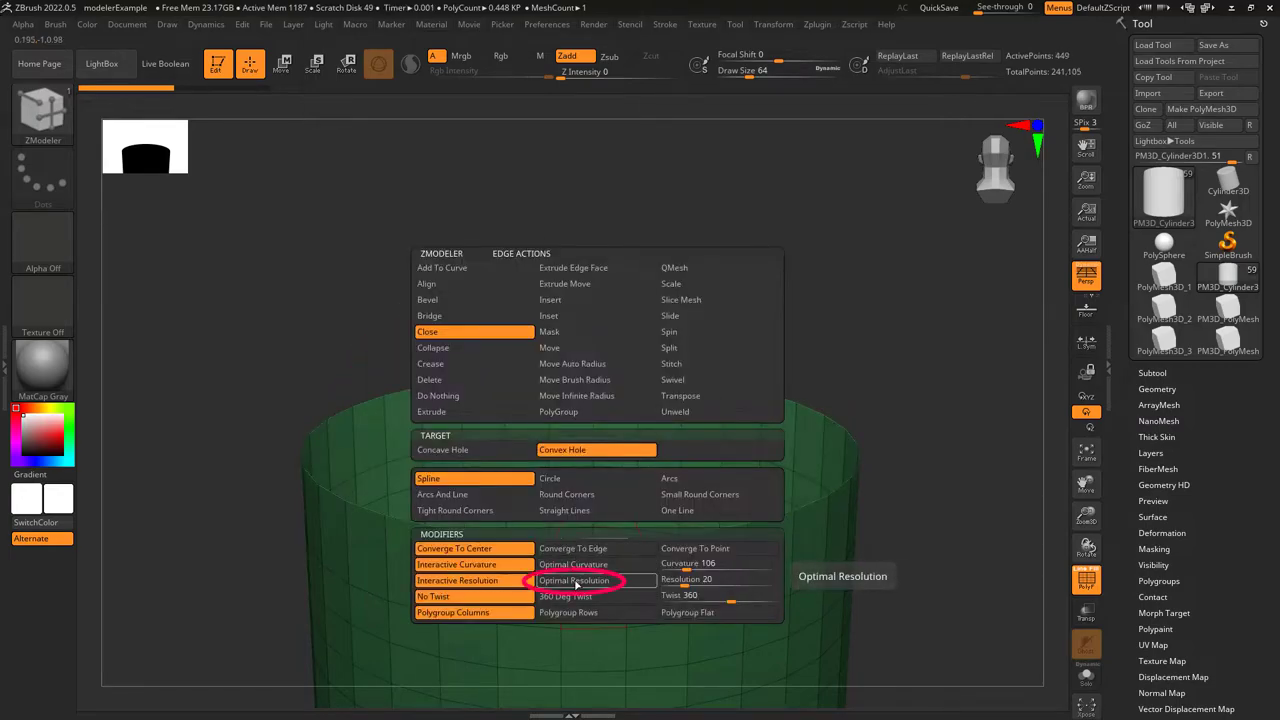
left_click(490, 589)
left_click(608, 541)
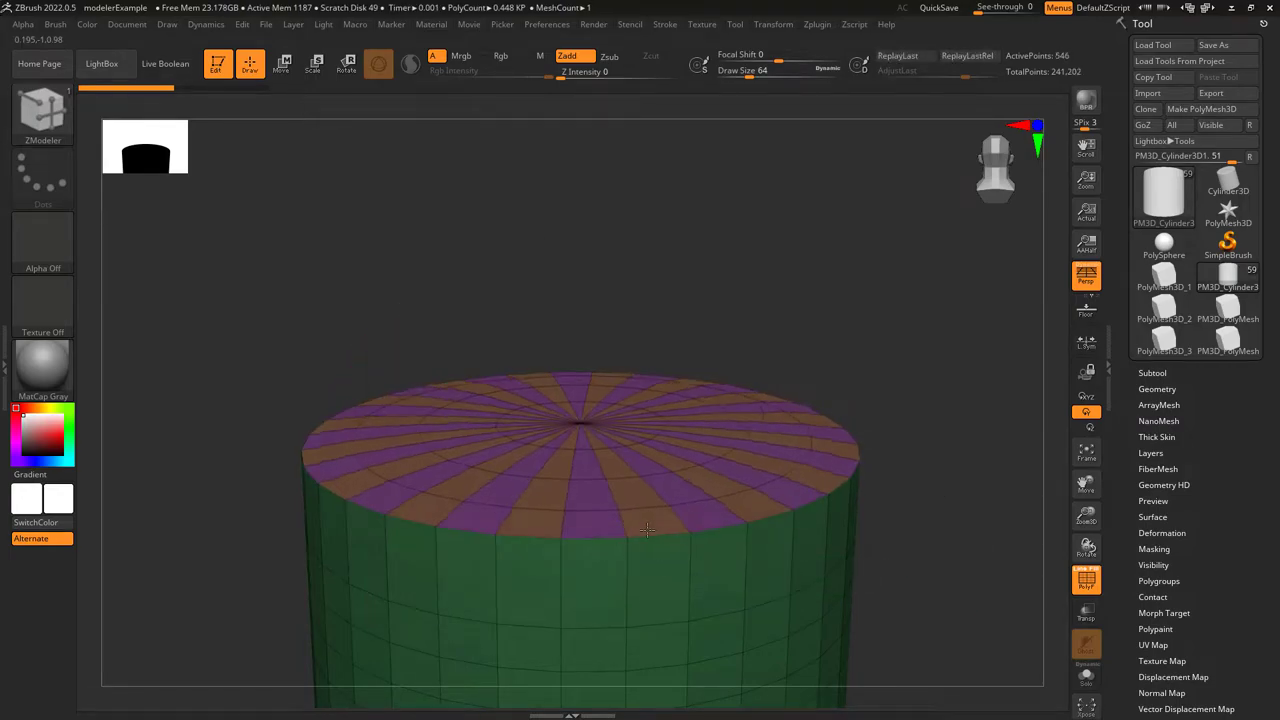
left_click_drag(700, 527, 726, 510)
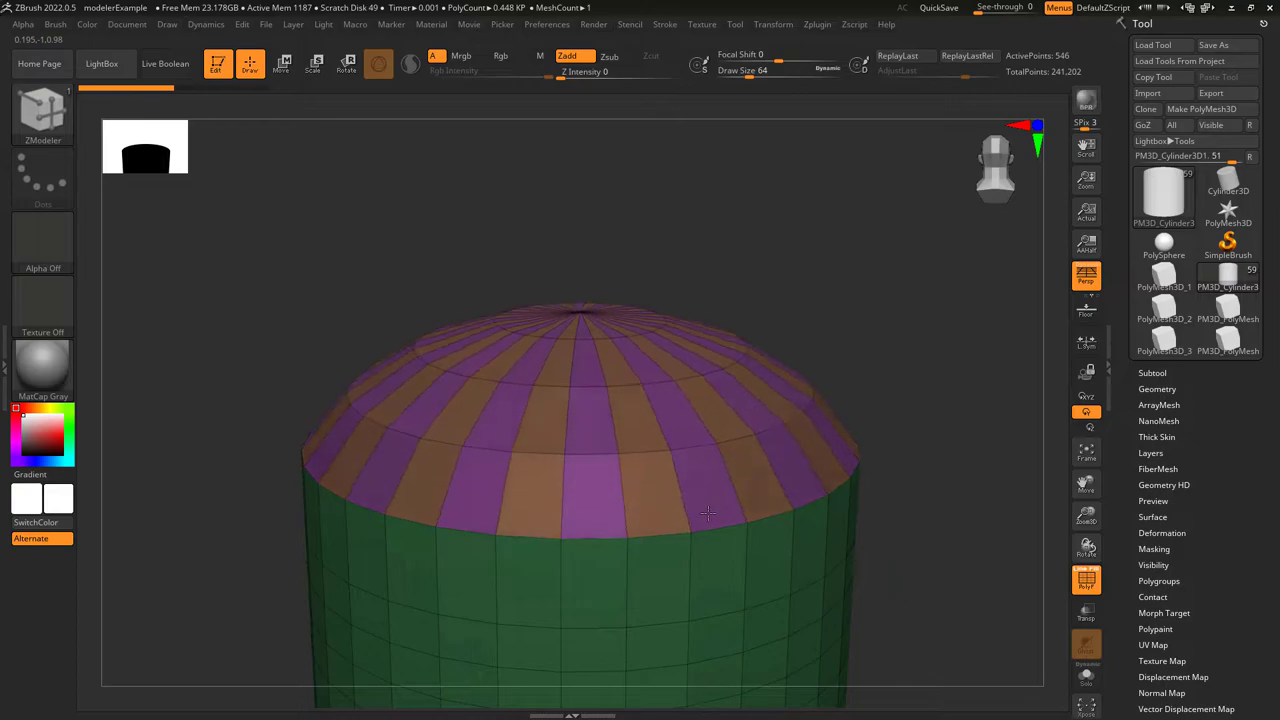
Set the Close Resolution to 8 and try closing the cylinder's top with it
mouse_move(708, 513)
left_mouse_down()
mouse_move(731, 510)
mouse_move(710, 513)
left_mouse_up()
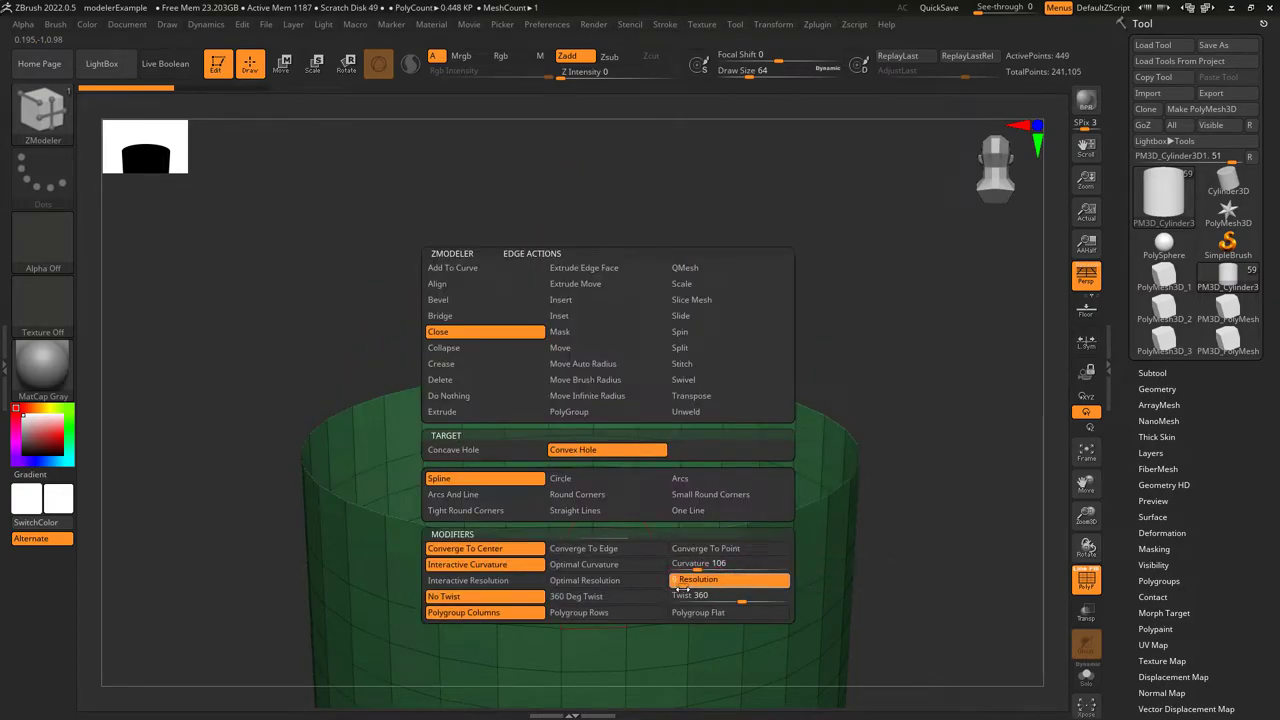
key("Return")
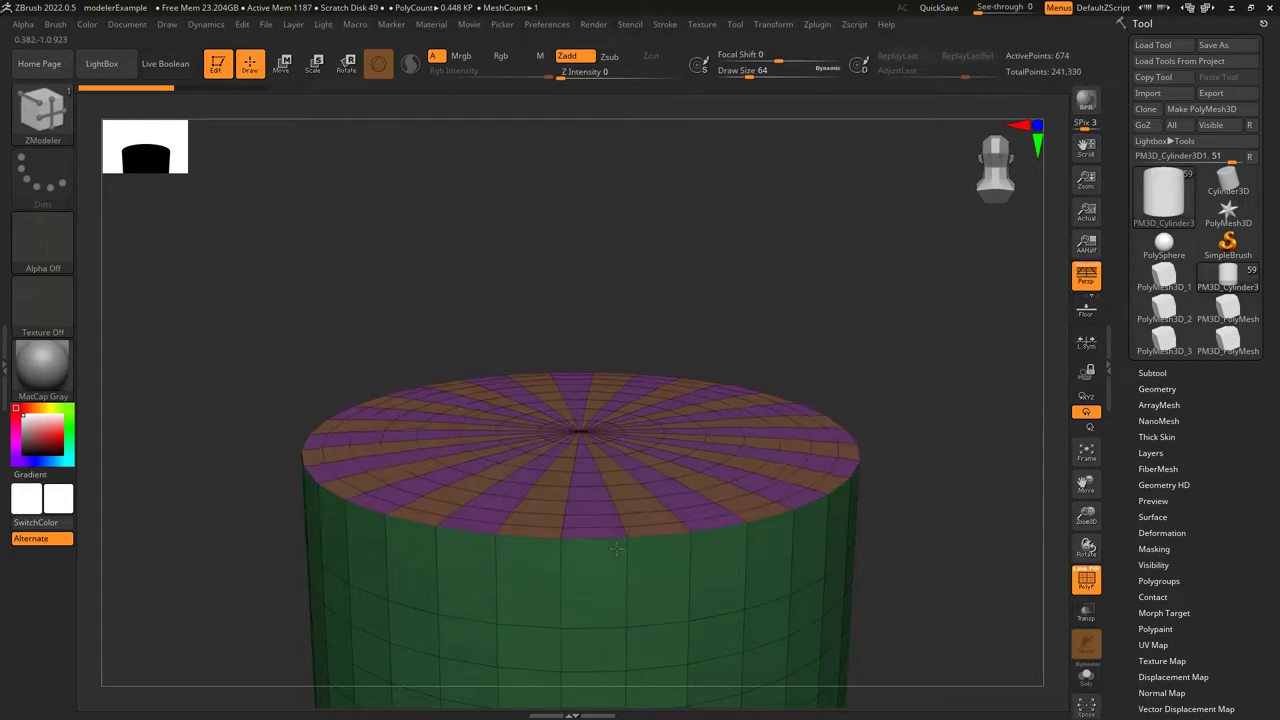
left_click_drag(672, 541, 708, 538)
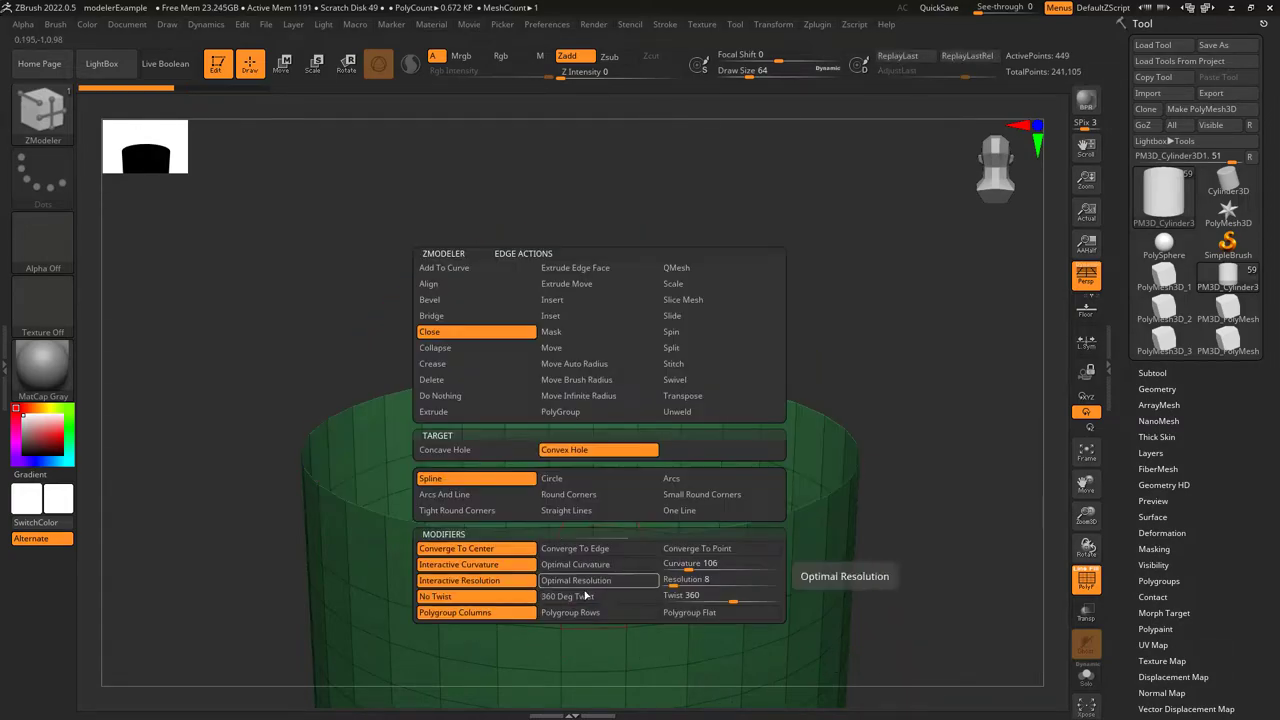
Try closing the cylinder's top with 360 Deg Twist and with a manual Twist of 180
left_click(584, 597)
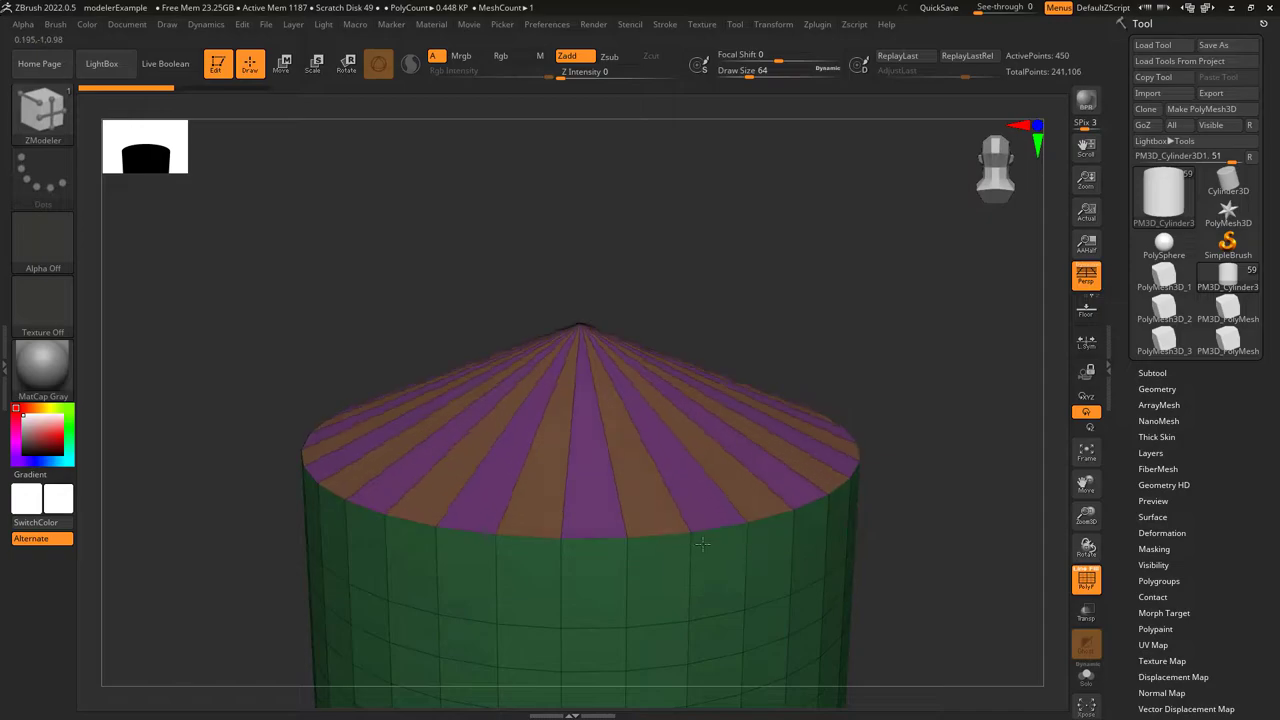
mouse_move(700, 486)
left_mouse_down()
mouse_move(725, 483)
mouse_move(706, 494)
left_mouse_up()
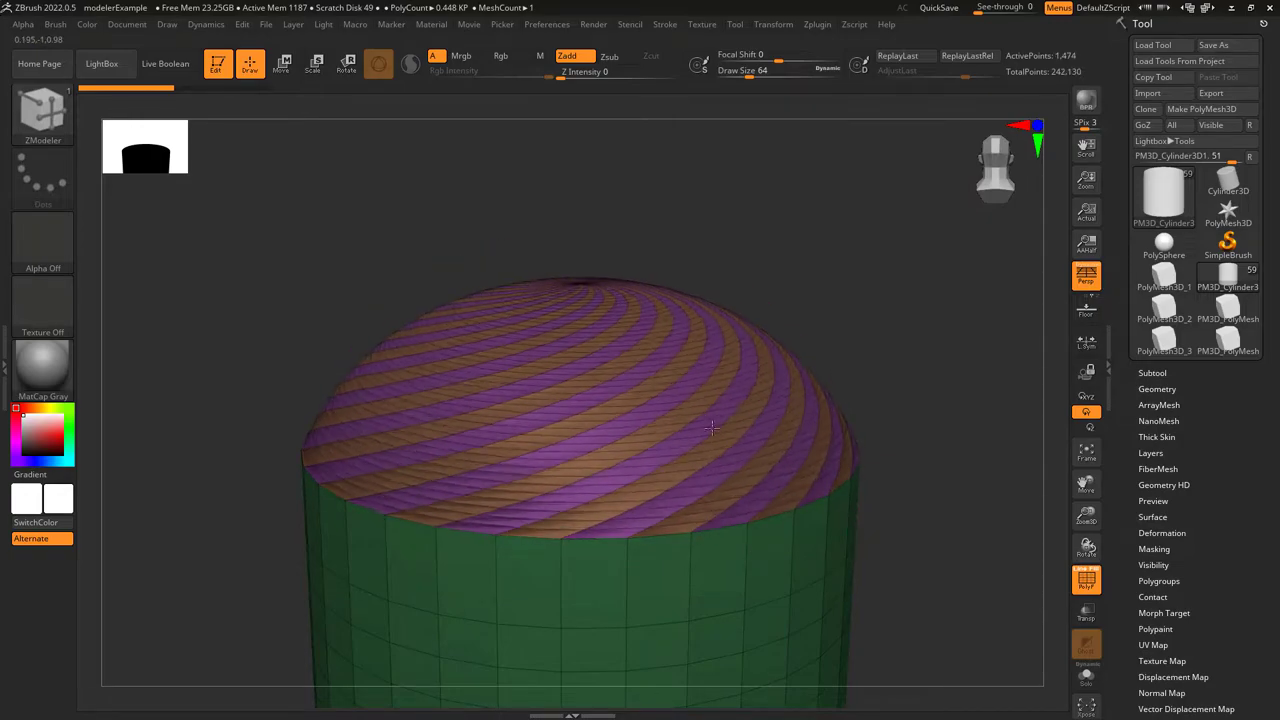
left_click_drag(708, 522, 711, 518)
left_click(717, 595)
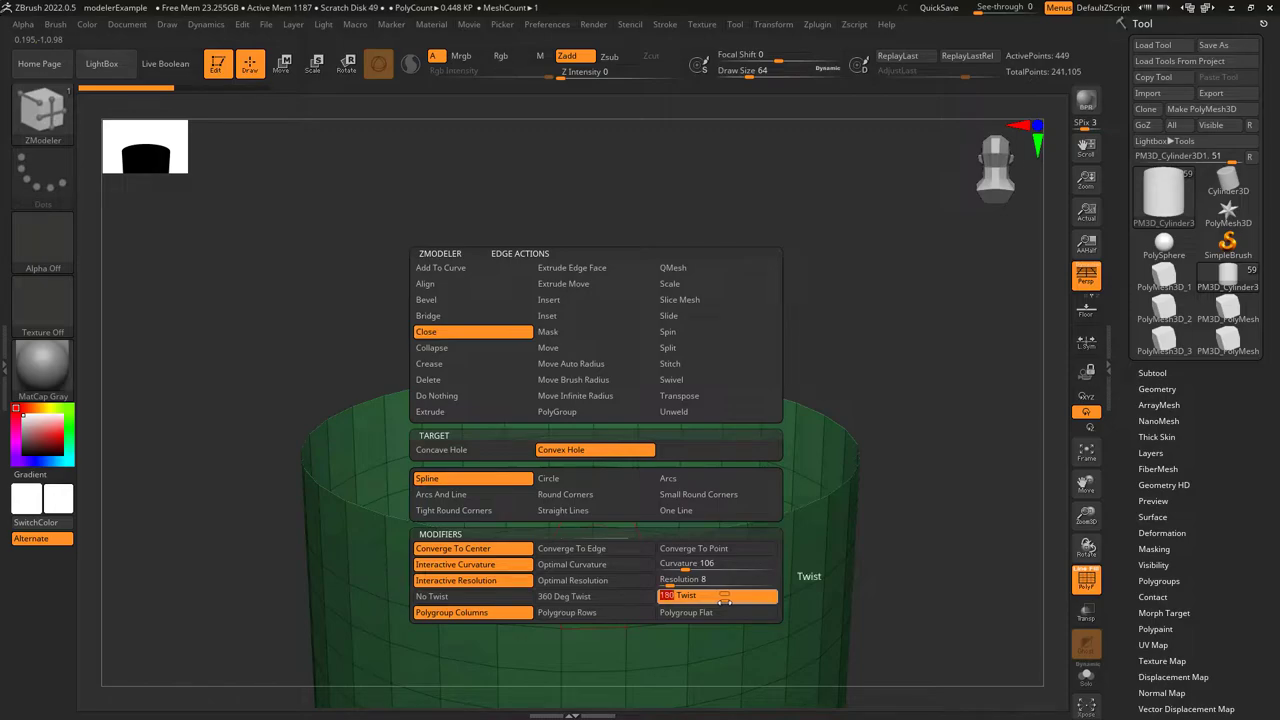
left_click_drag(662, 535, 667, 546)
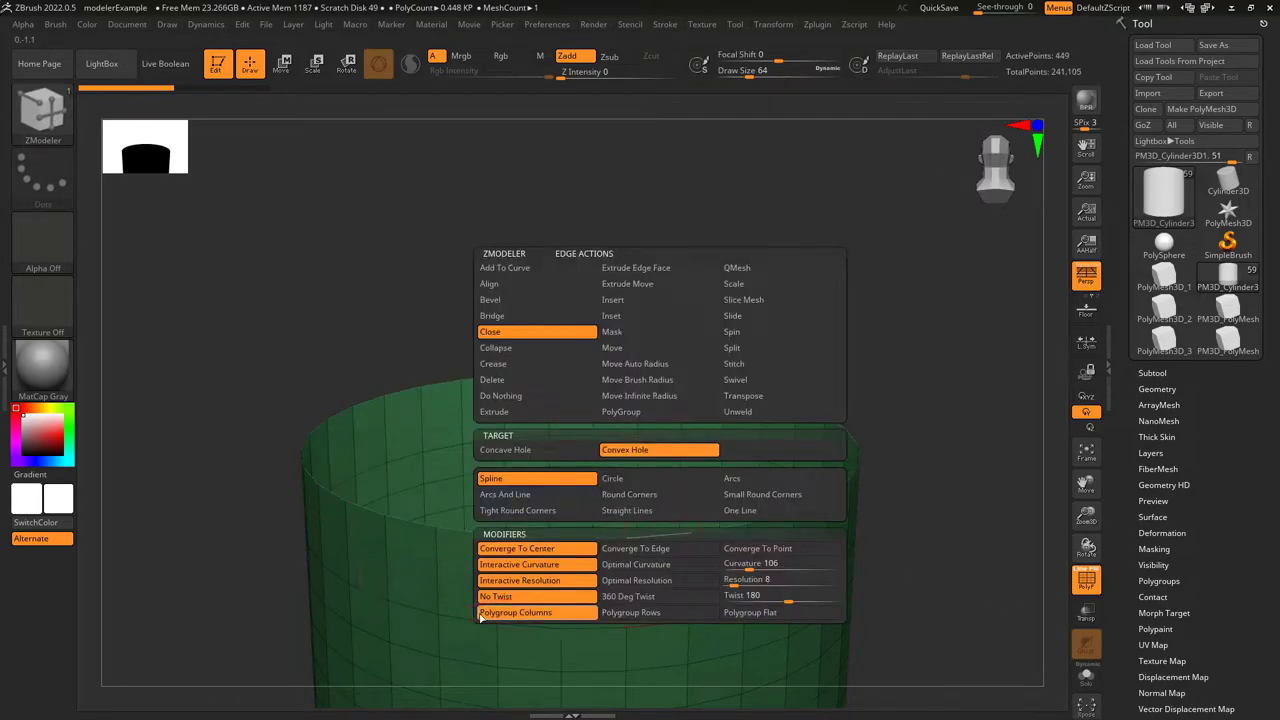
Try closing the cylinder's top with the polygroup modifiers, including Polygroup Columns and Polygroup Rows
left_click_drag(650, 536, 650, 540)
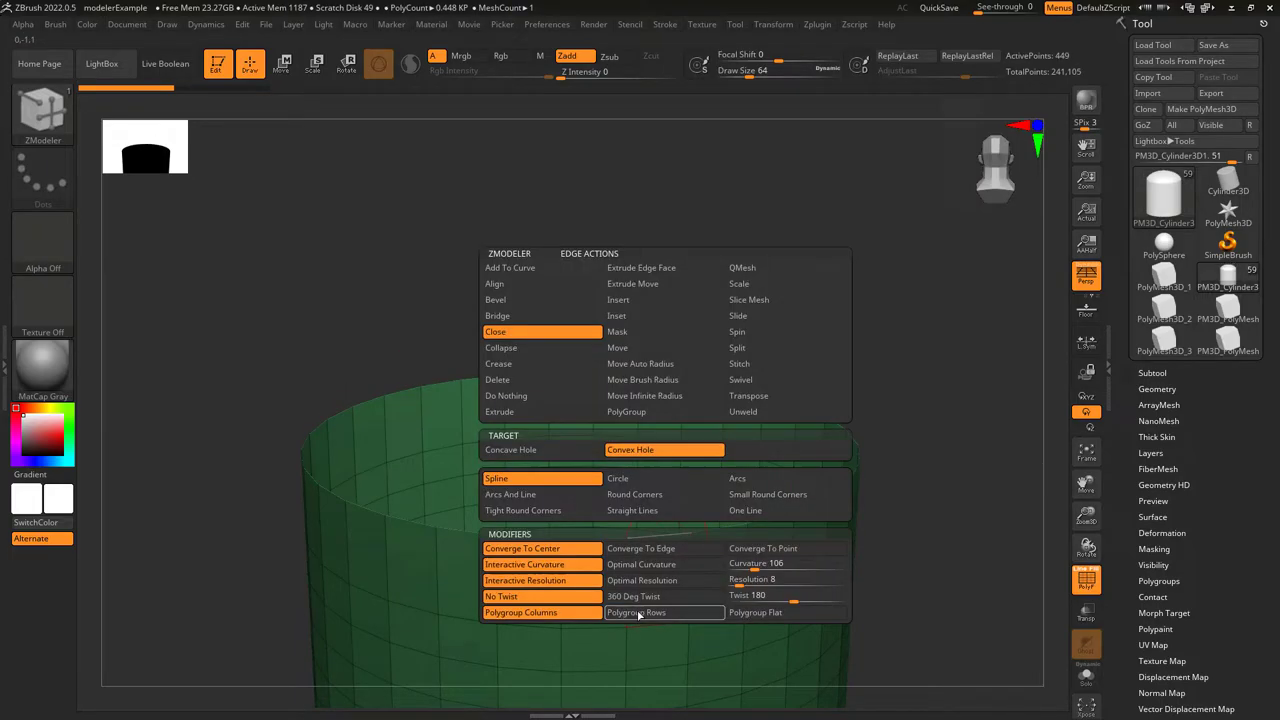
left_click(640, 618)
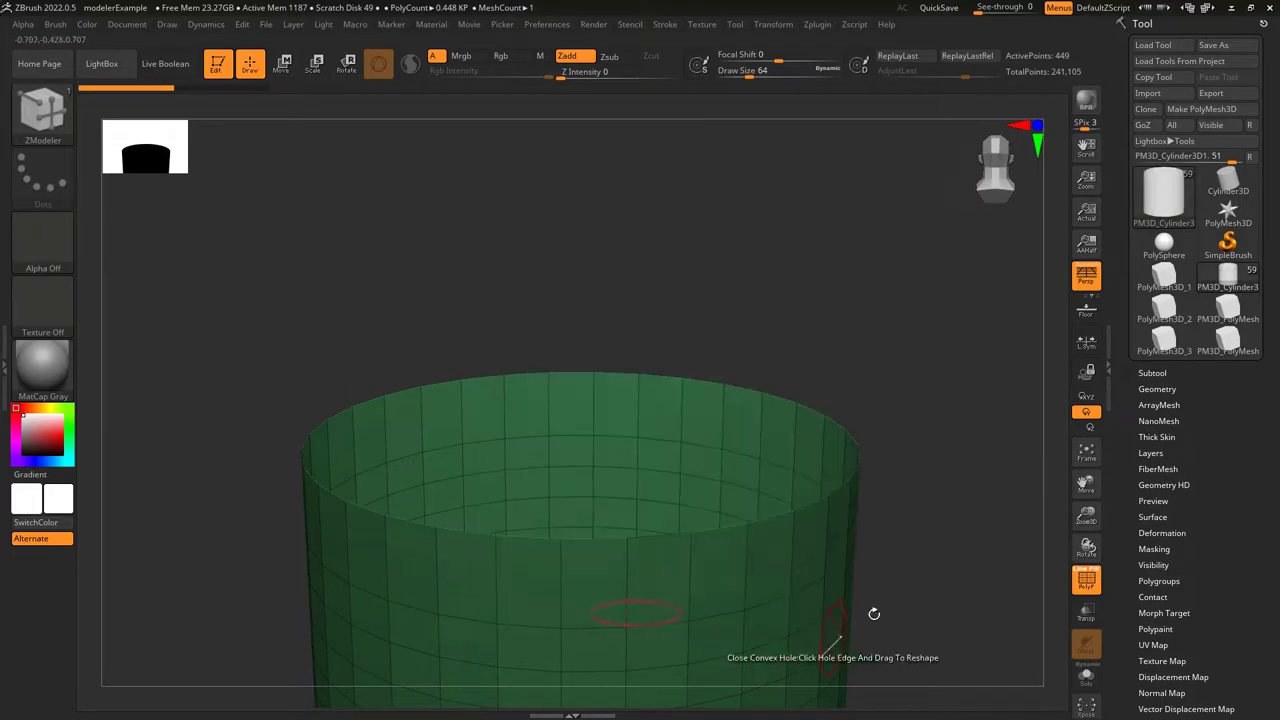
left_click_drag(648, 537, 648, 540)
left_click(744, 538)
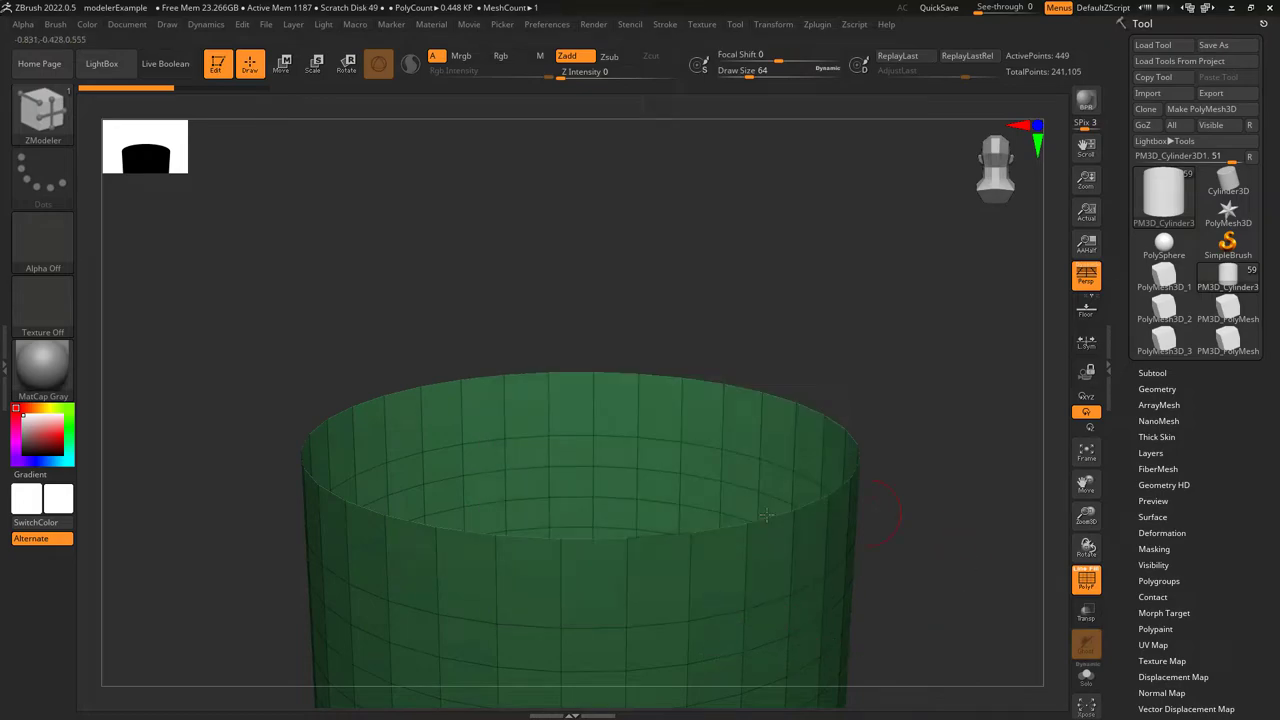
left_click_drag(763, 534, 772, 460)
Try the Collapse action with the Edge target on several edges of the open cube's teal side, undoing the collapses
left_click(464, 348)
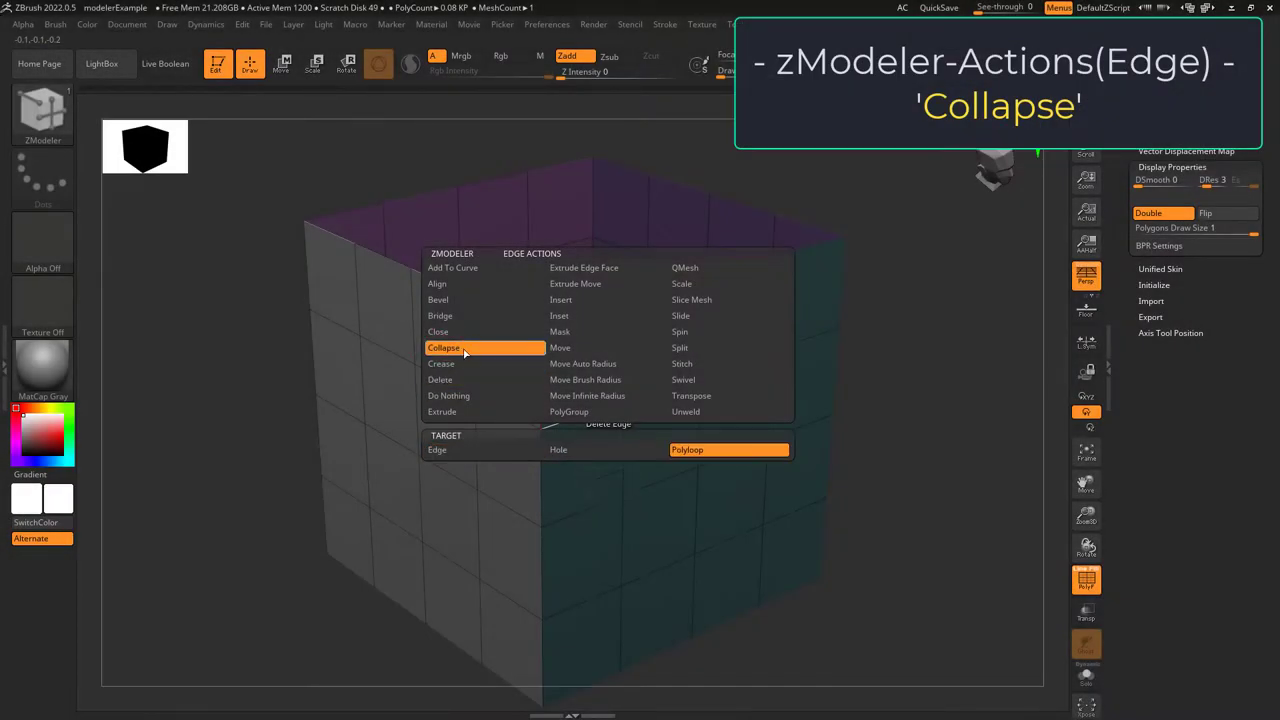
key("space")
left_click(515, 450)
left_click(608, 406)
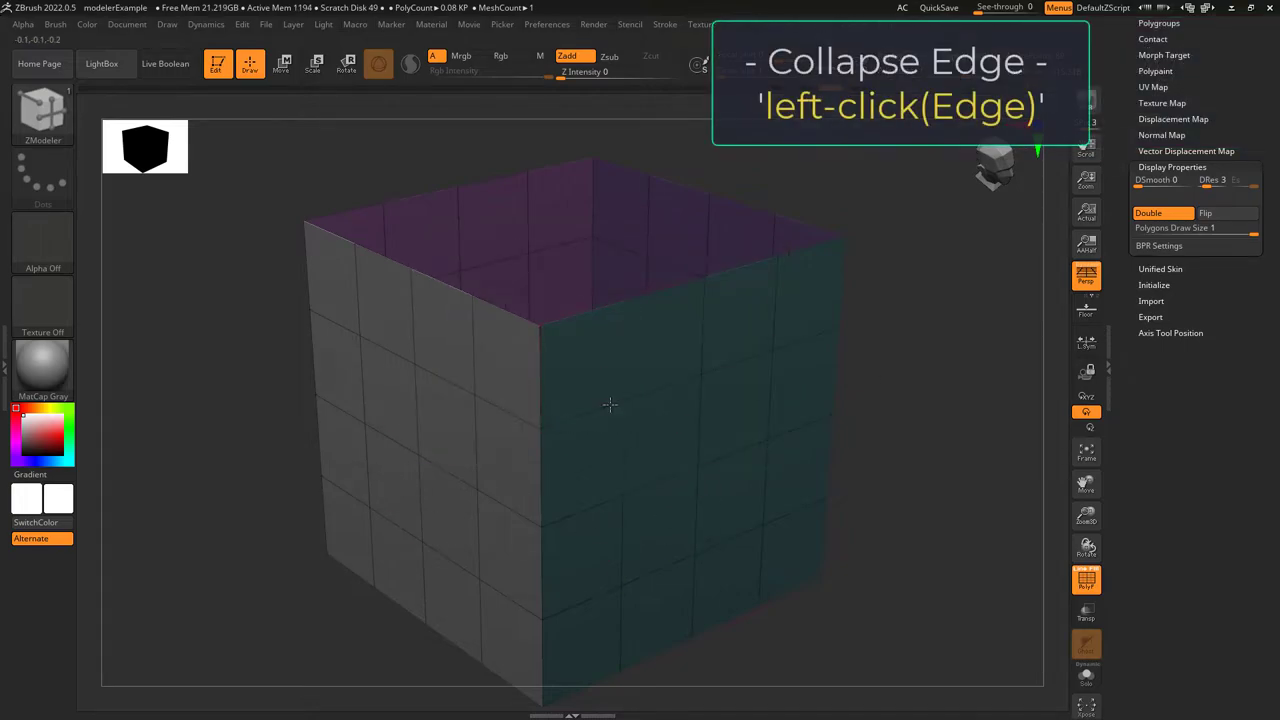
left_click(685, 379)
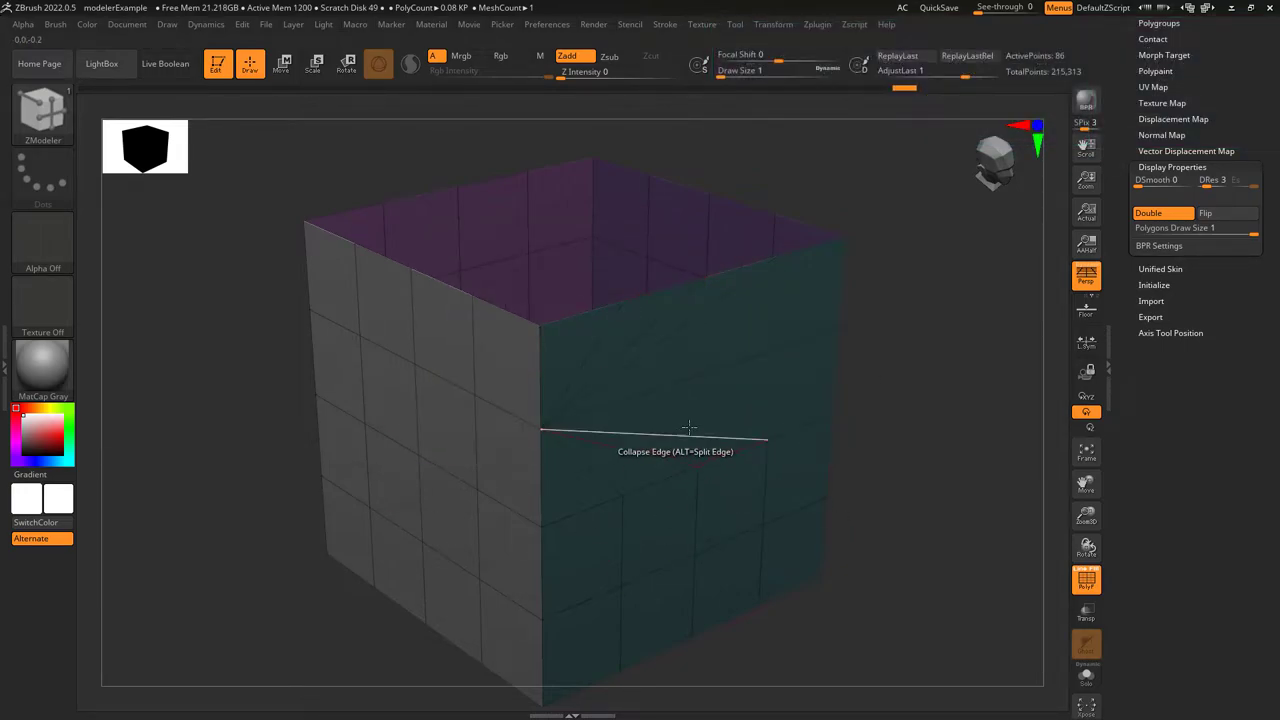
key("ctrl+z")
key("ctrl+z")
left_click_drag(650, 390, 613, 398)
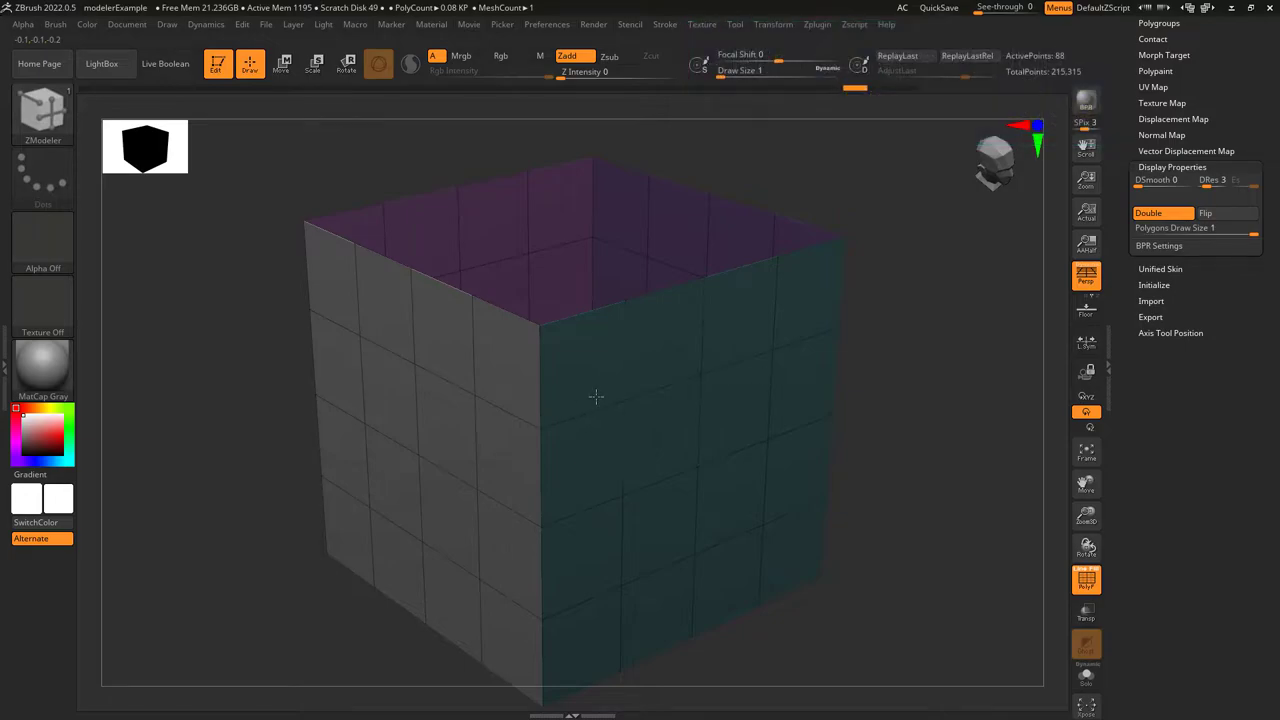
key("ctrl+z")
Try Collapse on a vertical polyloop, undo it, and use the Hole target on the cube's open top
key("space")
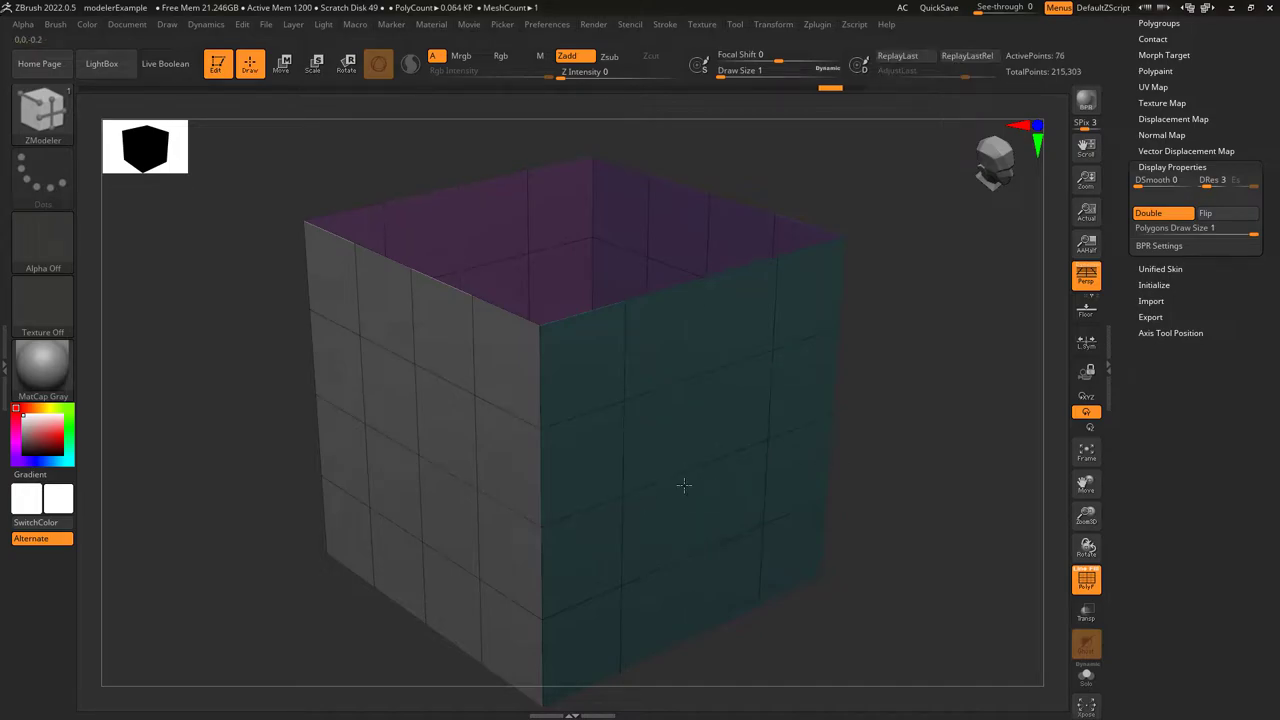
key("ctrl+z")
key("space")
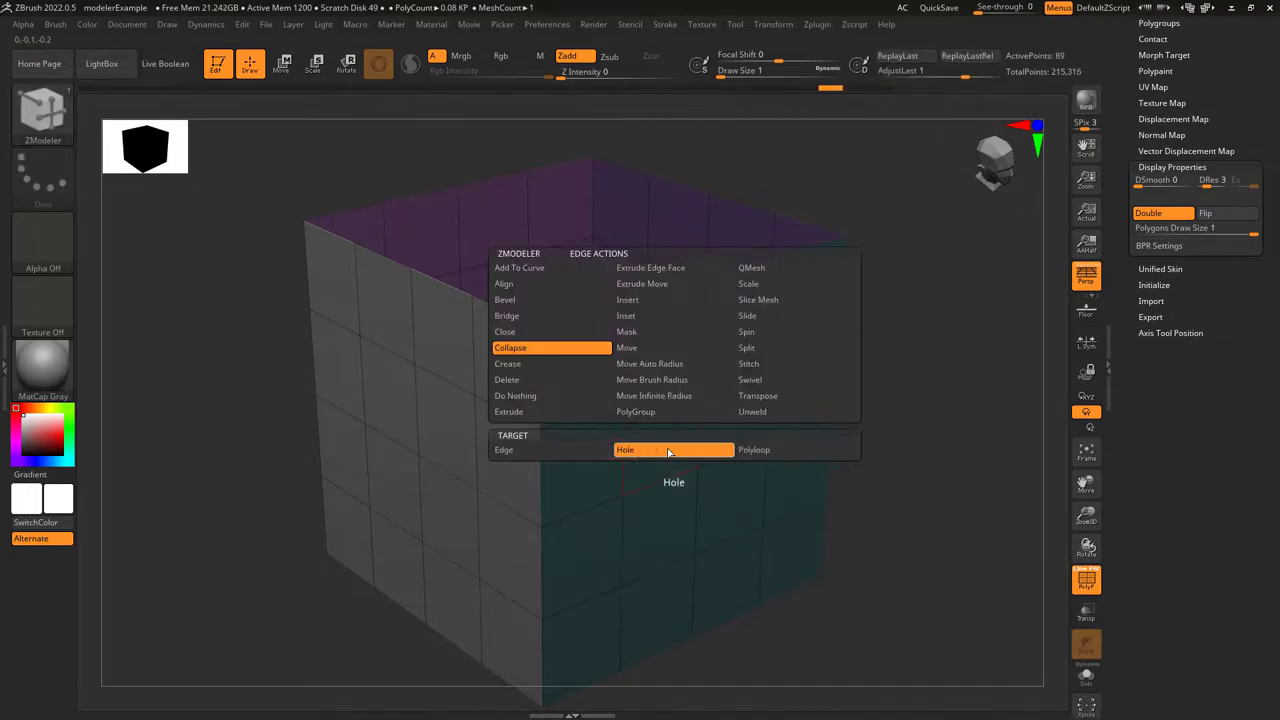
left_click(659, 305)
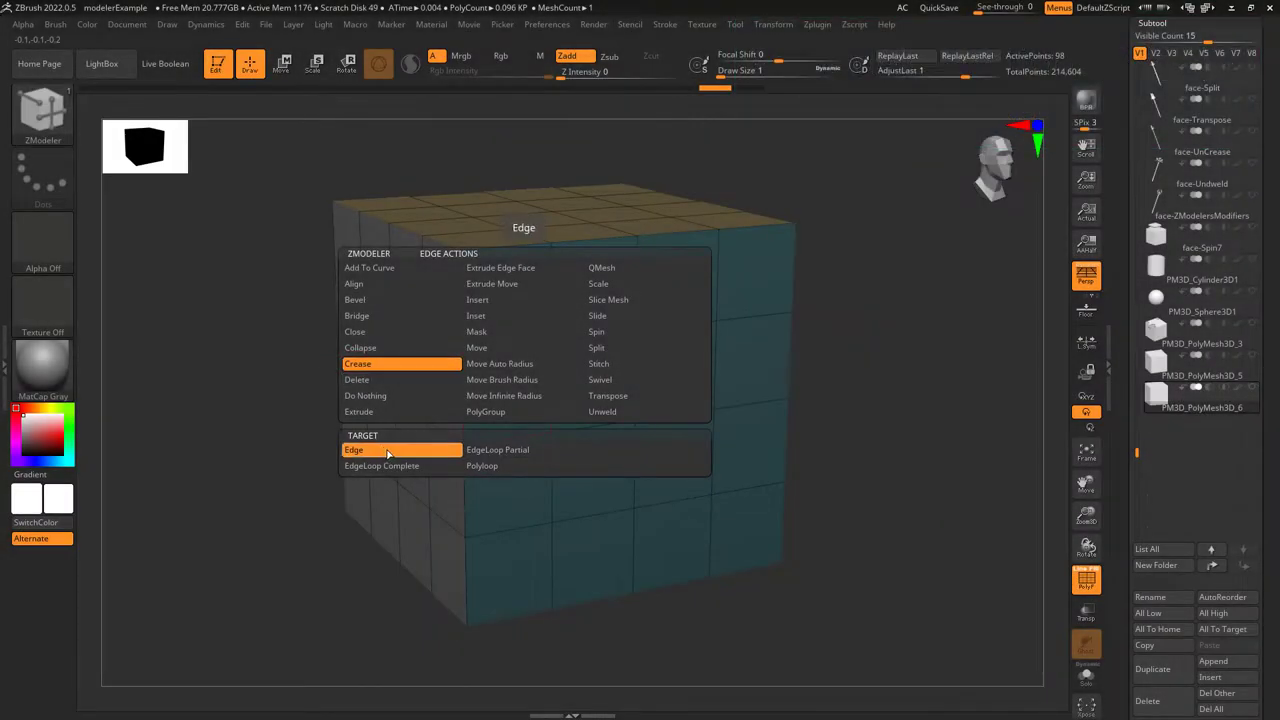
Try Crease with the Edge and EdgeLoop Complete targets on the cube, checking the creases in the Dynamic Subdiv preview
left_click(384, 451)
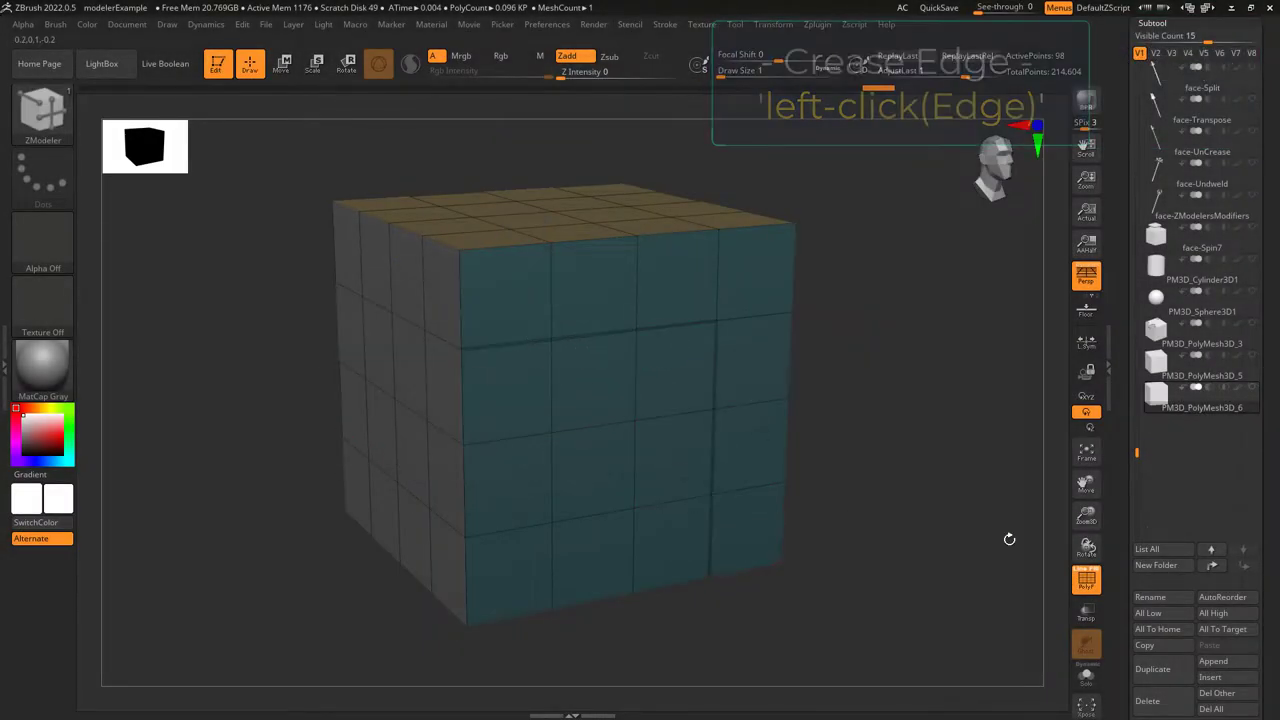
left_click(393, 466)
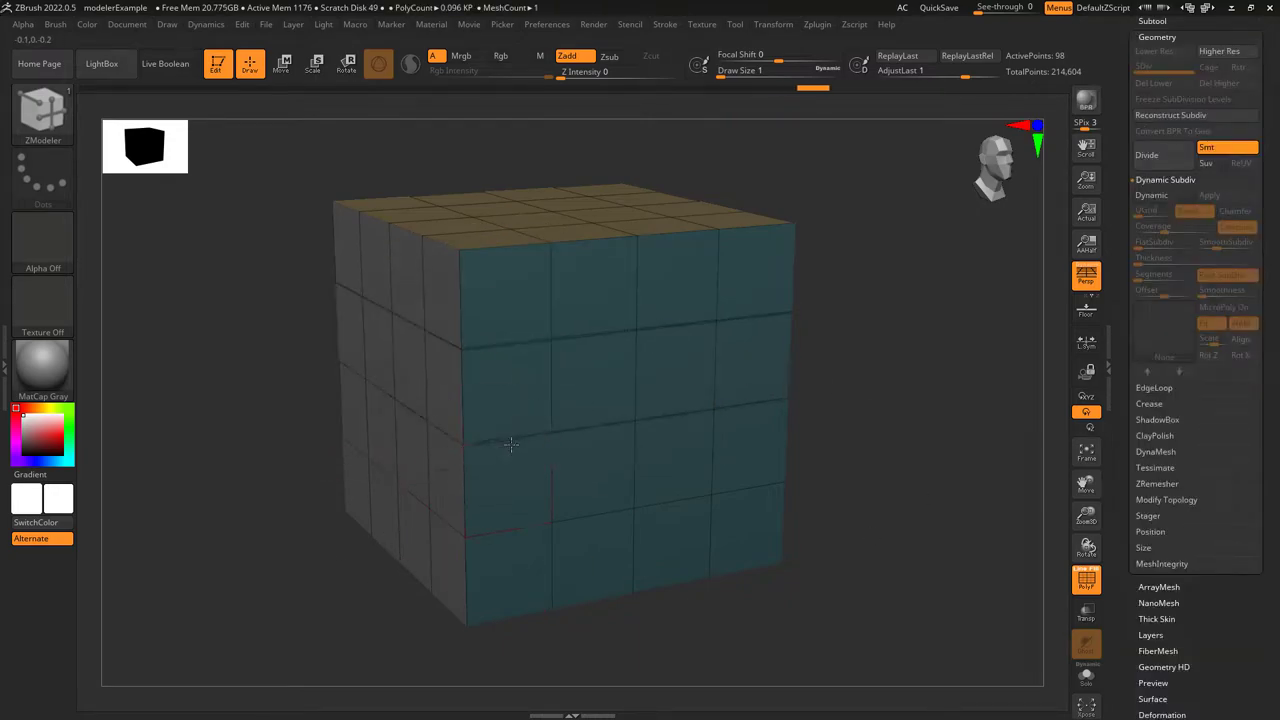
key("d")
key("ctrl+z")
key("ctrl+z")
key("ctrl+z")
left_click(450, 242)
left_click(795, 229)
key("shift+d")
Try Crease with EdgeLoop Partial using the Dynamic Subdiv preview, and set the Crease target to Polyloop
key("space")
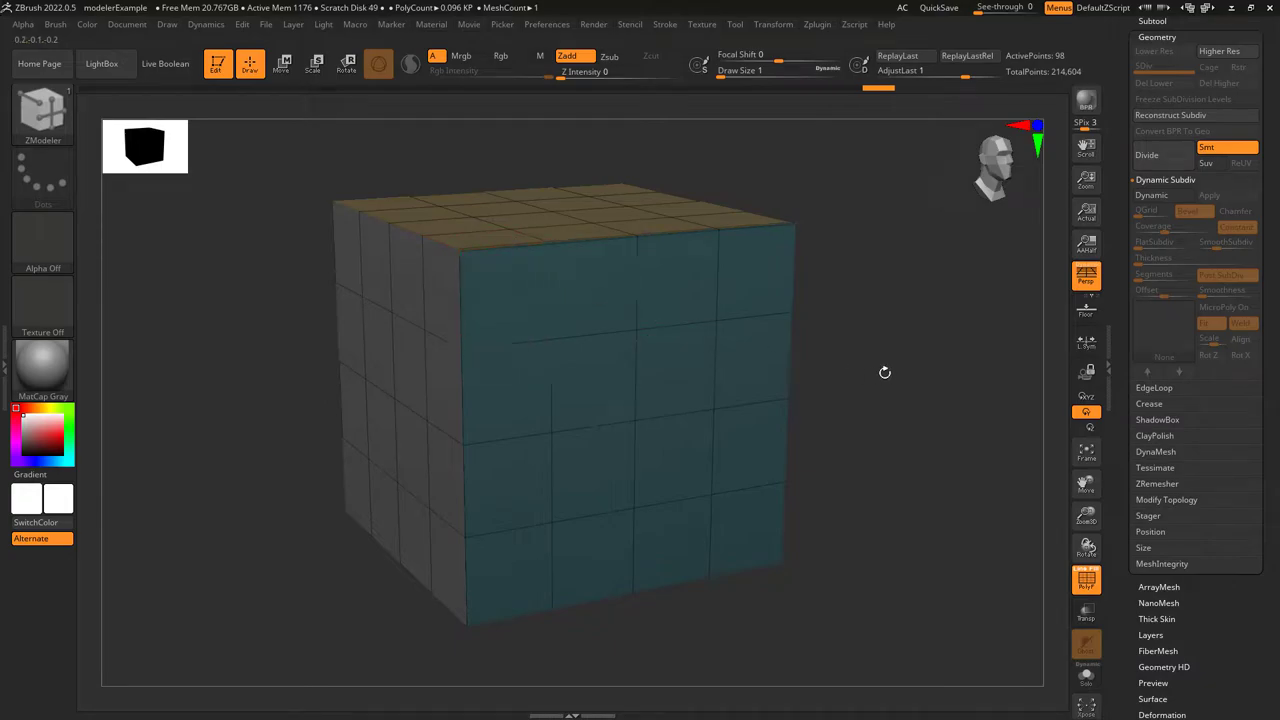
key("ctrl+z")
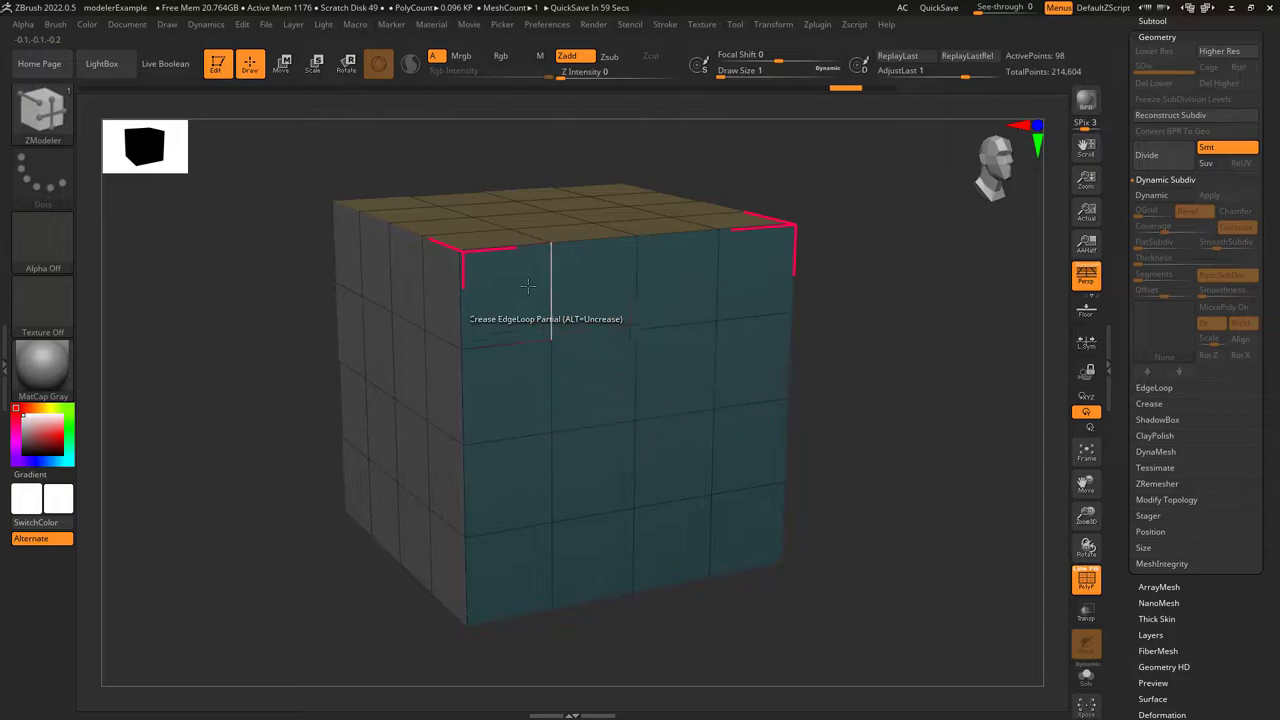
key("d")
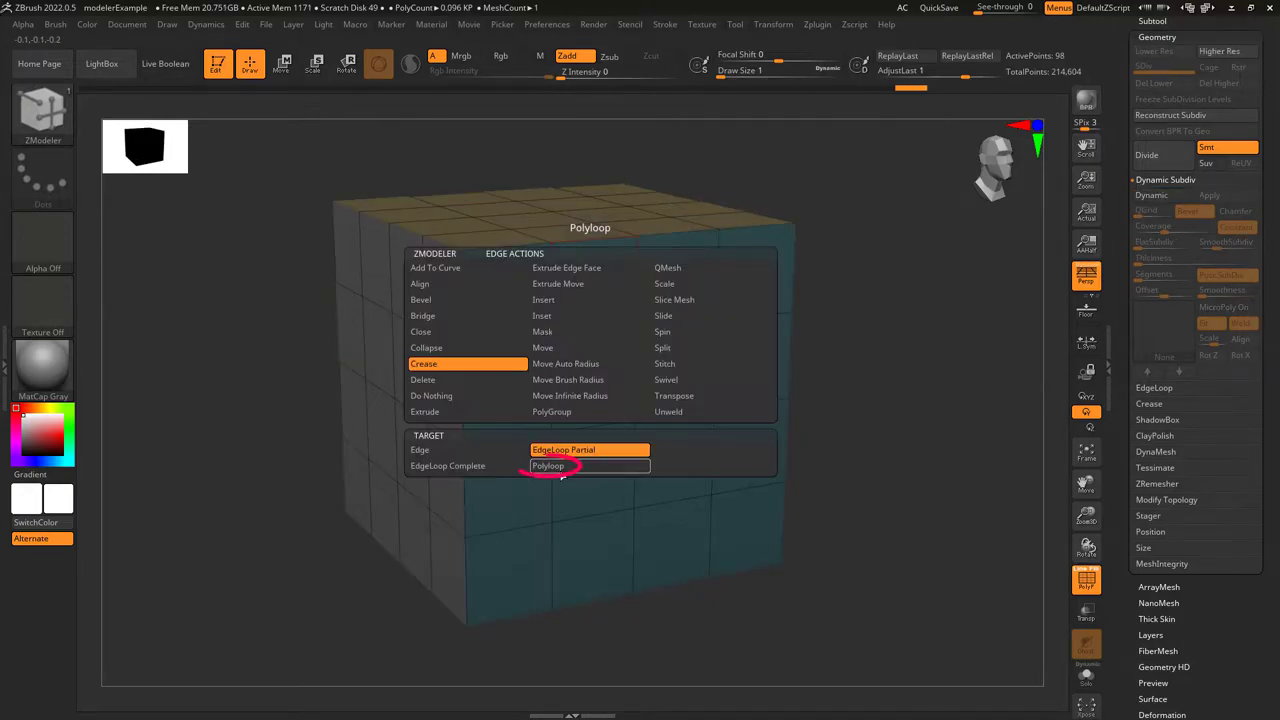
left_click(562, 468)
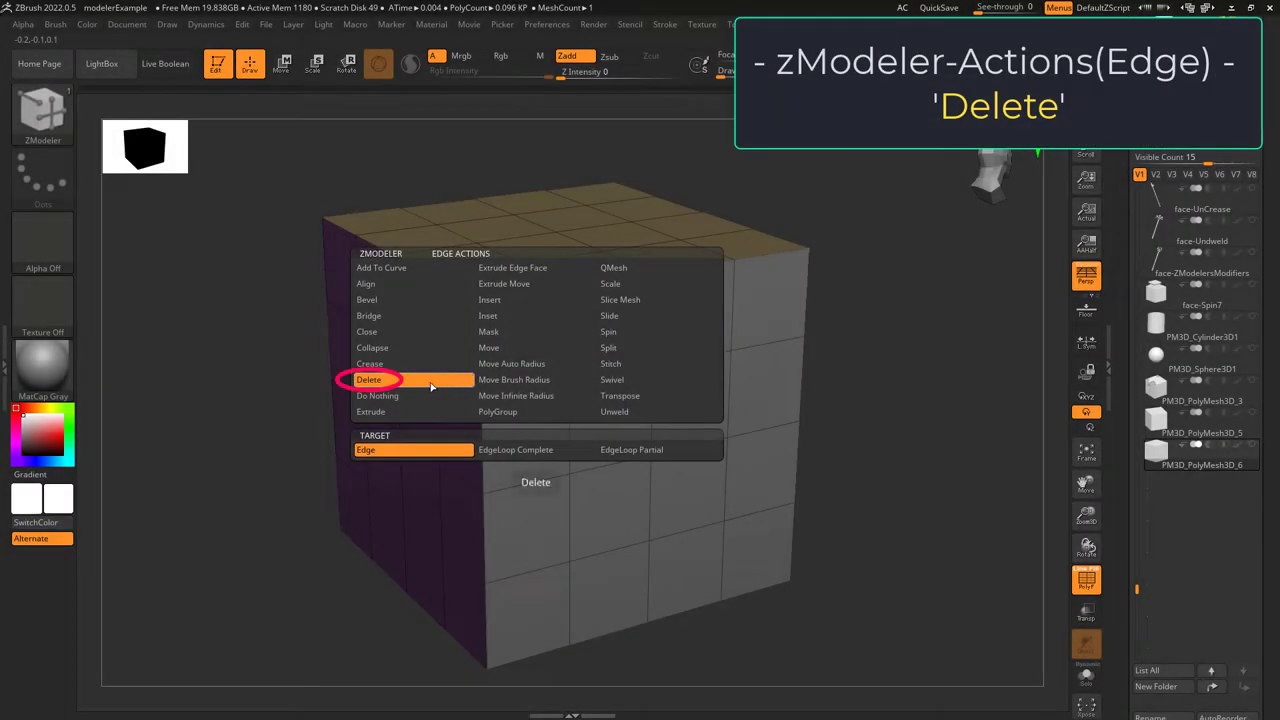
Try the Delete action with the Edge target on single edges of the cube's gray side
left_click(408, 449)
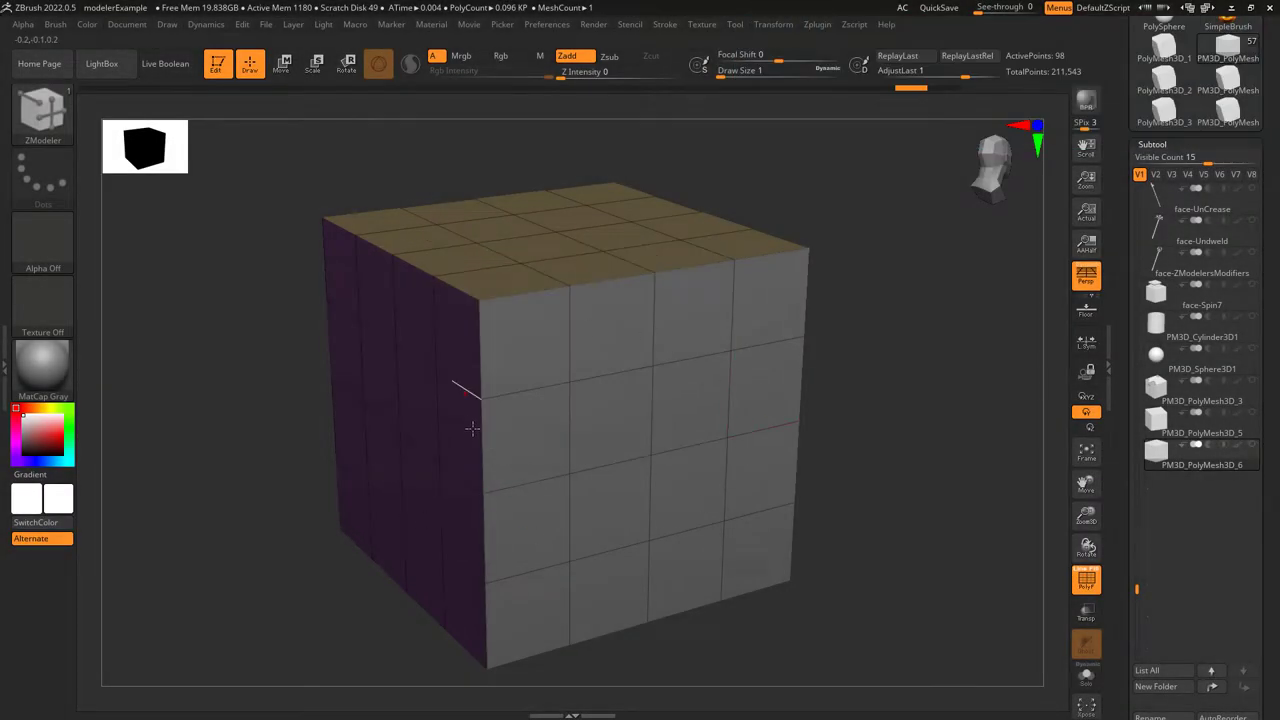
left_click(654, 340)
left_click(723, 563)
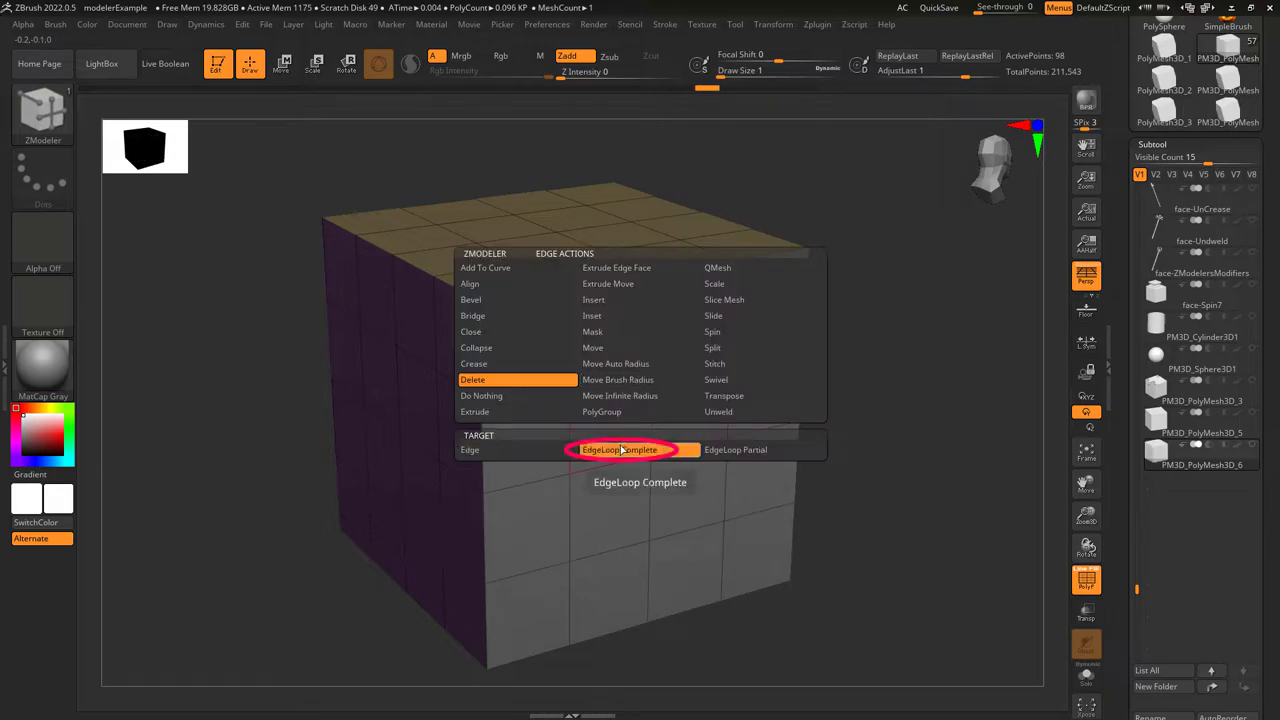
Try the Delete action with the EdgeLoop Complete target on edge loops of the cube's gray side
left_click(621, 450)
left_click(526, 480)
left_click(528, 393)
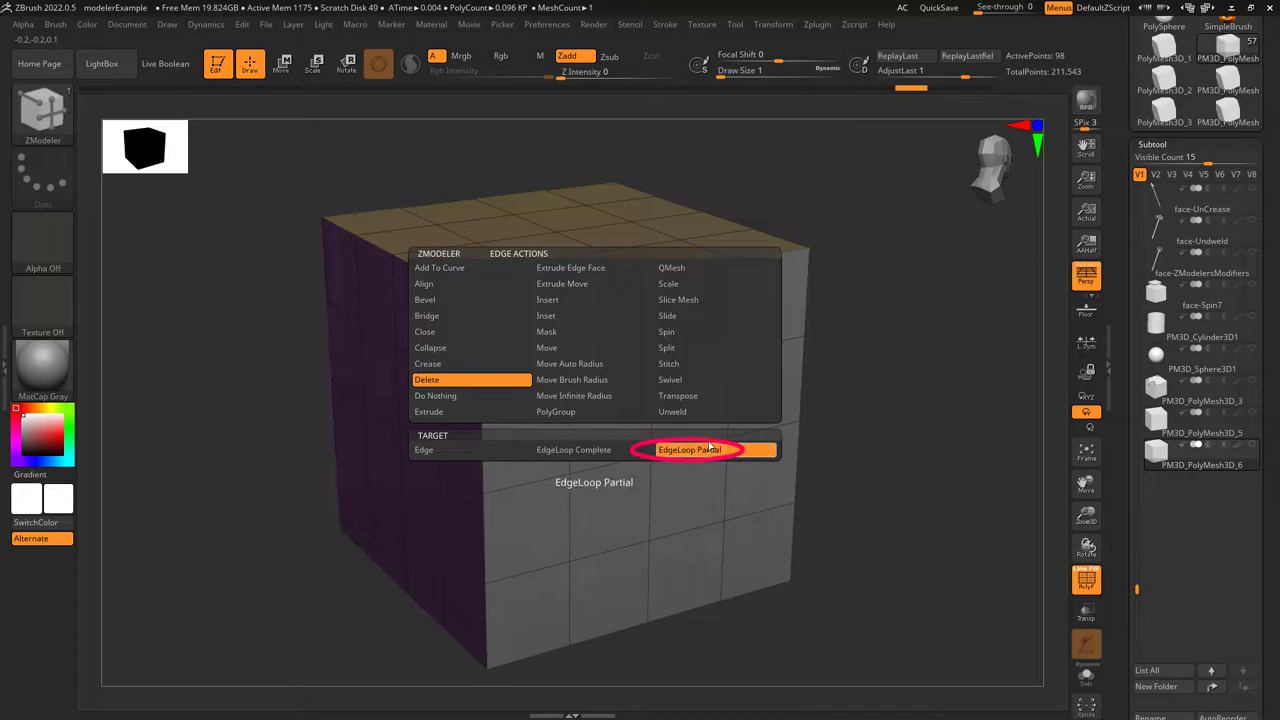
Try Delete with EdgeLoop Partial on the cube's top front and top side edges, undoing each deletion
left_click(611, 286)
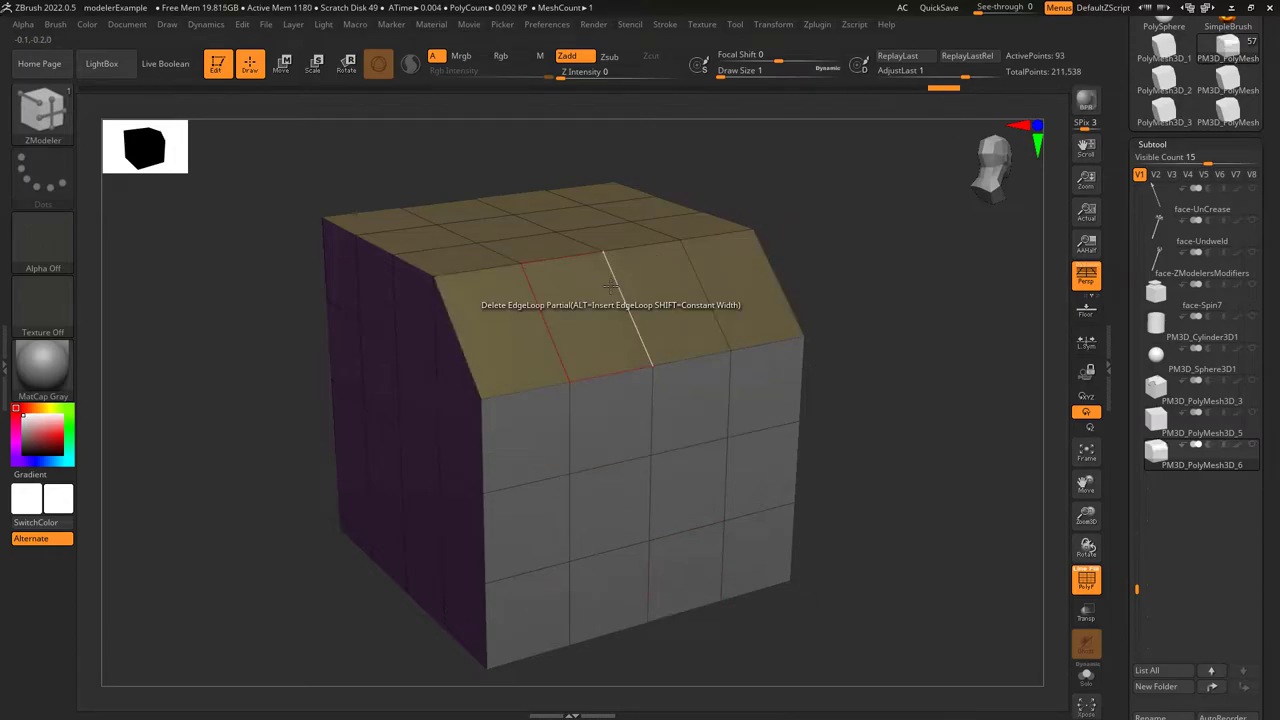
key("ctrl+z")
left_click(439, 266)
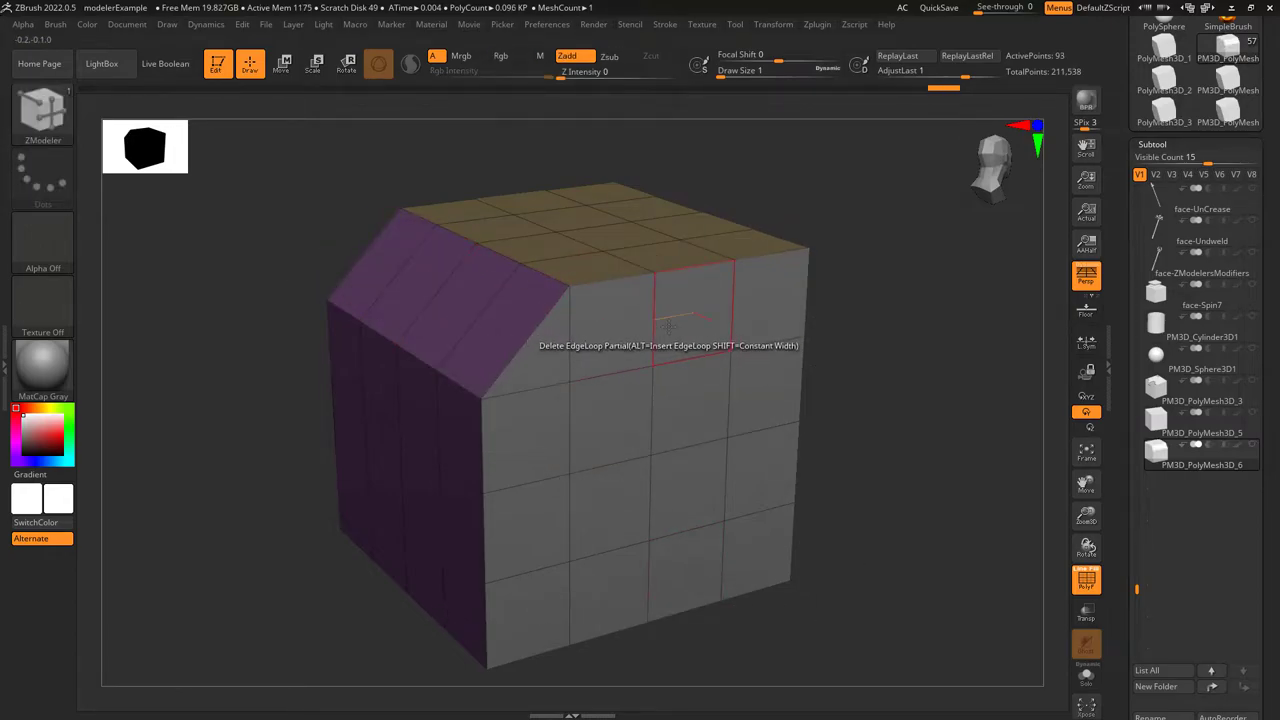
key("ctrl+z")
left_click(770, 352)
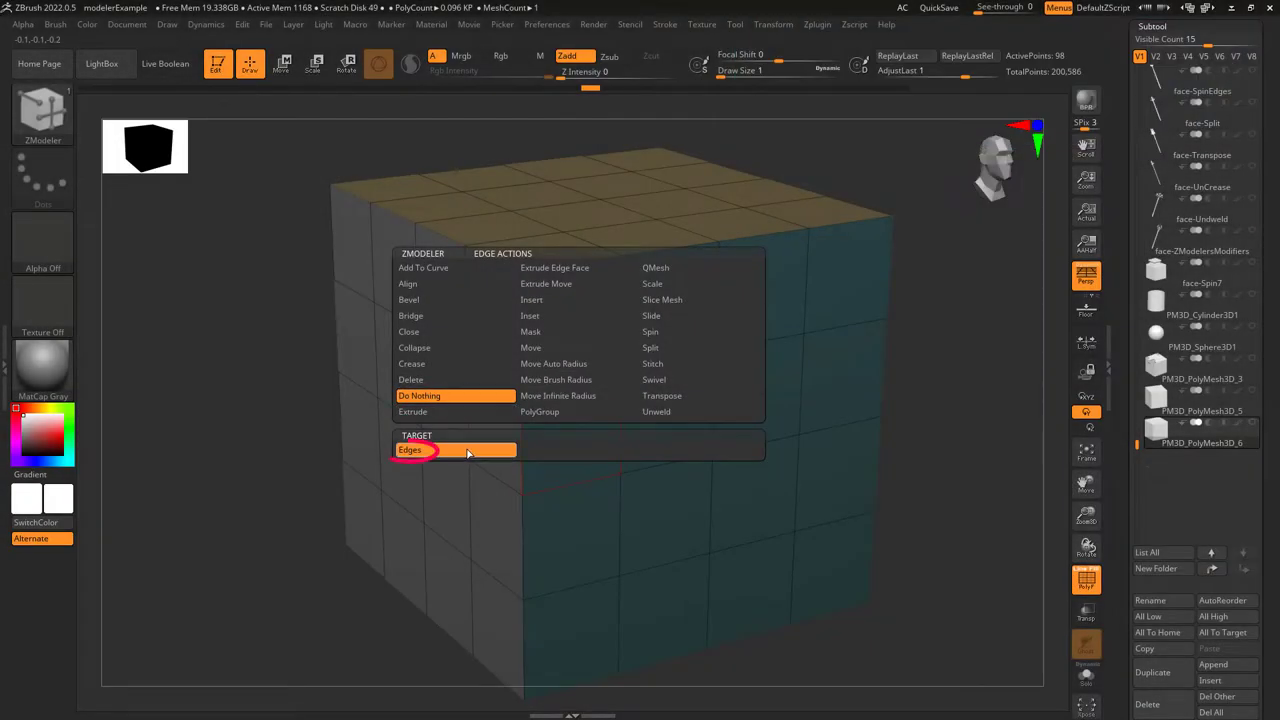
Try assigning the teal polygroup to the polygons of the cube's gray side, with the edge action at Do Nothing
left_click(492, 312)
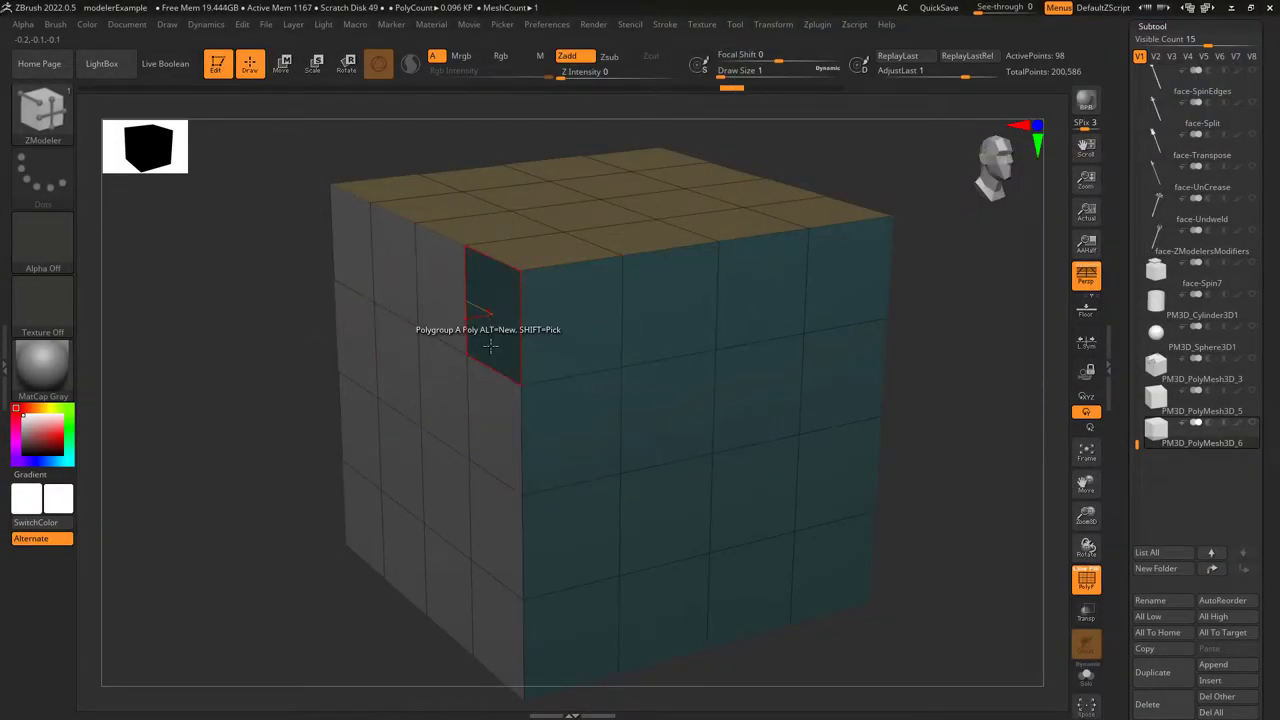
left_click(490, 428)
left_click(492, 525)
left_click(494, 618)
left_click(450, 575)
left_click(447, 490)
left_click(443, 390)
left_click(440, 298)
left_click(392, 298)
left_click(396, 372)
left_click(397, 468)
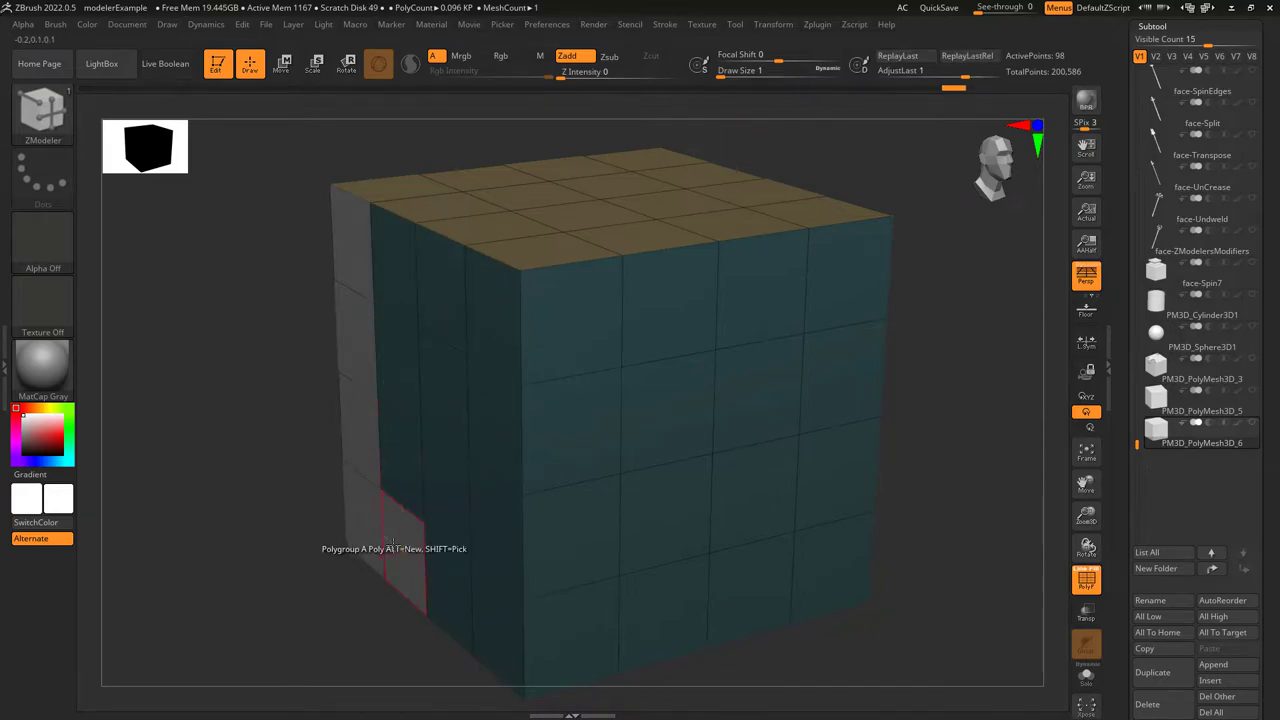
left_click(395, 530)
left_click(361, 430)
left_click(357, 350)
left_click(354, 255)
Undo the polygroup changes made to the polygons of the cube's gray side
key("ctrl+z")
key("ctrl+z")
key("ctrl+z")
key("ctrl+z")
key("ctrl+z")
key("ctrl+z")
key("ctrl+z")
key("ctrl+z")
key("ctrl+z")
key("ctrl+z")
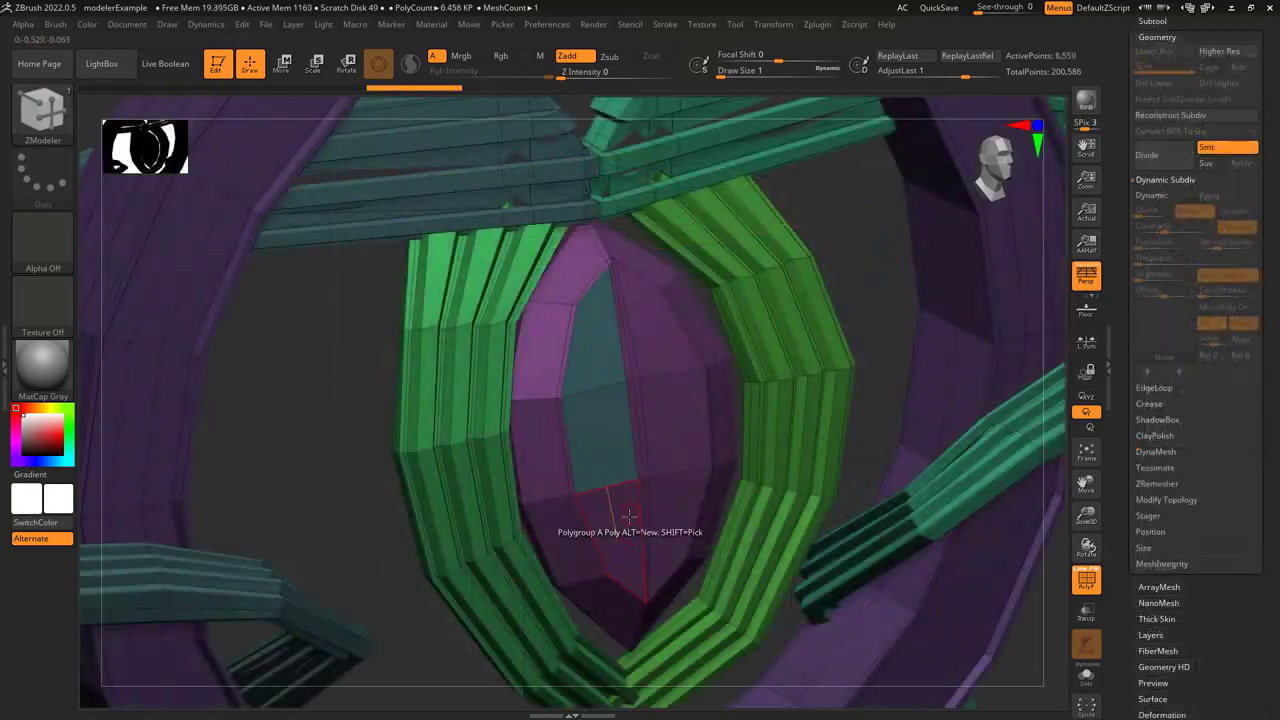
Assign the teal polygroup to the lower polygons in the middle of the purple oval panel
mouse_move(628, 516)
left_mouse_down()
mouse_move(600, 300)
mouse_move(630, 590)
left_mouse_up()
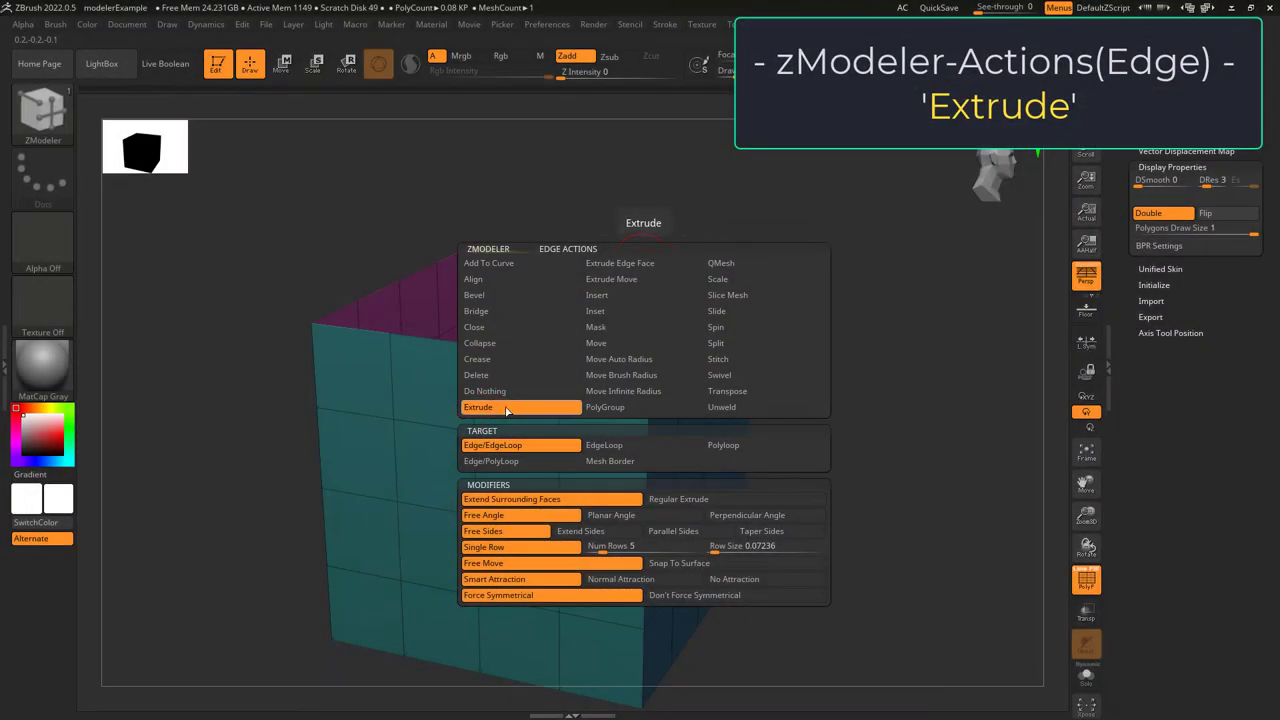
Set the edge action to Extrude and try it on single rim edges of the open box, switching to Planar Angle
left_click(506, 408)
left_click_drag(622, 264, 592, 128)
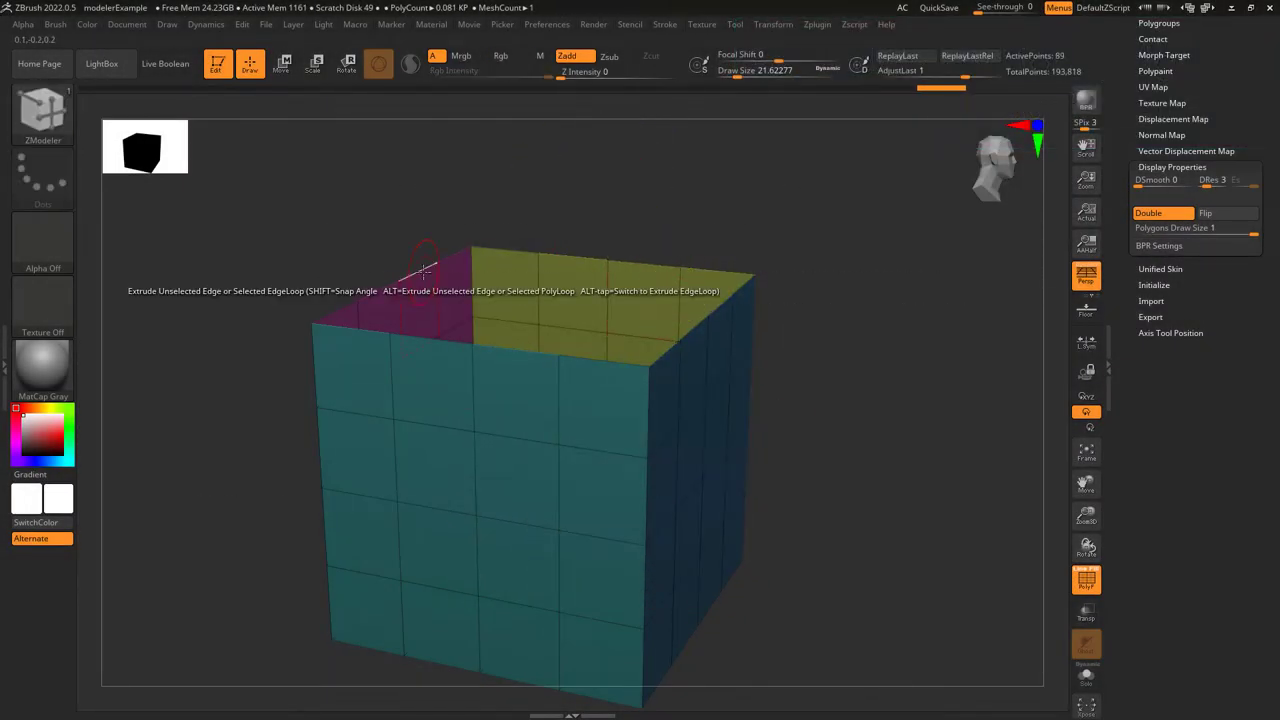
left_click_drag(690, 345, 690, 245)
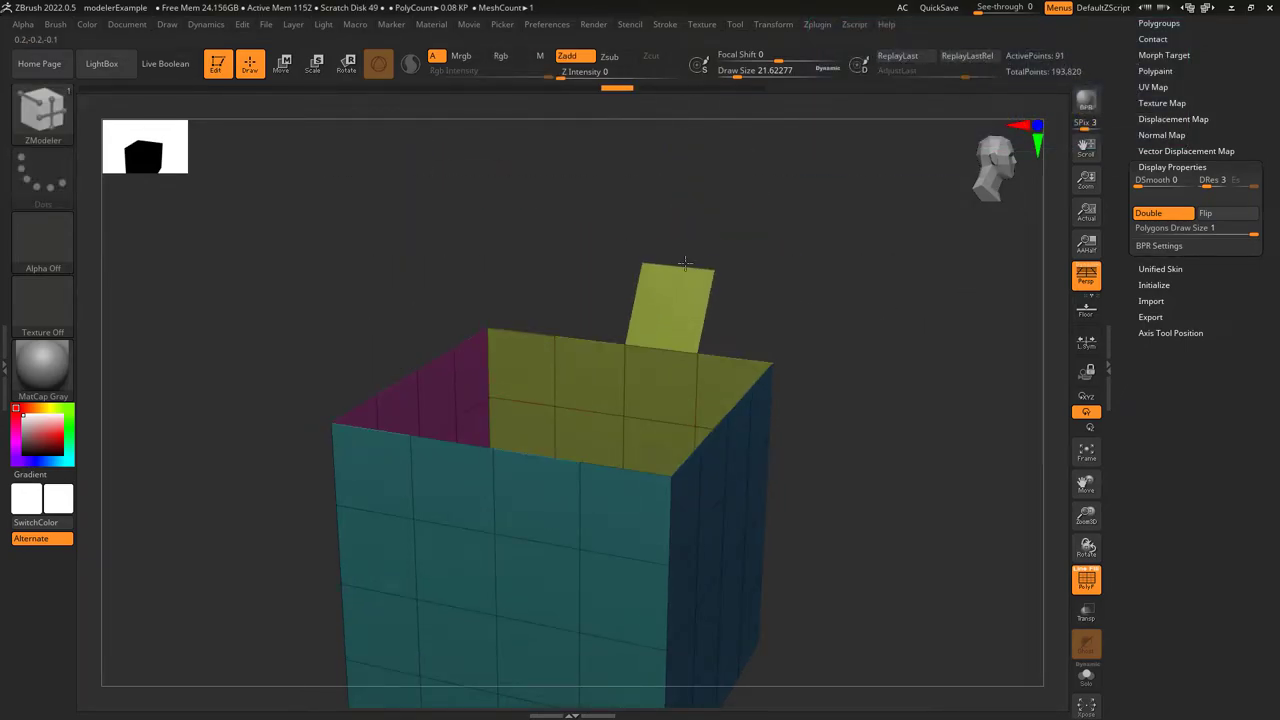
key("shift")
left_click_drag(685, 264, 617, 202)
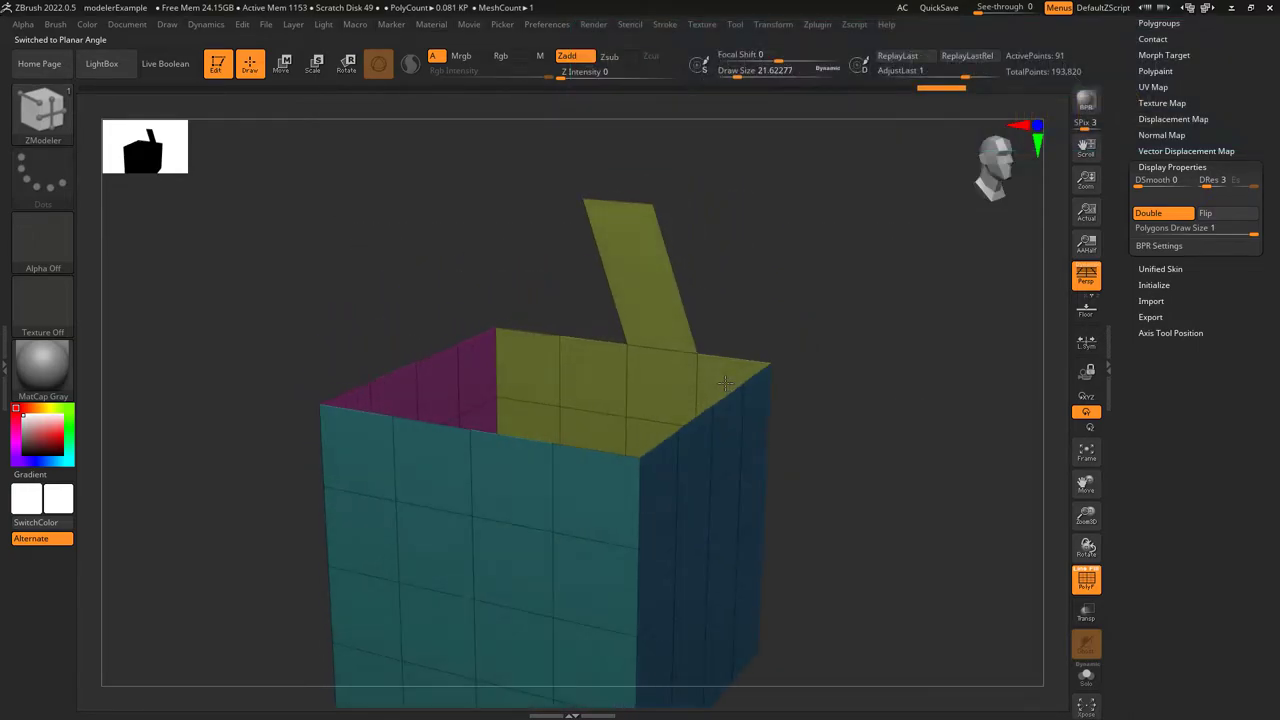
key("ctrl+z")
Try extruding a single back rim edge of the open box with the direction switched to perpendicular
left_click_drag(672, 349, 682, 296)
left_click_drag(699, 236, 726, 235)
key("shift")
key("shift")
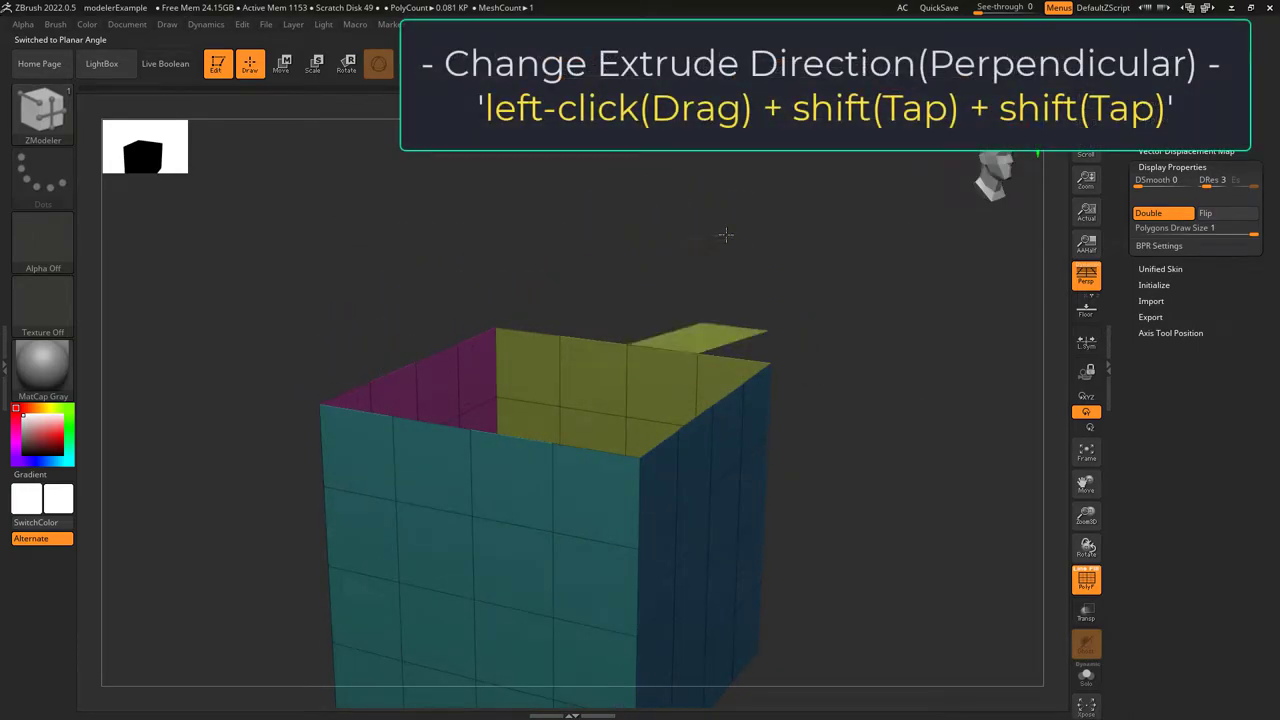
left_click_drag(714, 310, 668, 408)
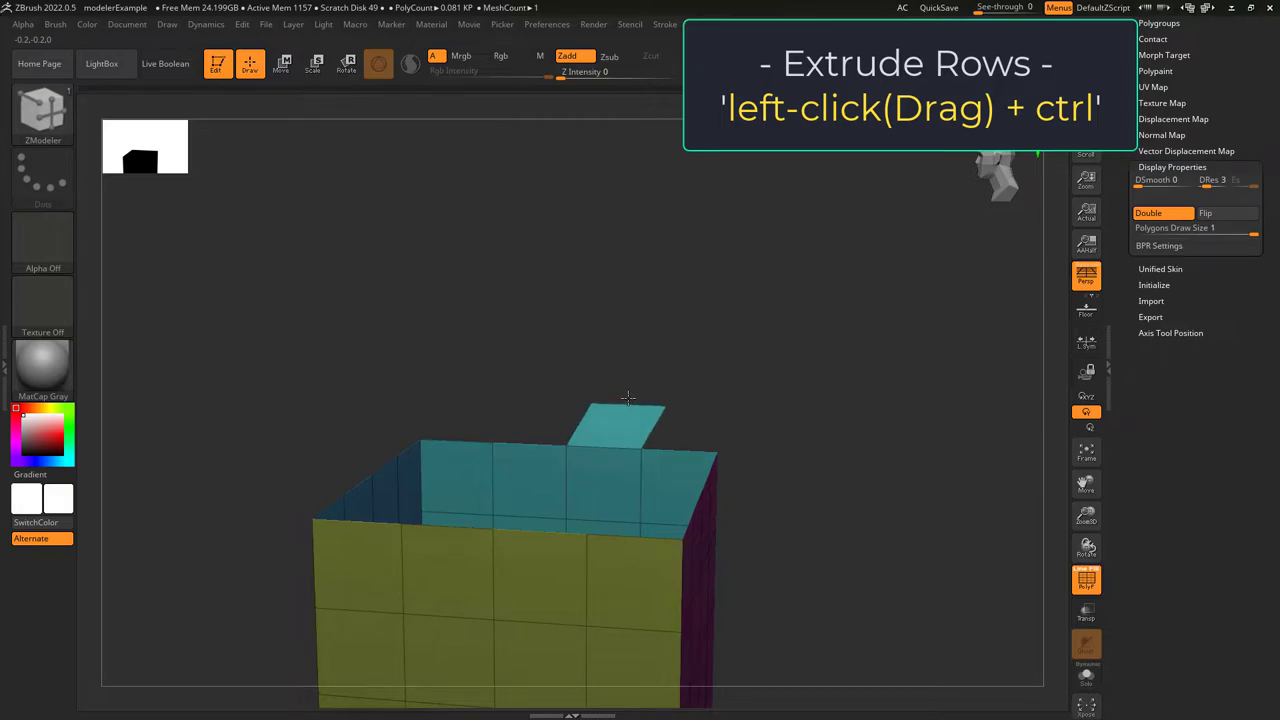
Try extruding a back rim edge of the open box in multiple rows, varying the first row's length and undoing the attempts
left_click_drag(781, 237, 850, 168, "ctrl")
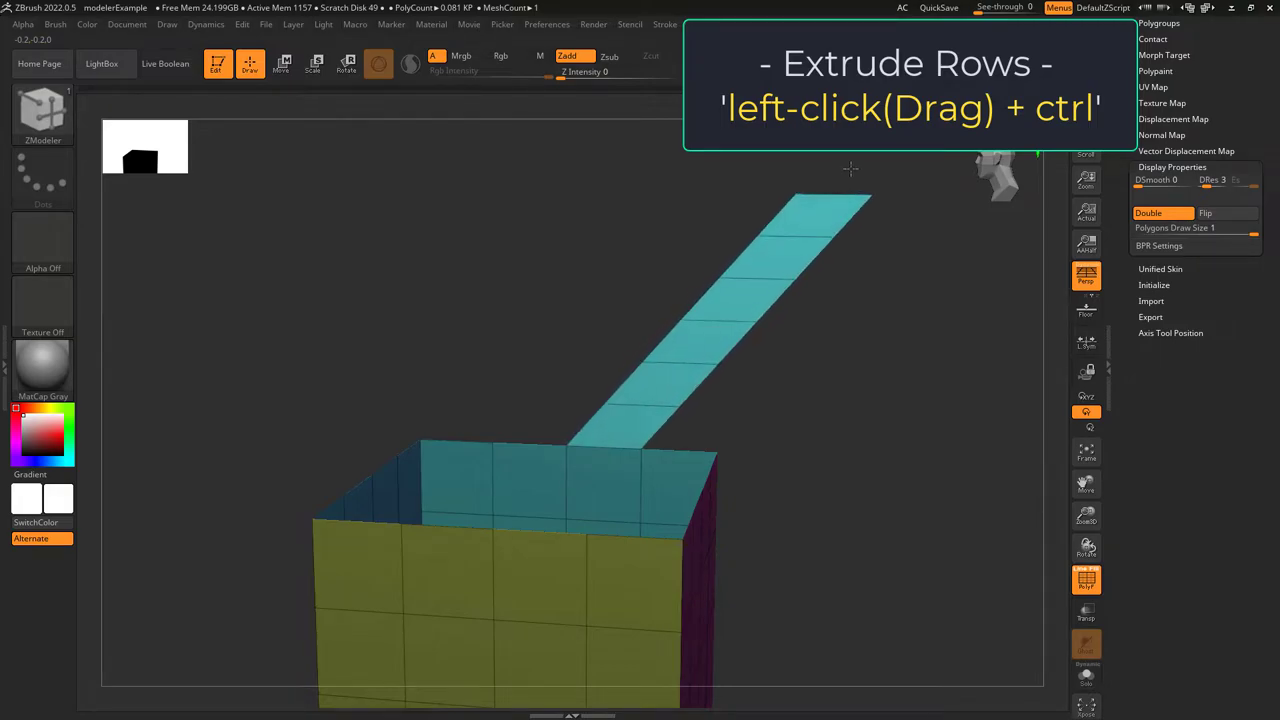
key("ctrl+z")
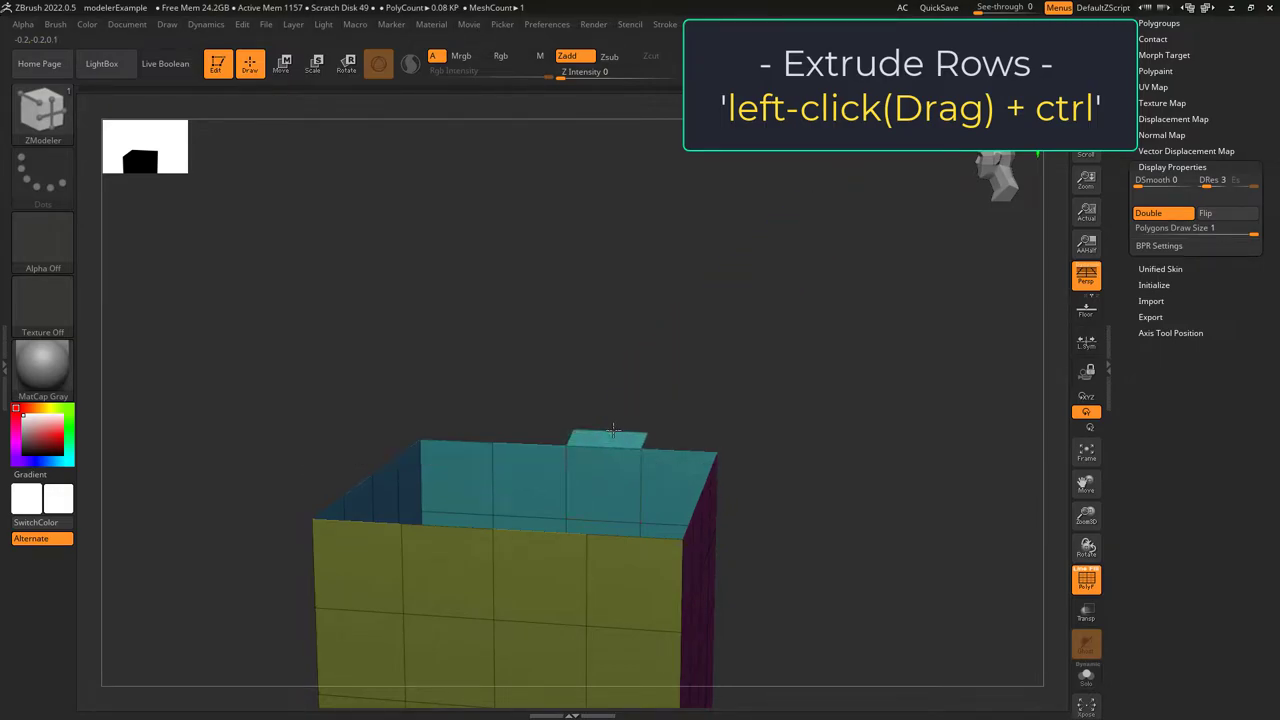
left_click_drag(669, 367, 847, 186, "ctrl")
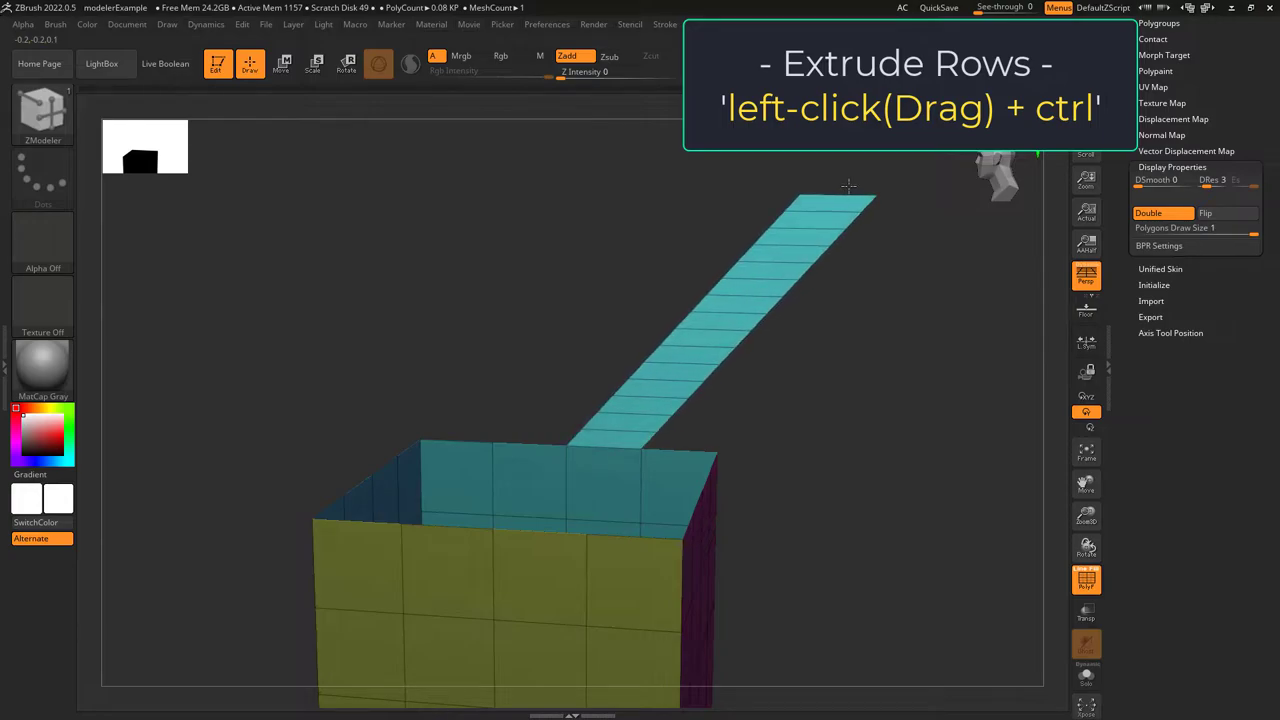
key("ctrl+z")
left_click_drag(599, 447, 848, 172, "ctrl")
key("ctrl+z")
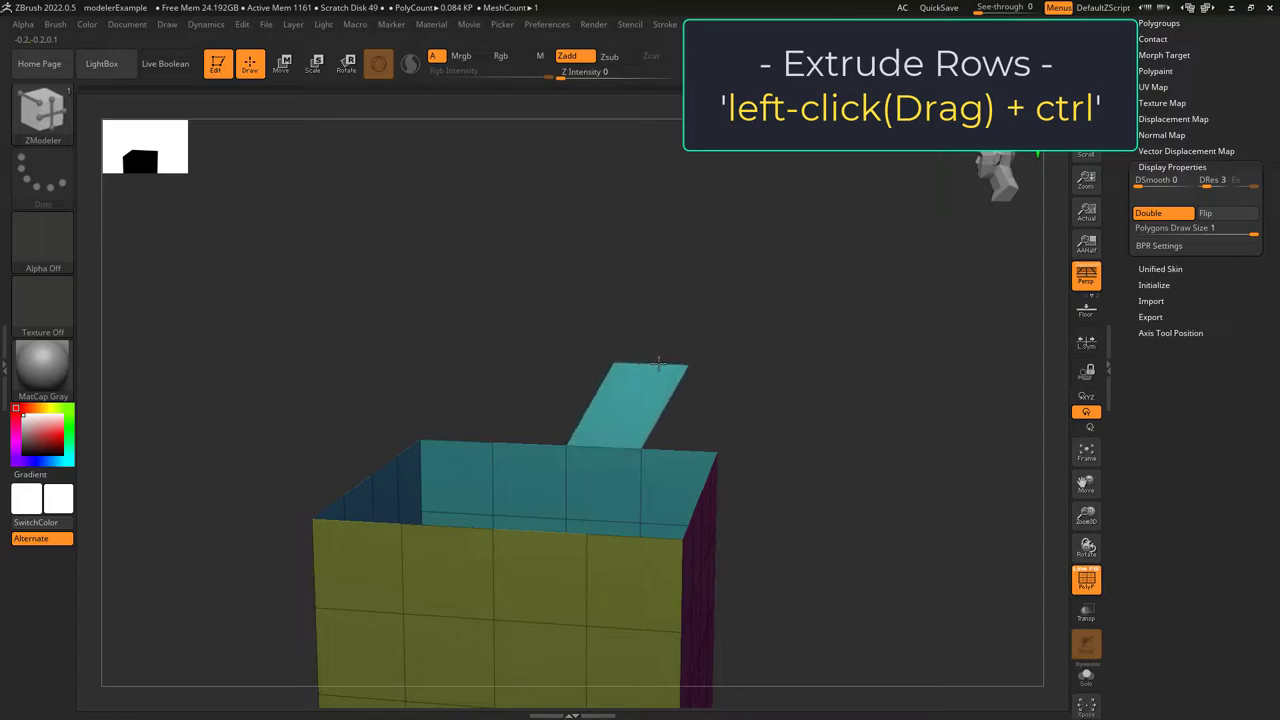
left_click_drag(658, 364, 943, 113, "ctrl")
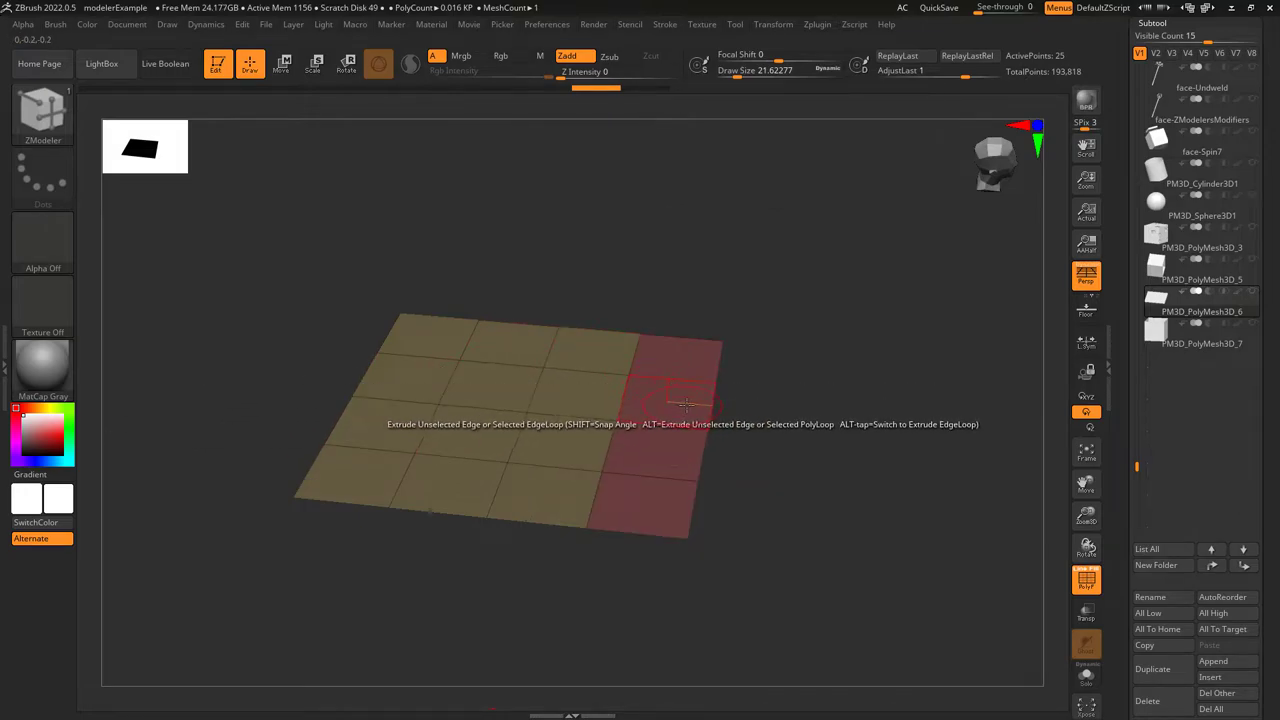
Try Extrude with the Edge/EdgeLoop target on the plane's red side and back edges, undoing each extrusion
left_click_drag(712, 408, 893, 462)
key("ctrl+z")
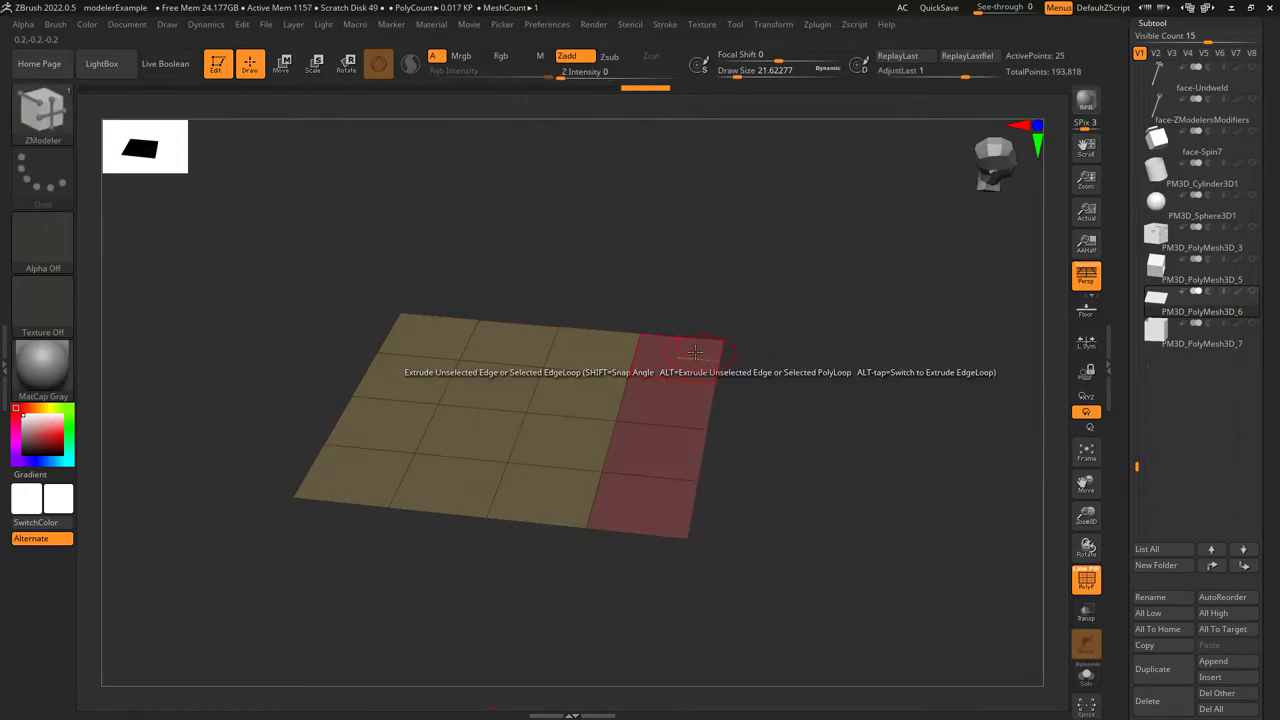
left_click_drag(682, 337, 697, 217)
key("ctrl+z")
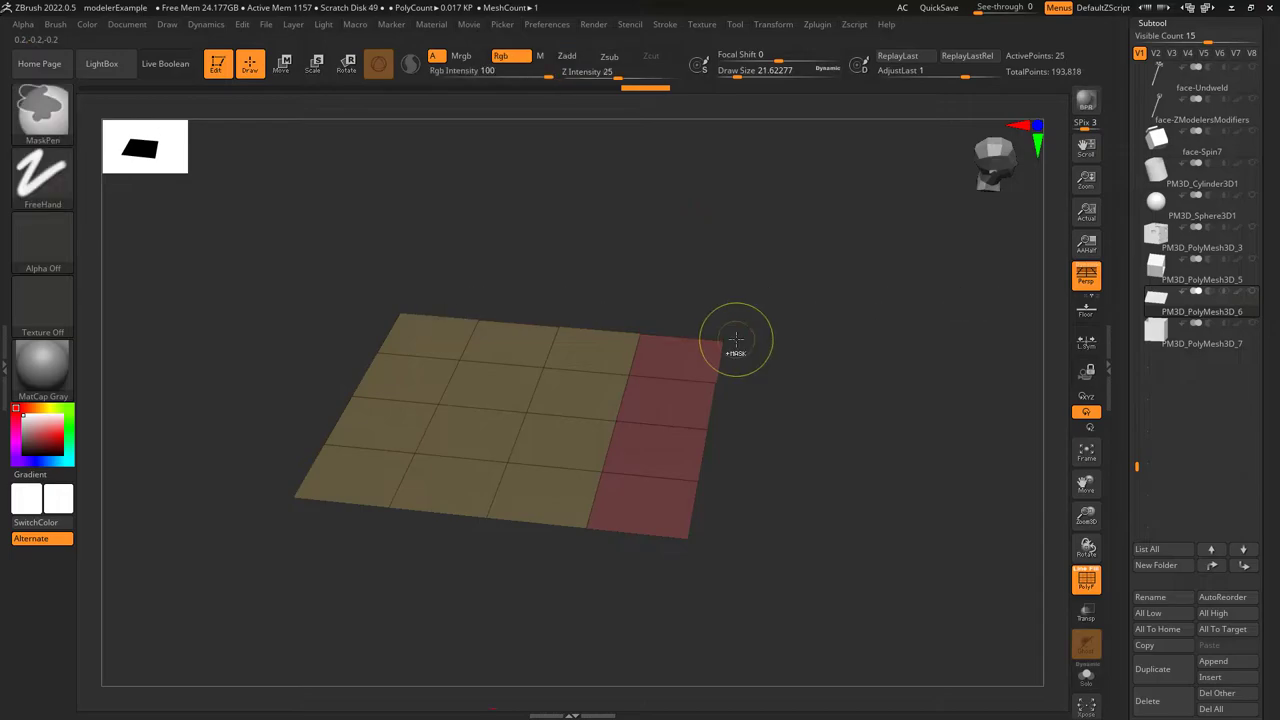
Set the Extrude target to EdgeLoop and try it on the plane's border edge loops, undoing the extrusion
key("space")
left_click(690, 450)
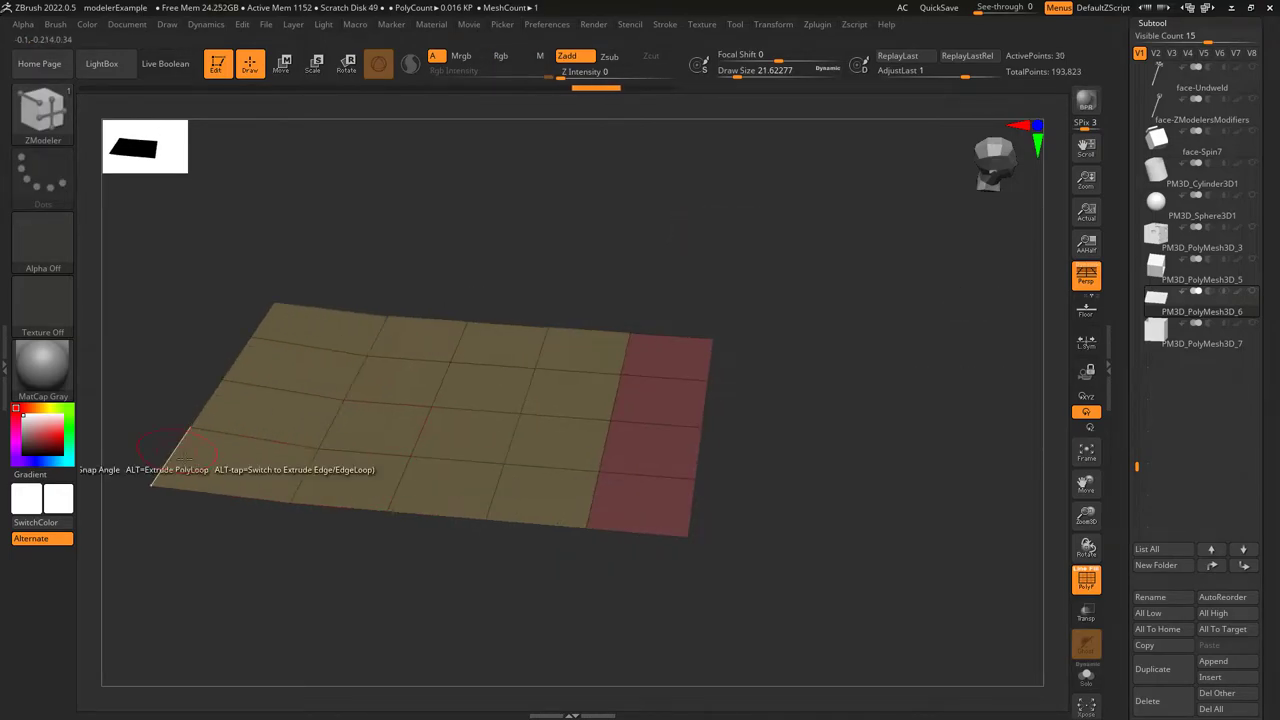
left_click_drag(616, 532, 609, 704)
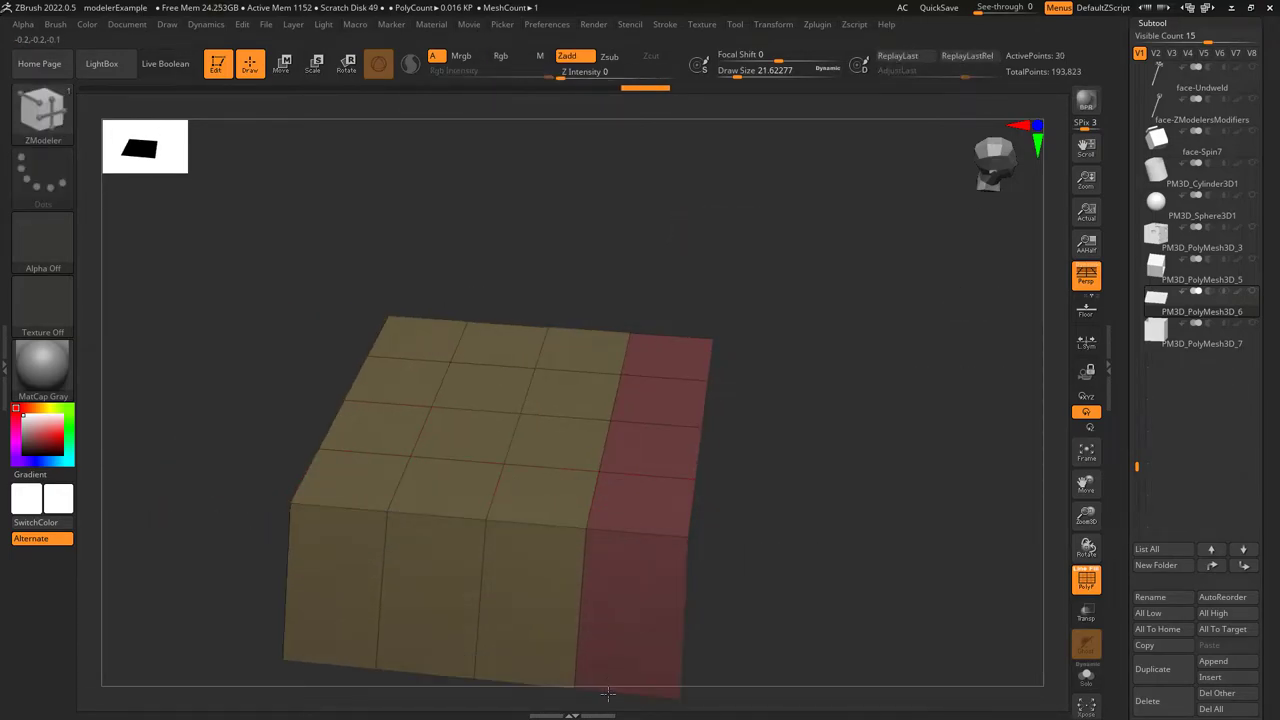
key("ctrl+z")
Try Extrude with the Polyloop target on the plane's red side edge, undoing the extrusion
key("space")
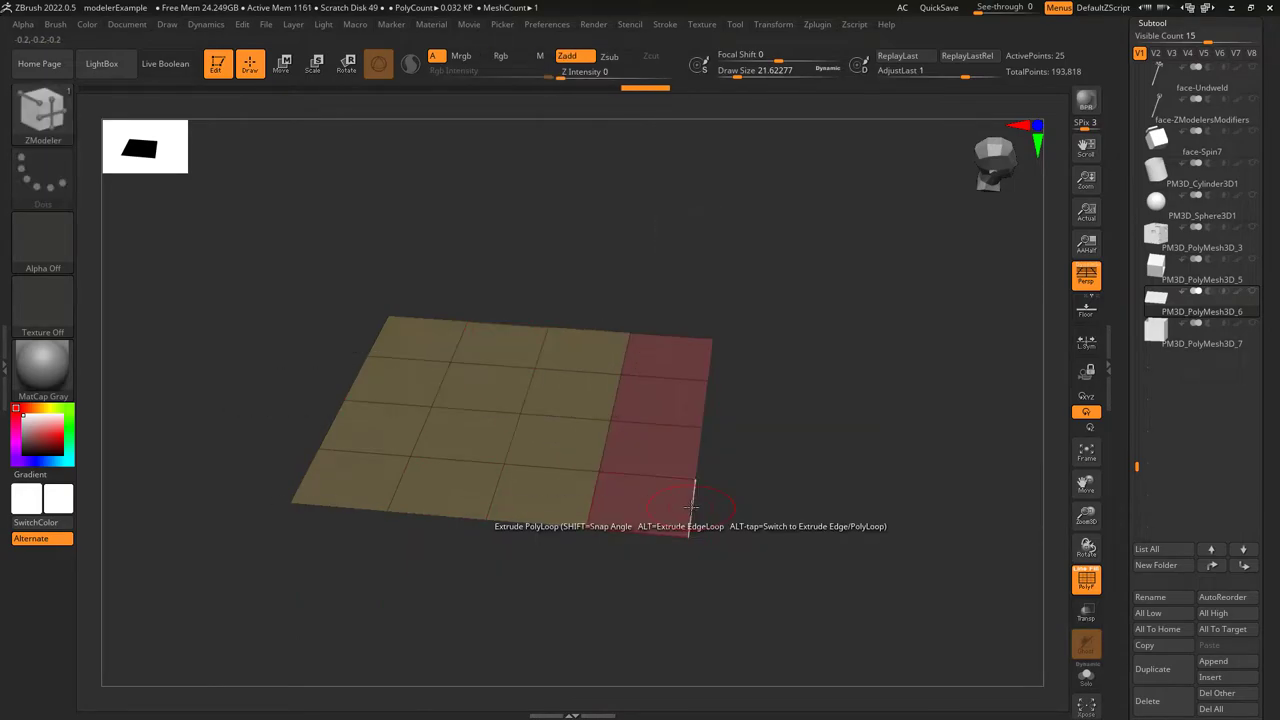
left_click_drag(691, 512, 808, 609)
key("ctrl+z")
Set the Extrude target to Mesh Border and try it from the plane's red side edge, undoing the extrusion
key("space")
left_click(663, 463)
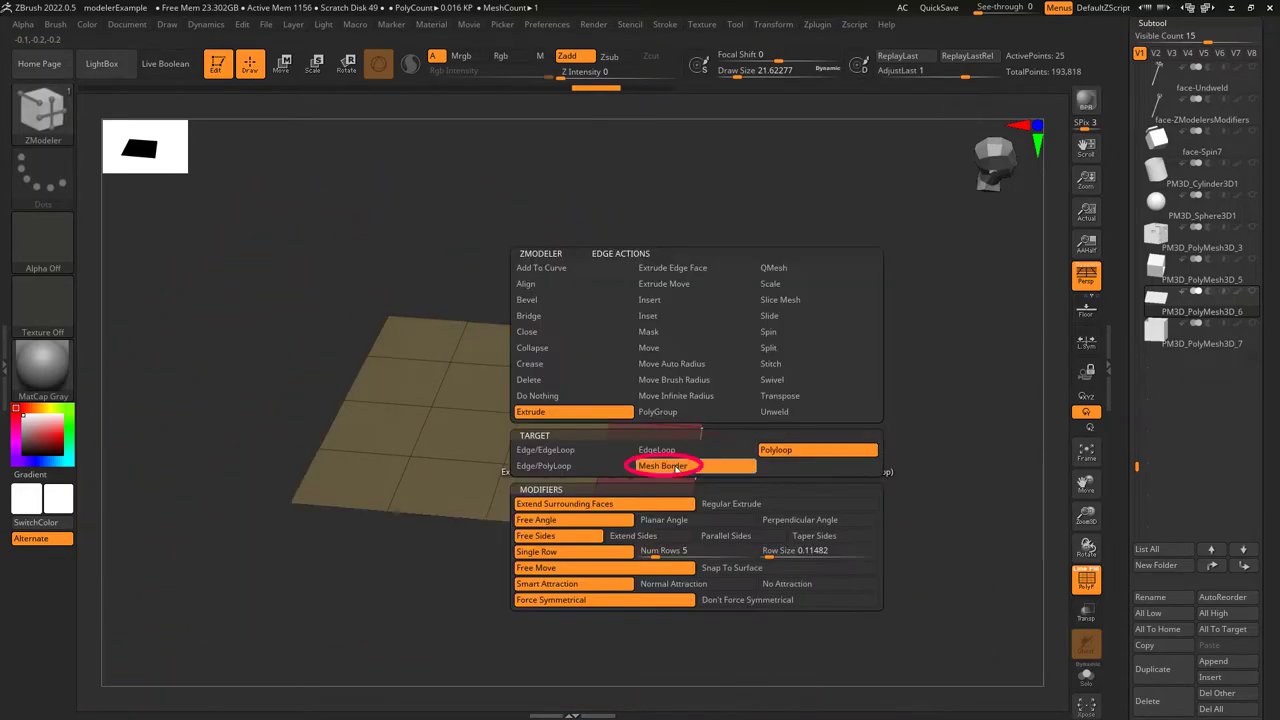
left_click_drag(700, 453, 803, 372)
key("ctrl+z")
Try Extrude with the Edge/EdgeLoop target on the plane's red edges, switching between single-edge and EdgeLoop extrusion
key("space")
left_click(567, 451)
left_click_drag(698, 336, 700, 180)
key("alt")
left_click_drag(698, 458, 887, 473)
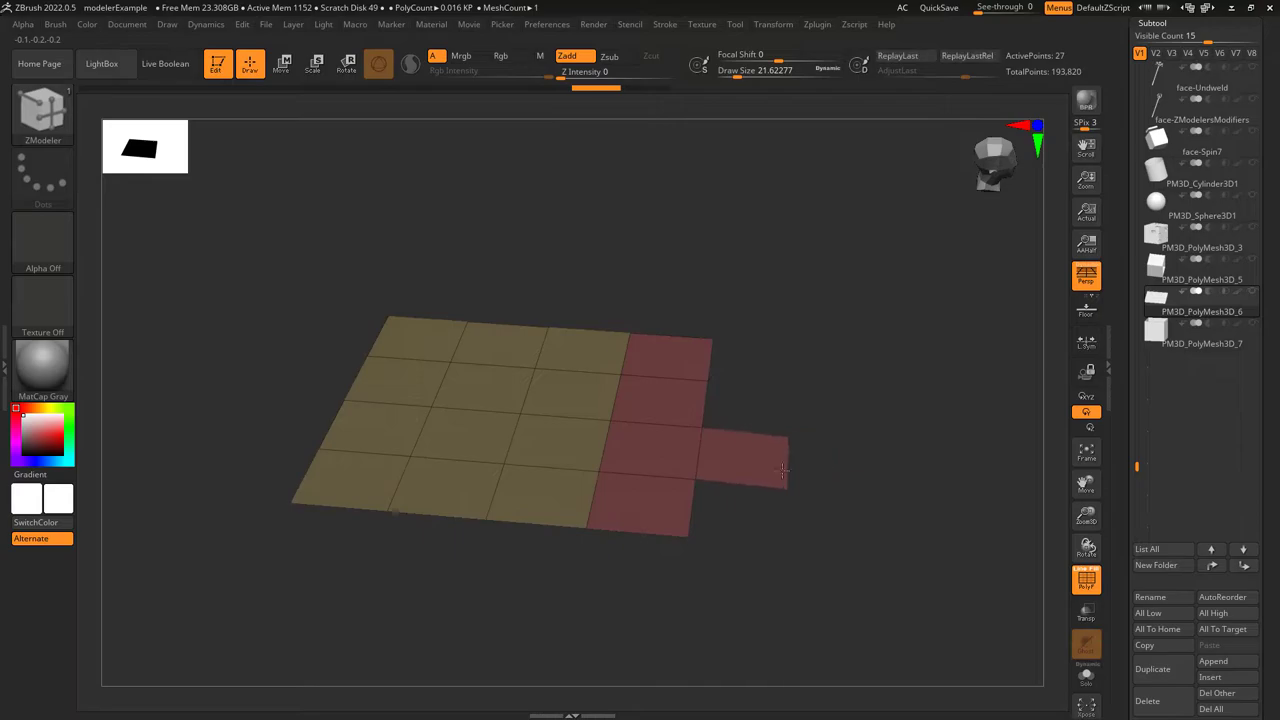
key("alt")
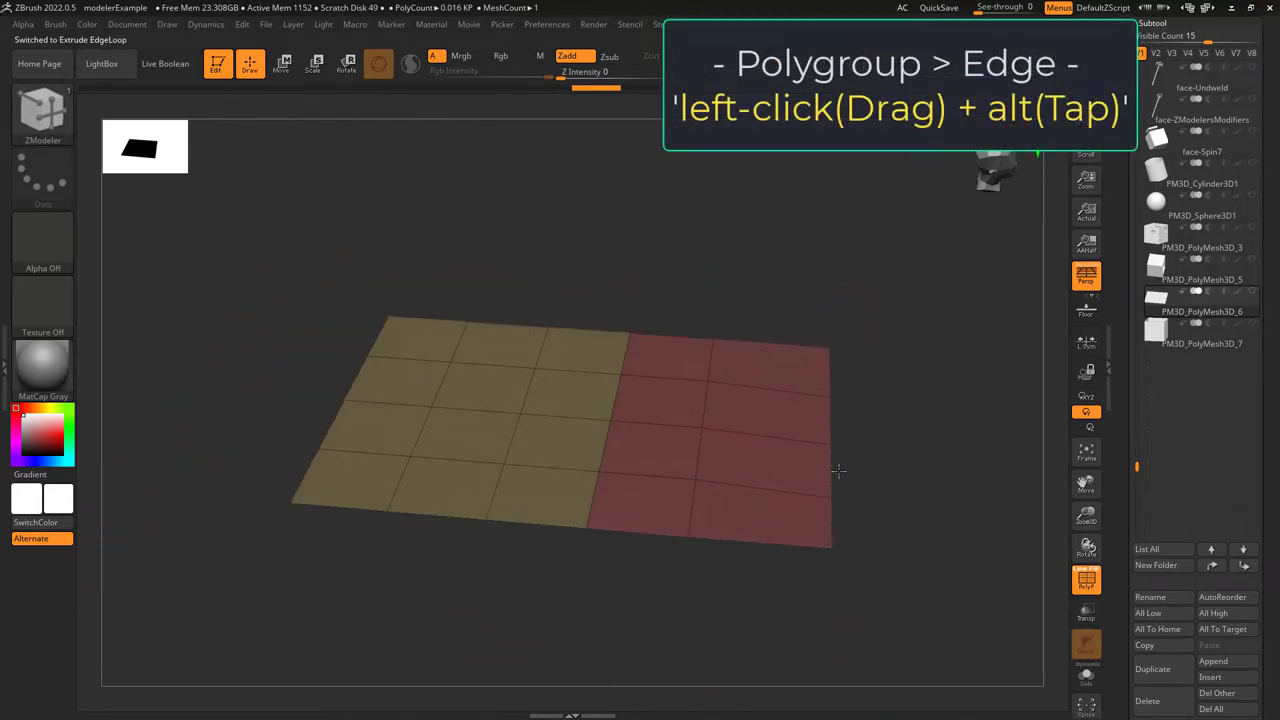
left_click_drag(700, 466, 797, 466)
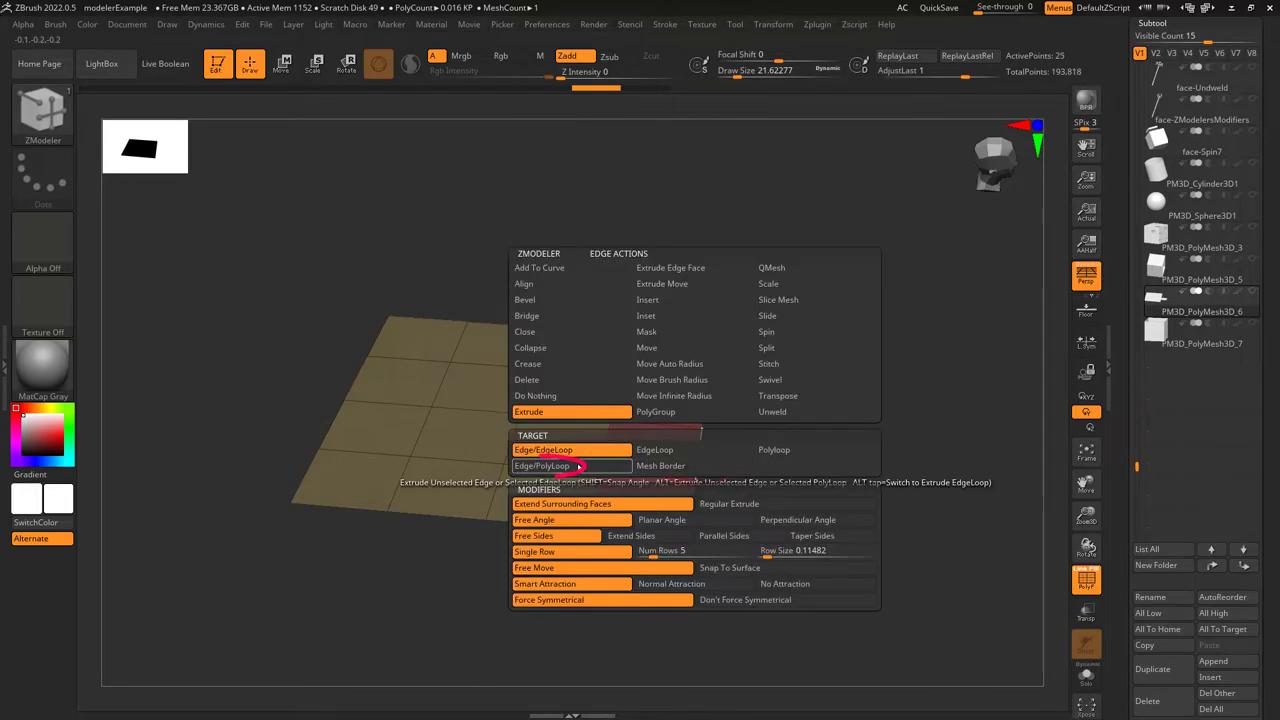
Set the Extrude target to Edge/PolyLoop and try it on the plane's red side edge, switching modes during the extrusion
left_click(526, 463)
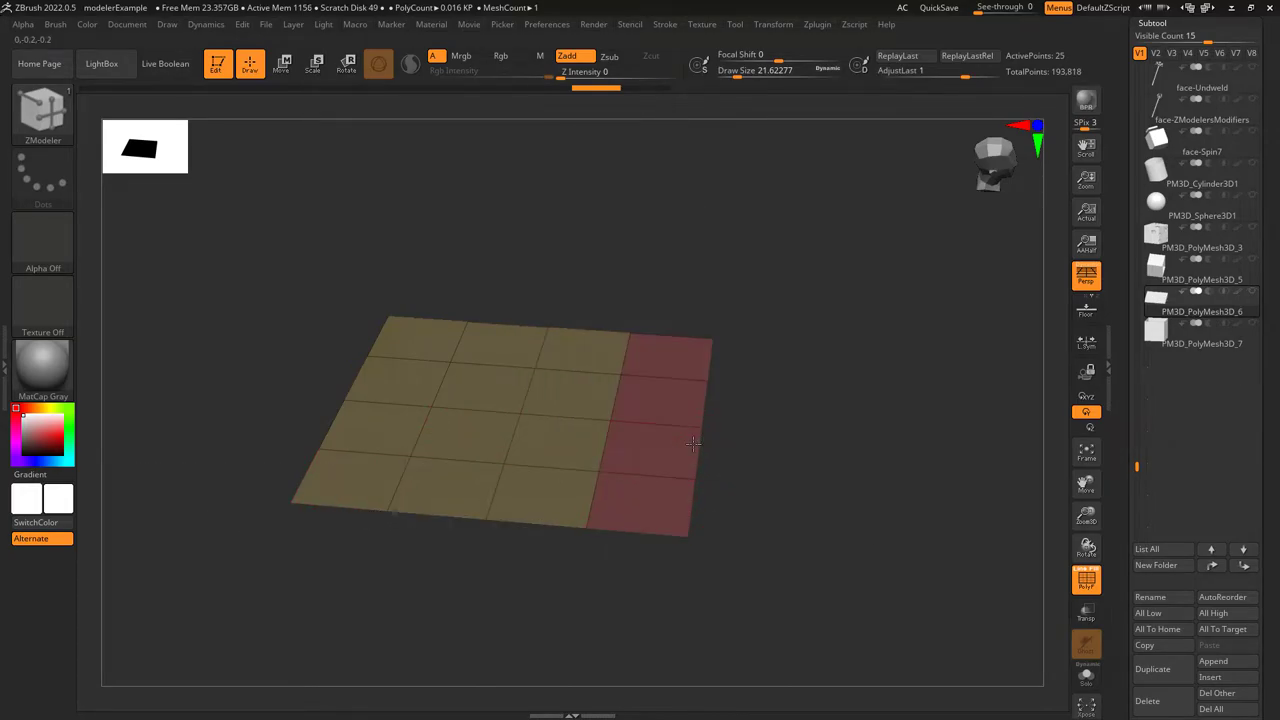
left_click_drag(699, 447, 829, 460)
key("shift")
key("shift")
Set the Extrude target to Edge/EdgeLoop and try extruding the open box's rim, switching the extrusion mode
key("space")
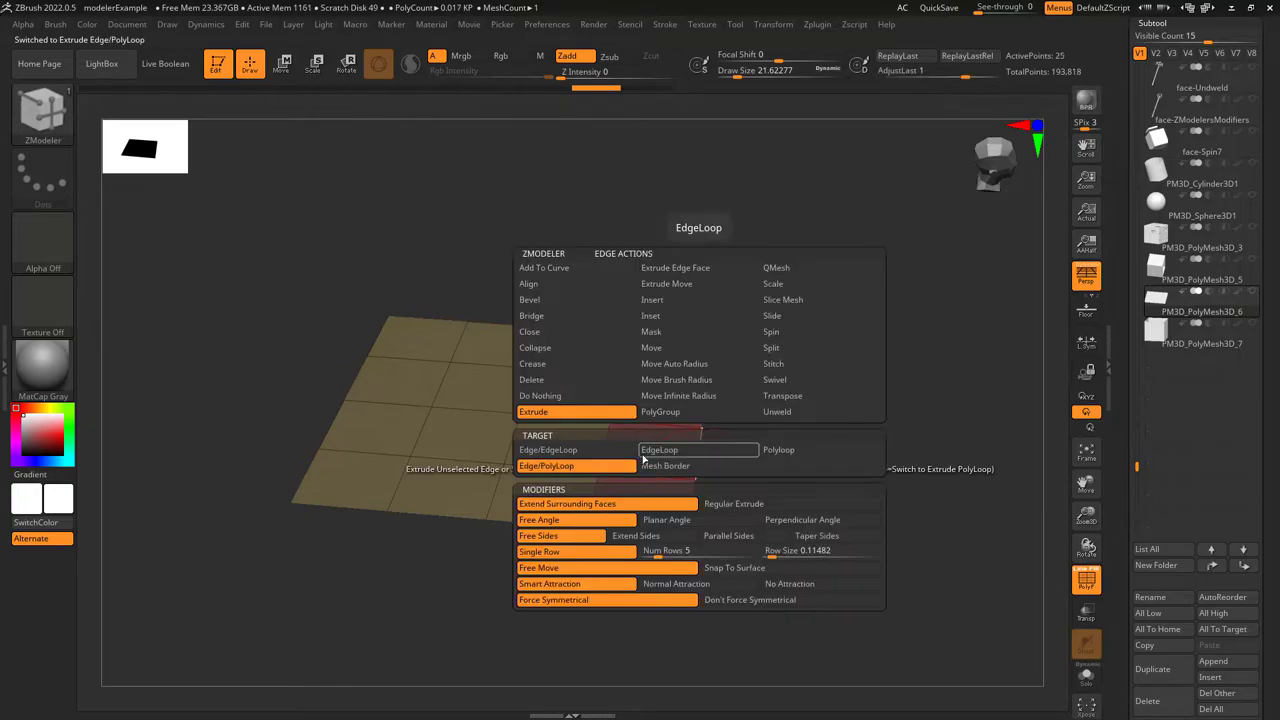
left_click(548, 450)
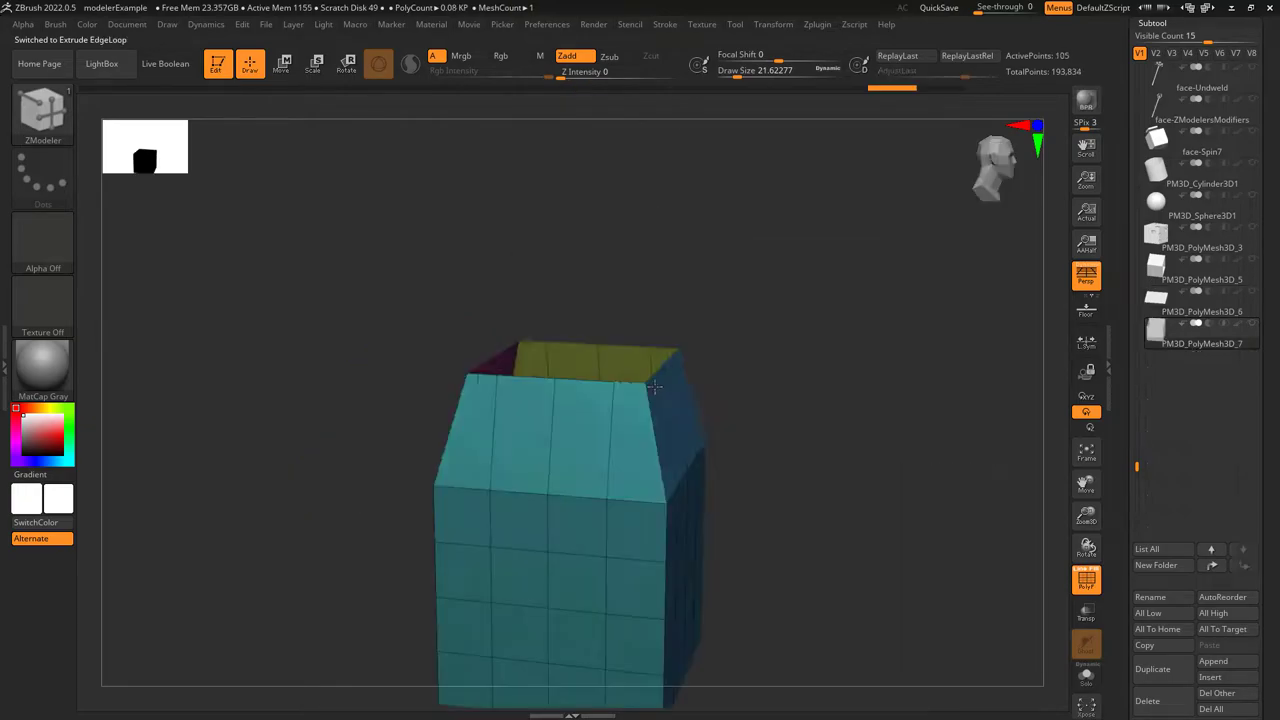
left_click_drag(560, 470, 437, 366)
key("shift")
key("shift")
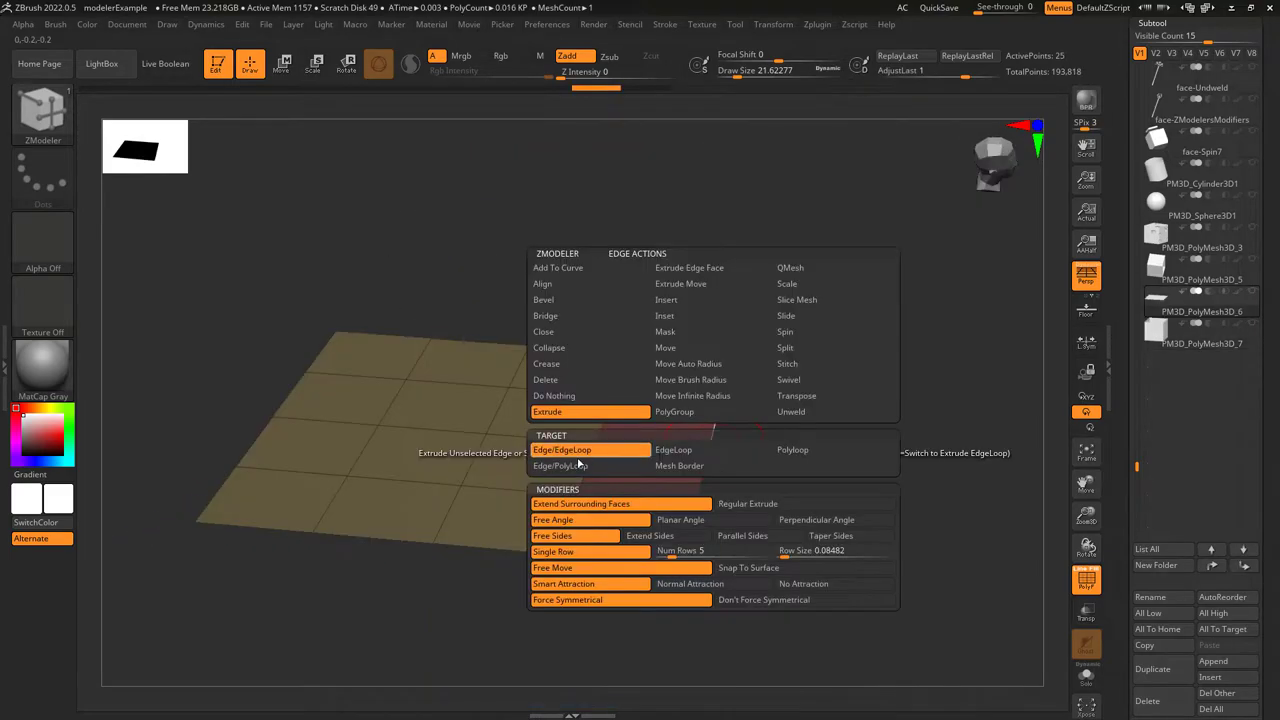
Try the Extend Surrounding Faces and Regular Extrude modifiers on the plane's red side and back edges
left_click(580, 505)
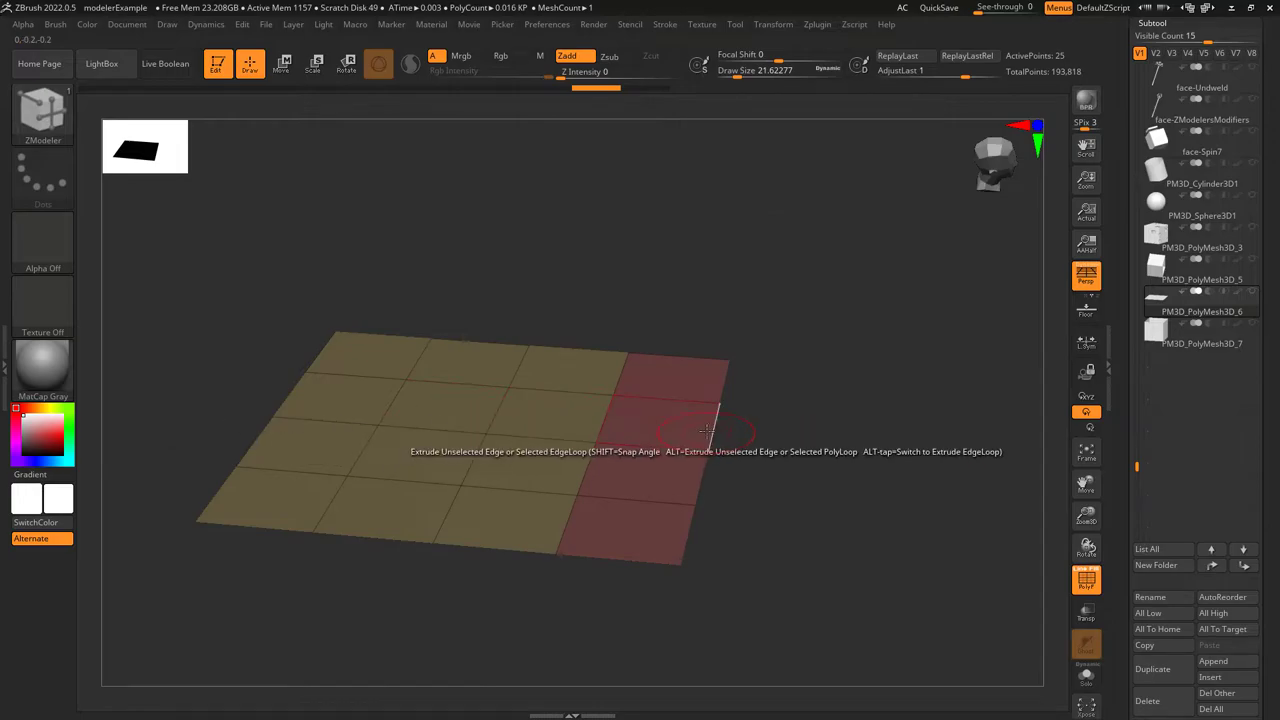
left_click_drag(715, 425, 866, 488)
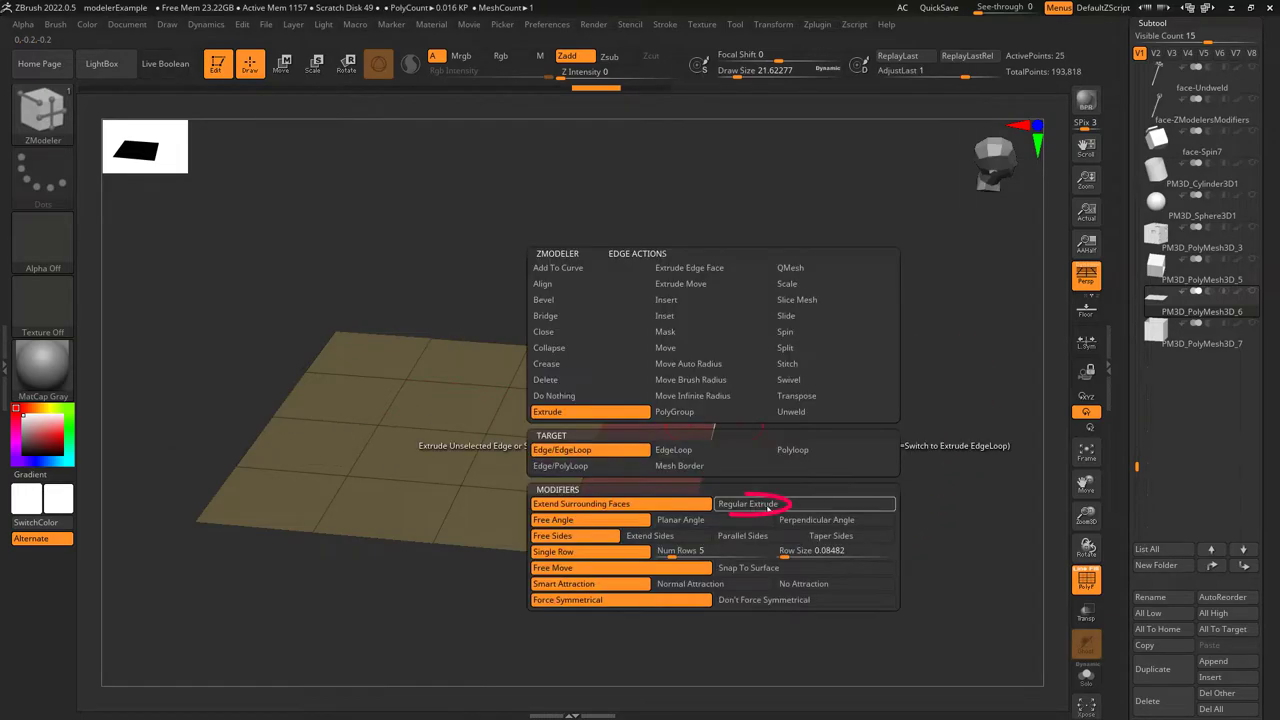
left_click(769, 505)
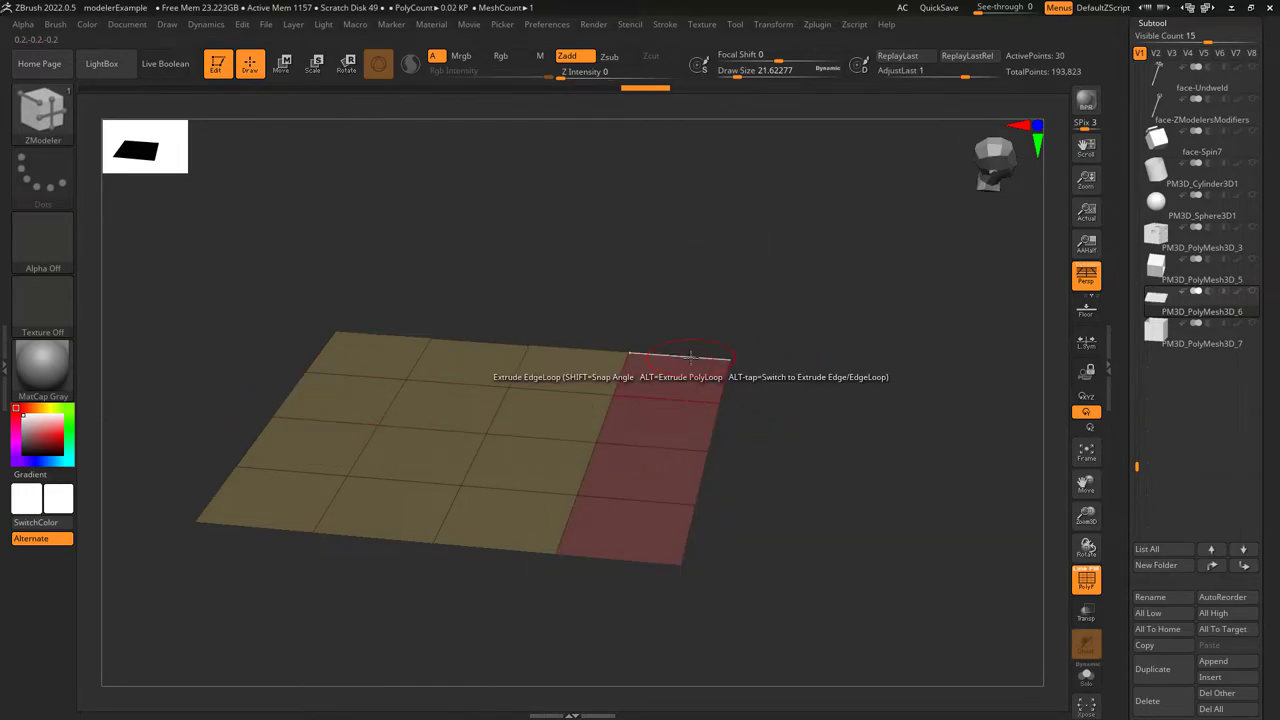
left_click_drag(690, 357, 851, 237)
Try Extrude with the EdgeLoop target and Free Angle on the plane's red side edges
left_click_drag(814, 355, 763, 339)
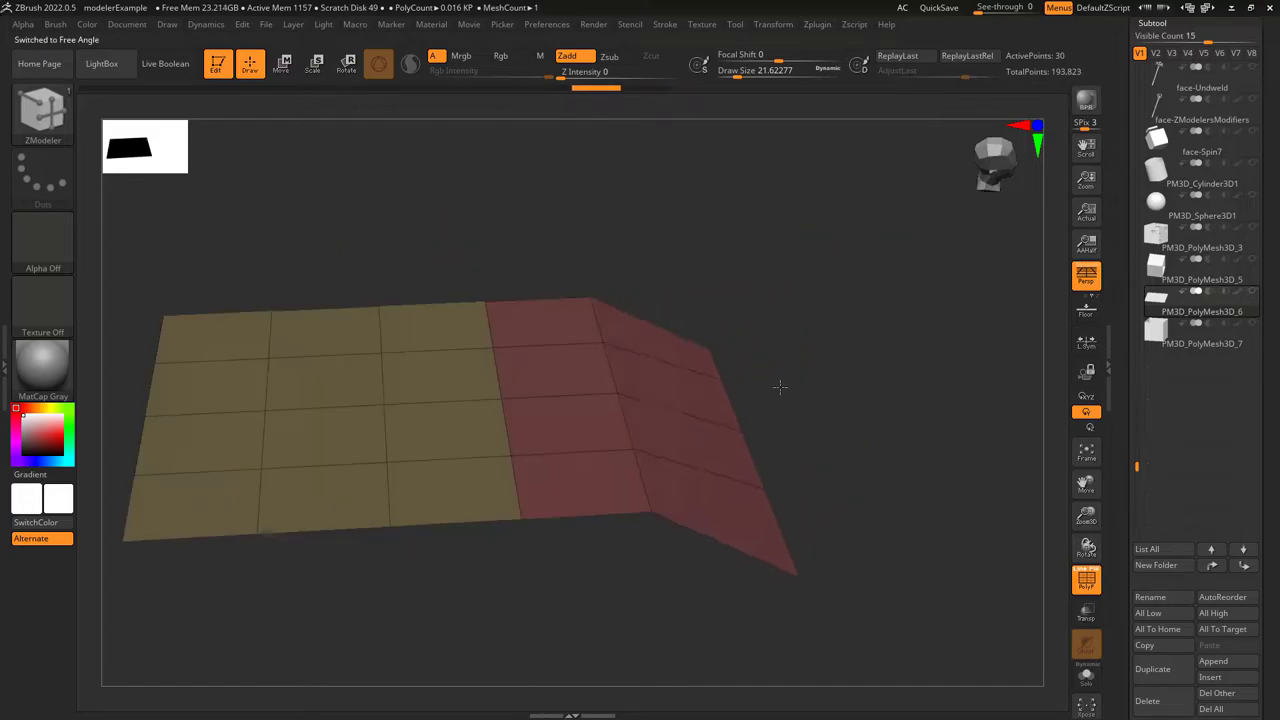
left_click_drag(812, 313, 789, 489)
key("shift")
key("space")
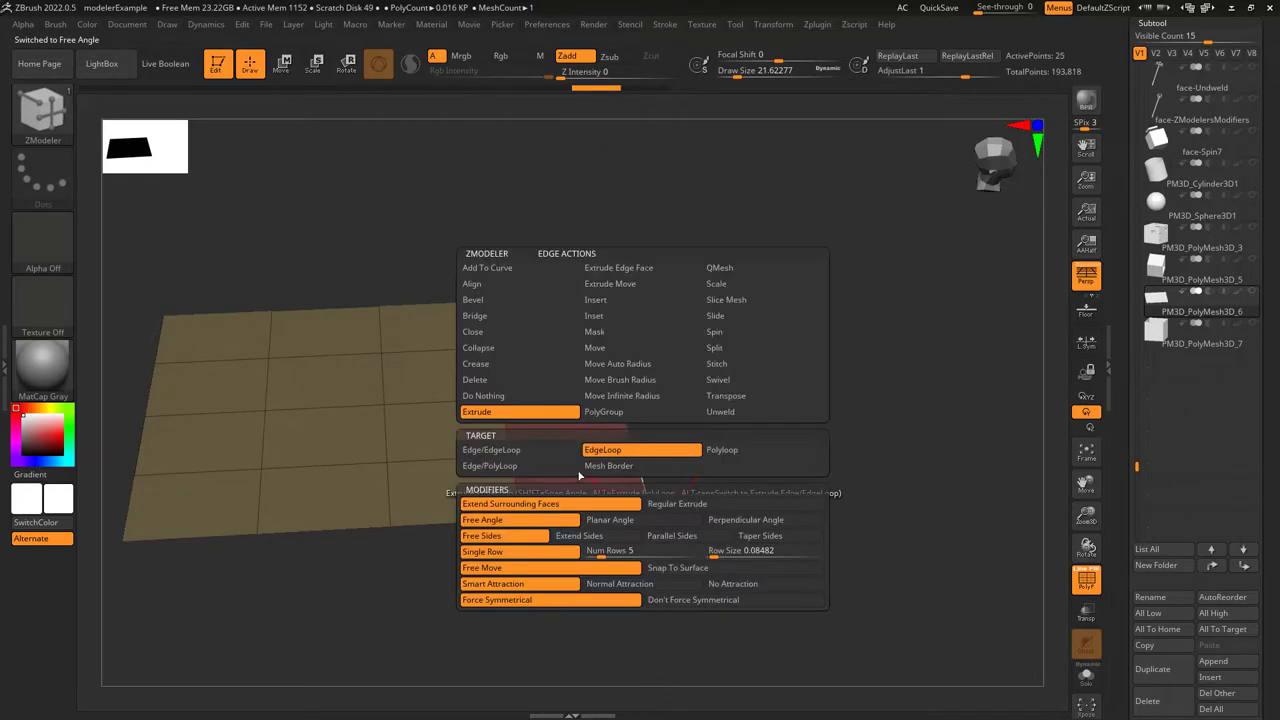
left_click_drag(643, 482, 855, 581)
Set the Extrude angle modifier to Planar Angle and try it on a single red side edge of the plane
key("space")
left_click(614, 518)
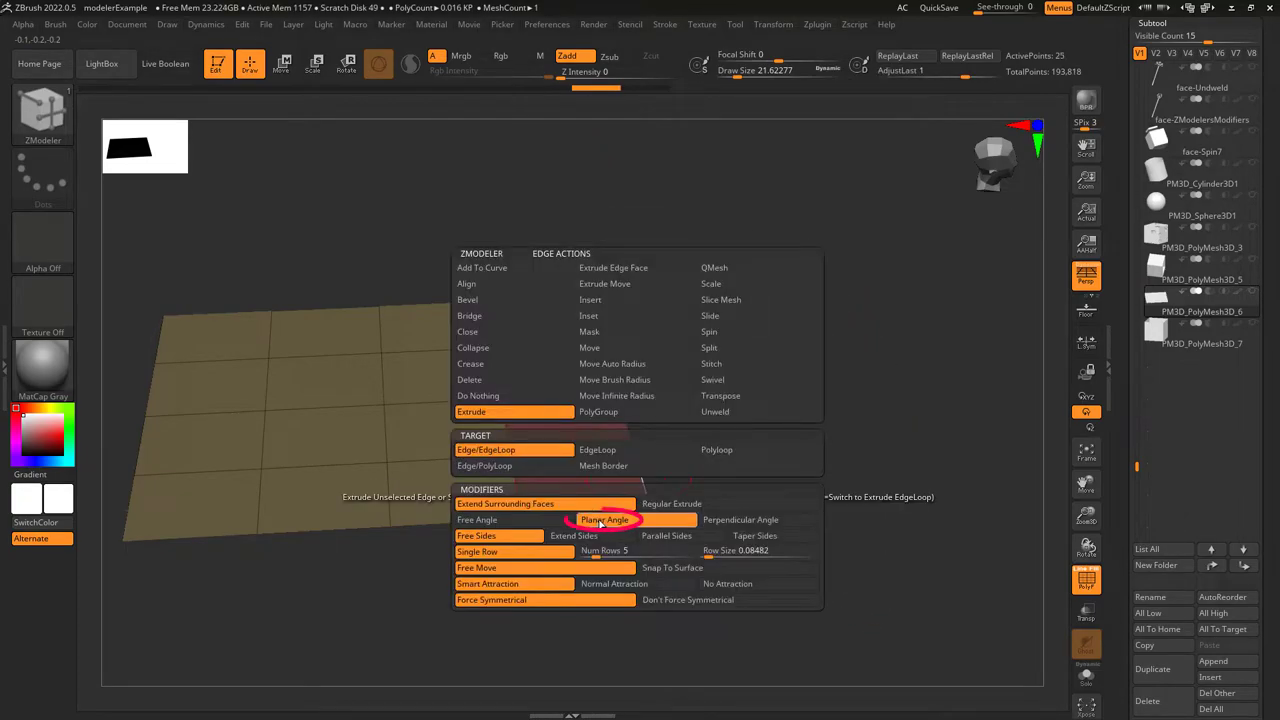
left_click_drag(643, 482, 803, 551)
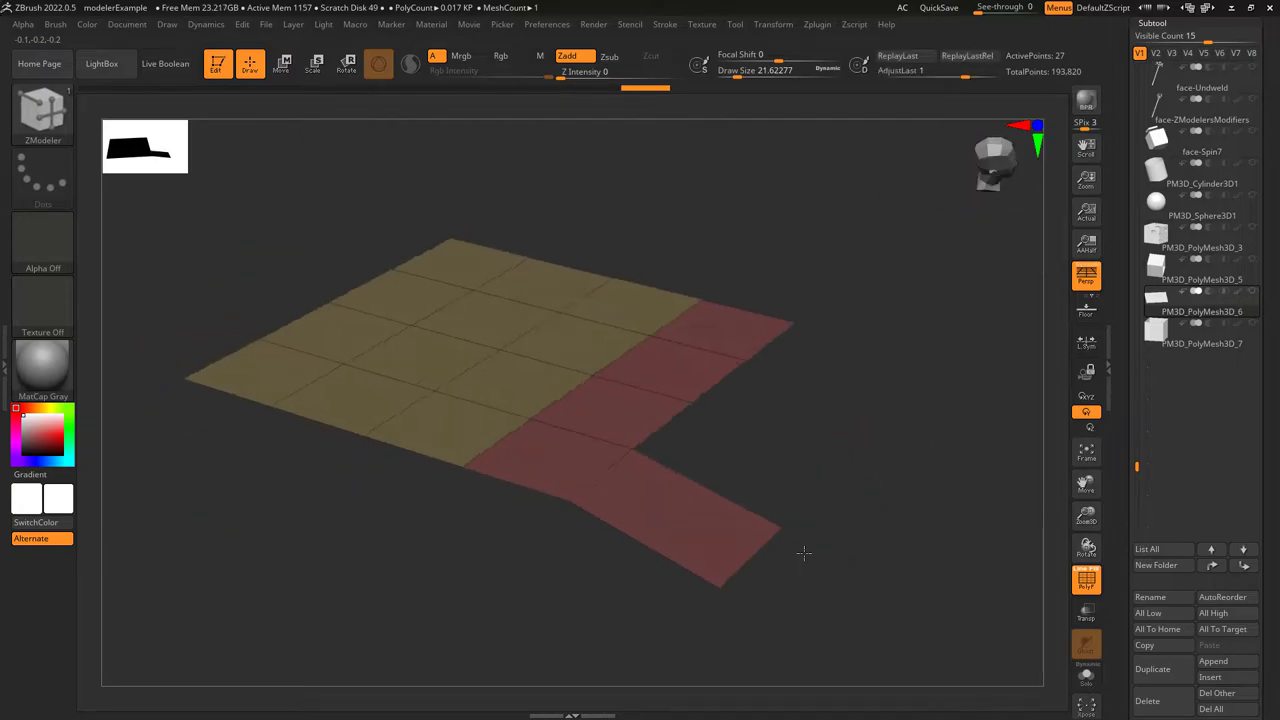
Set the Extrude angle modifier to Perpendicular Angle and try it on a red side edge of the plane
key("space")
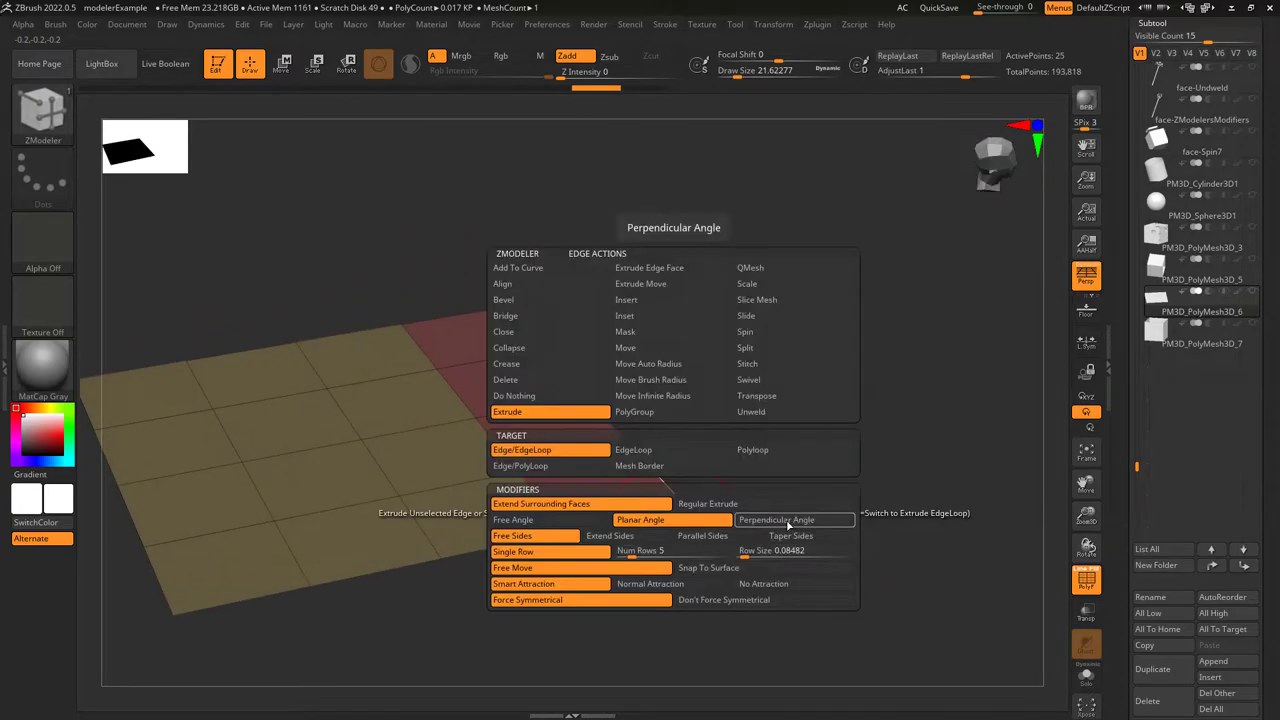
left_click(787, 522)
left_click_drag(662, 482, 751, 486)
Set the angle modifier to Planar Angle with Free Sides, try extruding the plane's red side edges, and undo the extrusions
key("space")
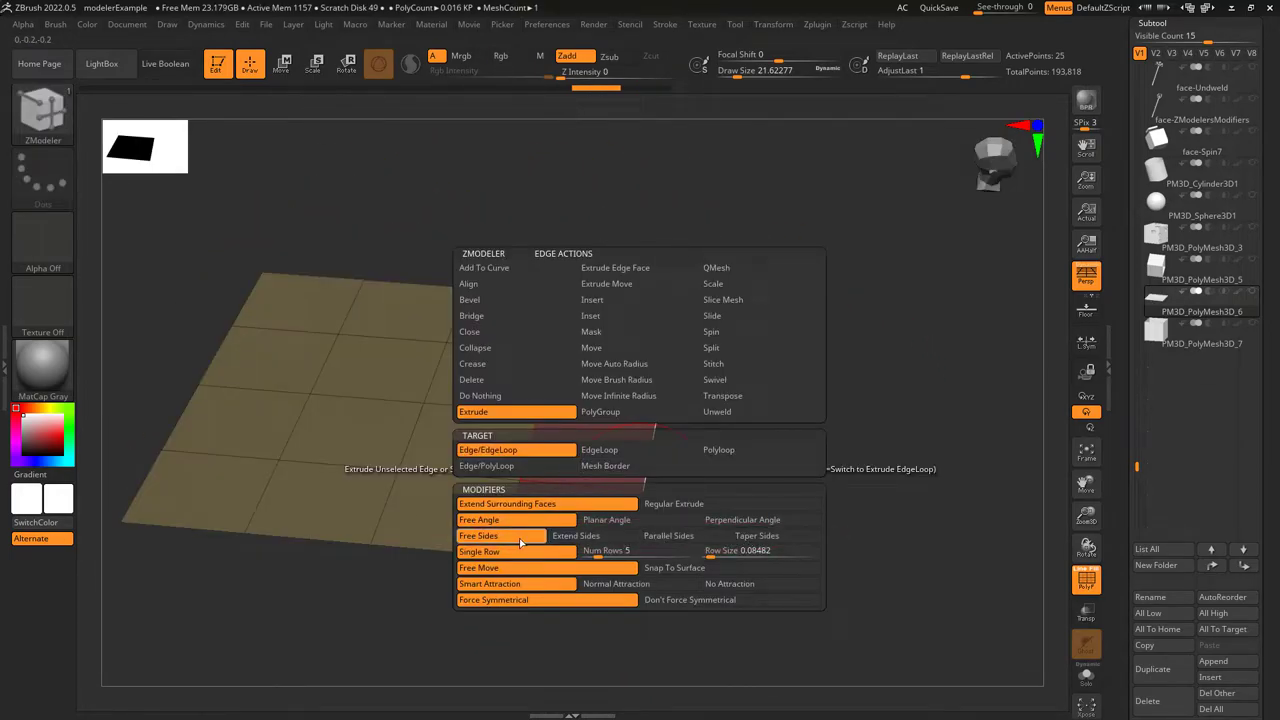
left_click(608, 520)
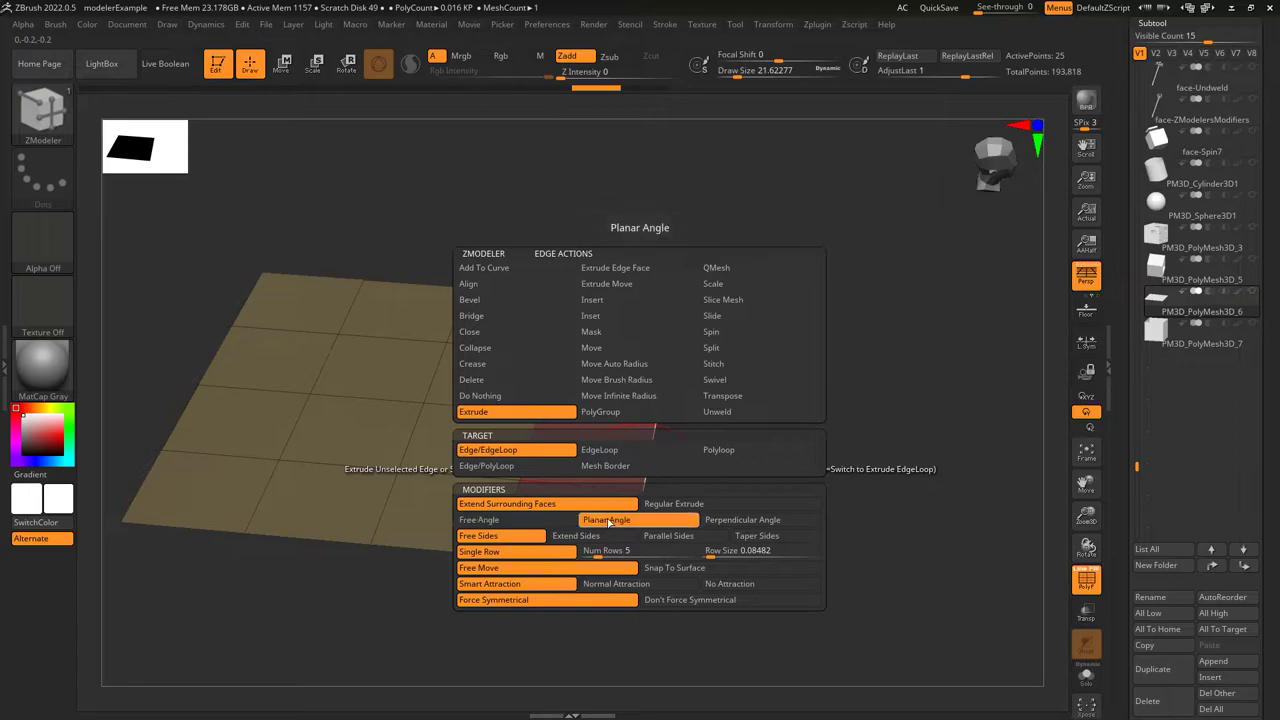
left_click_drag(712, 474, 784, 567)
left_click_drag(786, 323, 792, 486)
key("ctrl+z")
left_click_drag(686, 401, 843, 423)
left_click_drag(675, 460, 784, 567)
key("ctrl+z")
key("ctrl+z")
key("ctrl+z")
Set the Extrude side modifier to Parallel Sides, try it on several red side edges, and undo the extrusions
key("space")
left_click(729, 536)
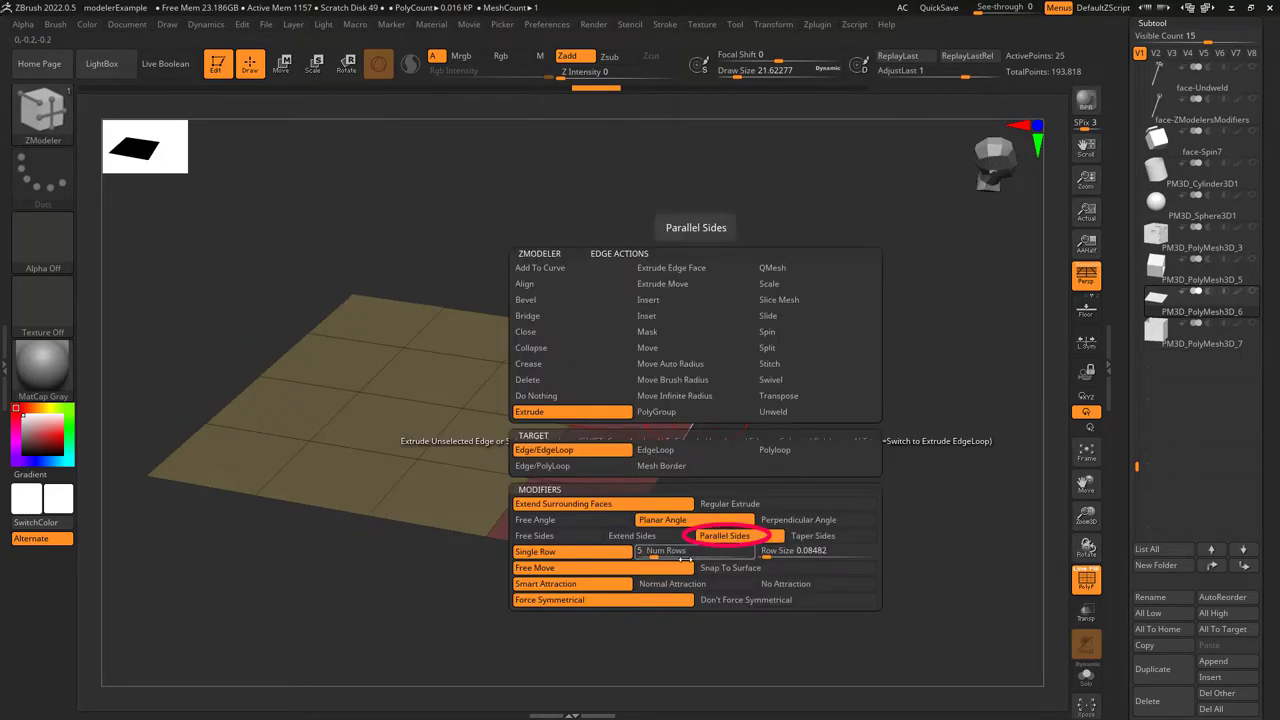
left_click_drag(697, 408, 803, 431)
left_click_drag(666, 466, 780, 484)
left_click_drag(630, 526, 757, 543)
key("ctrl+z")
key("ctrl+z")
key("ctrl+z")
Try the Taper Sides modifier with Planar Angle on the plane's red side edges
key("space")
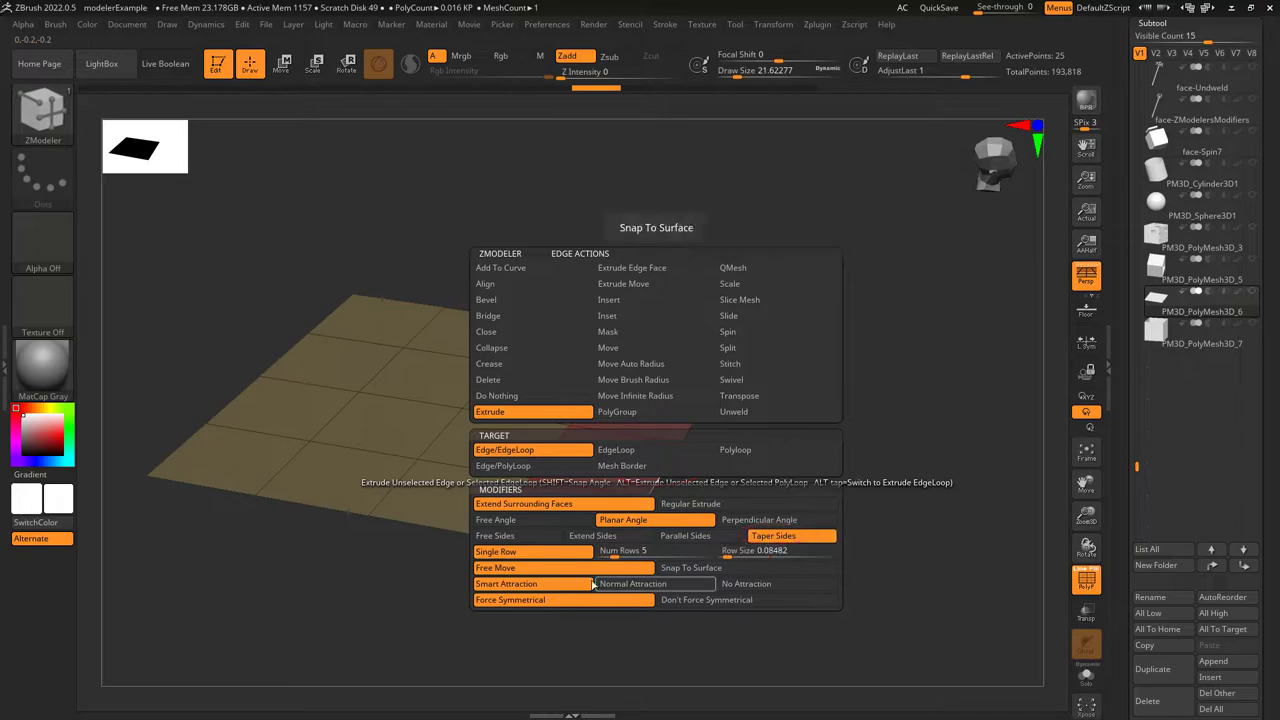
left_click_drag(668, 463, 690, 575)
key("ctrl+z")
left_click_drag(607, 524, 683, 608)
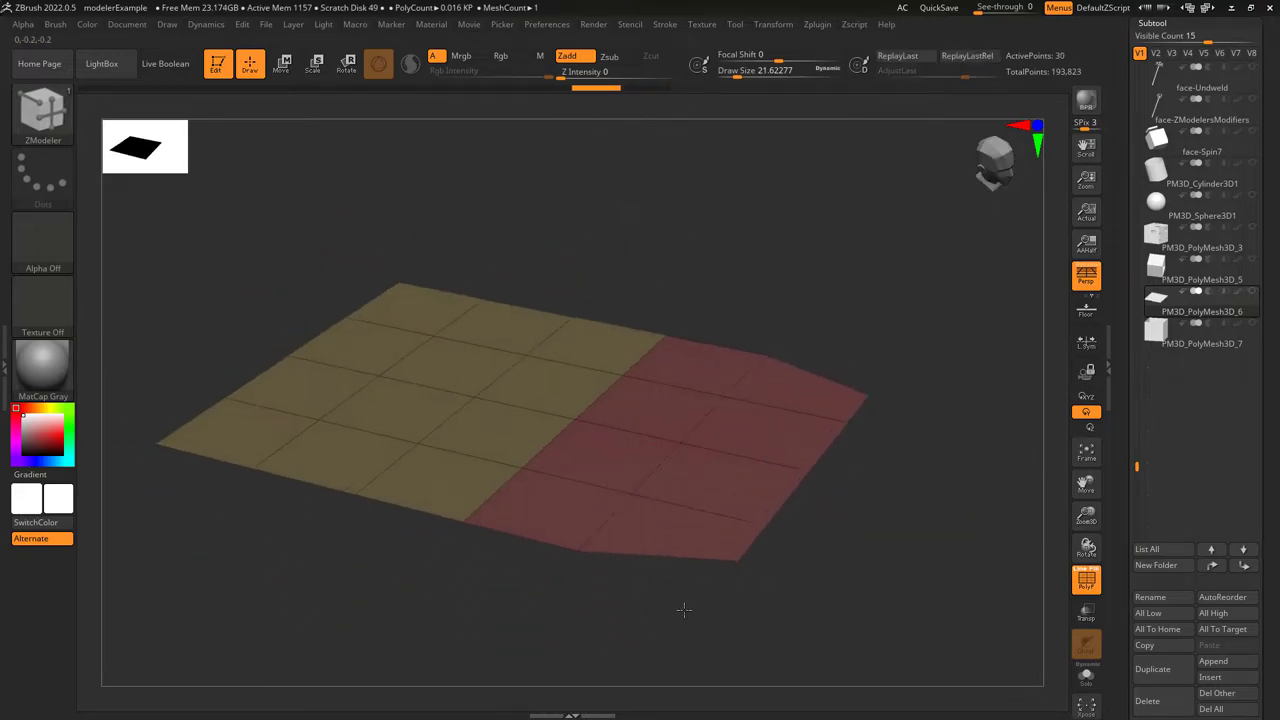
left_click_drag(768, 528, 978, 602)
key("f")
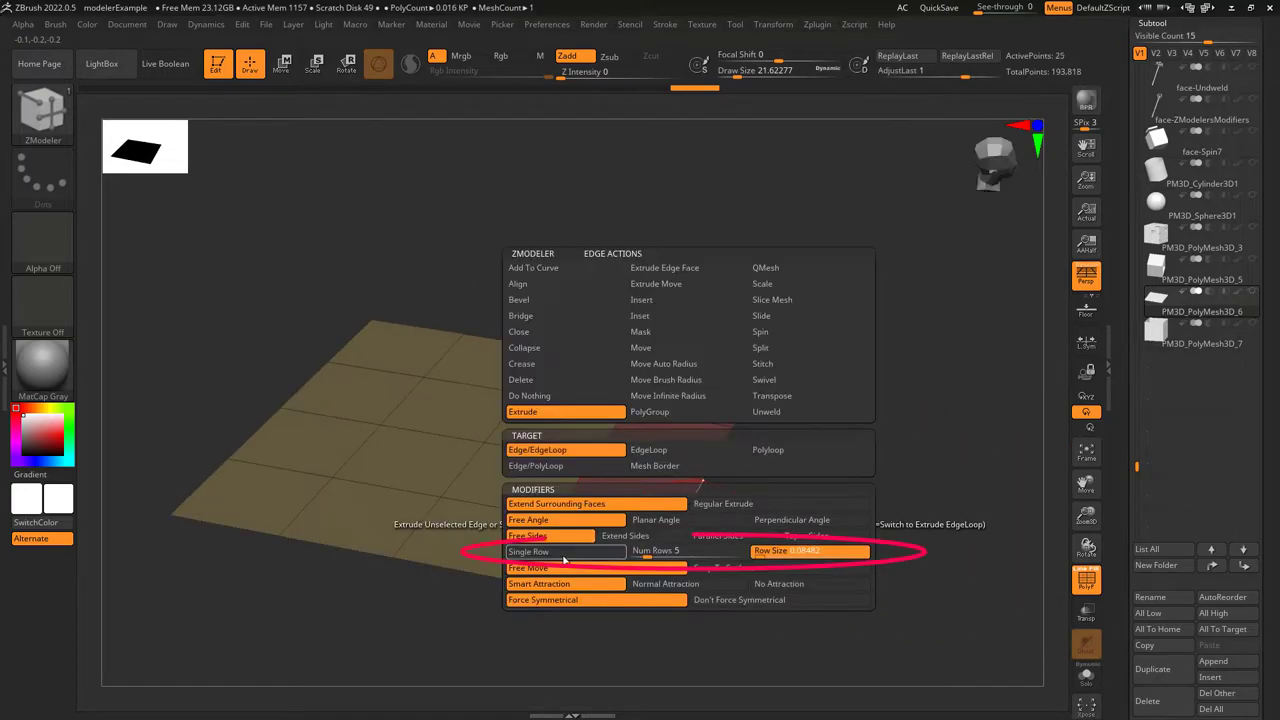
Set the Extrude row modifier to Single Row, try it on one red side edge, and undo the extrusion
left_click(566, 552)
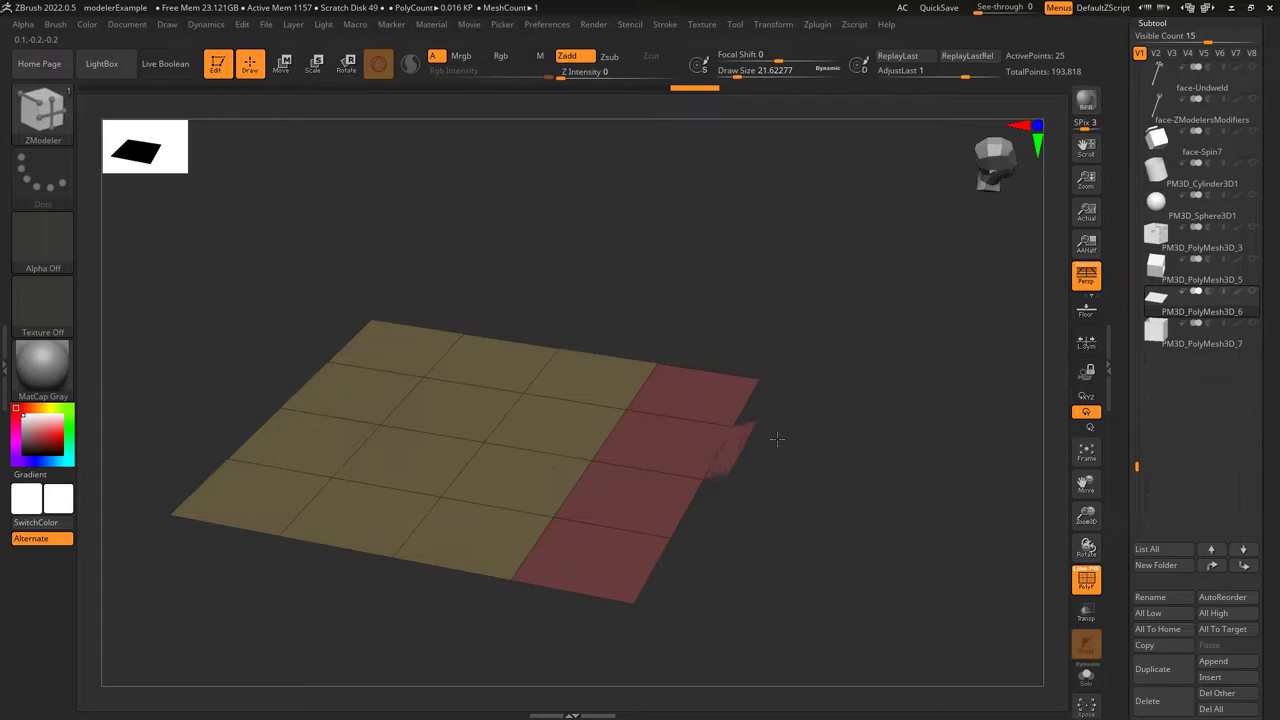
left_click_drag(777, 438, 929, 492)
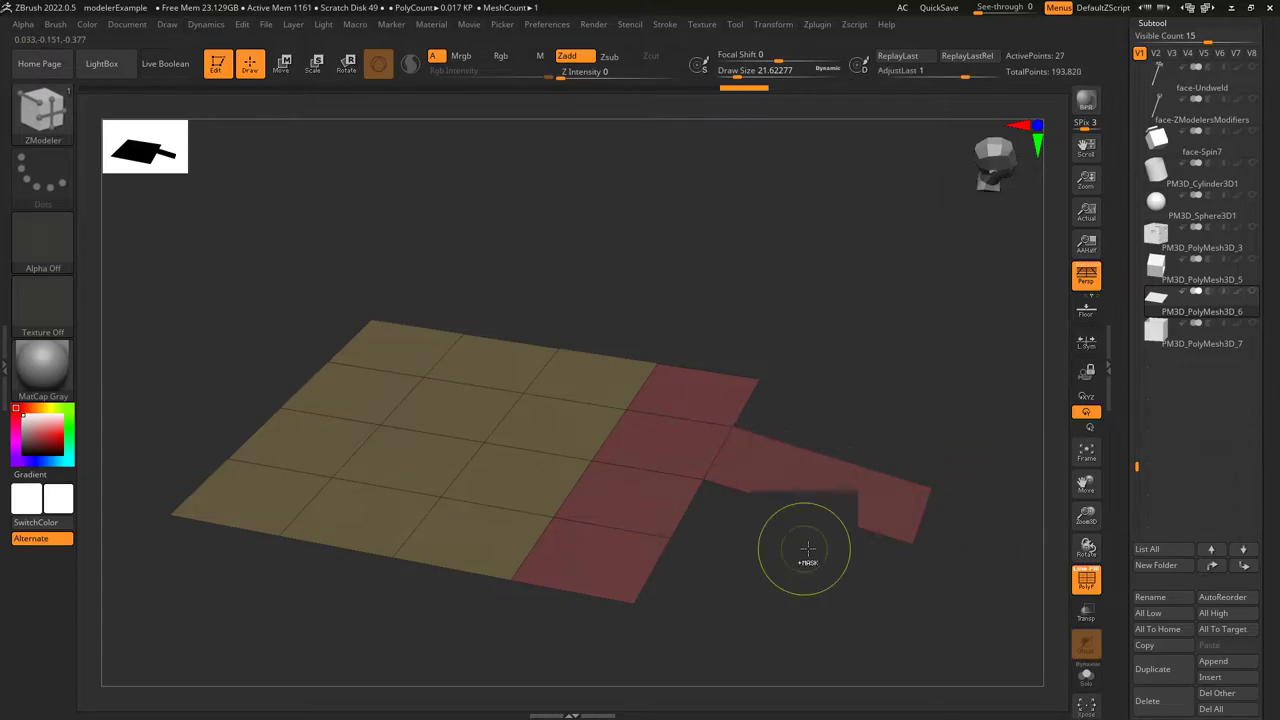
key("ctrl+z")
Switch the row modifier to Num Rows at 5 and try extruding a red side edge and the red back edge
key("space")
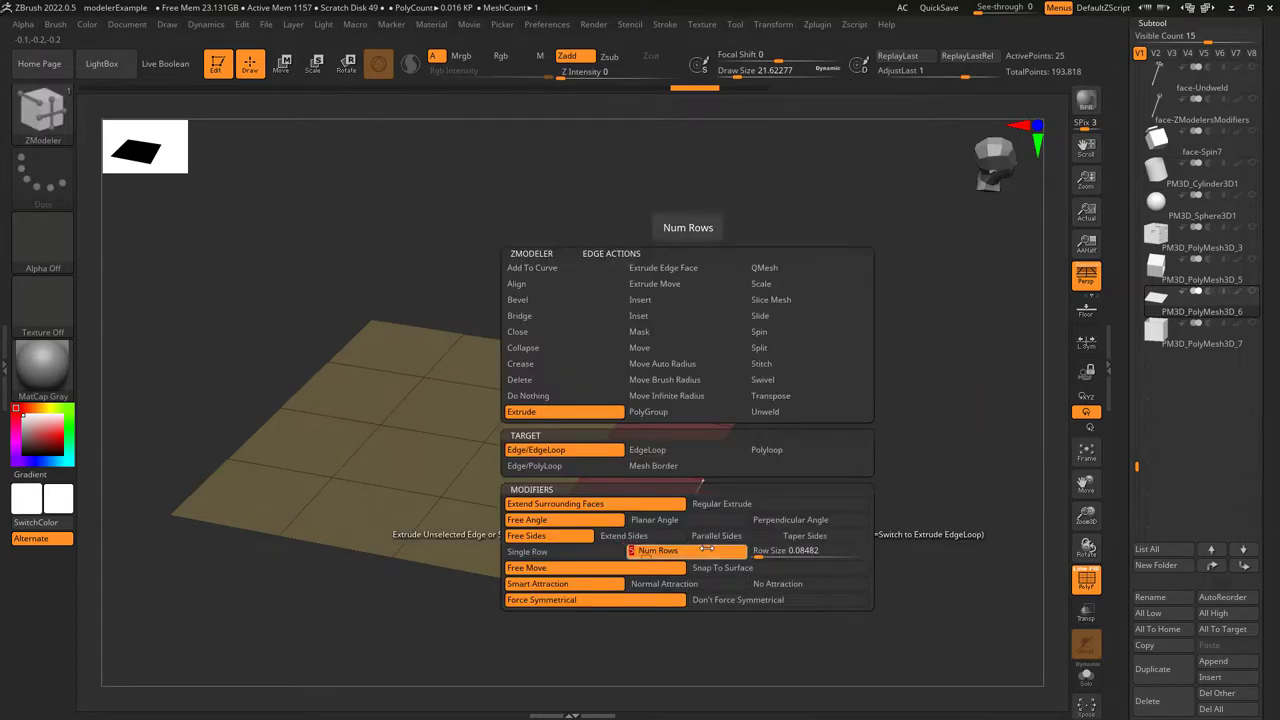
left_click_drag(713, 447, 988, 491)
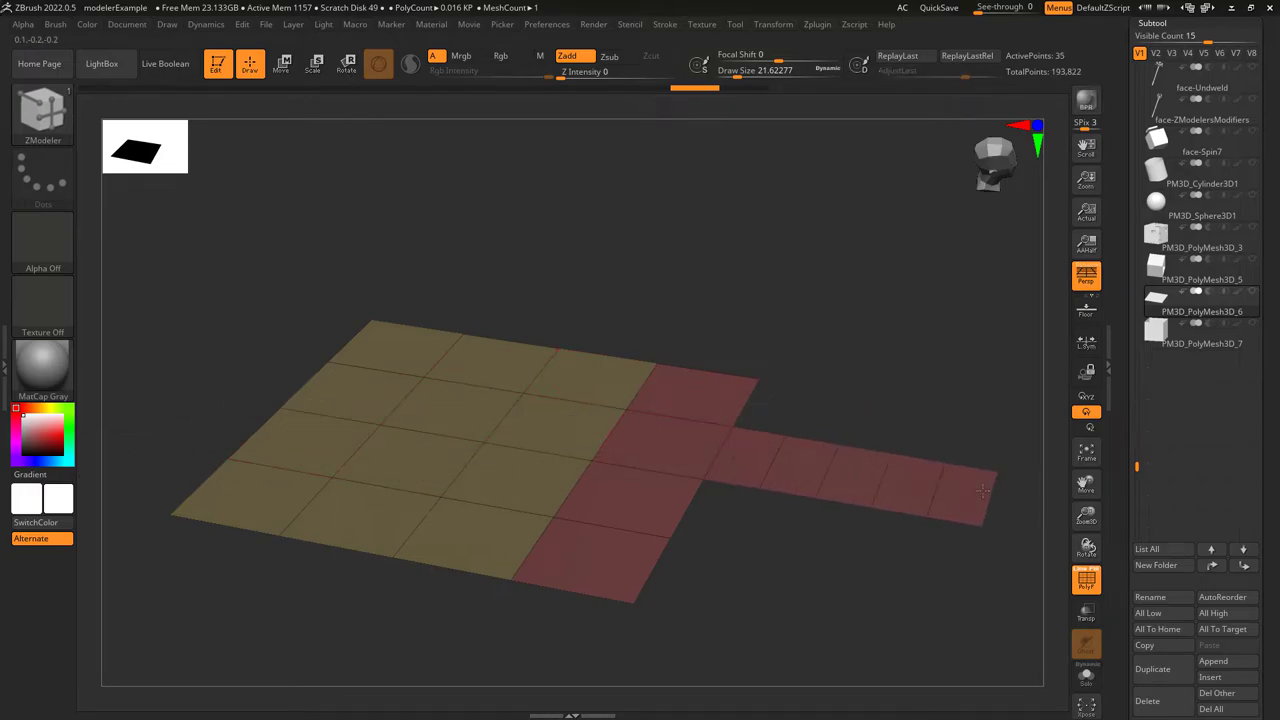
key("ctrl+z")
left_click_drag(724, 371, 869, 149)
key("ctrl+z")
Switch the row modifier to Row Size 0.08482 and try extruding a red side edge and the red back edge
key("space")
left_click(757, 549)
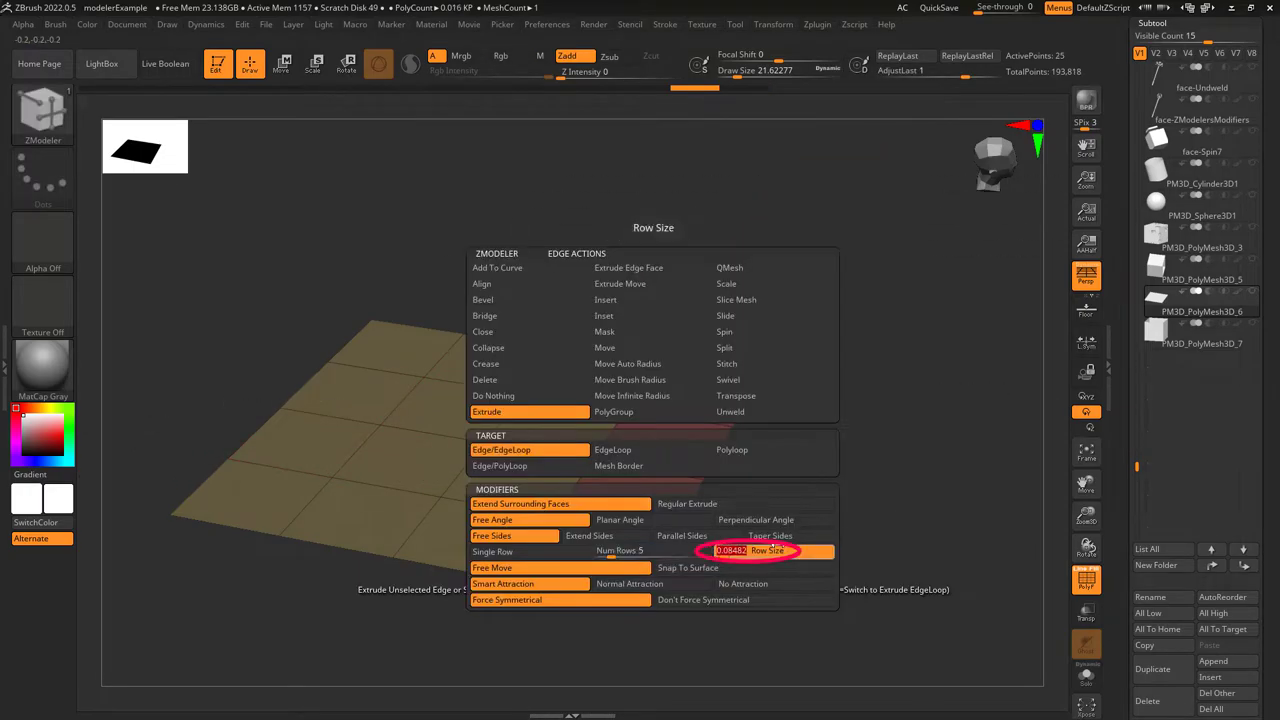
left_click_drag(715, 449, 992, 490)
key("ctrl+z")
left_click_drag(724, 372, 871, 145)
key("ctrl+z")
Set Row Size to 0.02412 and try extruding two back edges and the far yellow edge, undoing each extrusion
key("space")
left_click(787, 552)
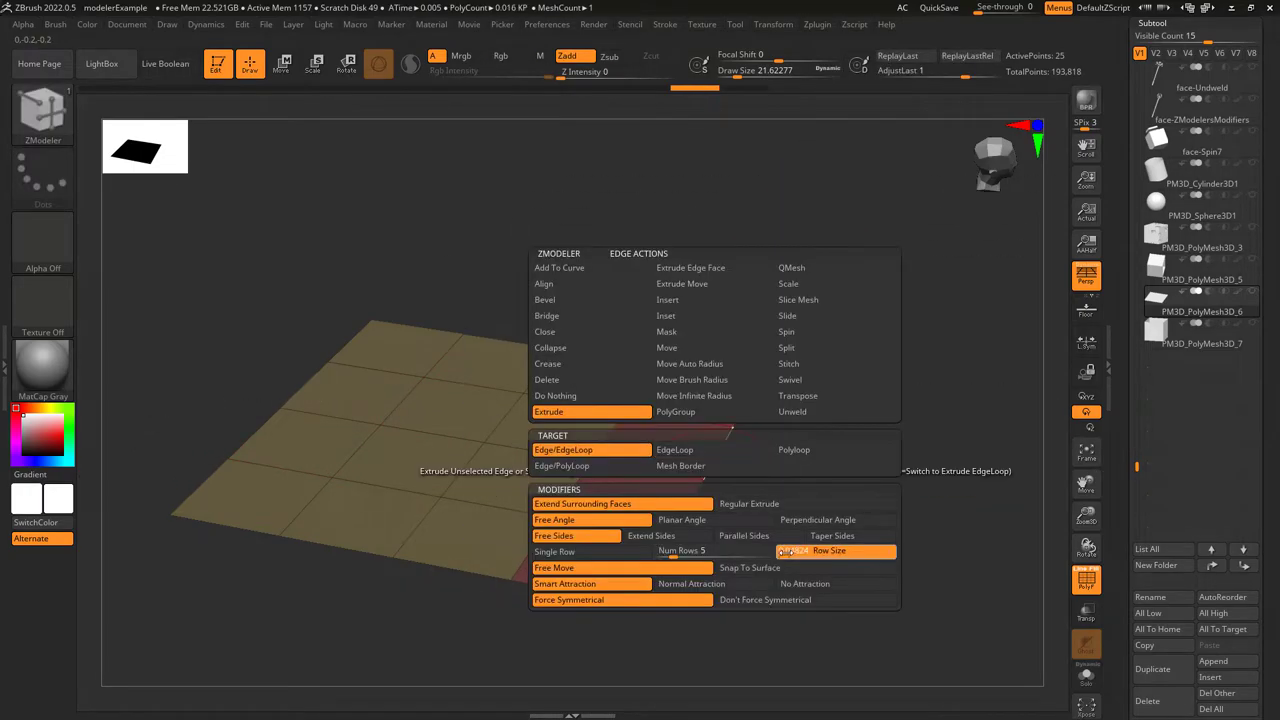
left_click_drag(717, 372, 875, 138)
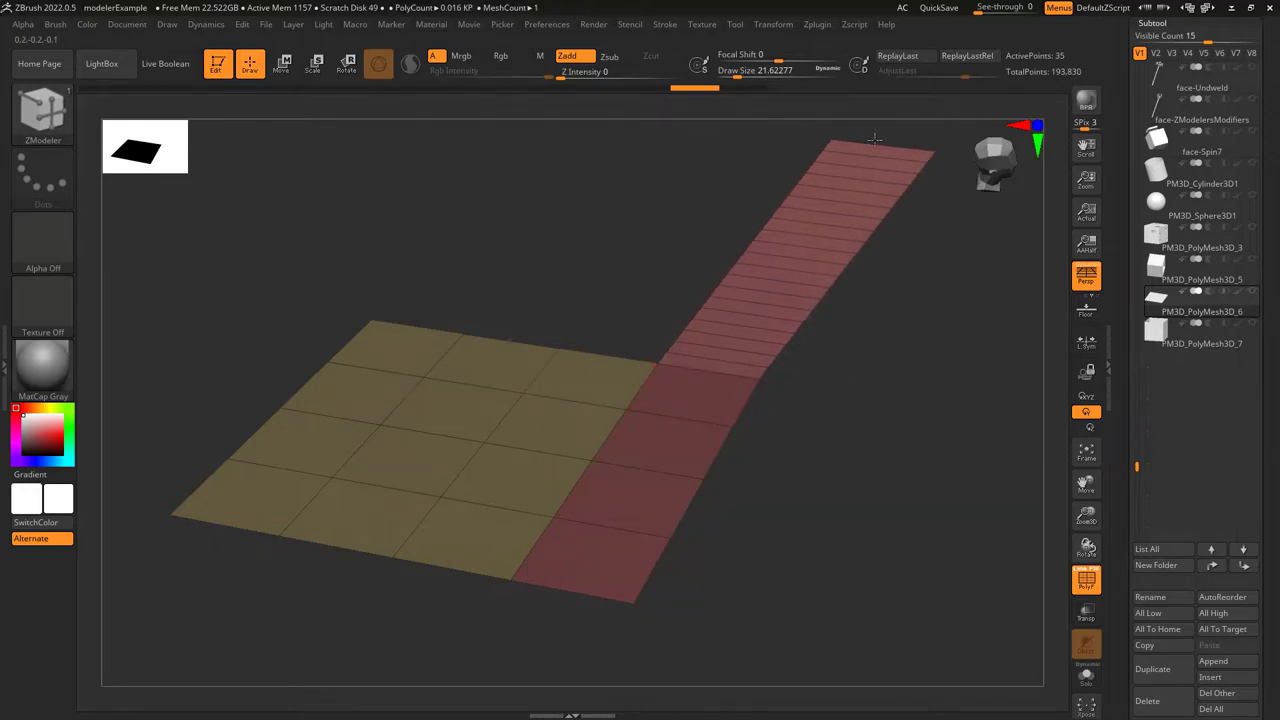
key("ctrl+z")
left_click_drag(509, 341, 591, 207)
key("ctrl+z")
left_click_drag(352, 341, 212, 296)
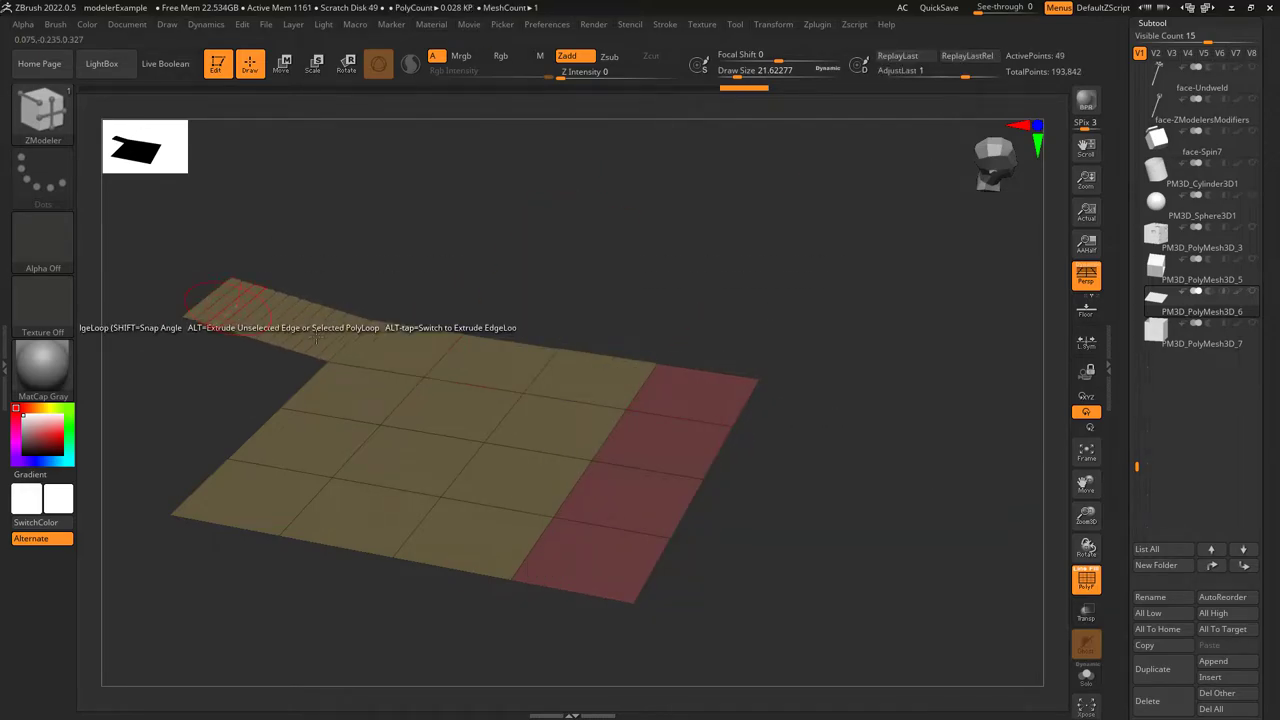
key("ctrl+z")
Use Single Row with the Free Move modifier to extrude two adjoining back edges, and undo both extrusions
key("space")
left_click(516, 568)
left_click_drag(709, 372, 742, 313)
left_click_drag(623, 357, 652, 299)
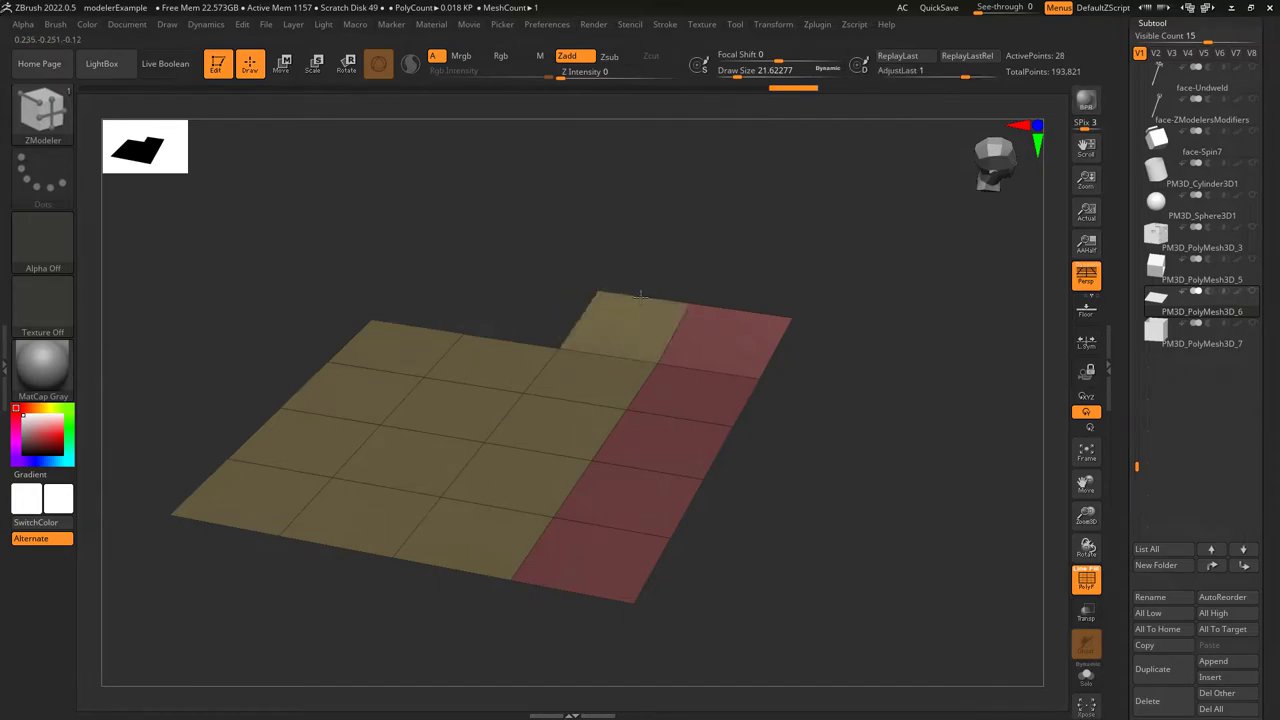
key("ctrl+z")
key("ctrl+z")
Switch to Snap To Surface and back to Free Move, and extrude the four red side edges individually with Smart Attraction
key("space")
left_click(718, 567)
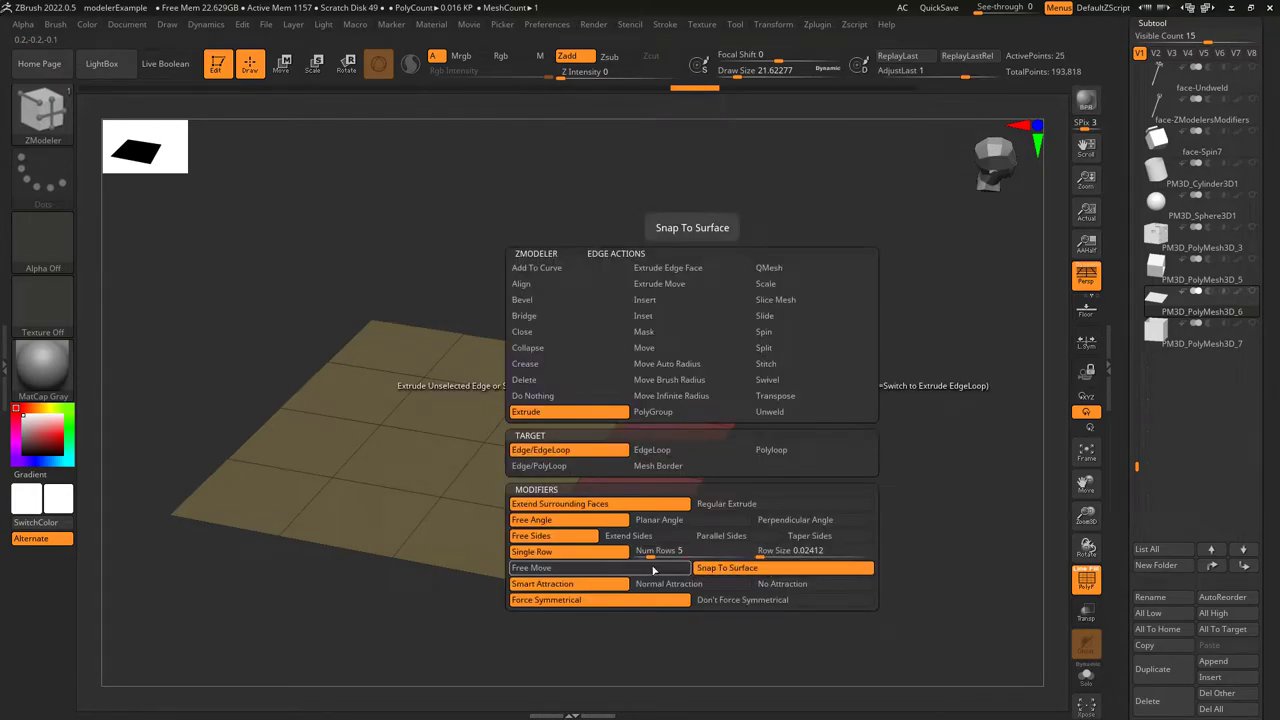
left_click(596, 568)
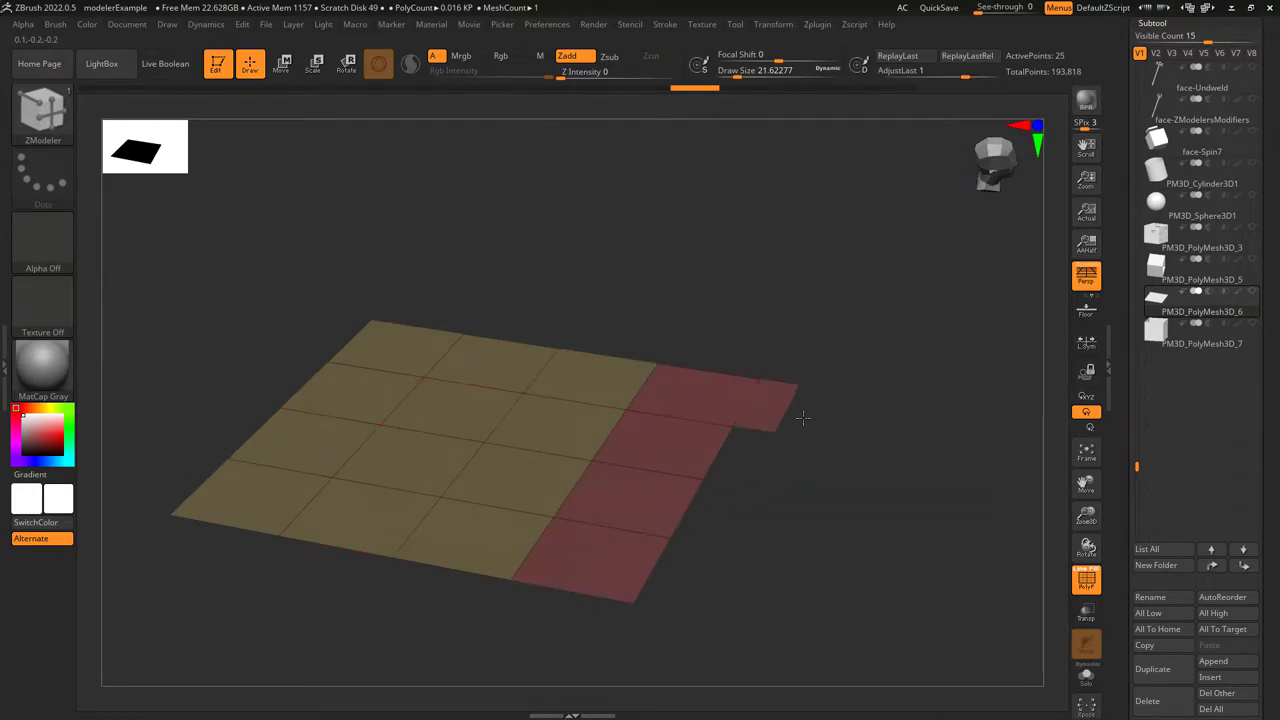
left_click_drag(803, 418, 845, 424)
left_click_drag(721, 450, 822, 468)
left_click_drag(694, 492, 793, 518)
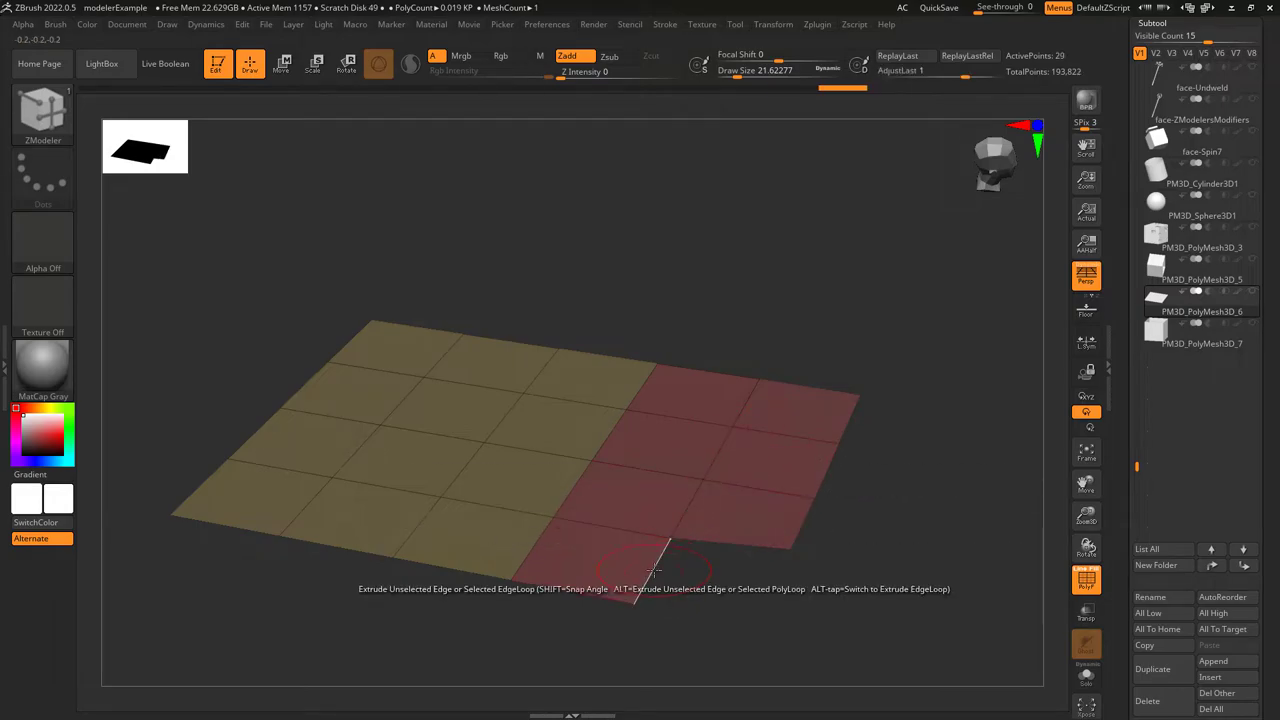
left_click_drag(654, 572, 750, 588)
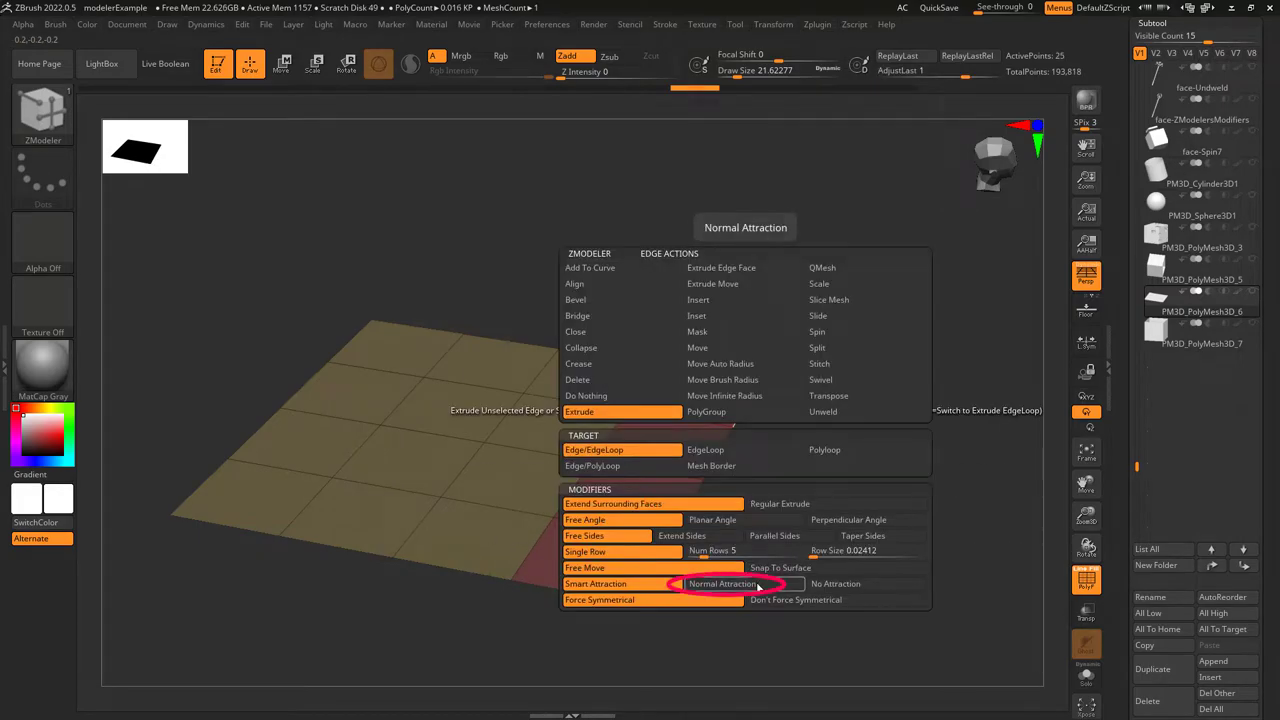
Try the Normal Attraction and No Attraction modifiers by extruding the plane's red side edges one after another
left_click(740, 587)
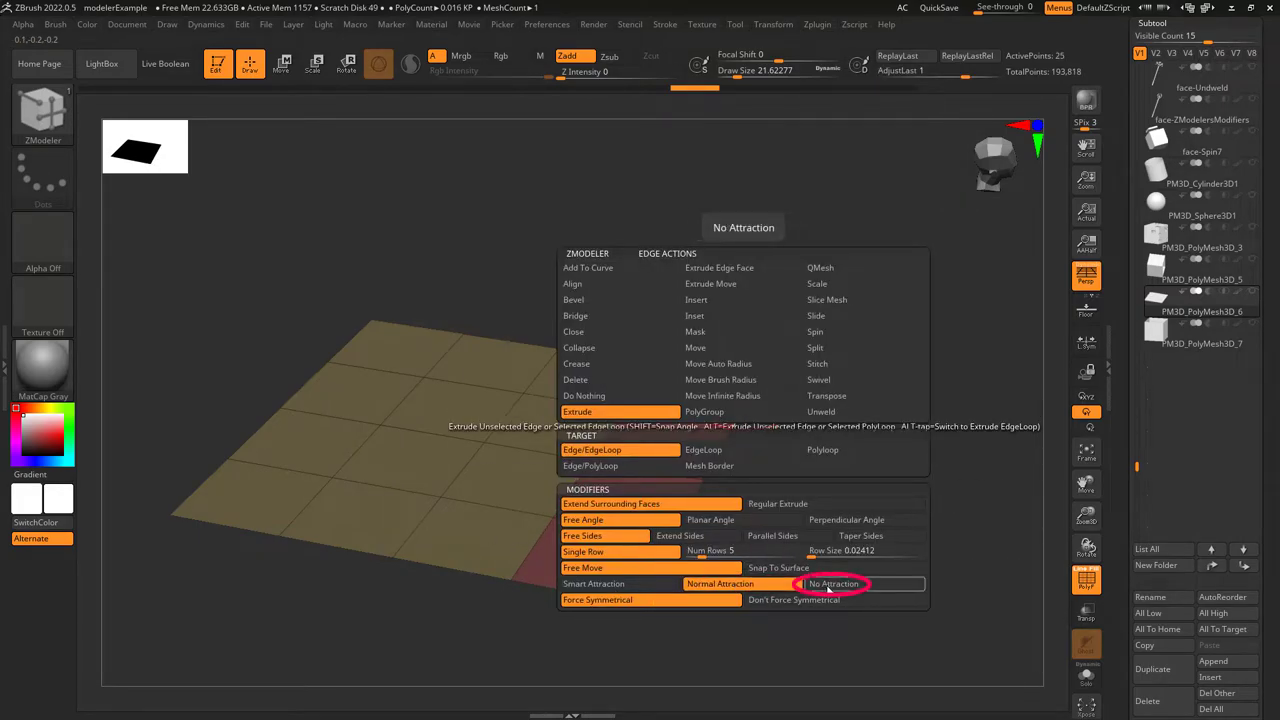
left_click(828, 588)
left_click_drag(747, 404, 833, 412)
left_click_drag(725, 511, 787, 524)
left_click_drag(656, 571, 717, 586)
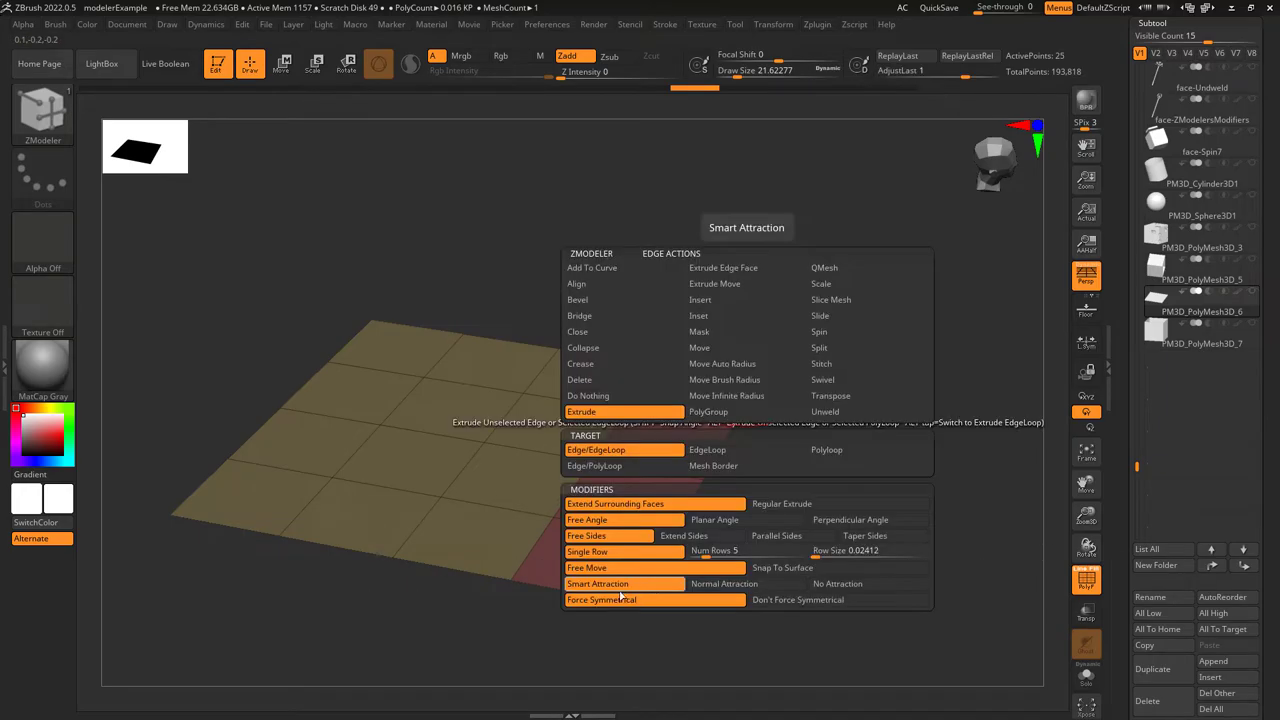
Restore Smart Attraction and try extruding the plane's border with Force Symmetrical, switching the target to EdgeLoop
left_click(619, 591)
left_click_drag(731, 433, 860, 326)
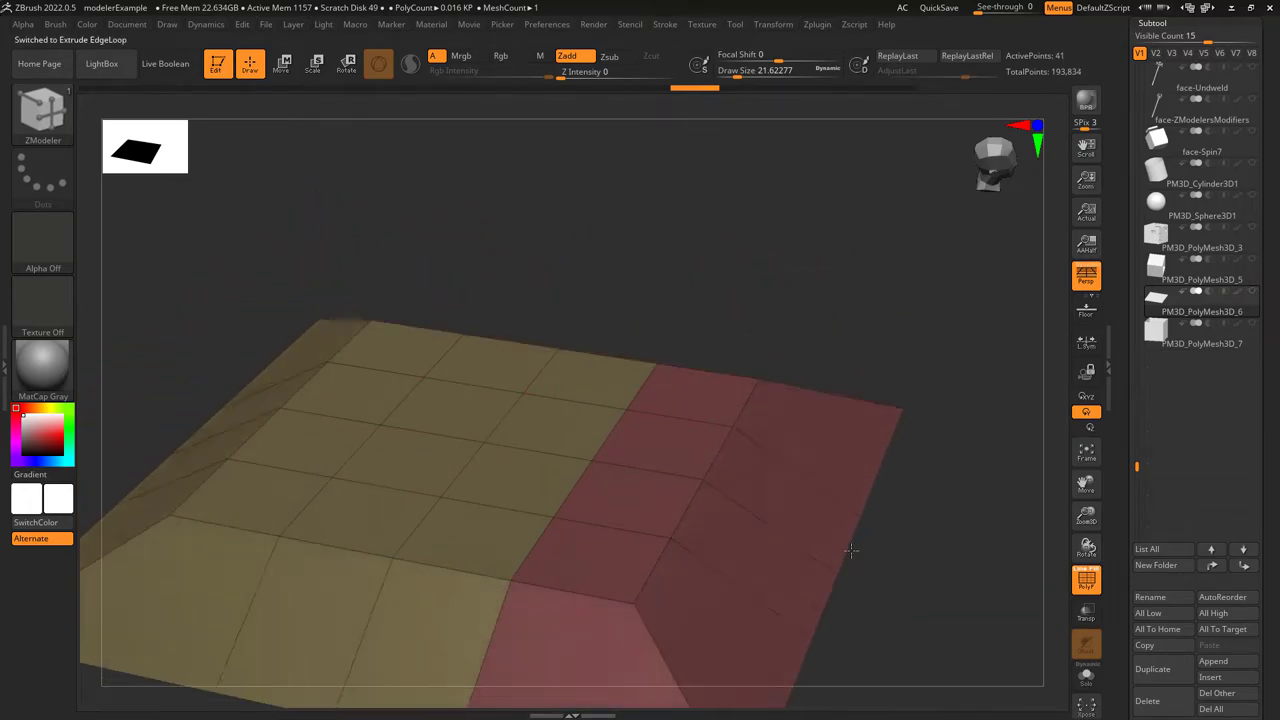
left_click_drag(760, 440, 748, 458)
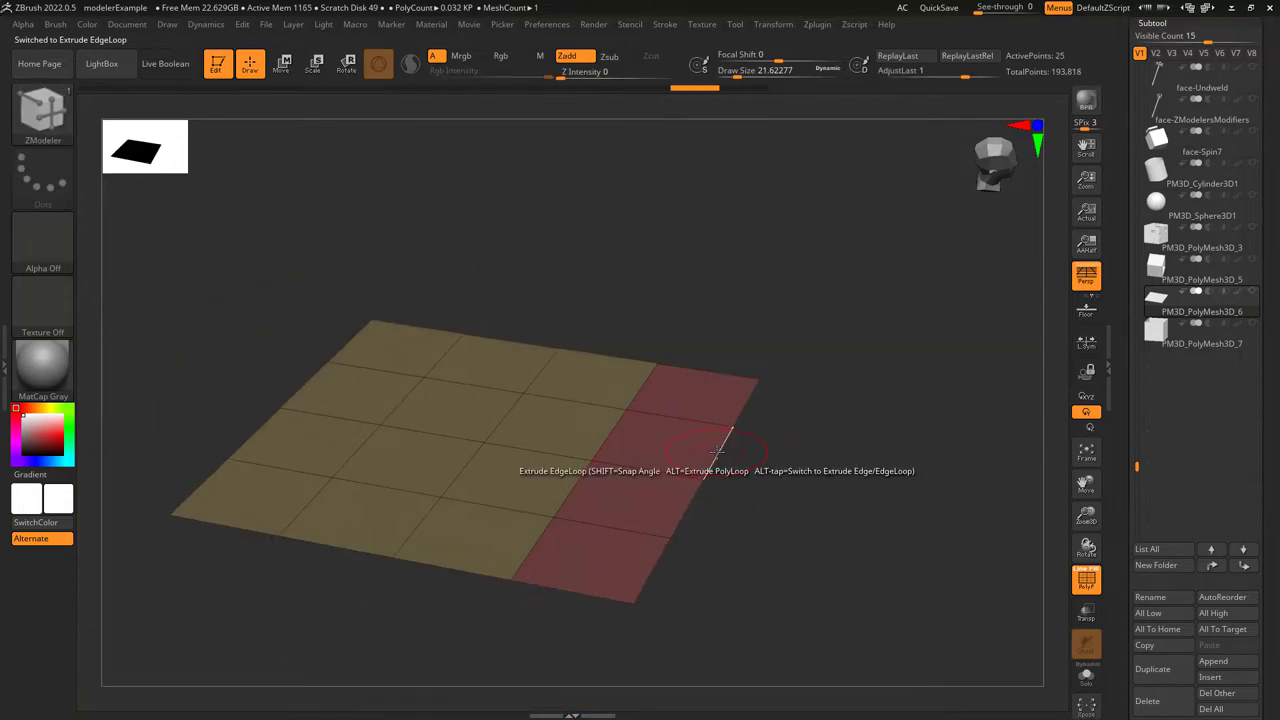
Set the symmetry modifier to Don't Force Symmetrical and extrude from the plane's red side edges
key("space")
left_click(761, 600)
left_click_drag(758, 397, 897, 280)
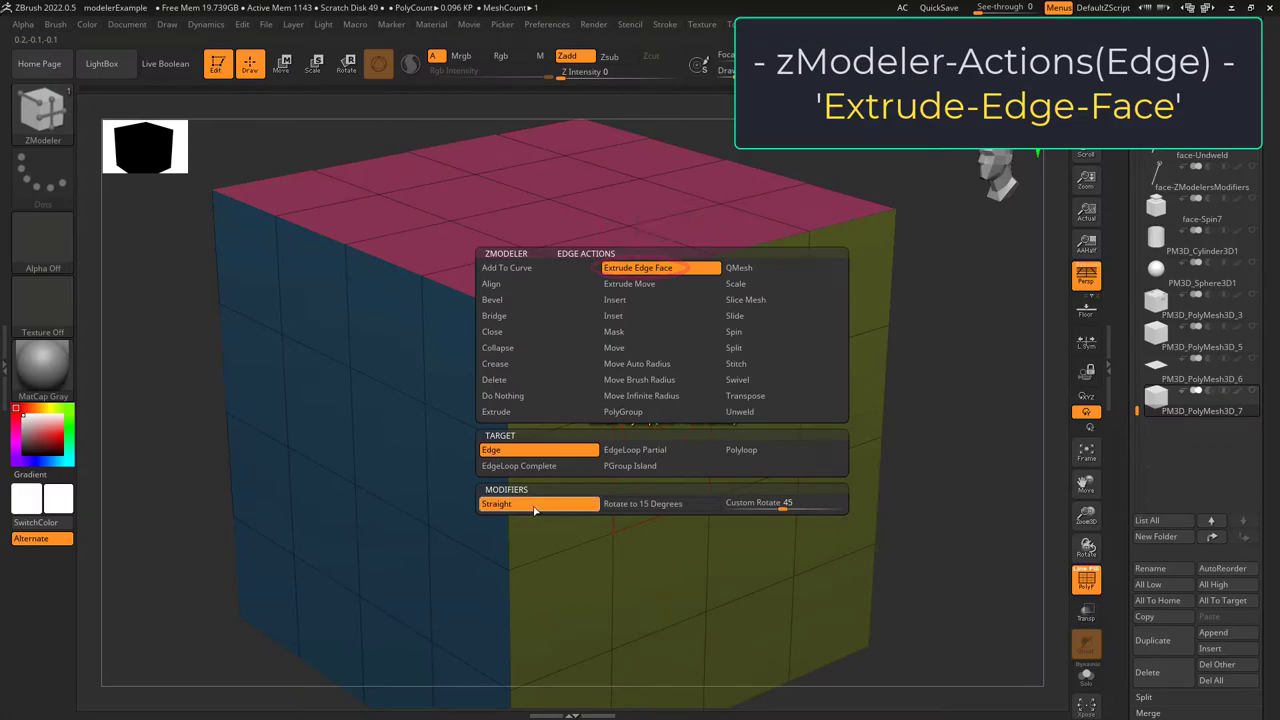
Set Extrude Edge Face to the Edge target with the Straight modifier and try it on several edges of the cube's yellow side
left_click(537, 511)
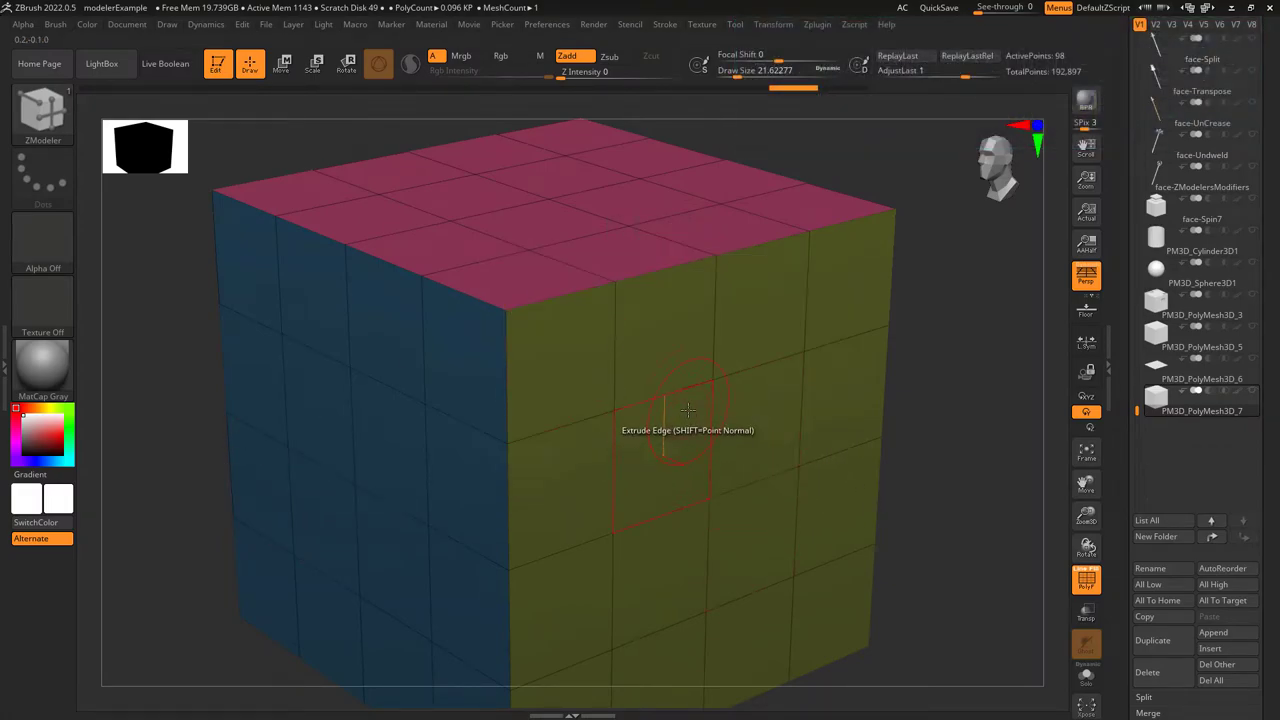
left_click_drag(688, 409, 762, 494)
left_click_drag(758, 437, 846, 440)
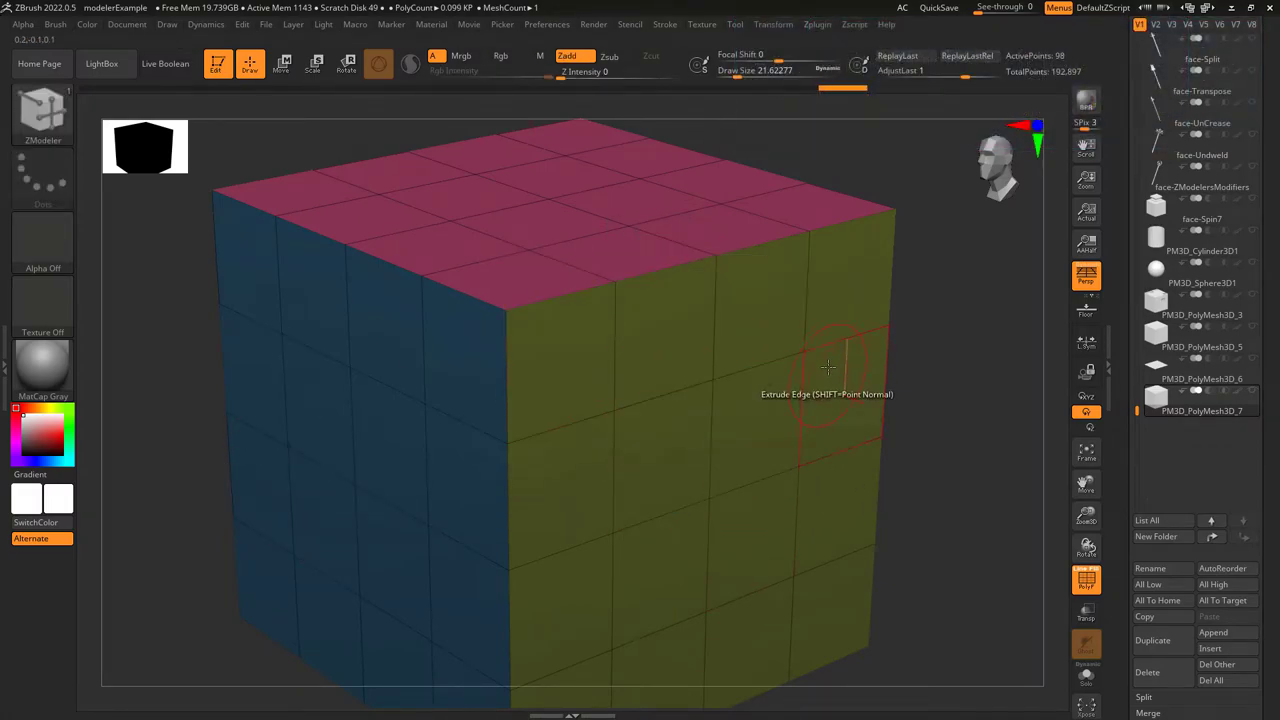
left_click_drag(828, 367, 823, 423)
key("ctrl+z")
left_click_drag(655, 517, 752, 559)
key("ctrl+z")
Switch to the Rotate to 15 Degrees modifier and extrude an edge's face inward on the cube's yellow side
key("space")
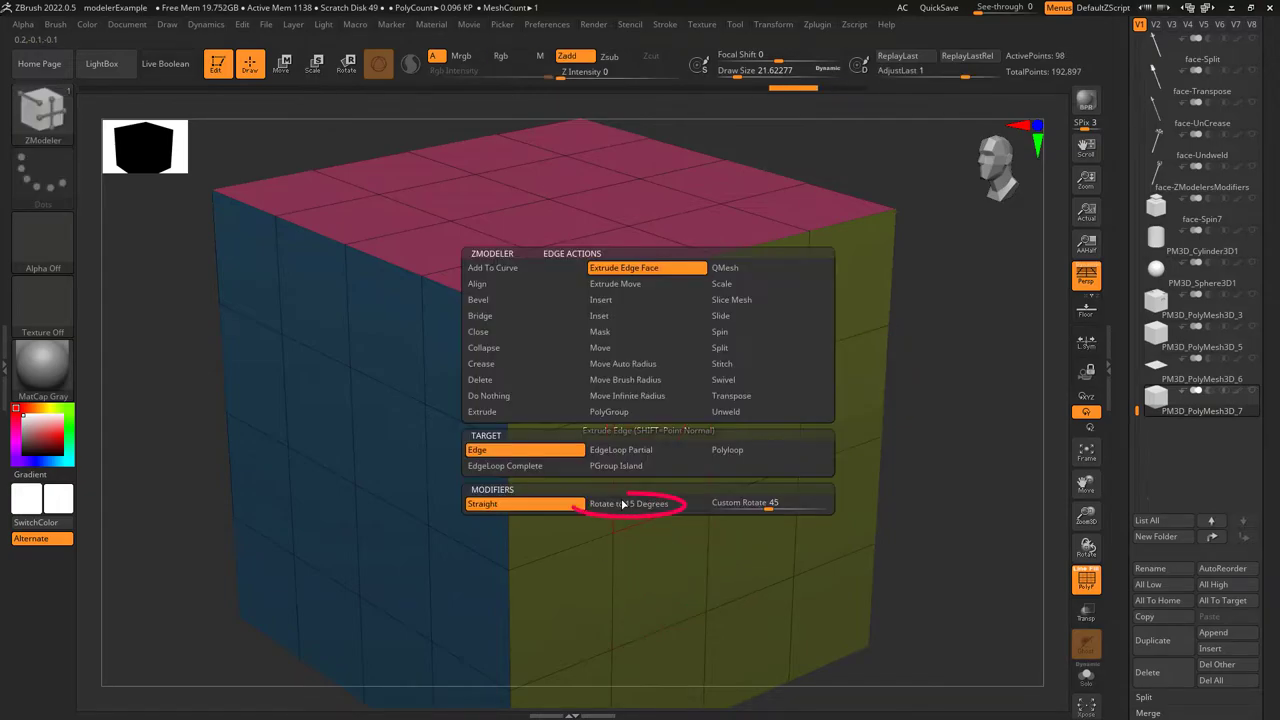
left_click(623, 504)
left_click_drag(805, 422, 695, 350)
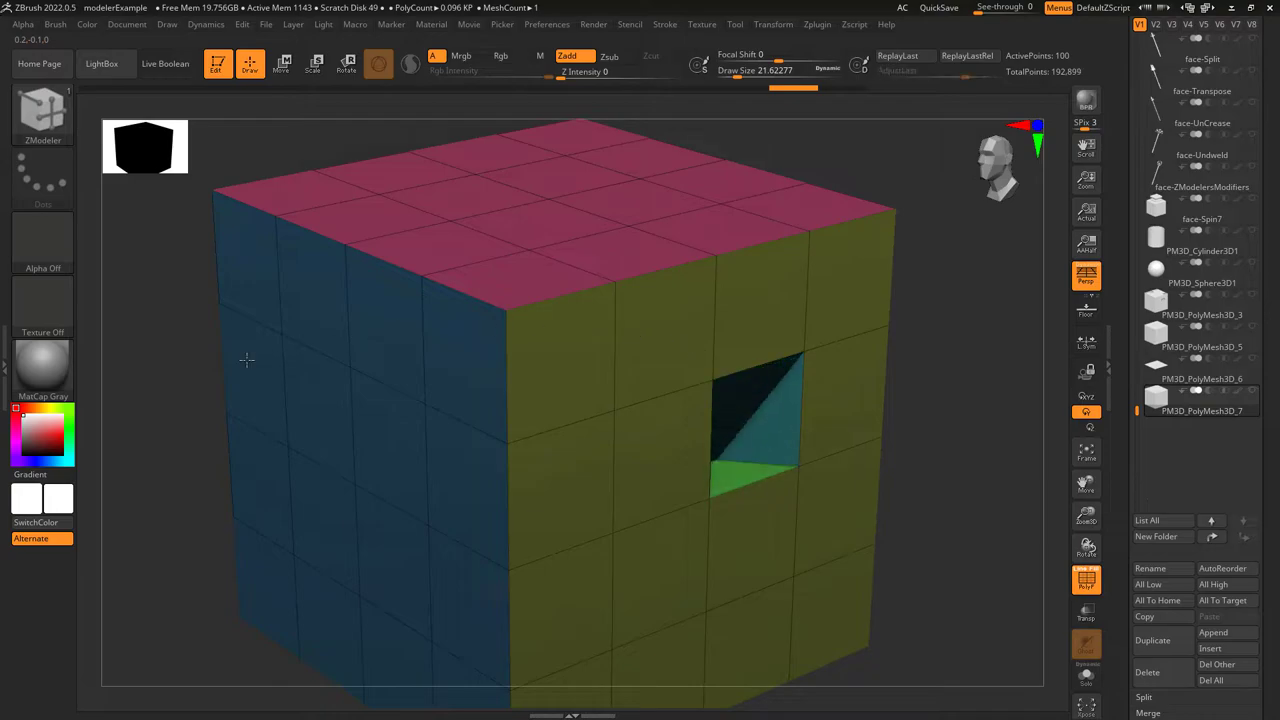
Switch to Custom Rotate at 45, try extruding an edge's face on the cube's yellow side, and undo it
key("space")
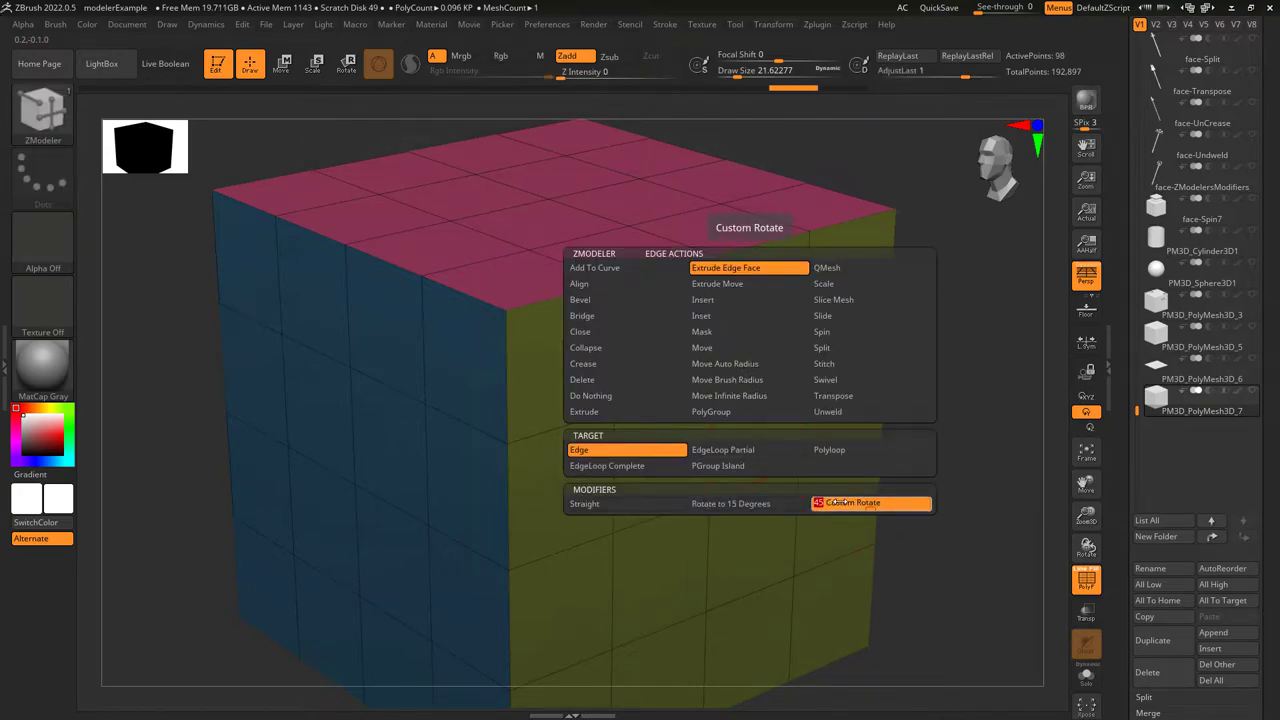
left_click_drag(760, 484, 1146, 588)
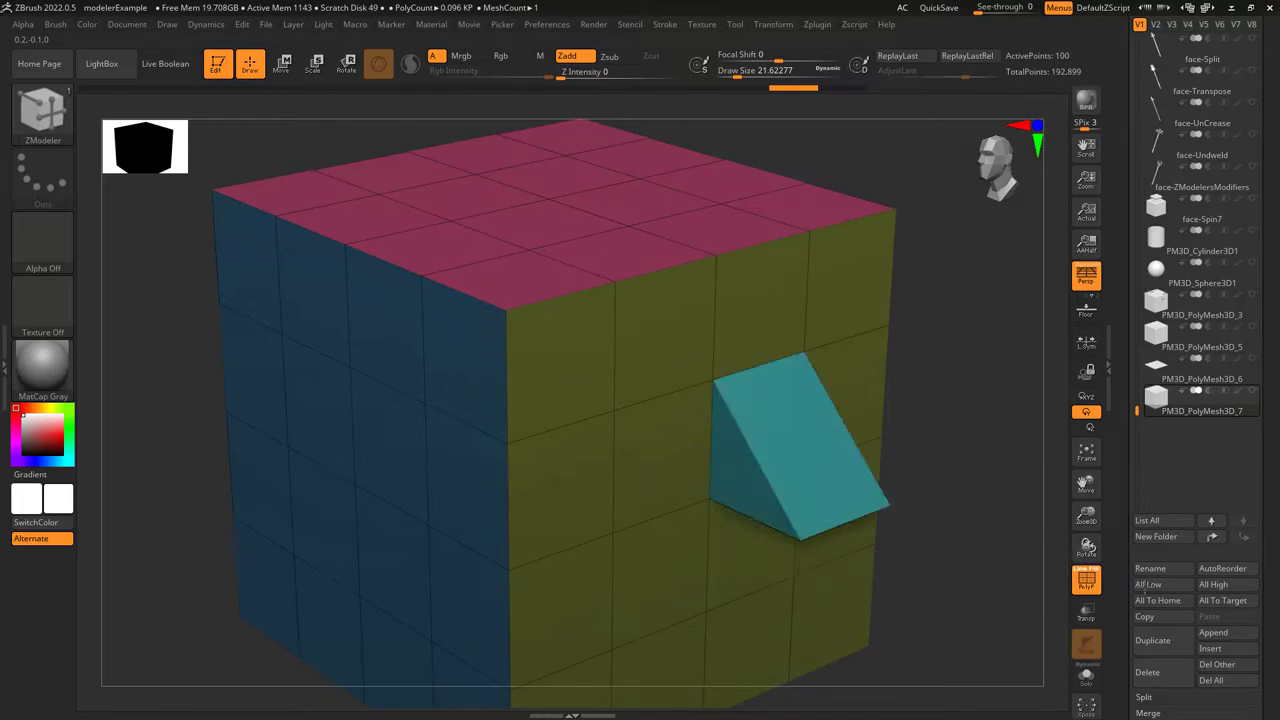
key("ctrl+z")
Set the Extrude Edge Face target to EdgeLoop Complete, try it on the cube's side and upper rim loops, and undo both
key("space")
left_click(537, 467)
left_click_drag(600, 415, 697, 434)
key("ctrl+z")
left_click_drag(662, 270, 809, 430)
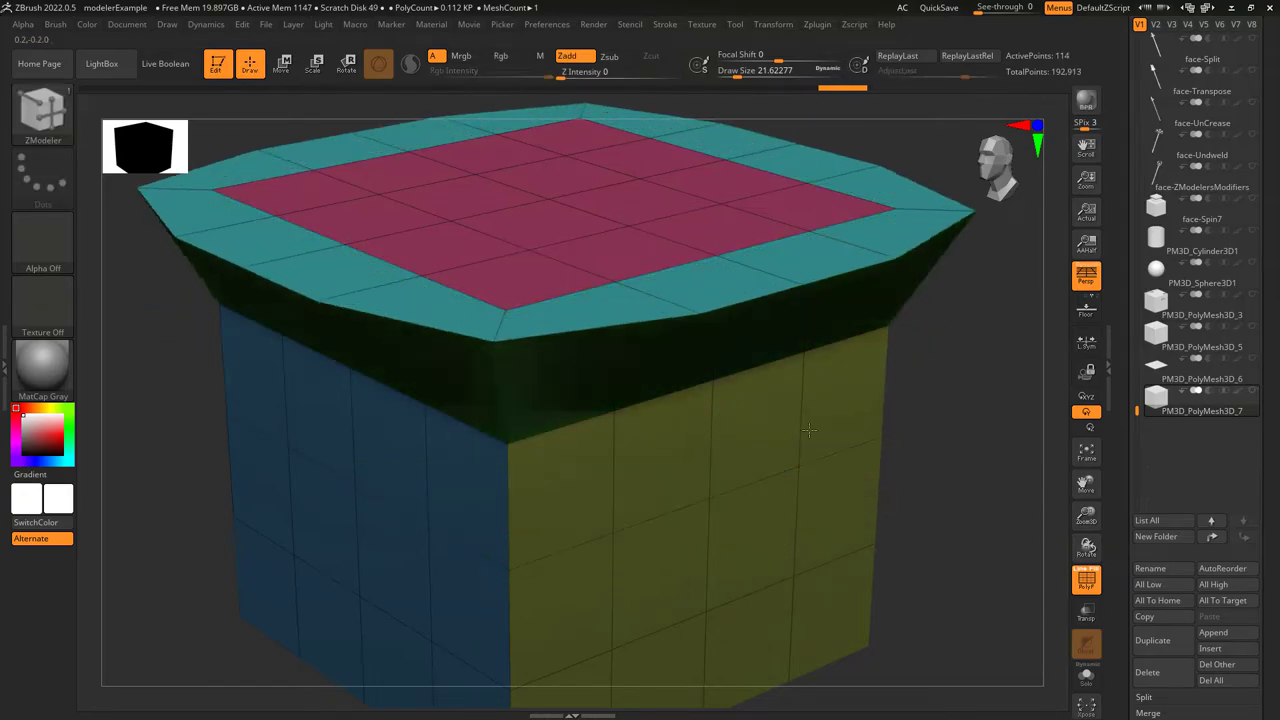
key("ctrl+z")
Set the Extrude Edge Face target to EdgeLoop Partial and try it on the cube's yellow side and upper rim
key("space")
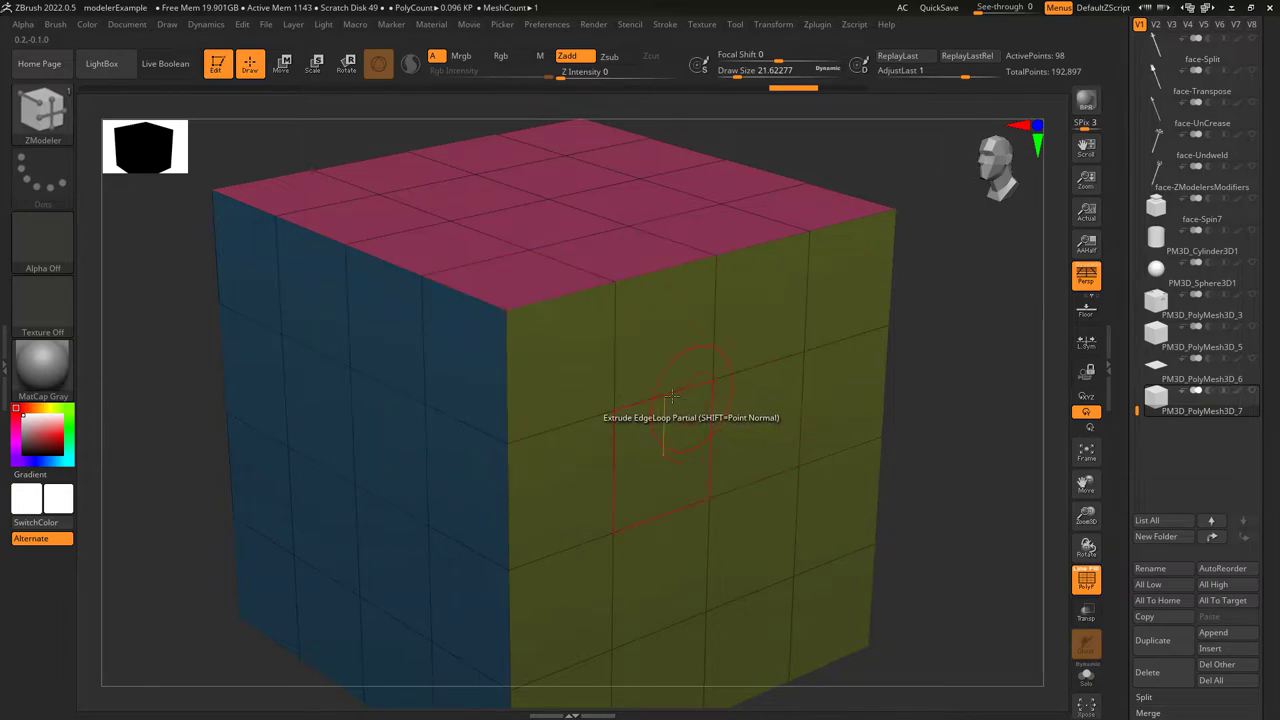
mouse_move(667, 395)
left_mouse_down()
mouse_move(748, 476)
mouse_move(795, 472)
left_mouse_up()
key("ctrl+z")
left_click_drag(688, 277, 716, 300)
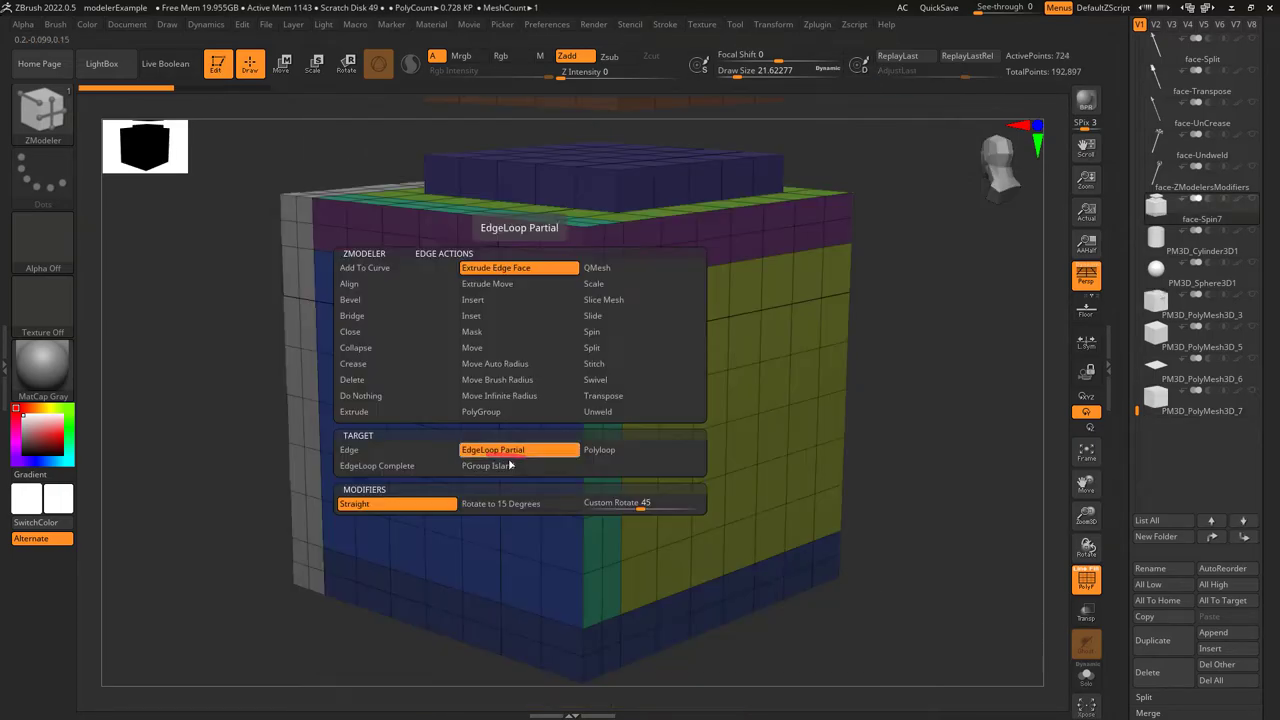
Set the target to PGroup Island and try it on polygroup borders of the multi-coloured face-Spin7 cube, undoing each extrusion
left_click(509, 466)
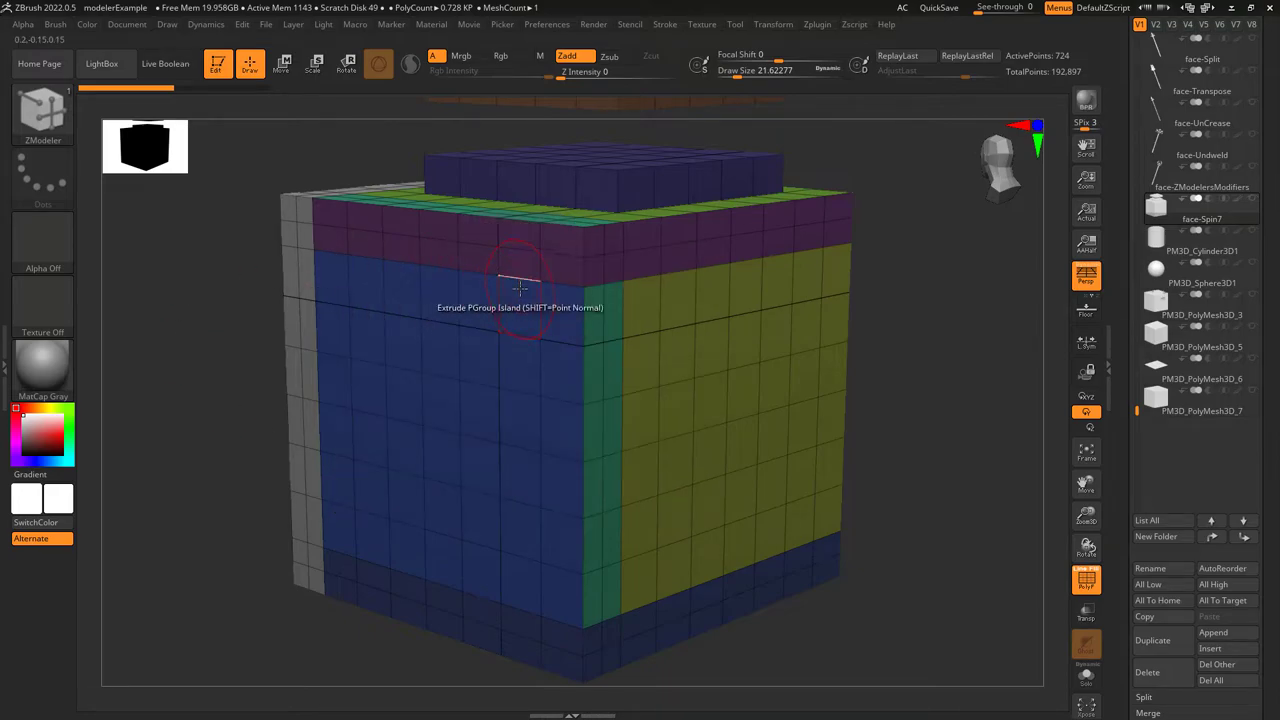
left_click_drag(520, 287, 455, 318)
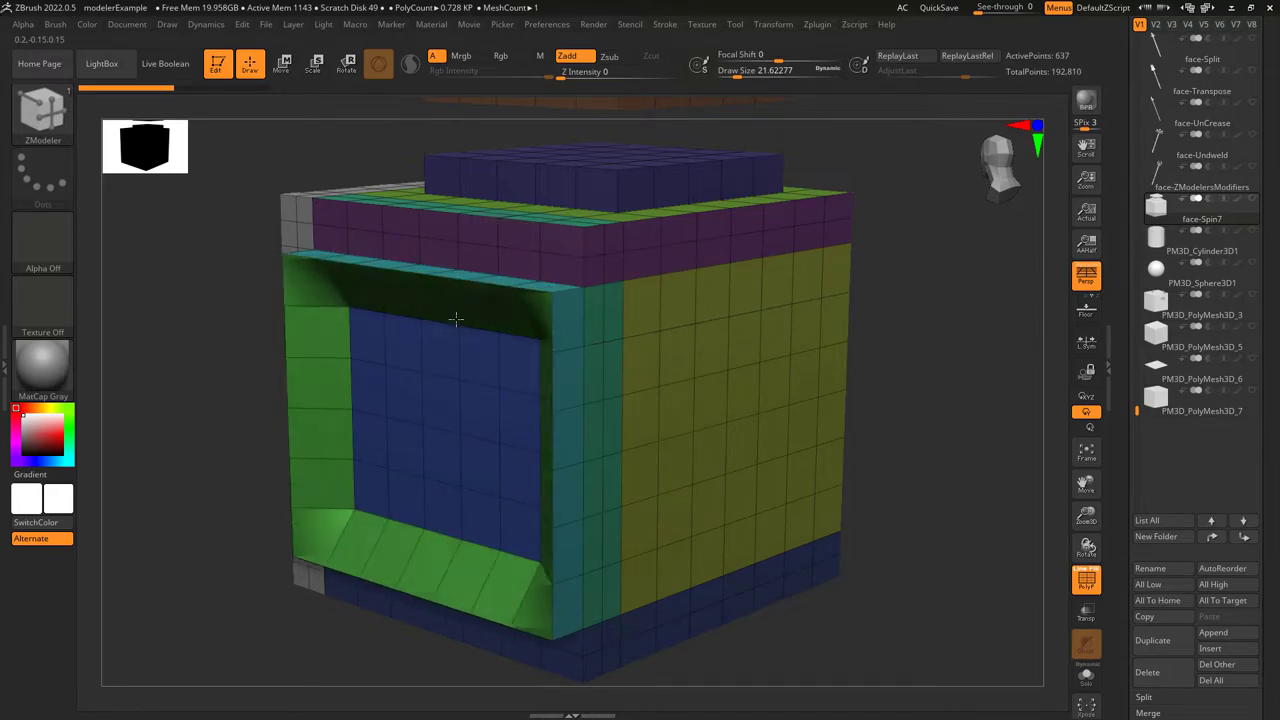
key("ctrl+z")
right_click_drag(466, 320, 537, 392)
left_click_drag(537, 392, 500, 383)
key("ctrl+z")
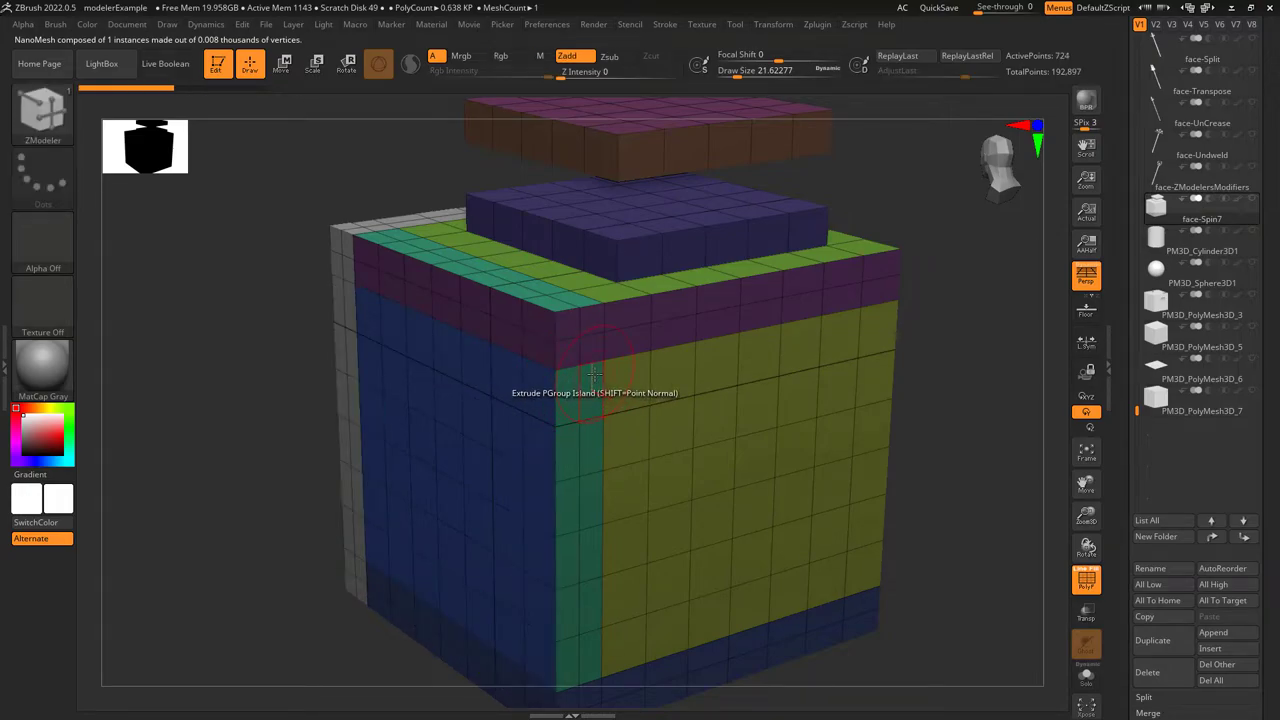
left_click_drag(594, 374, 626, 389)
key("ctrl+z")
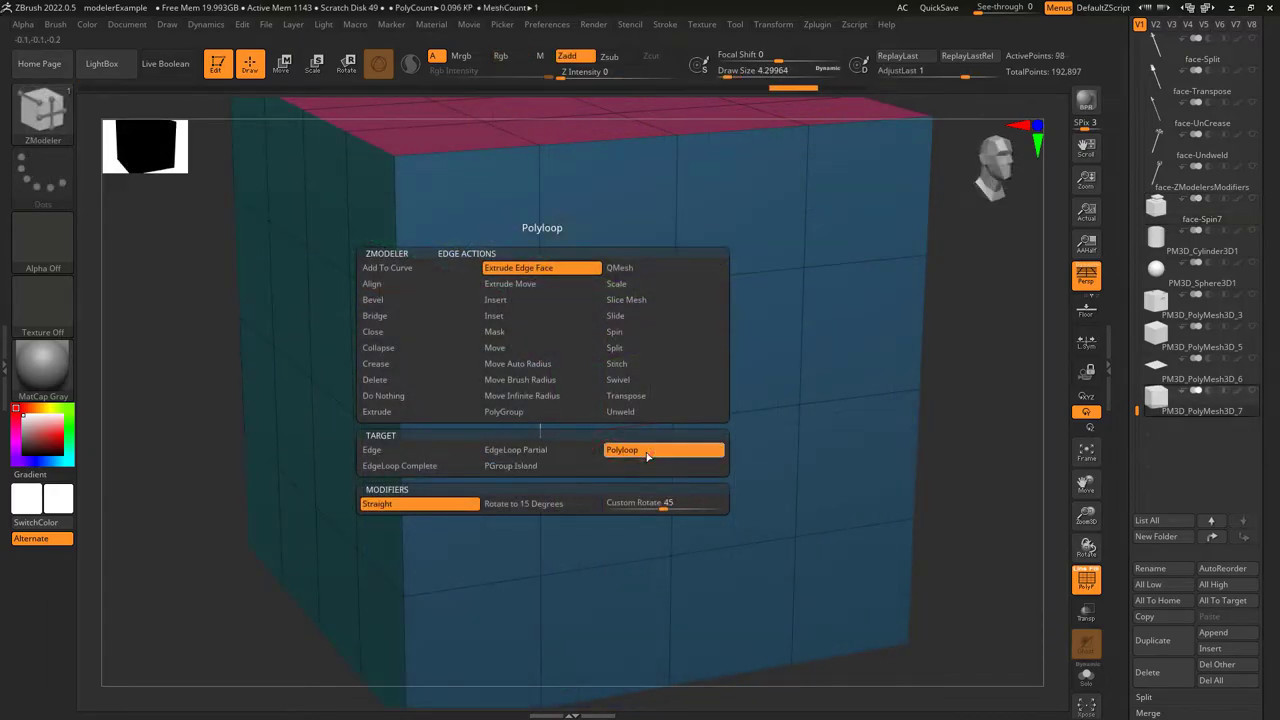
Set Extrude Edge Face to the Polyloop target and extrude the polyloop by a middle face of the cube's blue side, undo, and extrude again
left_click(647, 452)
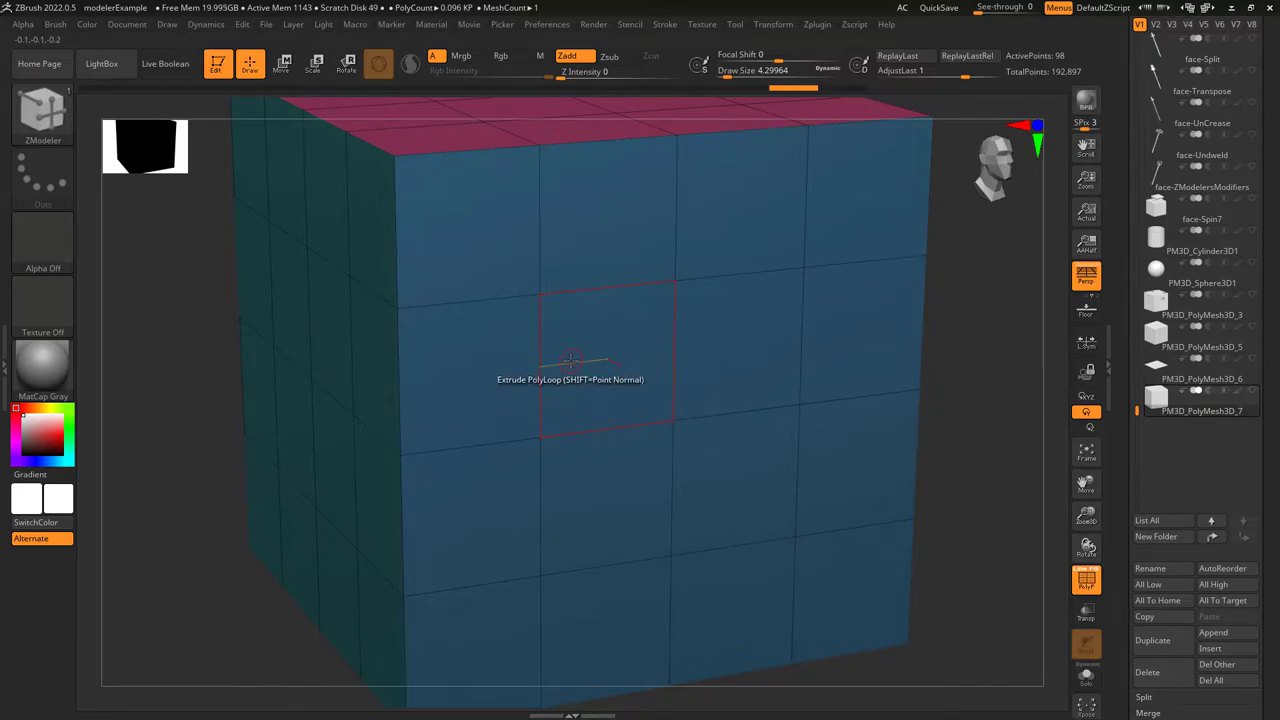
left_click_drag(571, 360, 583, 280)
key("ctrl+z")
left_click_drag(601, 326, 684, 365)
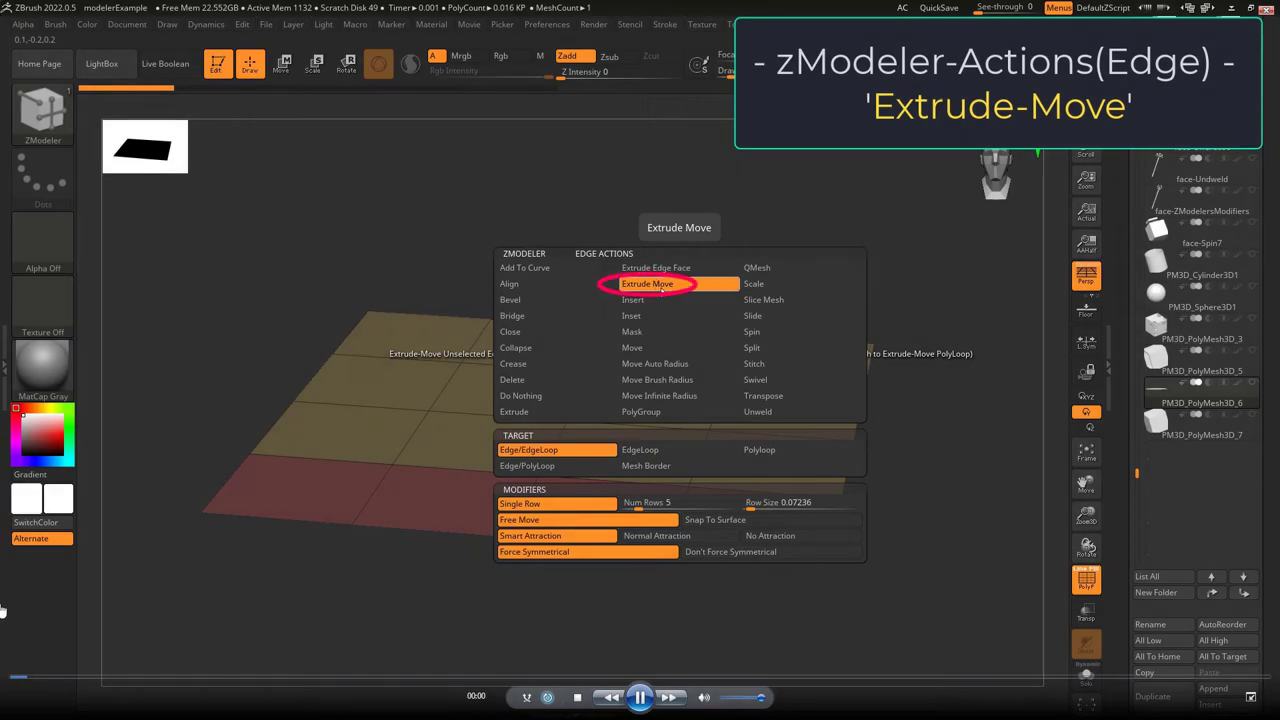
Choose the Extrude Move edge action, extrude the plane's rear corner edge with extended segments, and undo the extrusion
left_click(645, 284)
left_click_drag(700, 390, 700, 5)
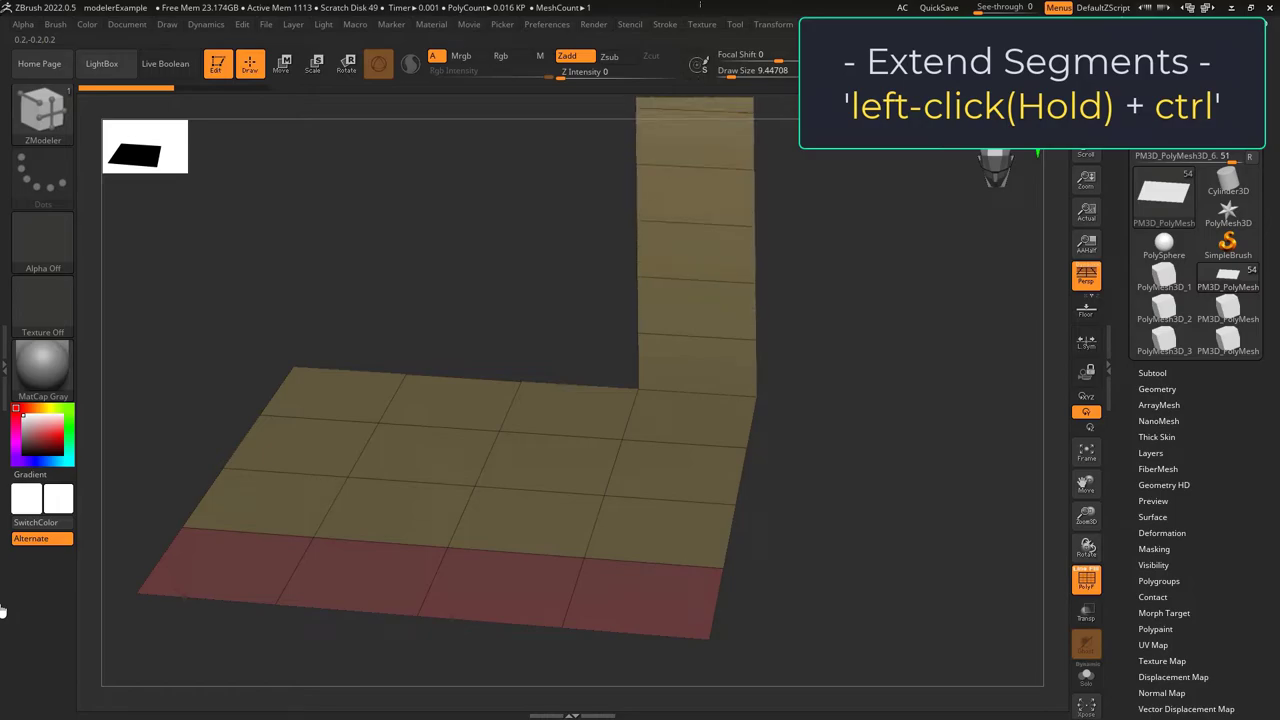
left_click_drag(694, 116, 696, 300, "ctrl")
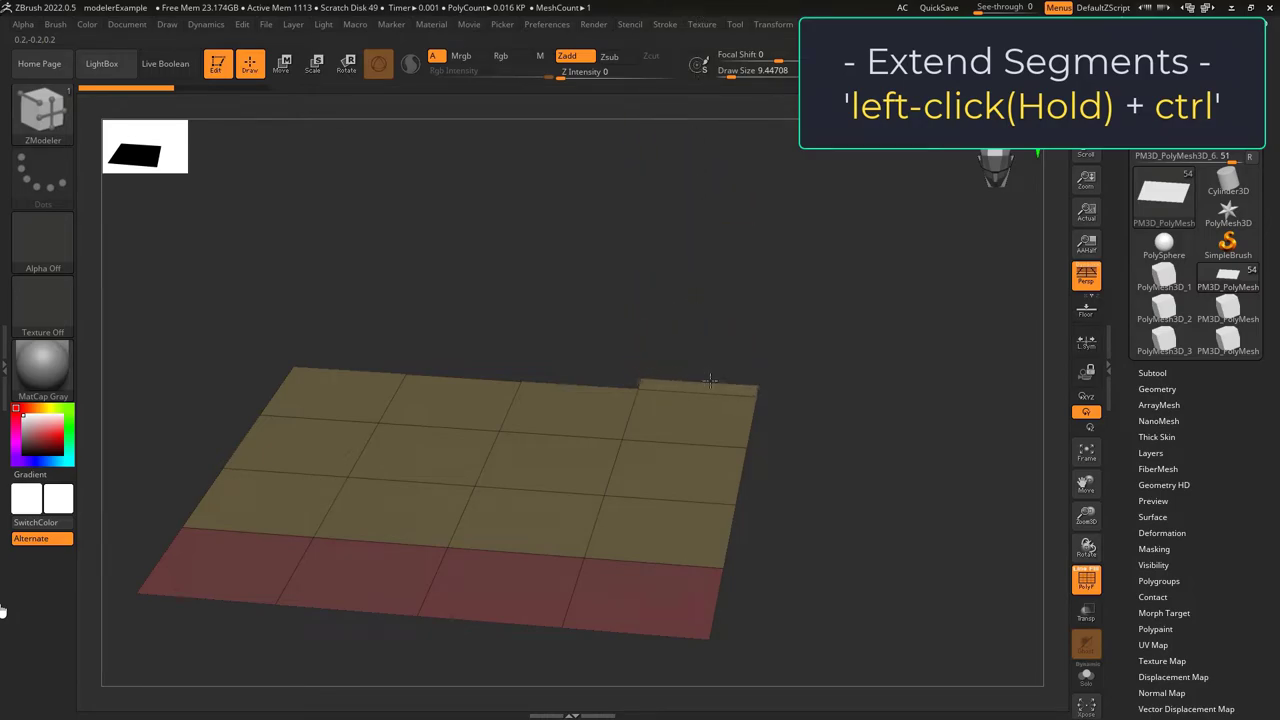
mouse_move(766, 346)
left_mouse_down("ctrl")
mouse_move(904, 171)
mouse_move(768, 343)
left_mouse_up("ctrl")
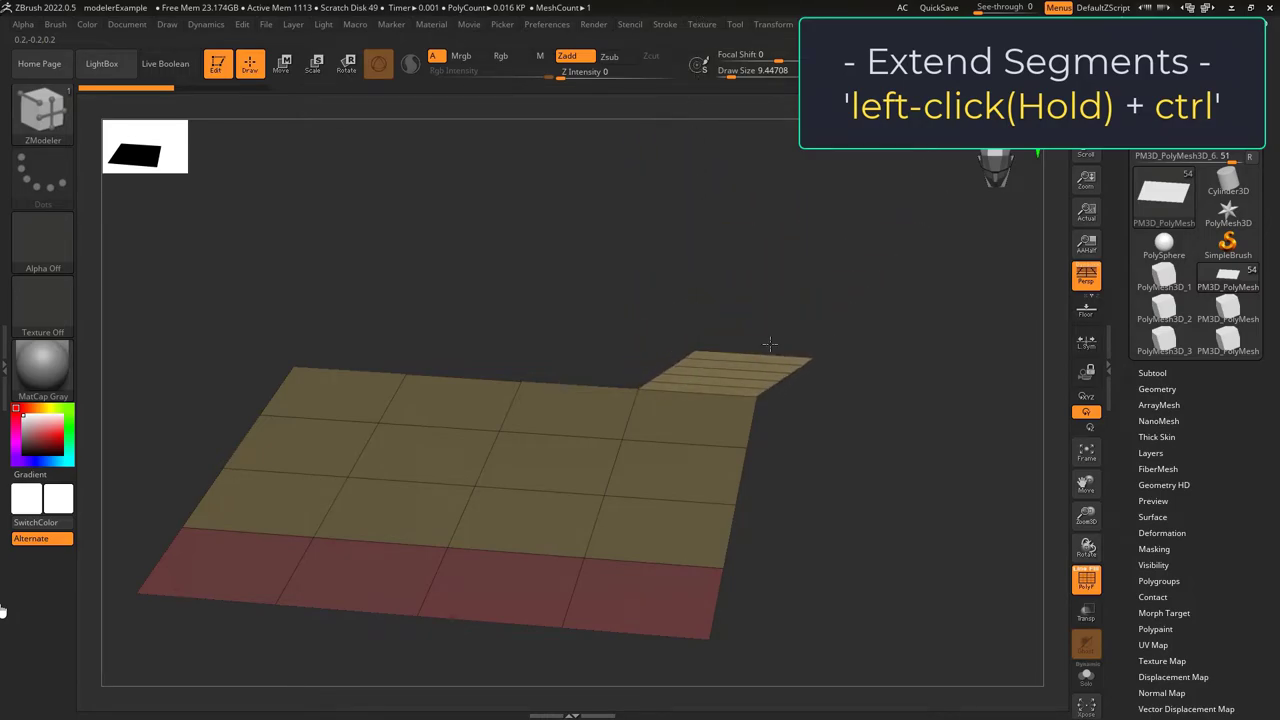
key("ctrl+z")
Set the Extrude Move target to EdgeLoop and extrude the plane's whole side edge loop outward
key("space")
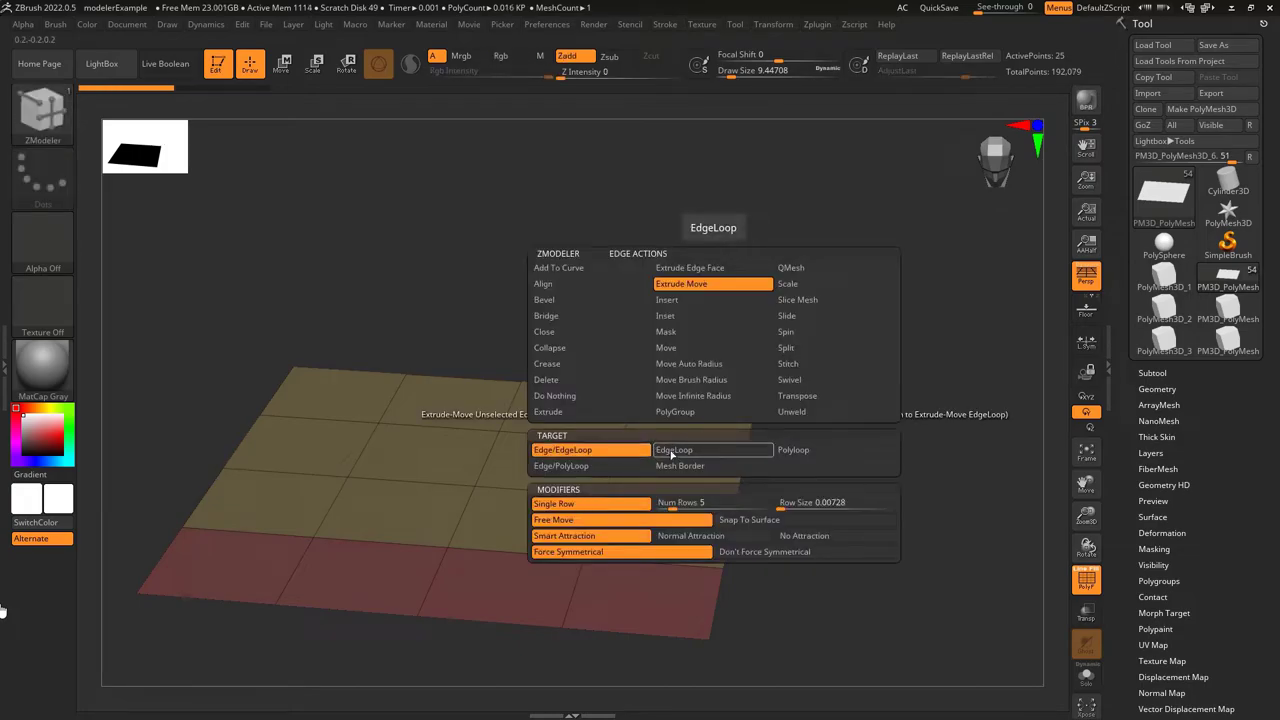
left_click_drag(748, 430, 951, 480)
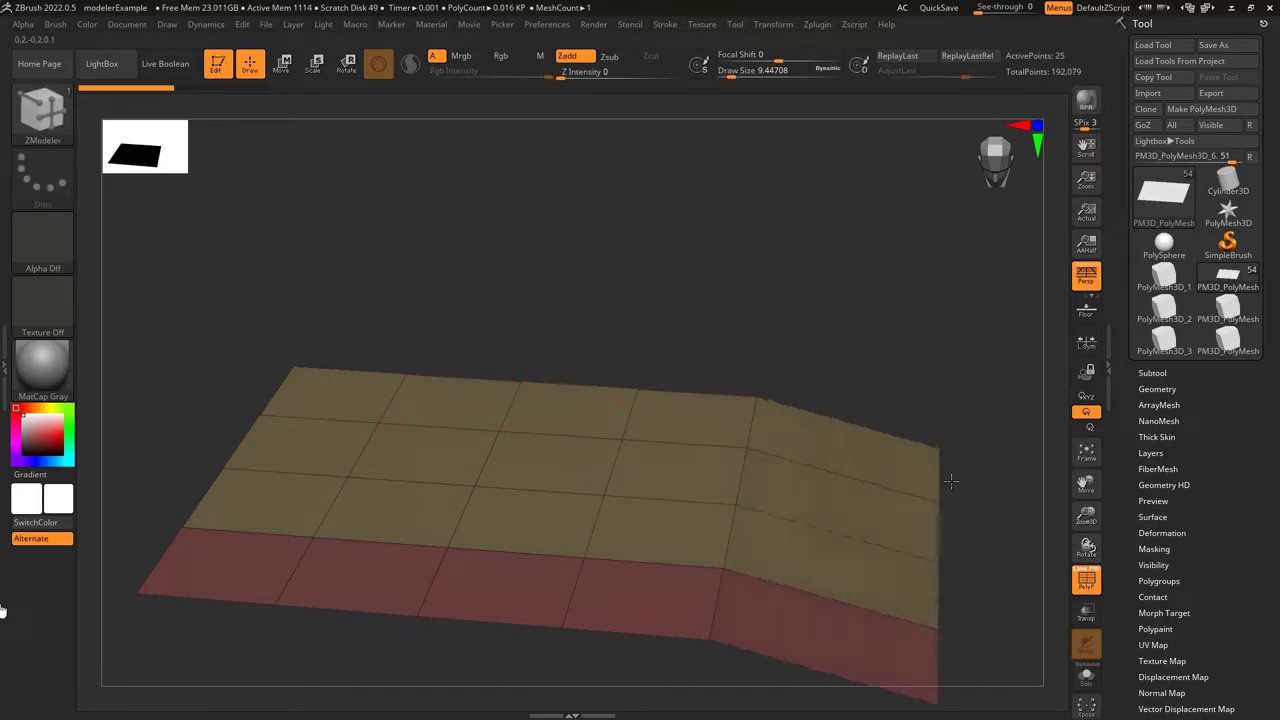
key("ctrl+z")
key("space")
left_click(662, 450)
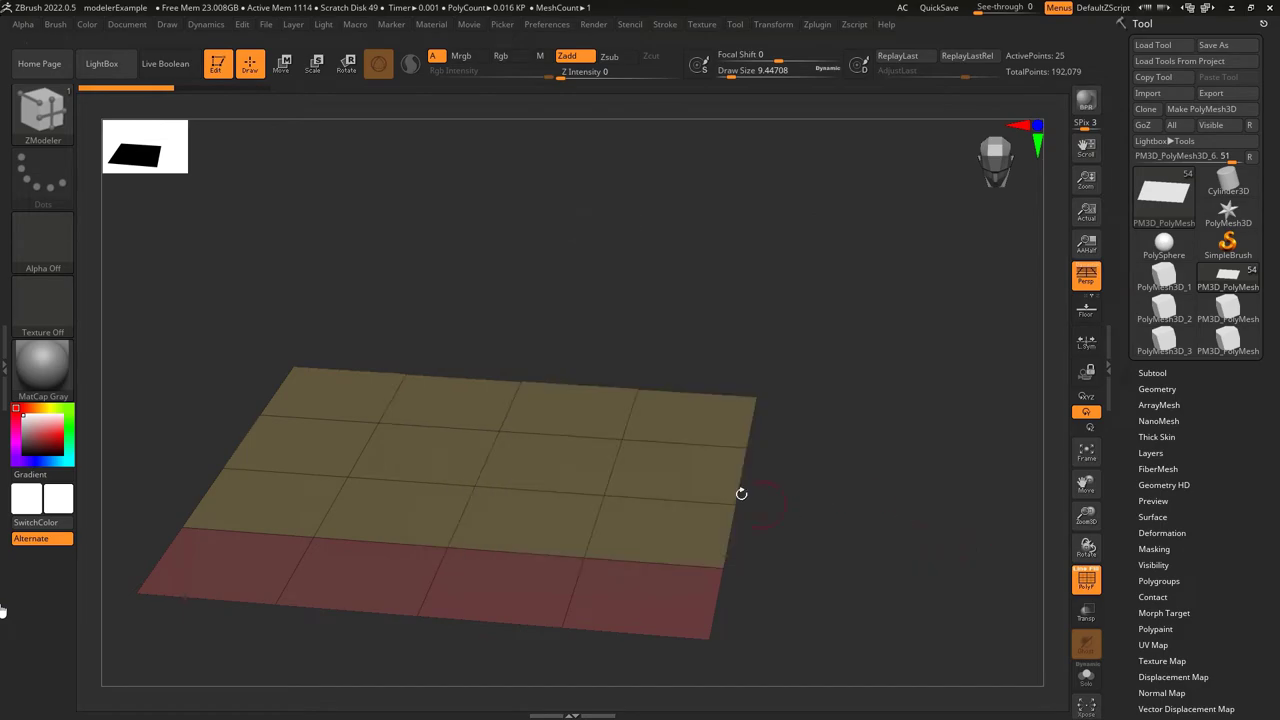
left_click_drag(743, 479, 923, 507)
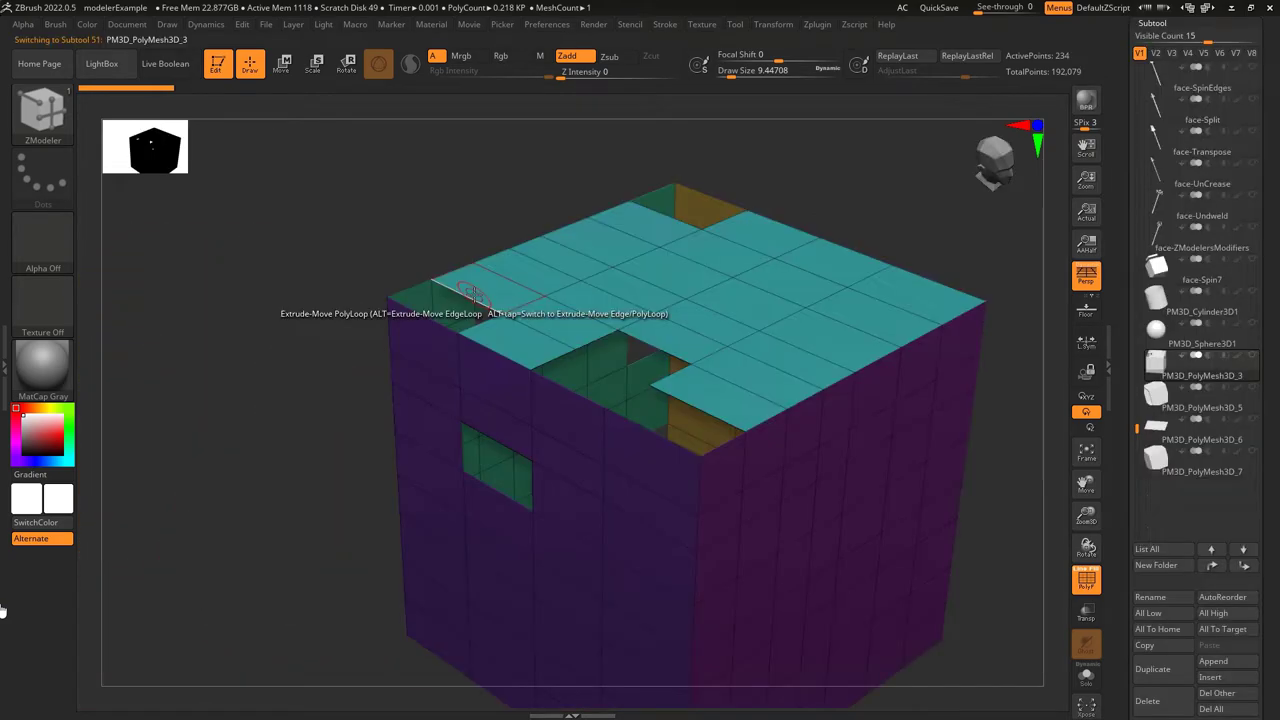
Try Extrude Move on polyloops of the open cube, pulling the border of the rear corner opening upward
left_click_drag(550, 266, 694, 298)
key("ctrl+z")
left_click_drag(675, 218, 696, 144)
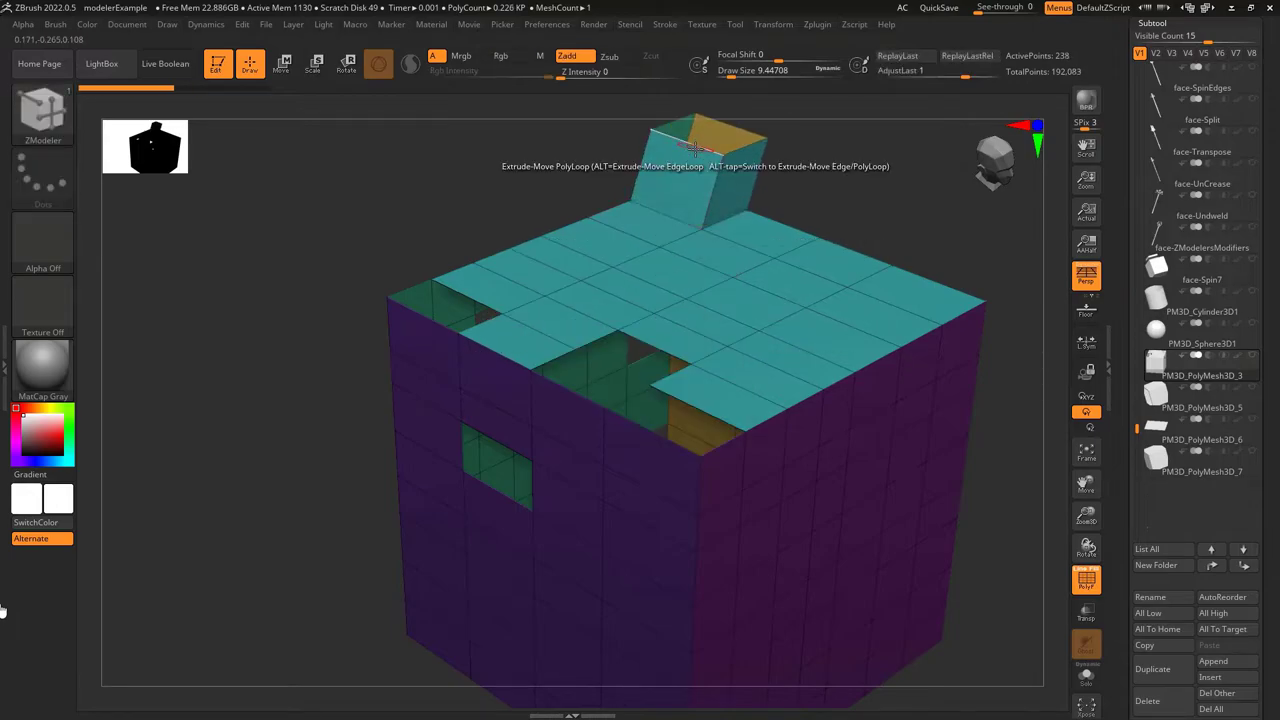
Set the Extrude Move target to Mesh Border and extrude the border of the opening in the cube's top face upward
key("space")
left_click(655, 469)
left_click(656, 468)
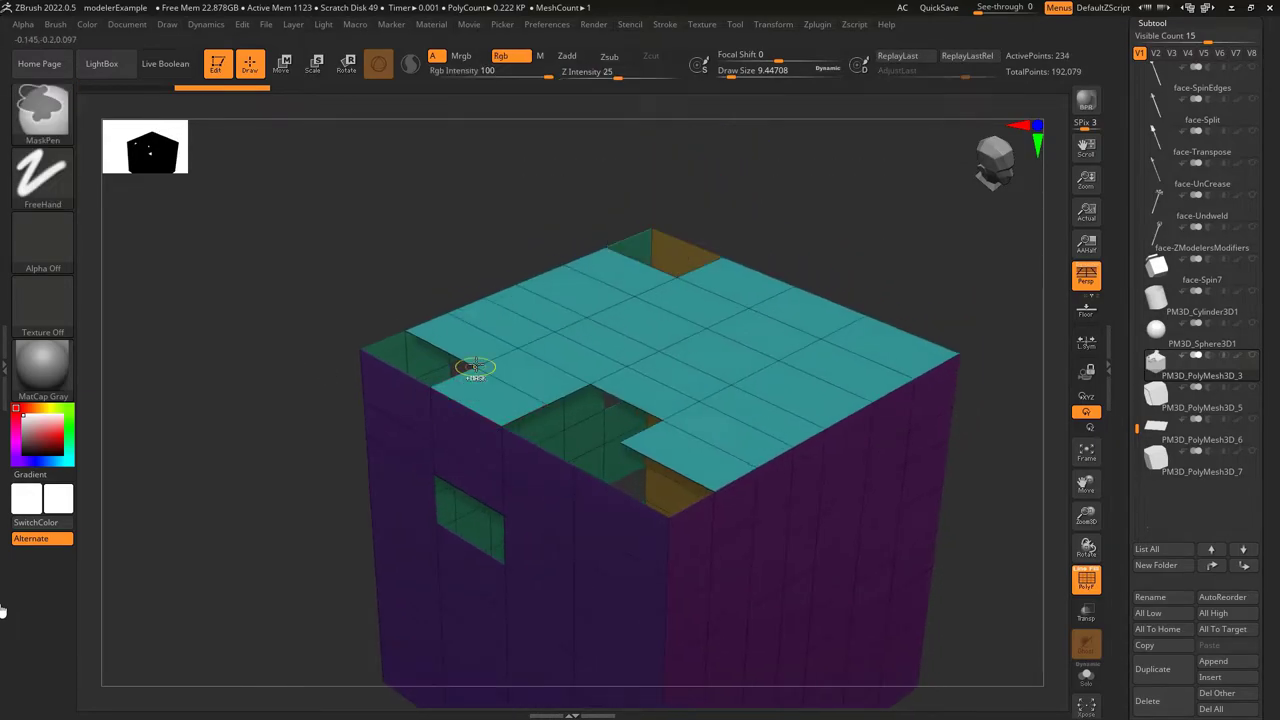
left_click_drag(466, 366, 634, 188)
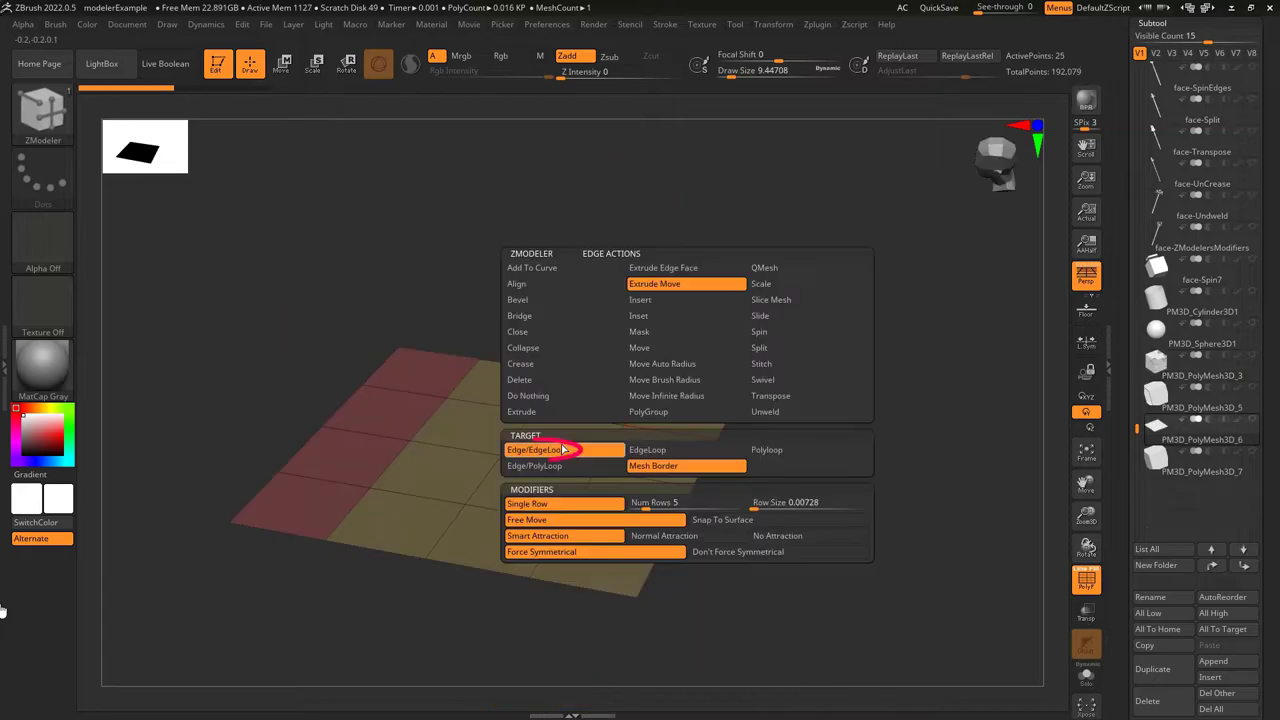
Try Extrude Move with the Edge/EdgeLoop target on the plane's border, switching between a single edge and the whole edge loop
left_click(656, 377)
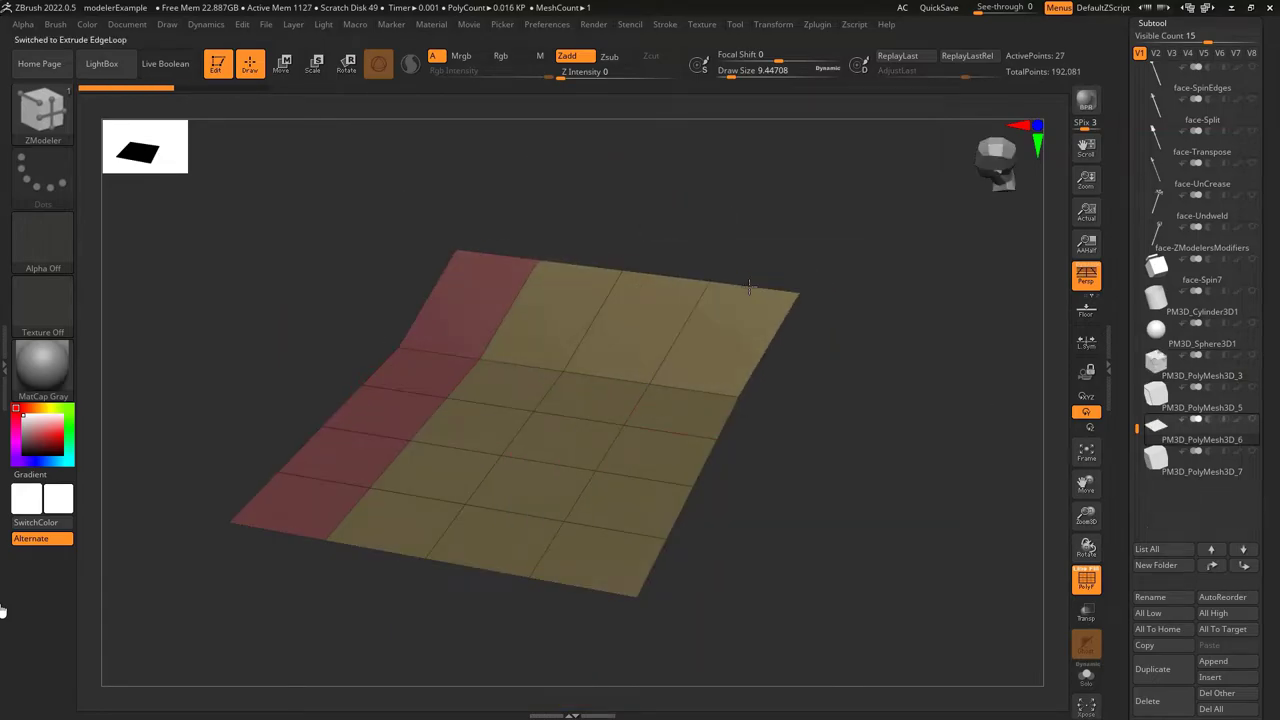
left_click_drag(700, 286, 700, 186)
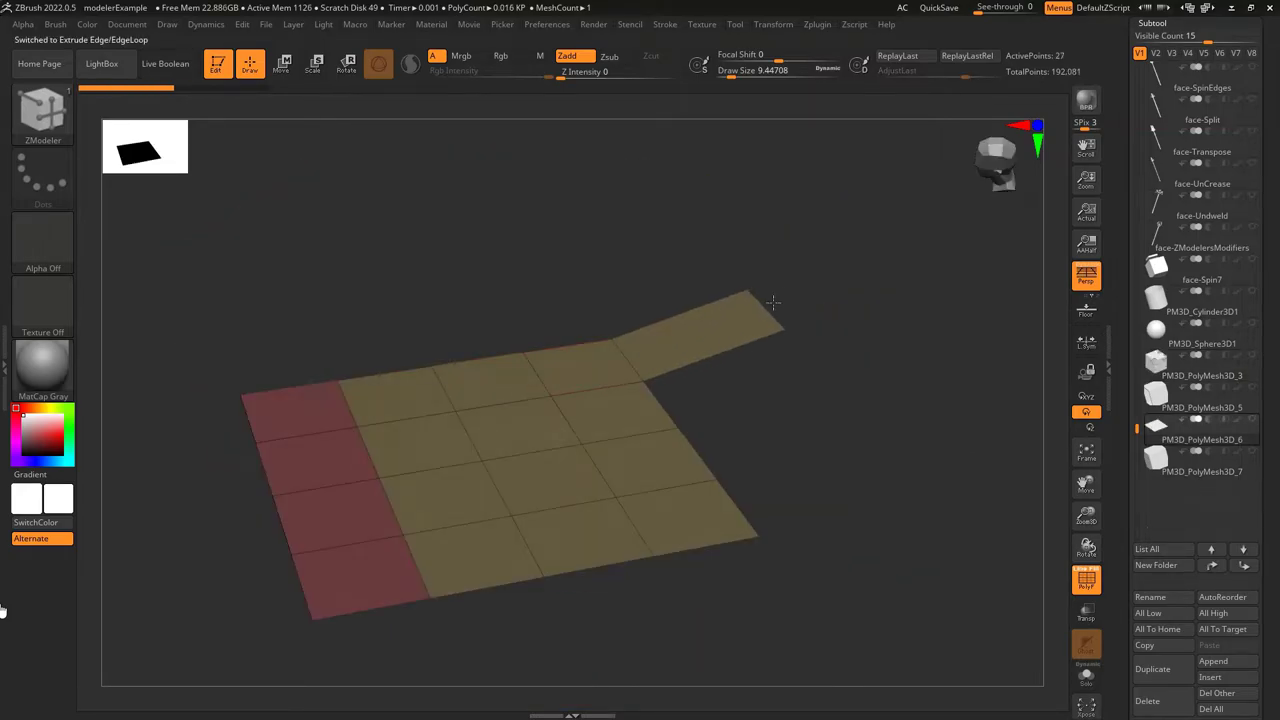
left_click_drag(773, 302, 736, 215)
key("alt")
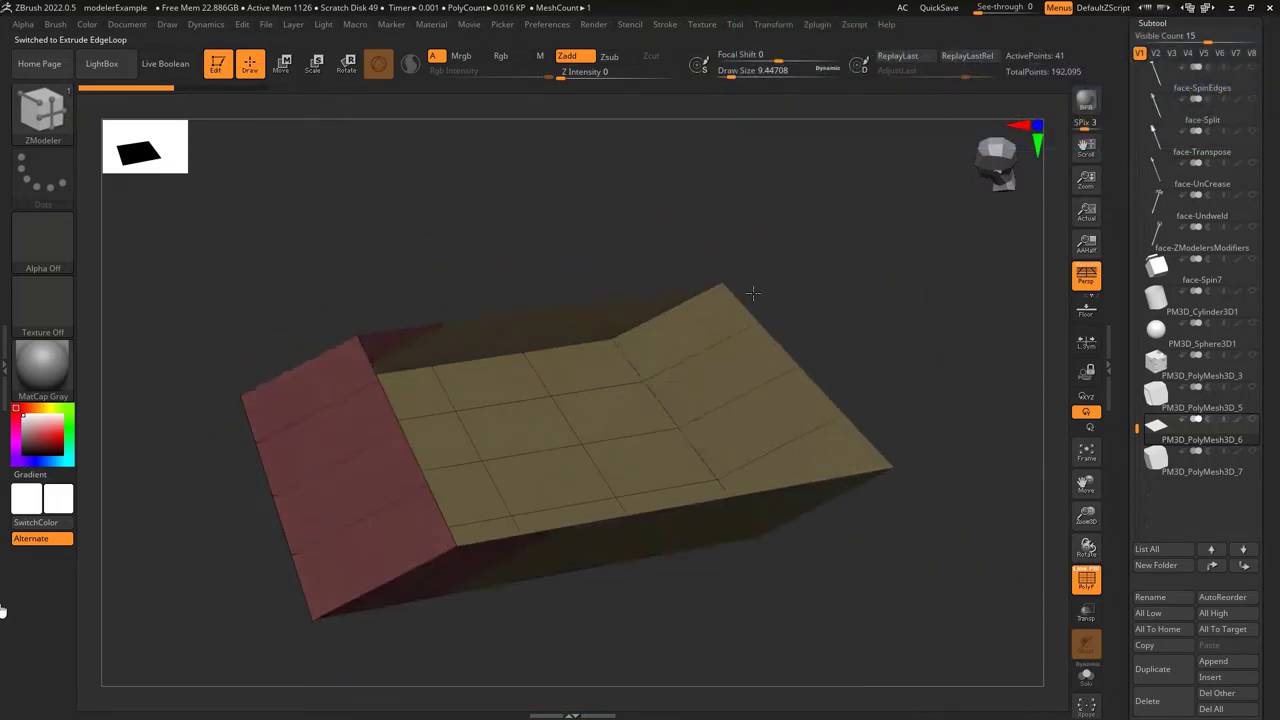
Set the Extrude Move target to Edge/PolyLoop and extrude edges on the side and back of the plane
key("space")
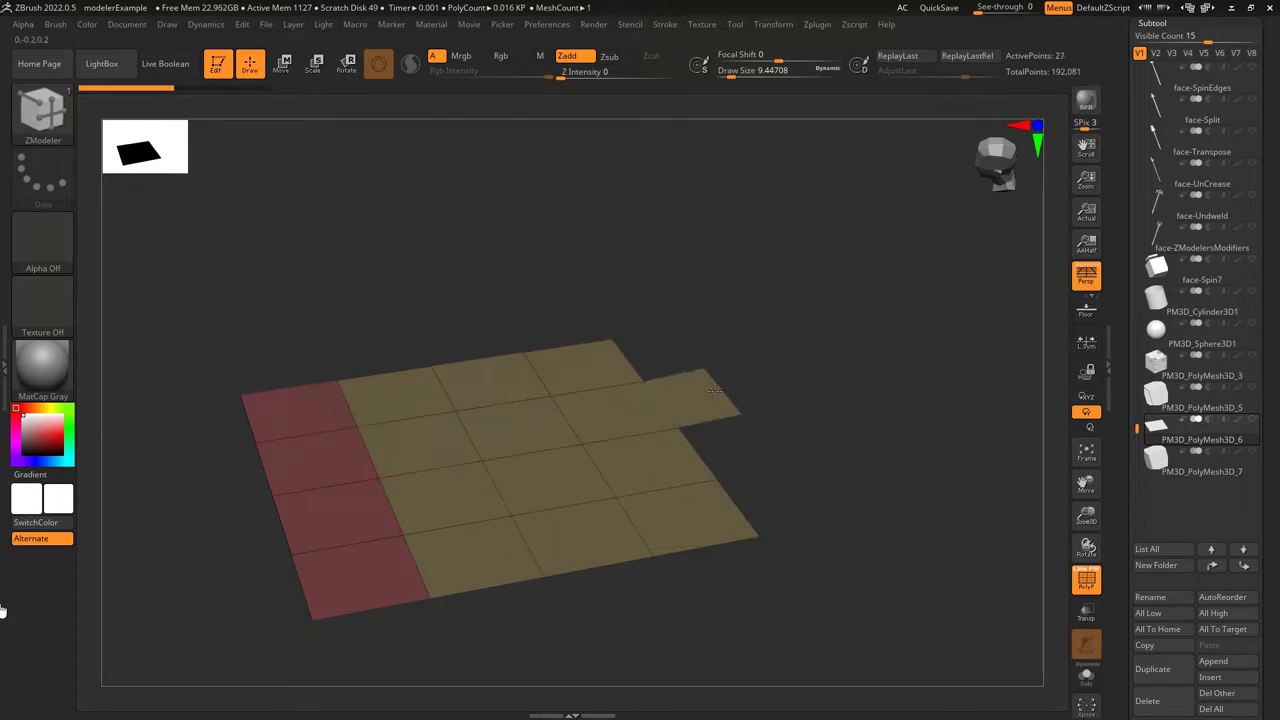
left_click_drag(744, 376, 897, 352)
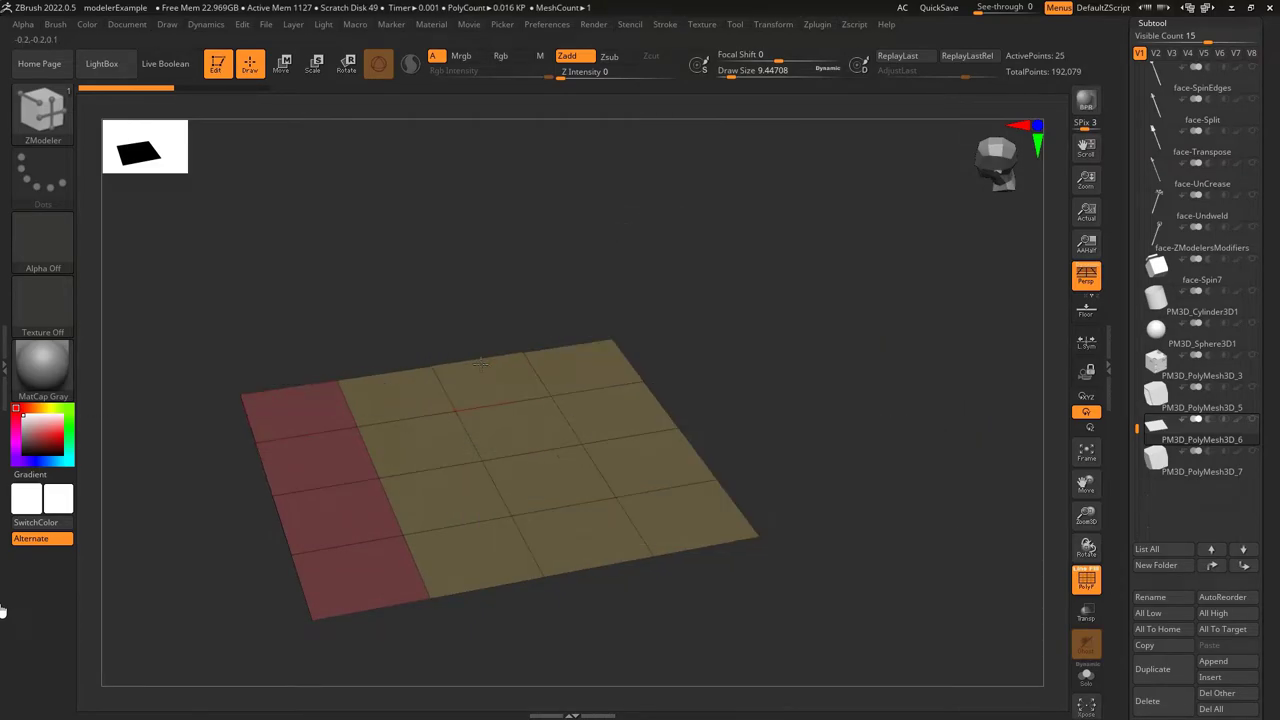
left_click_drag(482, 357, 494, 275)
left_click_drag(494, 275, 488, 262)
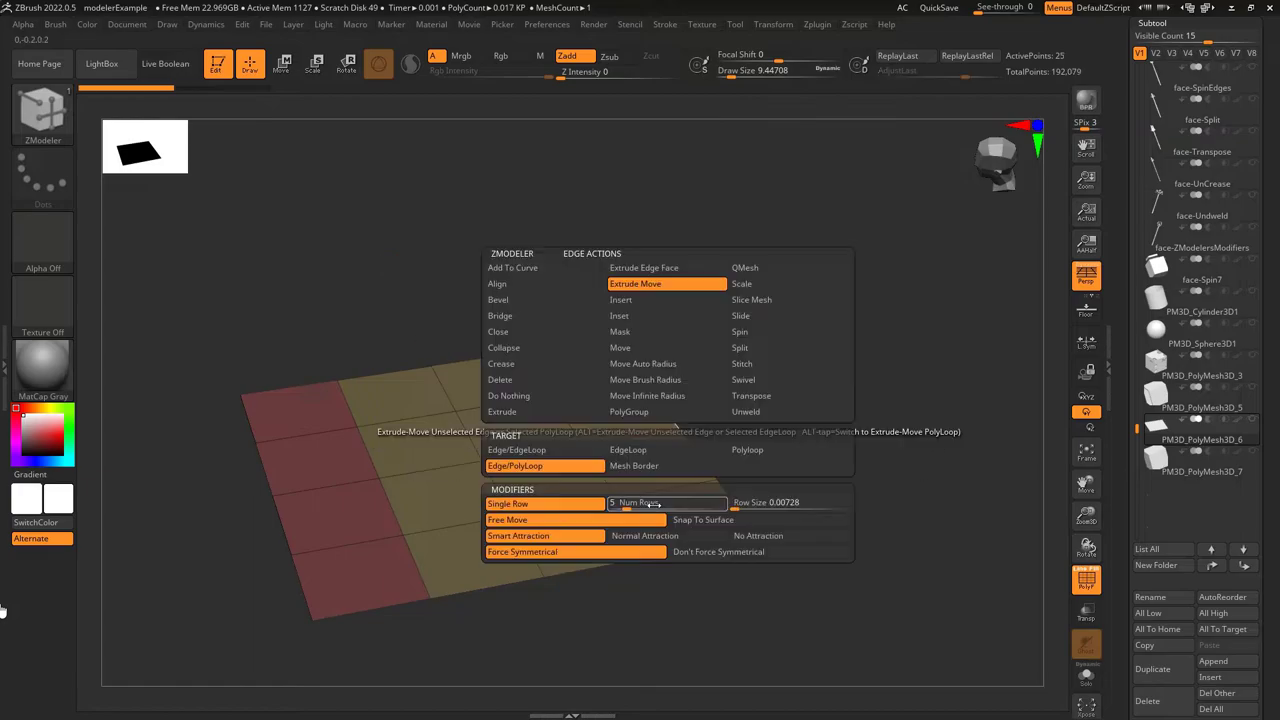
Try the Num Rows modifier at 5 by extruding a rear edge and a side edge of the plane, undoing each extrusion
left_click_drag(579, 342, 530, 260)
key("ctrl+z")
left_click_drag(661, 404, 739, 377)
key("ctrl+z")
Activate the Row Size modifier, set it to 0.07236, and extrude a side edge of the plane
key("space")
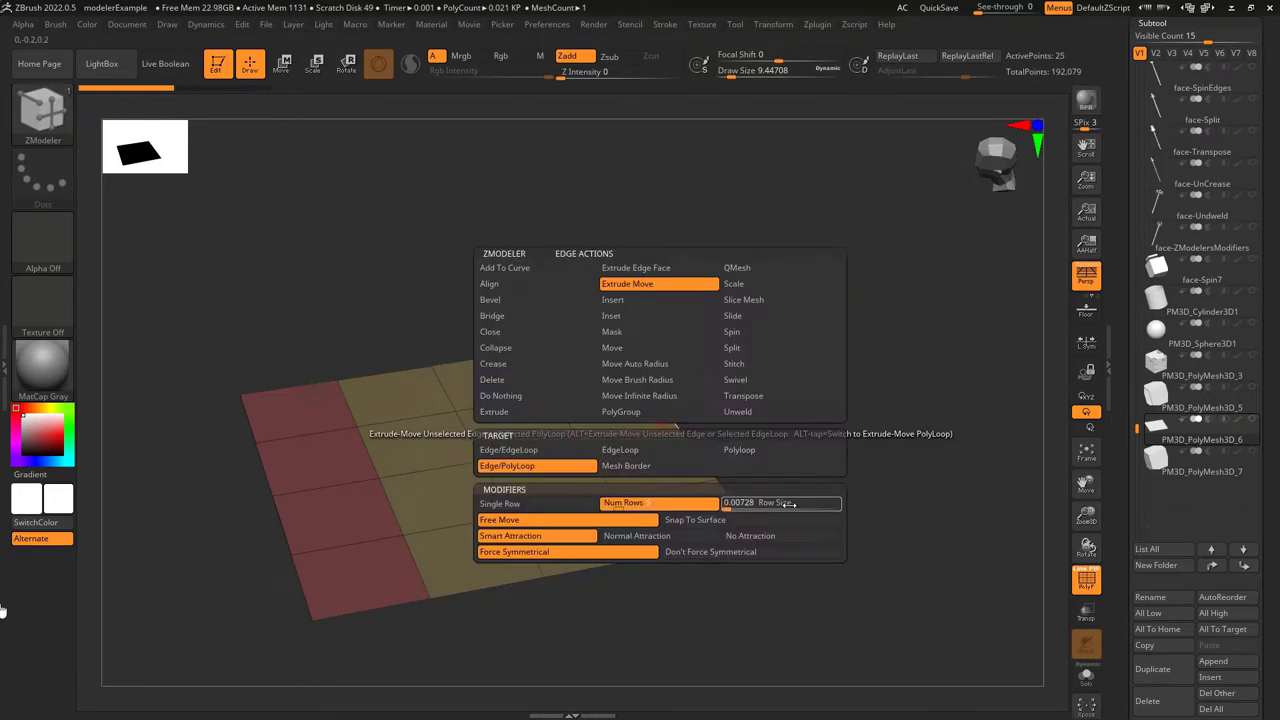
mouse_move(661, 404)
left_mouse_down()
mouse_move(917, 246)
mouse_move(667, 396)
left_mouse_up()
key("space")
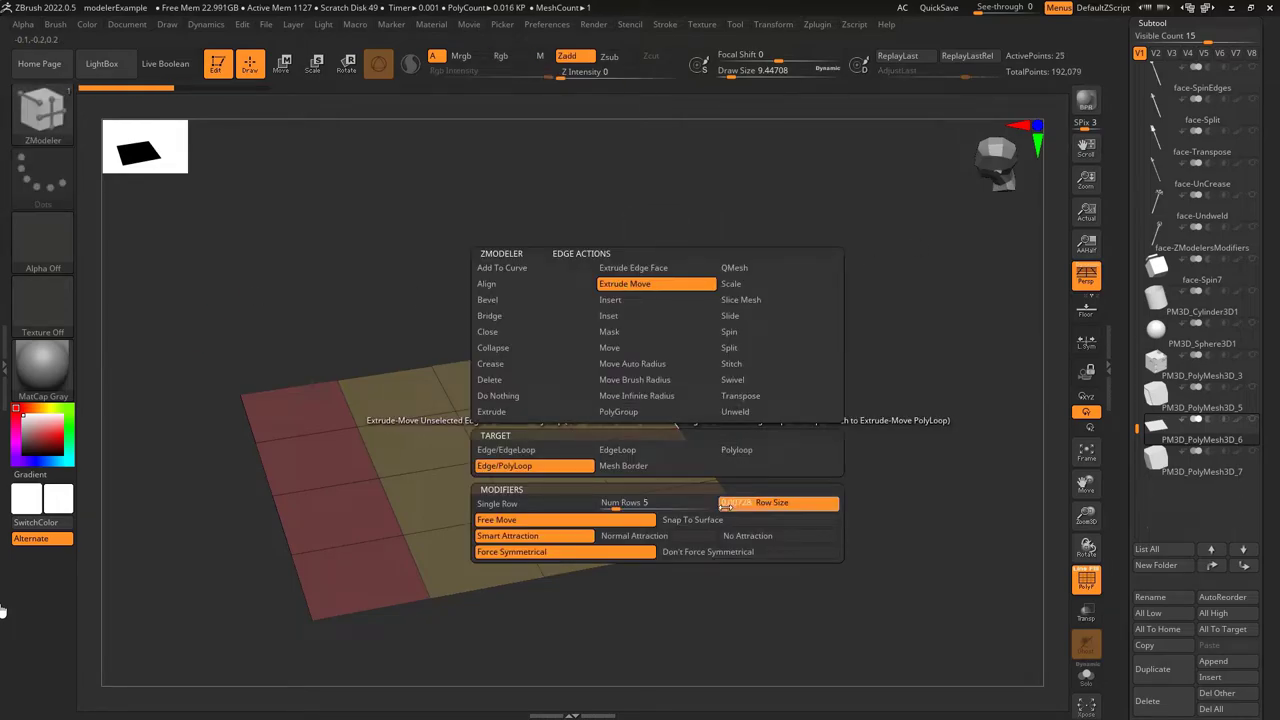
key("Return")
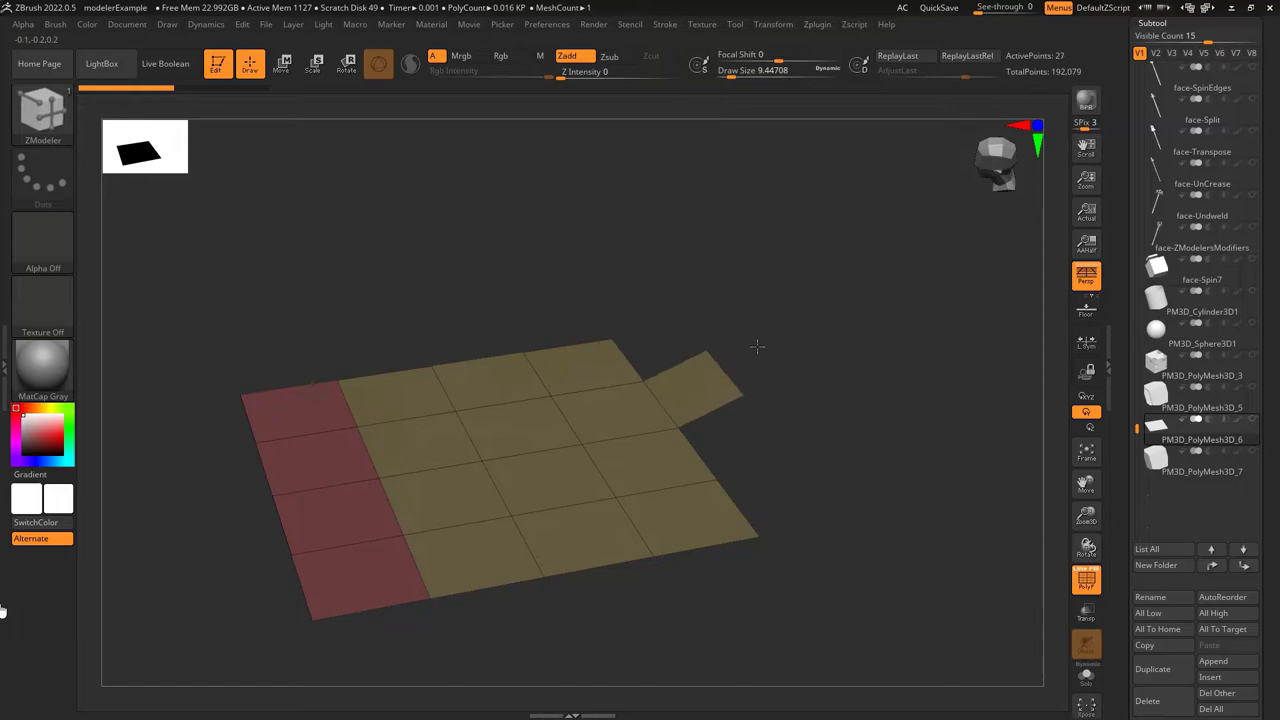
left_click_drag(757, 346, 667, 404)
Extrude neighbouring edges along the plane's side in a single row, switch to Don't Force Symmetrical, and extrude further edges
key("space")
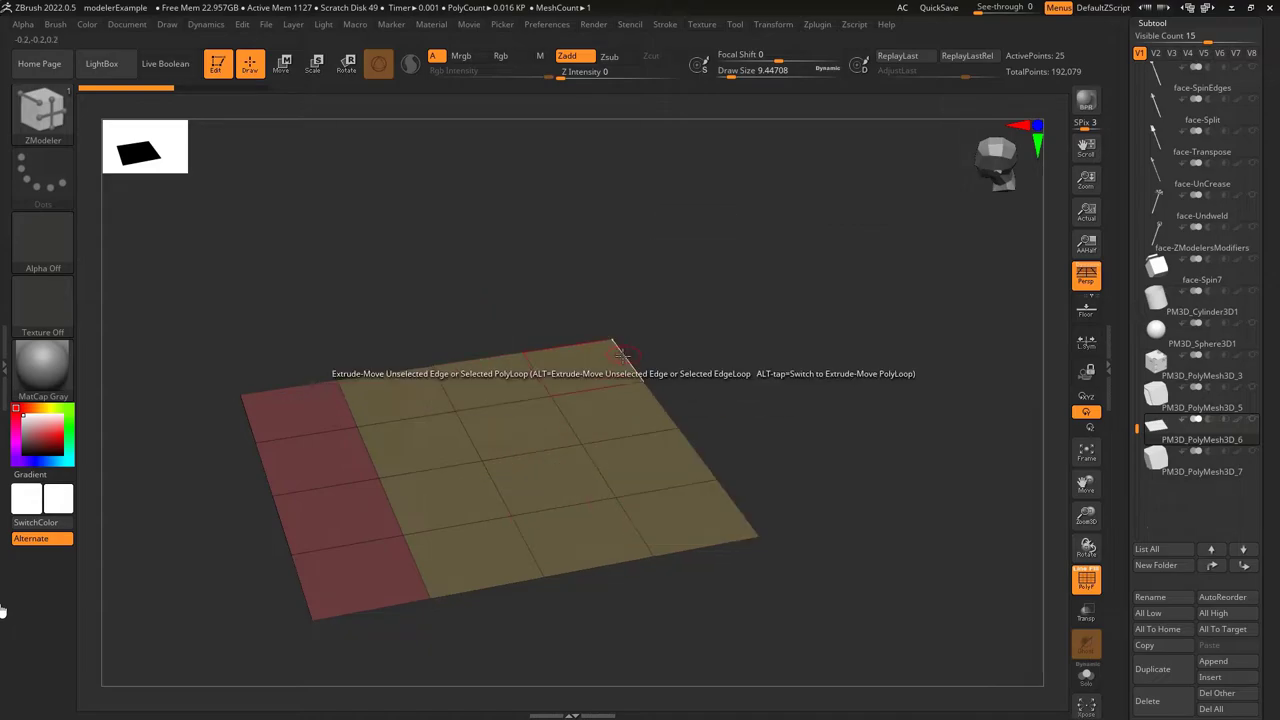
left_click_drag(640, 352, 760, 438)
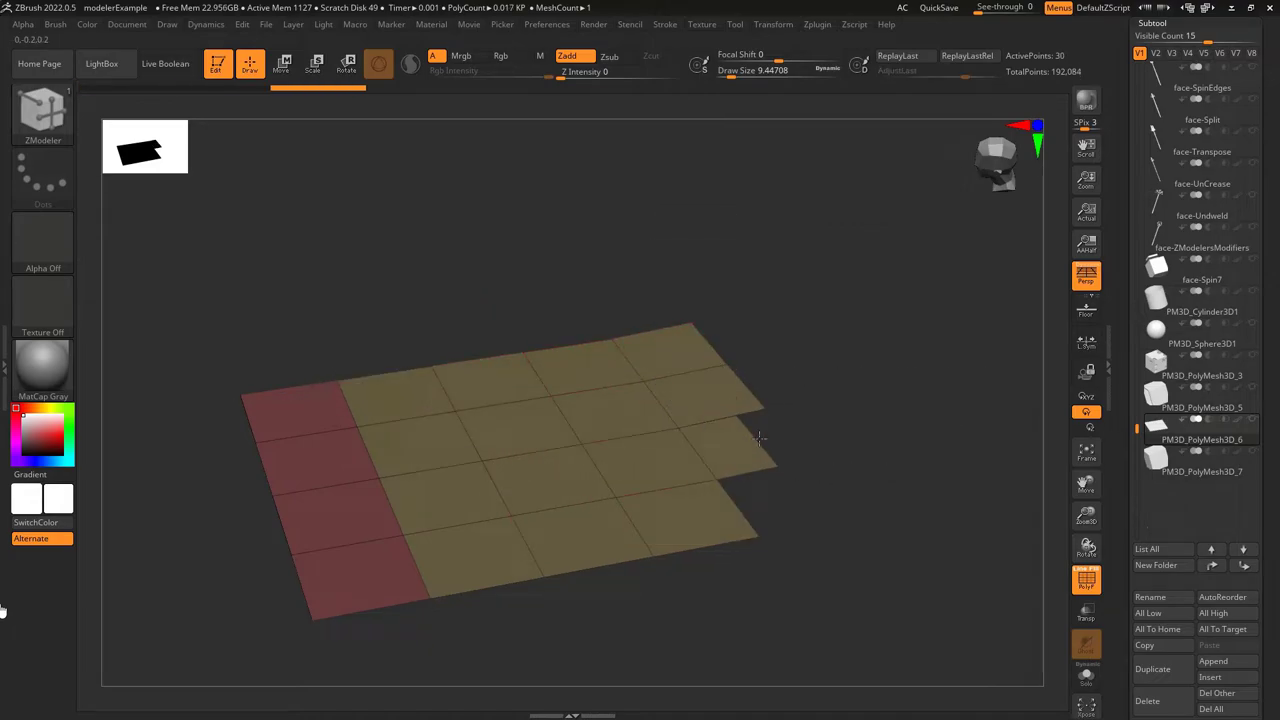
left_click(738, 513)
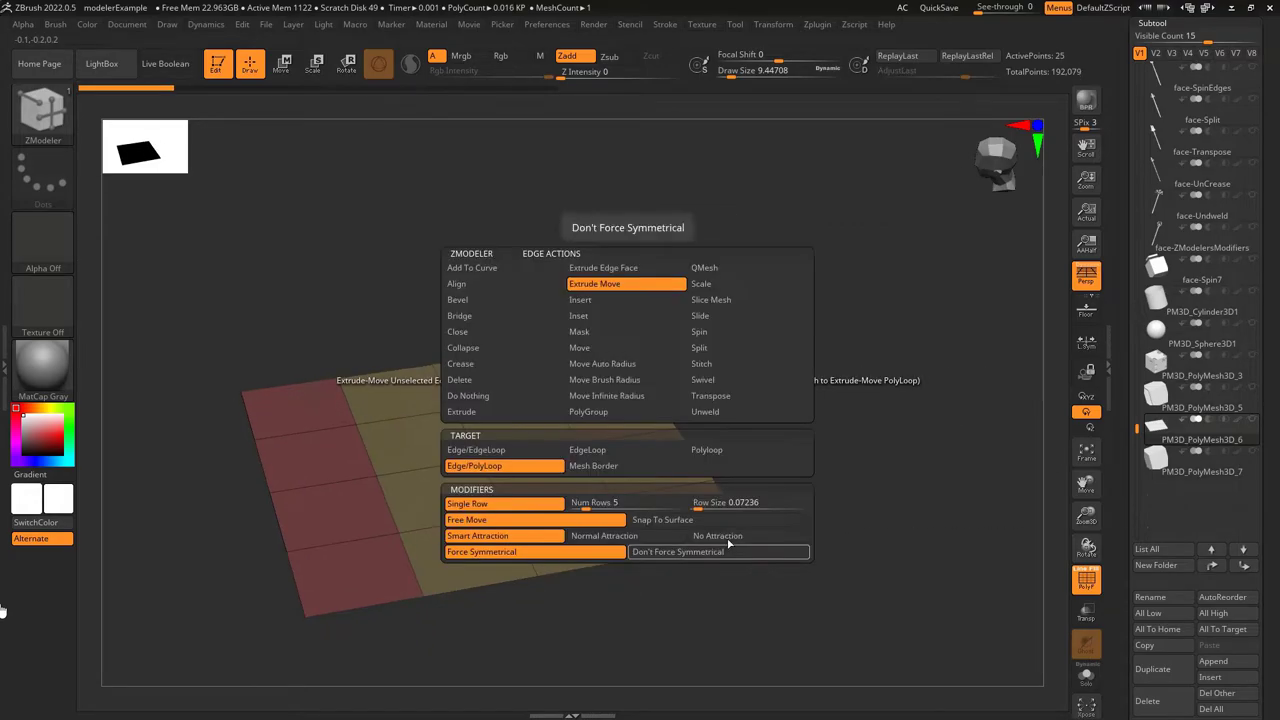
left_click(729, 547)
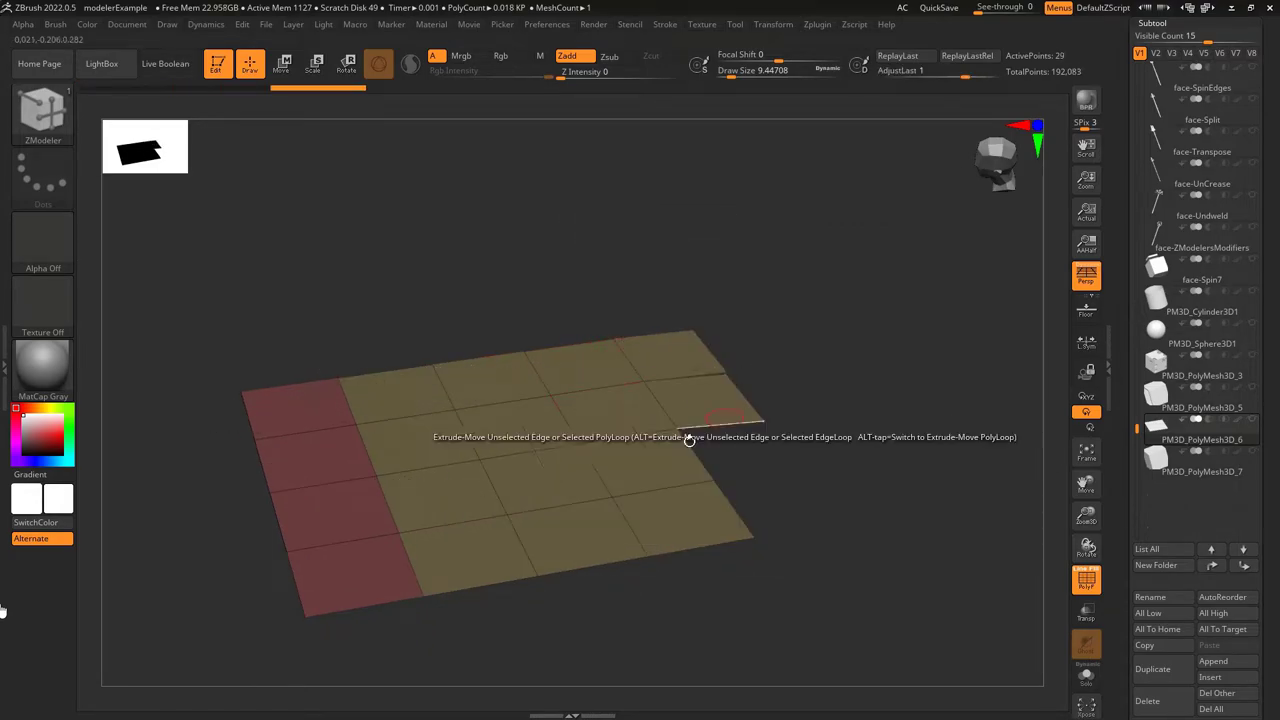
left_click_drag(686, 437, 780, 508)
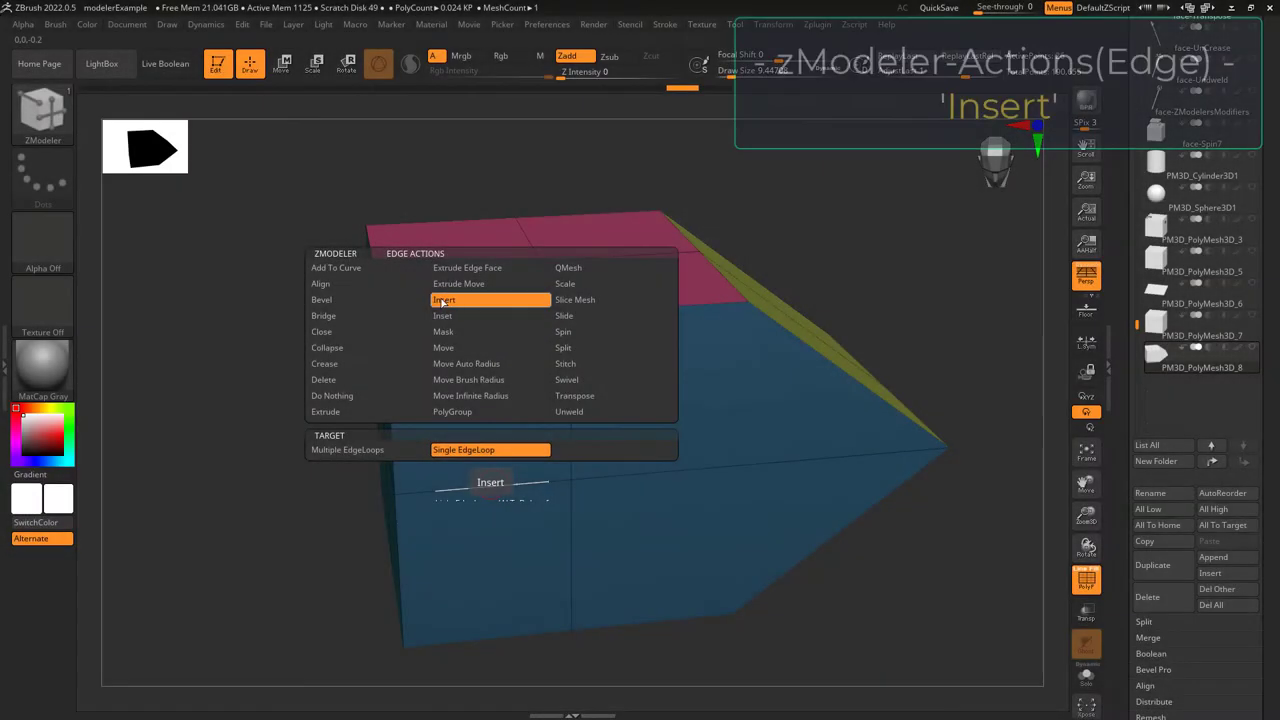
Choose the Insert edge action with the Single EdgeLoop target and insert a vertical edge loop in the pointed half of the block
left_click(493, 451)
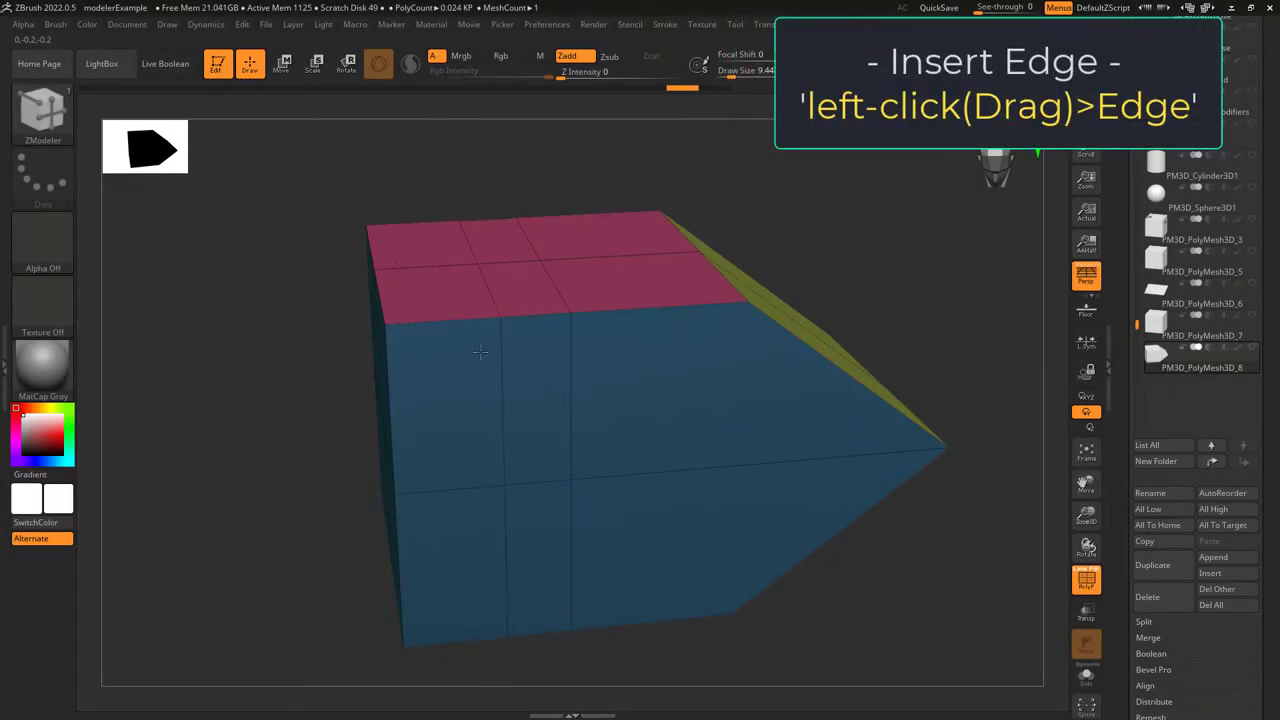
key("ctrl+z")
left_click_drag(662, 471, 668, 471)
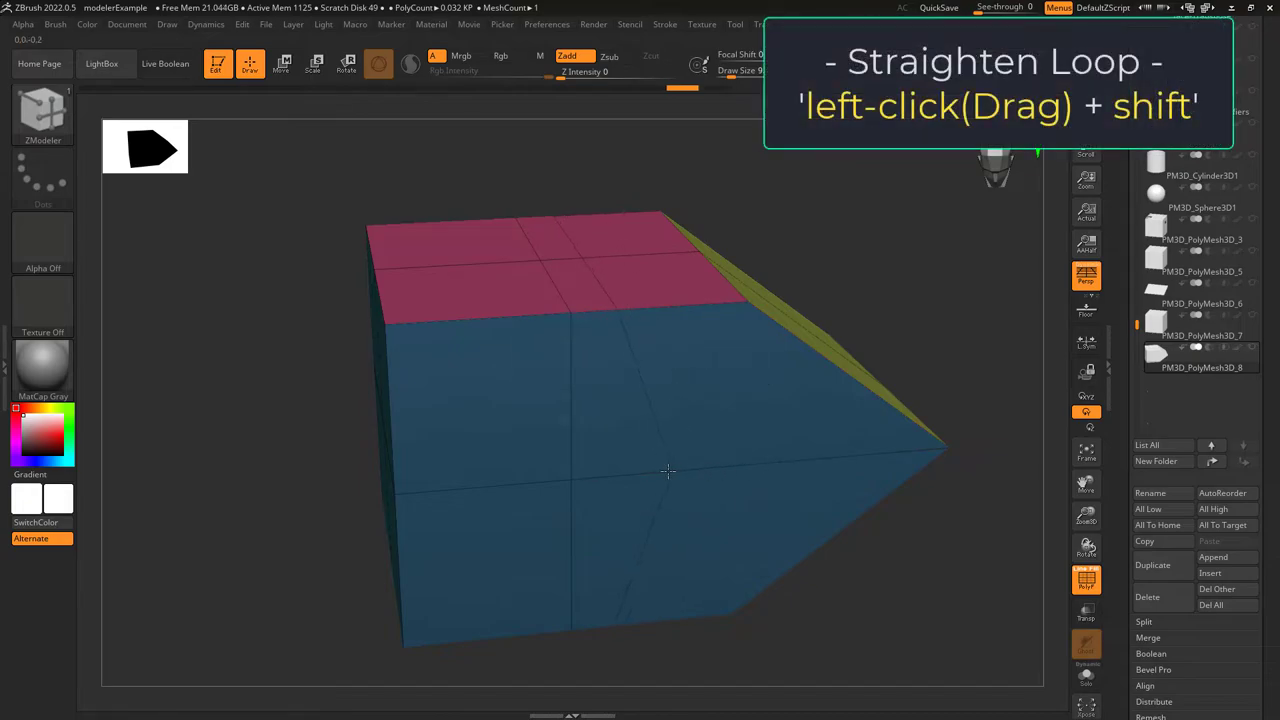
Delete the newly inserted edge loop, the block's middle vertical loop, and the lengthwise loop across its top
left_click(642, 505, "alt")
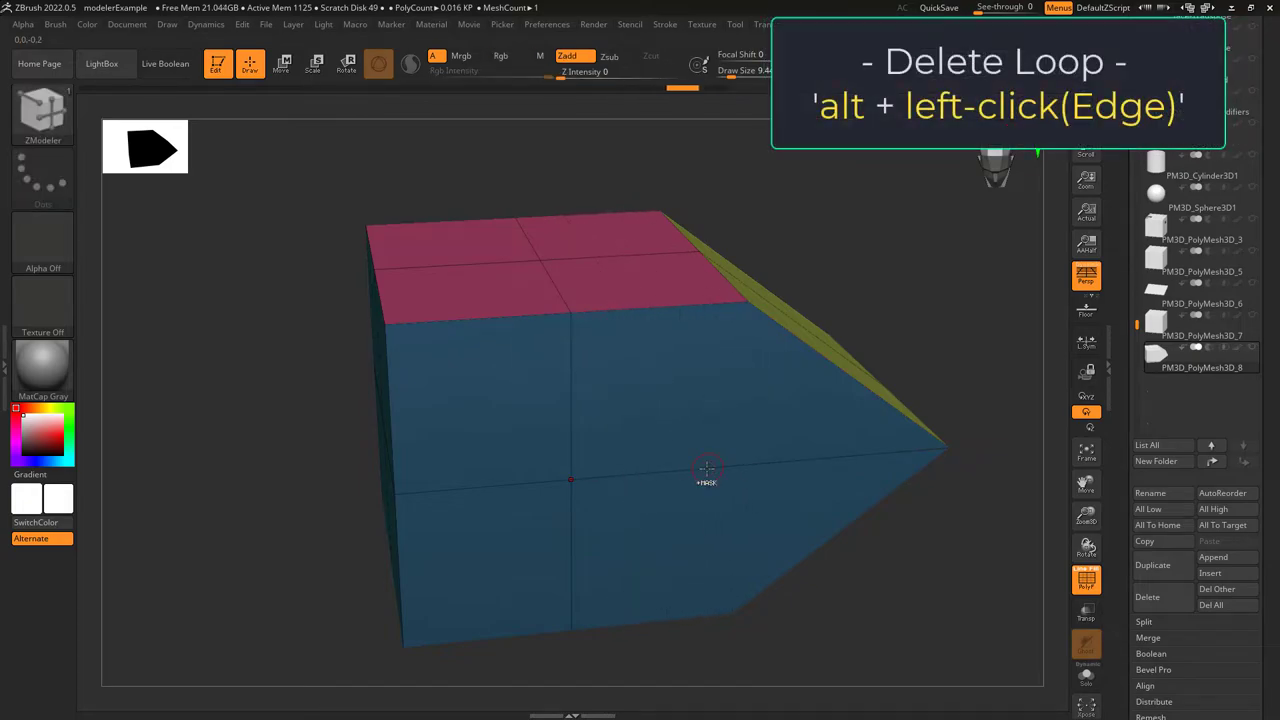
left_click(571, 557, "alt")
left_click(612, 256, "alt")
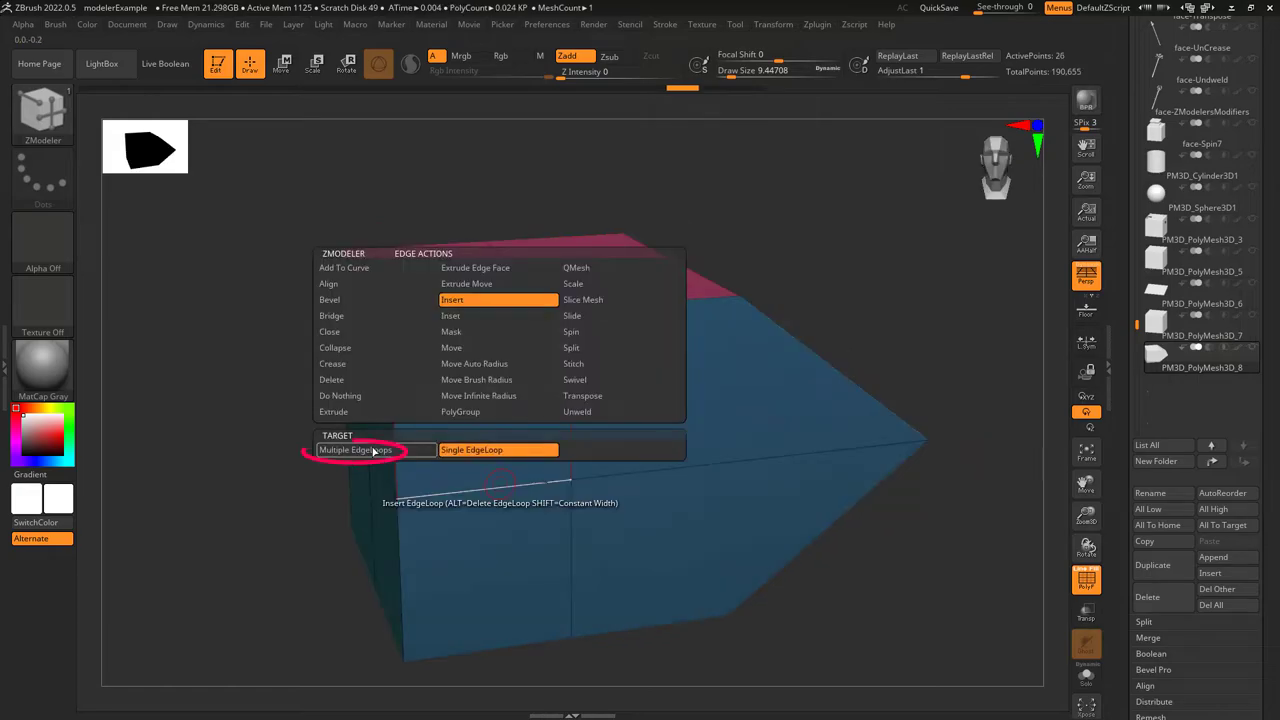
Set the Insert target to Multiple EdgeLoops, insert loops interactively across the block's square half, and undo them
left_click(373, 451)
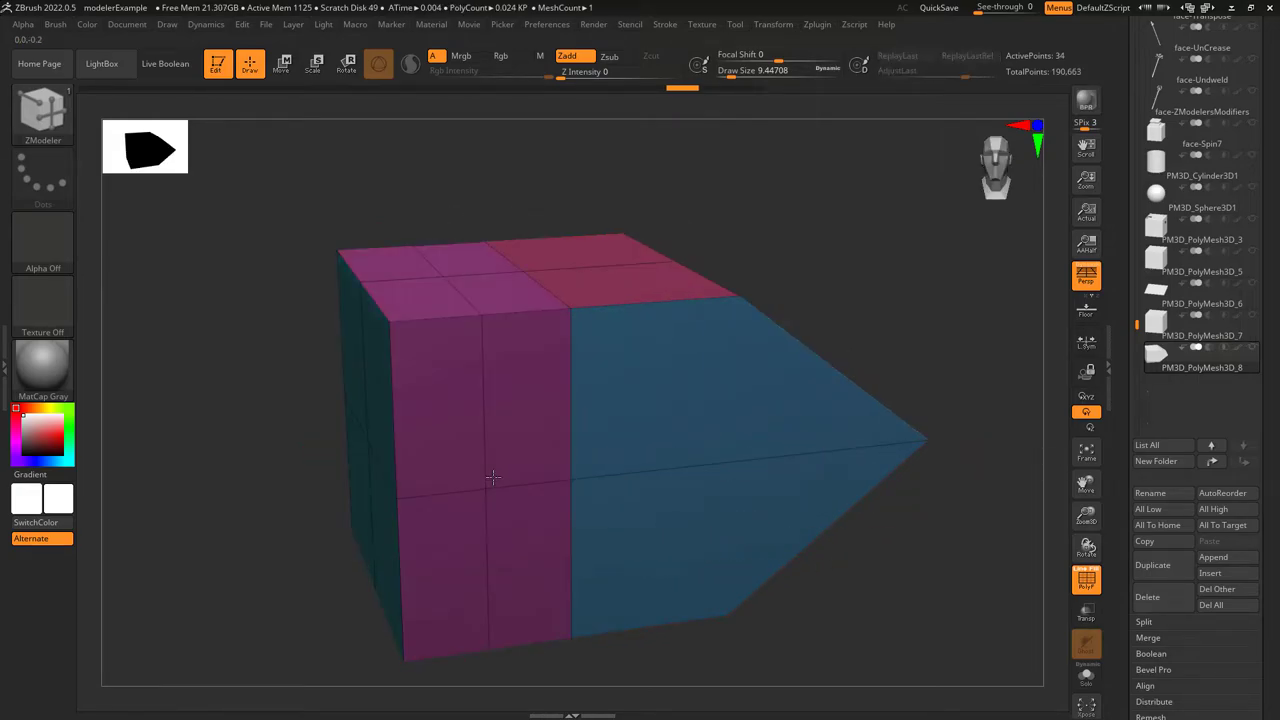
left_click_drag(492, 477, 548, 467)
key("ctrl+z")
Try inserting multiple edge loops across the block's square half with Specified Resolution set to 8, and undo the insertion
key("space")
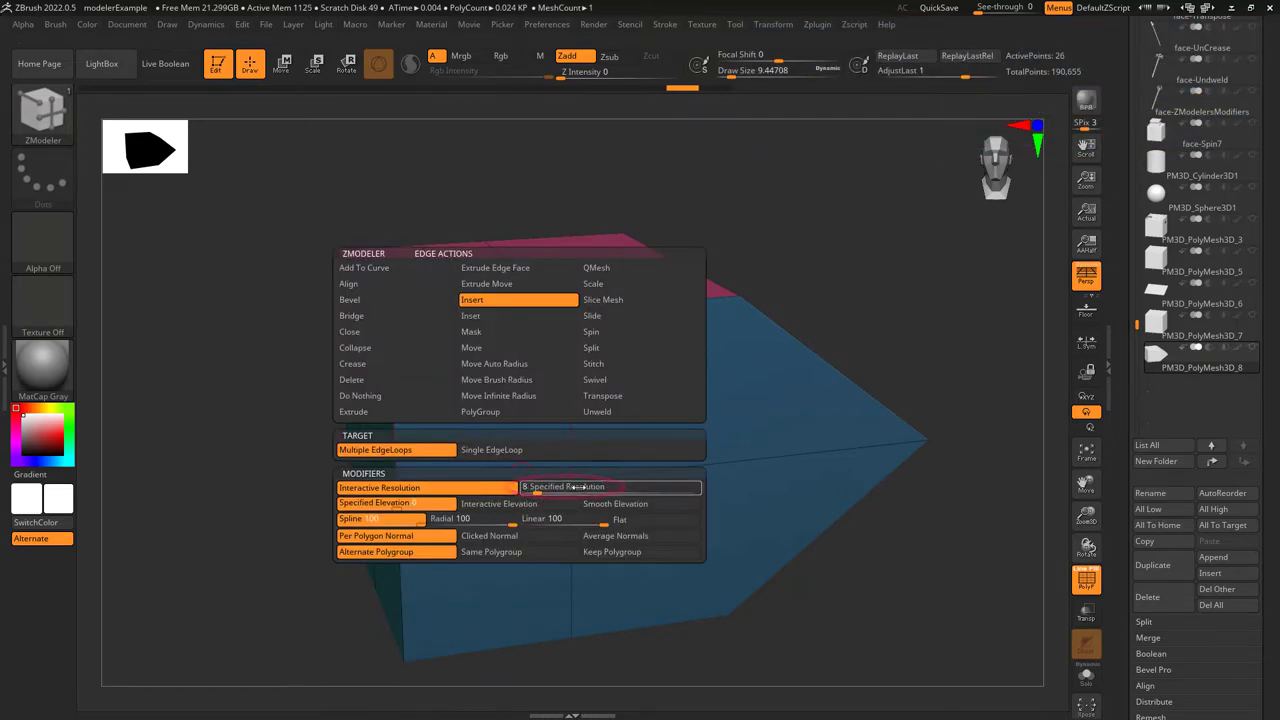
left_click(580, 487)
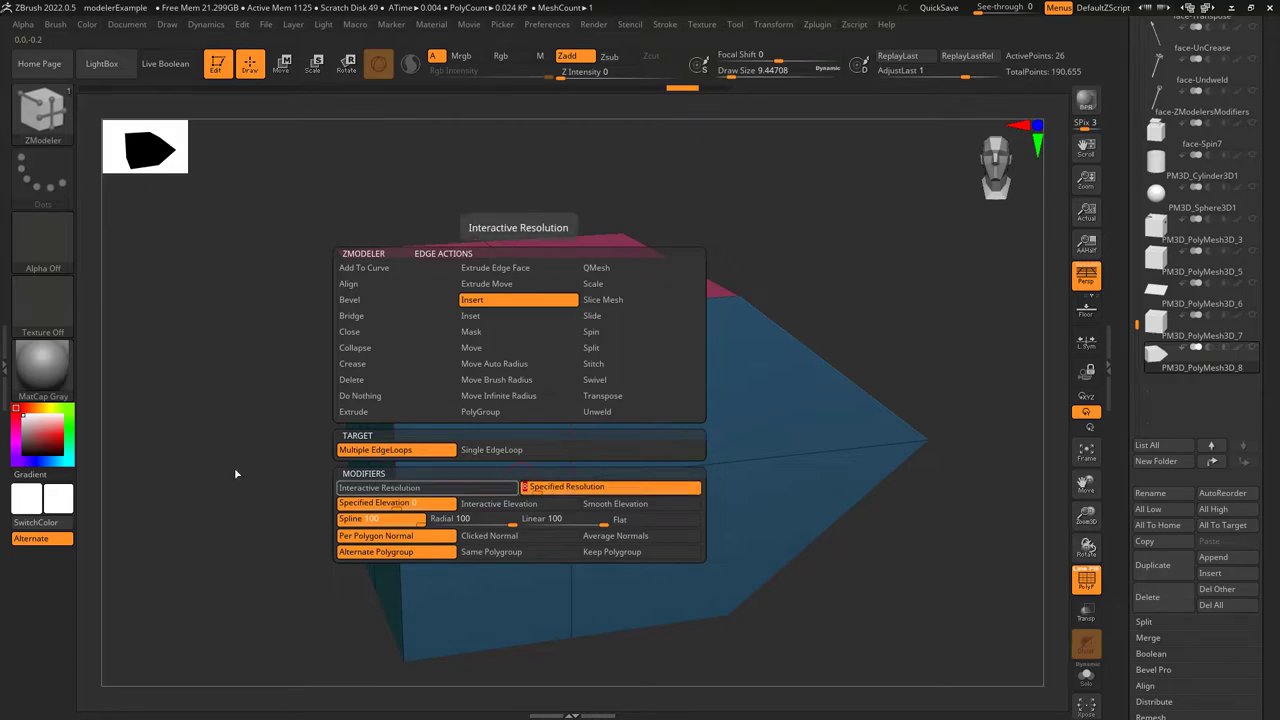
left_click(453, 319)
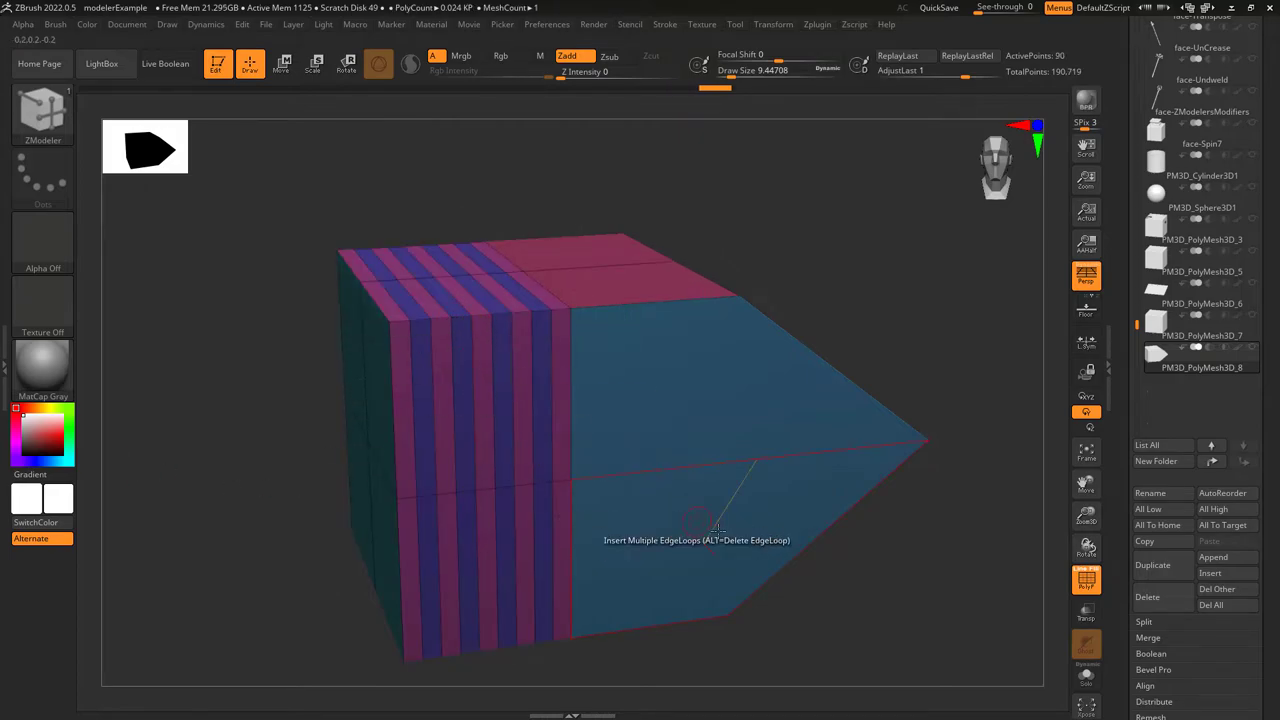
key("ctrl+z")
Switch the multiple edge loop insertion back to Interactive Resolution
key("space")
left_click(388, 490)
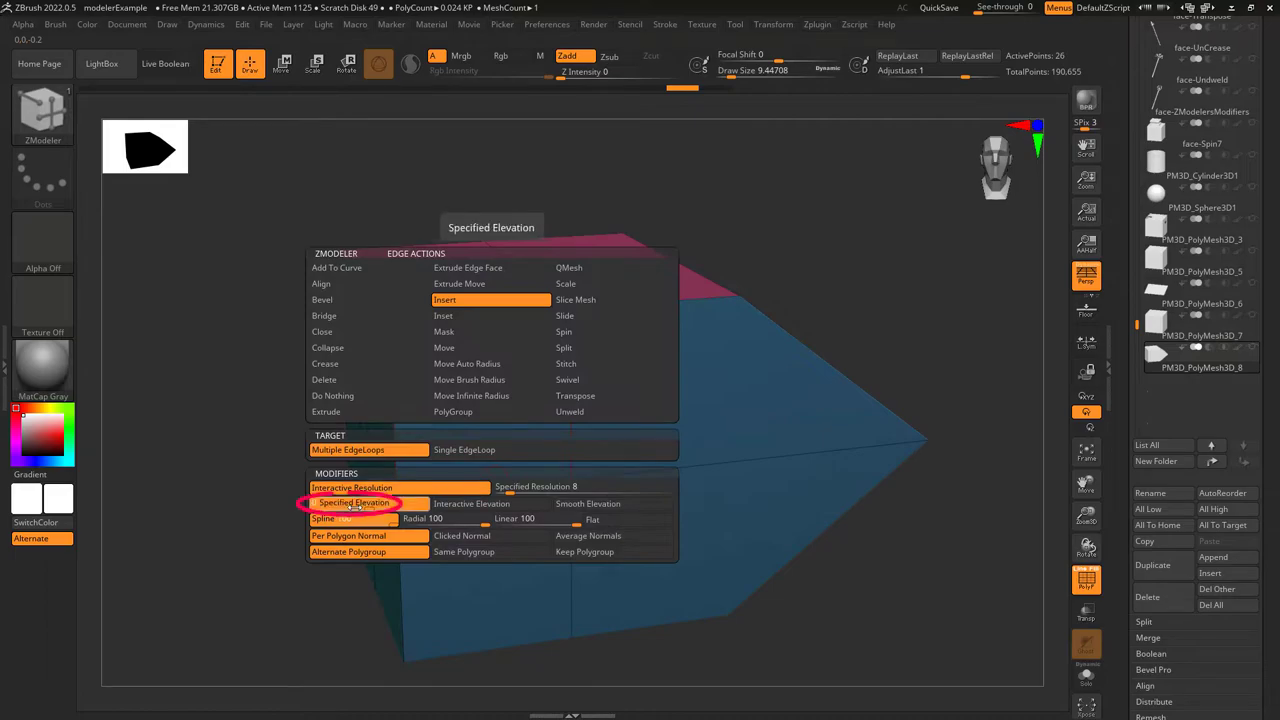
Insert multiple edge loops across the block's square half with Specified Elevation, undo them, and repeat the insertion with Interactive Elevation
left_click_drag(501, 485, 643, 481)
key("ctrl+z")
key("space")
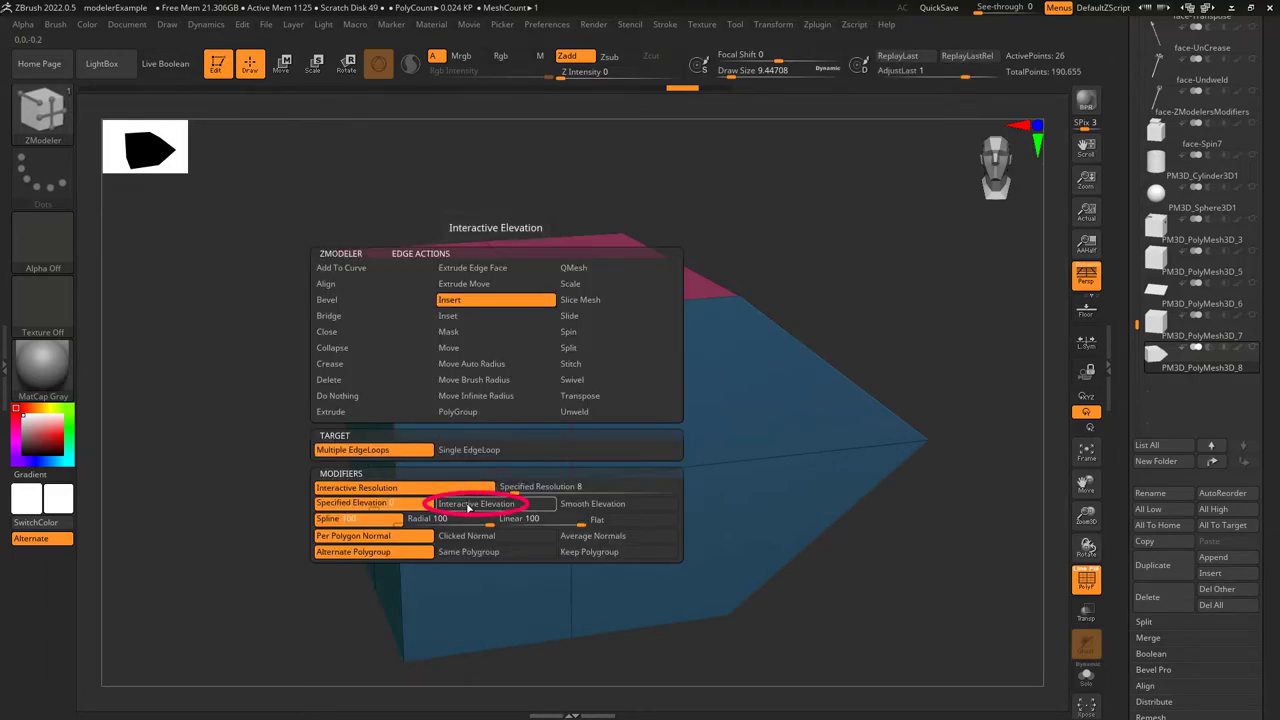
left_click_drag(507, 482, 570, 605)
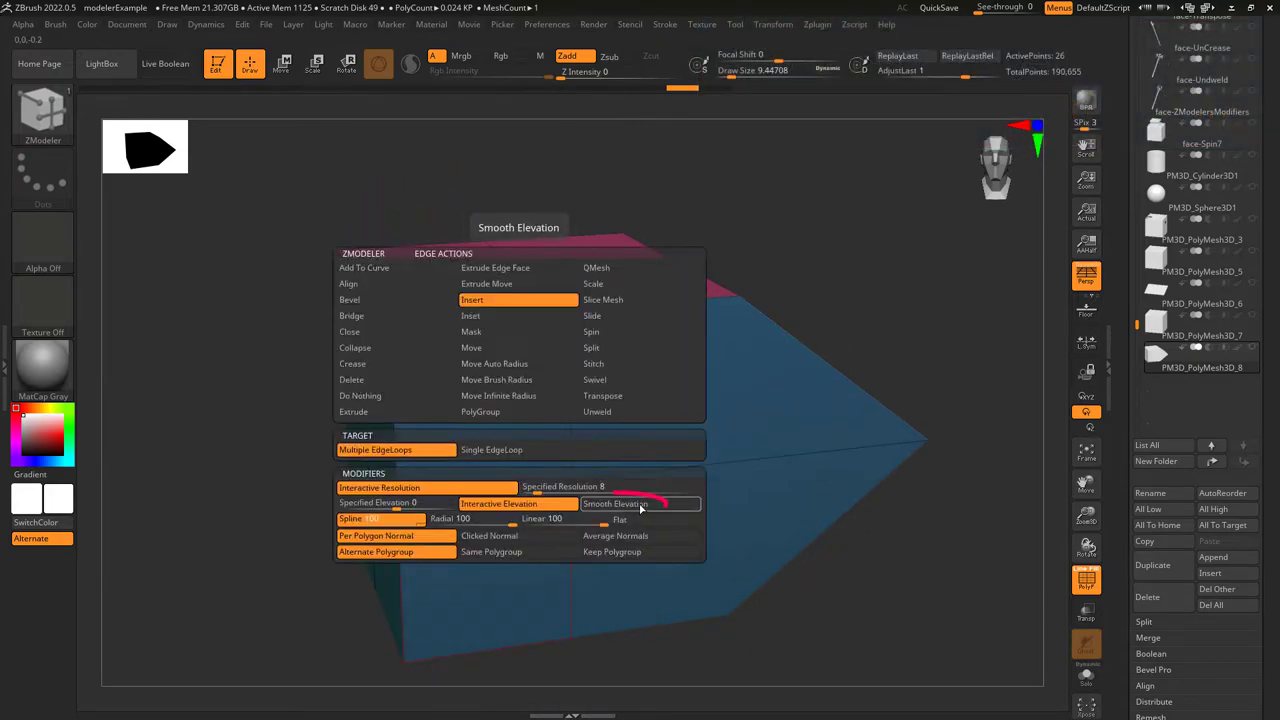
Try Smooth Elevation by inserting multiple edge loops across the square half and the pointed half, undoing each insertion
left_click(641, 508)
left_click_drag(480, 486, 541, 418)
key("ctrl+z")
left_click_drag(650, 471, 730, 378)
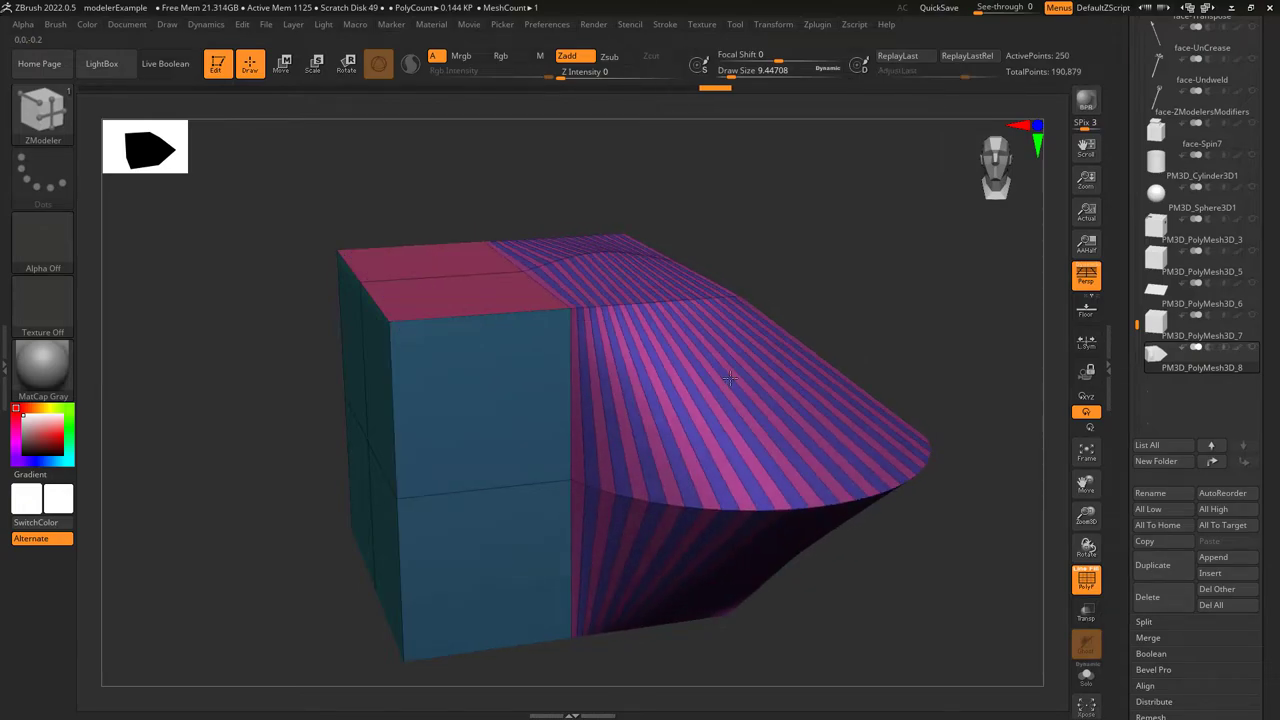
key("ctrl+z")
Set the elevation profile to Spline, insert raised edge loops across the block's square half, and undo them
key("space")
left_click(385, 522)
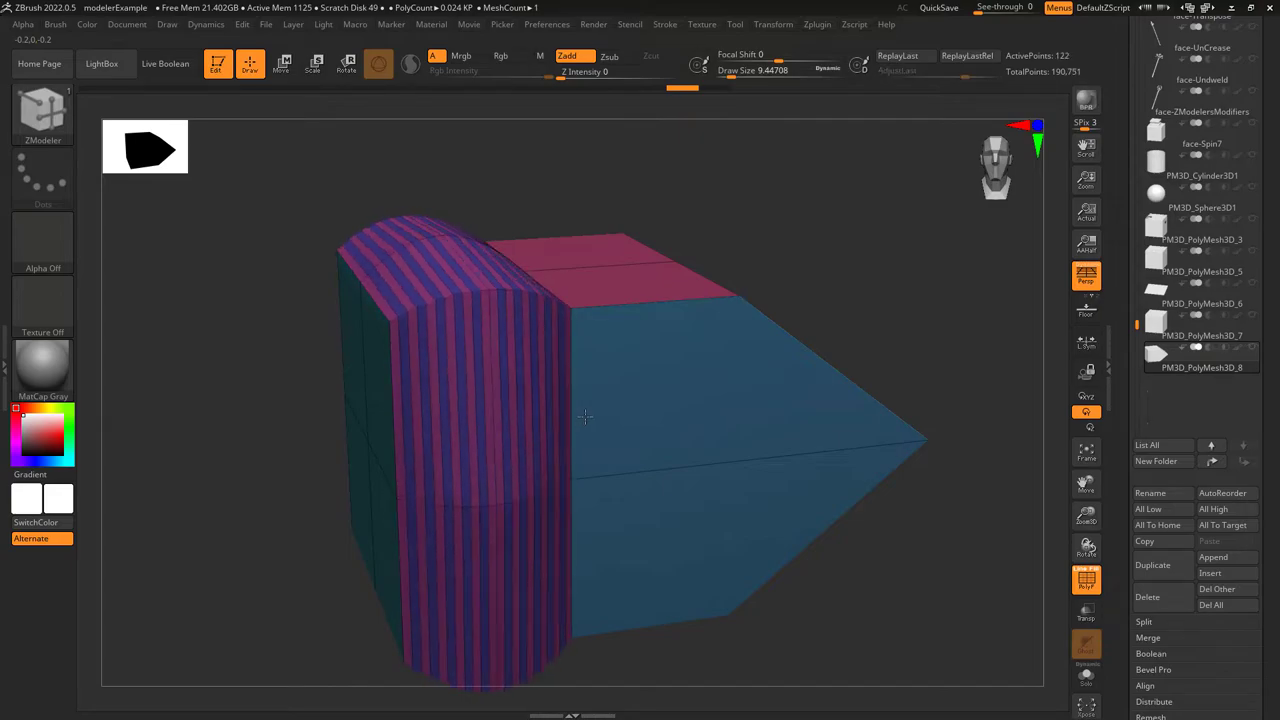
key("ctrl+z")
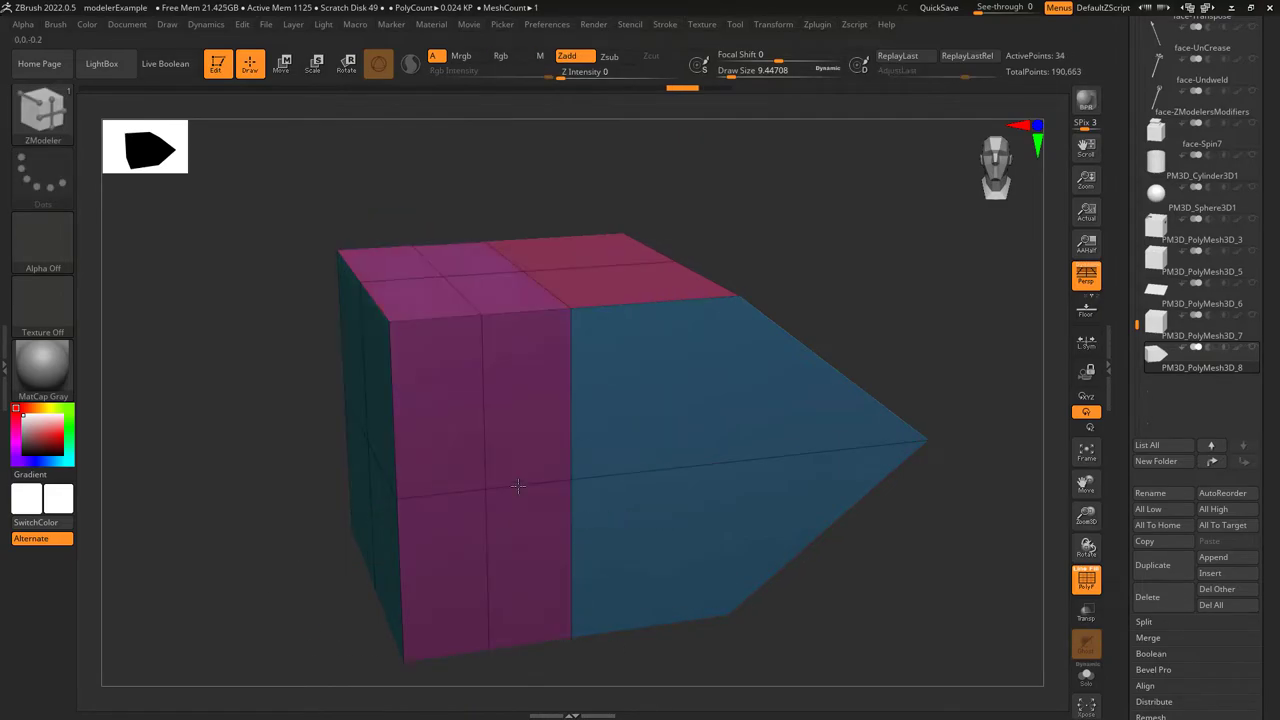
left_click_drag(518, 486, 625, 420)
key("ctrl+z")
Try the Linear elevation profile by inserting raised edge loops across the block's square half, and undo the insertion
key("space")
left_click(452, 519)
left_click_drag(490, 487, 645, 401)
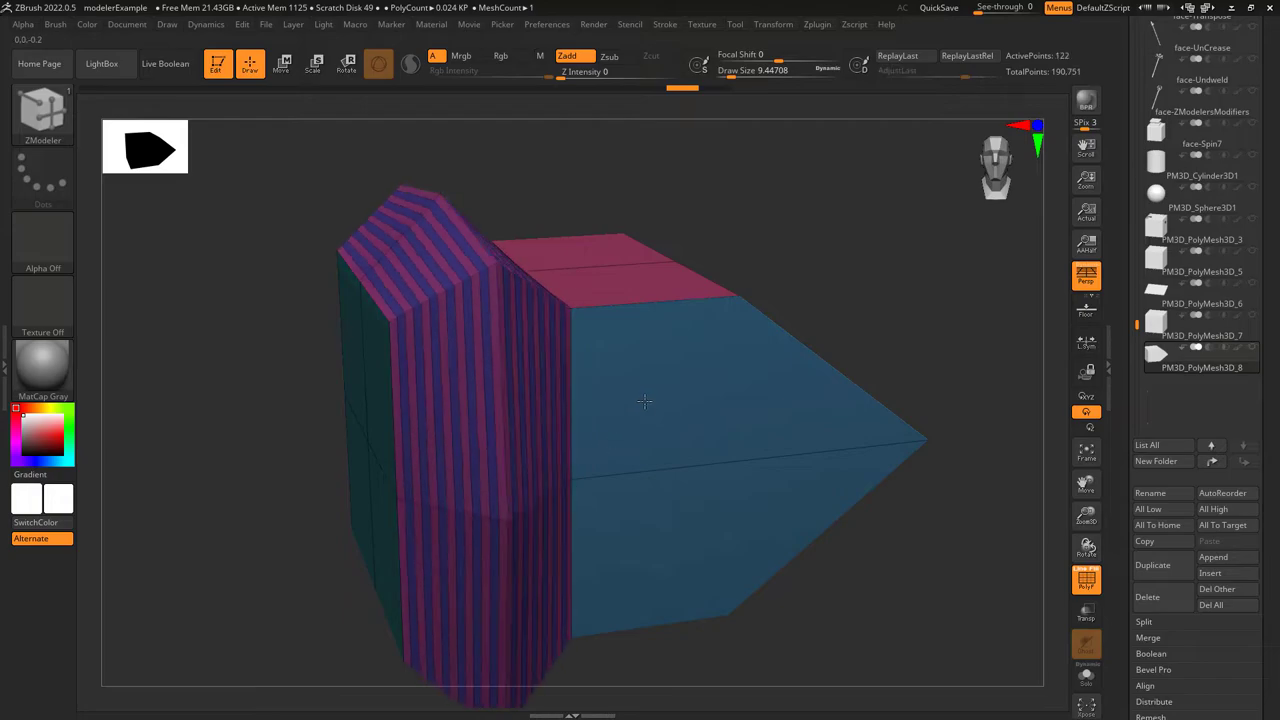
key("ctrl+z")
Switch the elevation profile to Flat and insert multiple edge loops across the block's square half
key("space")
left_click(626, 523)
left_click_drag(512, 486, 655, 416)
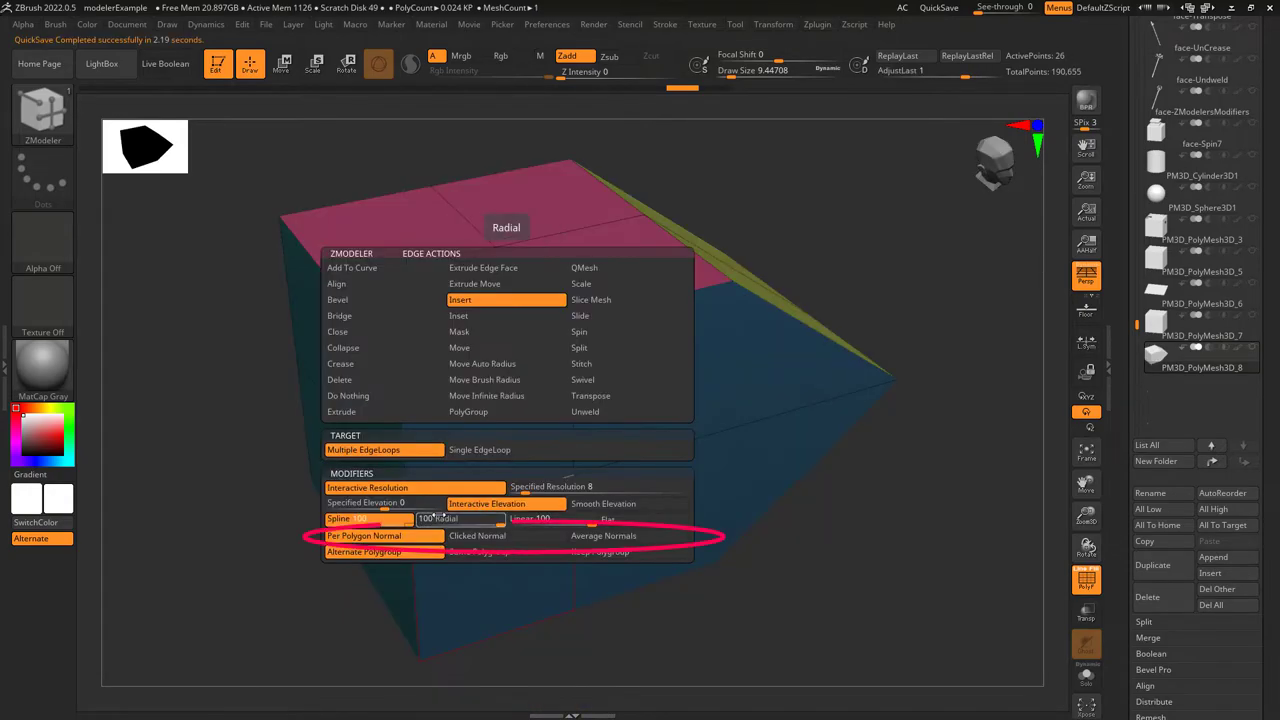
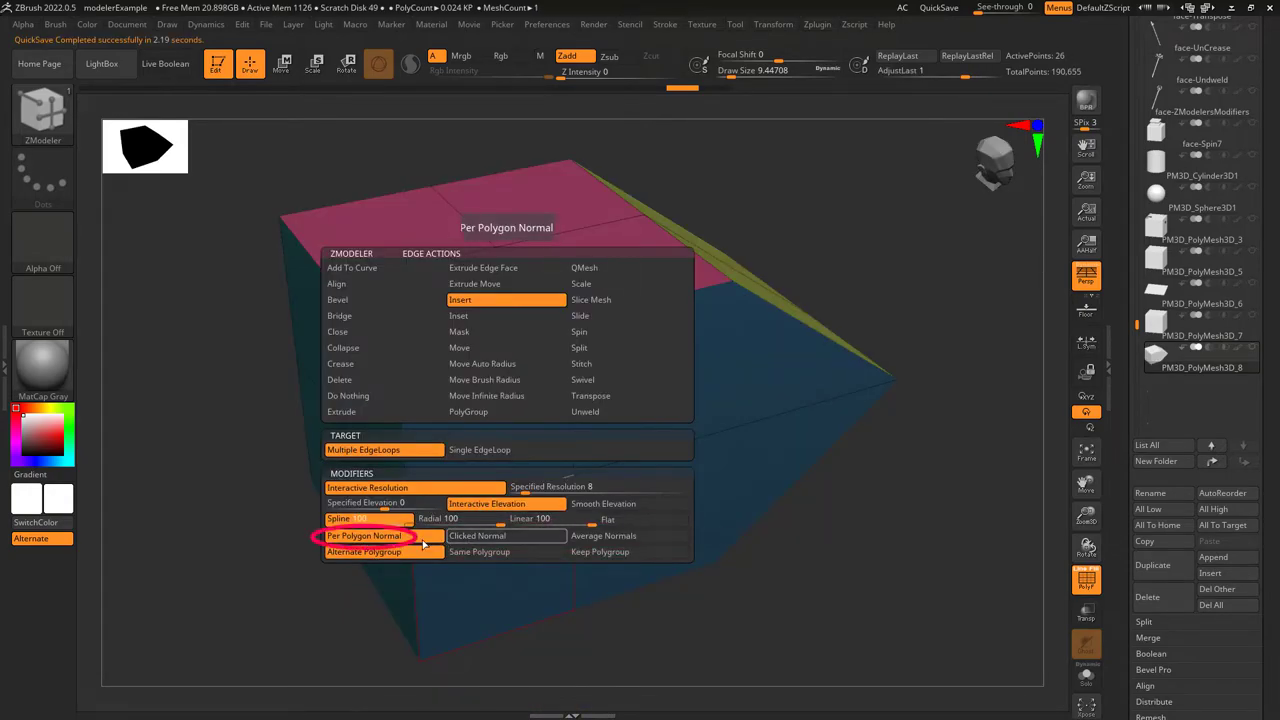
Insert multiple edge loops across the square half with Per Polygon Normal, and undo them
left_click(422, 540)
left_click_drag(530, 496, 588, 476)
key("ctrl+z")
Try Clicked Normal by inserting multiple raised edge loops across the block's square half, and undo the insertion
key("space")
left_click(494, 537)
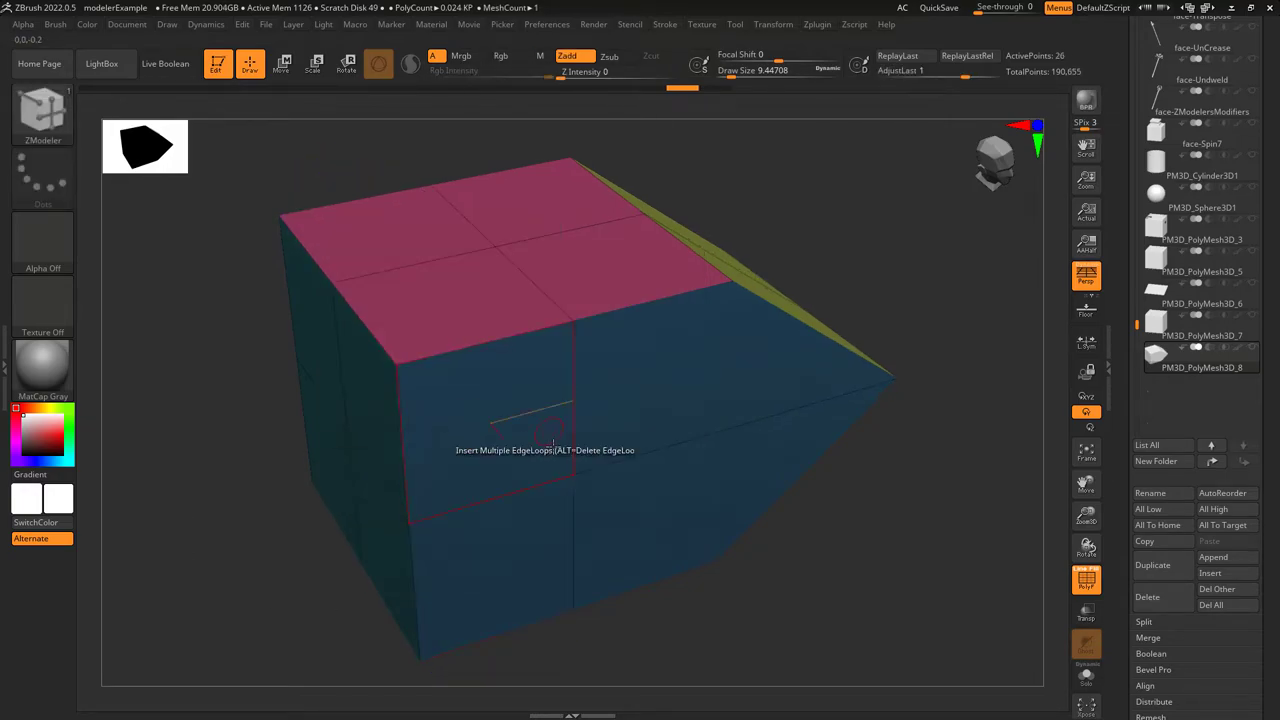
left_click_drag(488, 495, 789, 384)
key("ctrl+z")
key("ctrl+z")
Try Average Normals by inserting multiple raised edge loops across the block's square half, and undo the insertion
key("space")
left_click(620, 536)
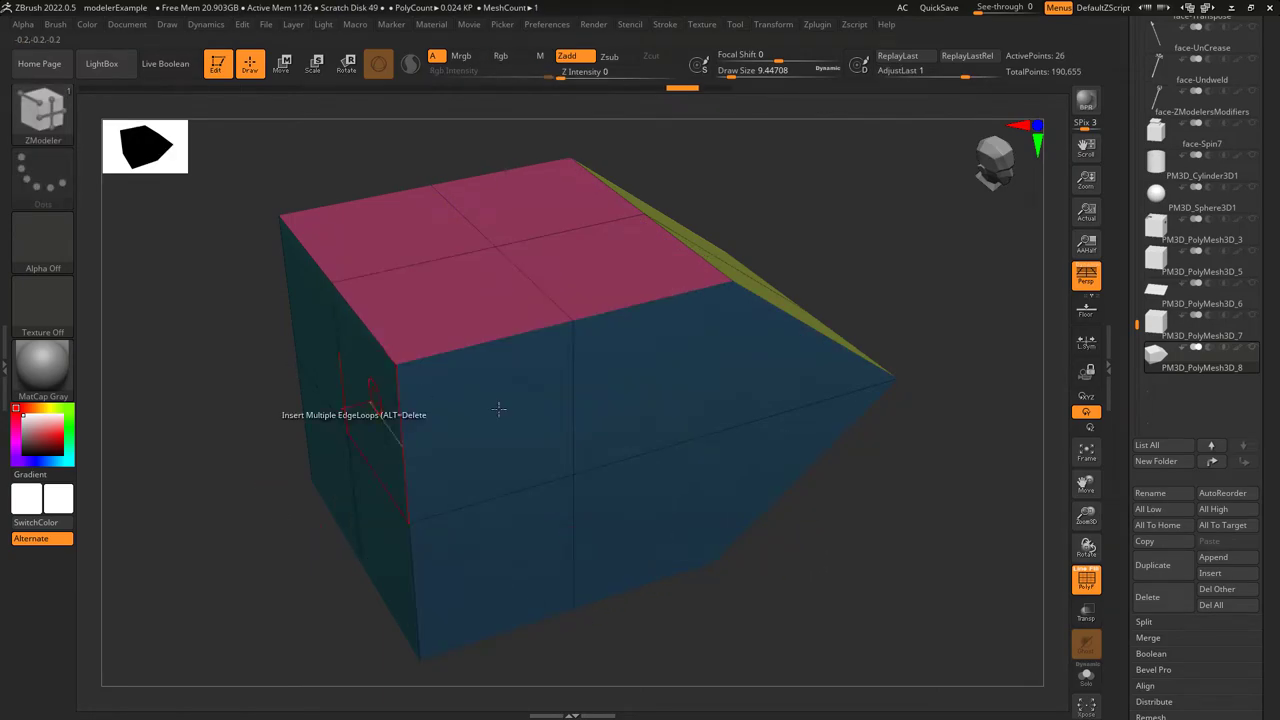
left_click_drag(516, 495, 784, 386)
key("ctrl+z")
key("ctrl+z")
Insert multiple edge loops across the square half with Alternate Polygroup, and undo them
key("space")
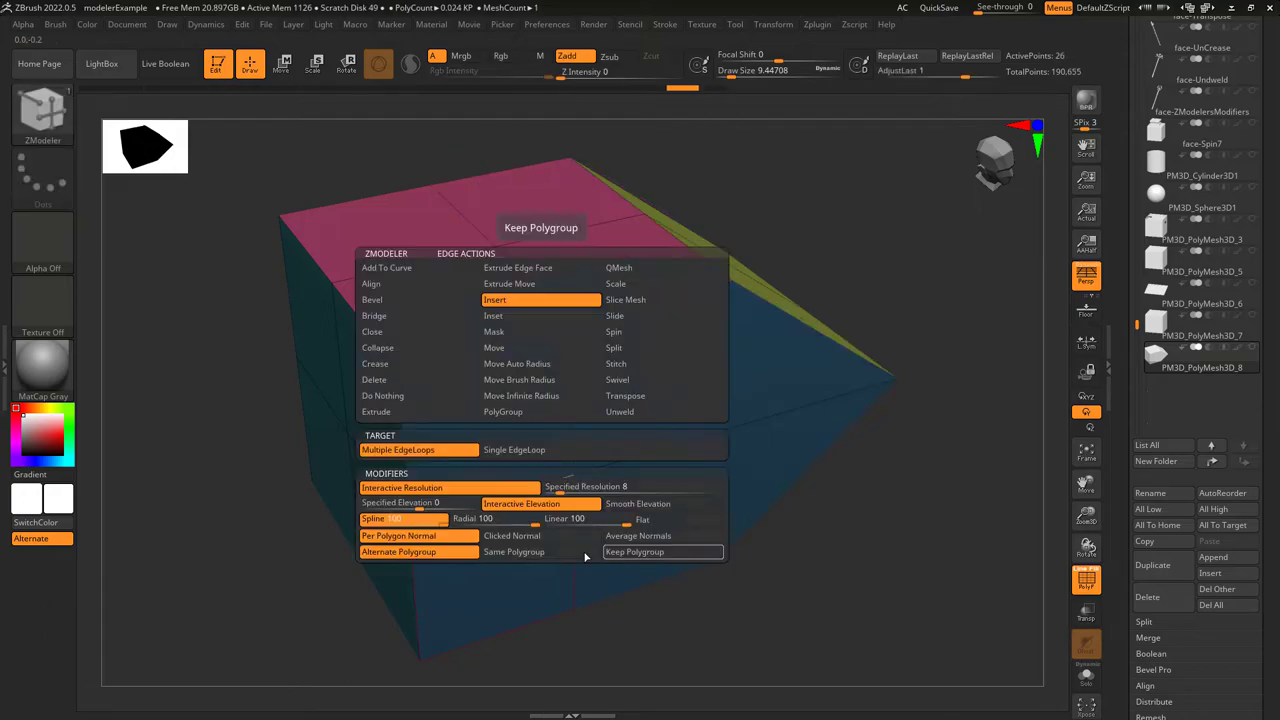
left_click_drag(520, 491, 600, 463)
key("ctrl+z")
Insert multiple edge loops across the square half with Same Polygroup, undo them, and repeat the insertion with Keep Polygroup
key("space")
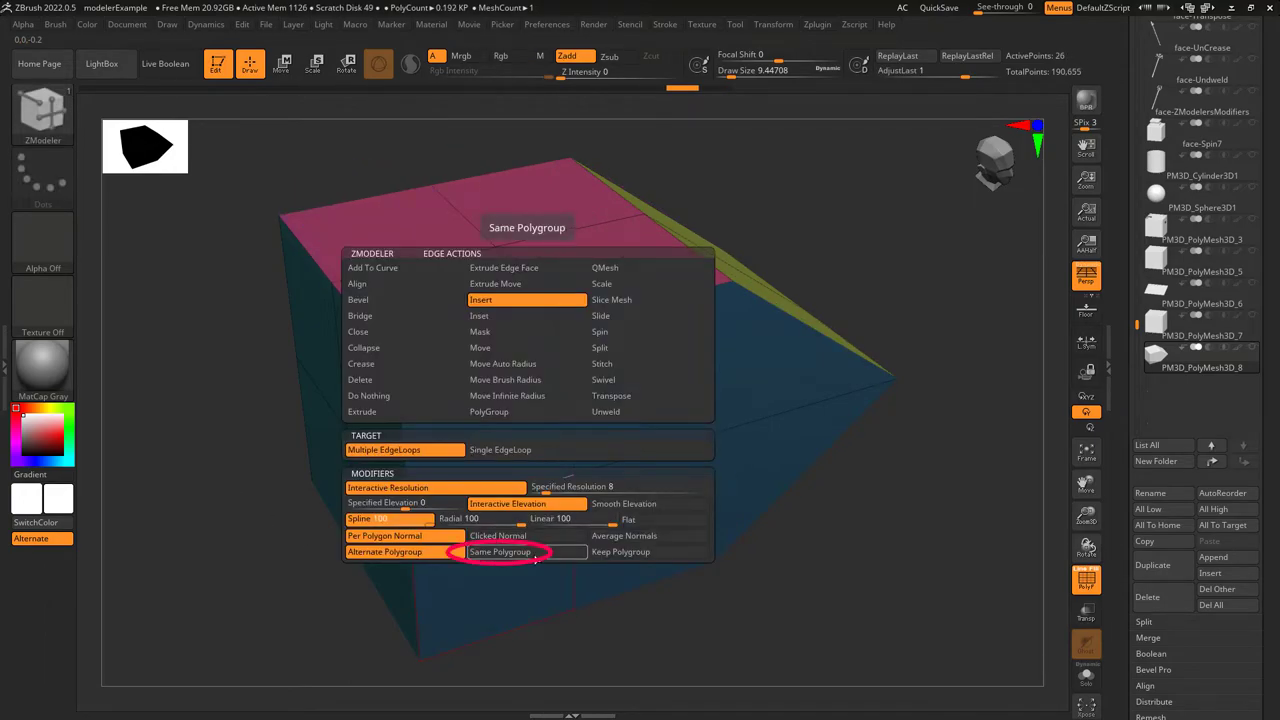
left_click(530, 553)
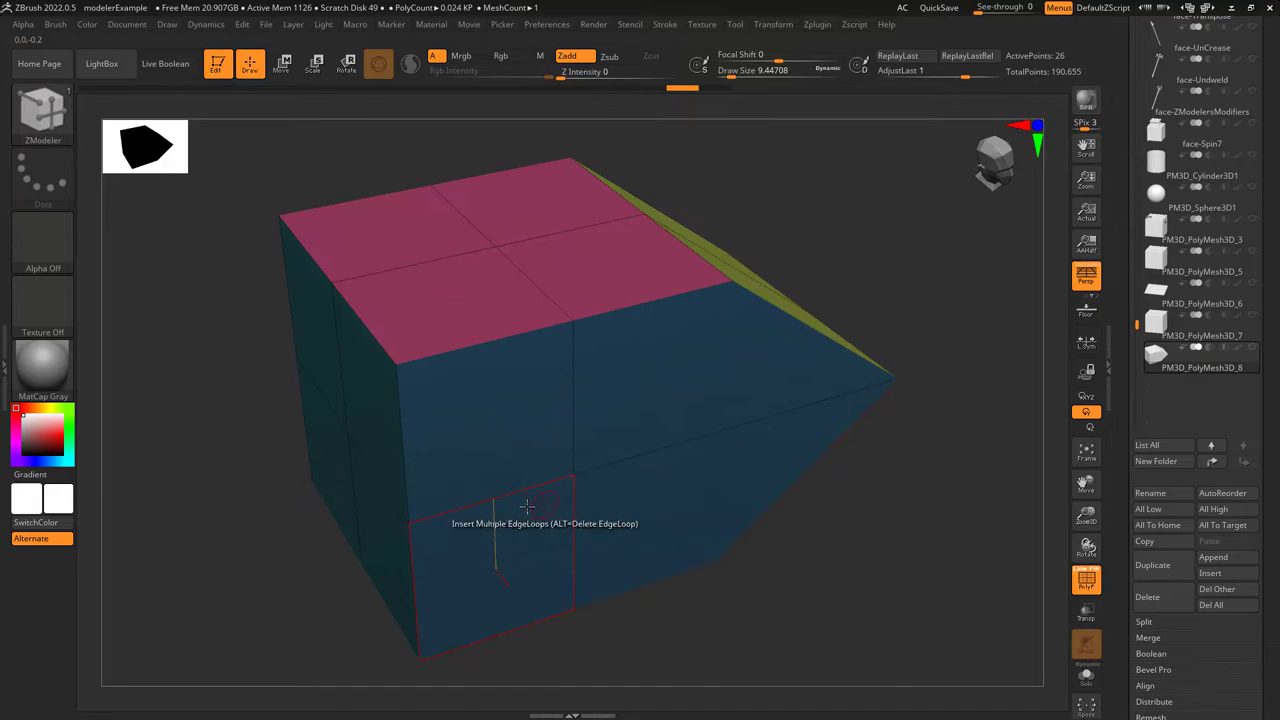
left_click_drag(525, 489, 629, 400)
key("ctrl+z")
key("space")
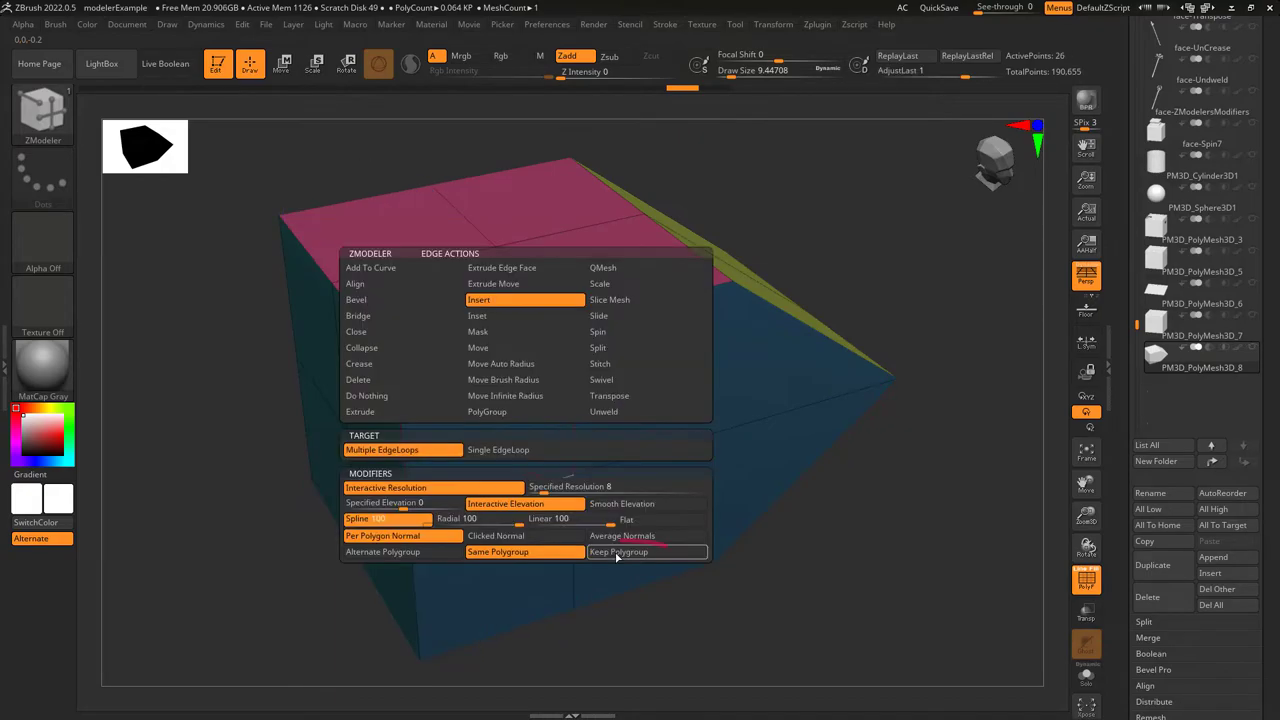
left_click_drag(523, 489, 638, 402)
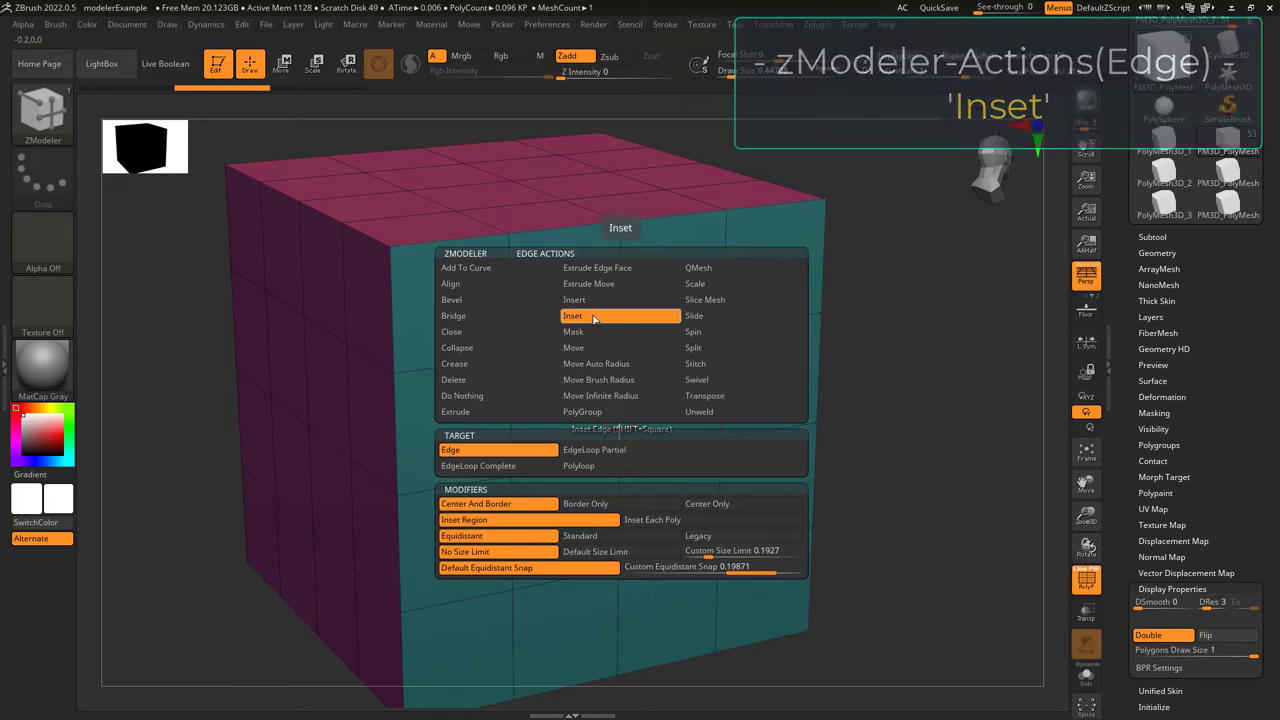
Apply the Inset edge action to several separate edges on the cube's front face, and undo all the insets
left_click_drag(568, 356, 580, 360)
left_click_drag(664, 336, 673, 340)
left_click_drag(513, 534, 537, 535)
left_click_drag(720, 494, 760, 498)
key("ctrl+z")
key("ctrl+z")
key("ctrl+z")
key("ctrl+z")
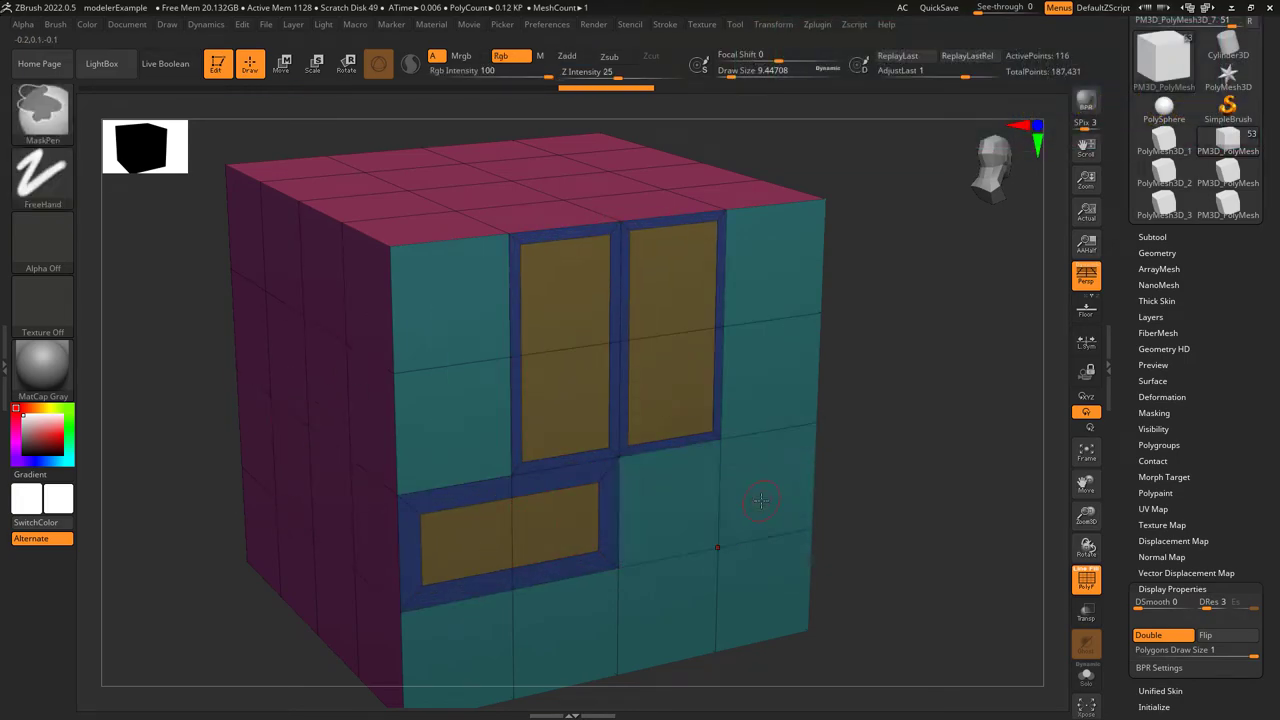
Inset stacked vertical edges in the upper right and upper left of the cube's front face, undo them, and try another edge between them
left_click_drag(723, 369, 721, 356)
left_click(725, 286)
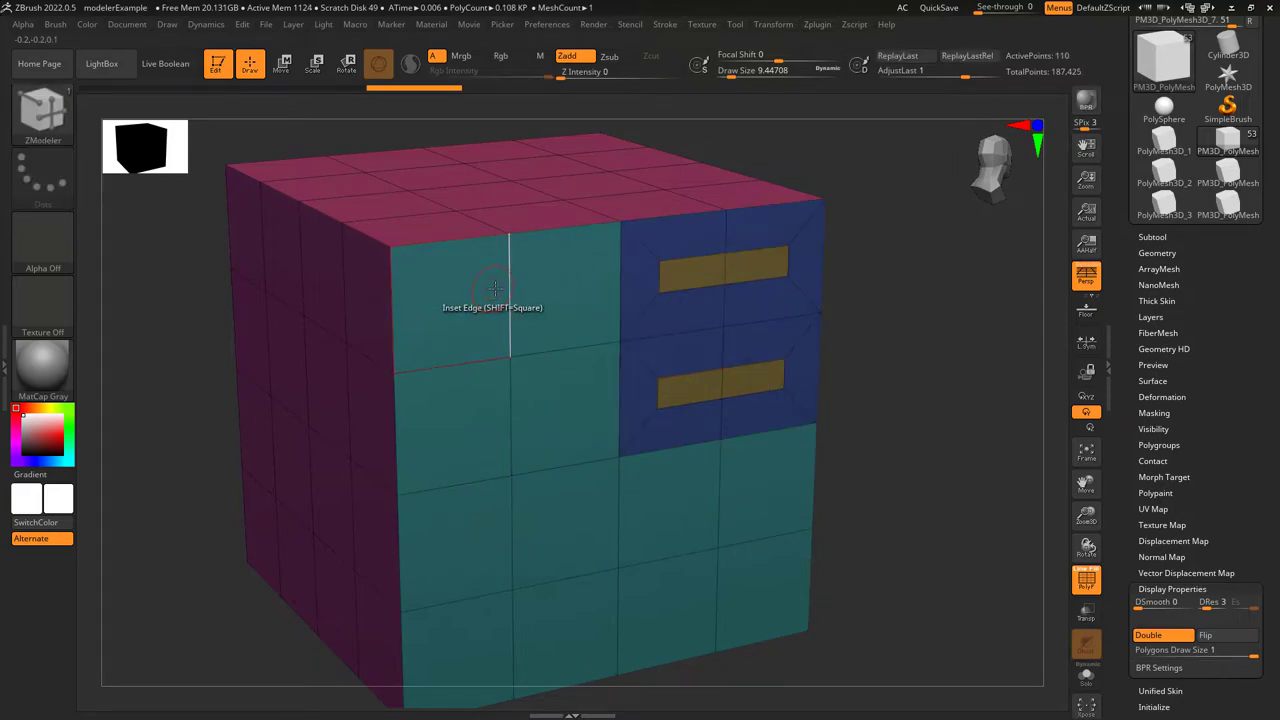
left_click_drag(495, 288, 498, 354)
left_click(502, 427)
key("ctrl+z")
key("ctrl+z")
key("ctrl+z")
key("ctrl+z")
left_click_drag(611, 318, 637, 297)
left_click(635, 297, "alt")
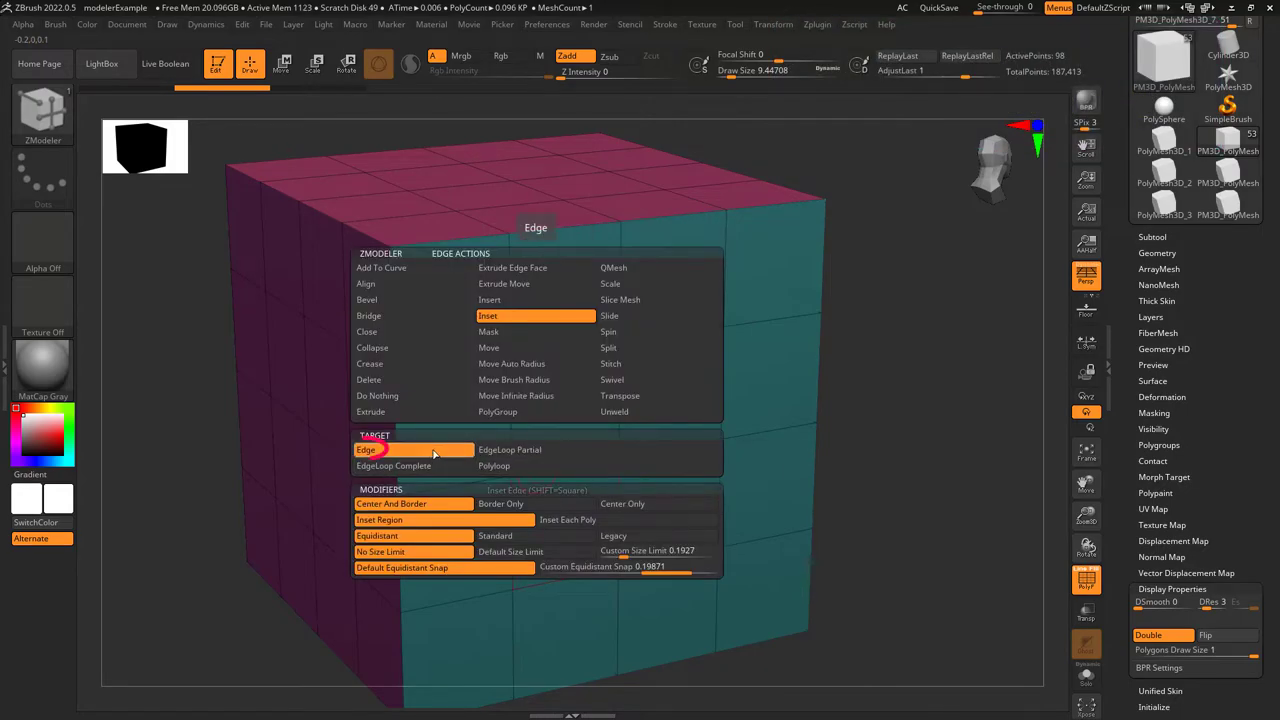
Set the Inset target to Edge and inset horizontal edges at the middle of the cube's front face
left_click(432, 448)
left_click_drag(556, 456, 632, 457)
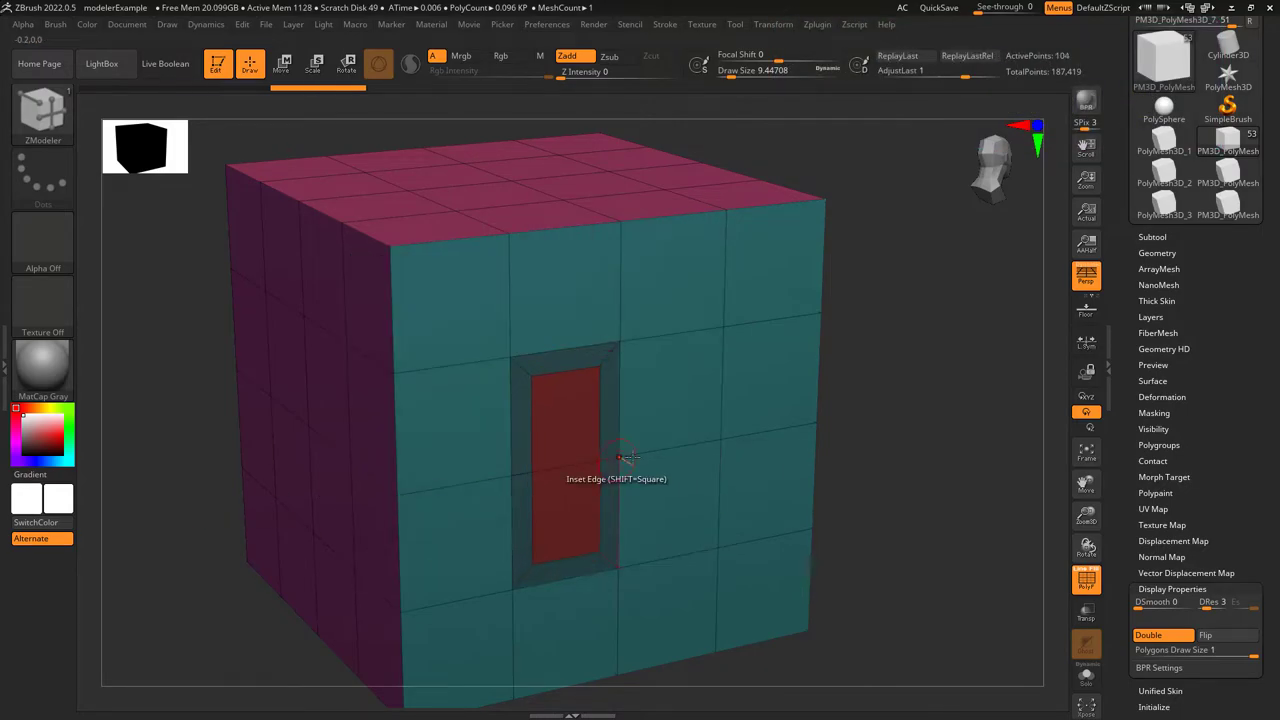
left_click(690, 447)
Set the Inset target to EdgeLoop Complete and try it on a vertical, a horizontal and a top border edge of the front face
left_click(440, 468)
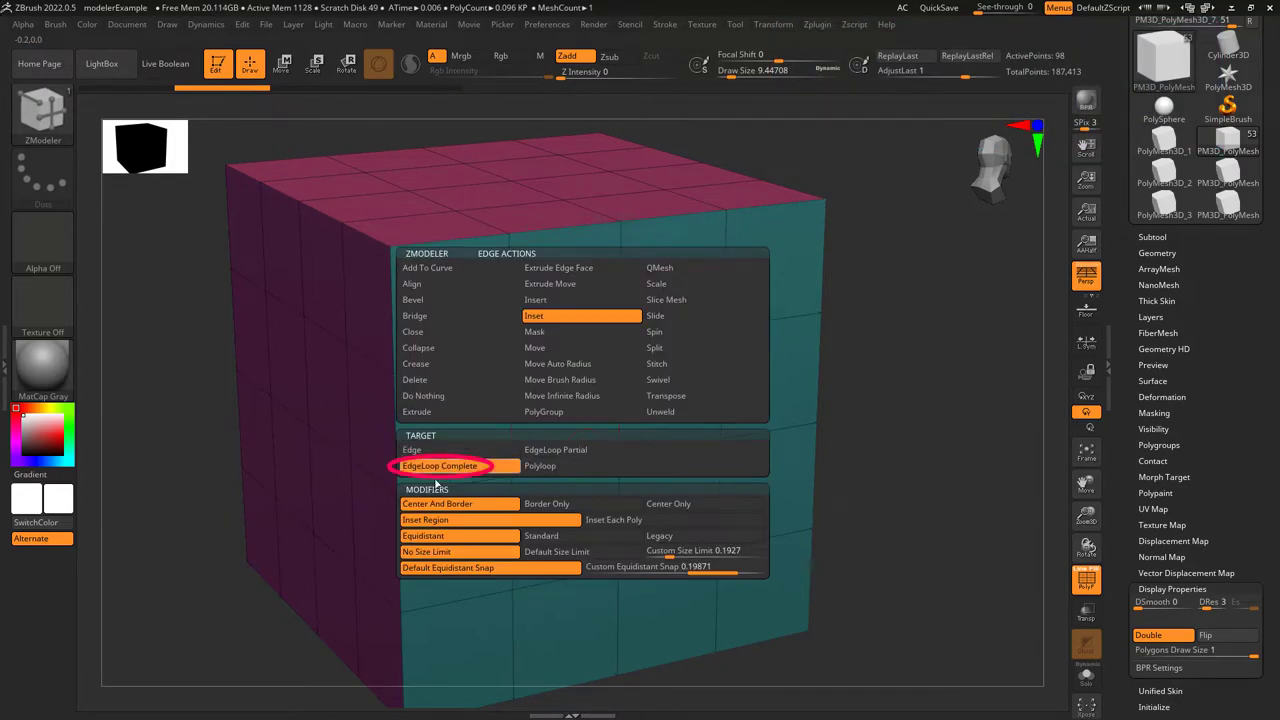
left_click_drag(620, 402, 629, 408)
key("ctrl+z")
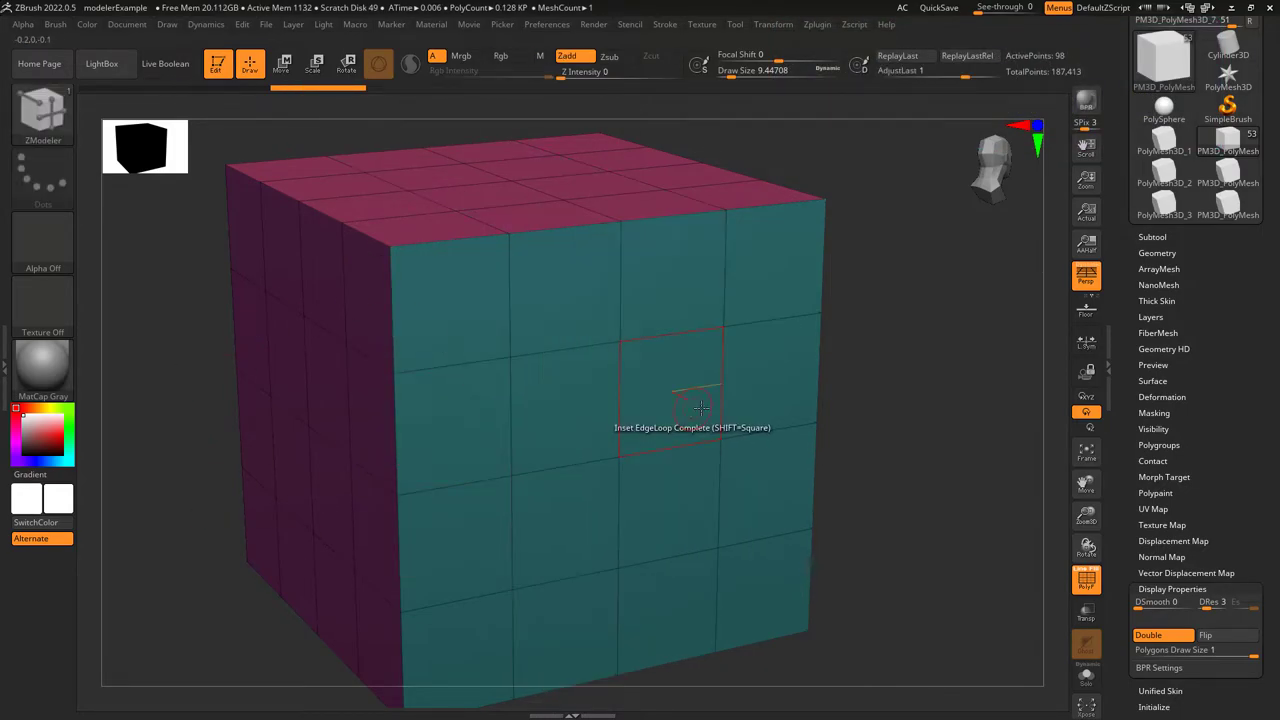
left_click_drag(692, 444, 701, 452)
key("ctrl+z")
left_click_drag(678, 217, 722, 236)
Set the Inset target to EdgeLoop Partial, inset the cube's top front edge row, and undo it
left_click(596, 449)
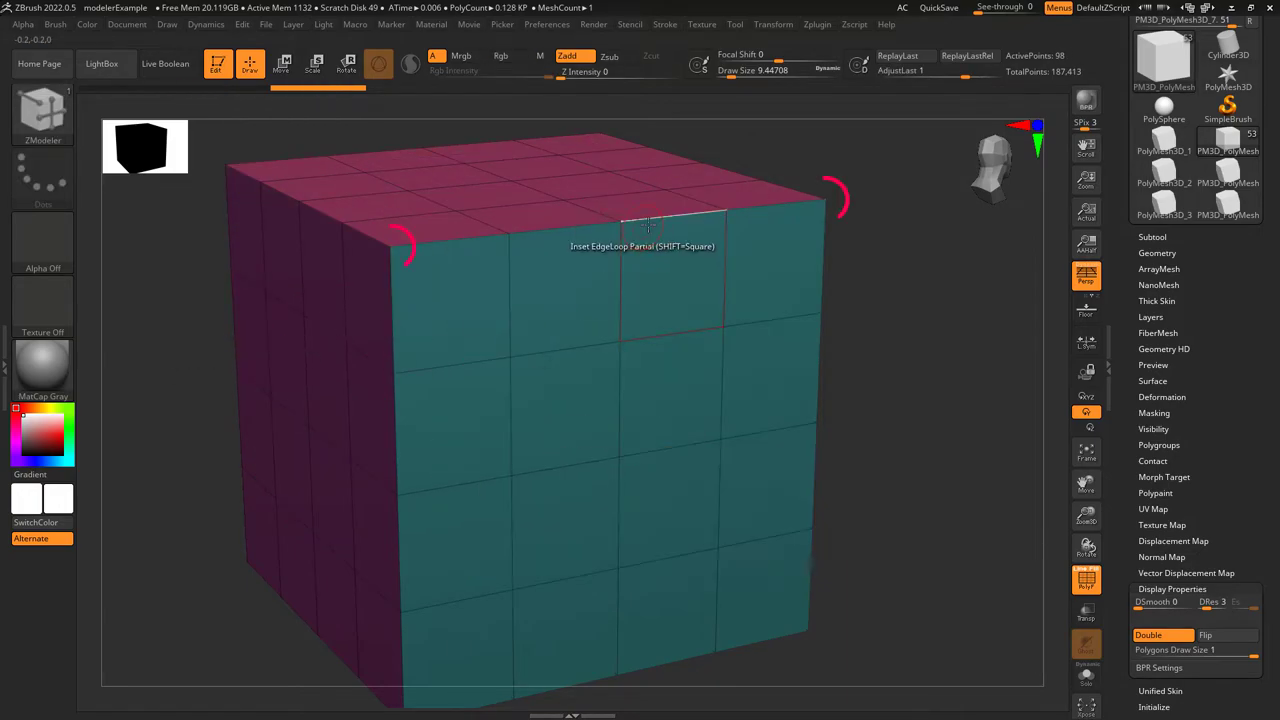
mouse_move(648, 224)
left_mouse_down()
mouse_move(692, 241)
mouse_move(705, 227)
left_mouse_up()
key("ctrl+z")
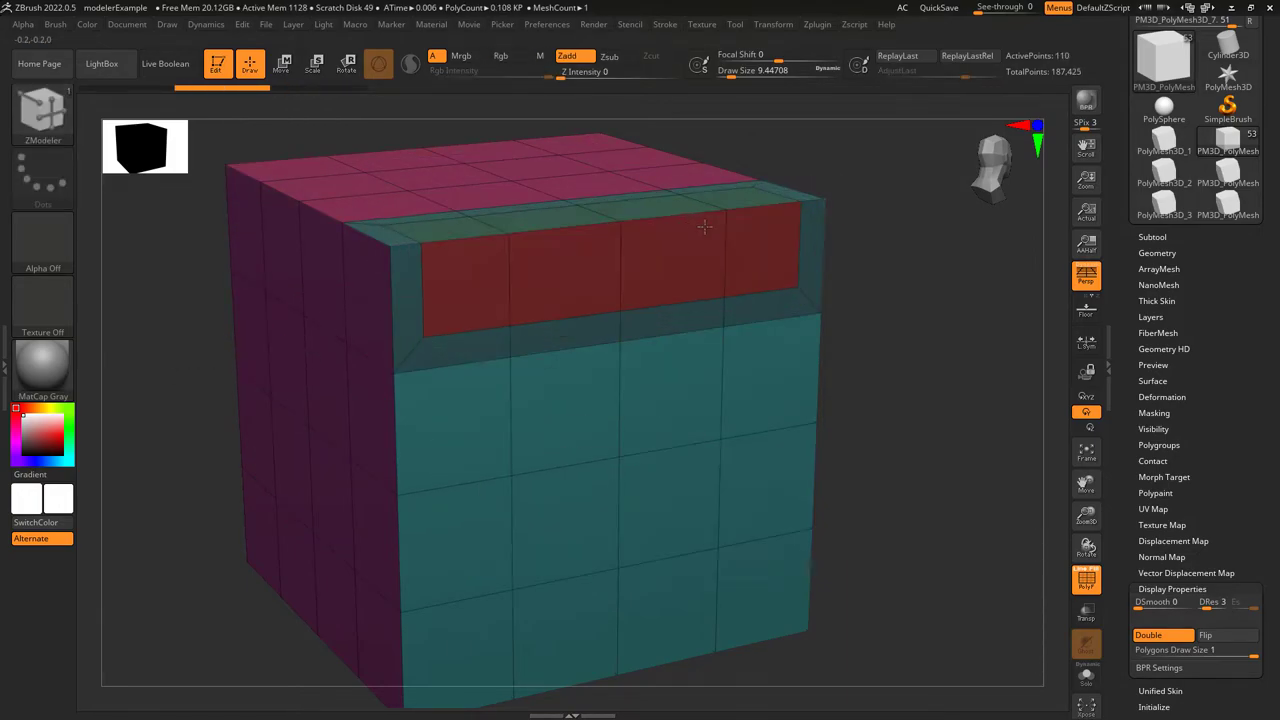
key("ctrl+z")
Try insetting full bands around the cube from a vertical and a horizontal edge of the front face, undoing each
key("space")
left_click_drag(513, 466, 571, 471)
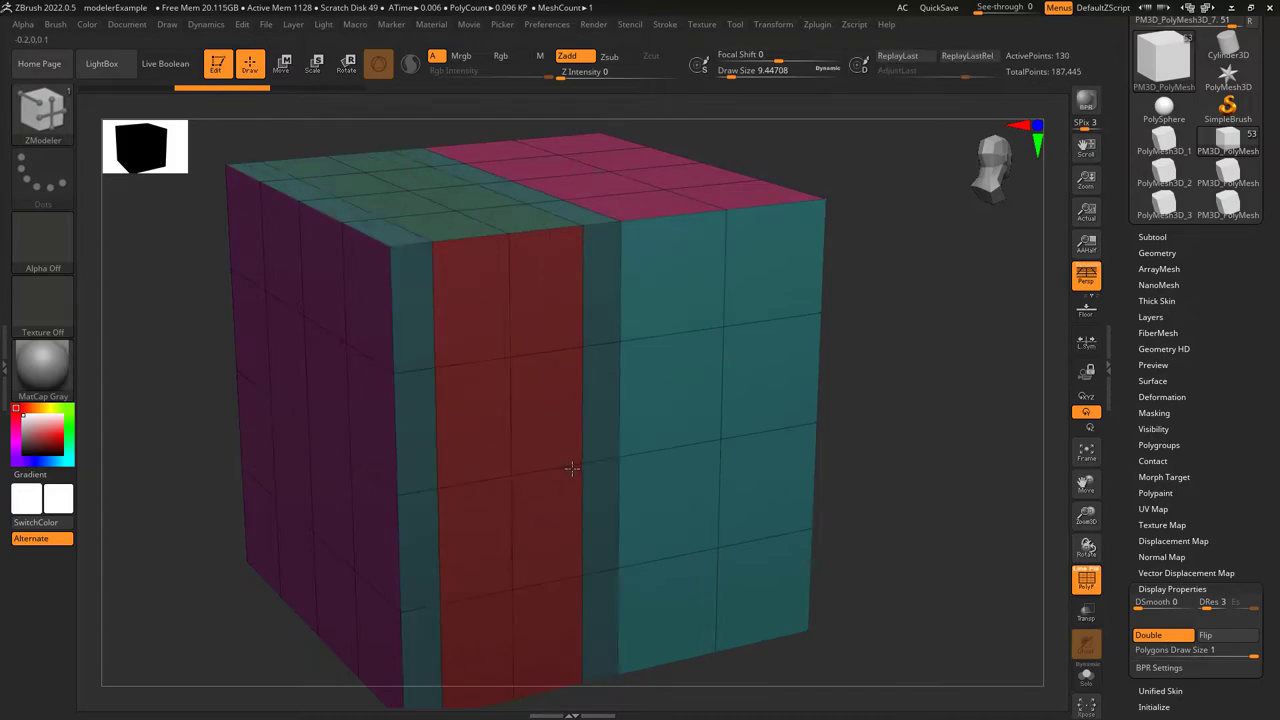
key("ctrl+z")
left_click_drag(655, 338, 645, 406)
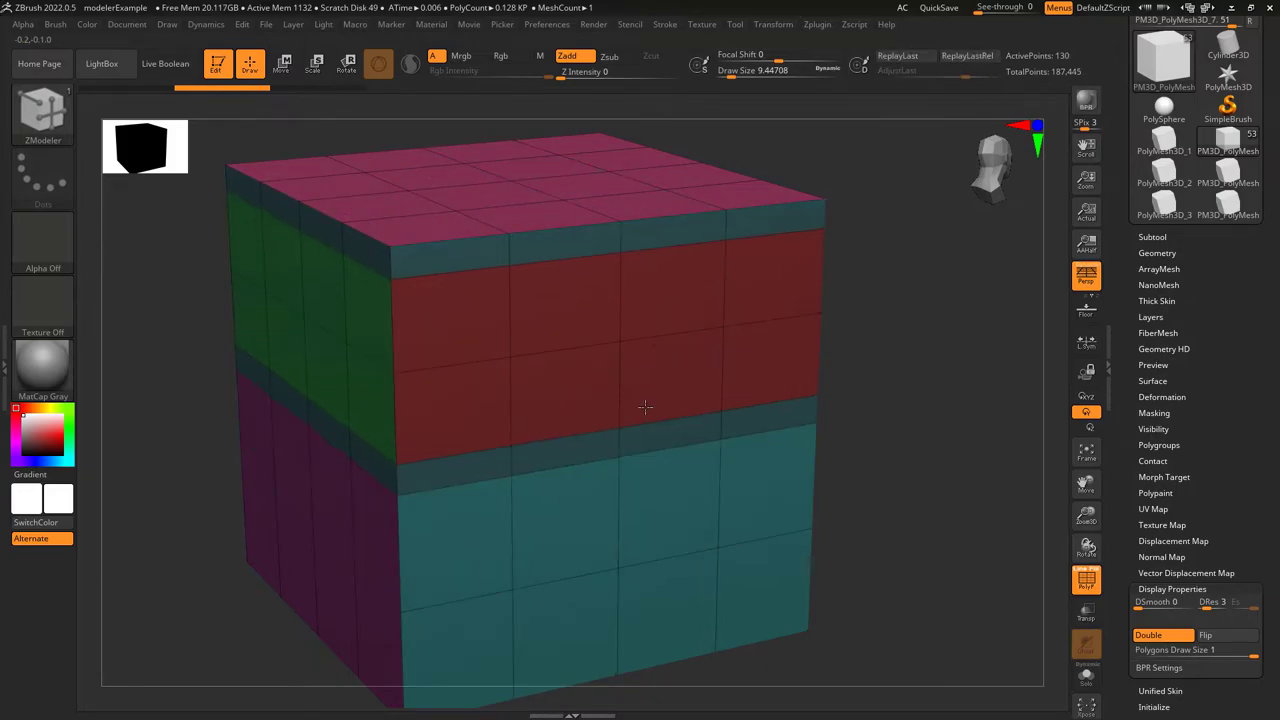
key("ctrl+z")
Return the Inset target to Edge, inset two adjacent horizontal edges on the front face, and undo both insets
key("space")
left_click(486, 449)
left_click_drag(552, 352, 572, 354)
left_click_drag(668, 335, 694, 338)
key("ctrl+z")
key("ctrl+z")
Try the Border Only modifier by insetting the four edges along the cube's top front corner, and undo them
key("space")
left_click(547, 503)
left_click(465, 243)
left_click(562, 229)
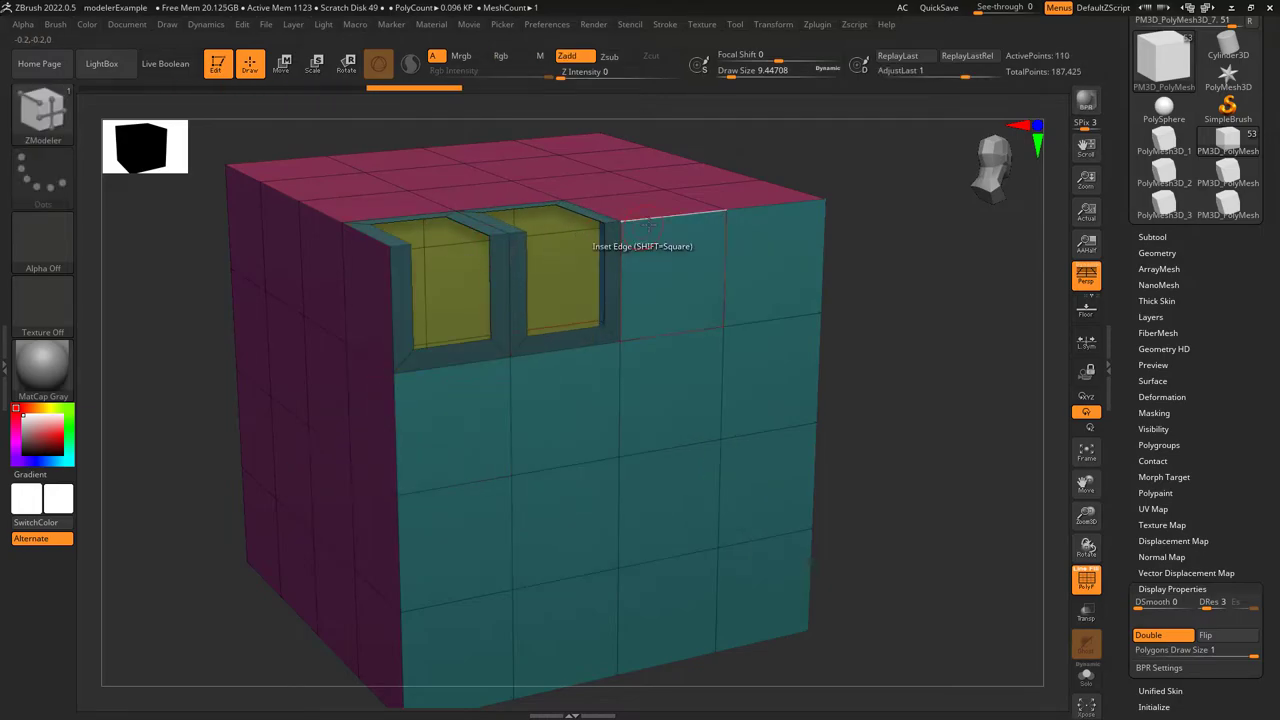
left_click(660, 218)
left_click(766, 206)
key("ctrl+z")
key("ctrl+z")
key("ctrl+z")
key("ctrl+z")
Switch Inset to Center Only and try it on the edges along the cube's top front corner
right_click_drag(448, 235, 457, 260)
key("space")
left_click(547, 498)
left_click_drag(455, 270, 770, 200)
Inset an upper horizontal edge of the front face with Inset Region, and its right neighbour with Inset Each Poly
key("space")
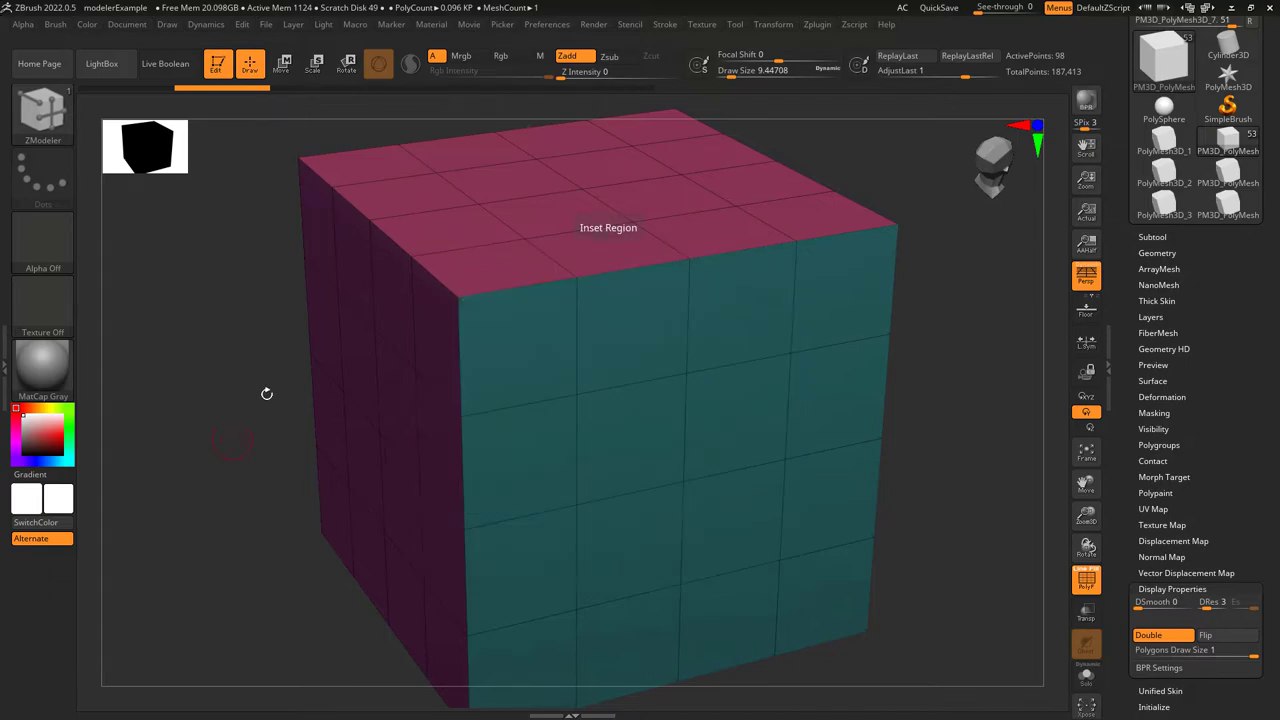
left_click(627, 387)
key("space")
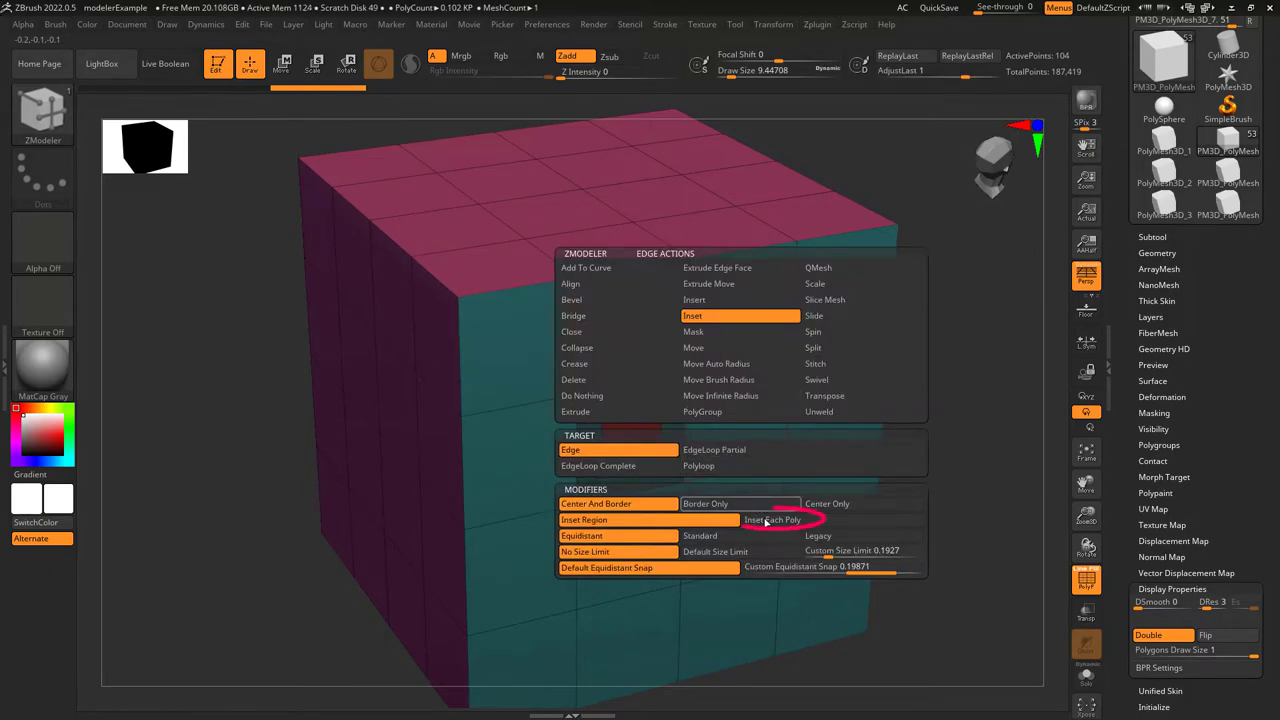
left_click(766, 520)
left_click_drag(717, 372, 736, 379)
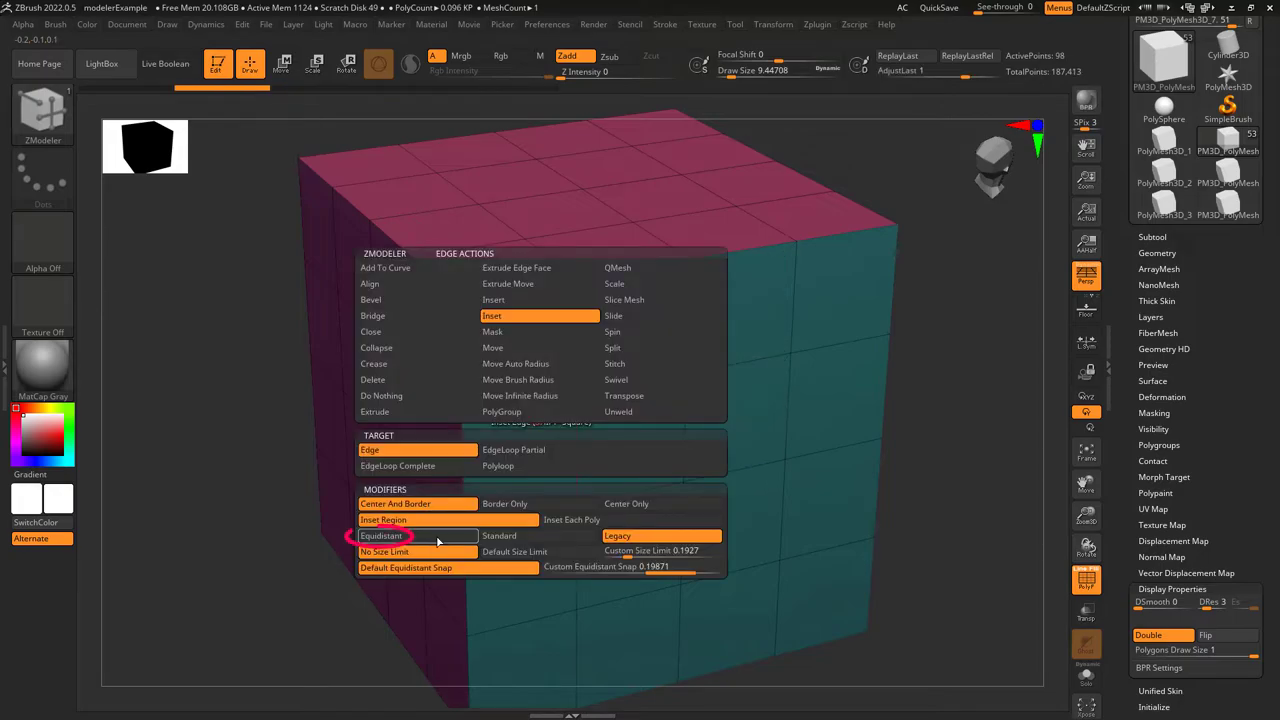
Inset three adjacent horizontal edges of the front face using Equidistant, Standard and Legacy respectively
left_click(437, 538)
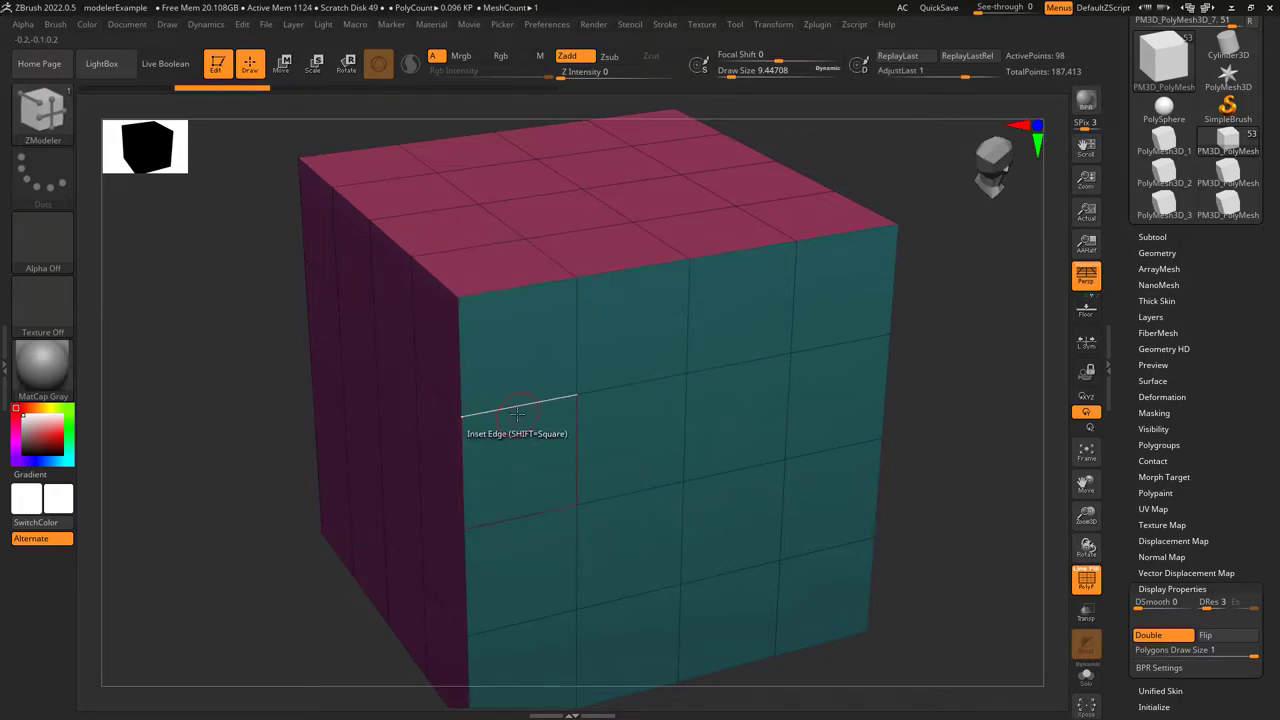
left_click_drag(516, 411, 530, 413)
key("space")
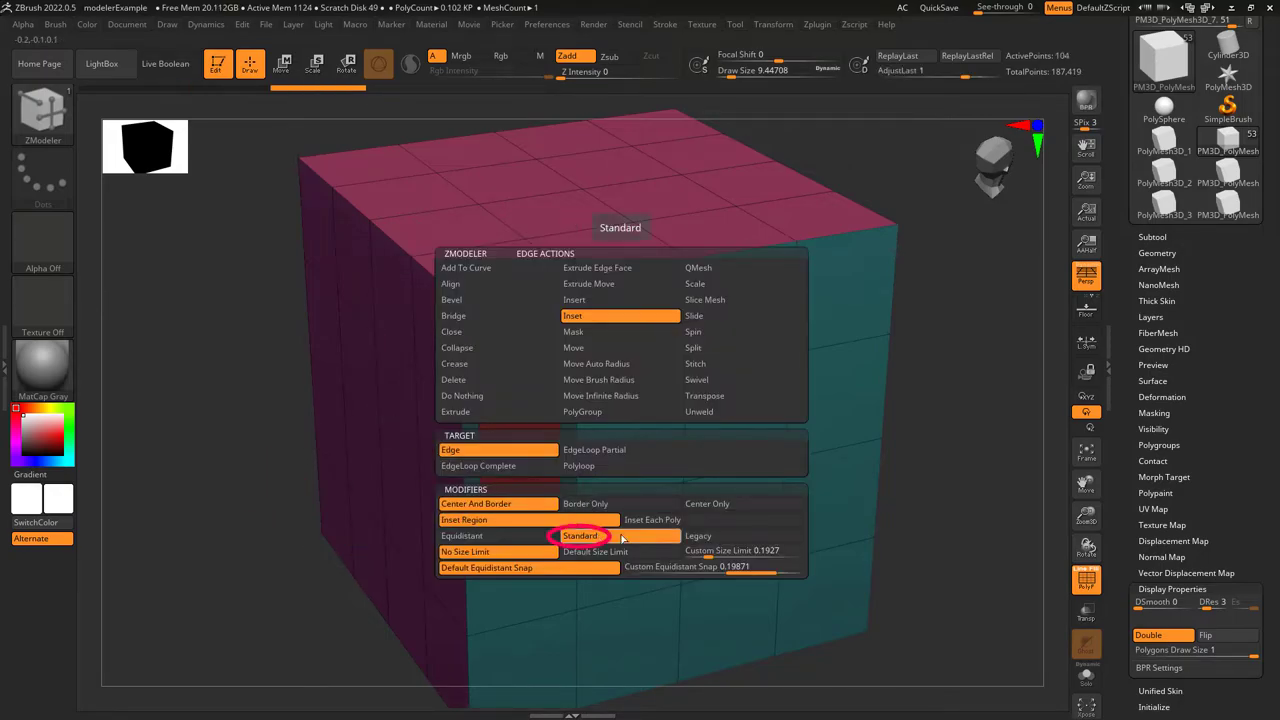
left_click(621, 540)
left_click(649, 383)
key("space")
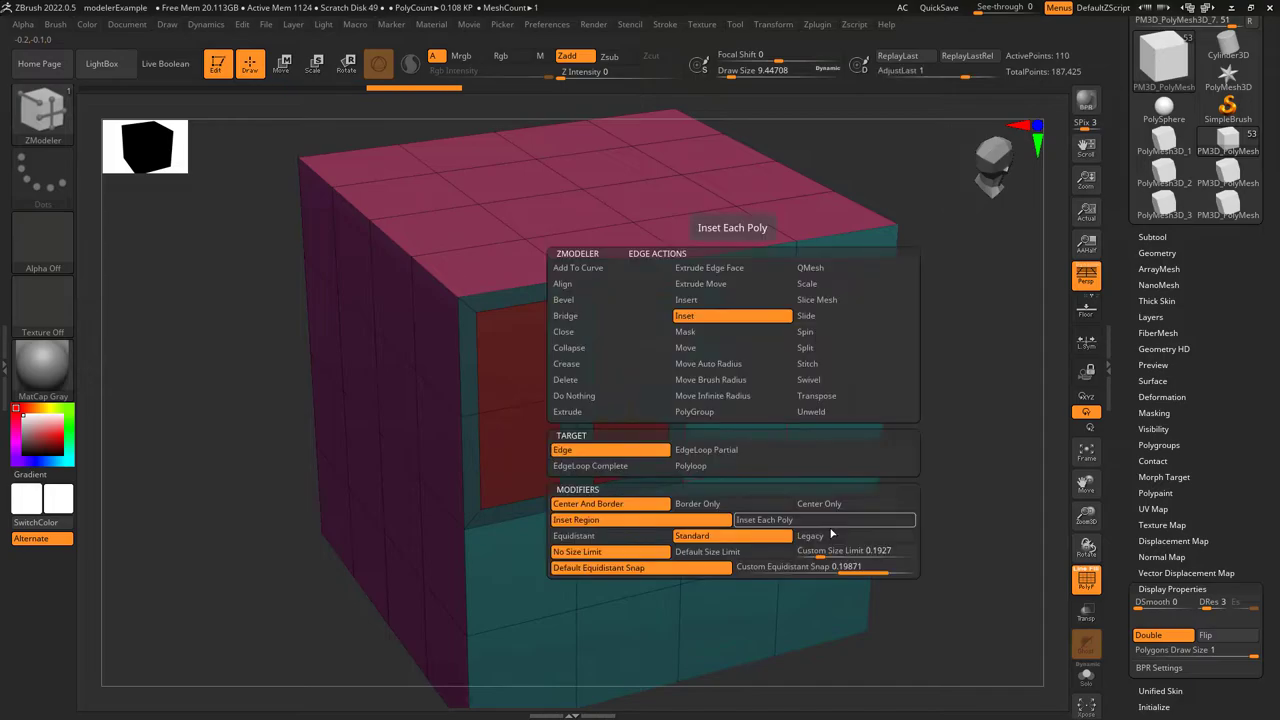
left_click_drag(751, 361, 767, 366)
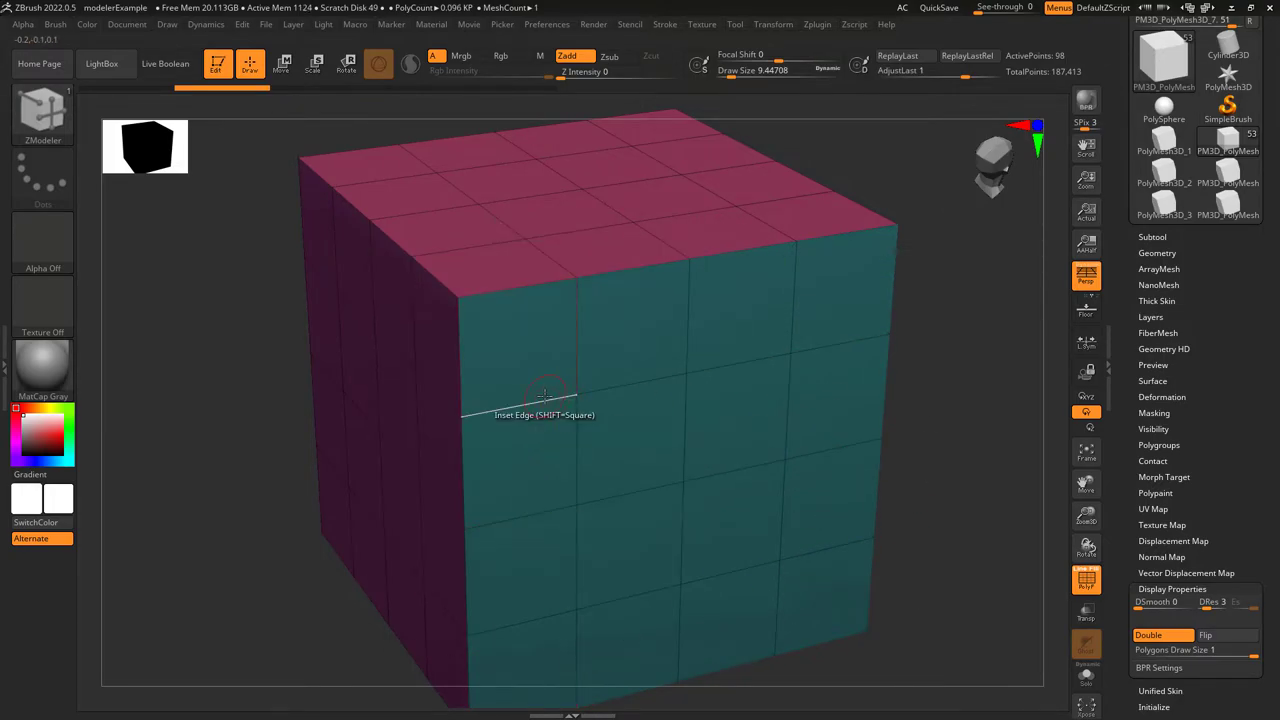
Inset the front face's upper left horizontal edge with No Size Limit, undo it, and inset the edge again with Default Size Limit
left_click(524, 404)
key("ctrl+z")
key("space")
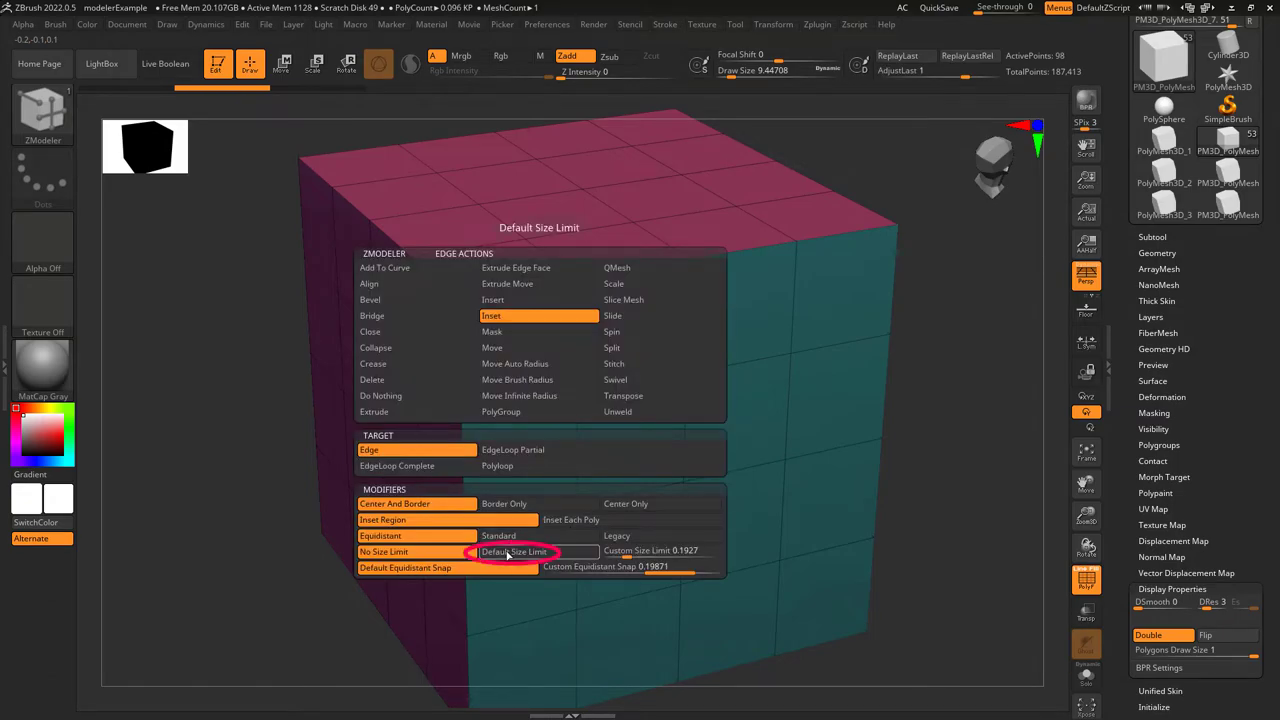
left_click_drag(521, 404, 427, 490)
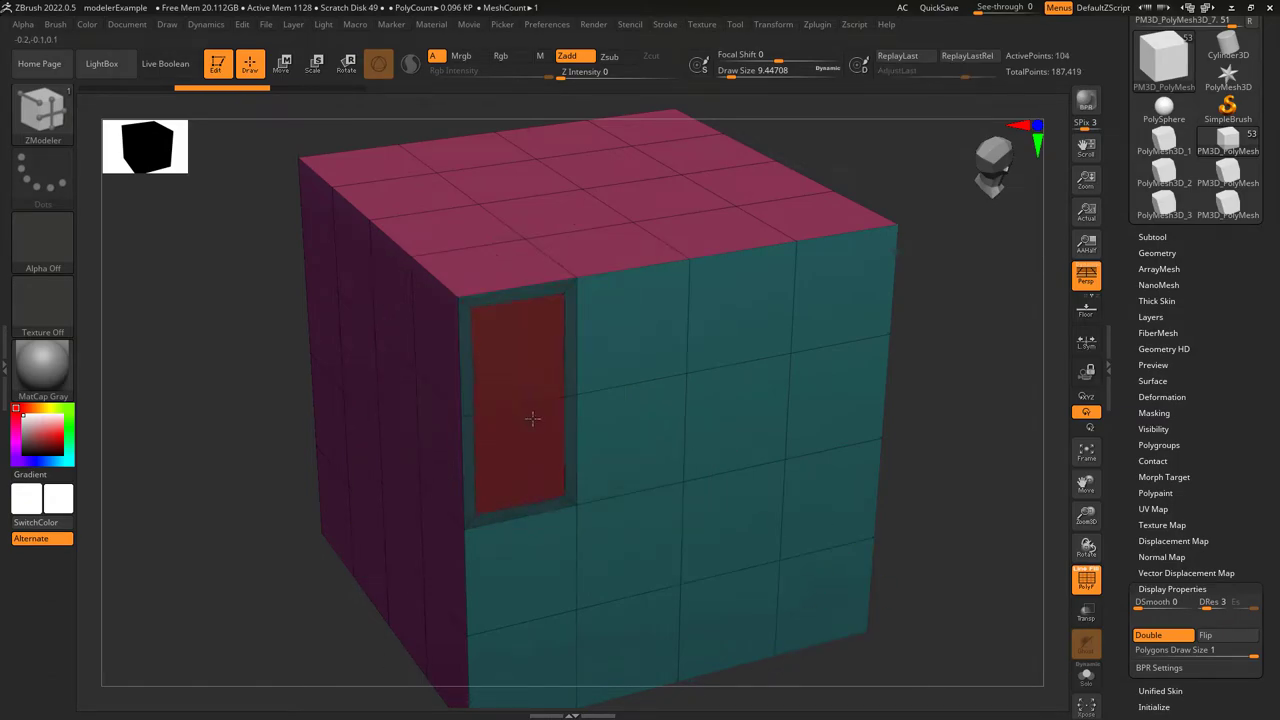
Undo the last inset, inset the front face's upper left horizontal edge with Custom Size Limit, and undo it
key("ctrl+z")
key("space")
left_click(637, 550)
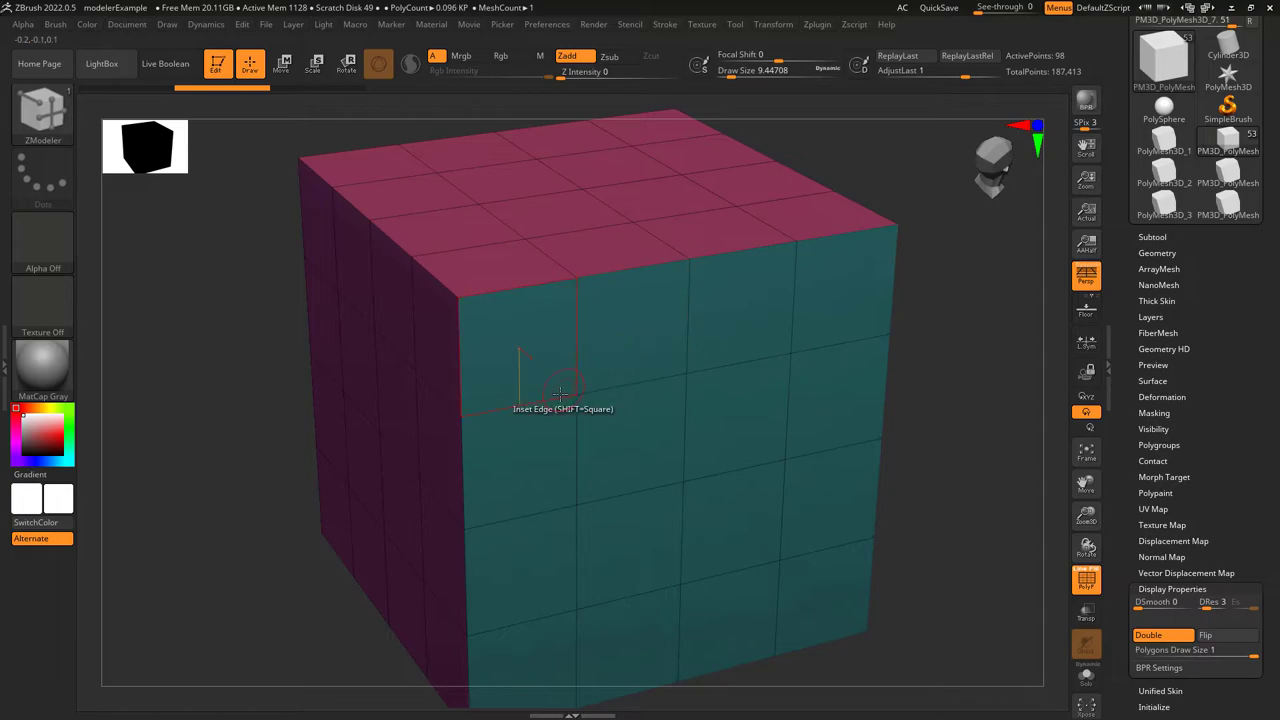
left_click_drag(560, 393, 529, 413)
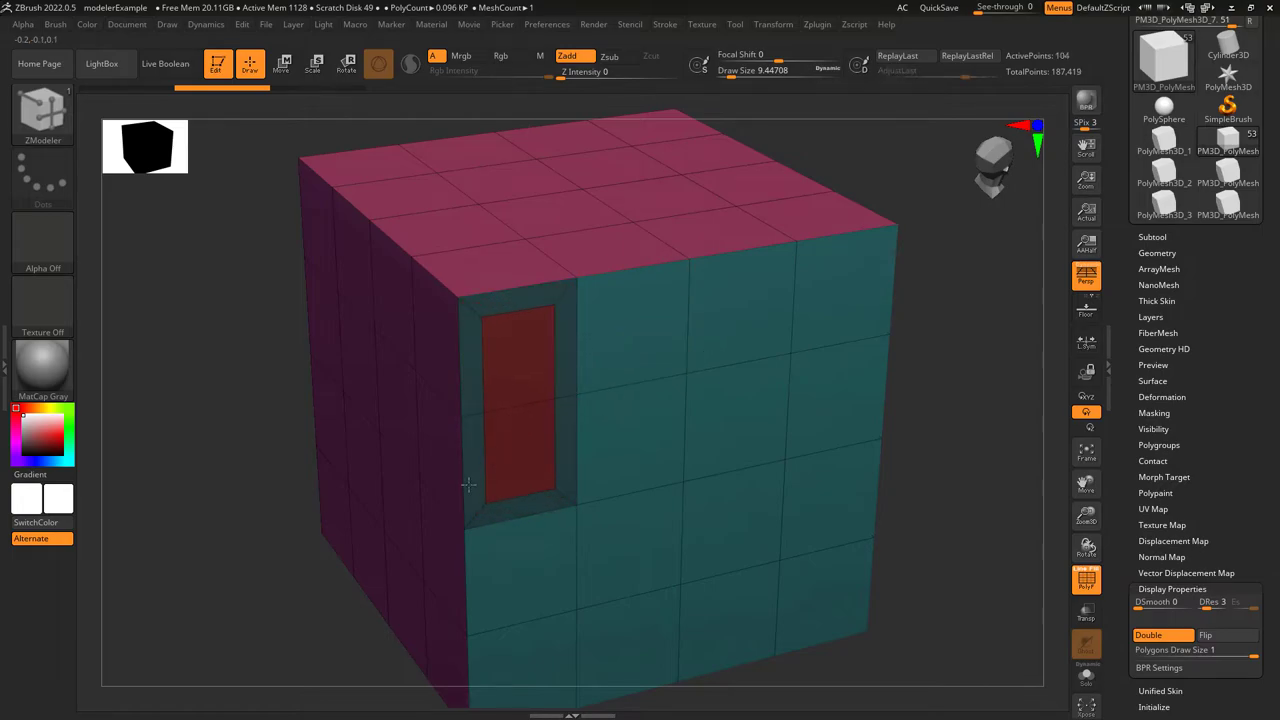
key("ctrl+z")
Inset the upper left horizontal edge with Default Equidistant Snap and again with Custom Equidistant Snap, undoing each inset
key("space")
left_click_drag(529, 405, 528, 421)
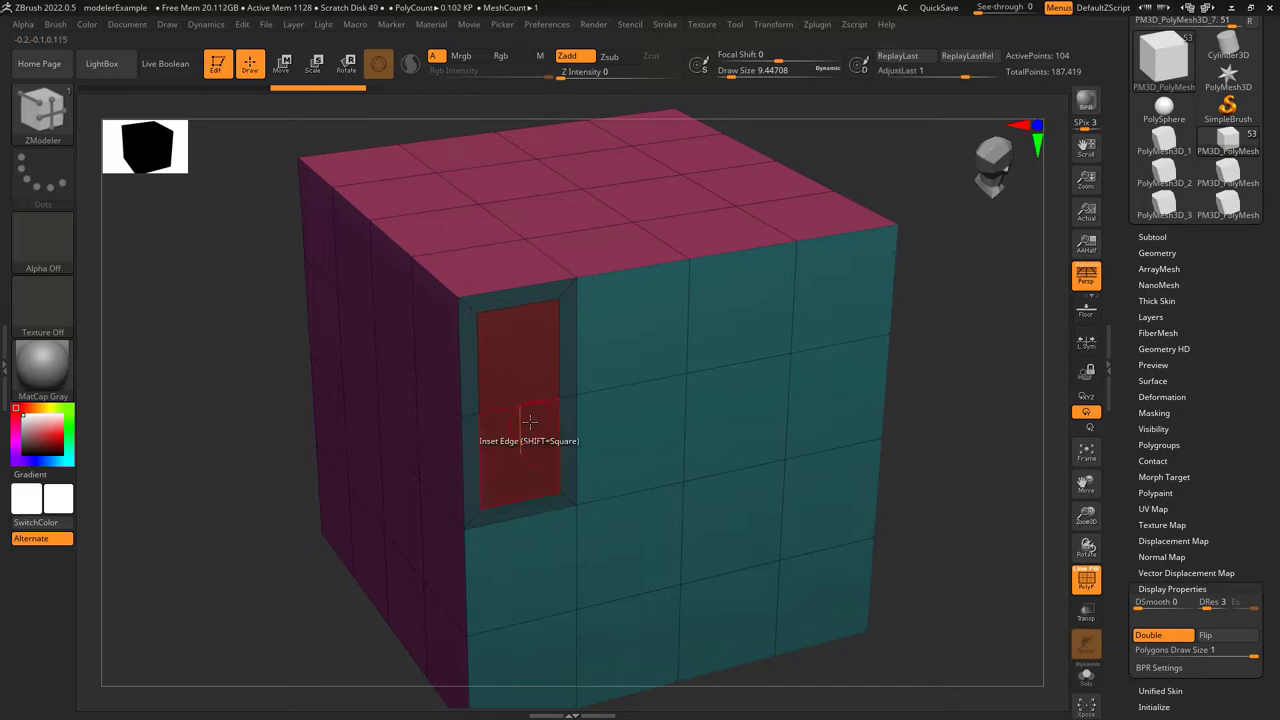
key("ctrl+z")
key("space")
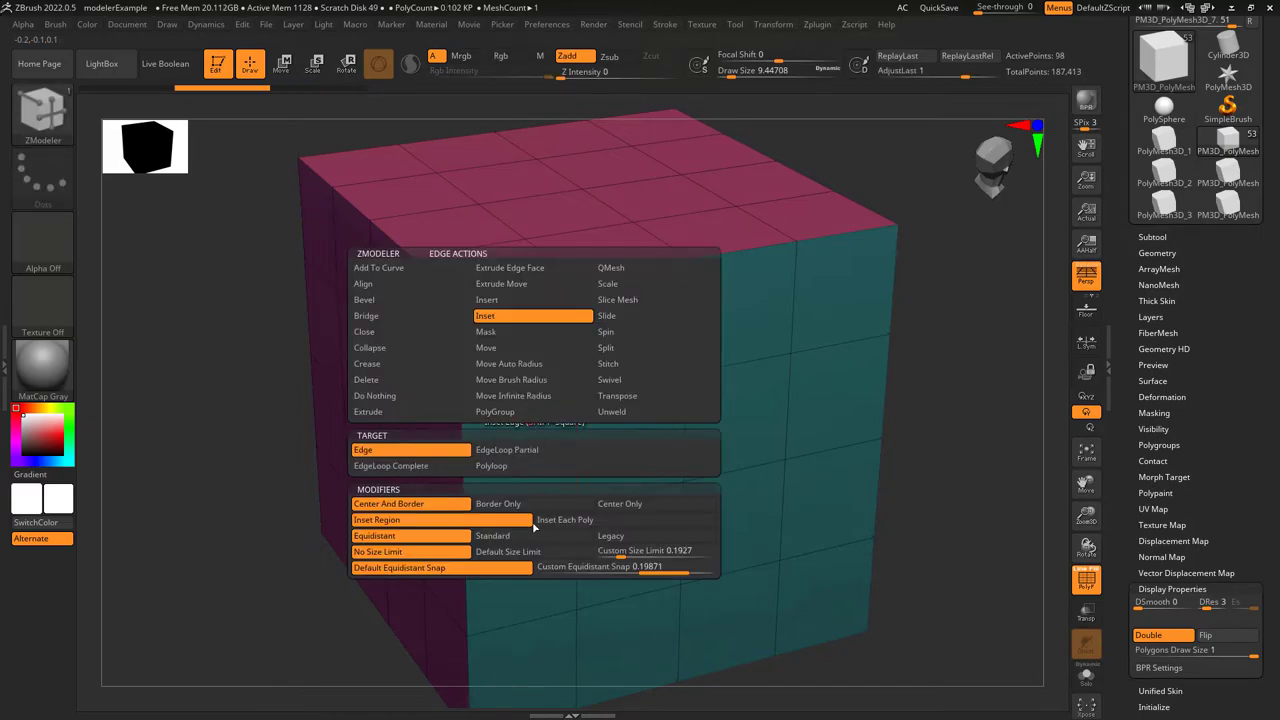
left_click(565, 567)
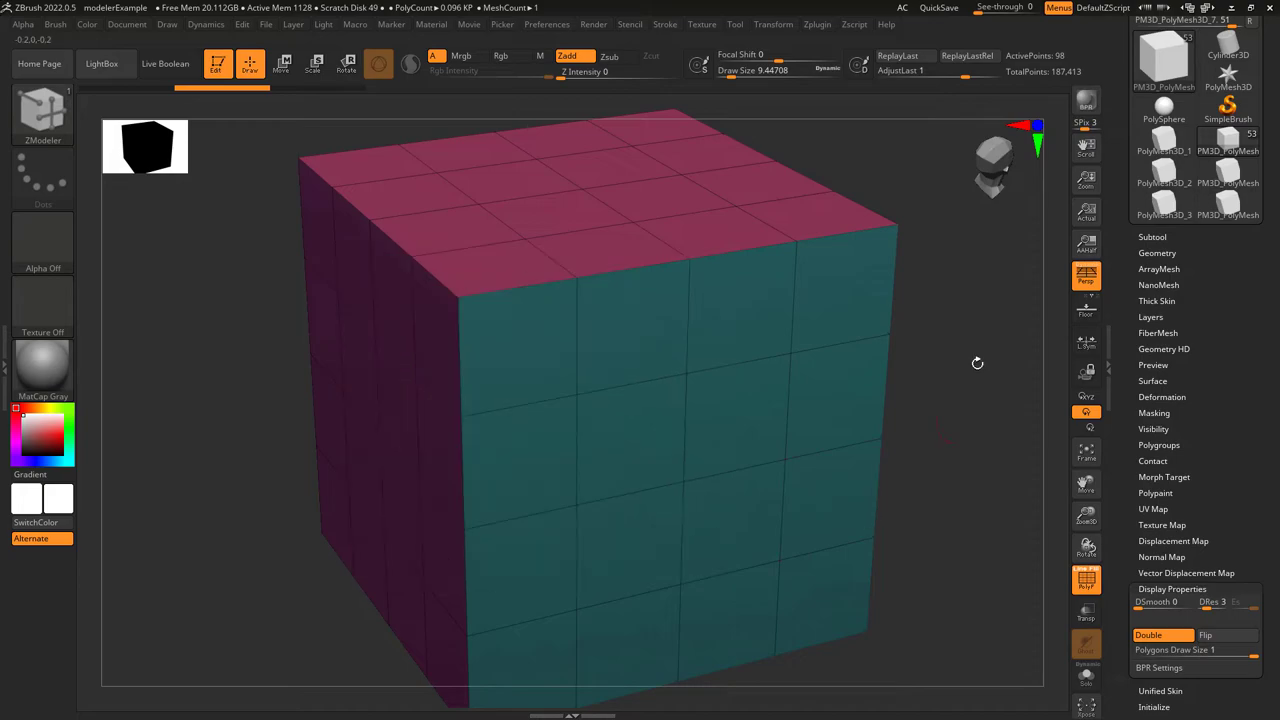
left_click(522, 405)
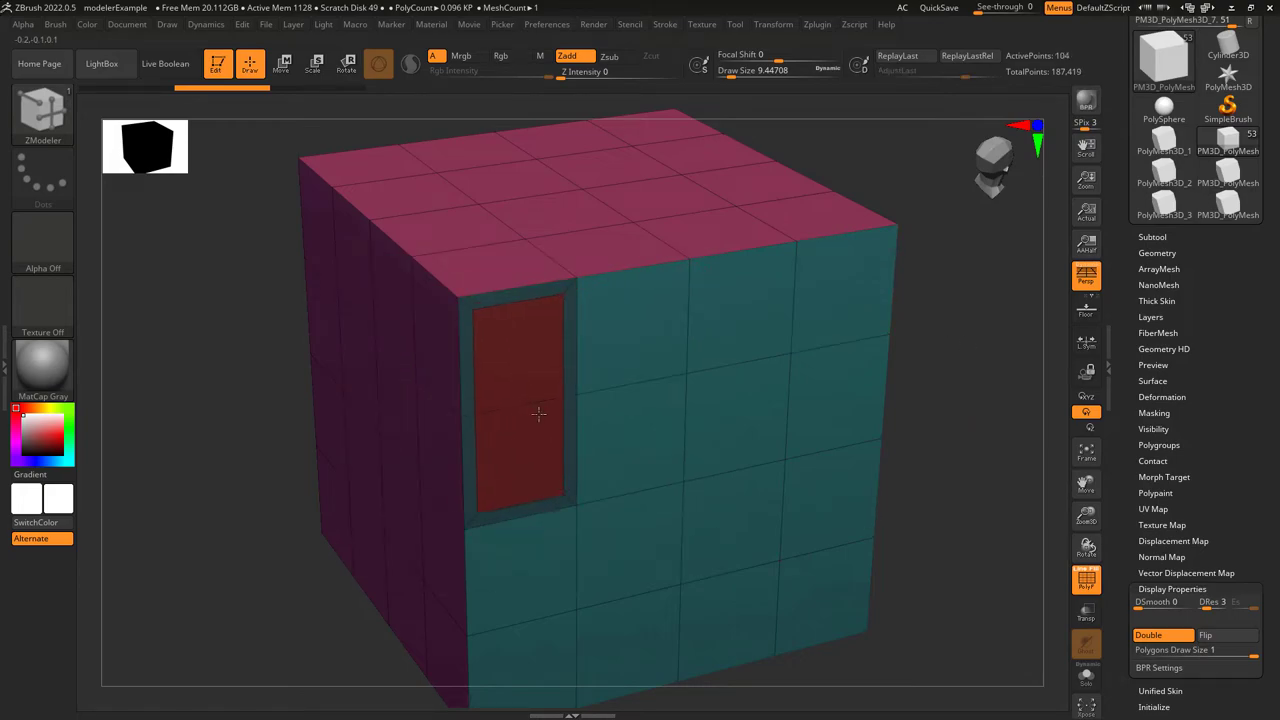
key("ctrl+z")
Set the edge action to Mask with the Edge target and mask the front face's upper inner row of horizontal edges plus one vertical edge
key("space")
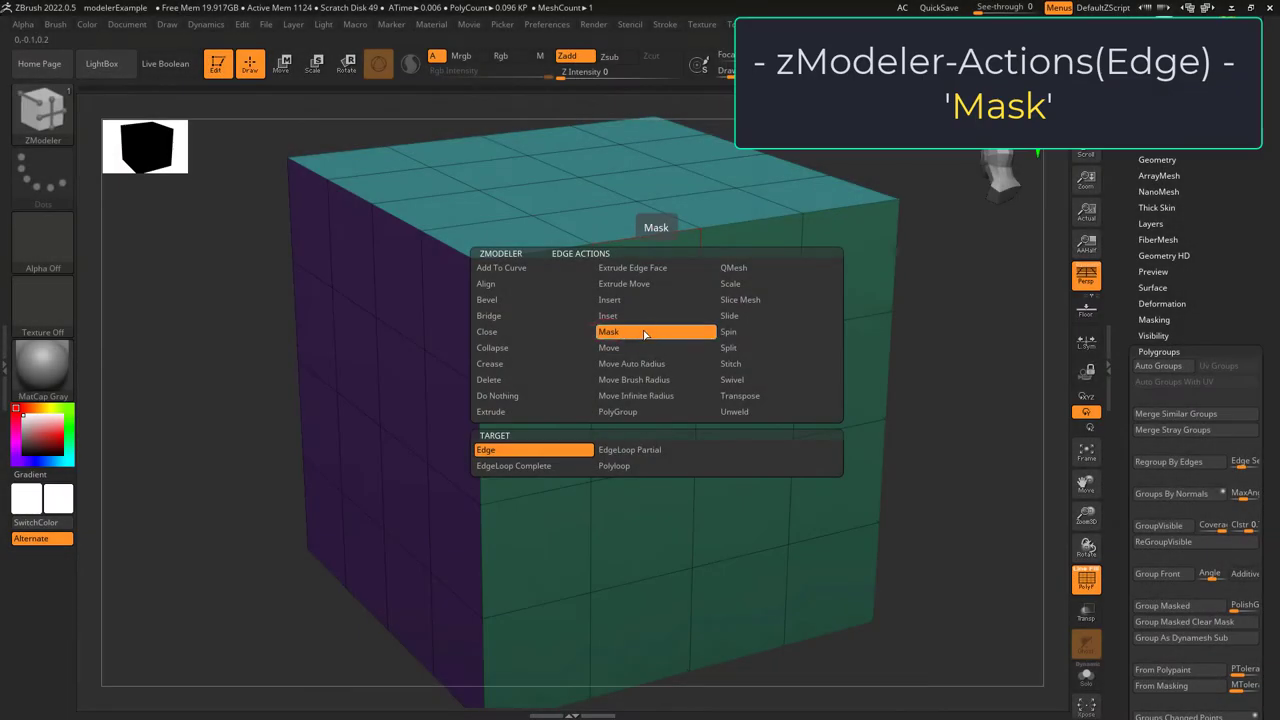
left_click(568, 369)
left_click(651, 356)
left_click(748, 337)
left_click(845, 321)
left_click(796, 415)
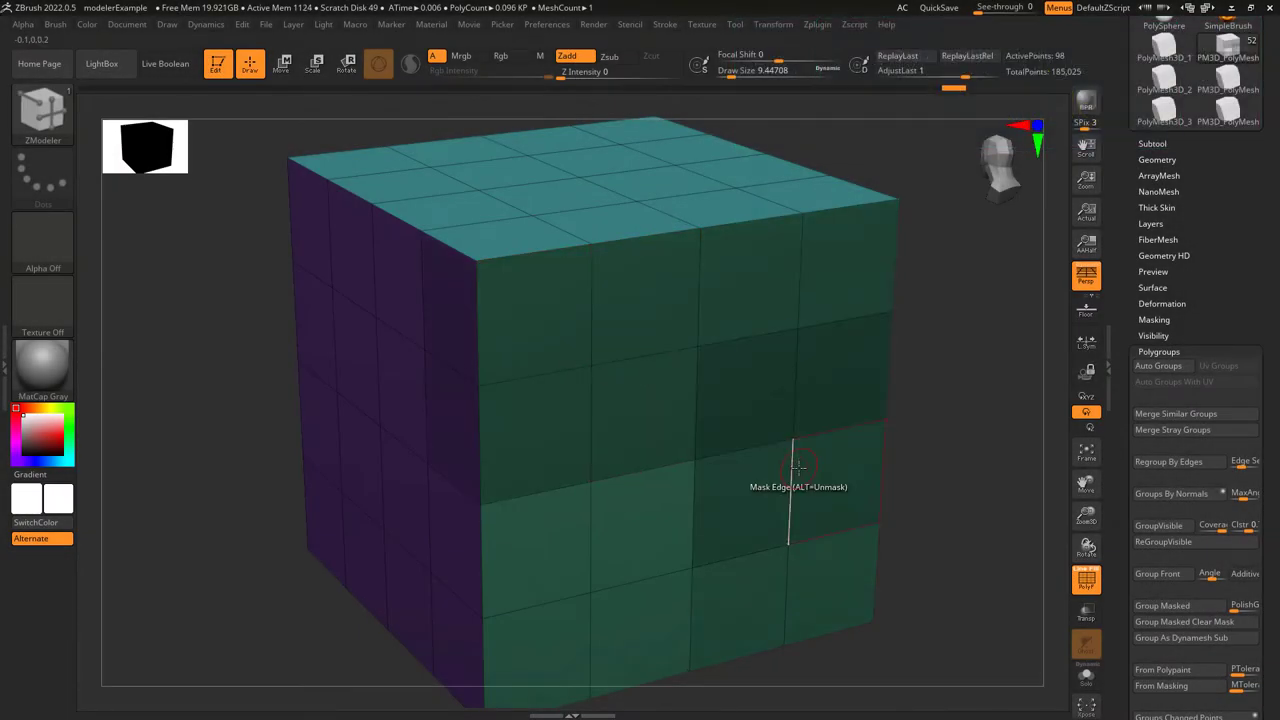
Unmask the masked vertical edge and the masked horizontal edges on the front face
left_click(797, 383, "alt")
left_click(748, 338, "alt")
left_click(562, 370, "alt")
left_click(858, 323, "alt")
Set the Mask target to EdgeLoop Complete, mask the cube's central vertical edge loop, and undo the mask
left_click(410, 467)
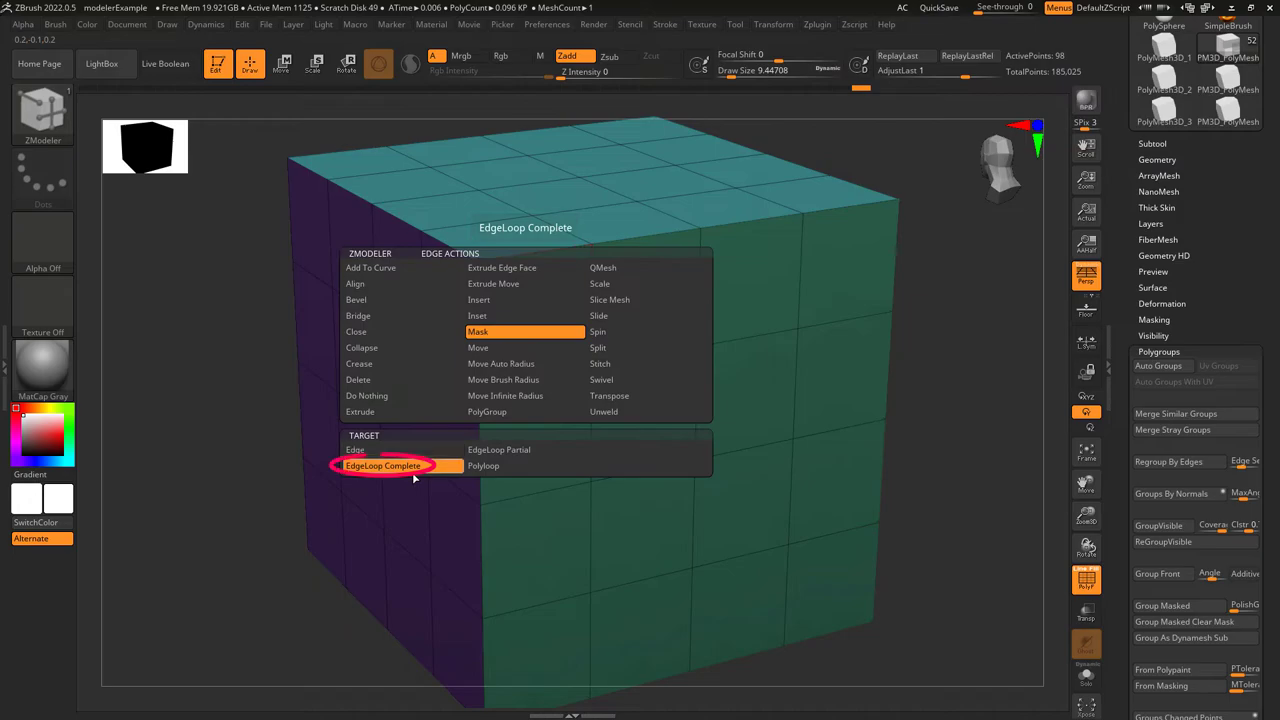
left_click(413, 476)
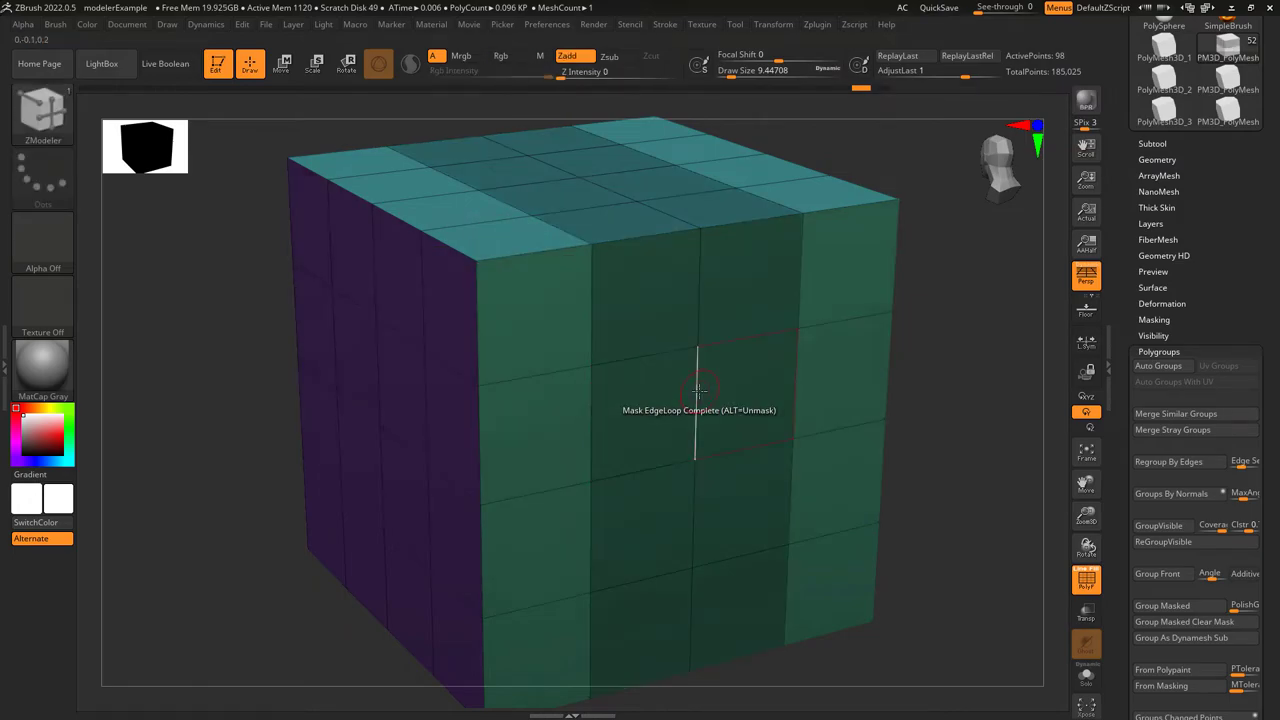
key("ctrl+z")
Set the Mask target to EdgeLoop Partial, try it on the middle horizontal loop and the top front edge, and undo the mask
key("space")
left_click(618, 454)
left_click(618, 449)
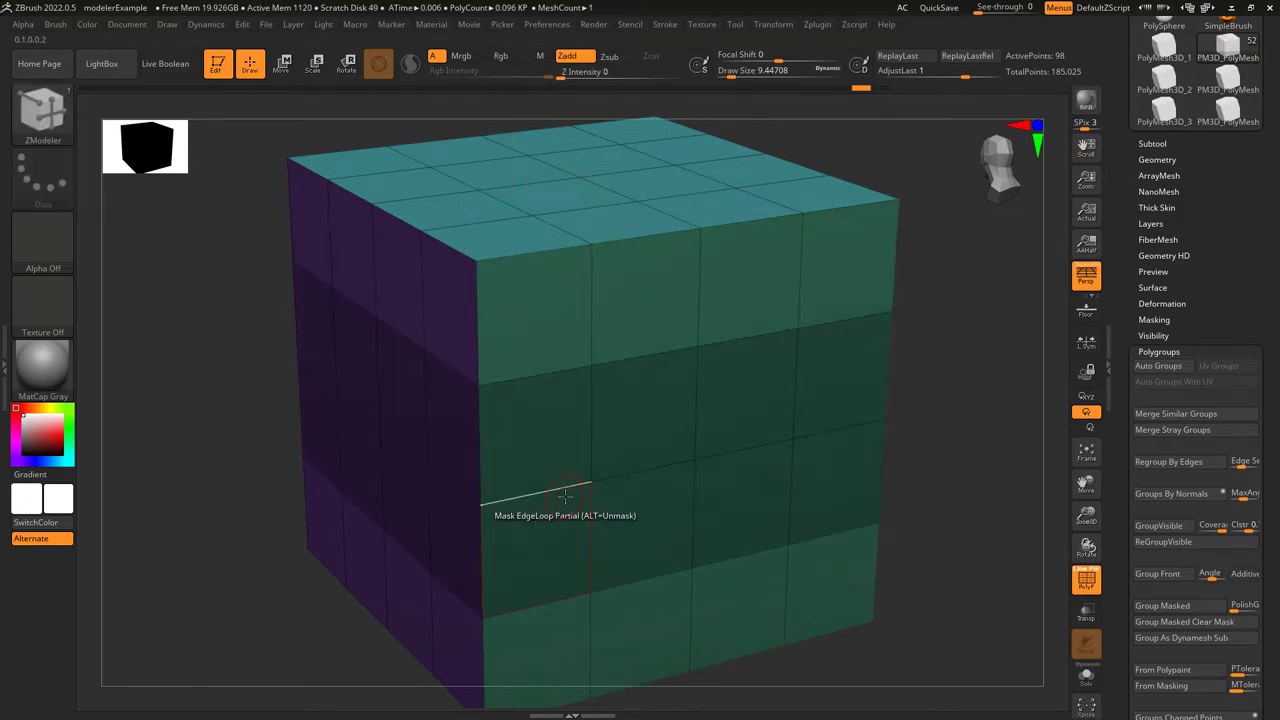
left_click(637, 254)
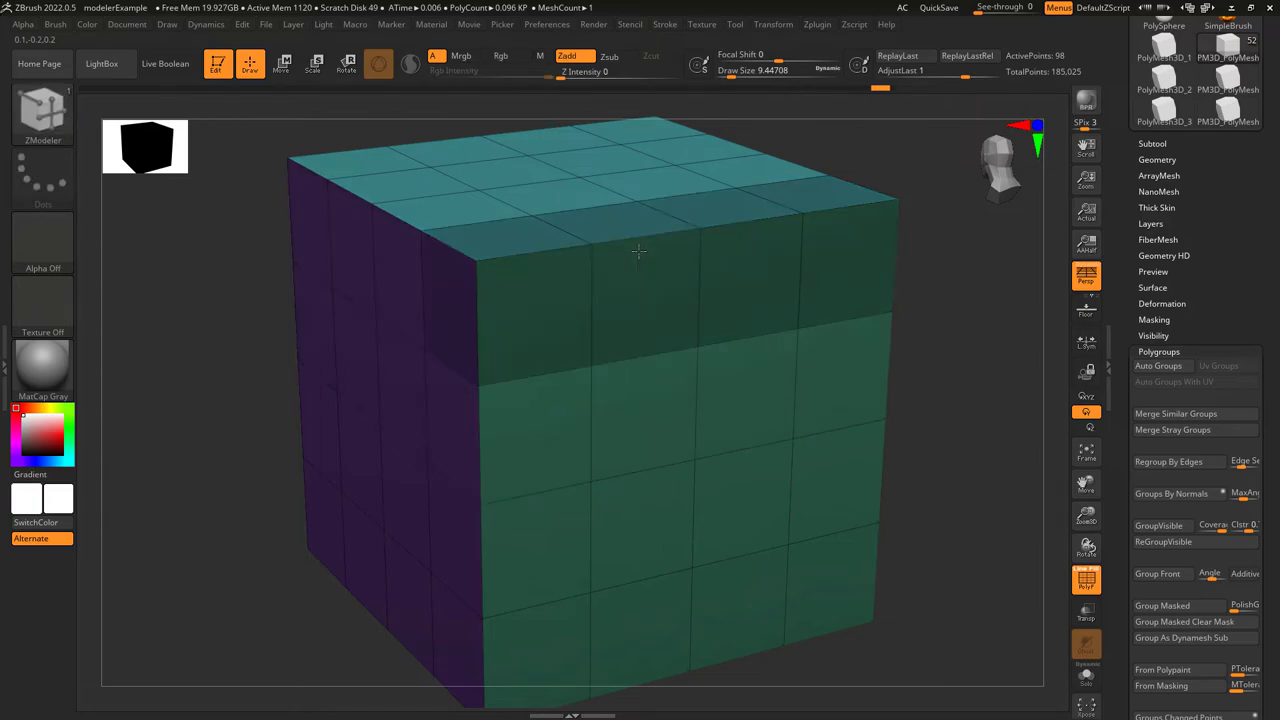
key("ctrl+z")
Set the Mask target to Polyloop and mask polyloops from vertical and horizontal edges of the front face, undoing between tries
key("space")
left_click(740, 429)
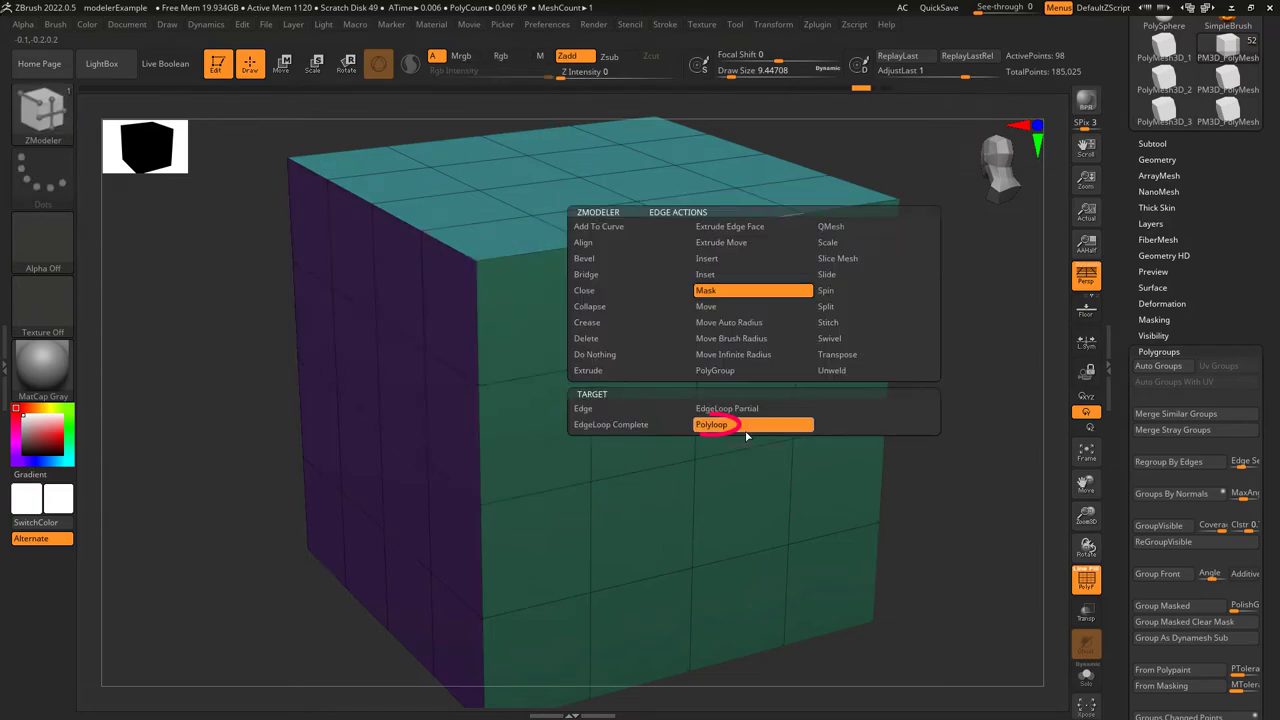
left_click(597, 406)
key("ctrl+z")
left_click(655, 474)
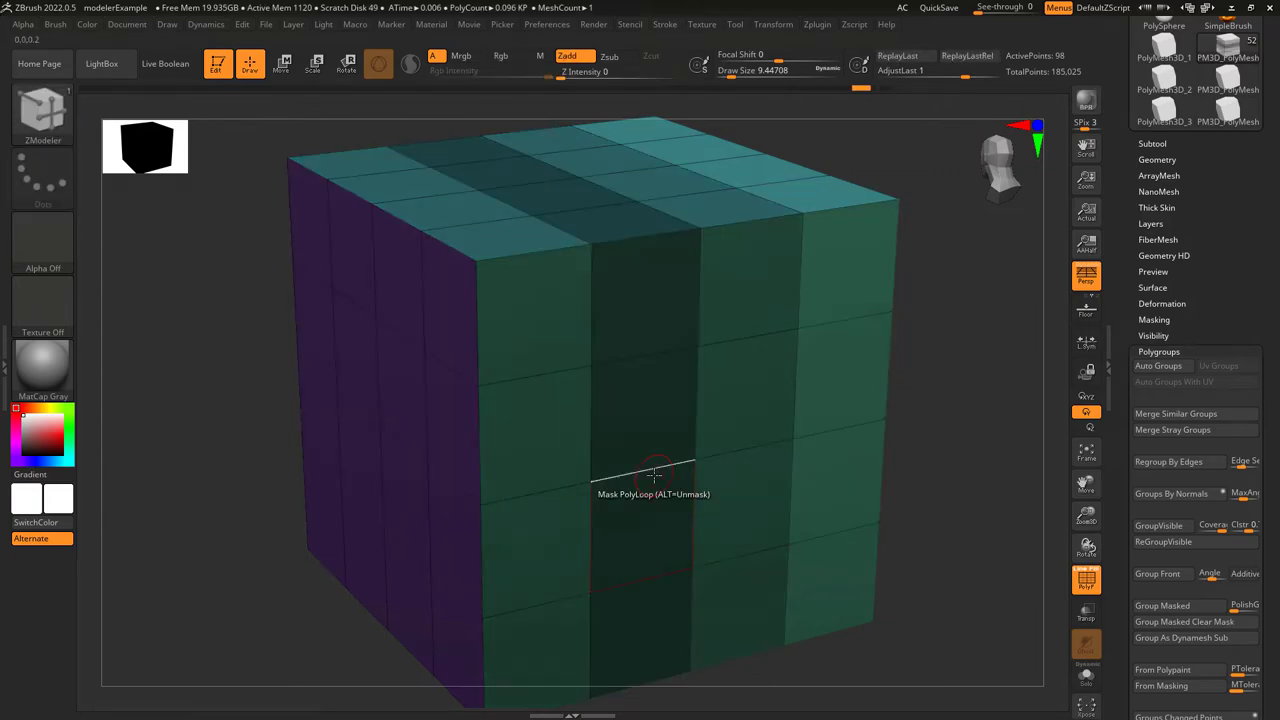
key("ctrl+z")
left_click(776, 480)
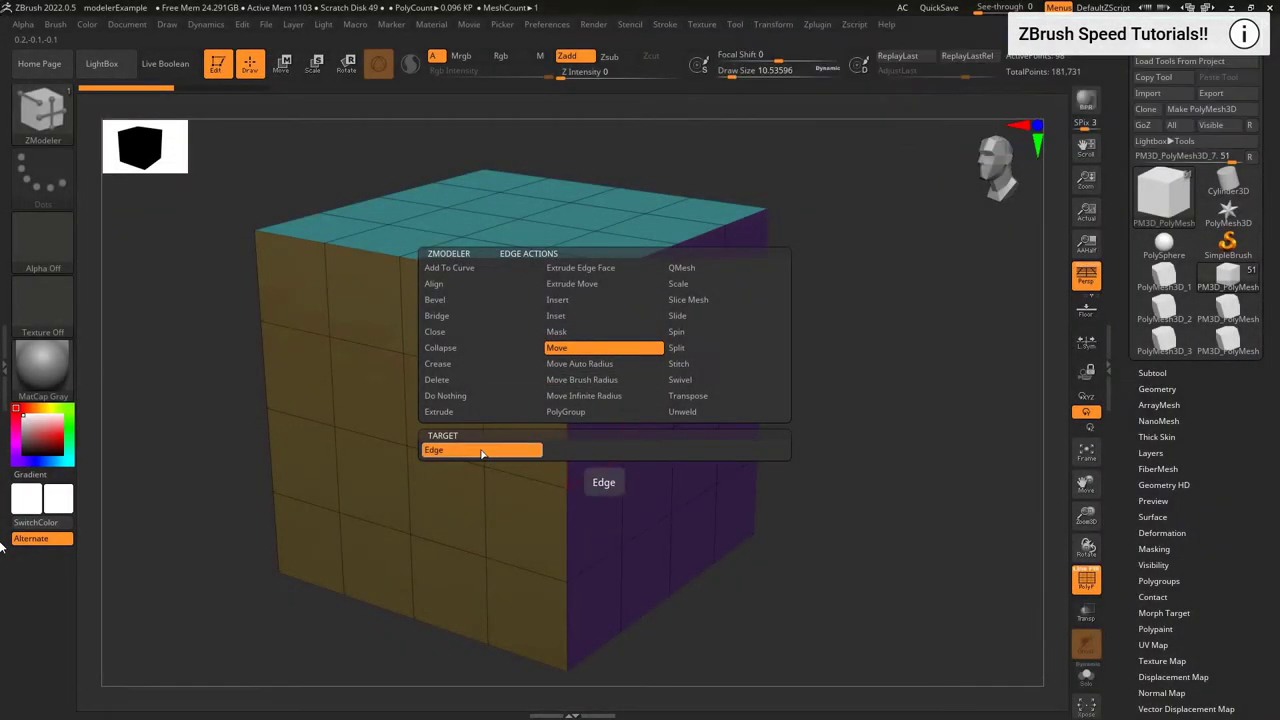
Use Move with the Edge target on an edge of the purple face, undo it, and move that face's top edge near the corner
left_click(627, 343)
mouse_move(657, 371)
left_mouse_down()
mouse_move(686, 374)
mouse_move(708, 329)
left_mouse_up()
key("ctrl+z")
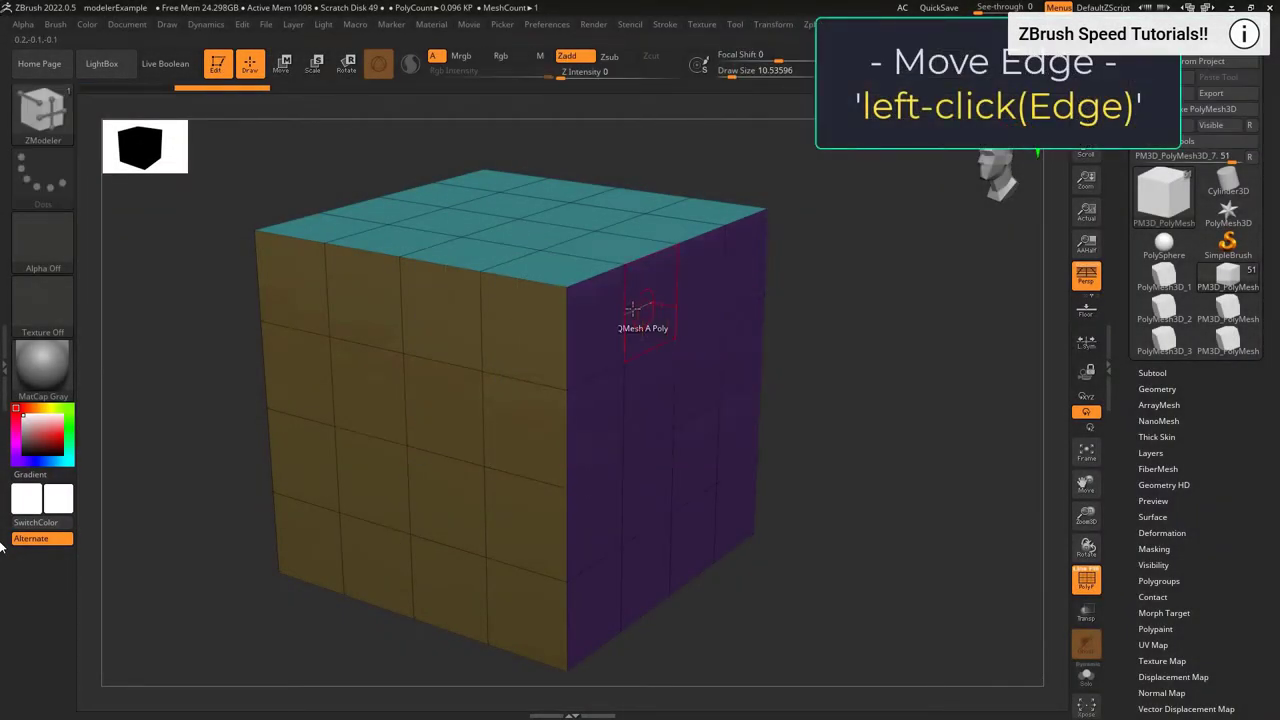
mouse_move(599, 277)
left_mouse_down()
mouse_move(624, 282)
mouse_move(582, 274)
mouse_move(626, 286)
mouse_move(549, 272)
mouse_move(596, 283)
mouse_move(486, 318)
mouse_move(562, 266)
left_mouse_up()
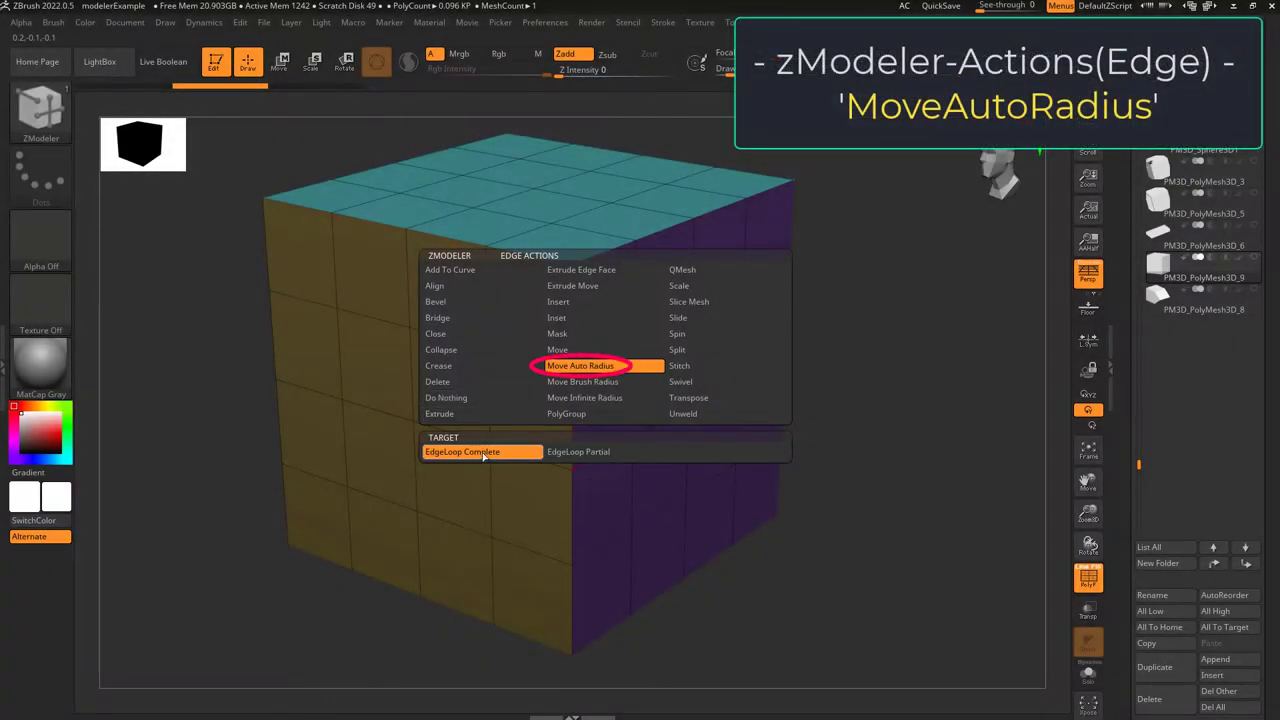
Switch to Move Auto Radius with EdgeLoop Complete, try moving edge loops from the purple face, and undo each move
left_click(493, 454)
left_click_drag(610, 449, 623, 480)
key("ctrl+z")
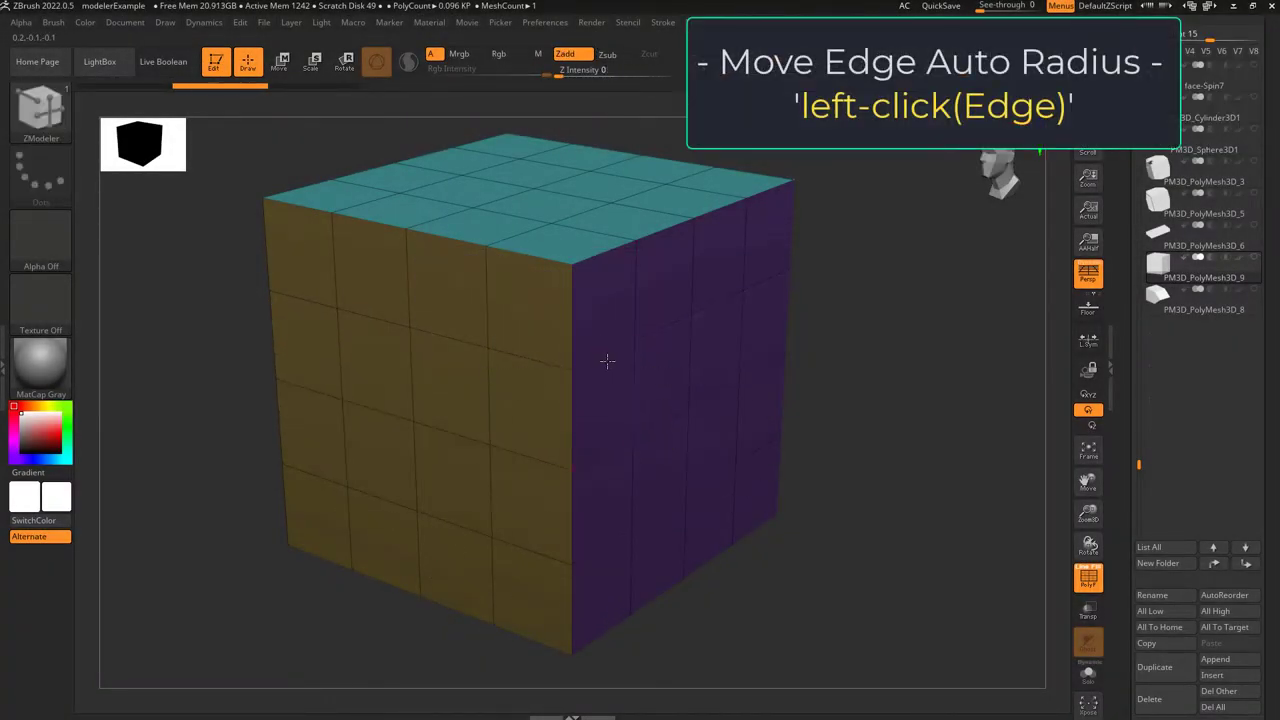
left_click_drag(604, 353, 692, 359)
key("ctrl+z")
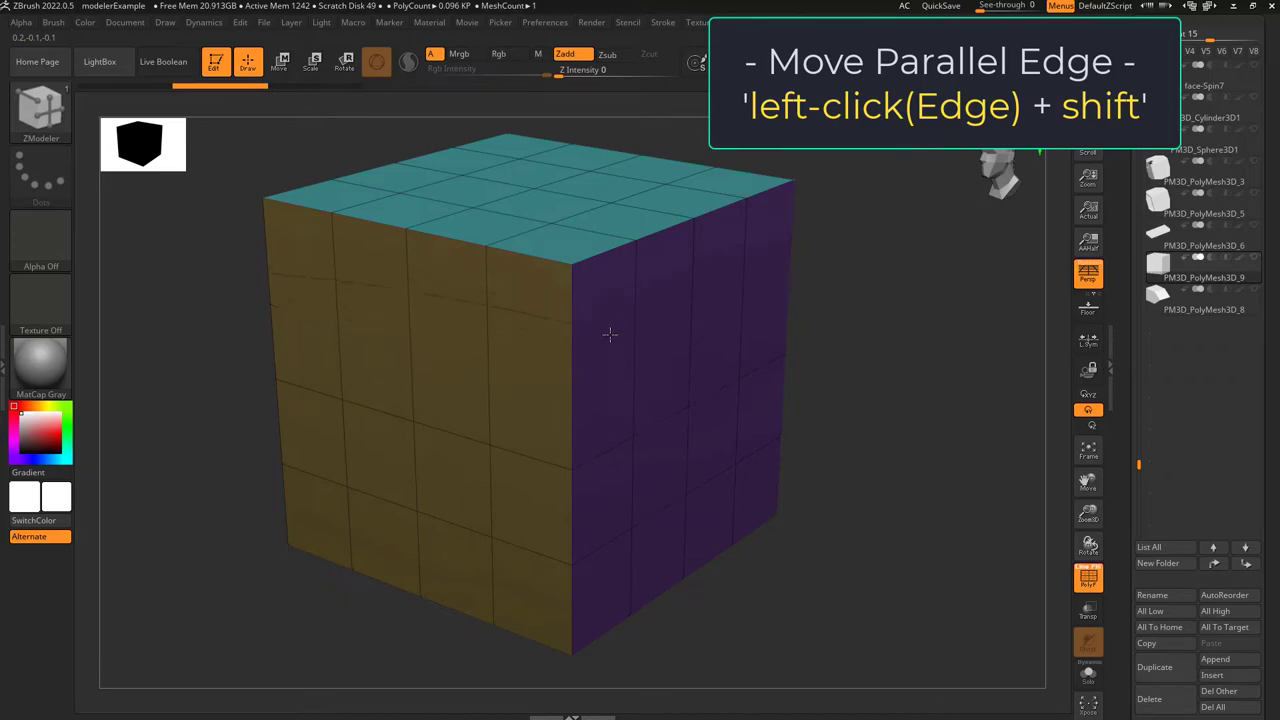
Inflate a complete edge loop of the cube with Move Auto Radius
right_click_drag(290, 350, 480, 370)
right_click_drag(150, 385, 357, 420)
right_click_drag(357, 420, 607, 414, "alt")
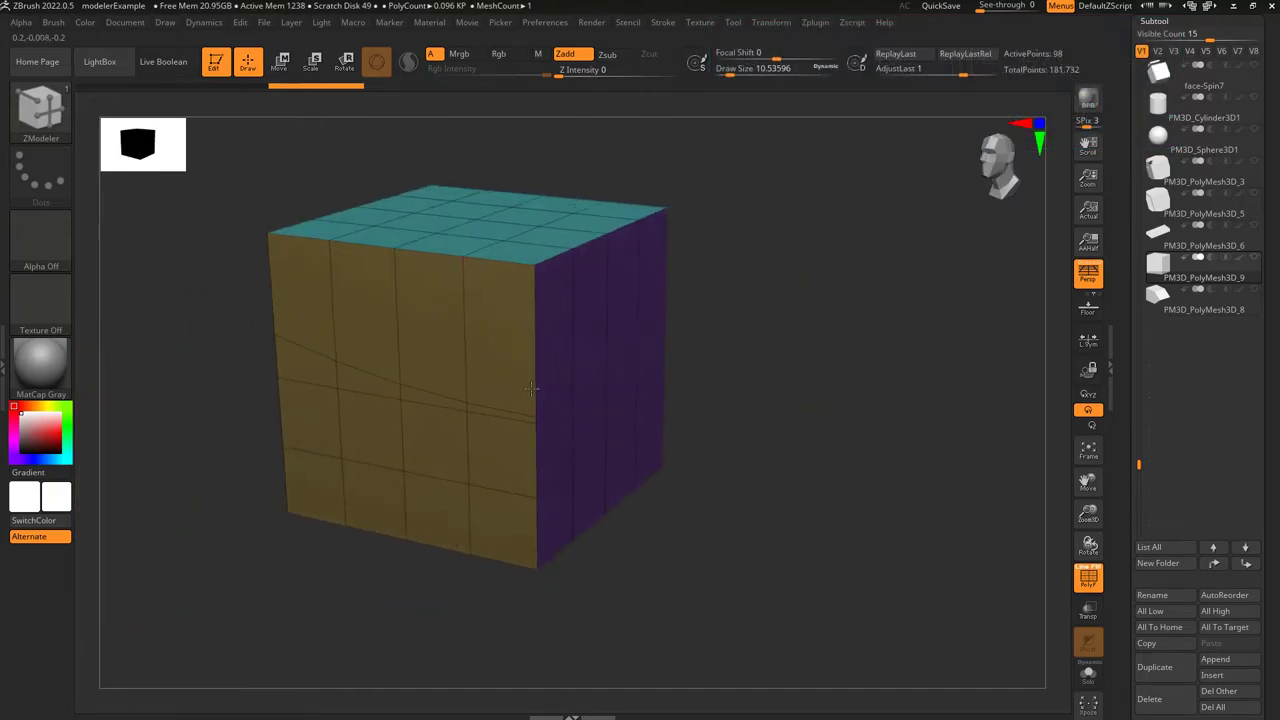
left_click_drag(600, 425, 651, 466, "alt")
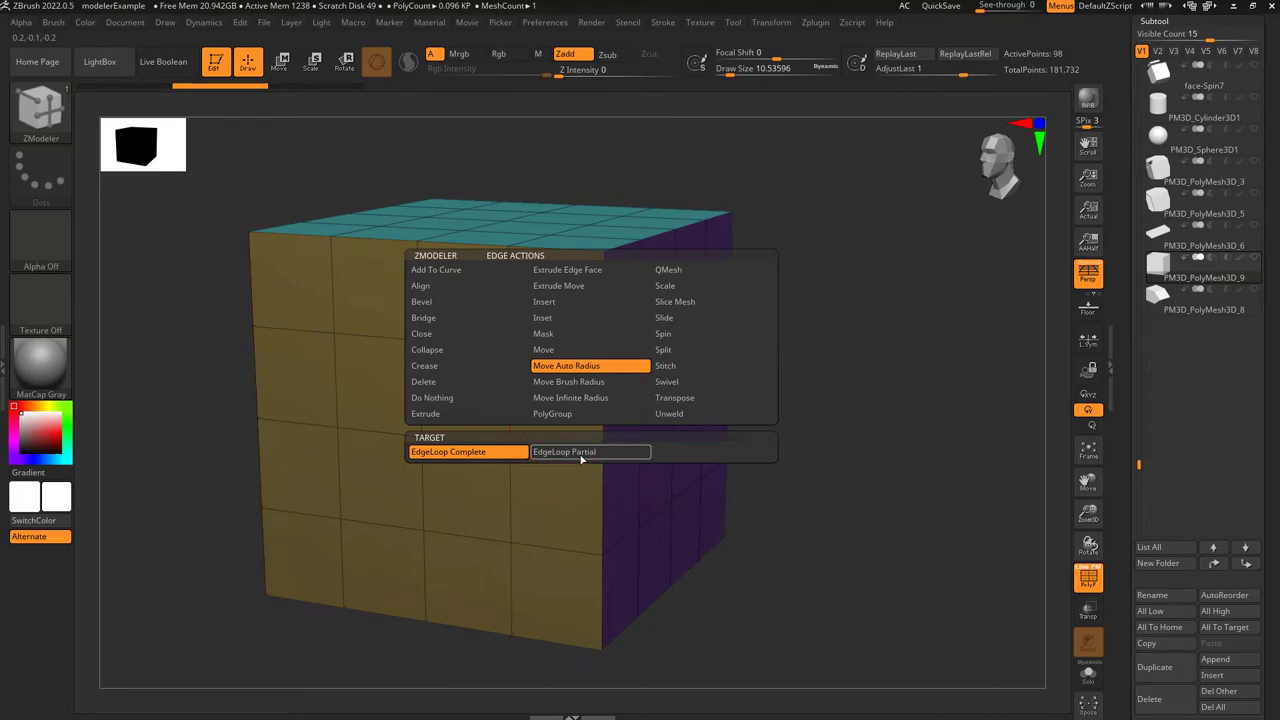
Set the Move Auto Radius target to EdgeLoop Partial and move partial edge loops on the purple face
left_click(581, 455)
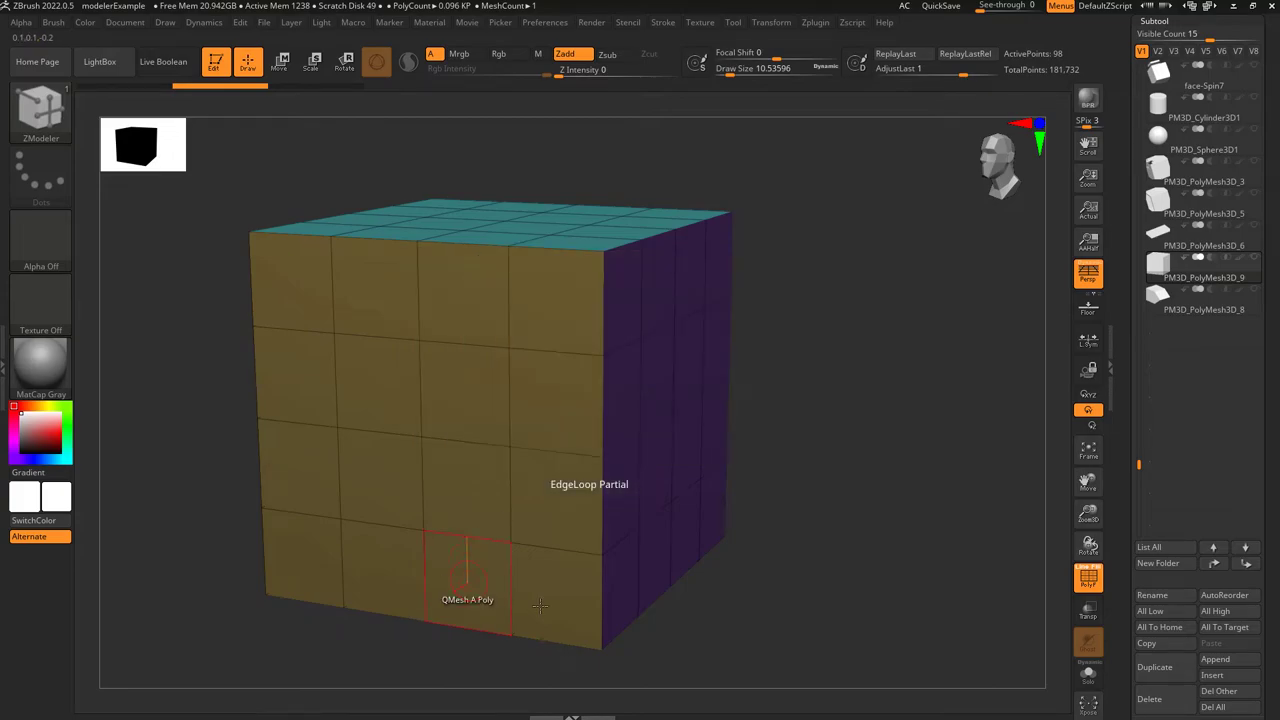
right_click_drag(685, 280, 637, 347)
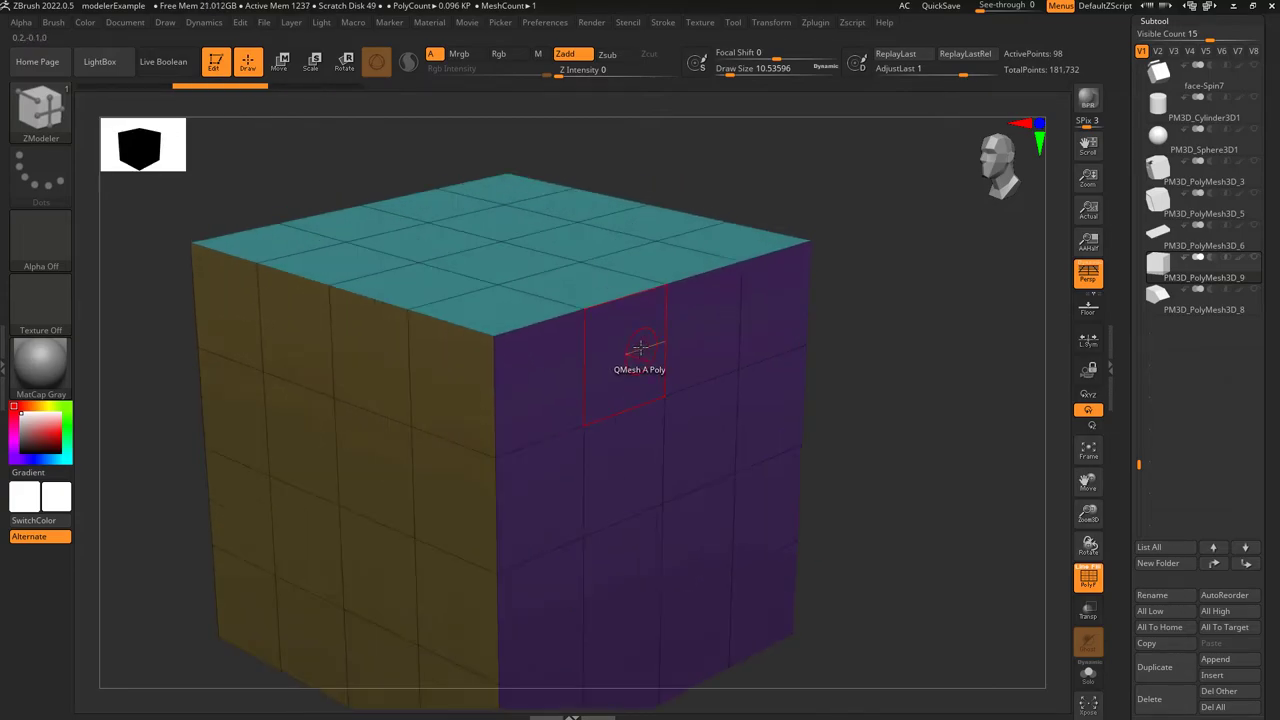
left_click_drag(637, 347, 647, 324)
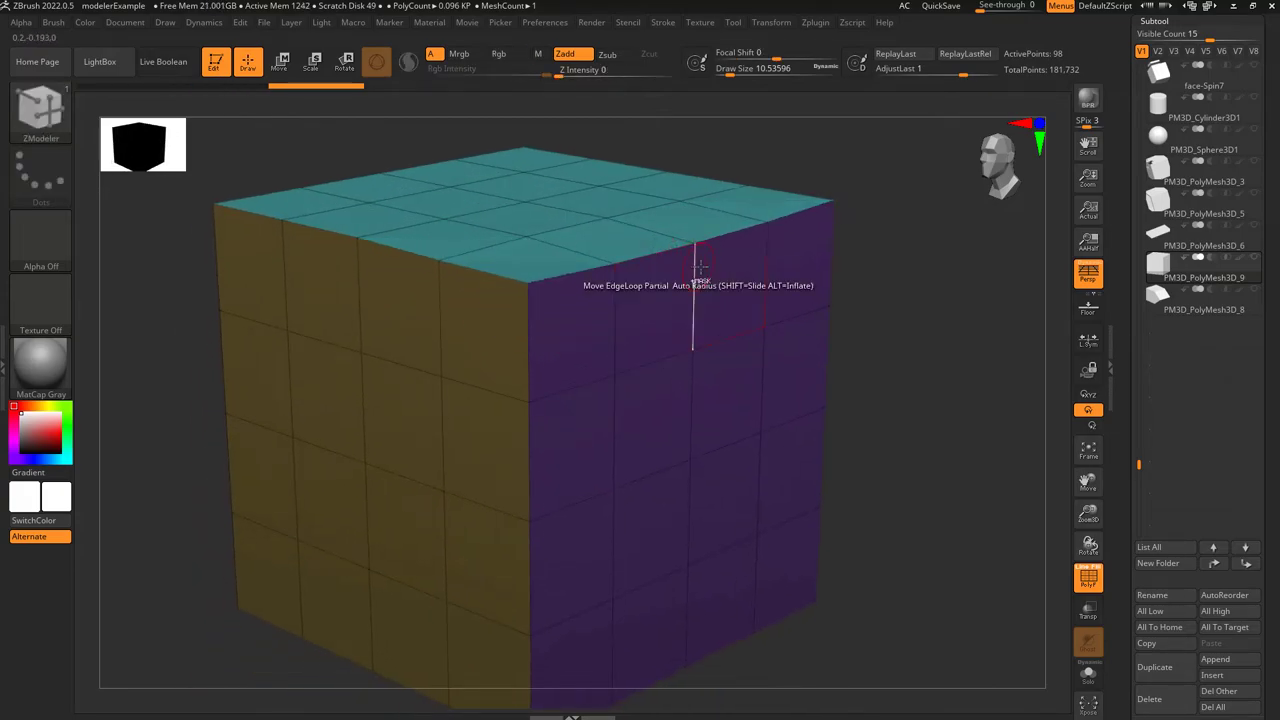
left_click_drag(686, 280, 564, 245)
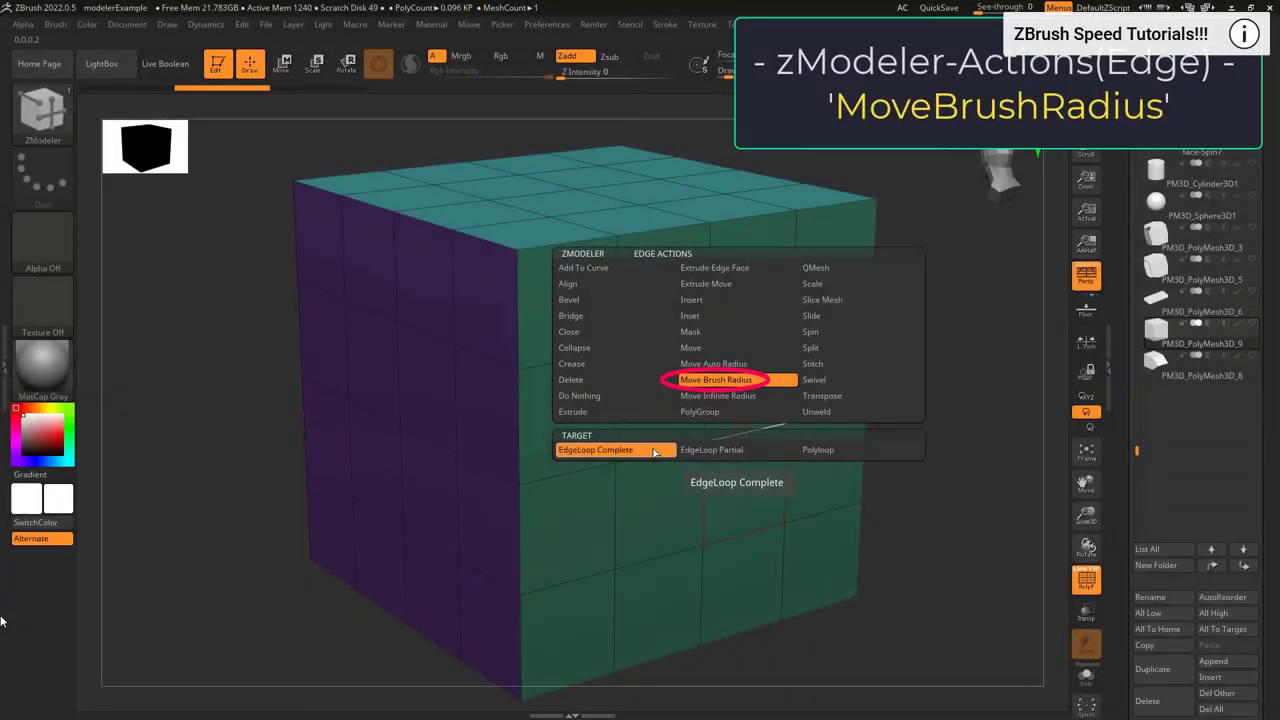
Switch to Move Brush Radius with EdgeLoop Complete and move and slide the front face's horizontal edge loops, undoing between tries
left_click(663, 380)
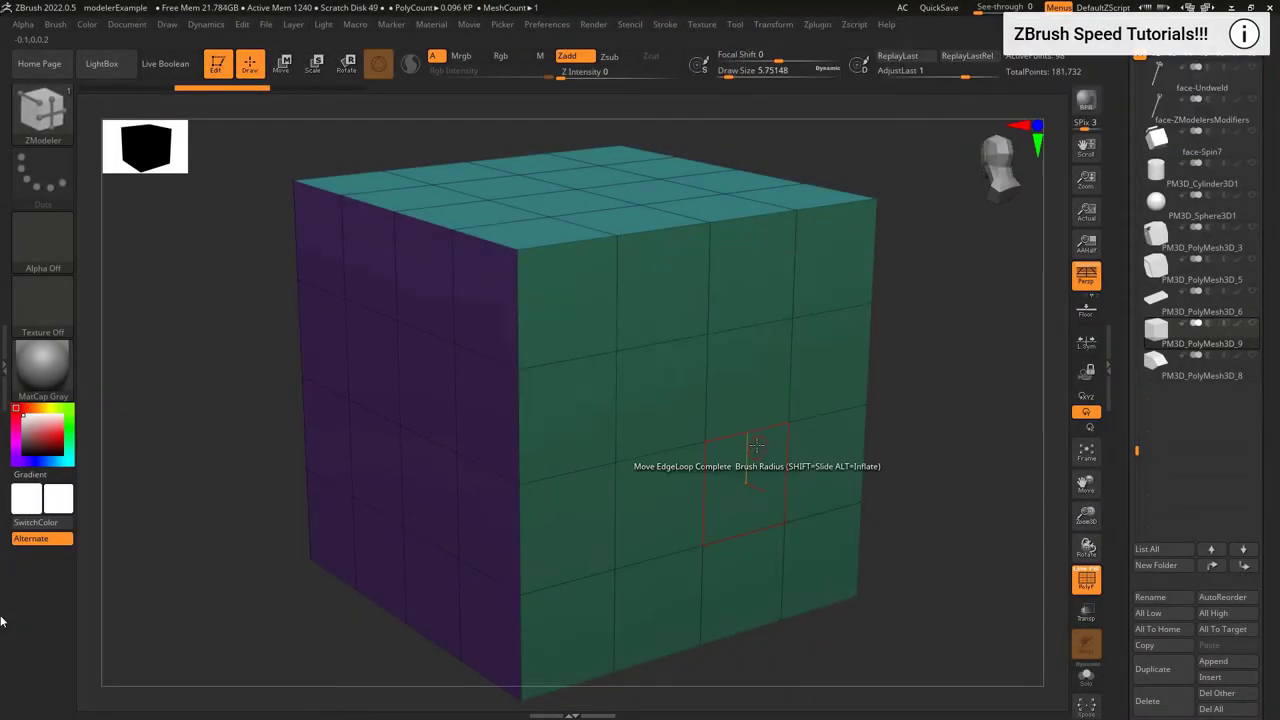
mouse_move(735, 358)
left_mouse_down()
mouse_move(728, 481)
mouse_move(748, 434)
mouse_move(757, 465)
mouse_move(762, 438)
mouse_move(760, 402)
mouse_move(739, 488)
left_mouse_up()
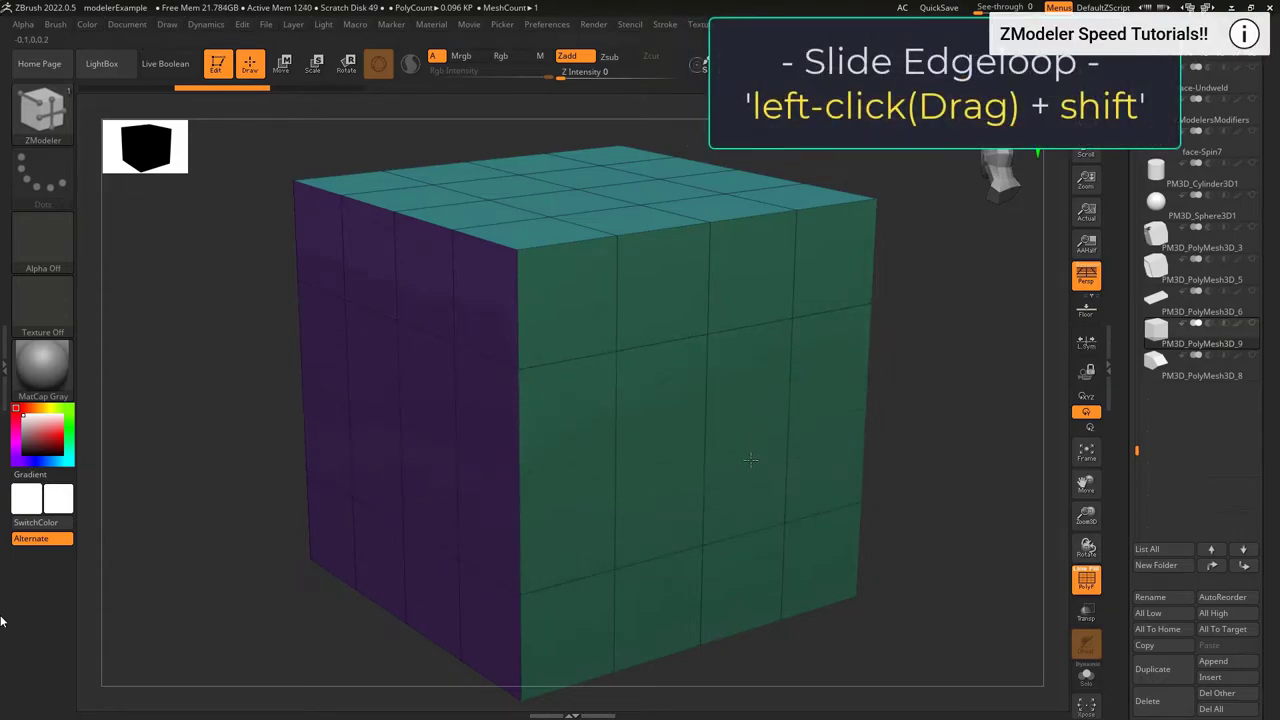
left_click_drag(747, 408, 932, 484, "shift")
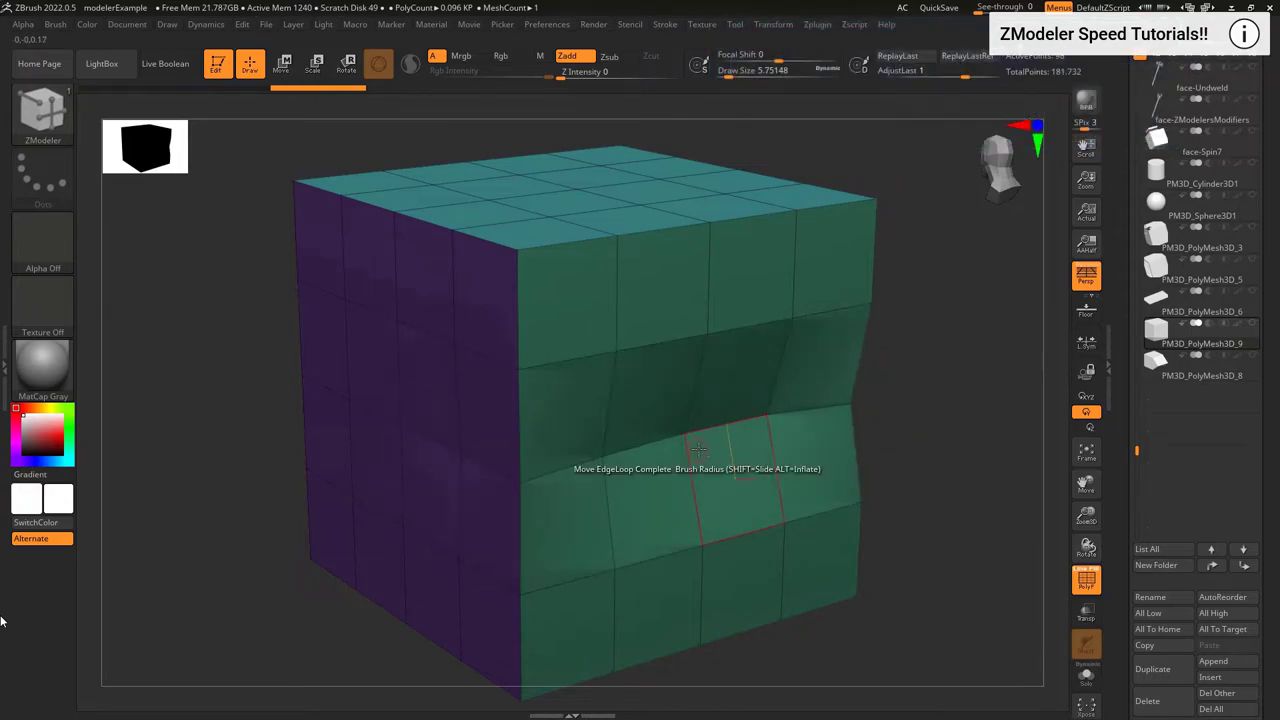
key("ctrl+z")
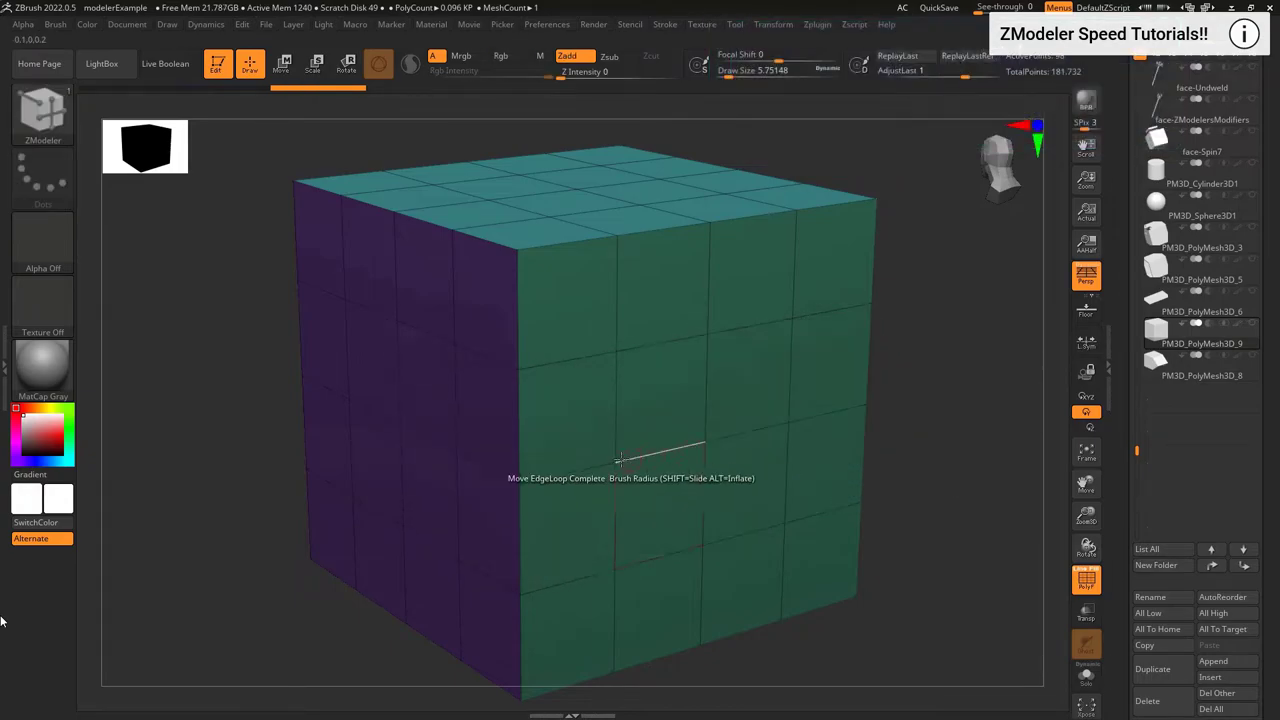
mouse_move(589, 467)
left_mouse_down()
mouse_move(665, 480)
mouse_move(550, 425)
mouse_move(786, 486)
mouse_move(541, 414)
mouse_move(621, 439)
left_mouse_up()
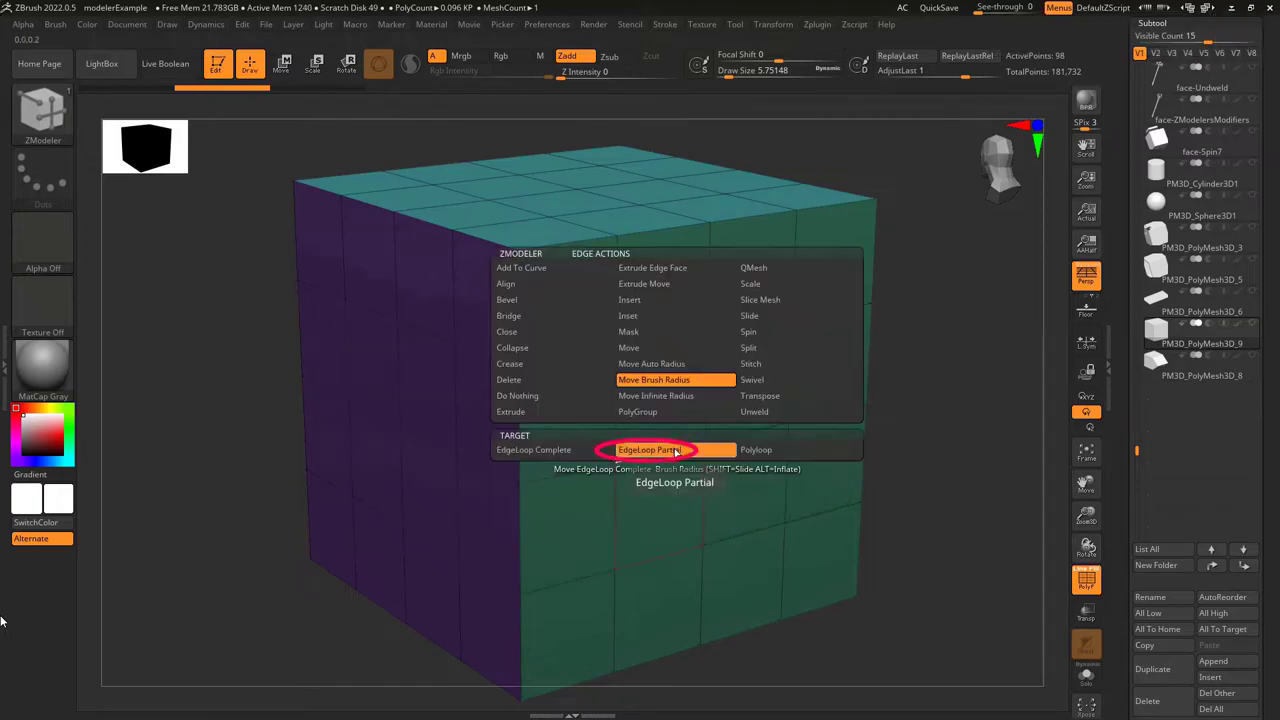
Set the Move Brush Radius target to EdgeLoop Partial, move partial loops on the front face, and undo the last move
left_click(676, 450)
left_click_drag(756, 391, 746, 393)
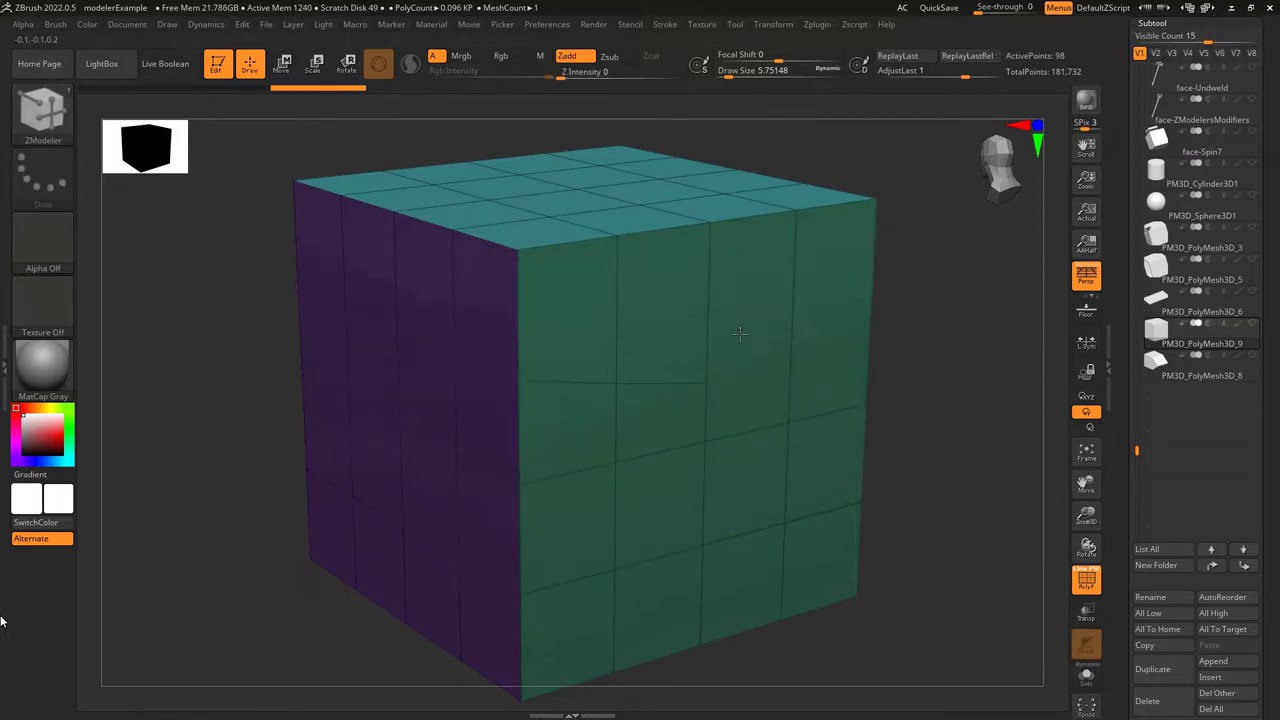
left_click_drag(757, 231, 725, 314)
key("ctrl+z")
Set the Move Brush Radius target to Polyloop and move polyloops from several edges of the front face, undoing between tries
key("space")
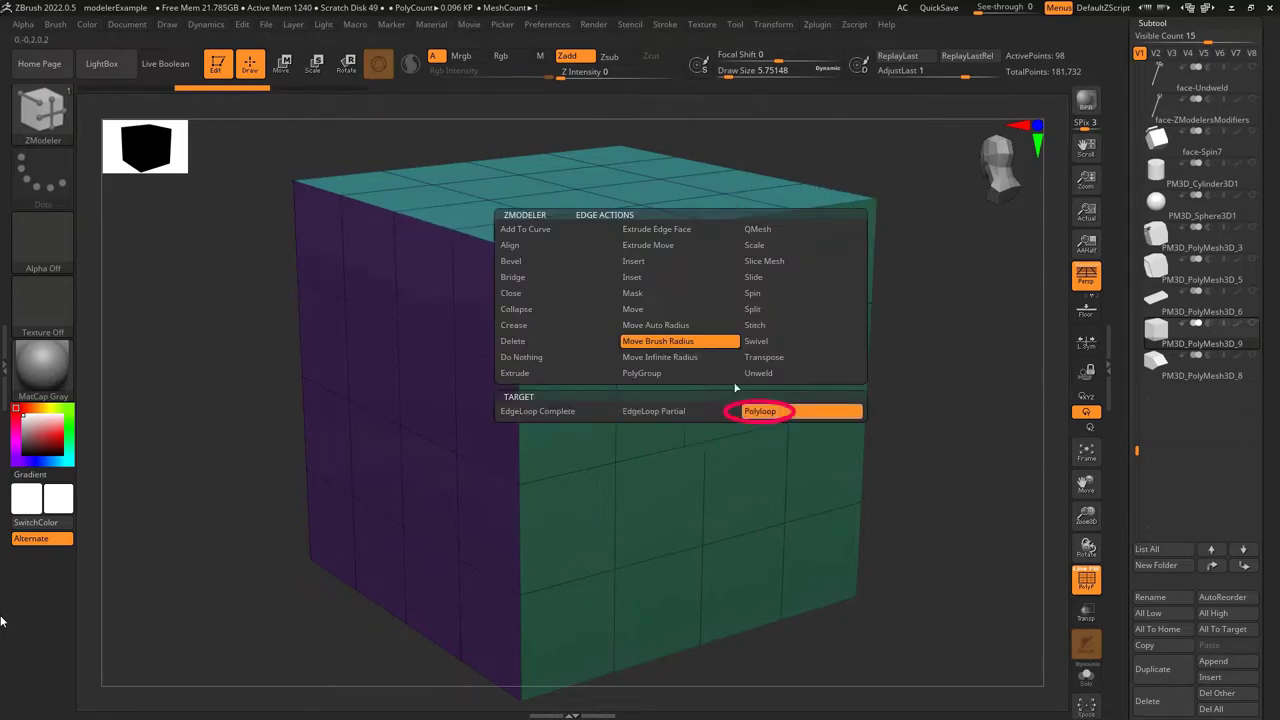
left_click(758, 411)
mouse_move(688, 443)
left_mouse_down()
mouse_move(686, 405)
mouse_move(690, 472)
mouse_move(689, 443)
left_mouse_up()
mouse_move(763, 328)
left_mouse_down()
mouse_move(765, 396)
mouse_move(722, 352)
mouse_move(766, 296)
mouse_move(763, 328)
left_mouse_up()
left_click_drag(580, 352, 605, 362)
key("ctrl+z")
left_click_drag(706, 392, 735, 430)
key("ctrl+z")
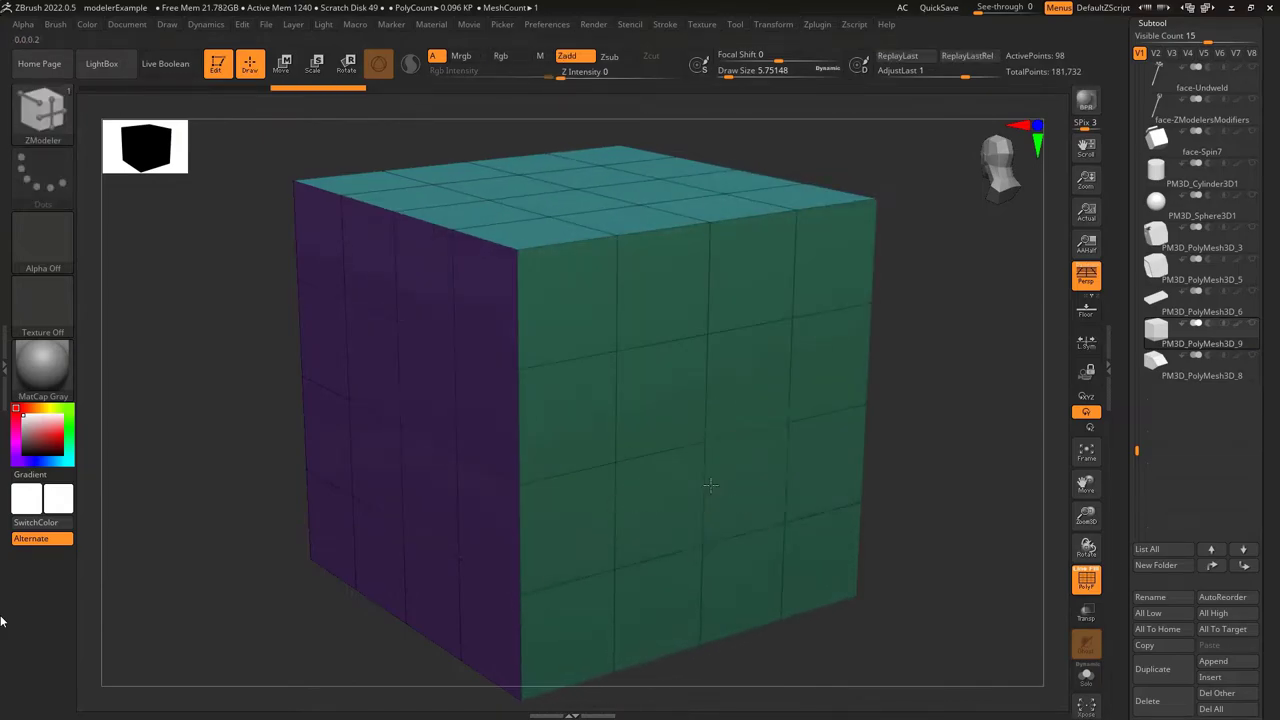
left_click_drag(702, 494, 786, 434)
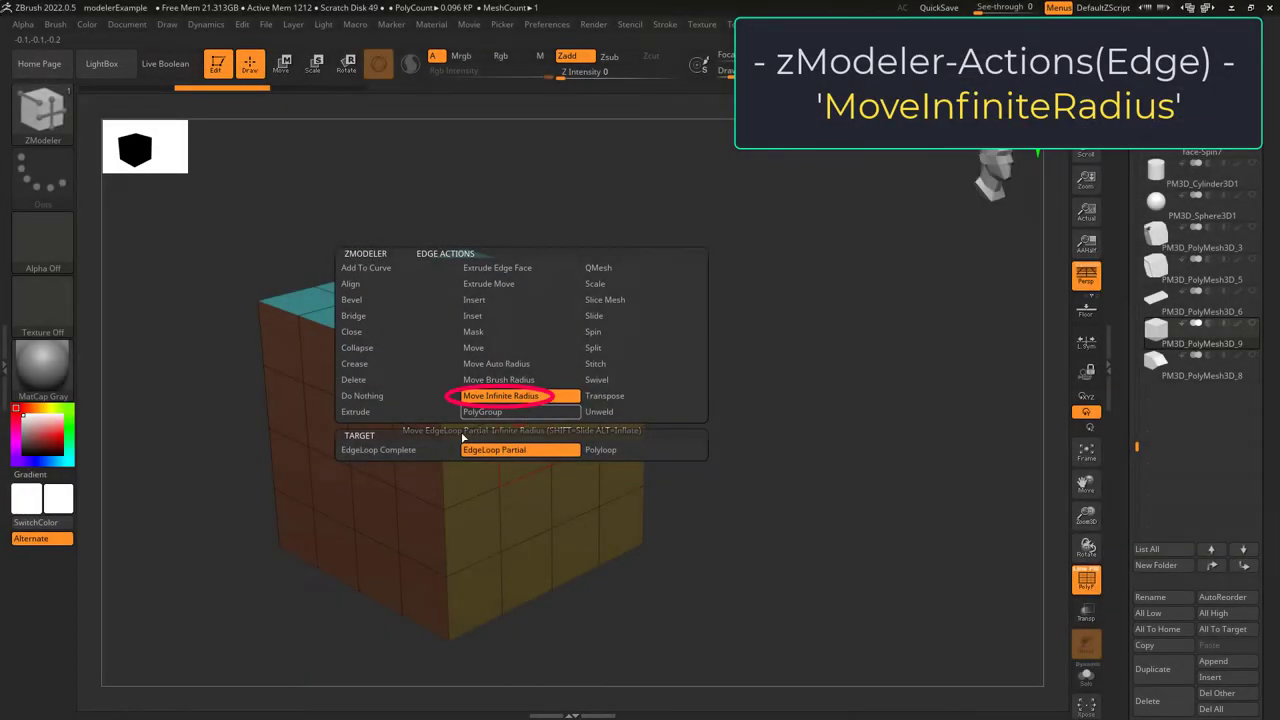
Set the Move Infinite Radius target to EdgeLoop Complete and move the yellow face's edge loops, undoing the moves
left_click(378, 449)
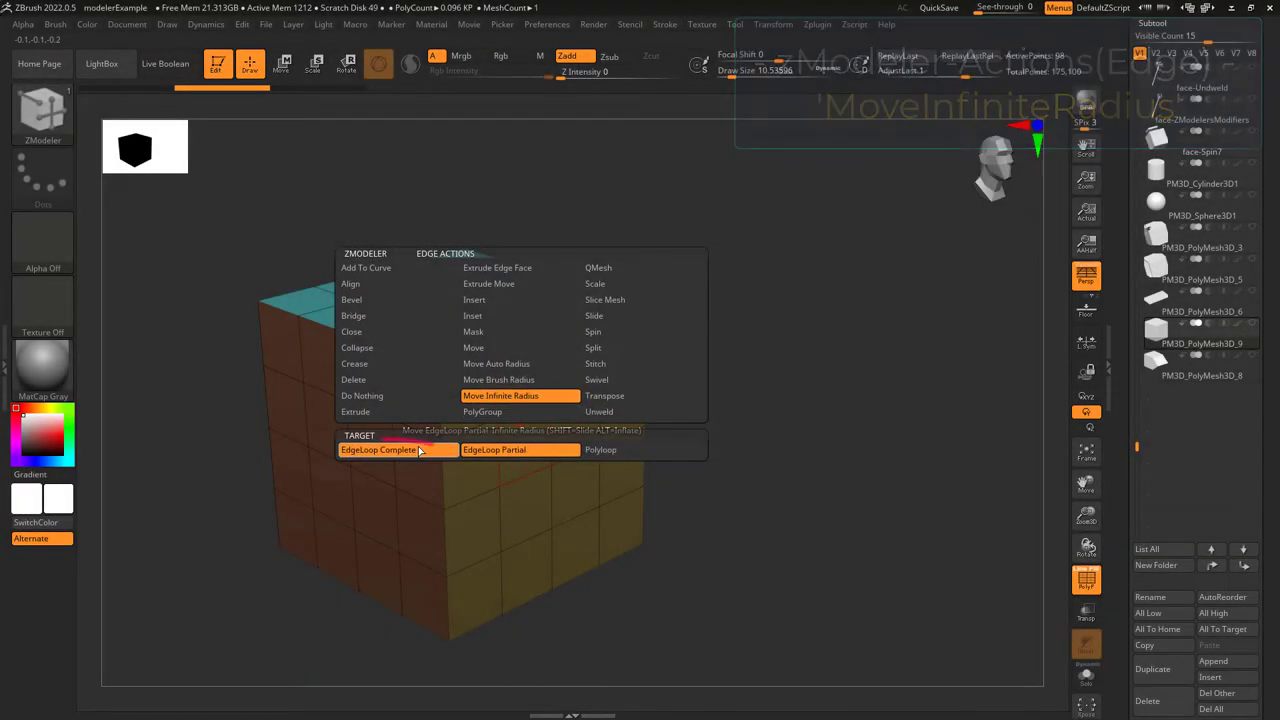
mouse_move(520, 545)
left_mouse_down()
mouse_move(534, 540)
mouse_move(522, 550)
left_mouse_up()
mouse_move(531, 476)
left_mouse_down()
mouse_move(571, 449)
mouse_move(530, 490)
mouse_move(531, 477)
left_mouse_up()
mouse_move(551, 427)
left_mouse_down()
mouse_move(552, 458)
mouse_move(552, 434)
mouse_move(497, 458)
left_mouse_up()
key("ctrl+z")
key("ctrl+z")
Slide an edge loop on the yellow face, reselect EdgeLoop Complete for Move Infinite Radius, and move the middle loop
key("space")
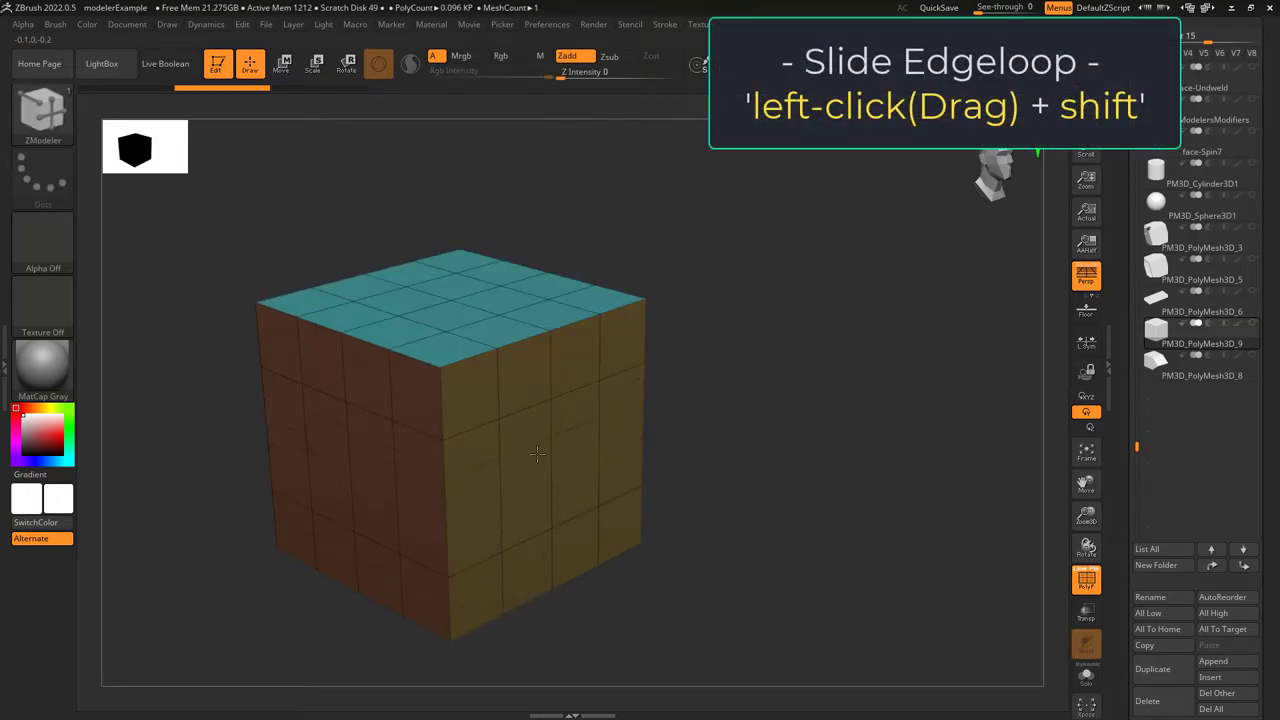
mouse_move(537, 453)
left_mouse_down("shift")
mouse_move(530, 472)
mouse_move(550, 471)
left_mouse_up("shift")
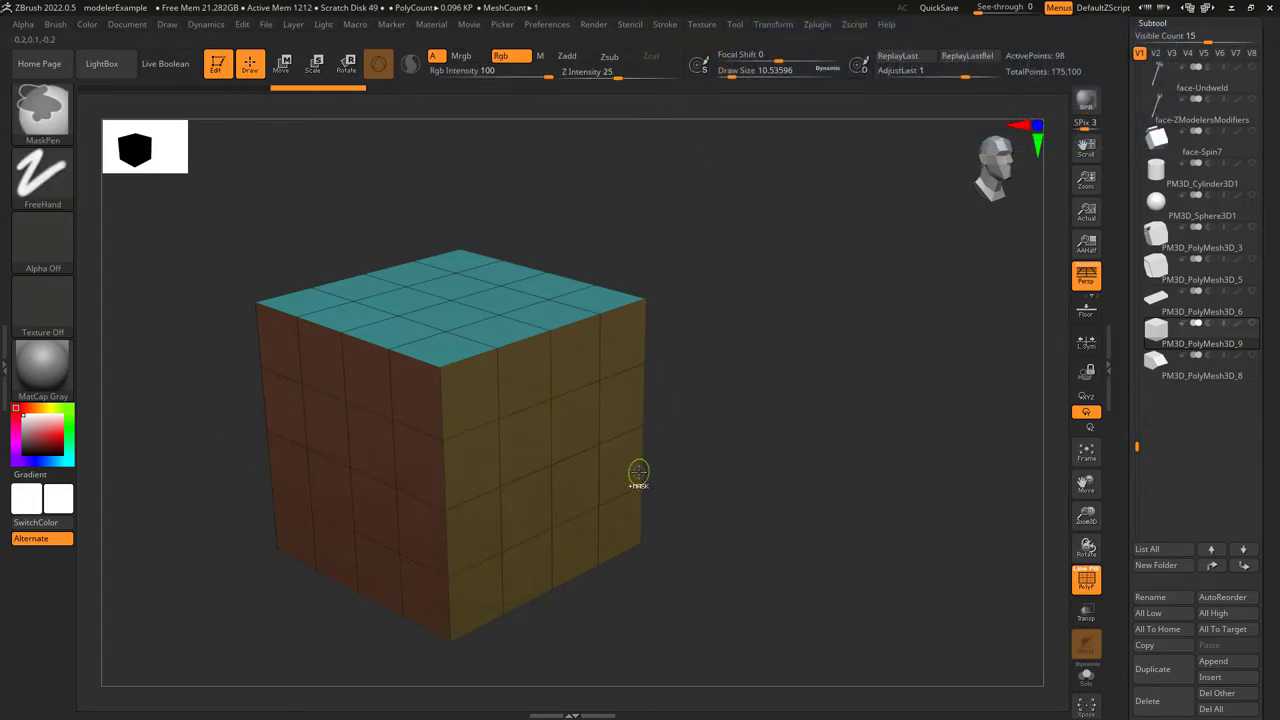
key("space")
left_click(471, 317)
left_click(343, 449)
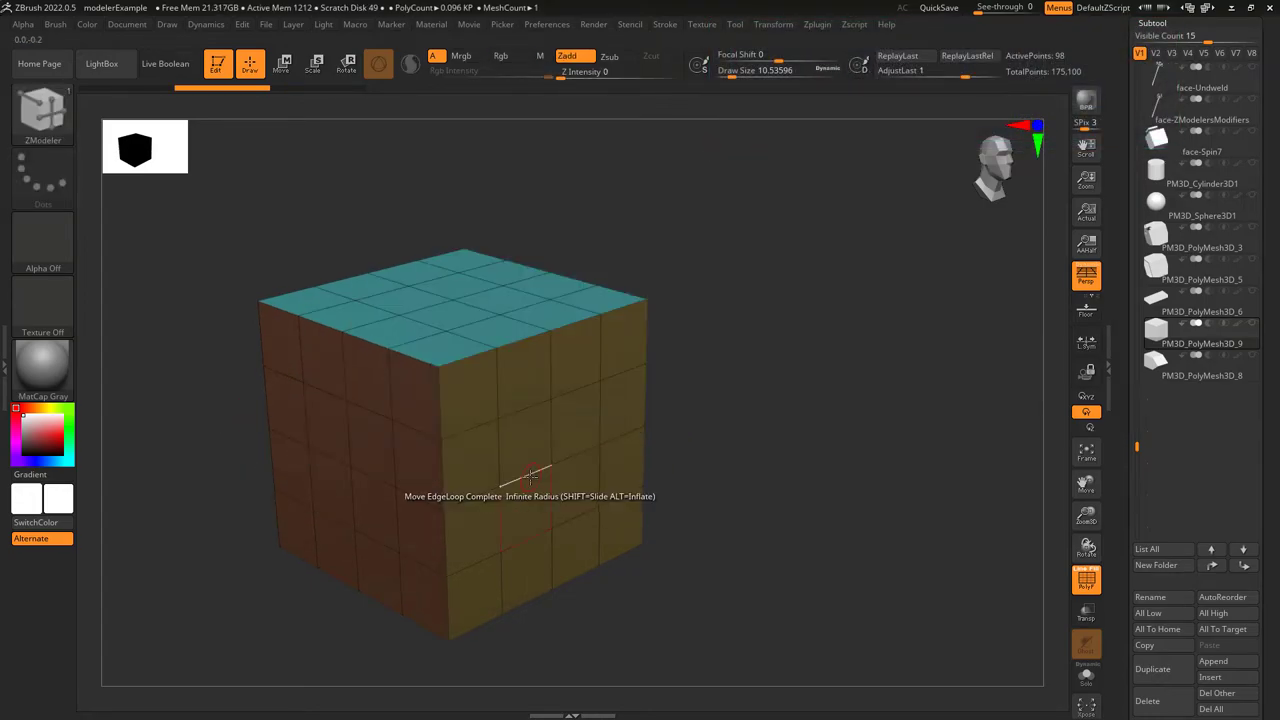
mouse_move(530, 476)
left_mouse_down()
mouse_move(562, 474)
mouse_move(513, 477)
left_mouse_up()
Move loops on the yellow face with Move Infinite Radius using the EdgeLoop Partial and Polyloop targets, undoing between tries
key("space")
left_click(475, 453)
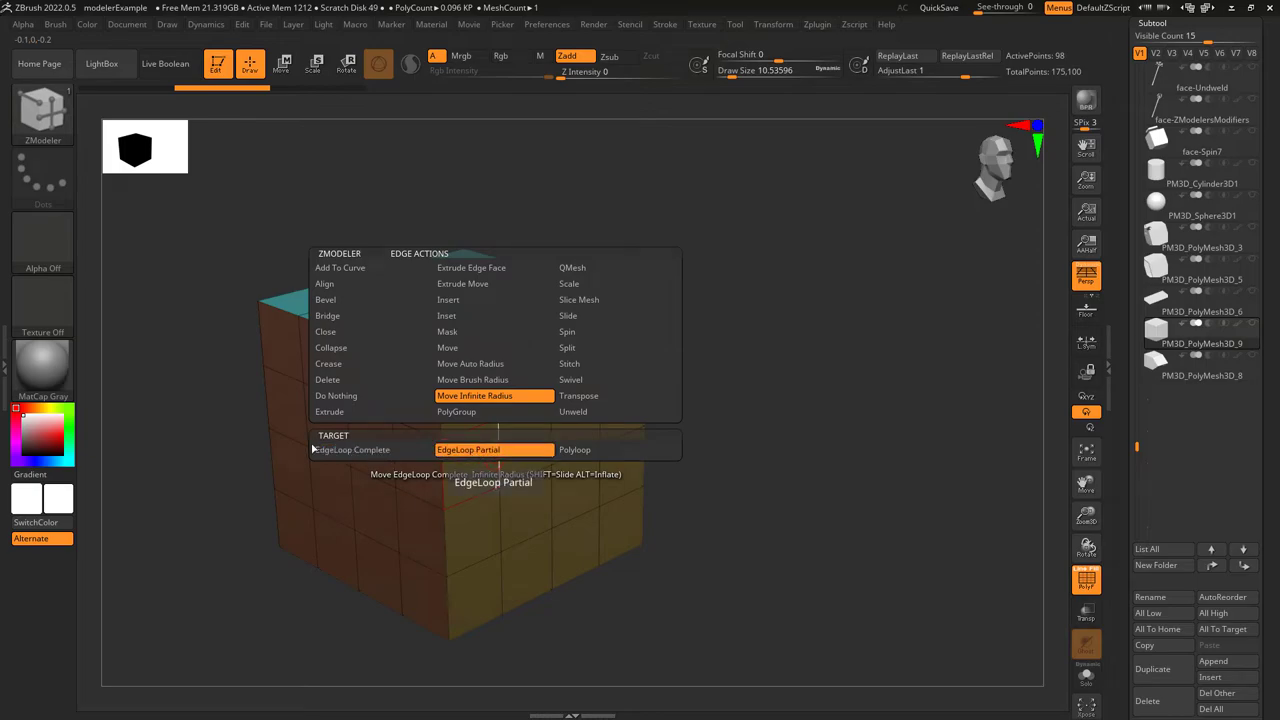
mouse_move(526, 408)
left_mouse_down()
mouse_move(536, 428)
mouse_move(550, 404)
mouse_move(538, 397)
left_mouse_up()
key("ctrl+z")
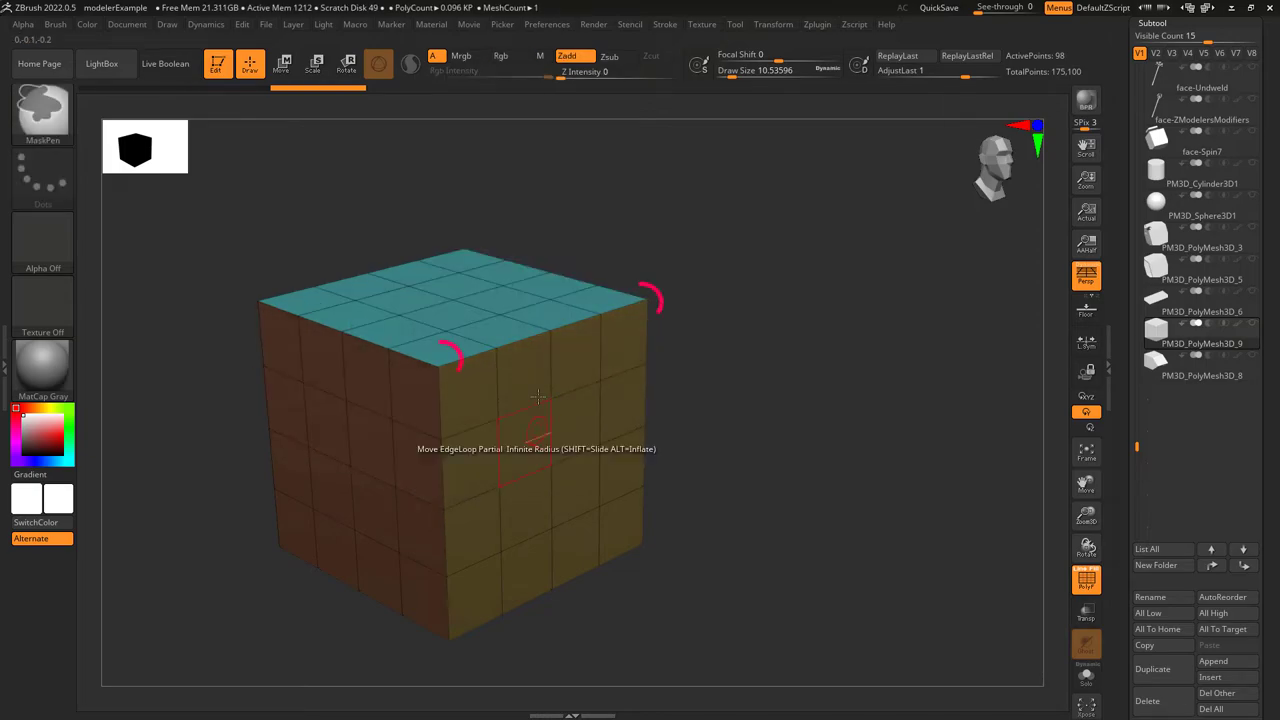
mouse_move(541, 335)
left_mouse_down()
mouse_move(552, 362)
mouse_move(560, 352)
left_mouse_up()
key("space")
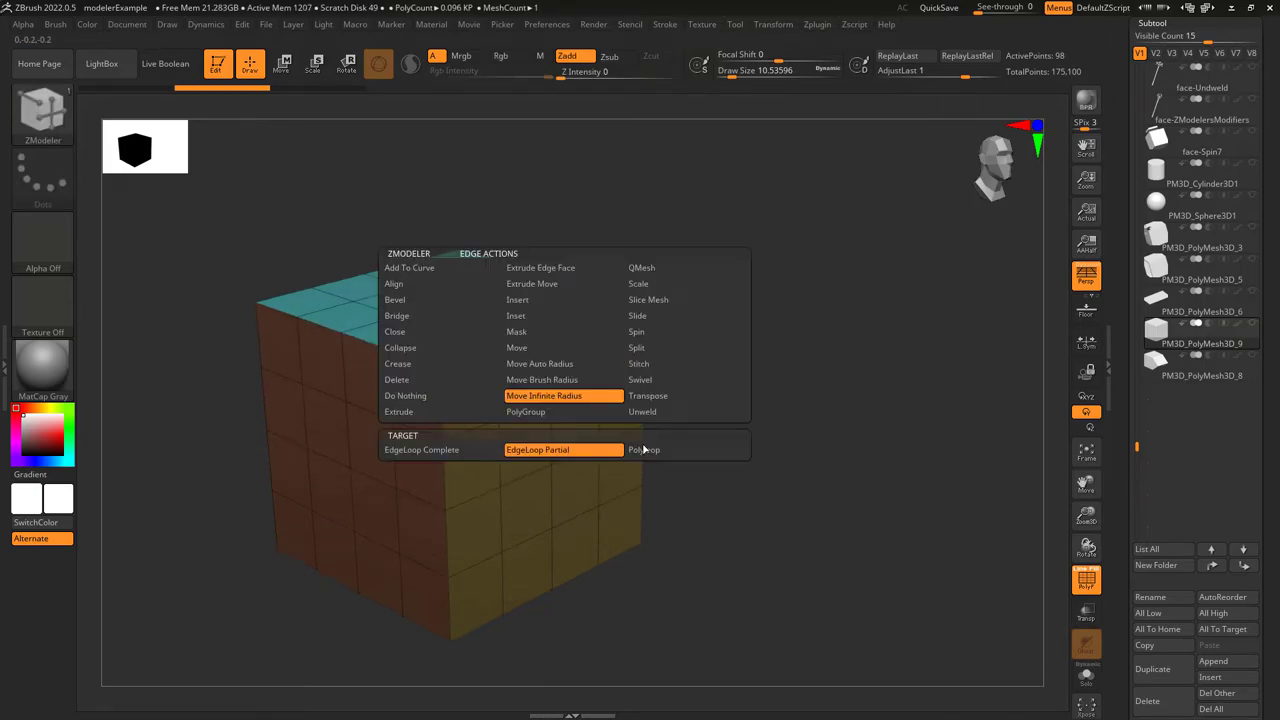
mouse_move(546, 480)
left_mouse_down()
mouse_move(520, 512)
mouse_move(550, 484)
mouse_move(544, 497)
left_mouse_up()
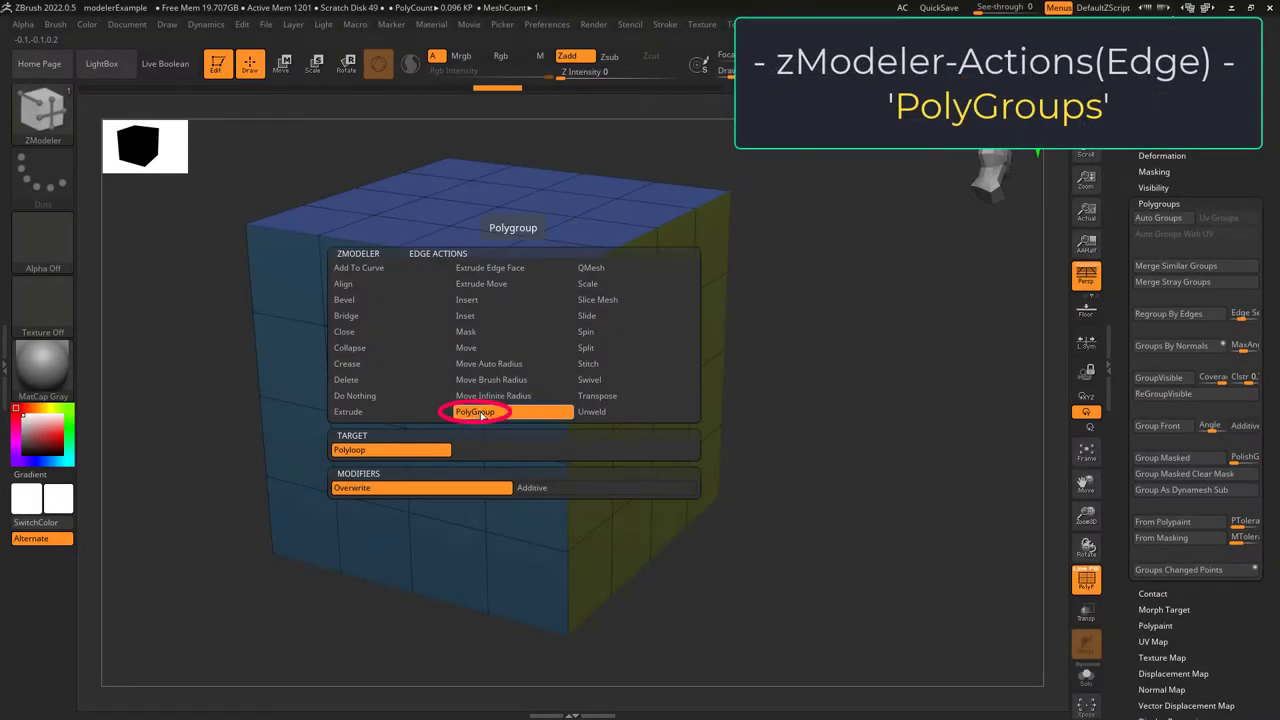
Choose the PolyGroup edge action and assign a vertical polyloop of the cube to a polygroup, cycling through new colors
left_click(471, 409)
left_click(441, 352)
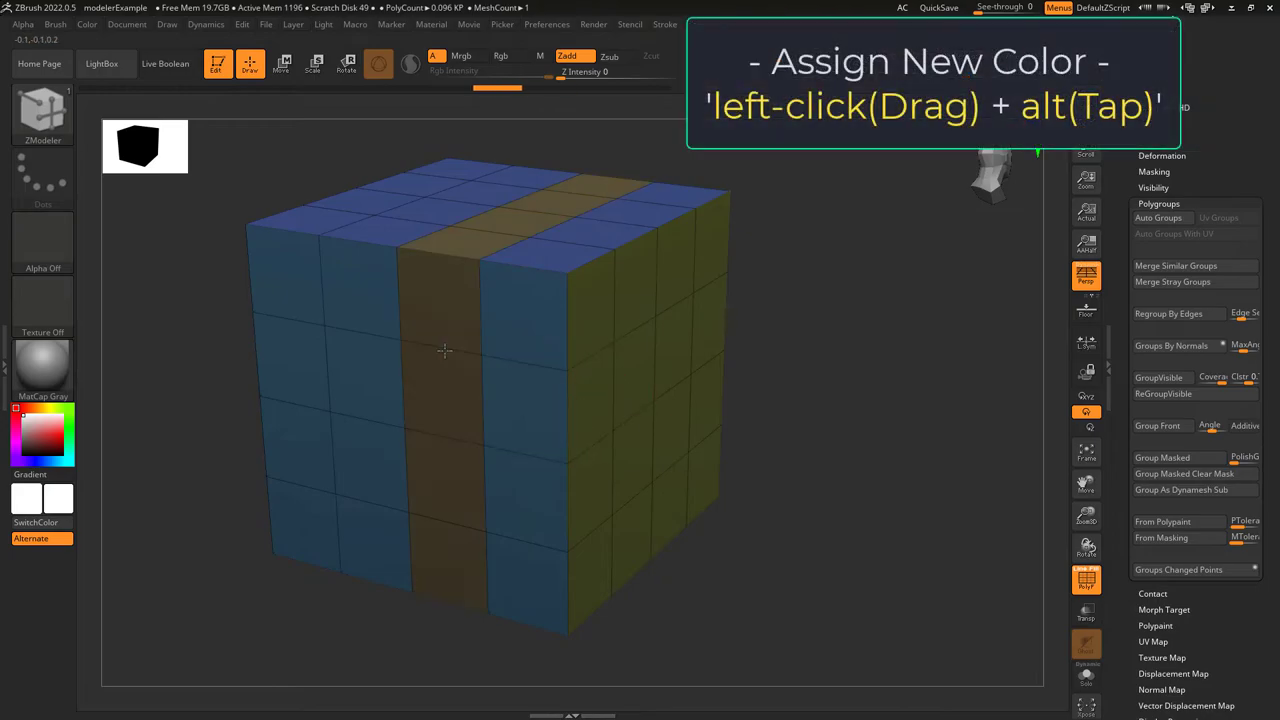
key("alt")
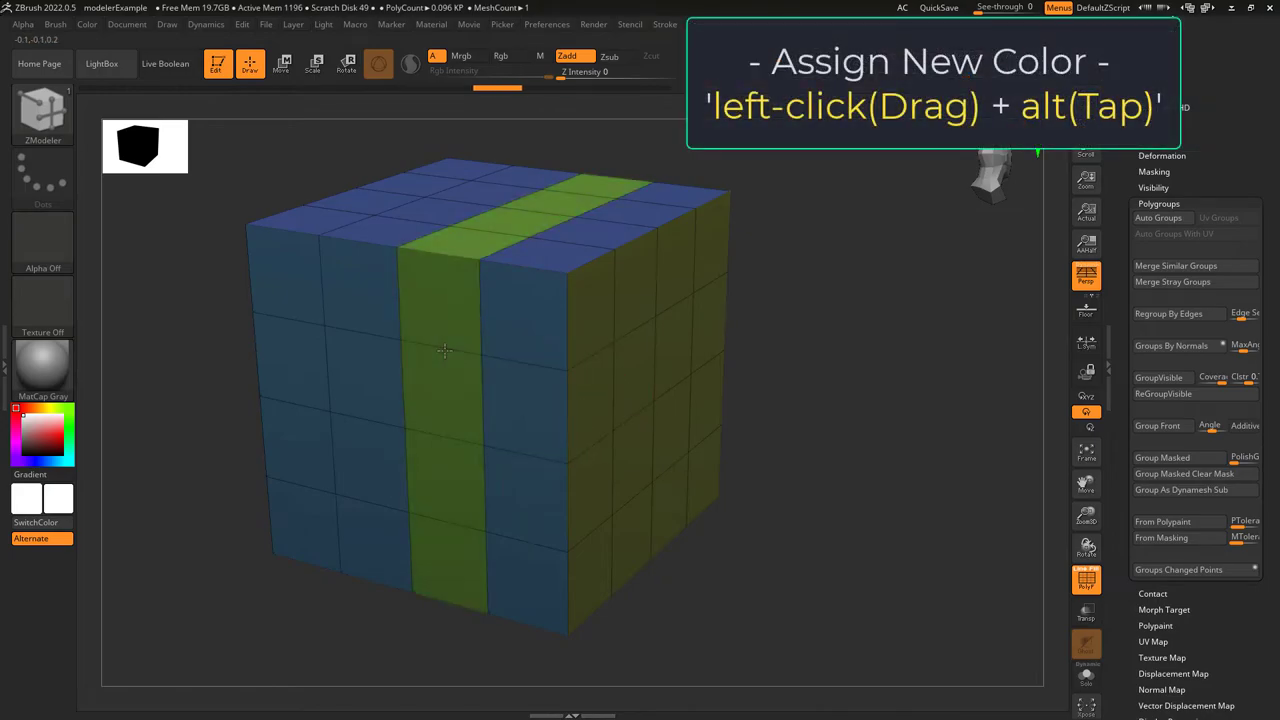
key("alt")
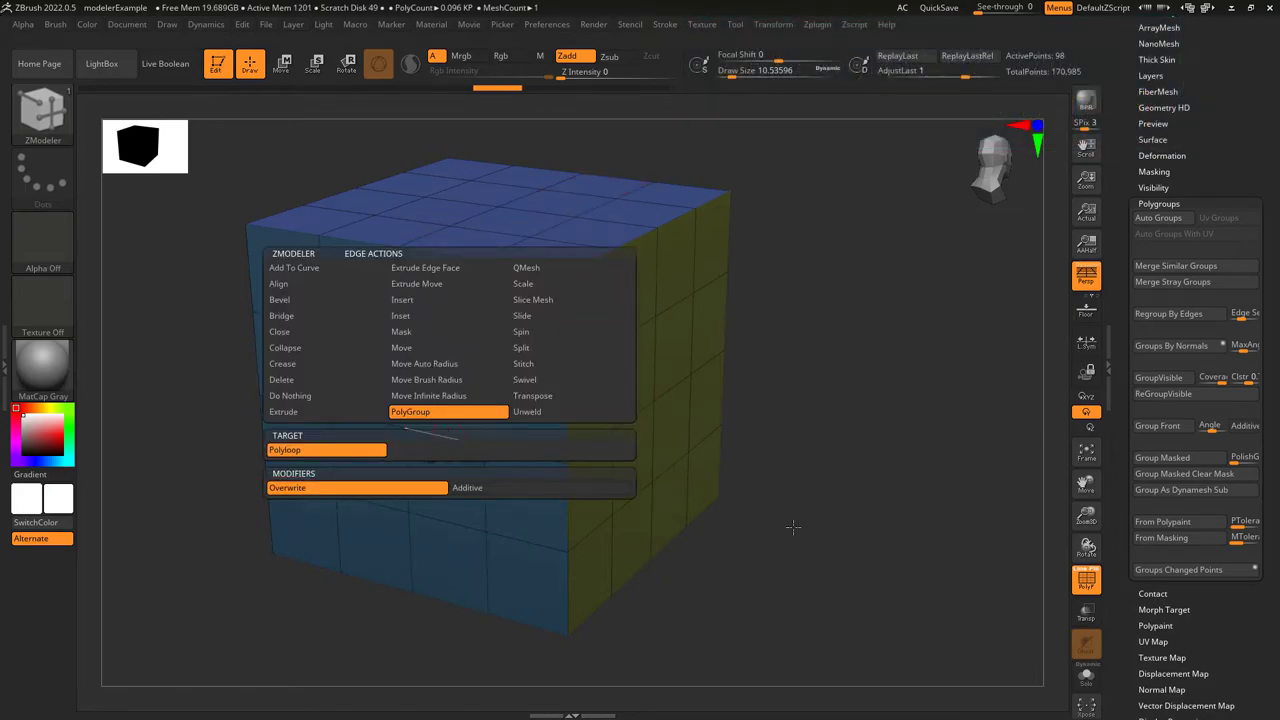
Assign two vertical and two horizontal polyloops of the cube to one polygroup with the Overwrite modifier and inspect them
left_click(446, 258)
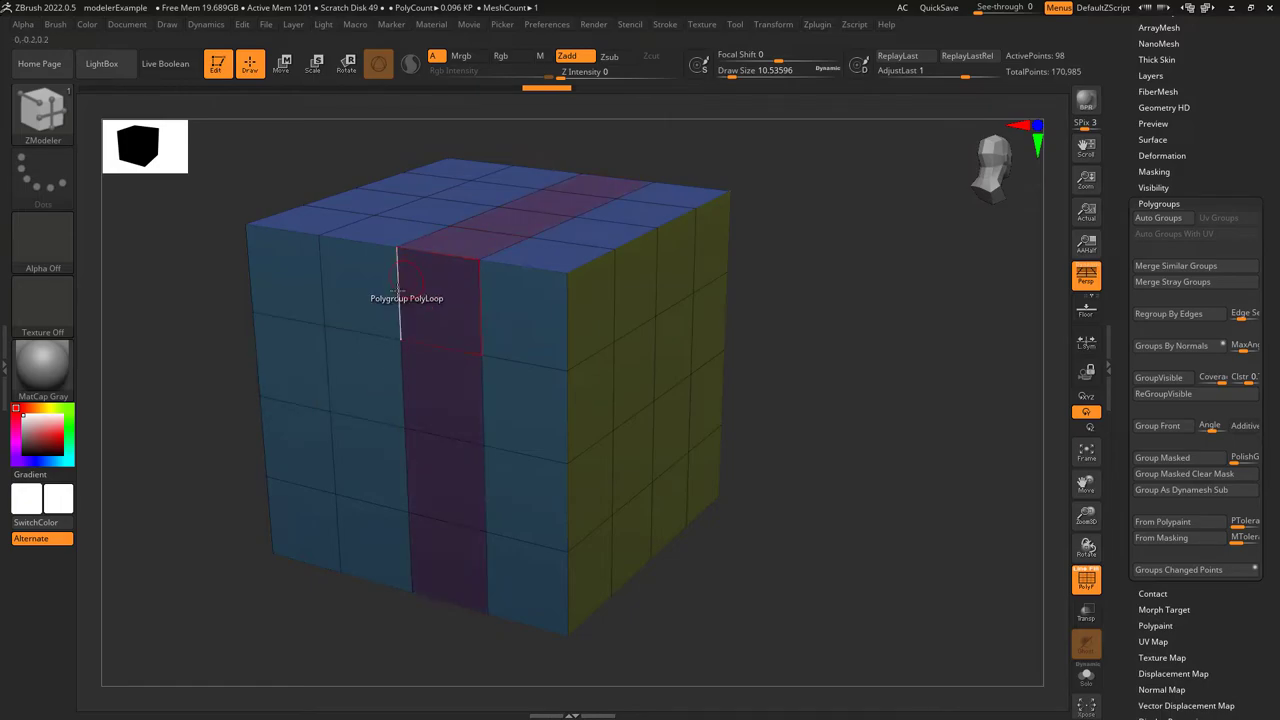
left_click(365, 330)
left_click(571, 410)
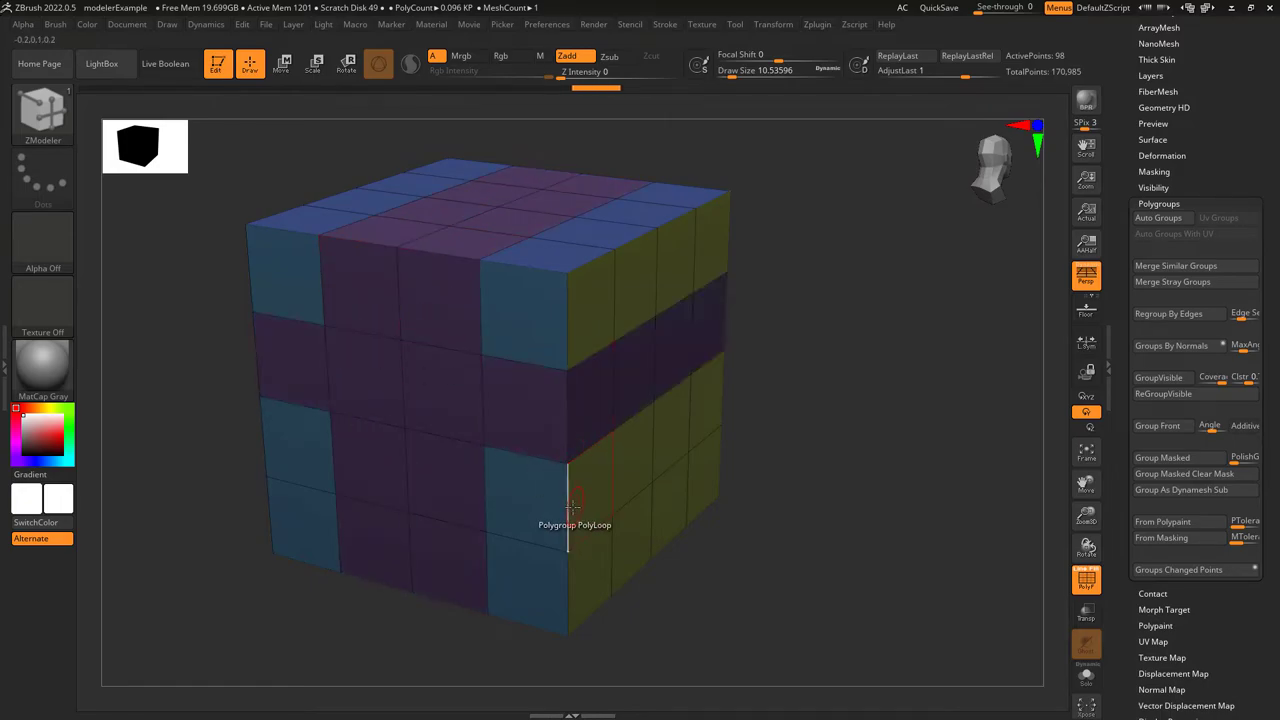
left_click(571, 502)
right_click_drag(622, 466, 349, 467)
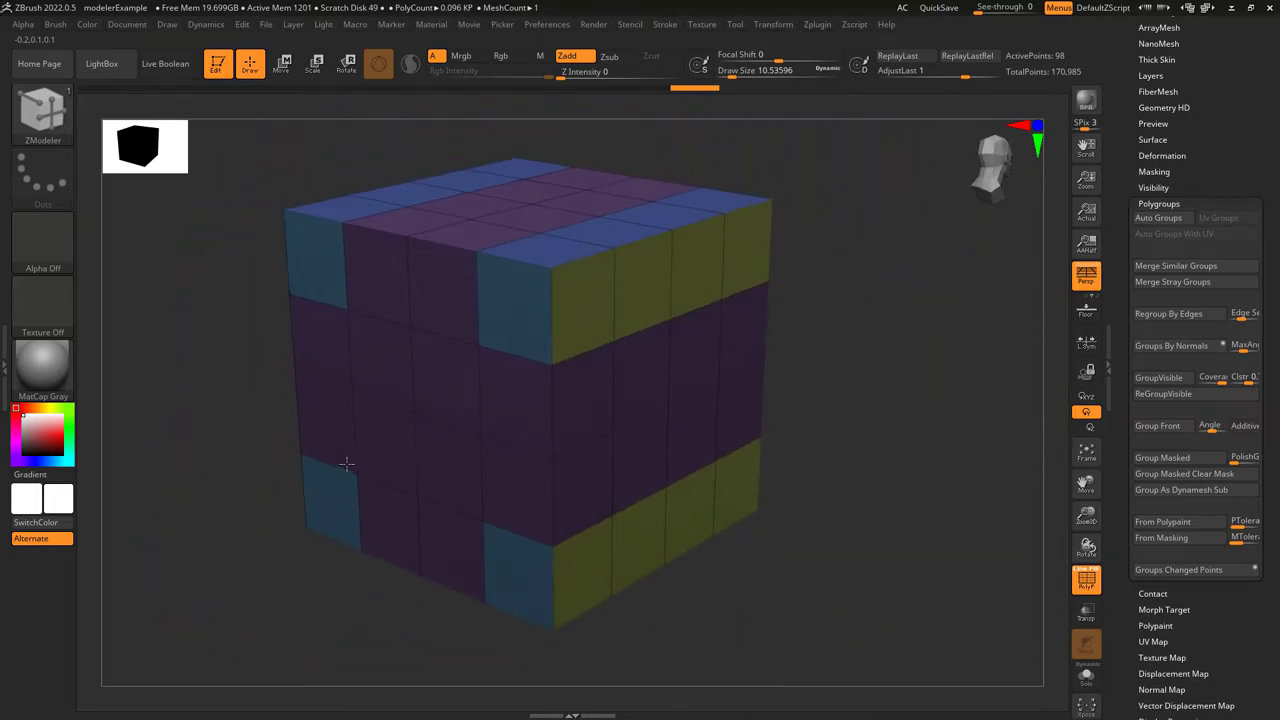
Undo the cube's polyloop polygroup assignments and set the PolyGroup modifier to Additive
key("ctrl+z")
key("ctrl+z")
key("ctrl+z")
key("ctrl+z")
key("space")
left_click(582, 494)
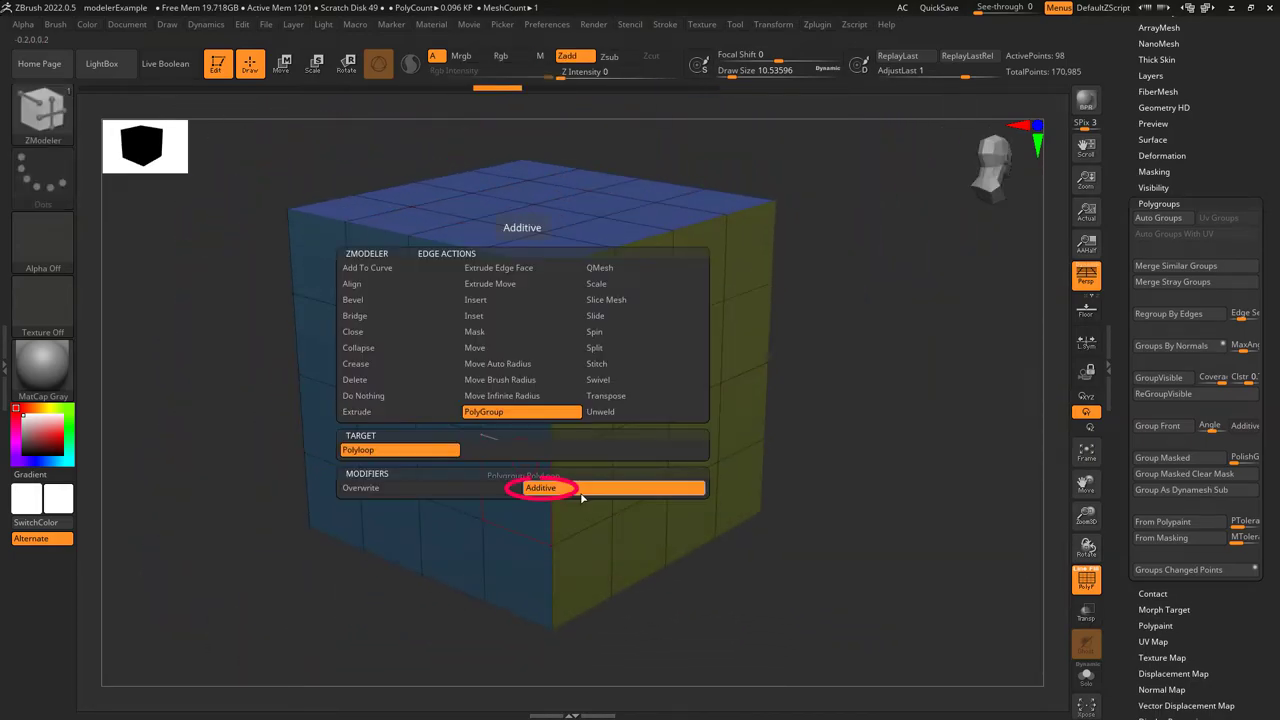
Assign additive polygroups to two vertical and two horizontal polyloops crossing the cube's faces
left_click(443, 335)
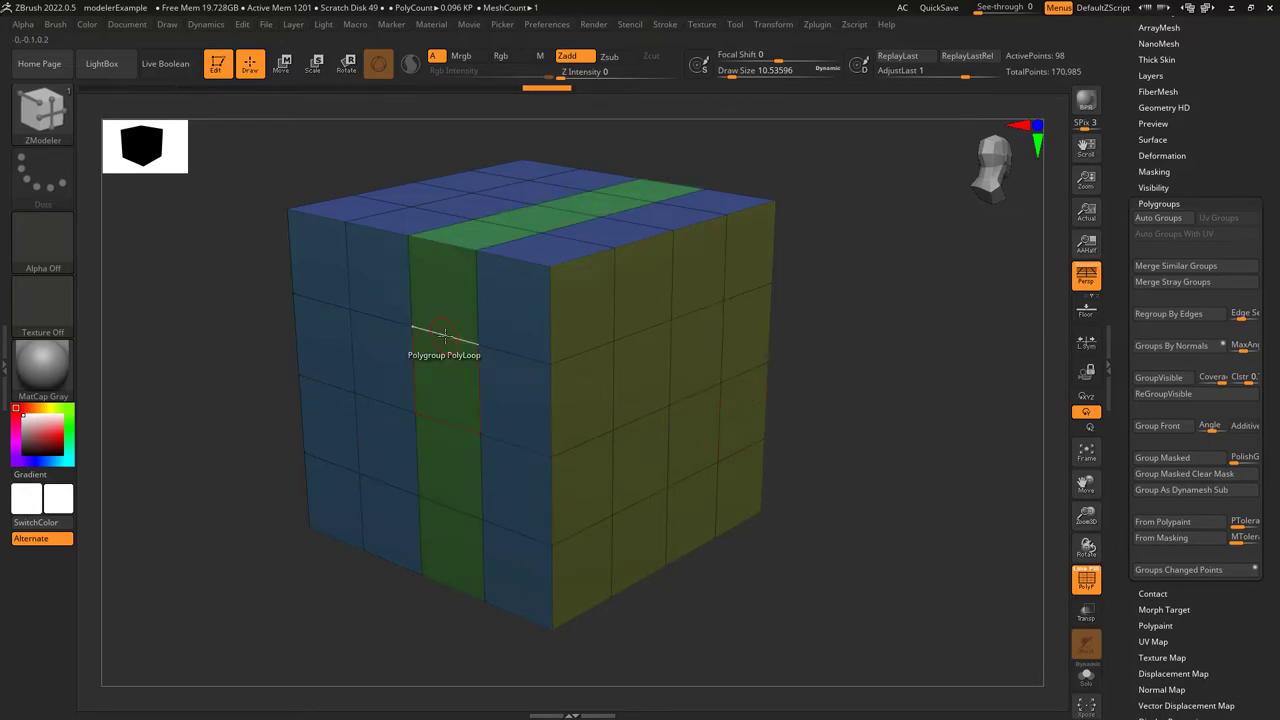
left_click(400, 322)
left_click(610, 372)
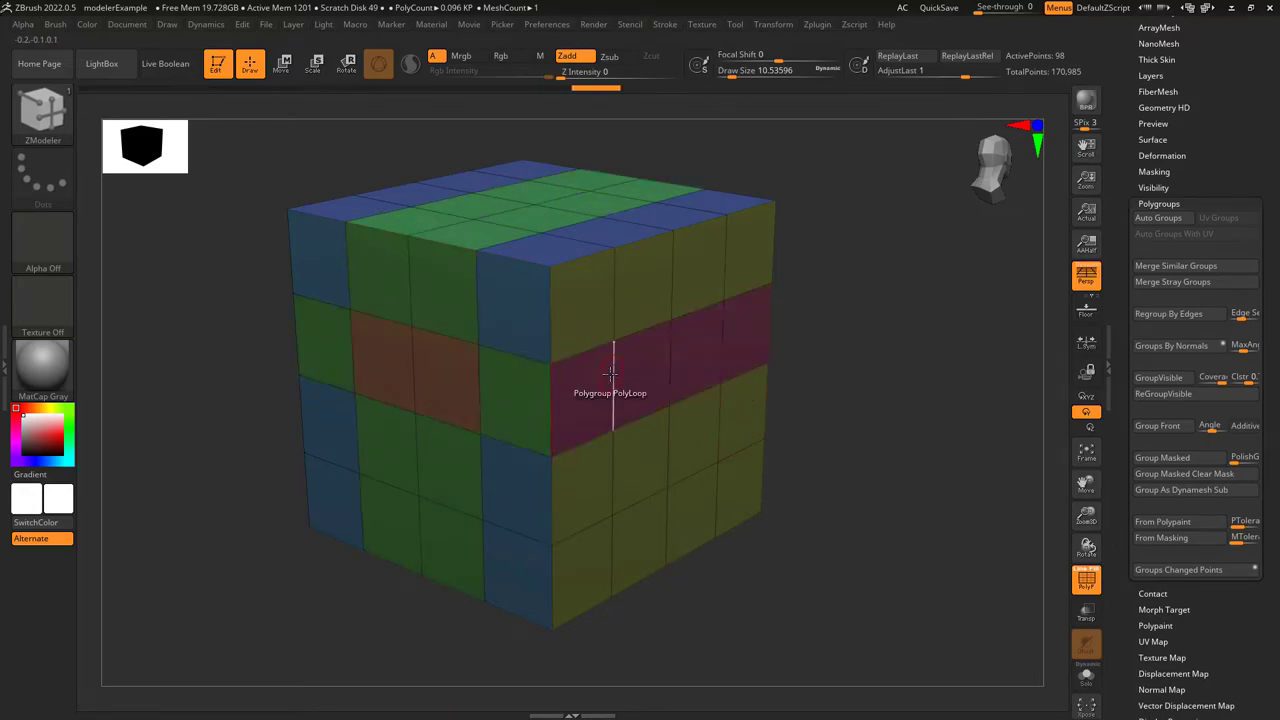
left_click(611, 462)
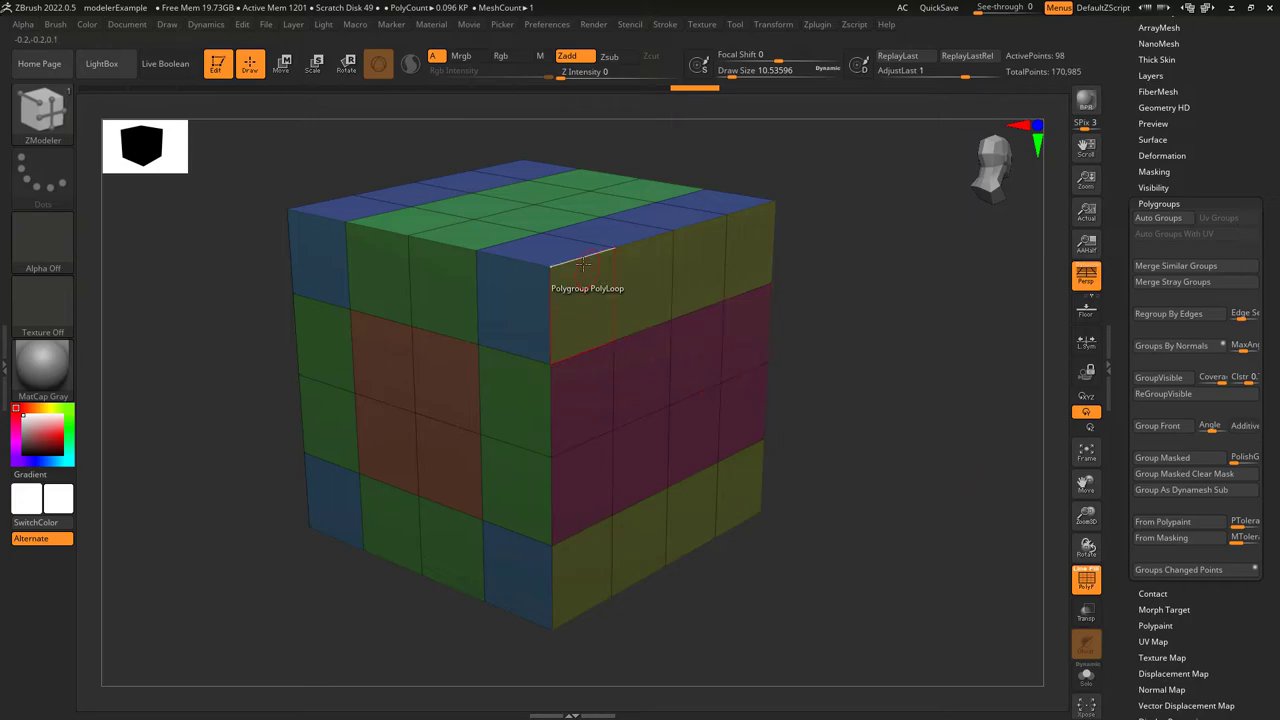
left_click(638, 323)
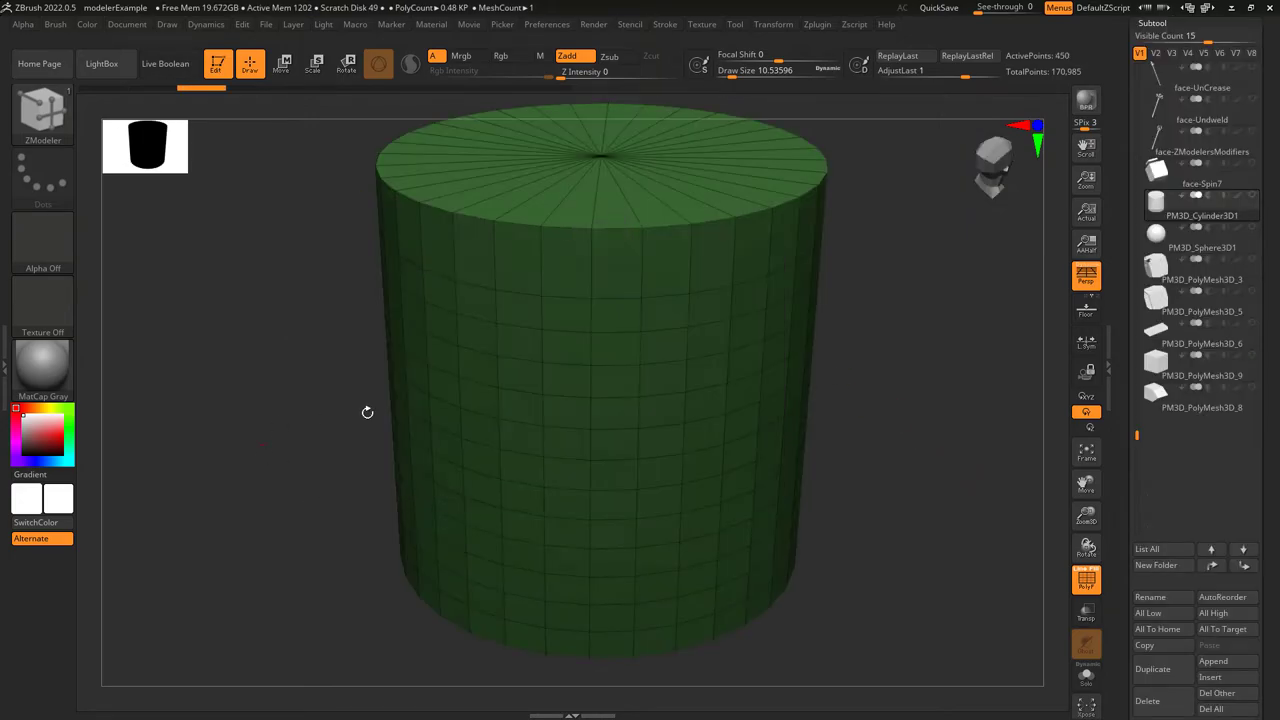
Try assigning polygroups to polyloops on the cylinder with the Overwrite modifier
left_click(586, 475)
left_click(592, 450)
left_click(660, 398)
left_click(594, 462)
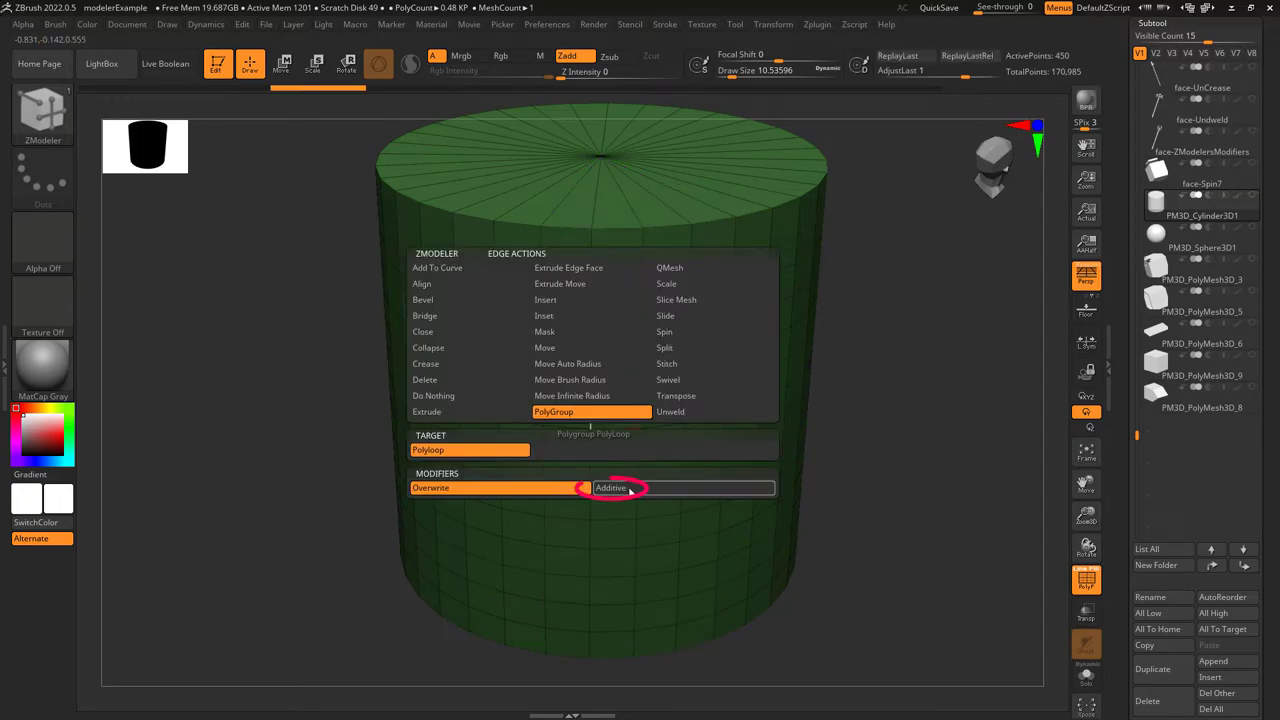
Set the PolyGroup modifier to Additive and assign crossing vertical and horizontal polyloops on the cylinder, undoing an assignment
left_click(614, 486)
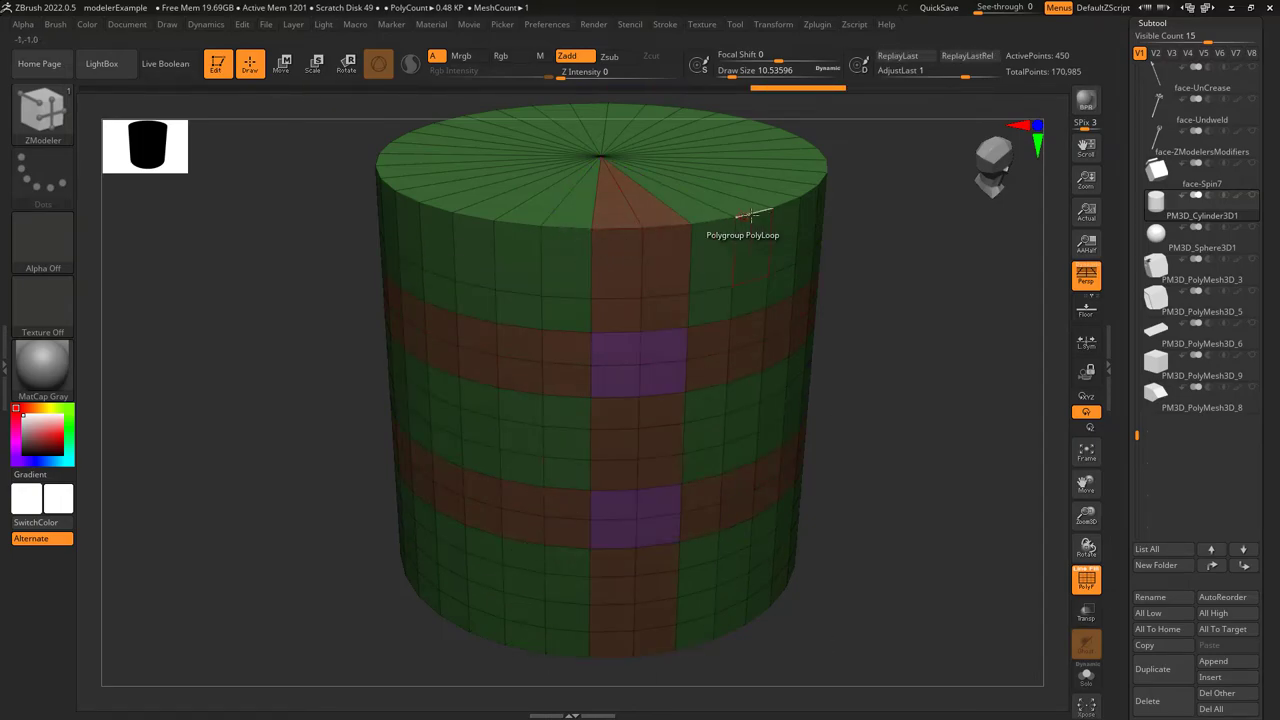
key("ctrl+z")
left_click(480, 246)
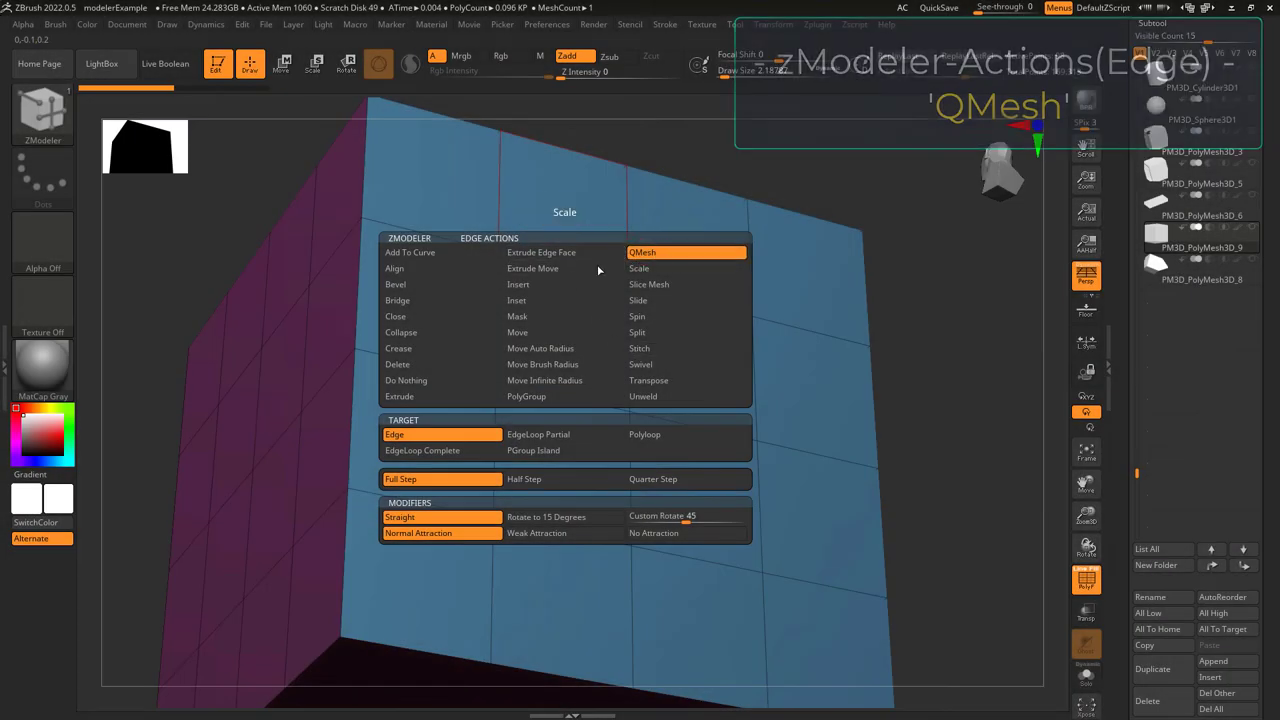
Extrude neighbouring edges across the upper rows of the cube's blue face with QMesh, Edge target and Full Step
left_click_drag(556, 278, 592, 256)
left_click_drag(690, 289, 718, 279)
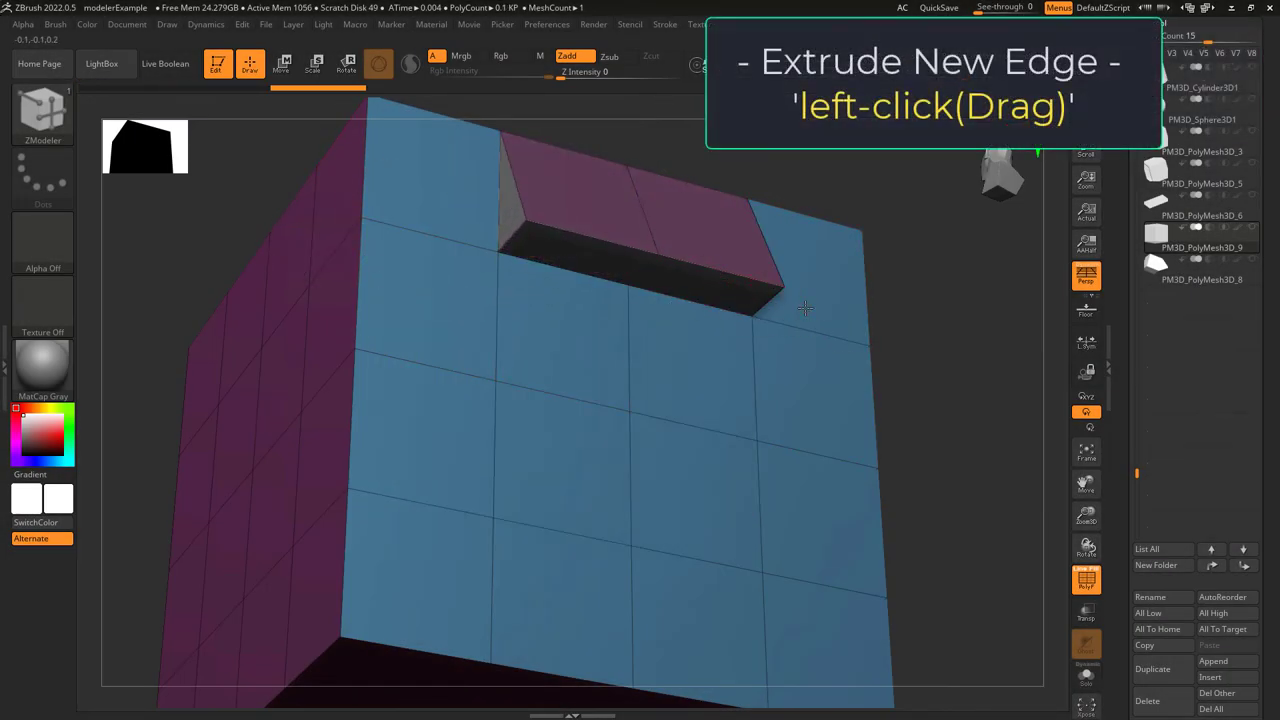
left_click_drag(806, 308, 818, 297)
left_click_drag(812, 372, 840, 336)
left_click_drag(715, 325, 732, 291)
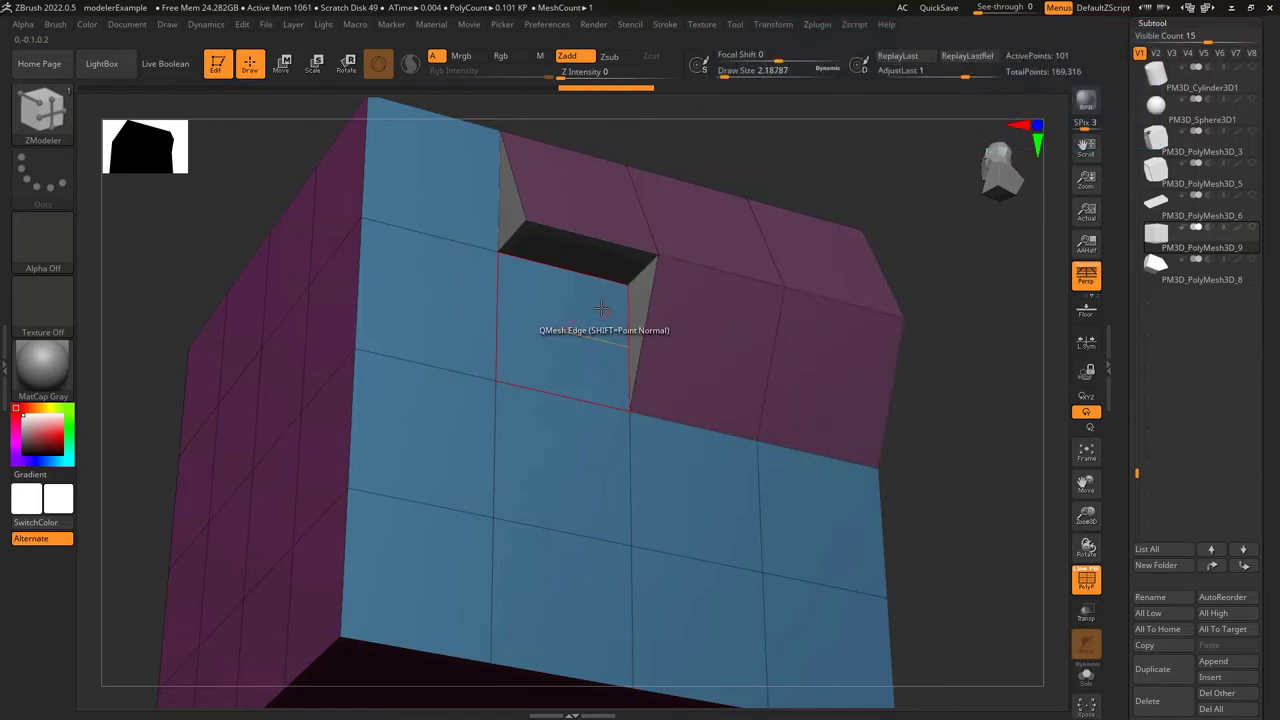
left_click_drag(603, 308, 618, 271)
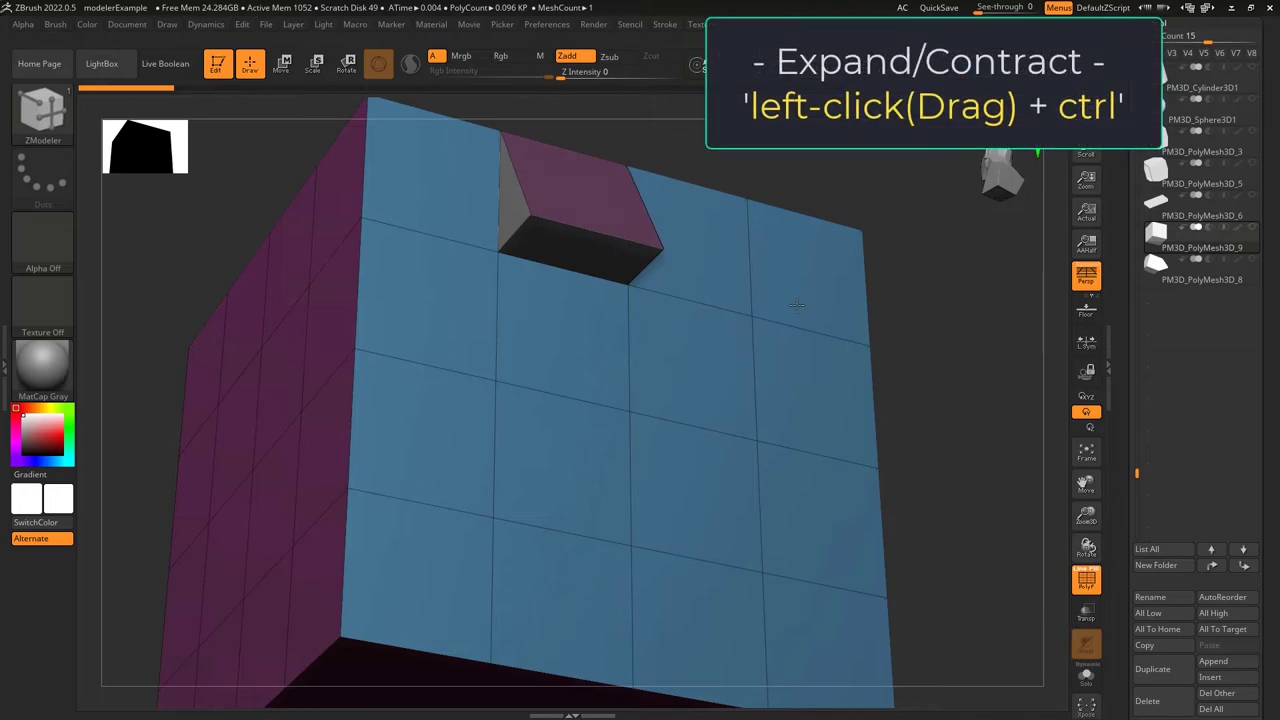
Expand and contract a QMesh edge extrusion on the blue face's upper row, and reselect the Edge target
left_click_drag(640, 230, 878, 289, "ctrl")
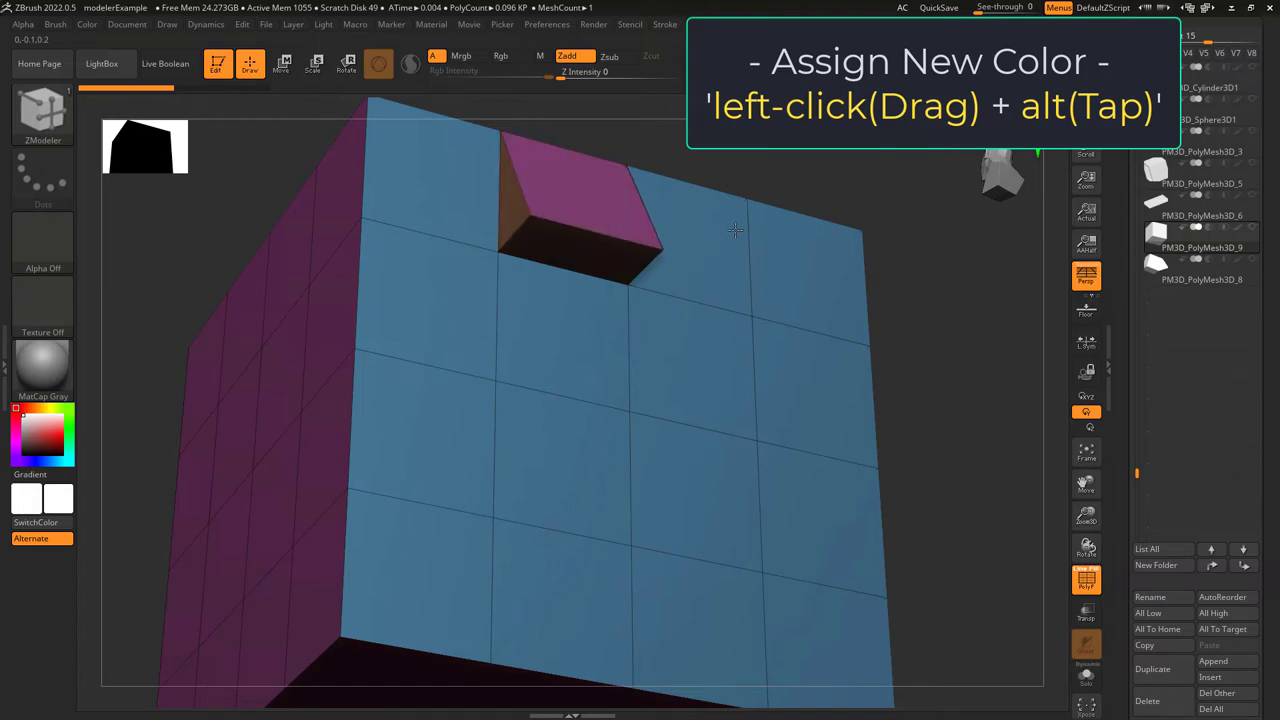
key("space")
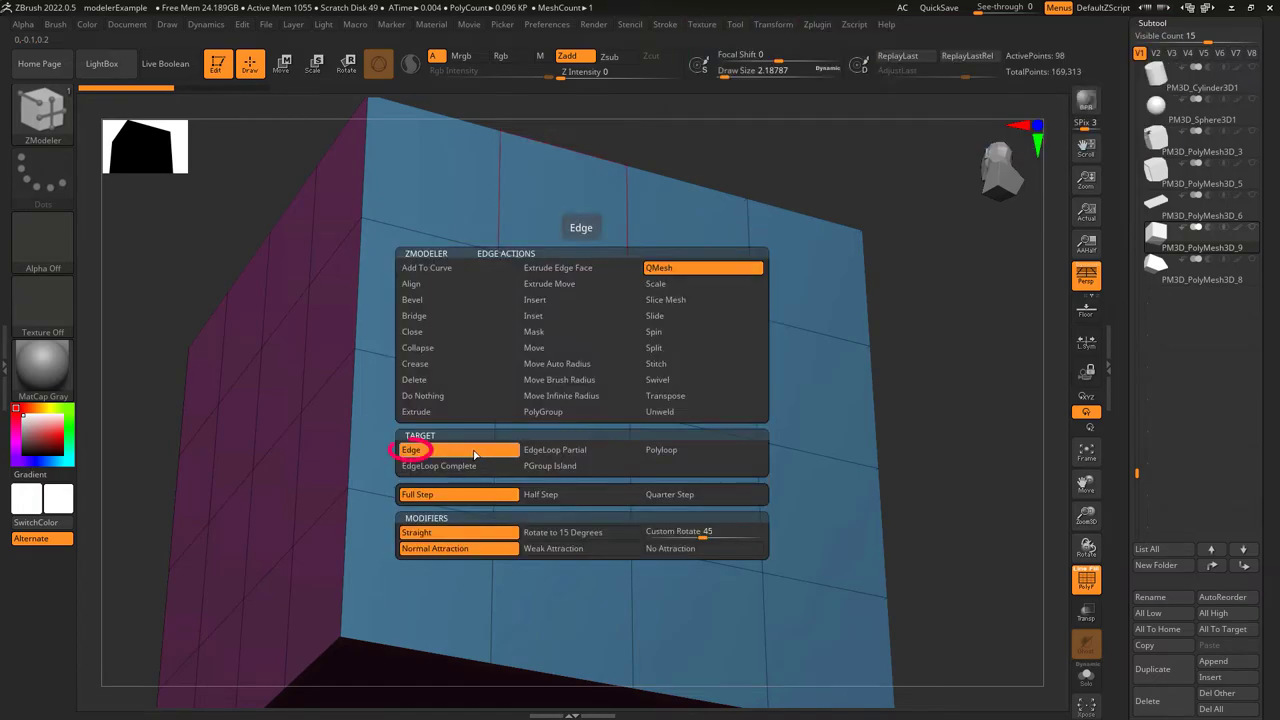
left_click(414, 449)
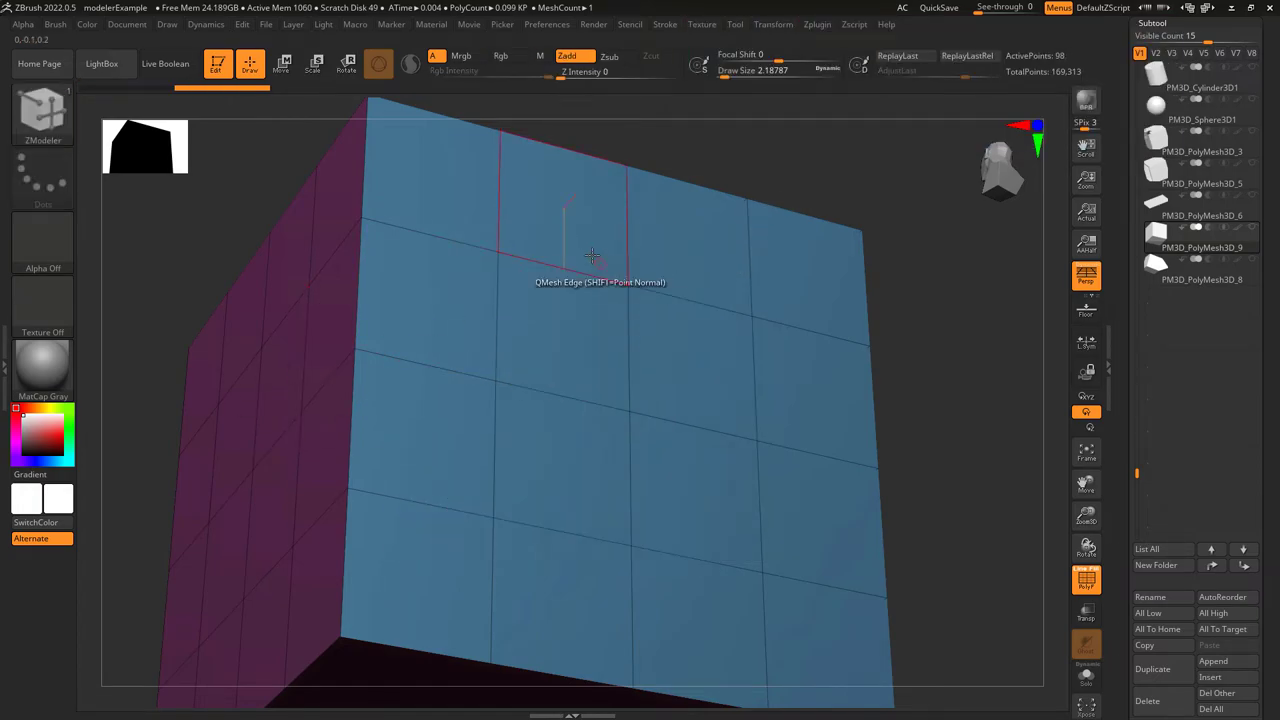
Extrude loops of the cube with QMesh using the EdgeLoop Complete and EdgeLoop Partial targets, undoing between tries
key("space")
left_click(451, 464)
left_click_drag(332, 318, 635, 341)
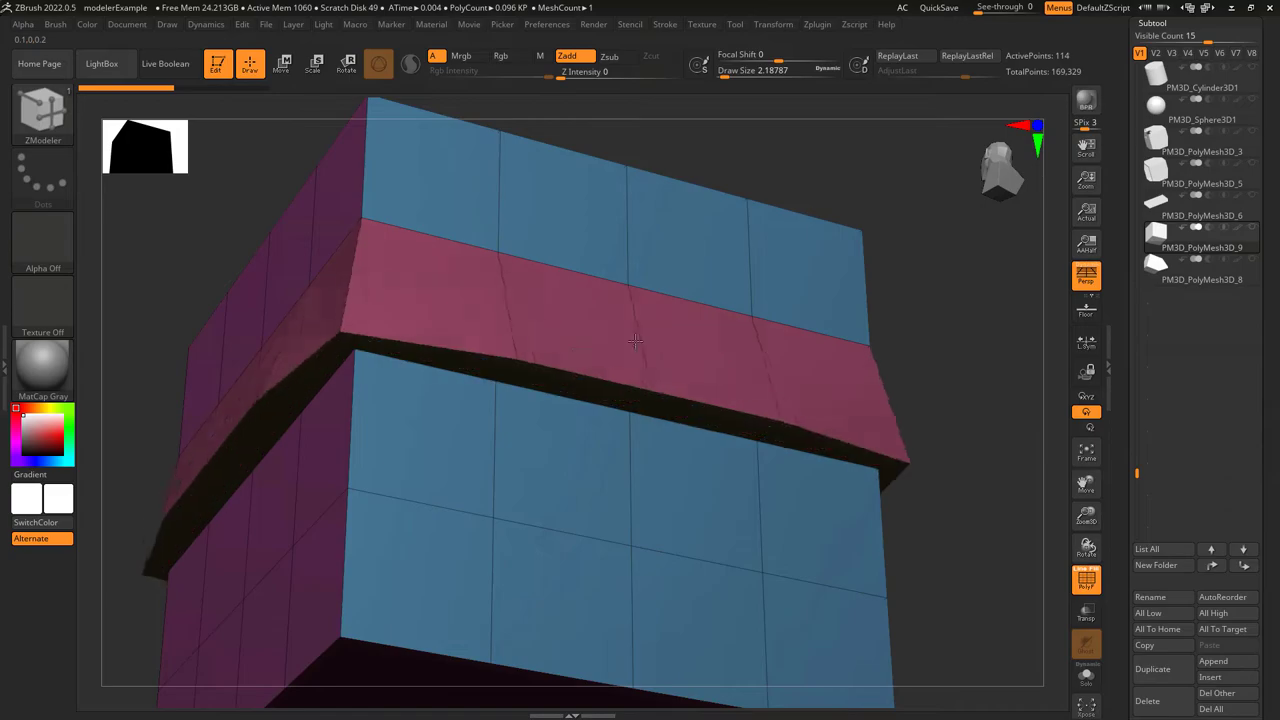
key("ctrl+z")
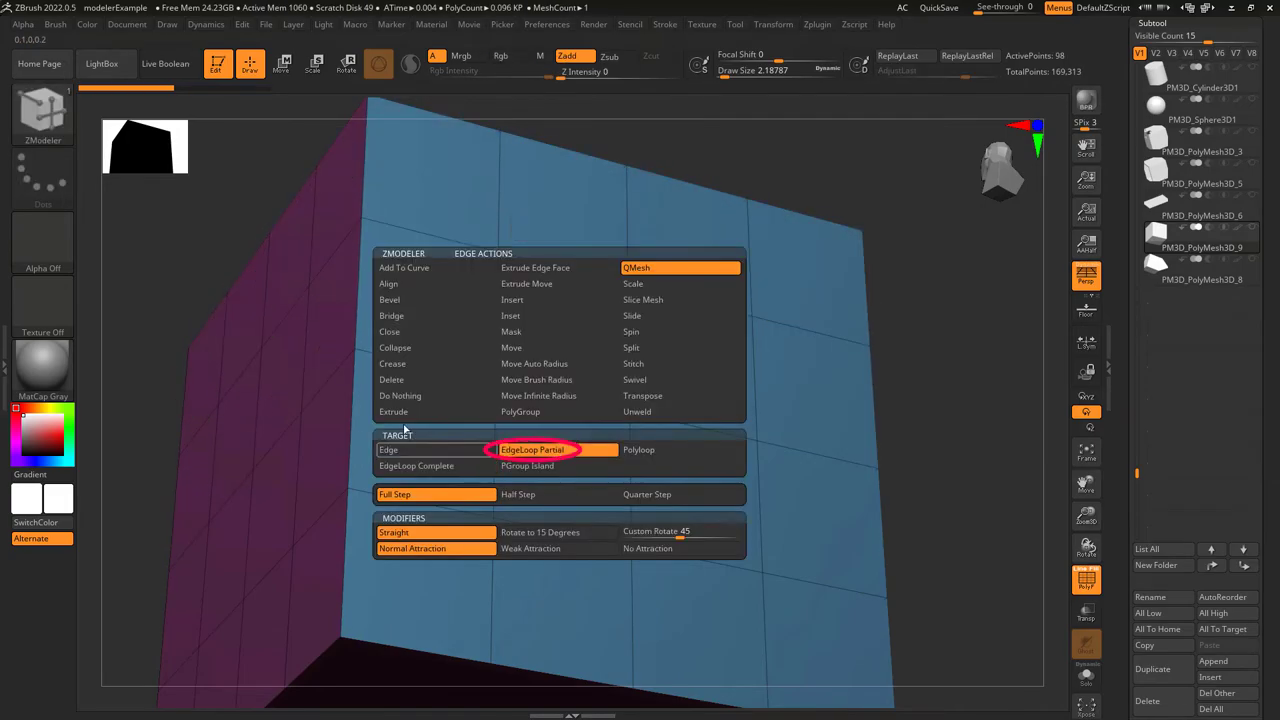
left_click_drag(520, 200, 450, 190)
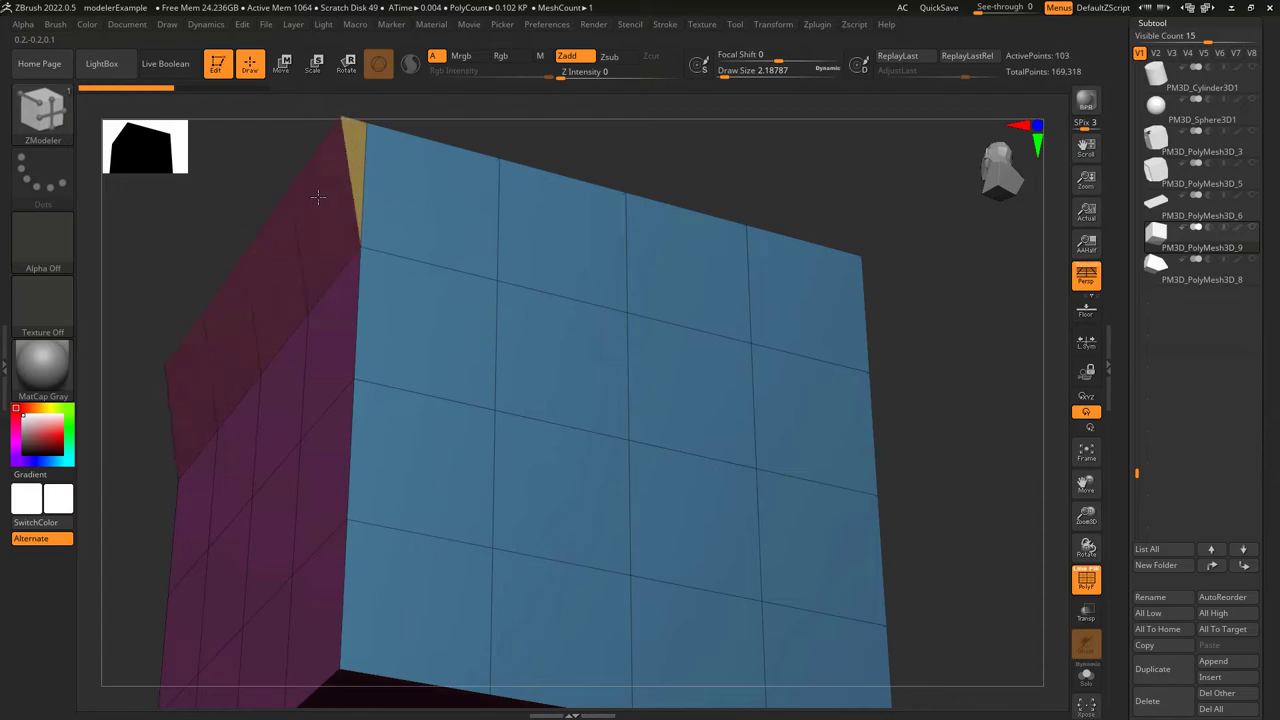
left_click_drag(318, 197, 284, 203)
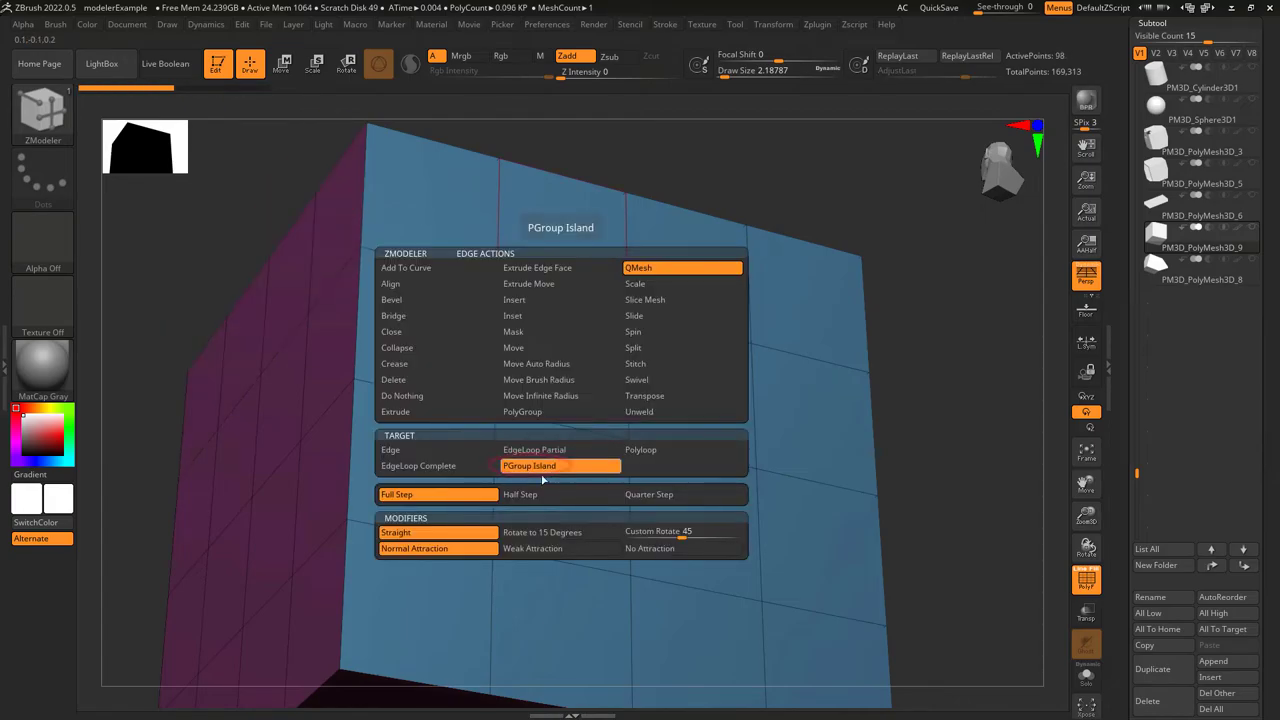
With the QMesh target set to PGroup Island, extrude polygroup border edges on several cube faces and undo the last extrusion
right_click_drag(500, 357, 485, 290, "ctrl")
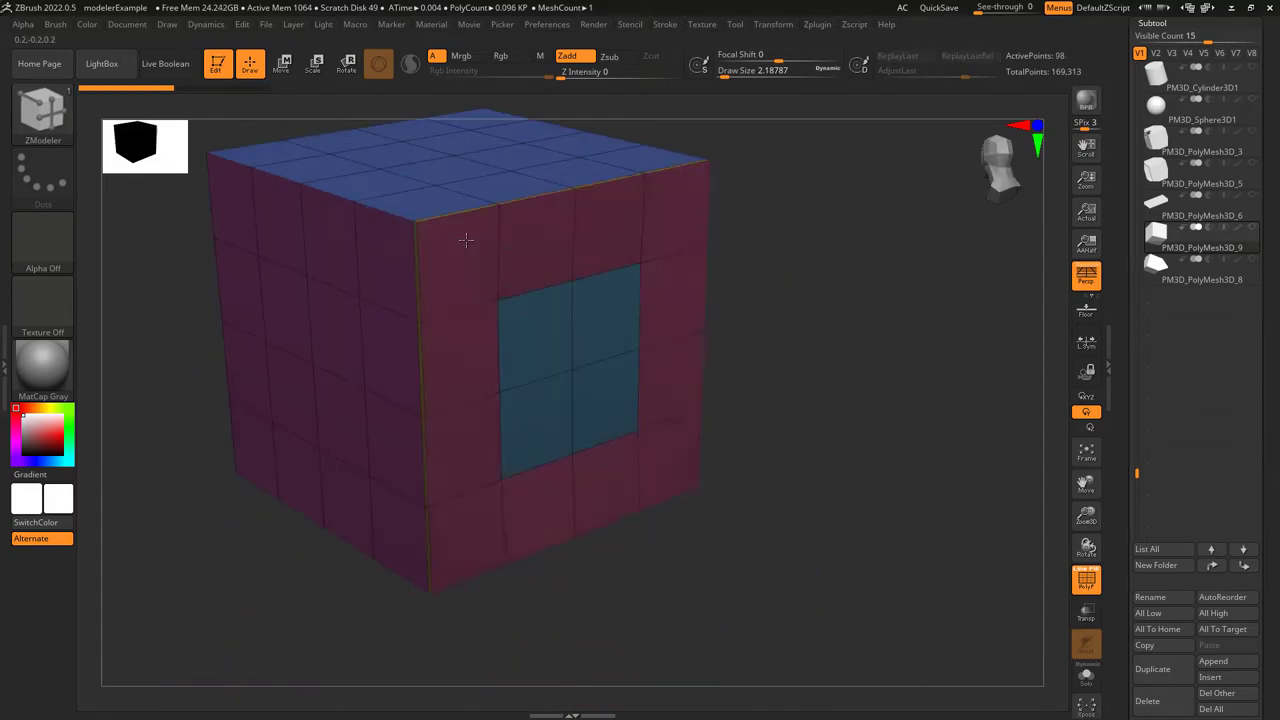
left_click_drag(466, 240, 480, 263)
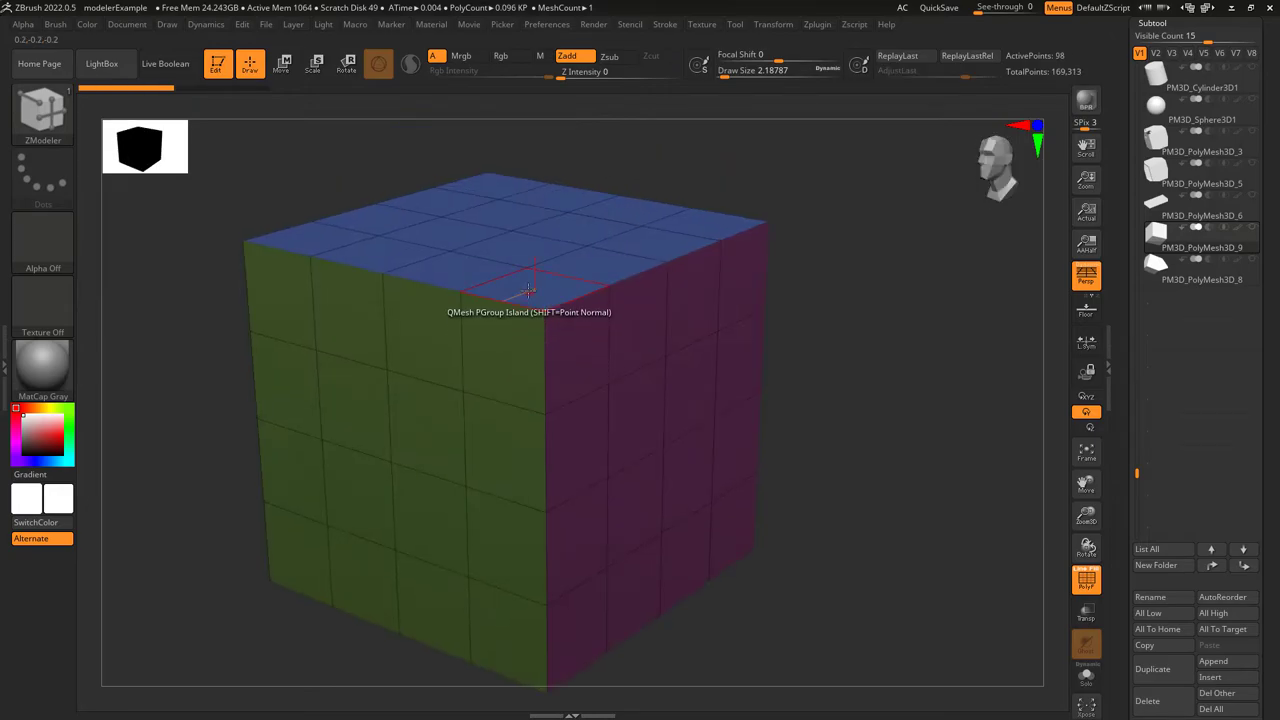
left_click_drag(529, 291, 558, 246)
key("ctrl+z")
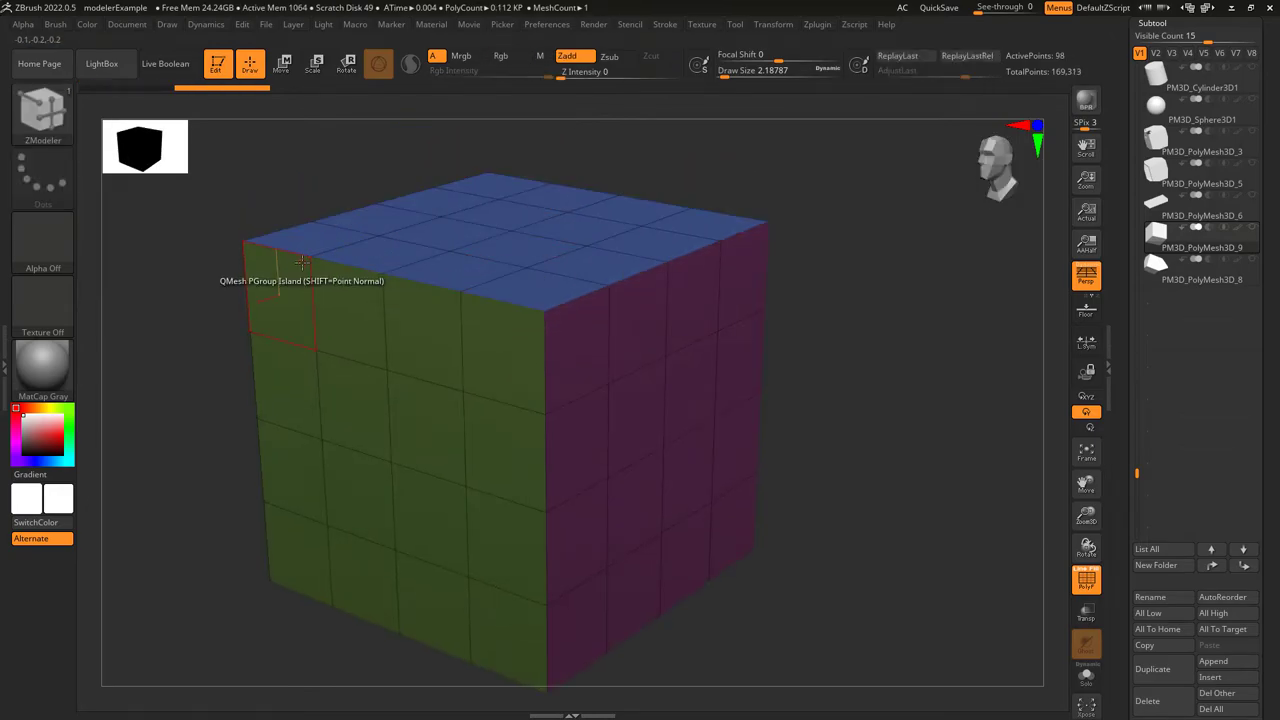
Undo a PGroup Island extrusion, switch the QMesh target to Polyloop and extrude a vertical polyloop around the cube
left_click_drag(271, 269, 239, 302)
key("ctrl+z")
key("space")
left_click(622, 452)
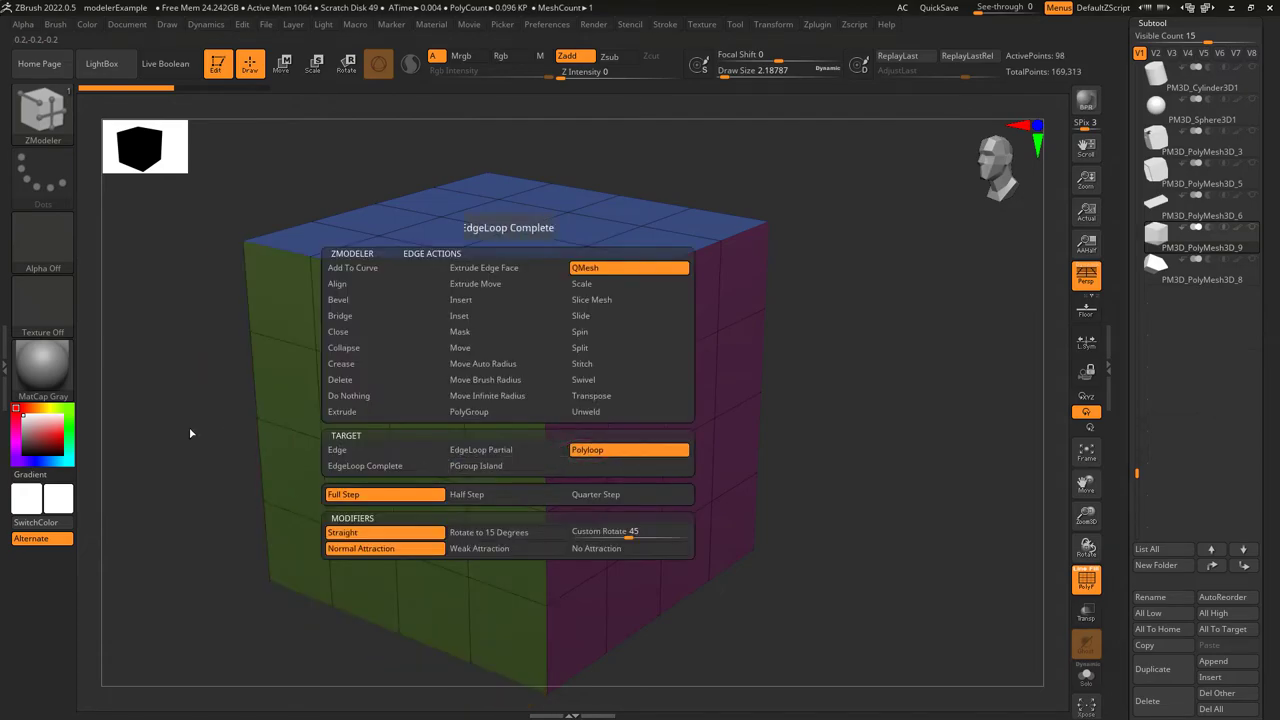
left_click_drag(414, 383, 406, 428)
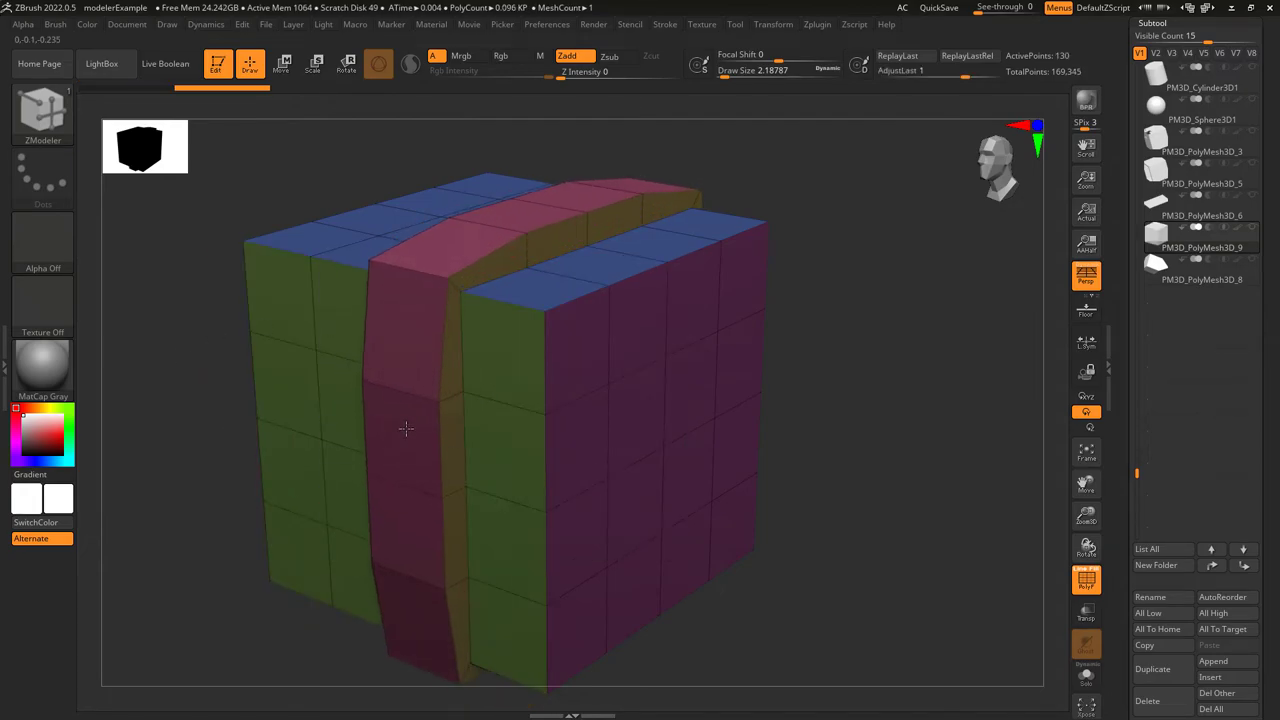
mouse_move(487, 397)
left_mouse_down()
mouse_move(466, 431)
mouse_move(480, 417)
left_mouse_up()
left_click_drag(480, 417, 482, 417)
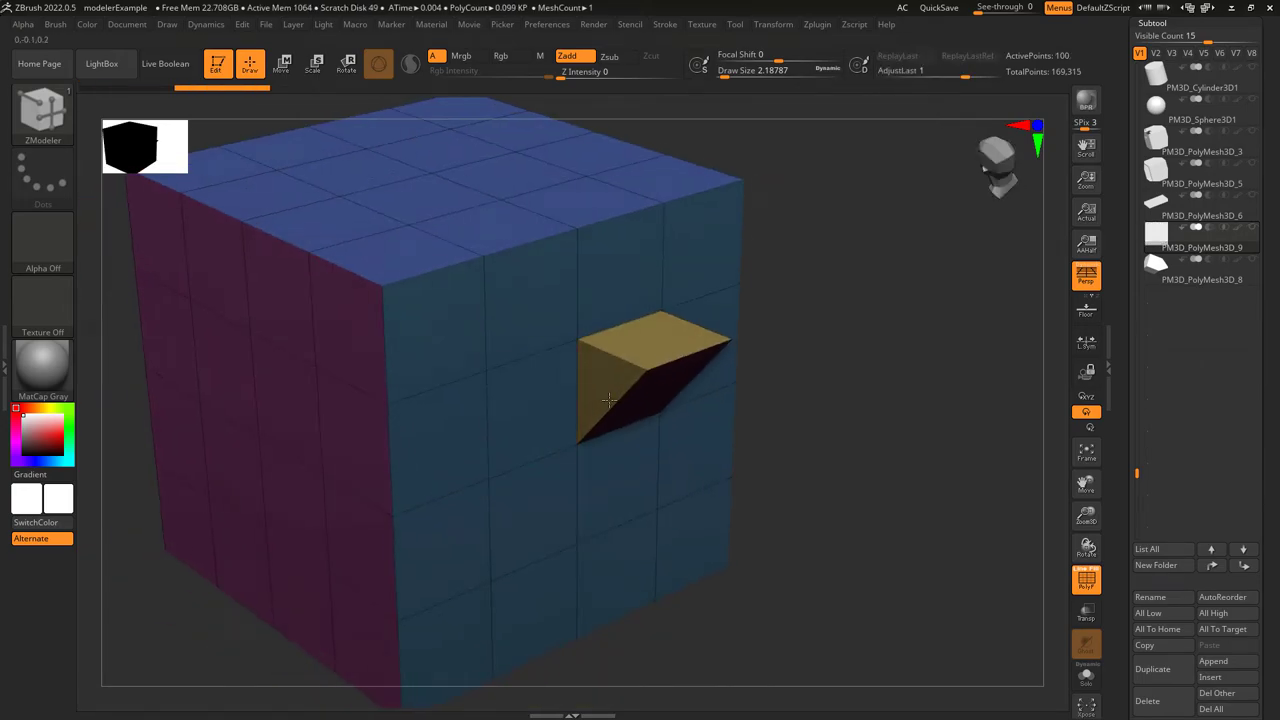
Extrude the edge next to the existing wedge on the blue side face with QMesh and undo it
left_click_drag(530, 357, 546, 369)
key("ctrl+z")
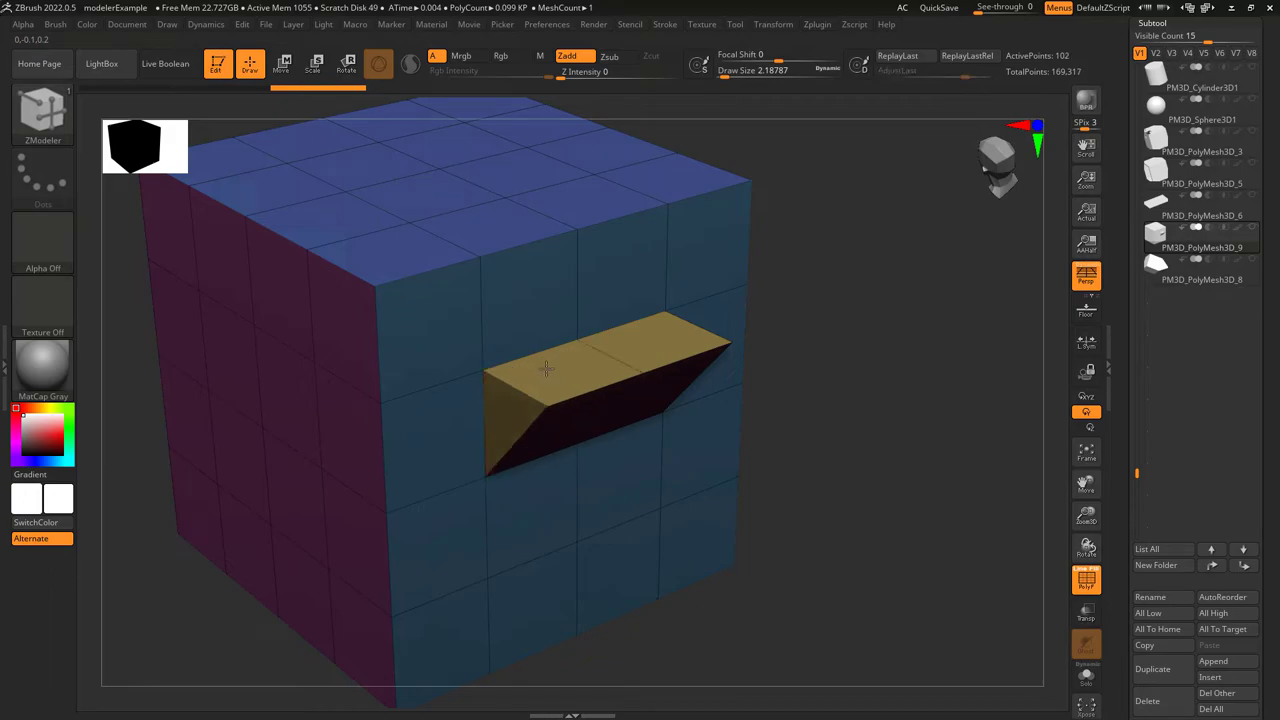
key("ctrl+z")
Try QMesh extrusions with Half Step and Quarter Step on the edges beside the wedge, then undo all the extrusions
key("space")
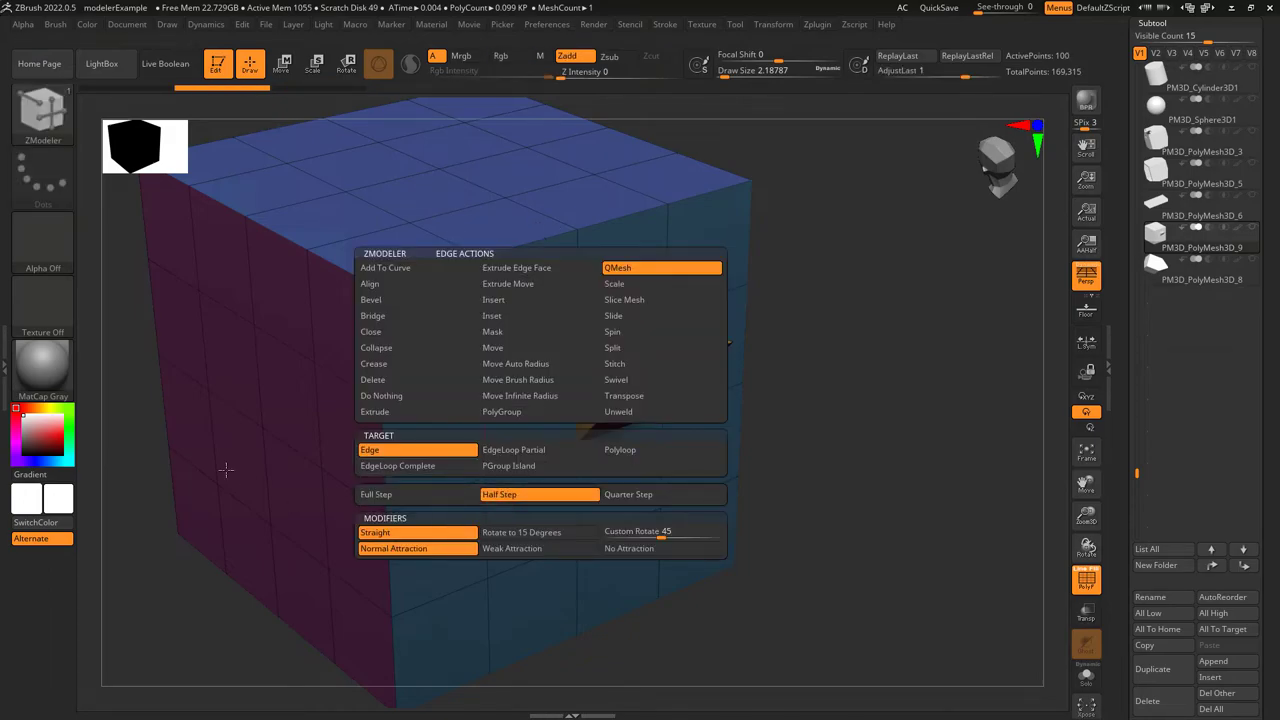
mouse_move(544, 370)
left_mouse_down()
mouse_move(557, 380)
mouse_move(534, 384)
mouse_move(559, 382)
mouse_move(534, 379)
left_mouse_up()
key("space")
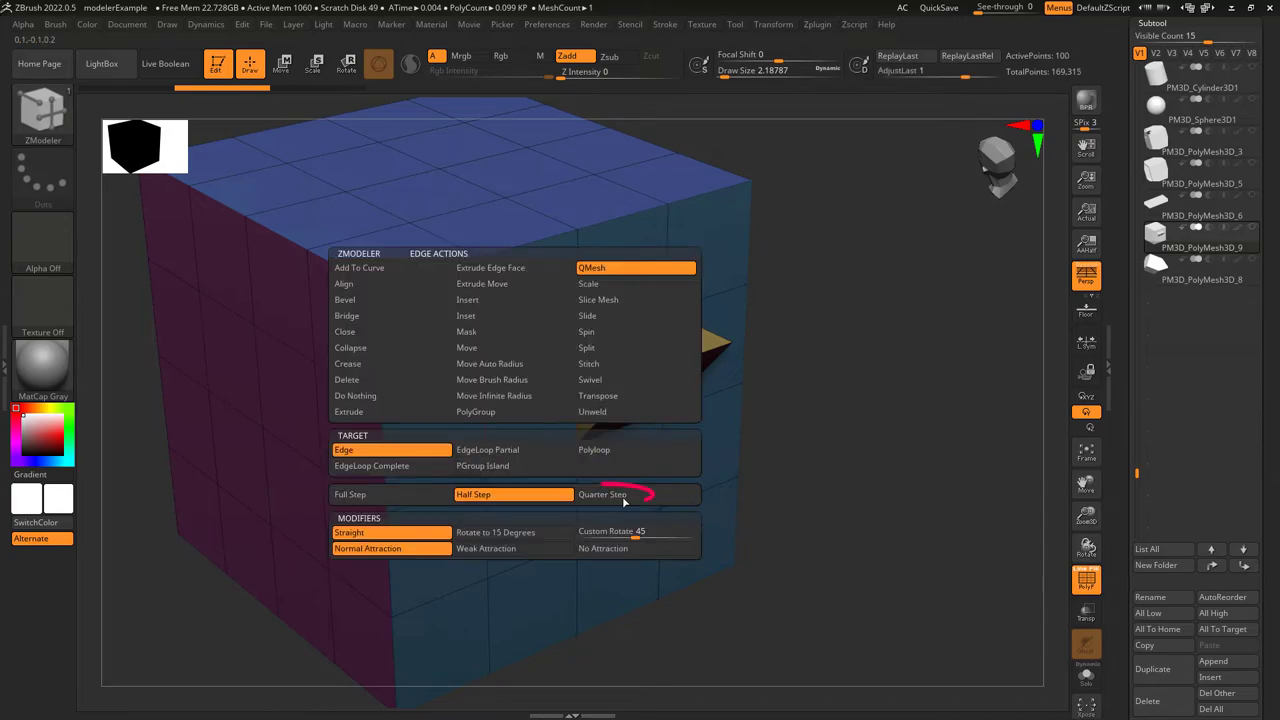
left_click_drag(524, 376, 420, 412)
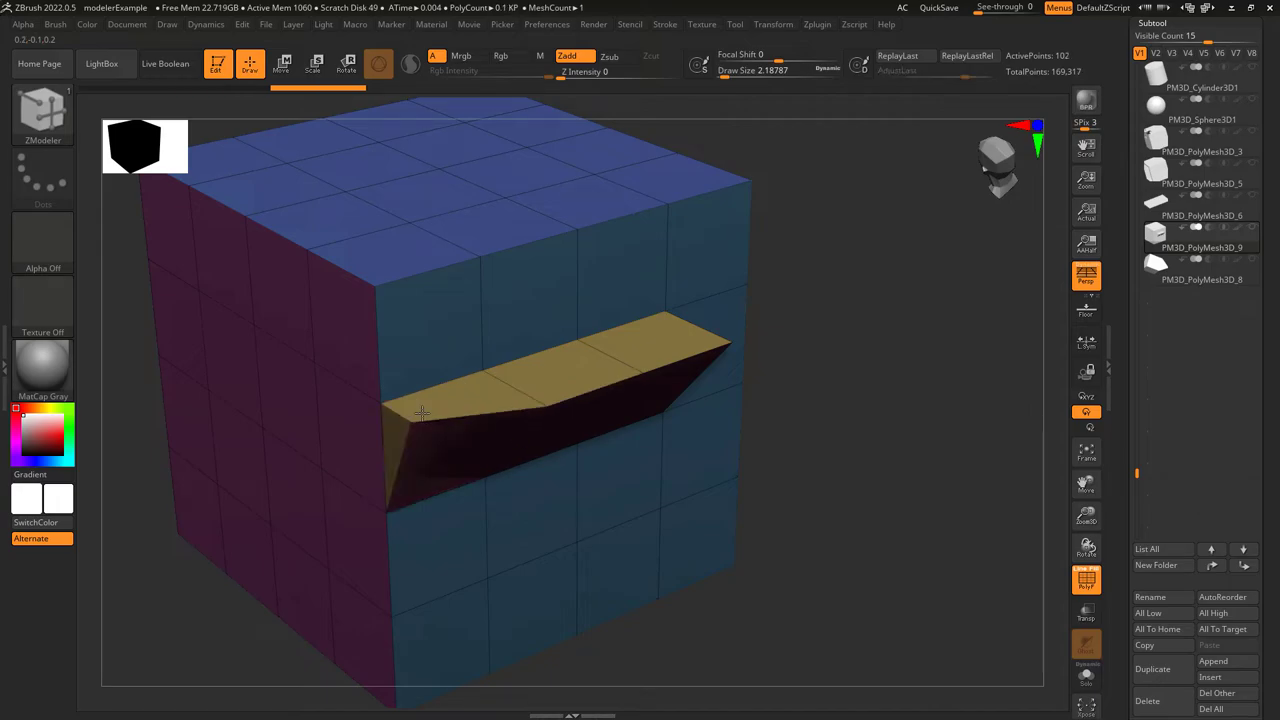
key("ctrl+z")
key("ctrl+z")
key("ctrl+z")
With QMesh set to Edge, Full Step and Straight, try extruding one edge of the blue side face repeatedly, undoing each try
key("space")
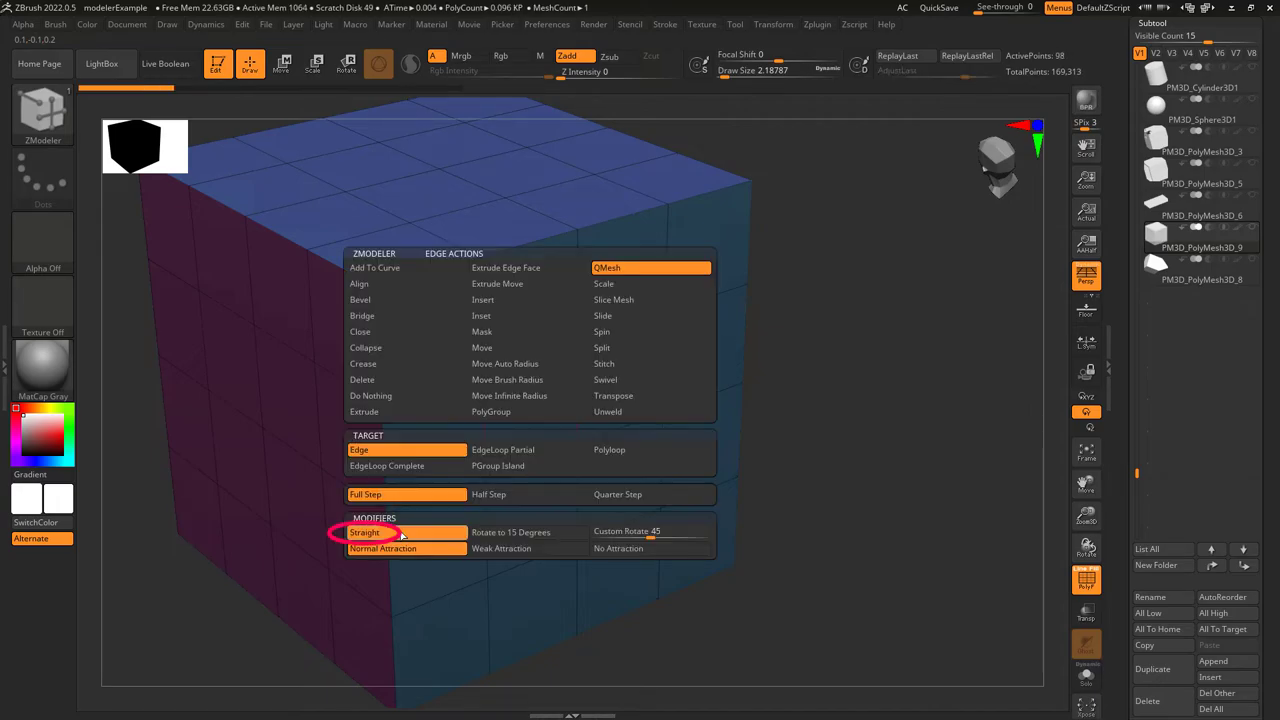
left_click_drag(625, 350, 677, 391)
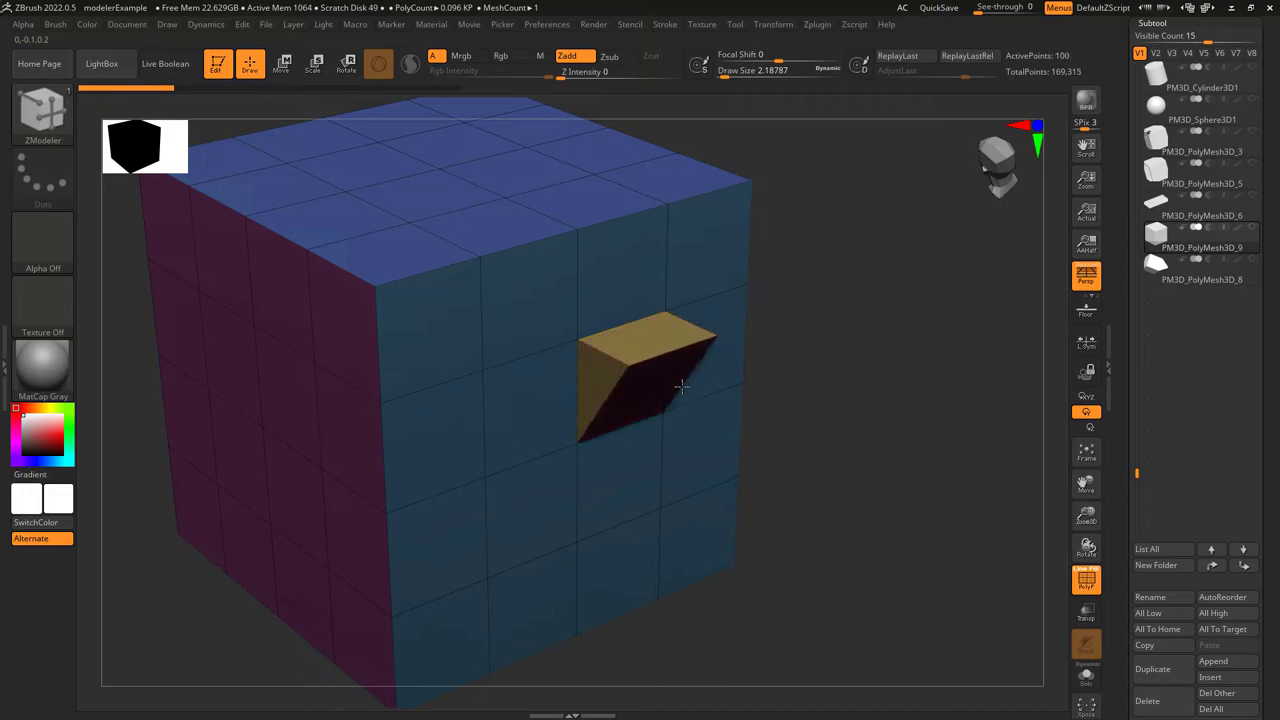
key("ctrl+z")
left_click_drag(603, 341, 703, 423)
key("ctrl+z")
key("space")
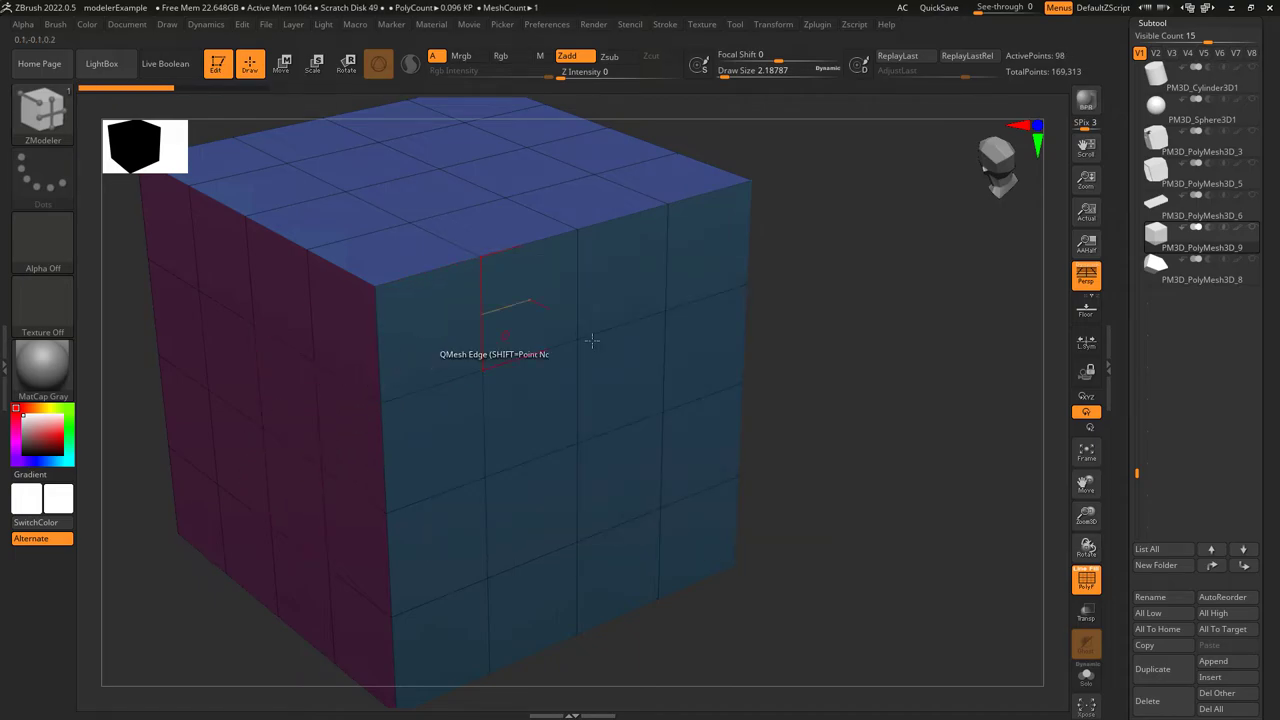
left_click_drag(611, 336, 760, 496)
key("ctrl+z")
Change QMesh's rotation modifier, extrude several separate edges on the blue side face and its upper corner, and undo one try
key("space")
left_click(726, 531)
left_click_drag(713, 381, 817, 467)
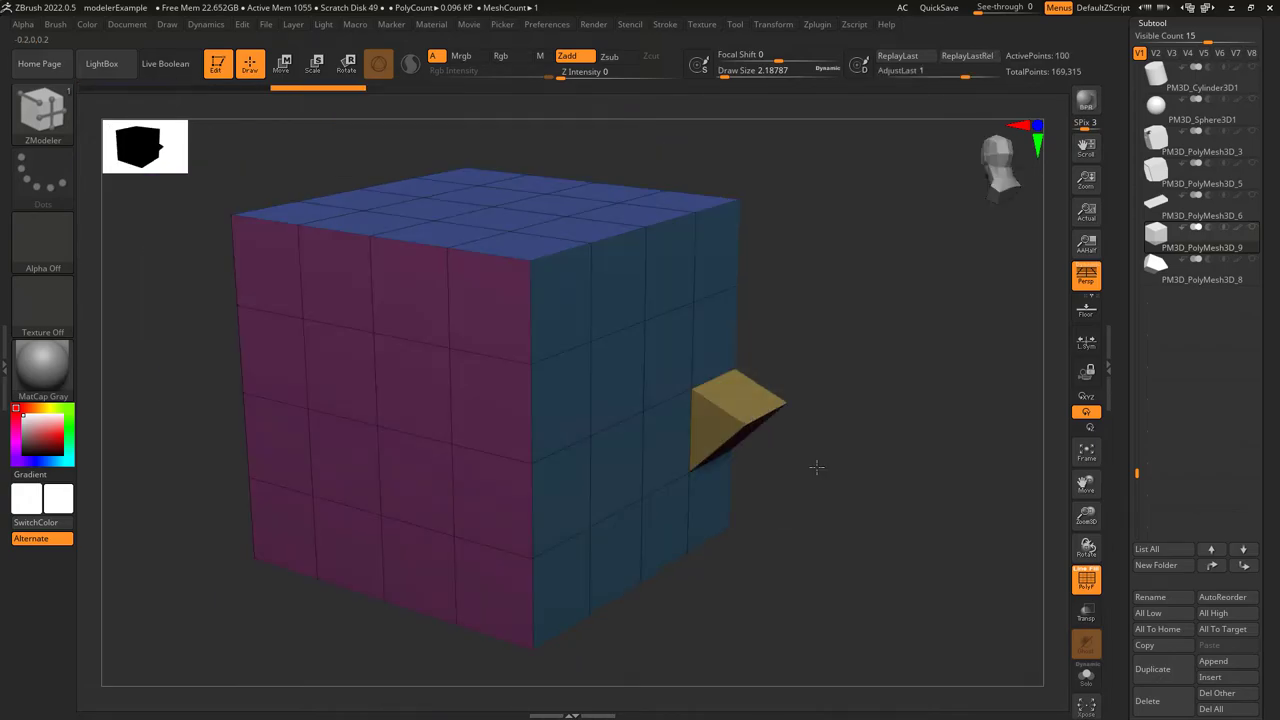
left_click(662, 492, "shift")
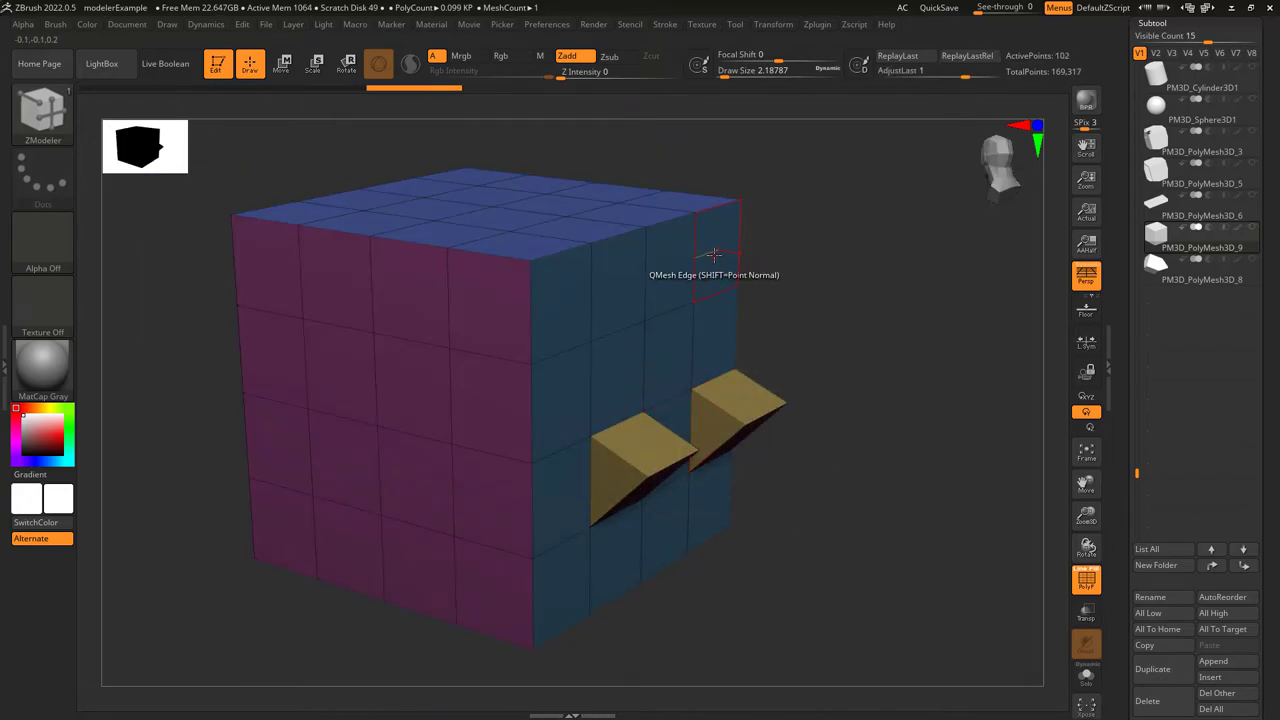
left_click_drag(725, 245, 819, 333)
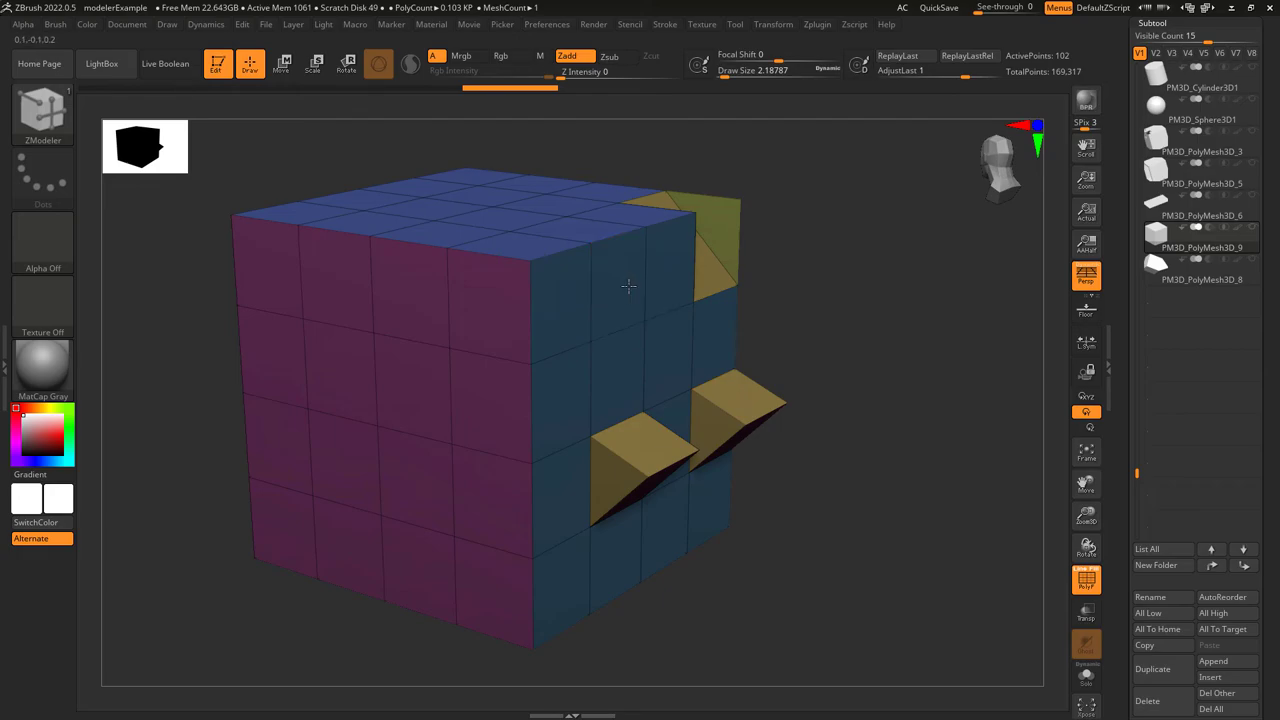
left_click_drag(620, 332, 771, 337)
key("ctrl+z")
left_click_drag(618, 236, 705, 306)
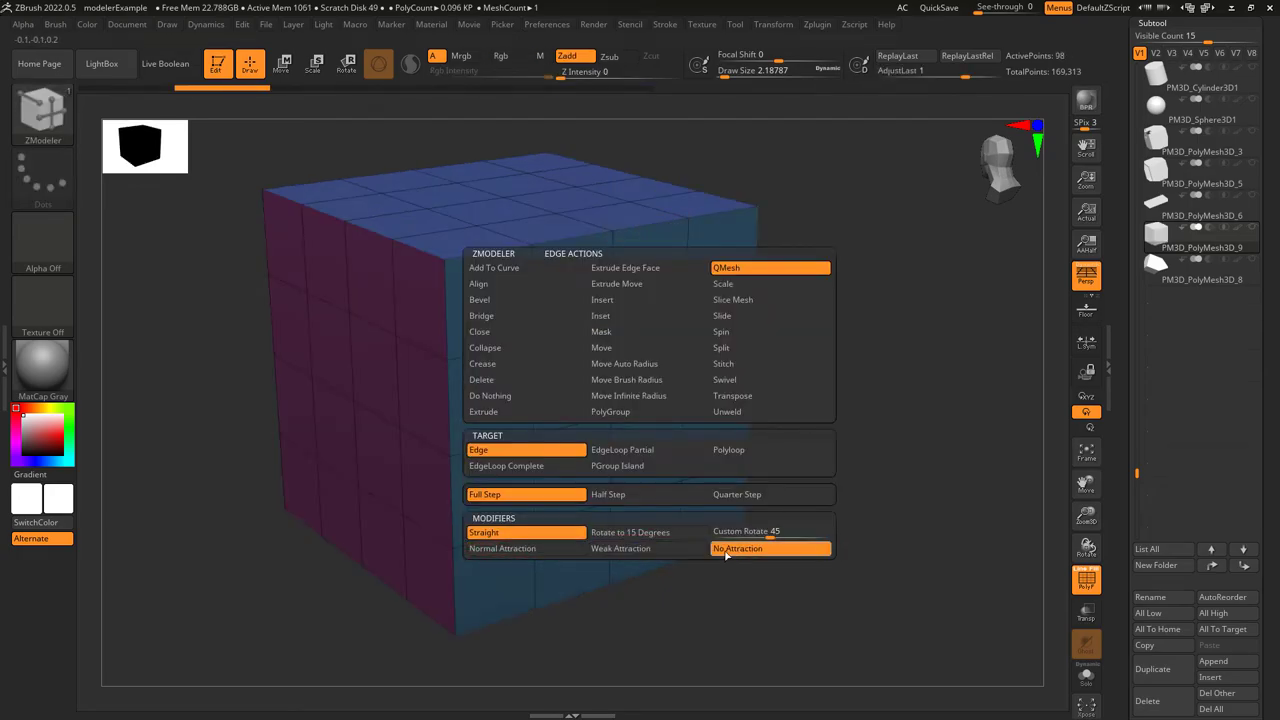
Extrude neighbouring edges along the blue face's second row with QMesh, starting with No Attraction and switching the attraction modifier between edges
left_click_drag(649, 335, 698, 372)
key("space")
left_click_drag(588, 353, 598, 359)
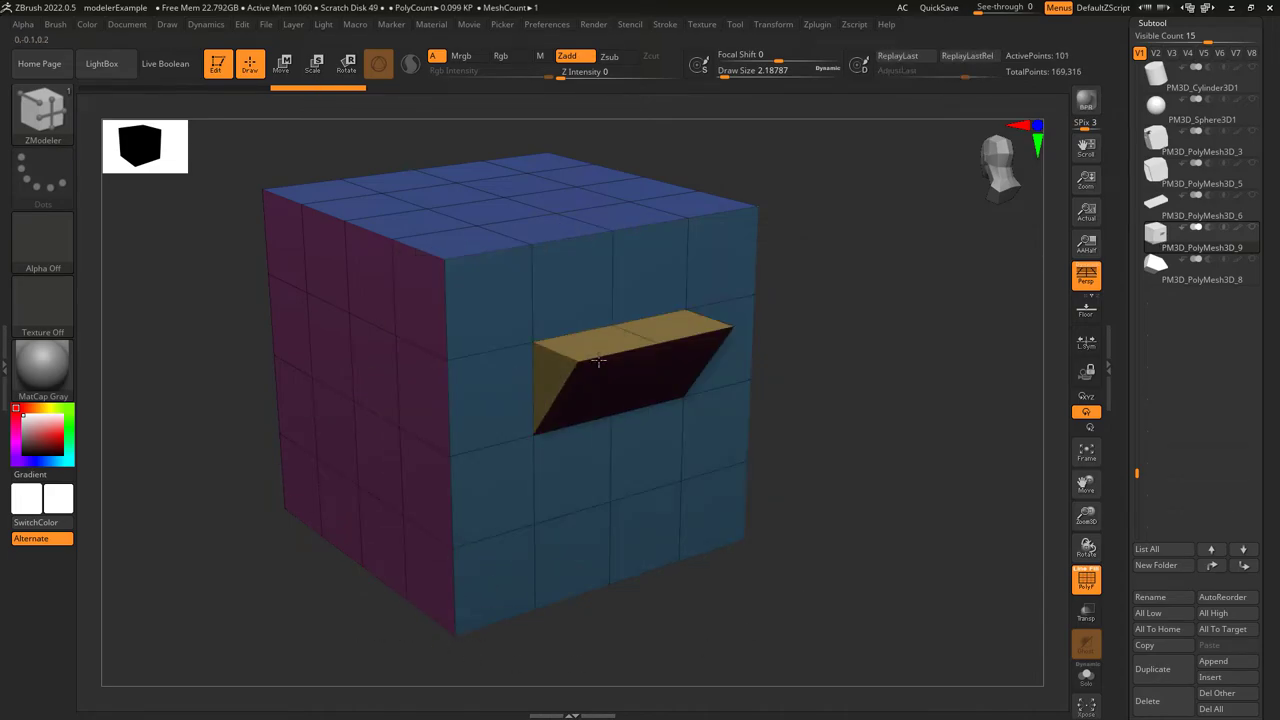
key("space")
left_click(618, 548)
left_click_drag(470, 361, 502, 386)
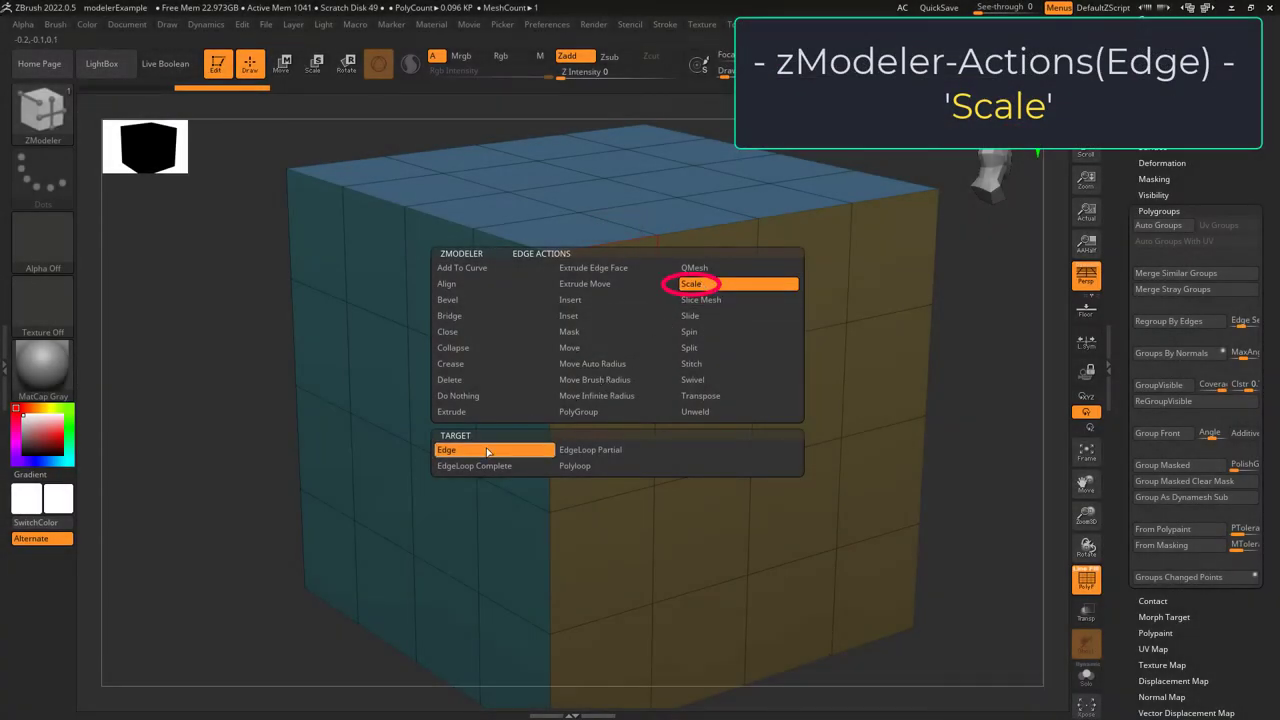
With the Scale action, scale a single edge using the Edge target, then an edge loop using EdgeLoop Complete
left_click_drag(706, 352, 812, 405)
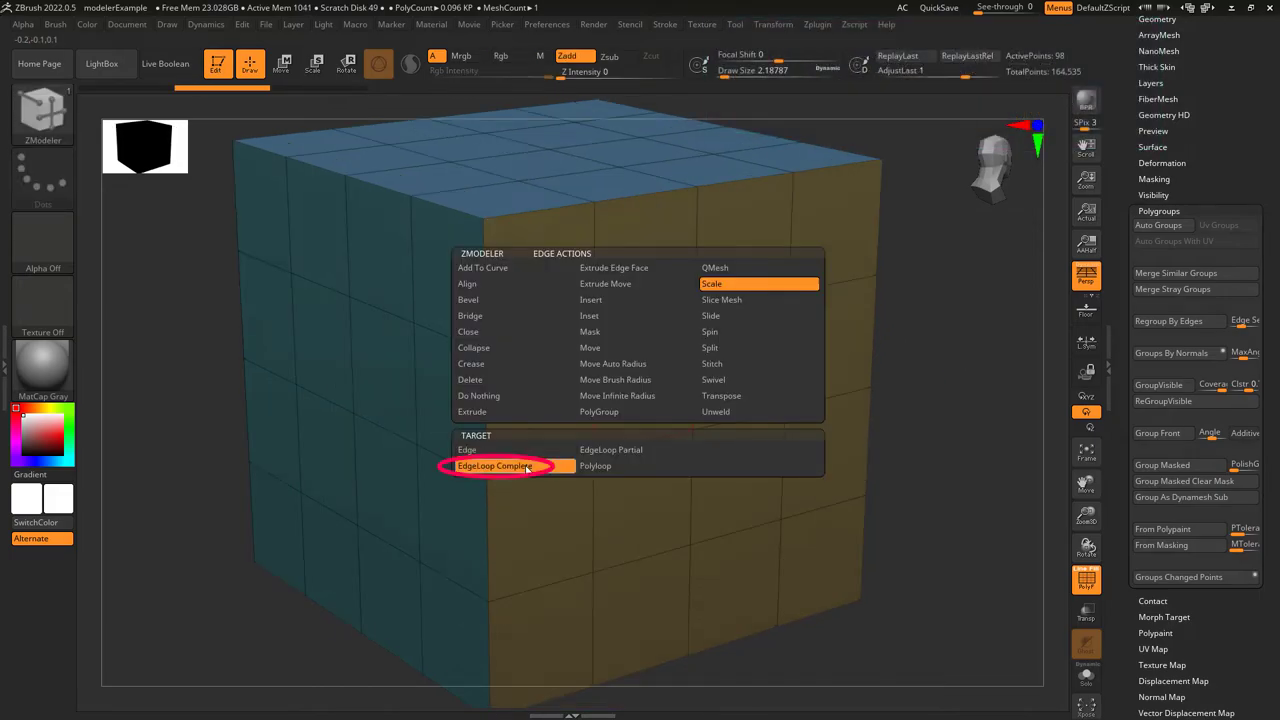
left_click(505, 466)
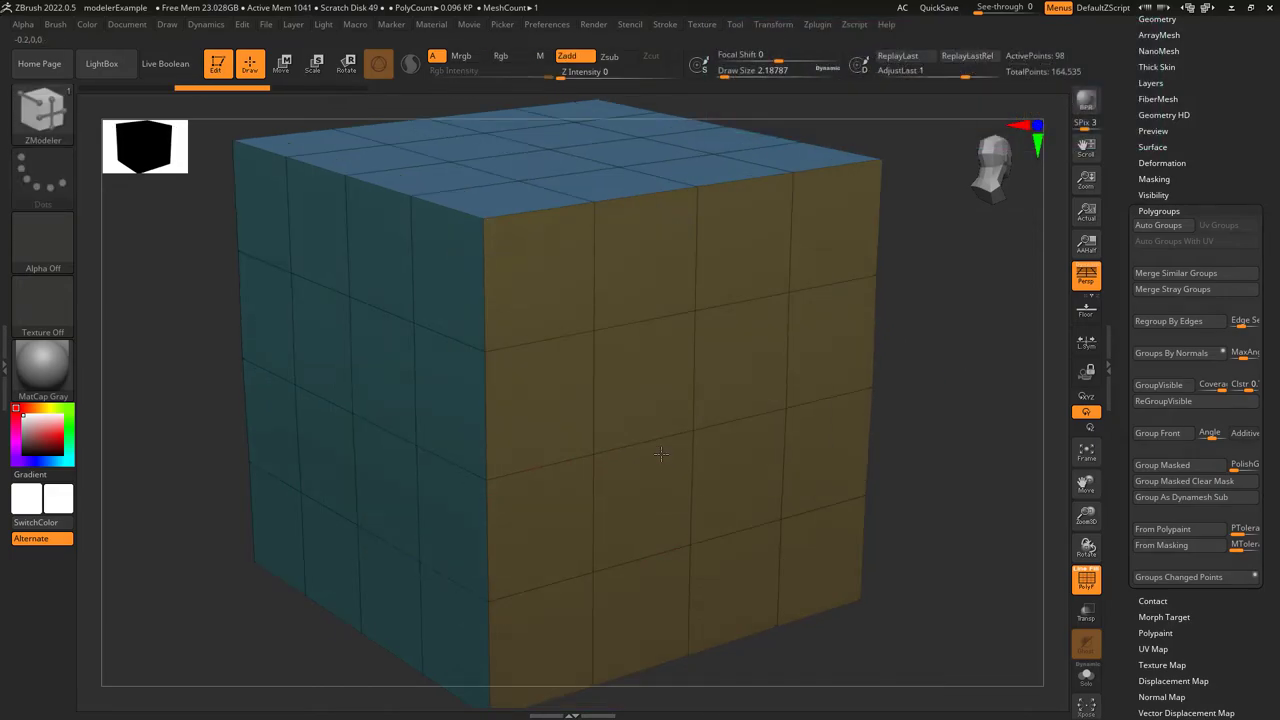
left_click_drag(661, 454, 698, 461)
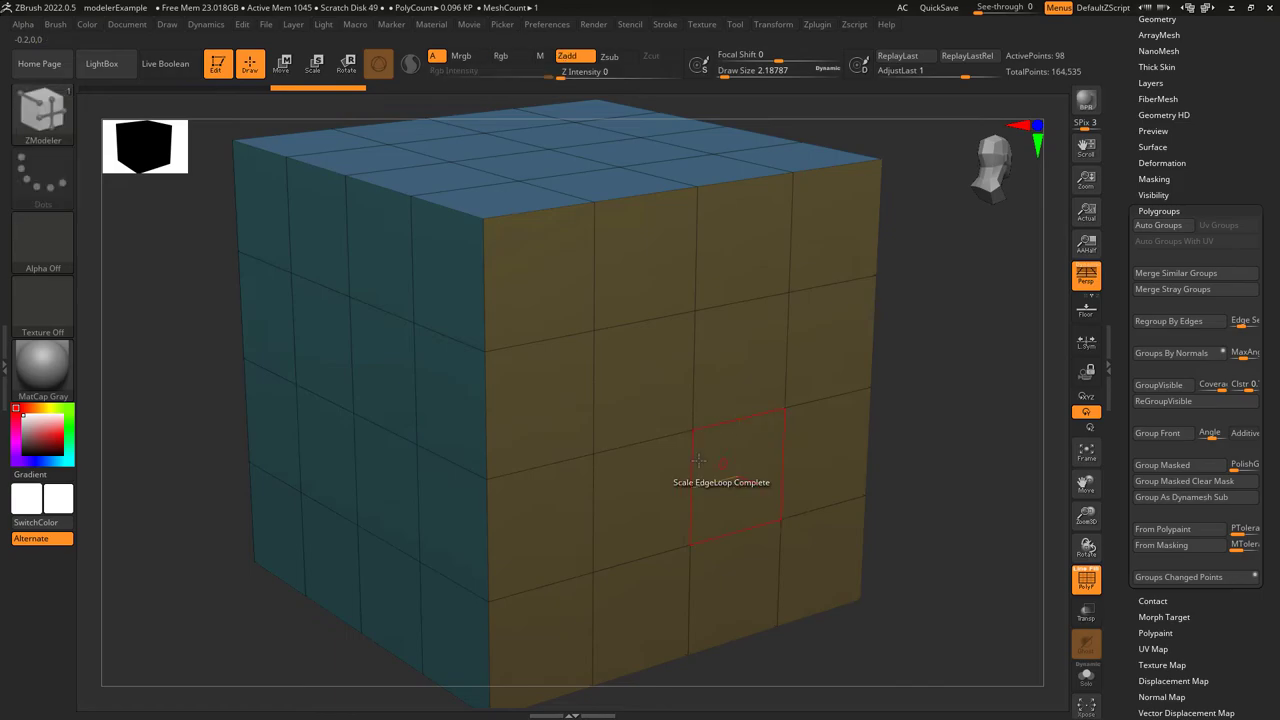
Switch the Scale target to EdgeLoop Partial, scale loops on the brown face up to its upper border, and undo the last one
key("space")
left_click(634, 449)
left_click_drag(660, 316, 748, 264)
left_click_drag(682, 190, 854, 286)
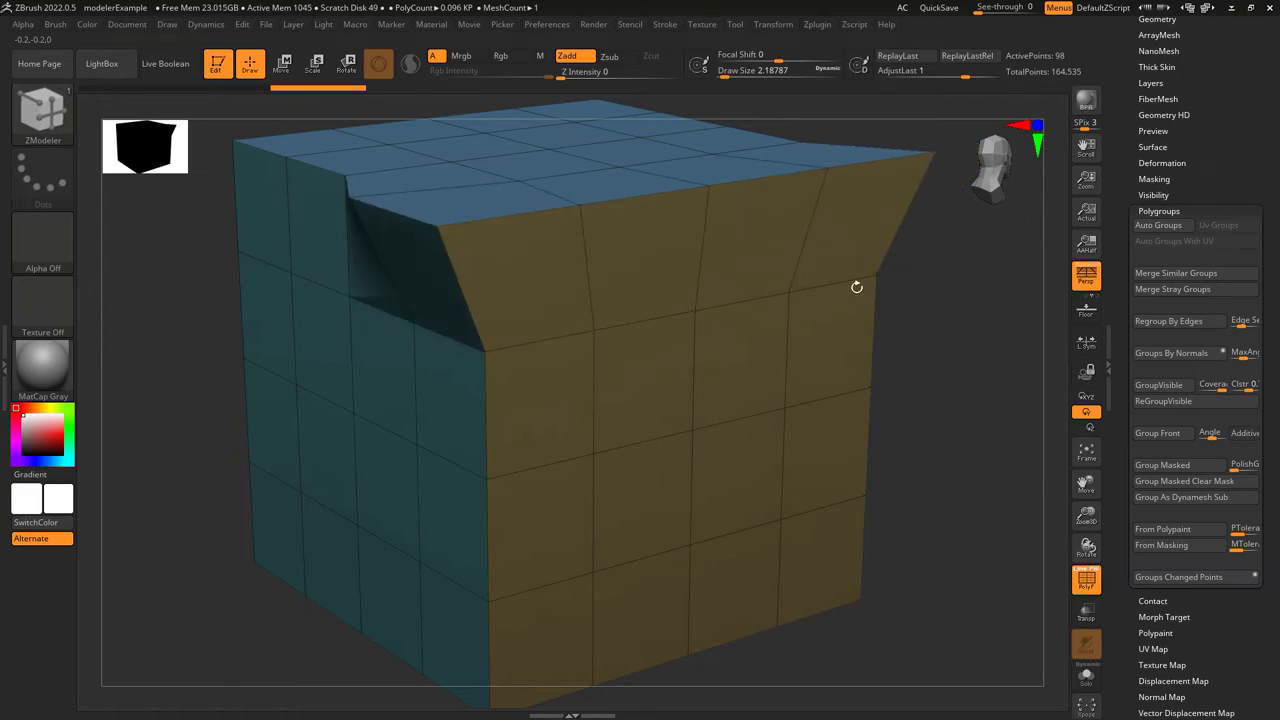
key("ctrl+z")
Set the Scale target to Polyloop, scale a polyloop on the brown face, undo it and scale another
key("space")
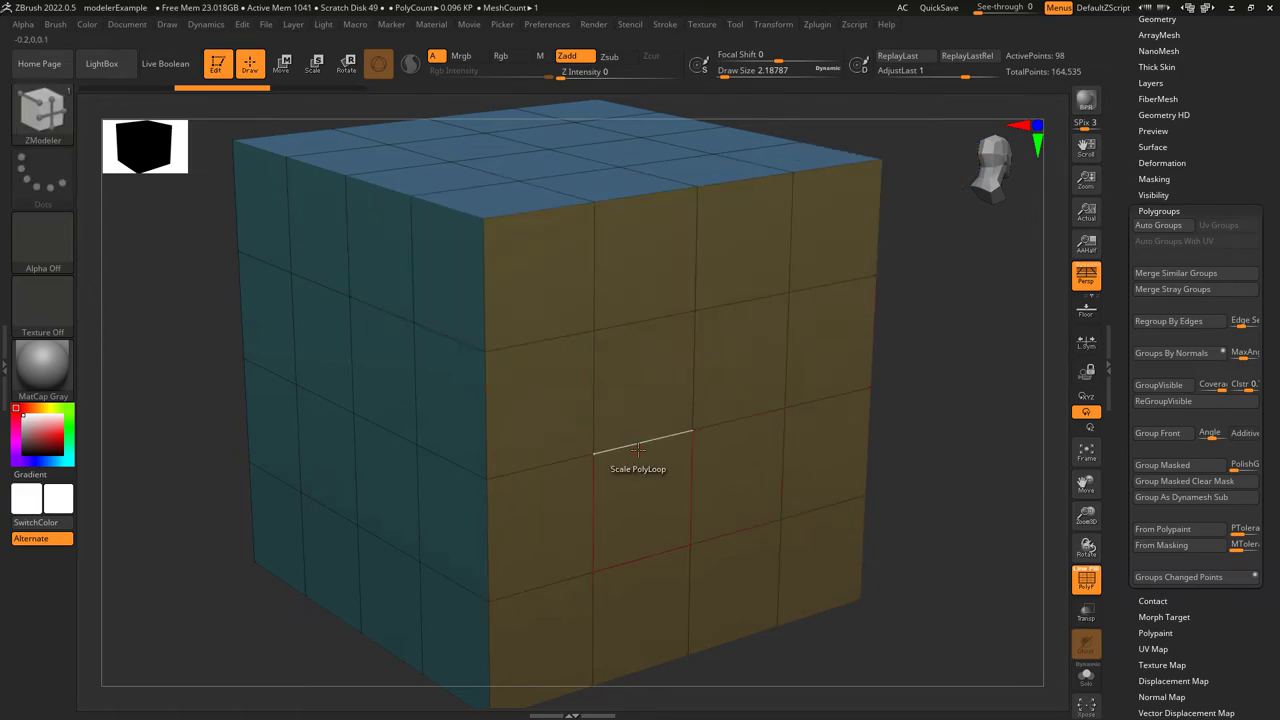
mouse_move(638, 450)
left_mouse_down()
mouse_move(745, 398)
mouse_move(643, 449)
mouse_move(660, 458)
left_mouse_up()
key("ctrl+z")
left_click_drag(700, 372, 943, 329)
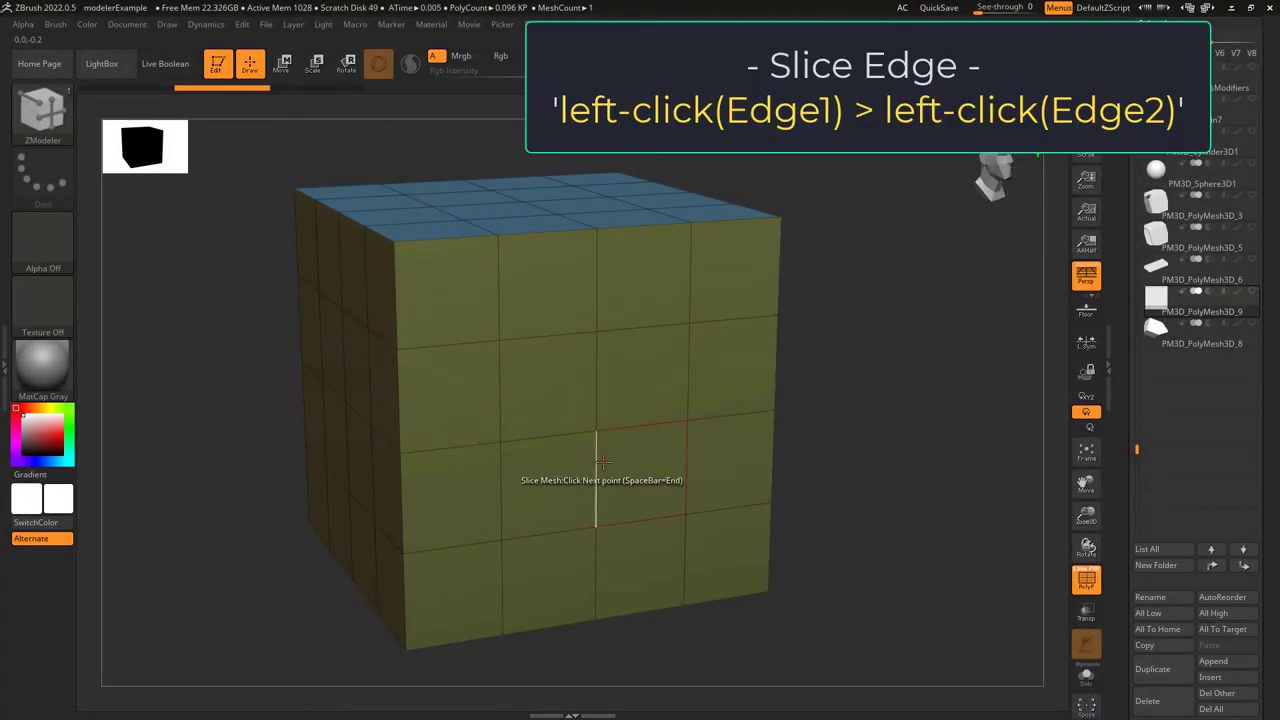
Cut a connected line of slices from edge to edge across the olive face and around the cube with Slice Mesh
left_click(739, 316)
right_click_drag(742, 354, 610, 362)
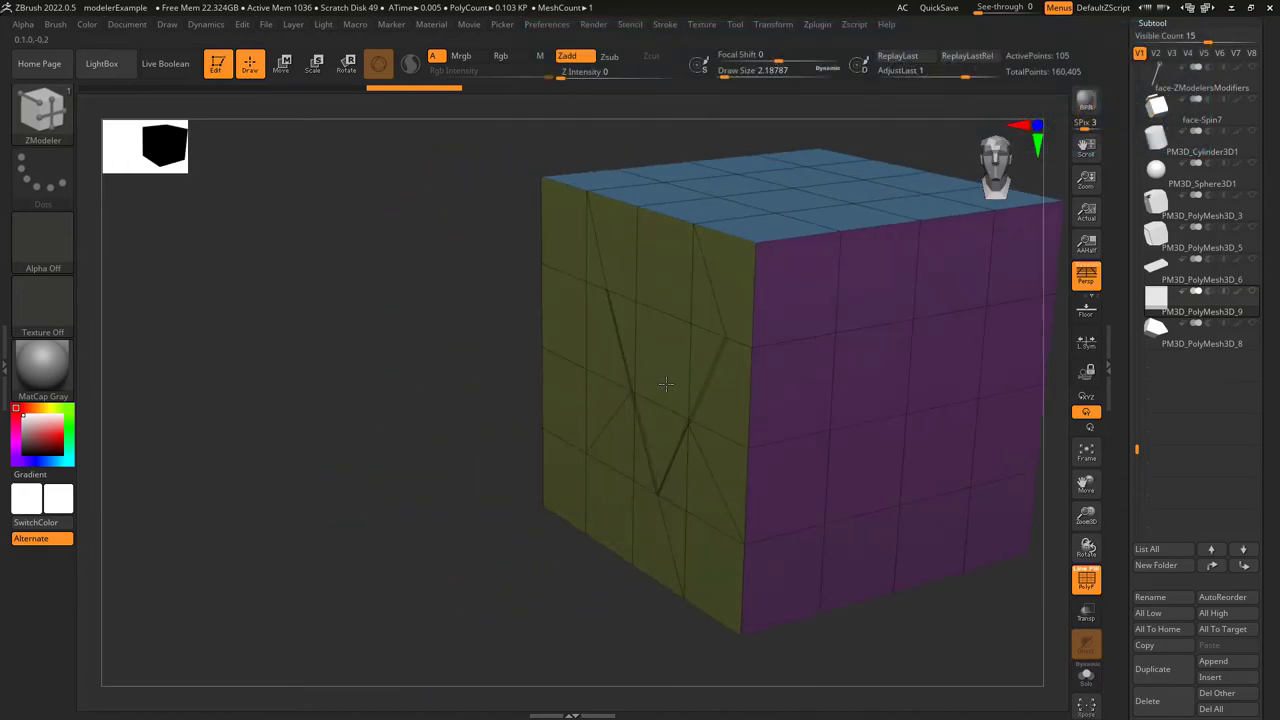
right_click_drag(867, 507, 597, 465, "alt")
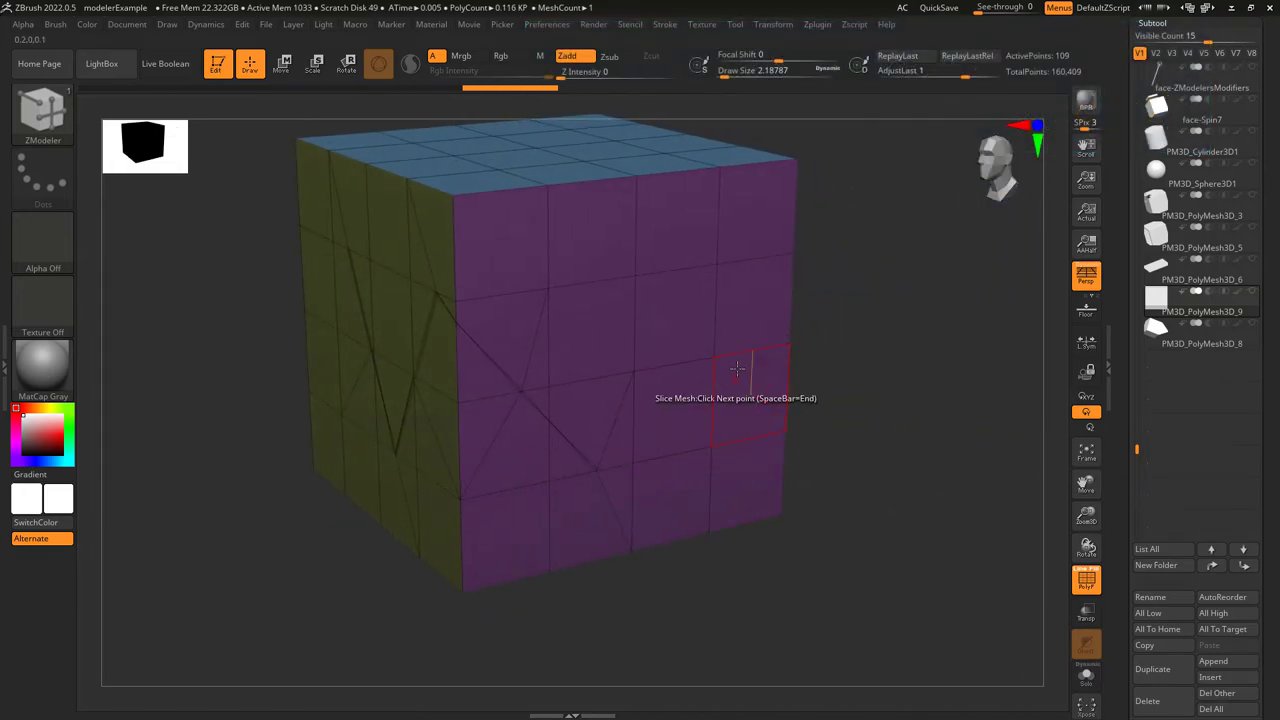
right_click_drag(752, 406, 680, 374)
right_click_drag(813, 402, 583, 356, "alt")
left_click(788, 431)
right_click_drag(788, 431, 985, 448)
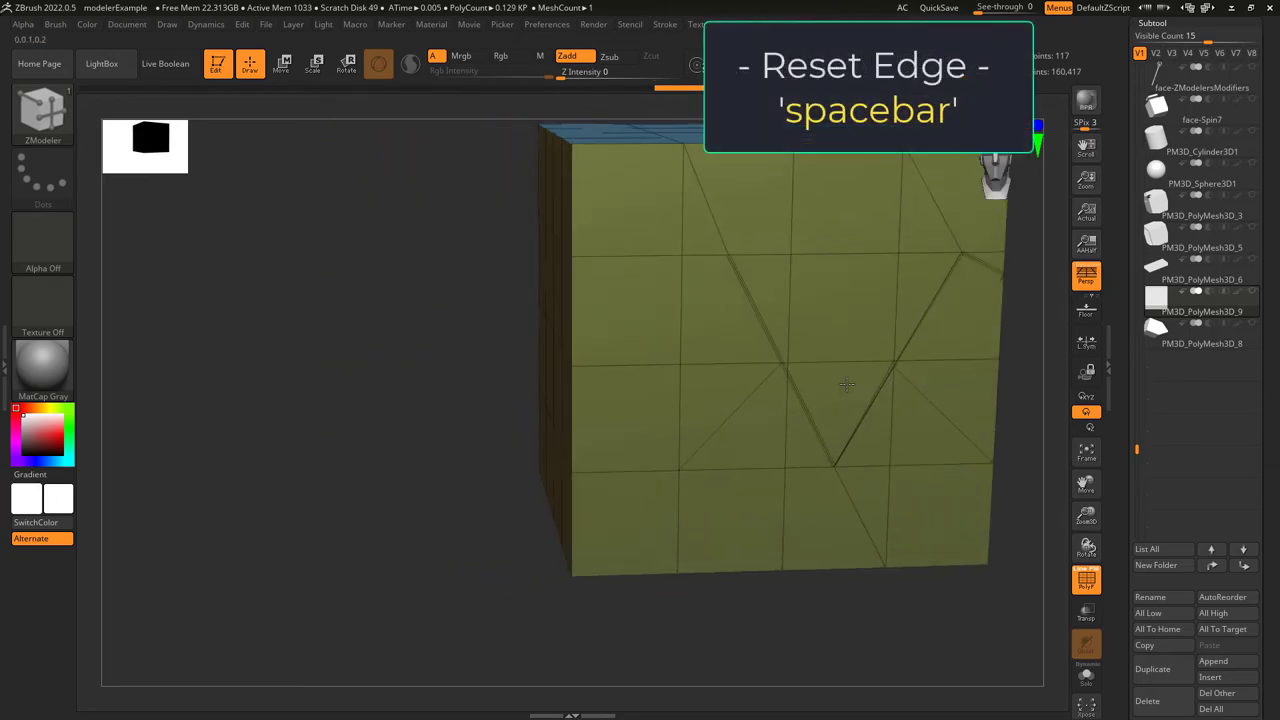
left_click(636, 552)
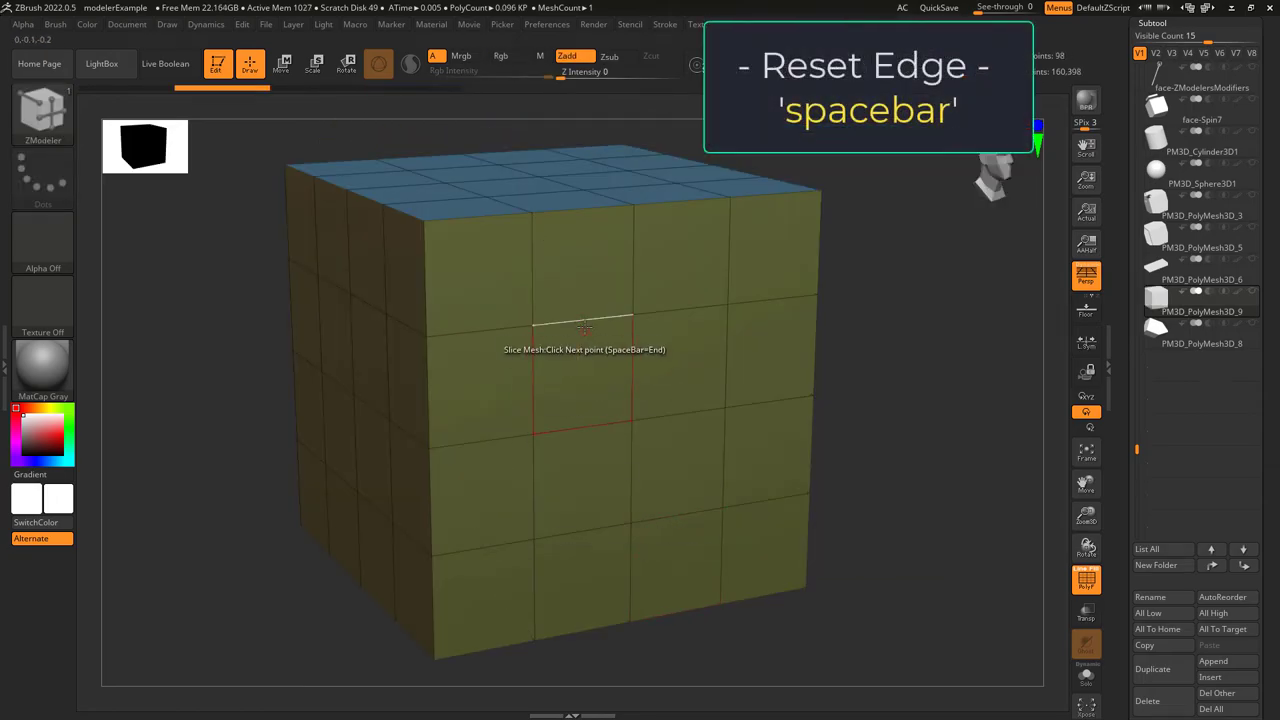
Place precise Slice Mesh cuts across the olive face with Crease Edges active, then undo them
key("space")
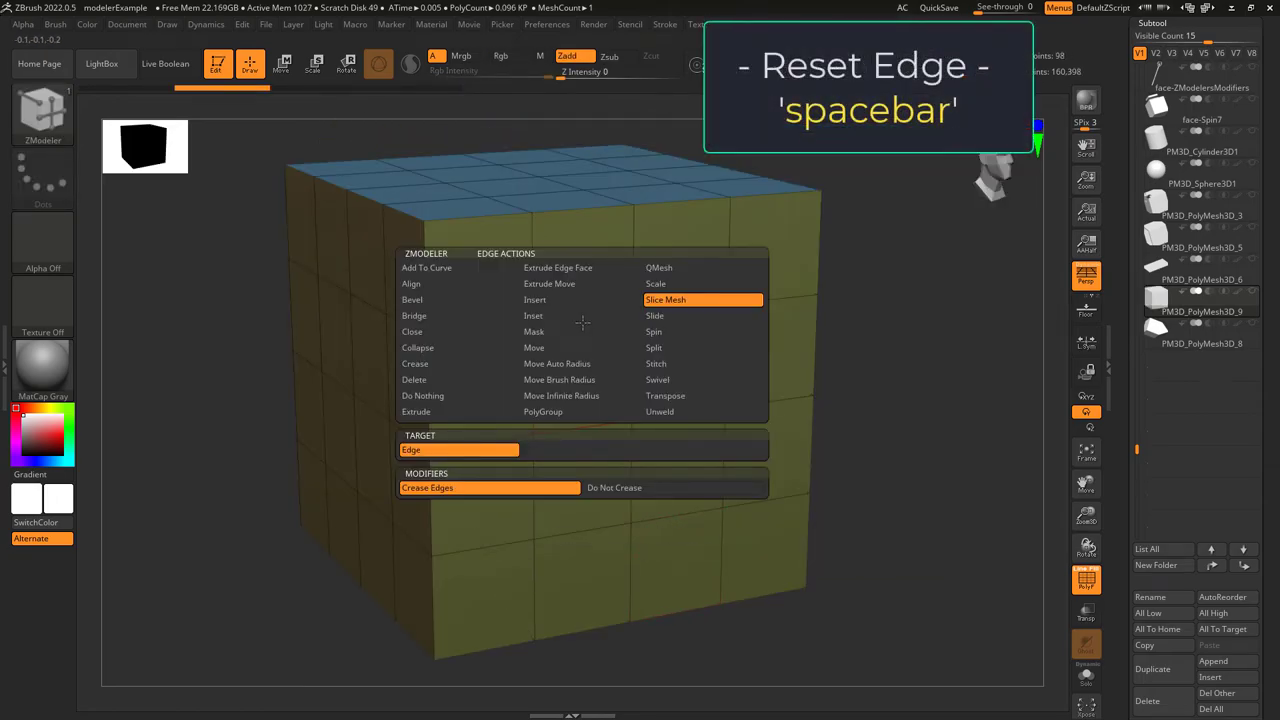
left_click_drag(583, 320, 490, 546)
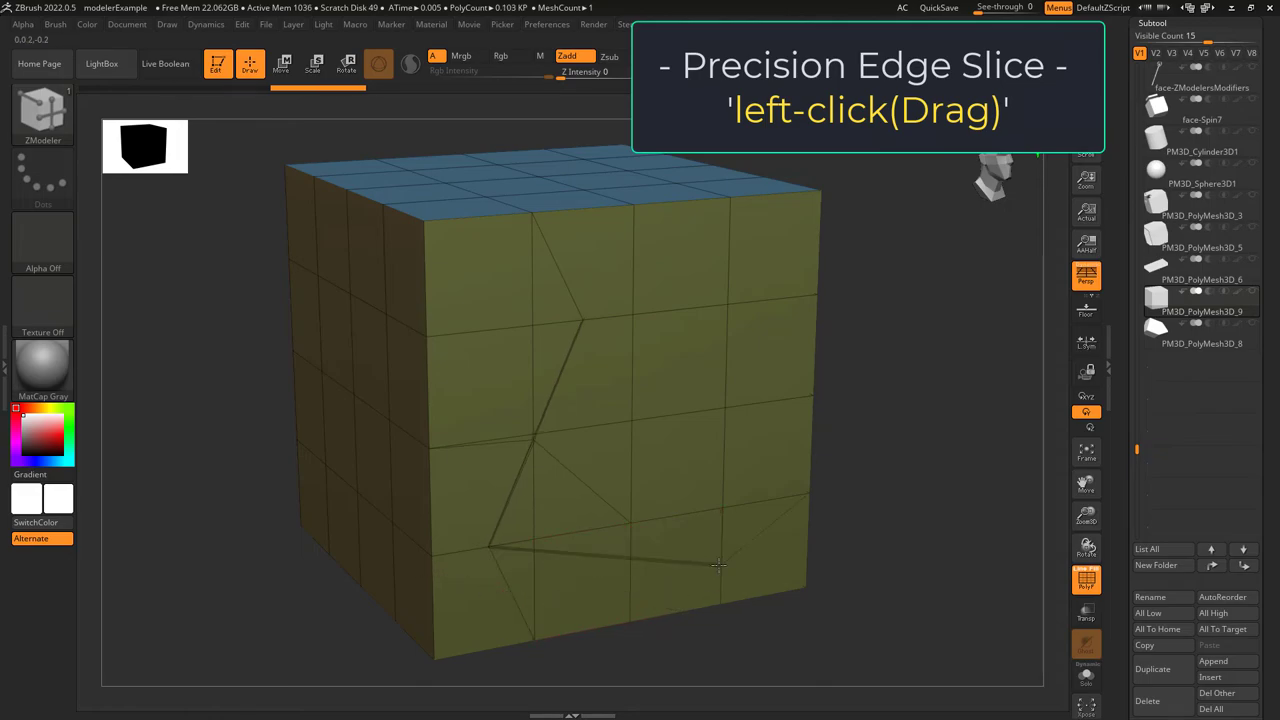
left_click_drag(690, 308, 688, 309)
key("ctrl+z")
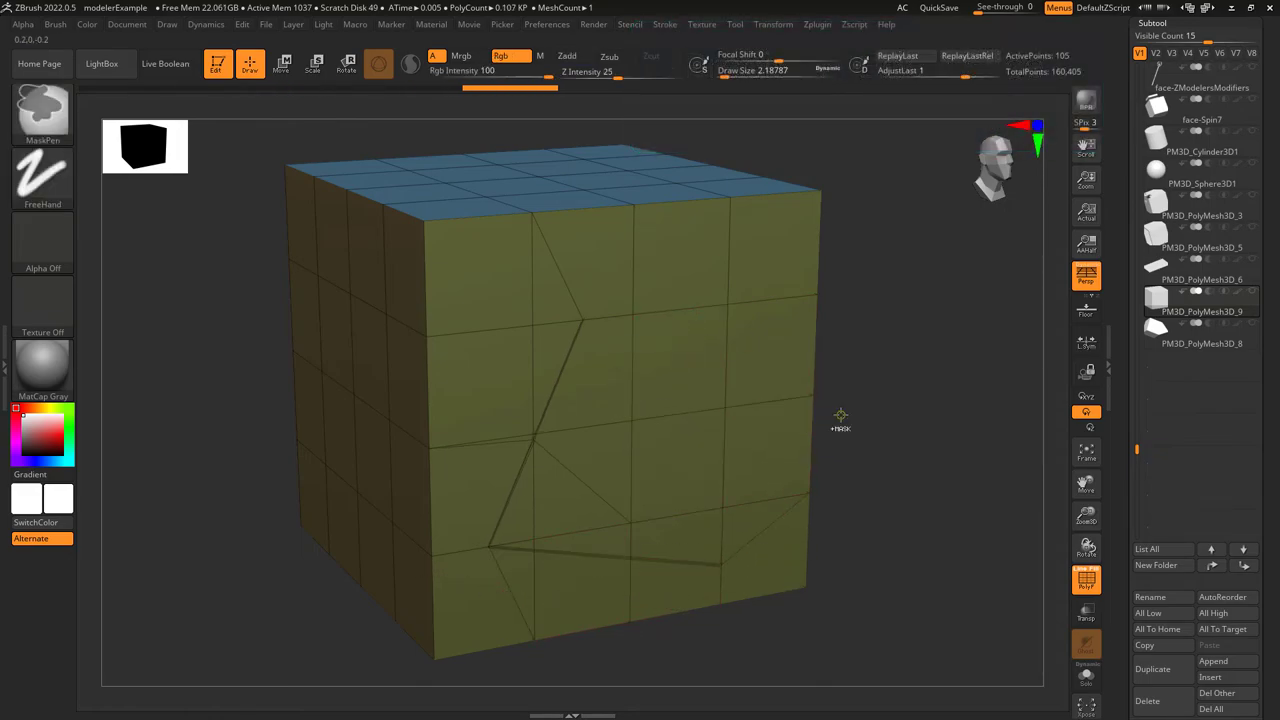
key("ctrl+z")
key("ctrl+z")
Set Slice Mesh to Do Not Crease and slice connected cuts across the olive face and onto the neighbouring side
left_click_drag(583, 320, 559, 371)
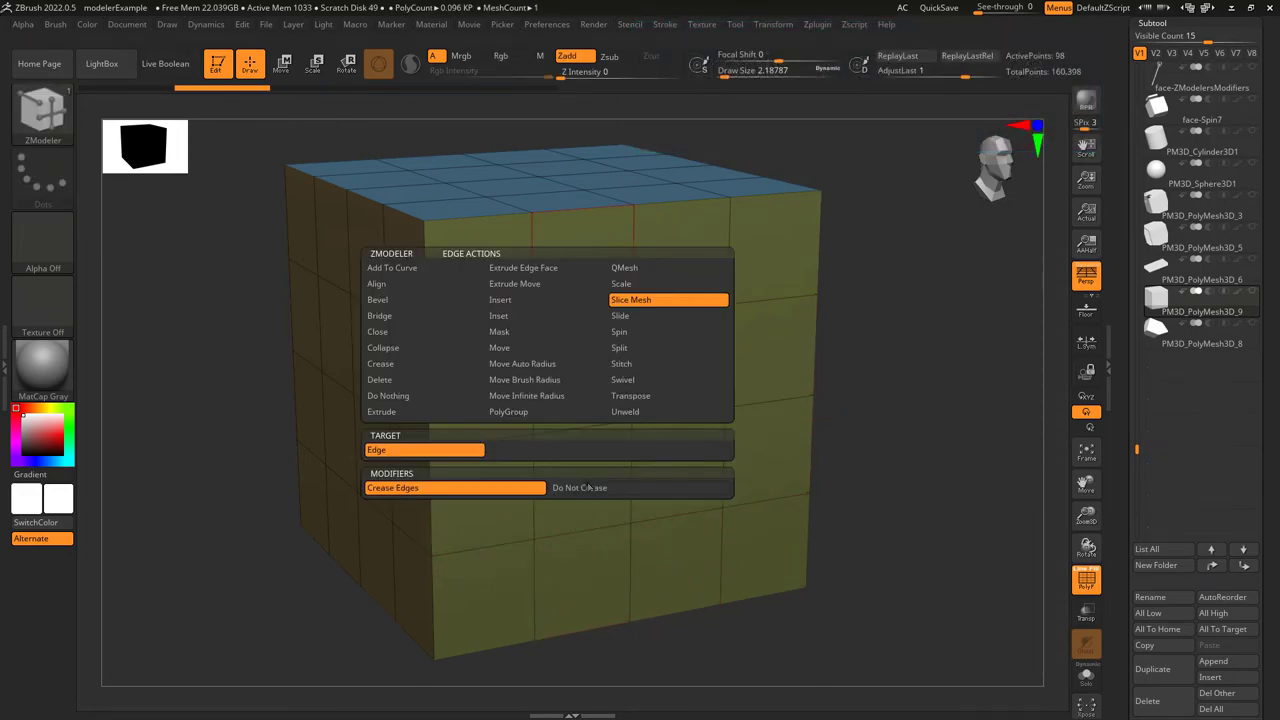
left_click(358, 440)
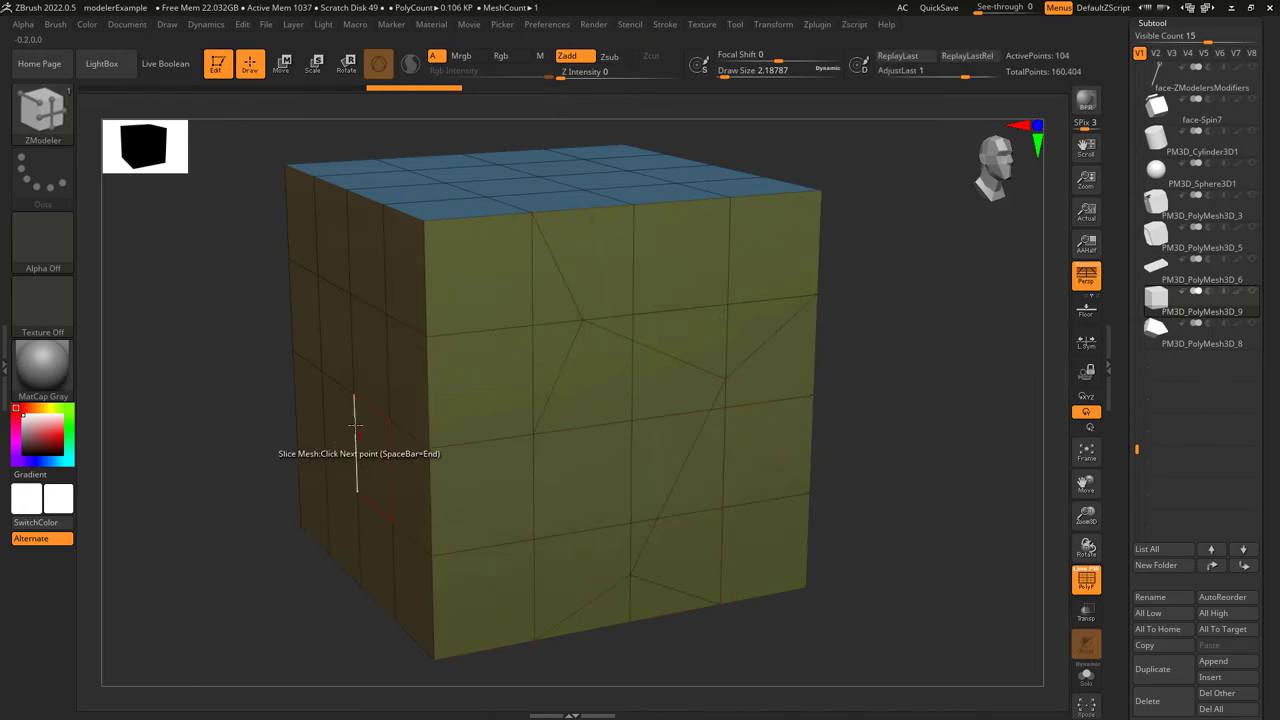
right_click_drag(464, 500, 545, 445)
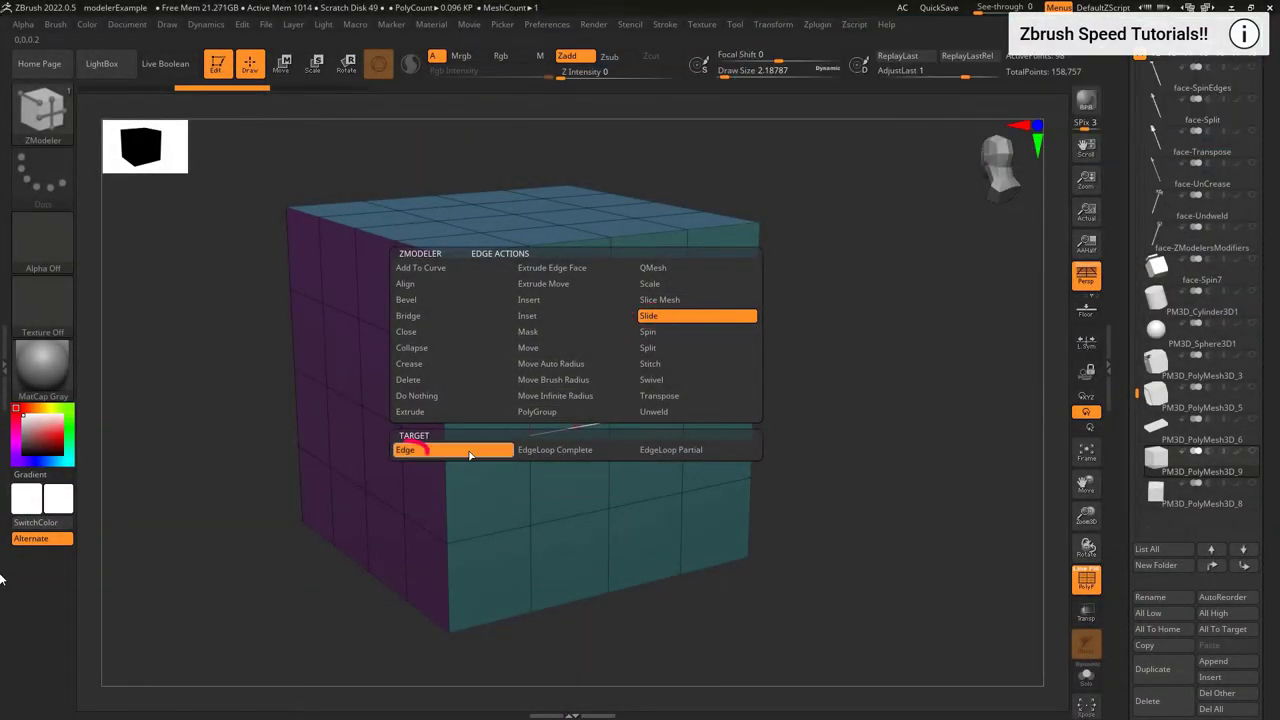
Use the Slide action with the Edge target, then switch to EdgeLoop Complete and slide a vertical edge loop on the teal face
left_click(410, 450)
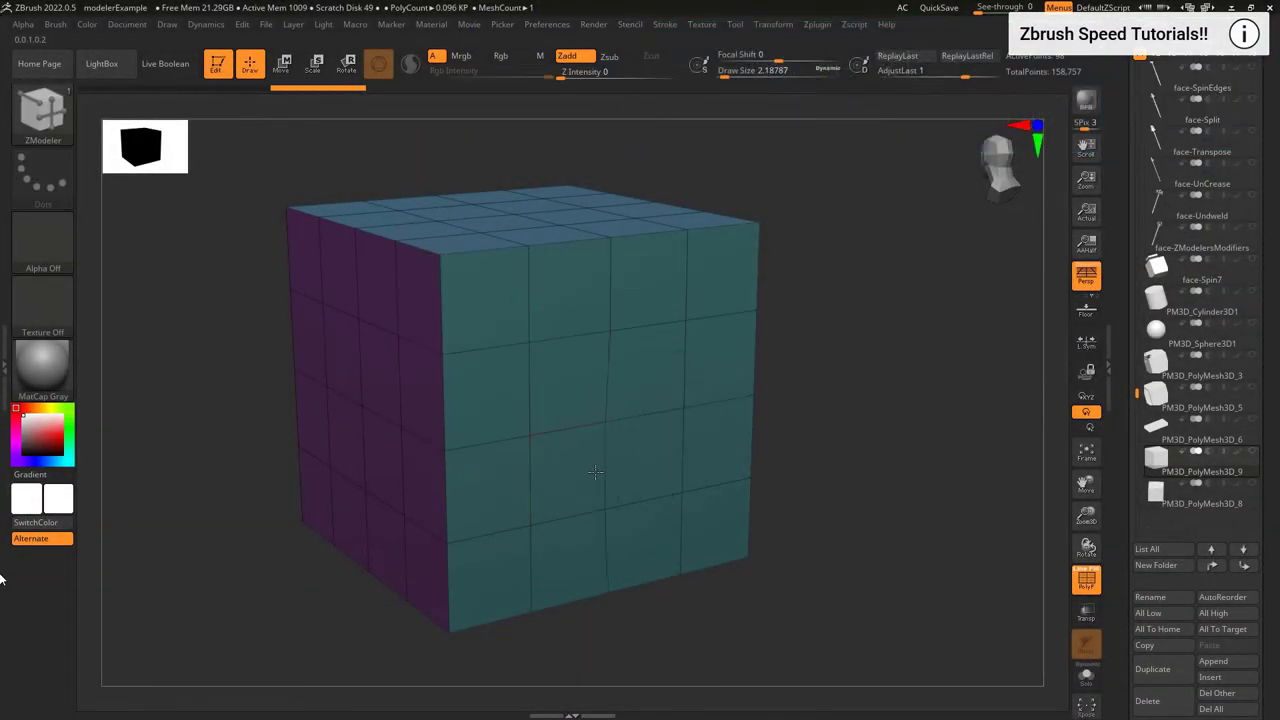
key("space")
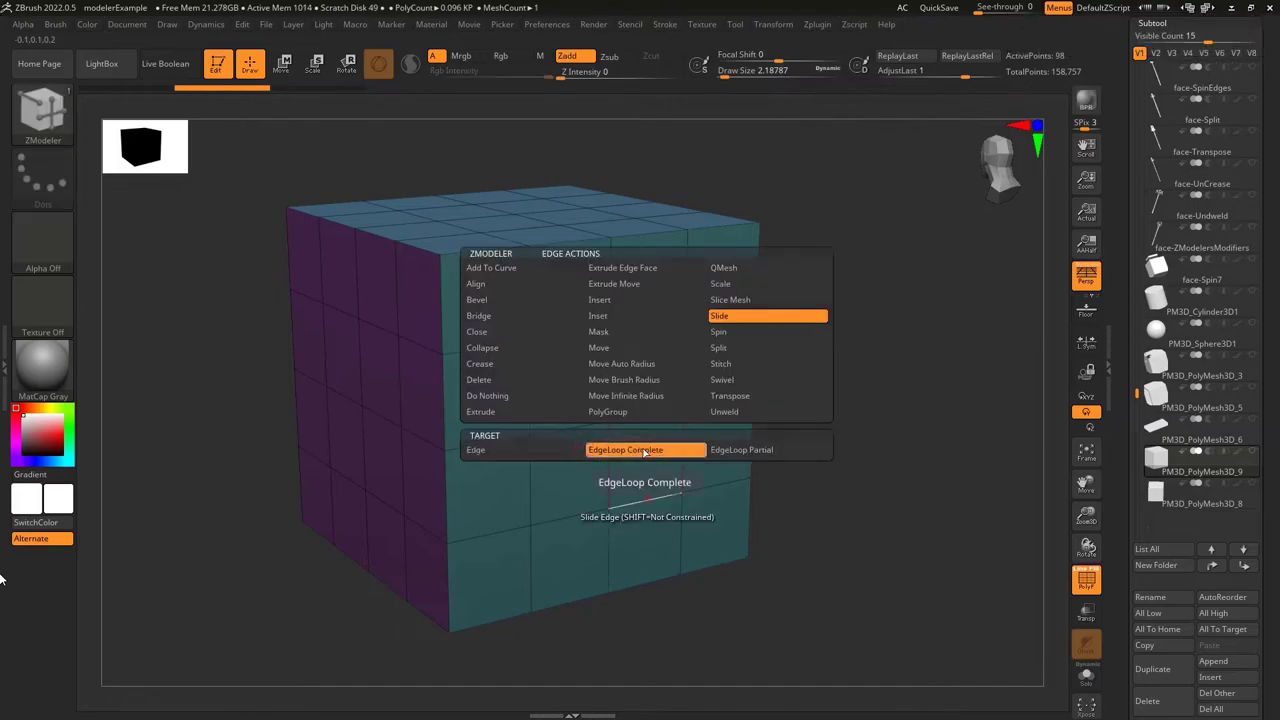
left_click(645, 451)
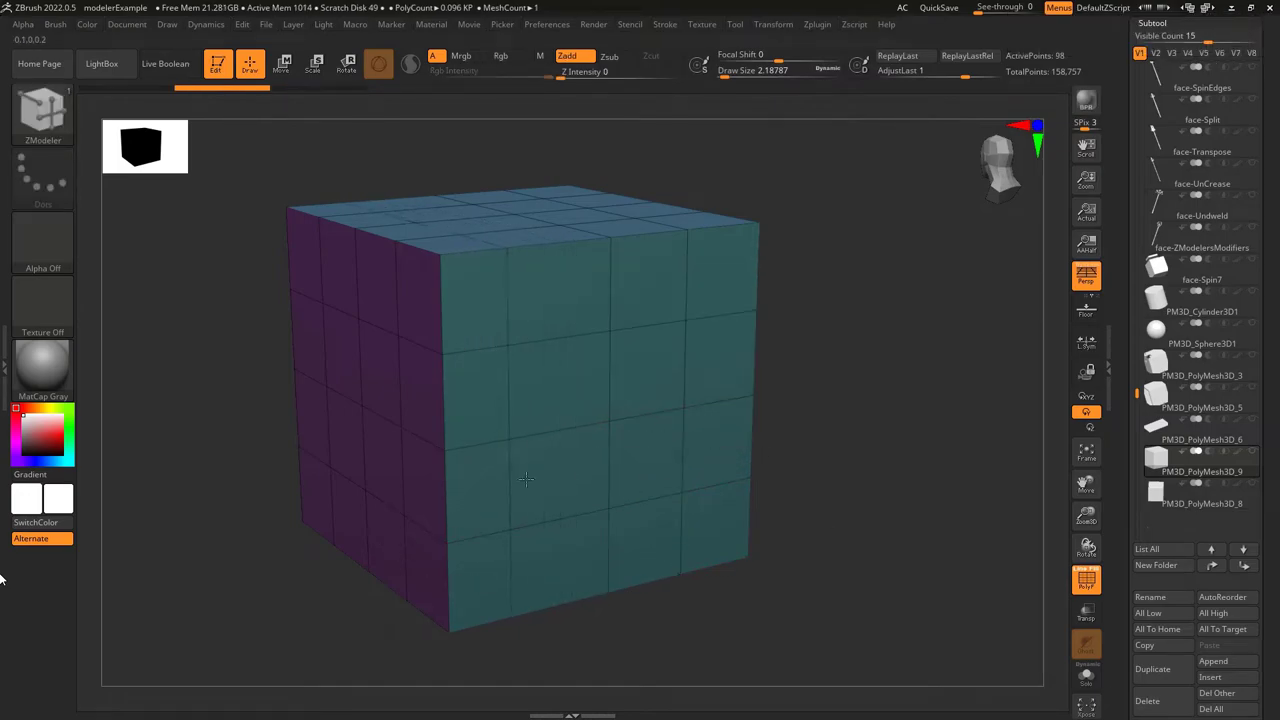
Undo the edge loop slide and slide the teal face's upper border edge with the EdgeLoop Partial target
left_click_drag(526, 479, 520, 478)
key("ctrl+z")
mouse_move(623, 360)
left_mouse_down("shift")
mouse_move(540, 340)
mouse_move(560, 310)
mouse_move(623, 360)
left_mouse_up("shift")
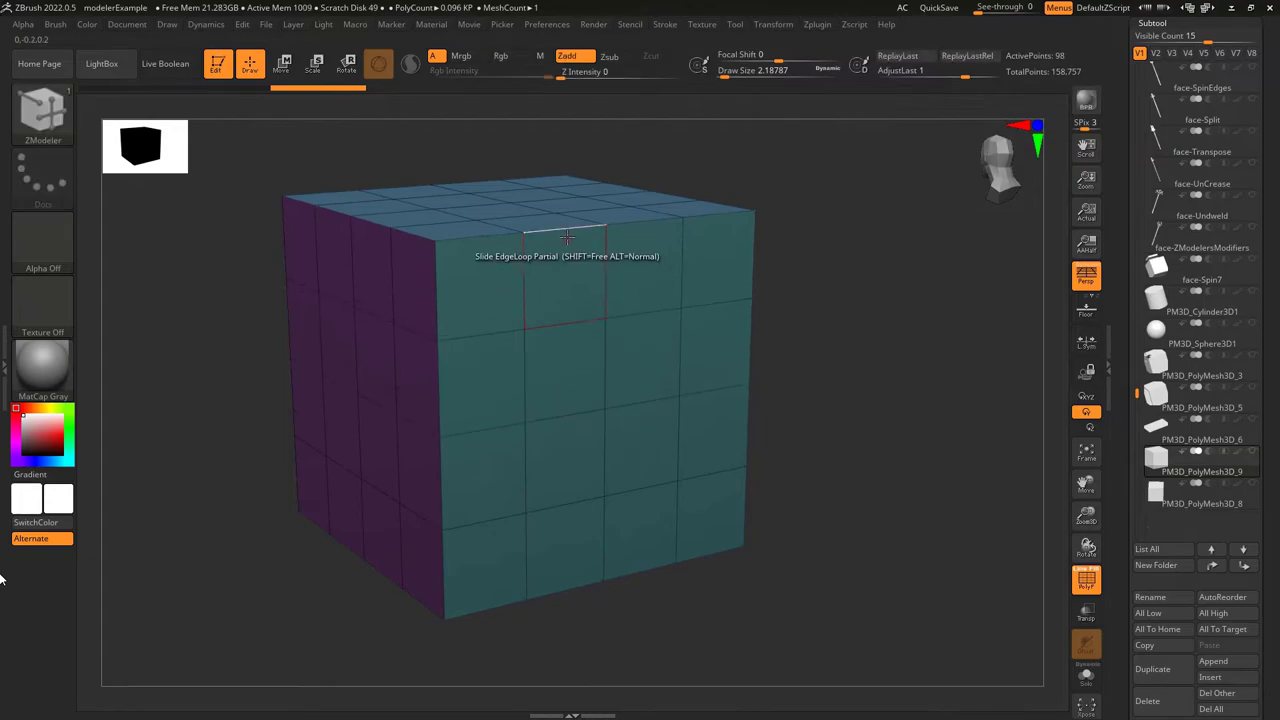
left_click_drag(565, 229, 549, 261)
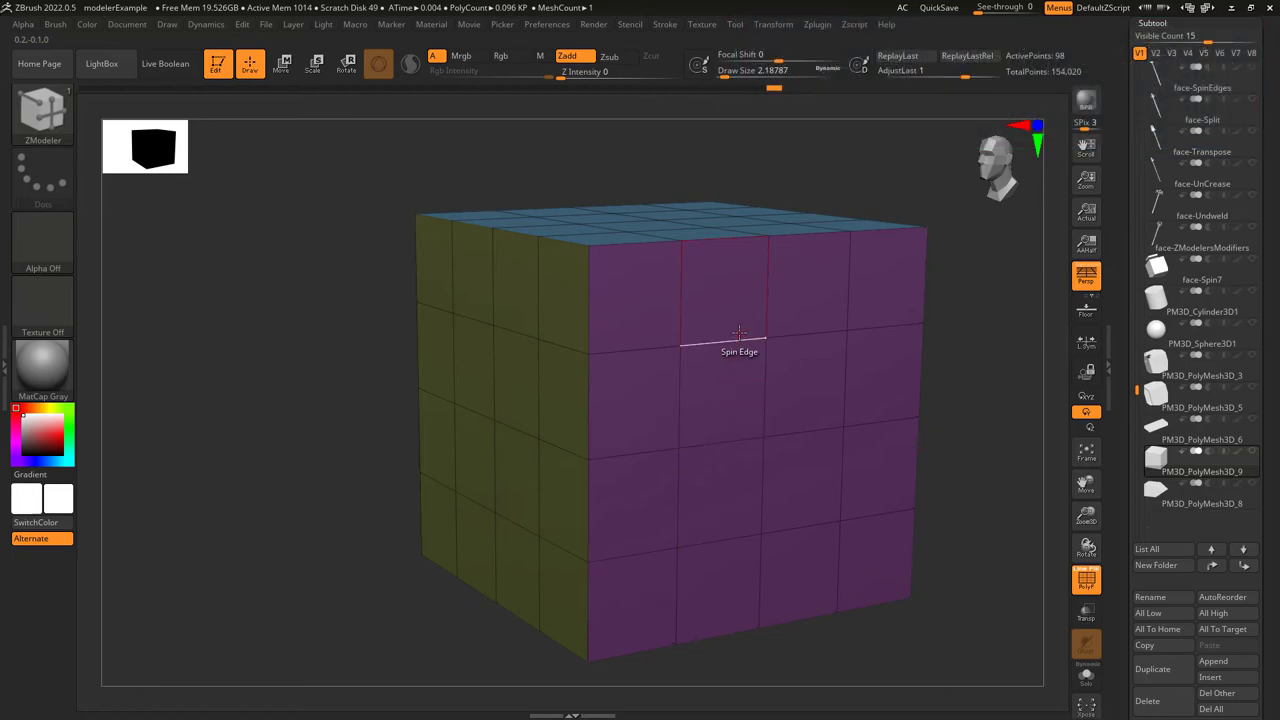
Use the Spin action on a horizontal edge of the purple face and on a vertical edge of the teal face
left_click(726, 345)
left_click(727, 345)
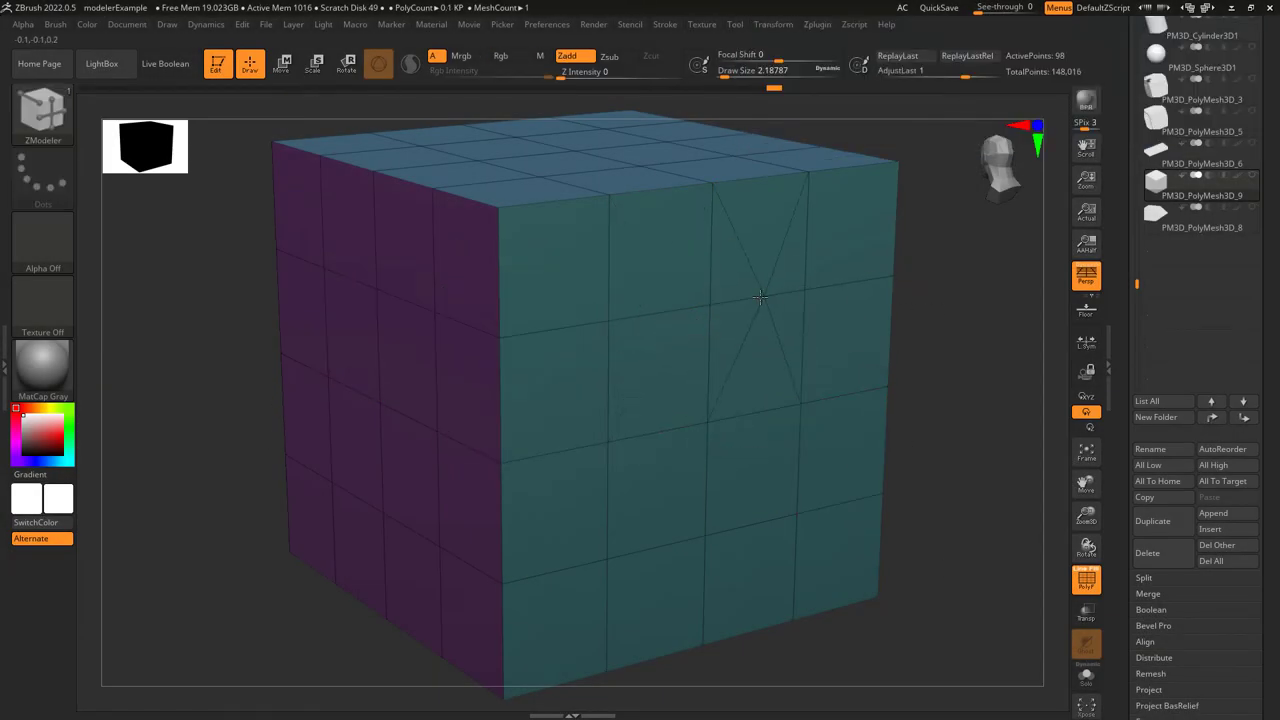
key("ctrl+z")
left_click(609, 399)
left_click_drag(739, 322, 827, 286, "alt")
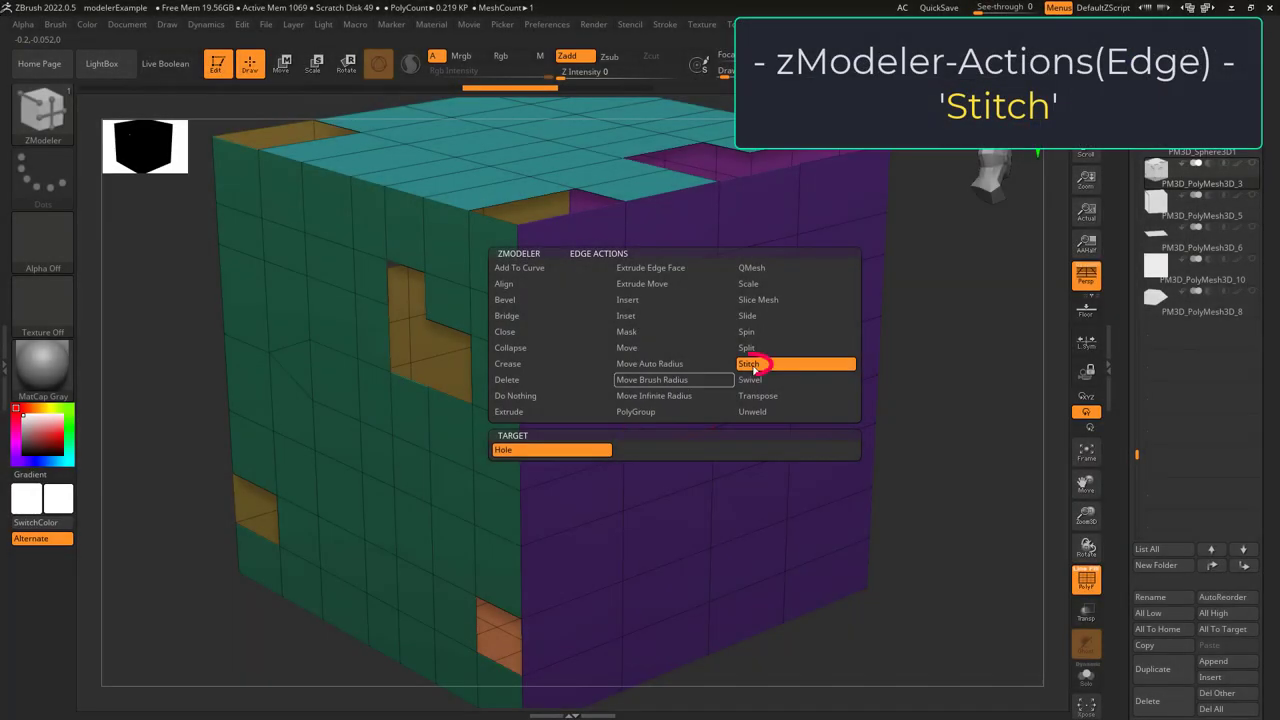
Use the Stitch action with the Hole target to merge open edges around the holes in the green and orange faces
left_click(773, 366)
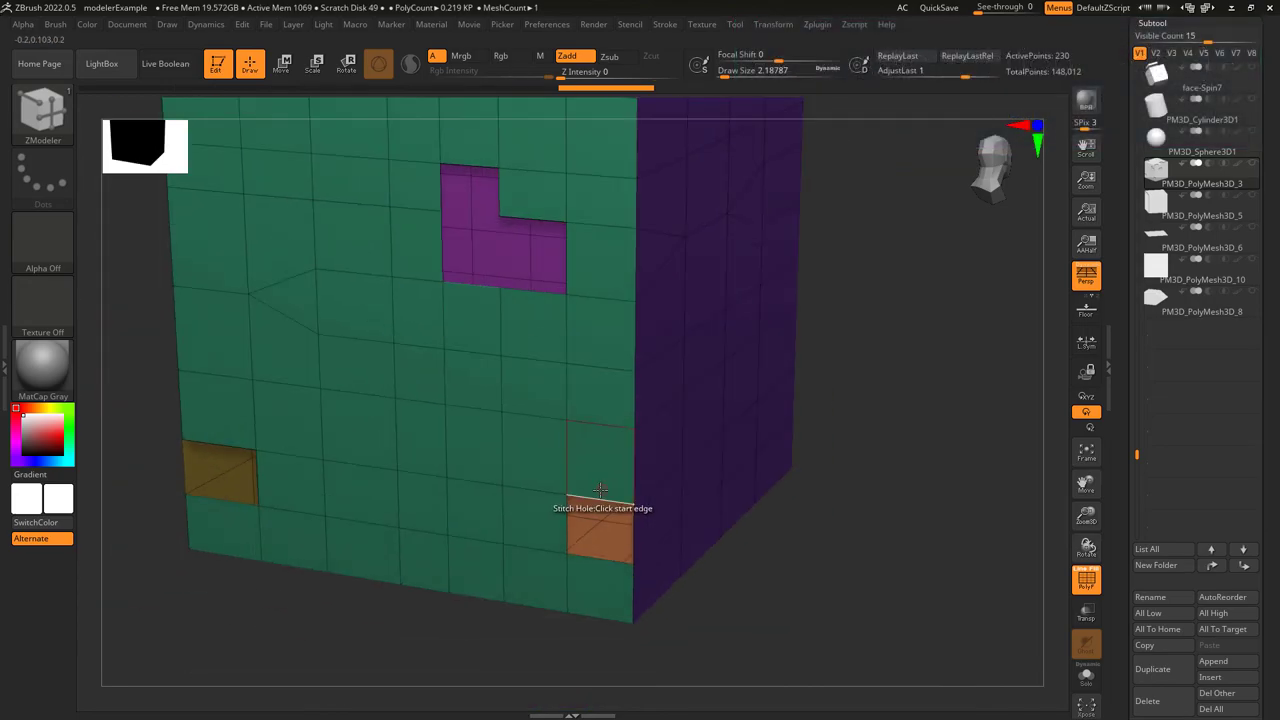
left_click(600, 491)
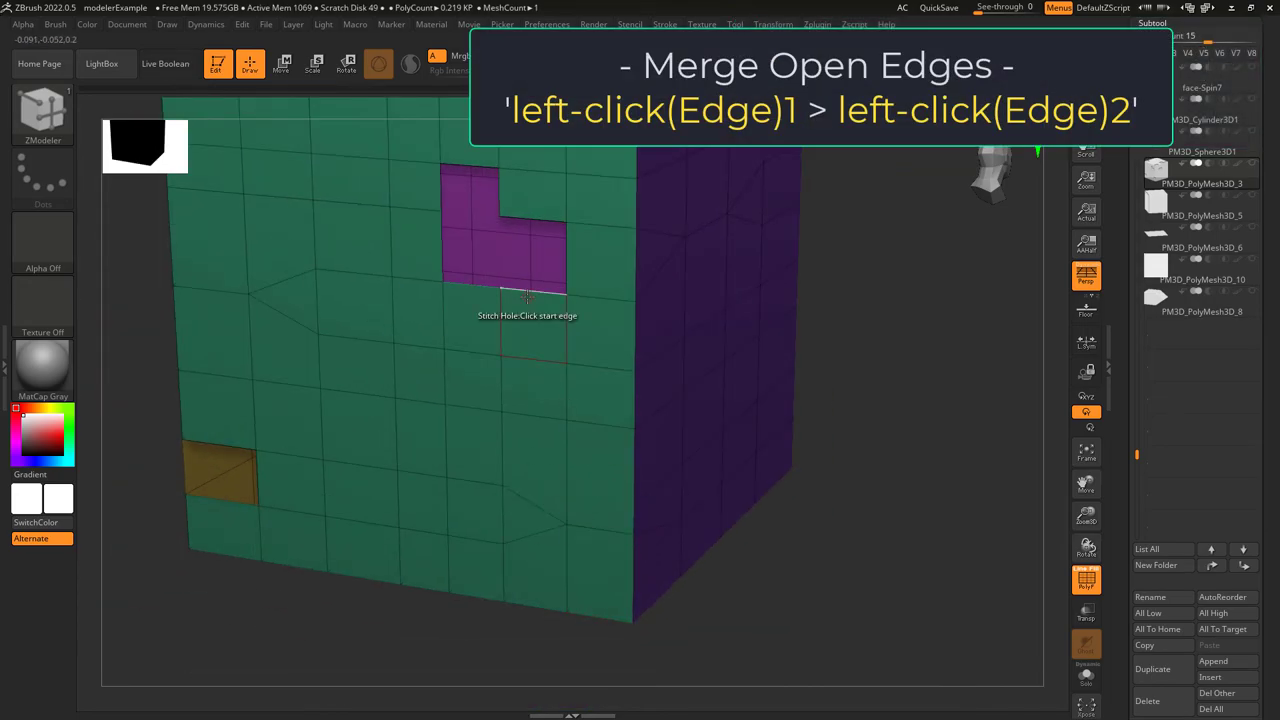
left_click(527, 296)
left_click(523, 216)
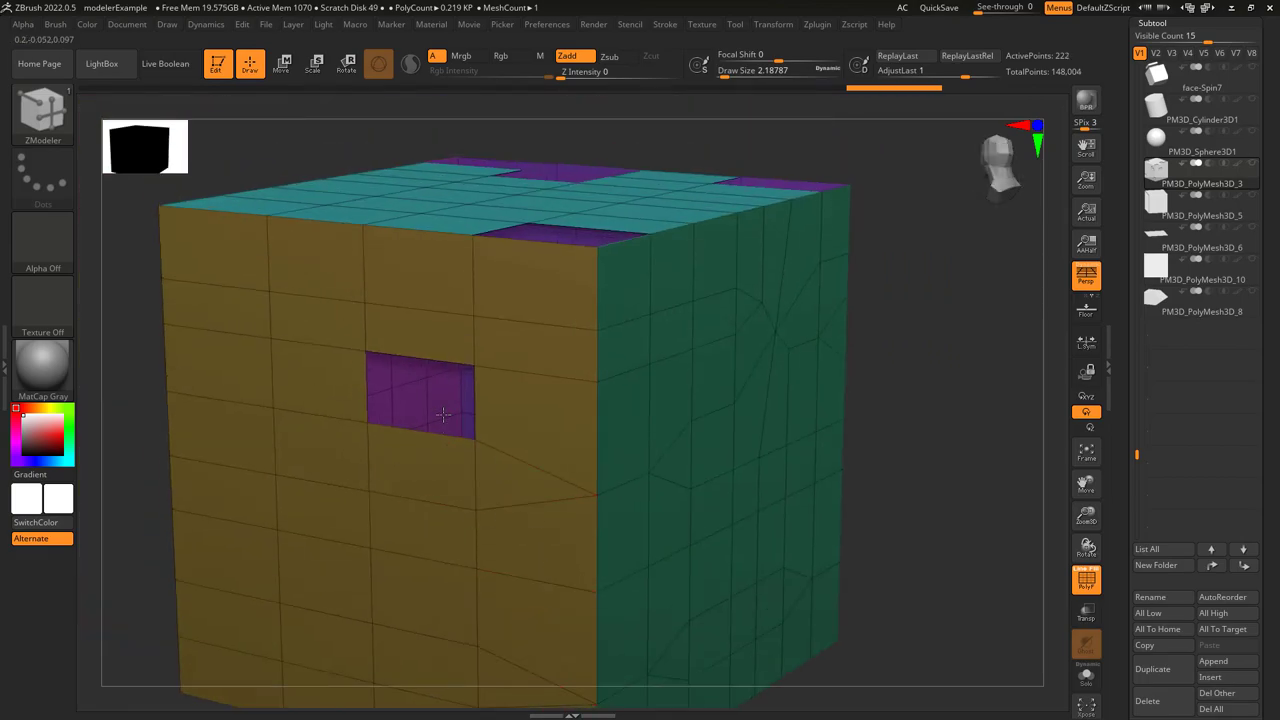
left_click(443, 413)
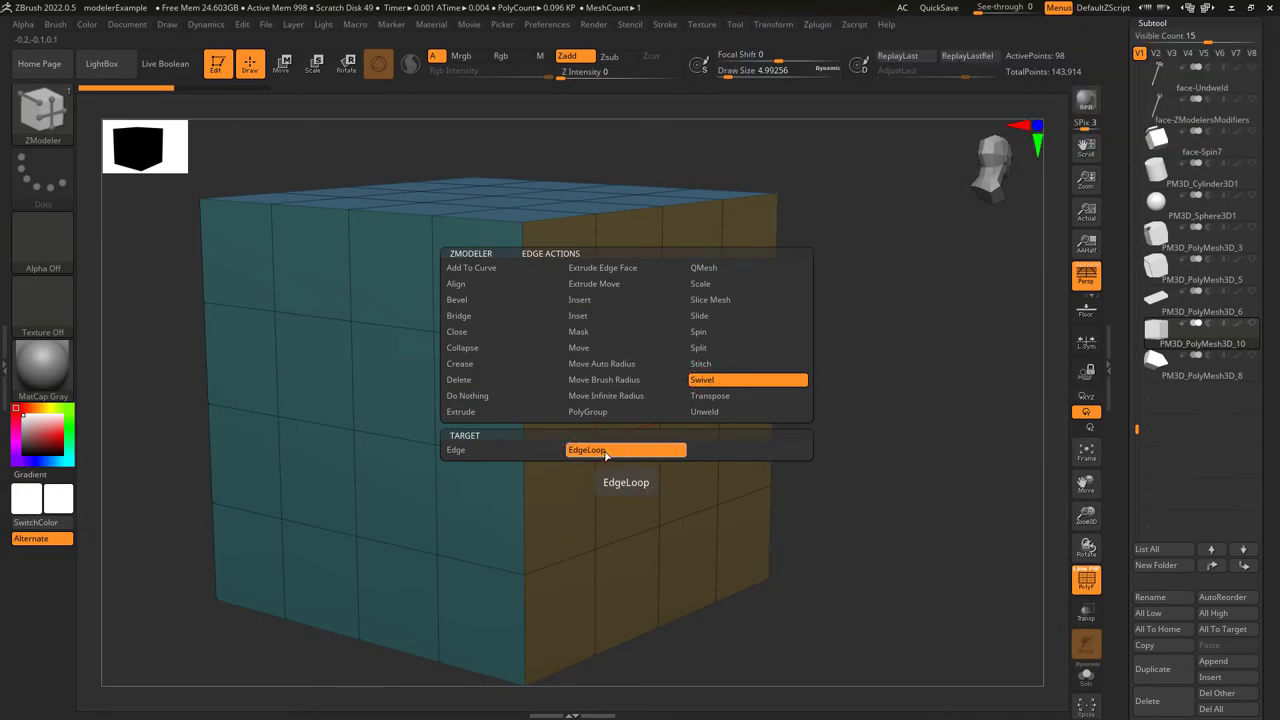
Swivel several horizontal edge loops on the teal and gold faces with the EdgeLoop target, then undo the swivels
left_click_drag(402, 335, 392, 355)
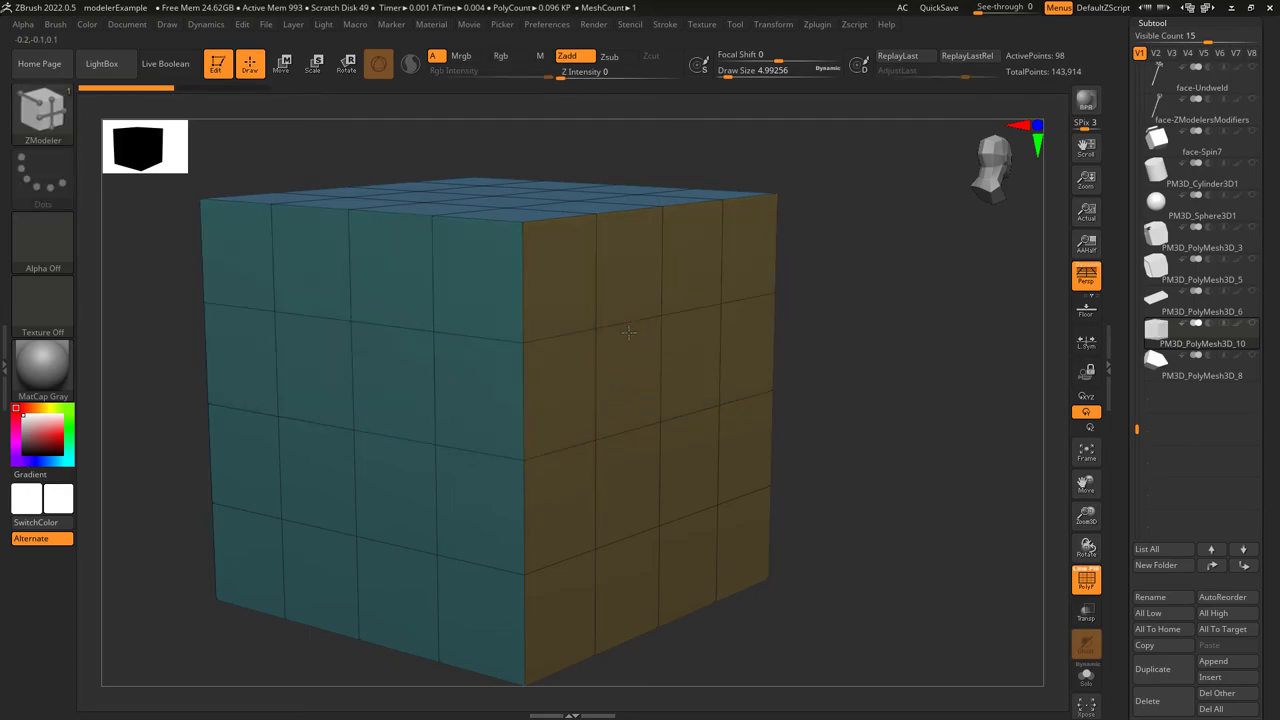
mouse_move(629, 332)
left_mouse_down()
mouse_move(701, 424)
mouse_move(590, 310)
mouse_move(814, 412)
mouse_move(645, 328)
left_mouse_up()
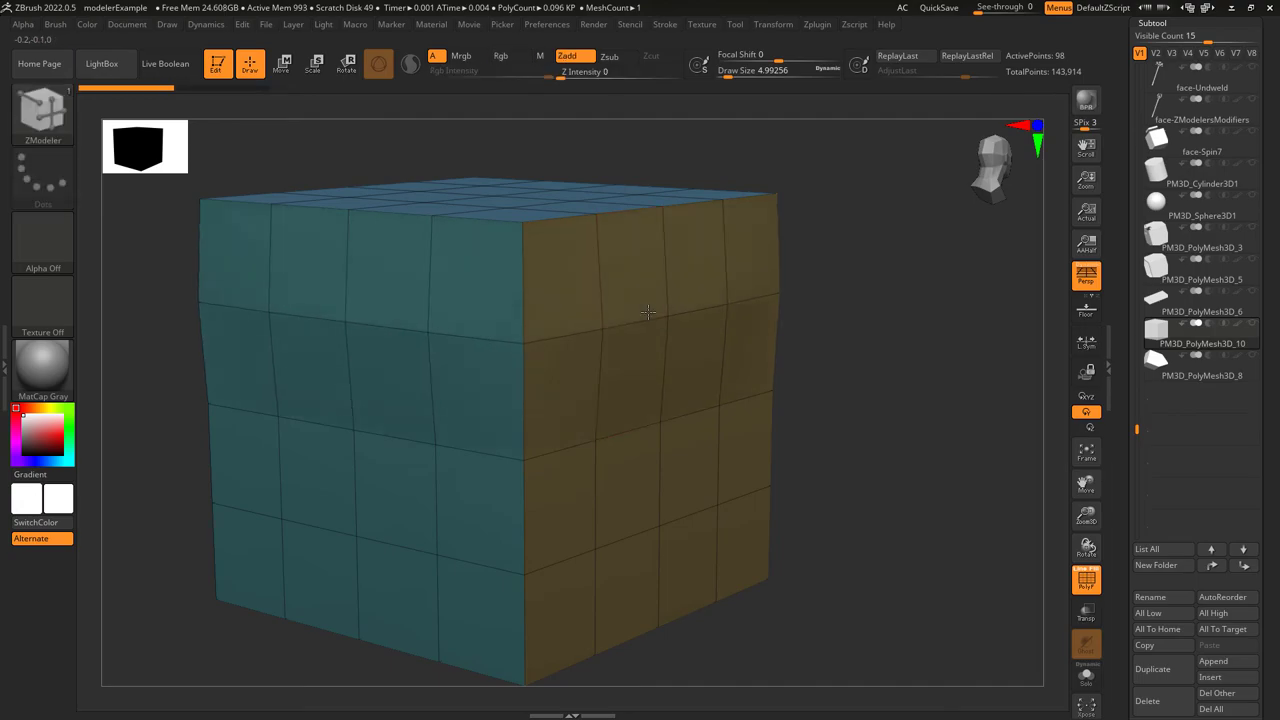
left_click_drag(648, 312, 849, 323)
key("ctrl+z")
left_click_drag(658, 208, 650, 330)
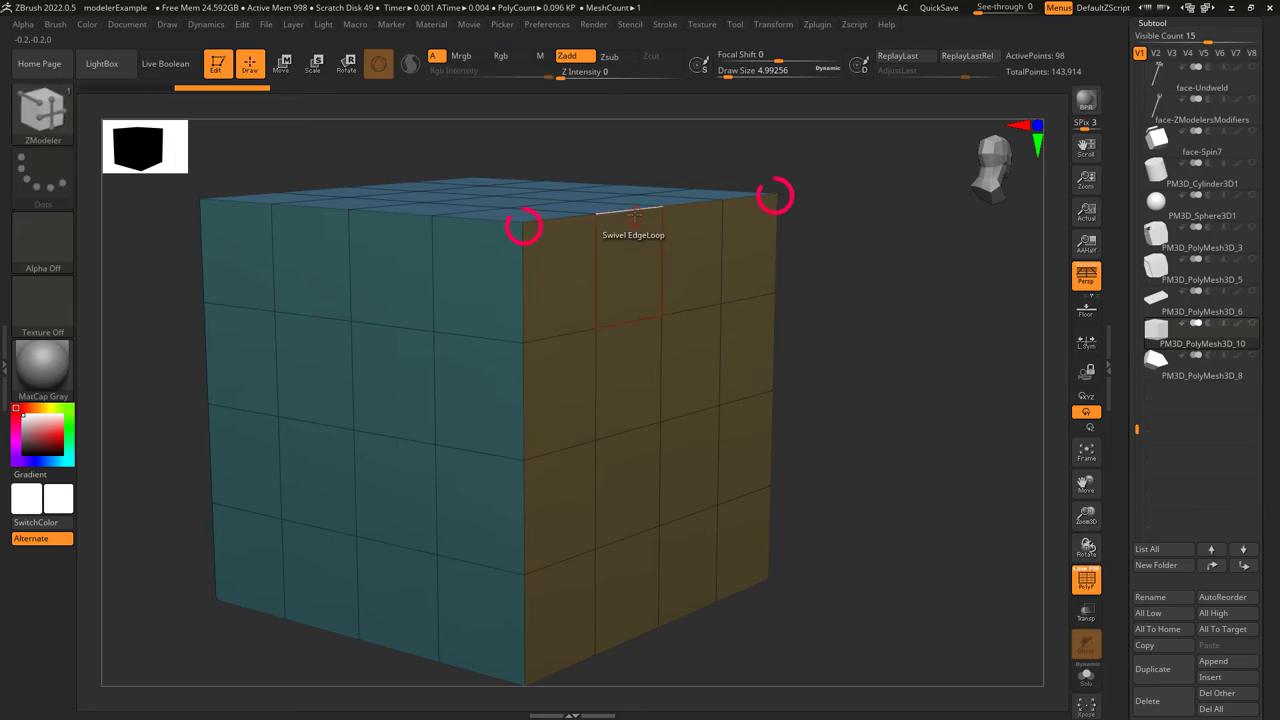
left_click_drag(625, 225, 440, 285)
key("ctrl+z")
key("ctrl+z")
Switch Swivel to the Edge target and swivel single edges on the gold and teal faces, undoing each one
key("space")
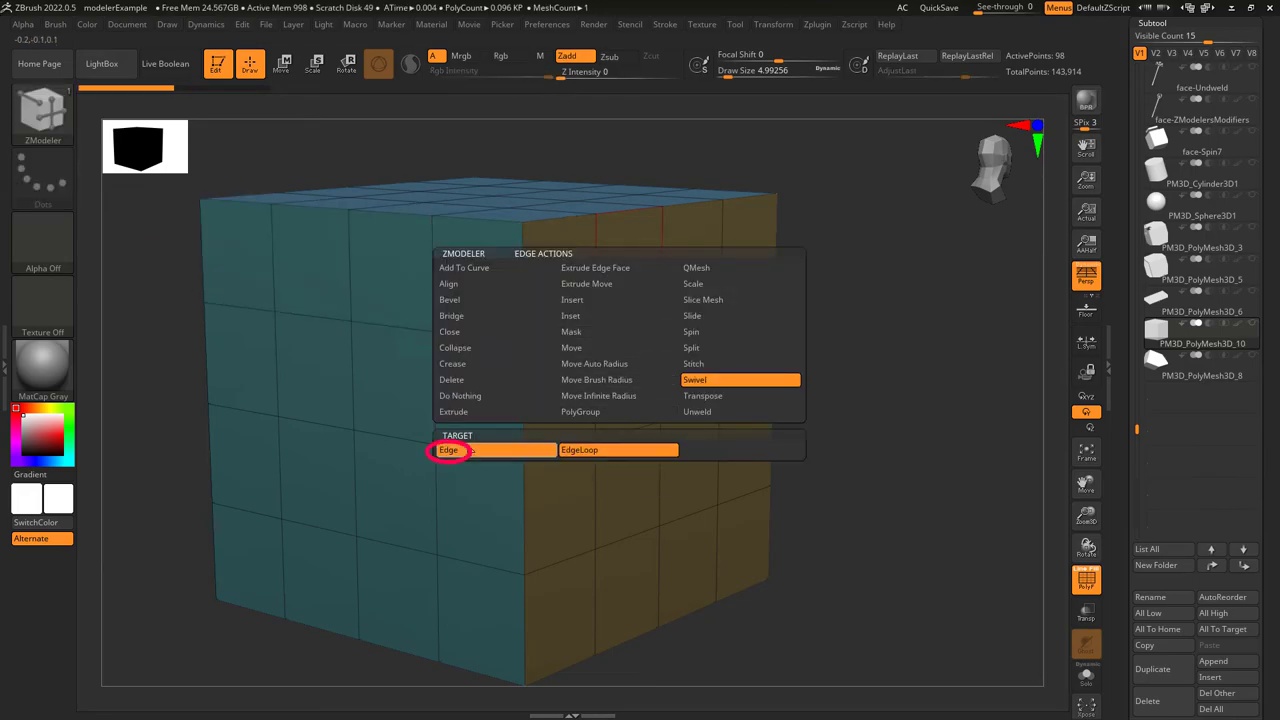
left_click_drag(628, 433, 680, 425)
key("ctrl+z")
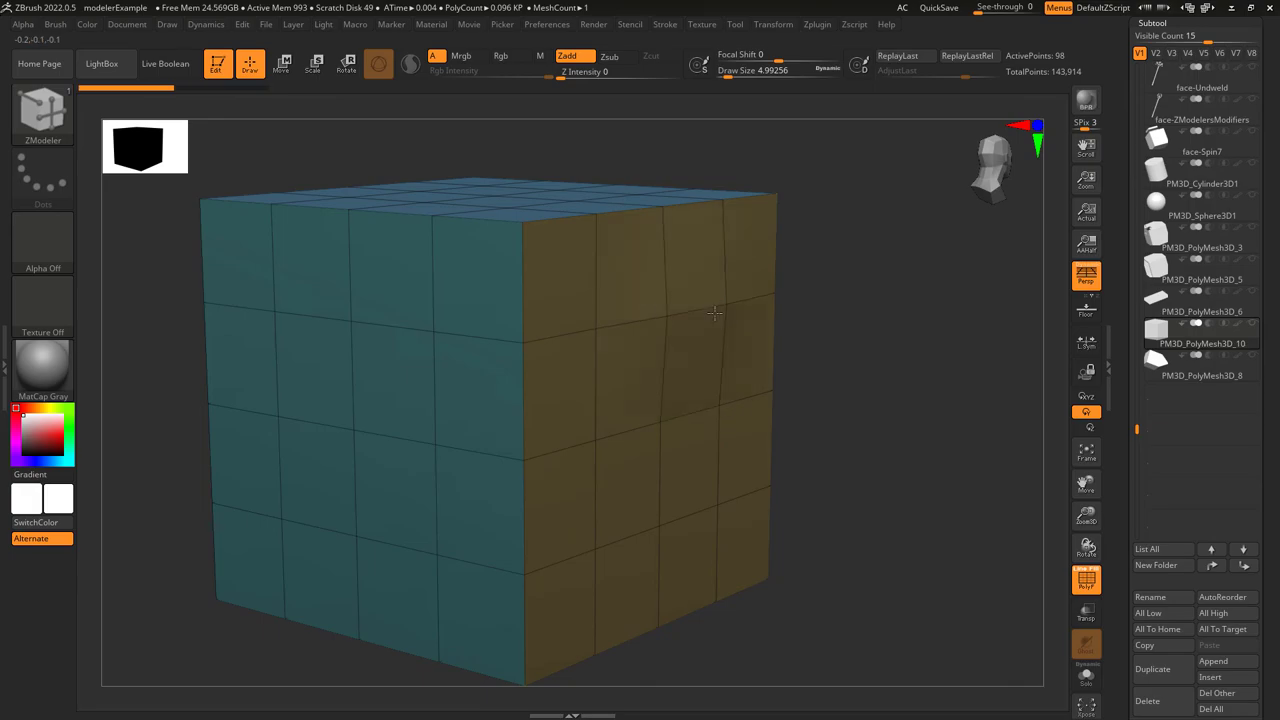
mouse_move(715, 313)
left_mouse_down()
mouse_move(746, 329)
mouse_move(710, 328)
left_mouse_up()
key("ctrl+z")
left_click_drag(391, 328, 264, 390)
key("ctrl+z")
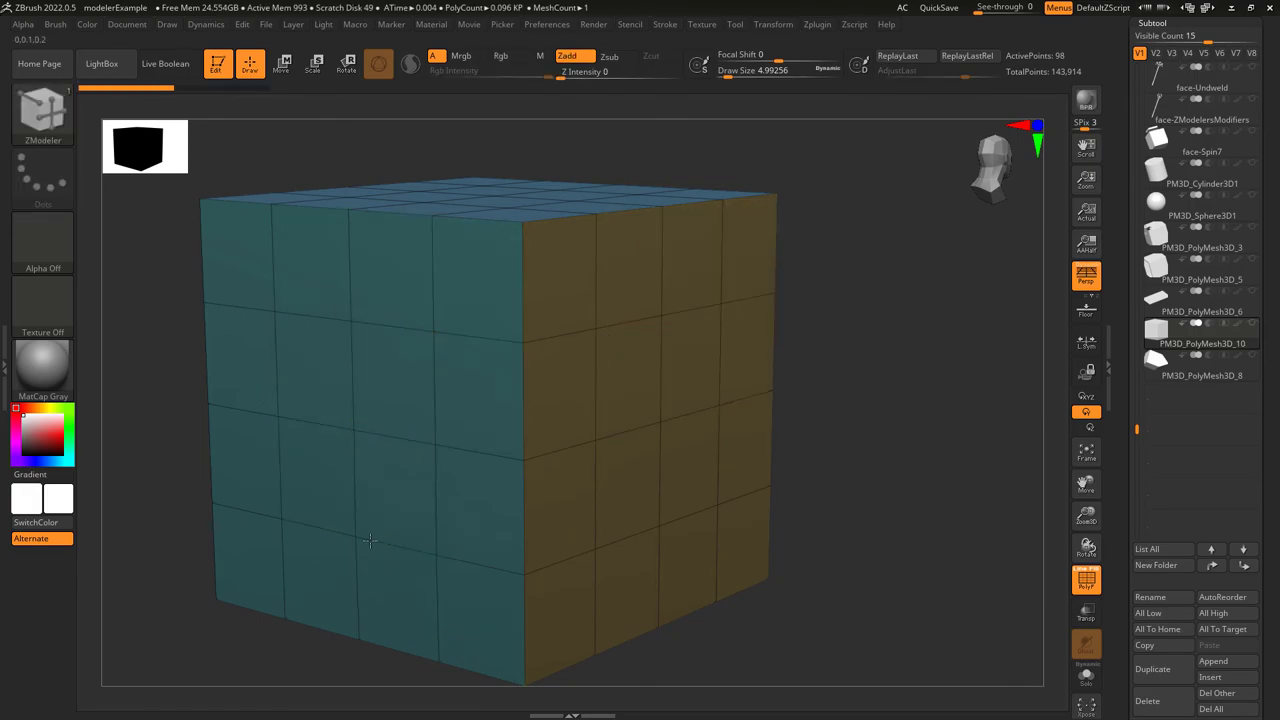
mouse_move(370, 540)
left_mouse_down()
mouse_move(414, 560)
mouse_move(395, 540)
left_mouse_up()
key("ctrl+z")
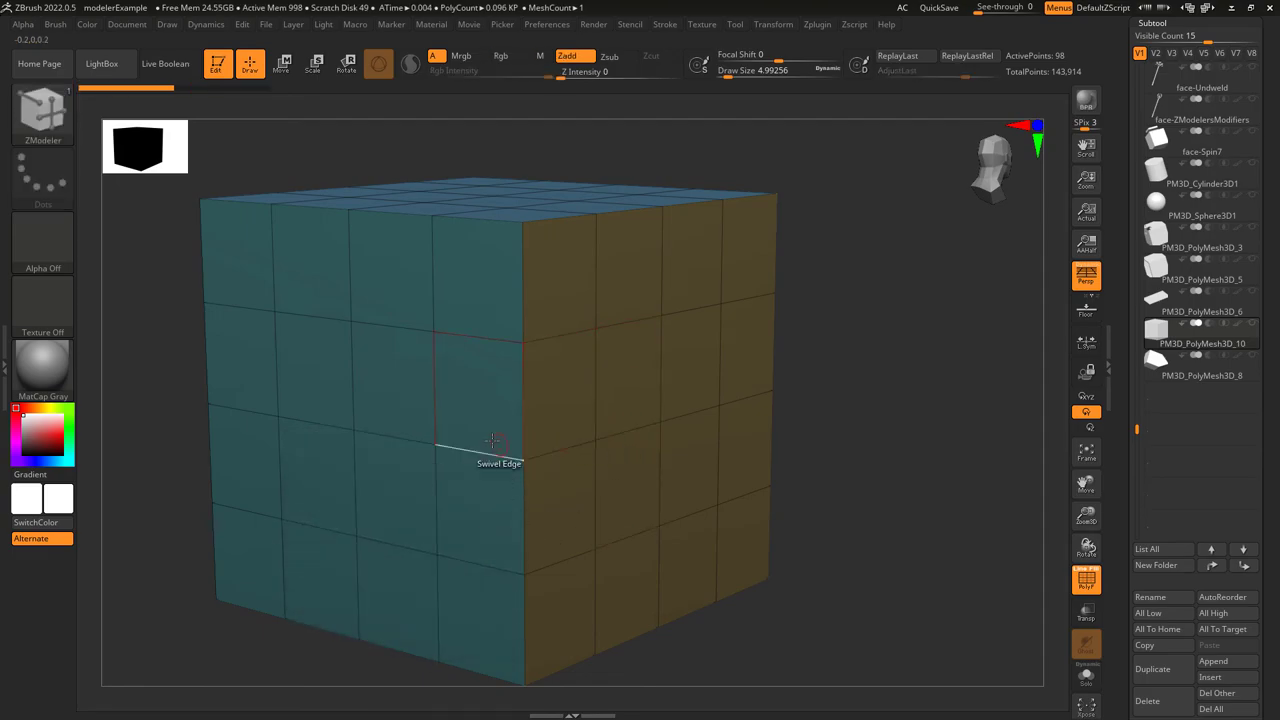
Delete scattered polygons from the teal face and swivel an open edge beside the holes, stepping back through the history
left_click(482, 402)
left_click(322, 385)
left_click(384, 478)
left_click(474, 500)
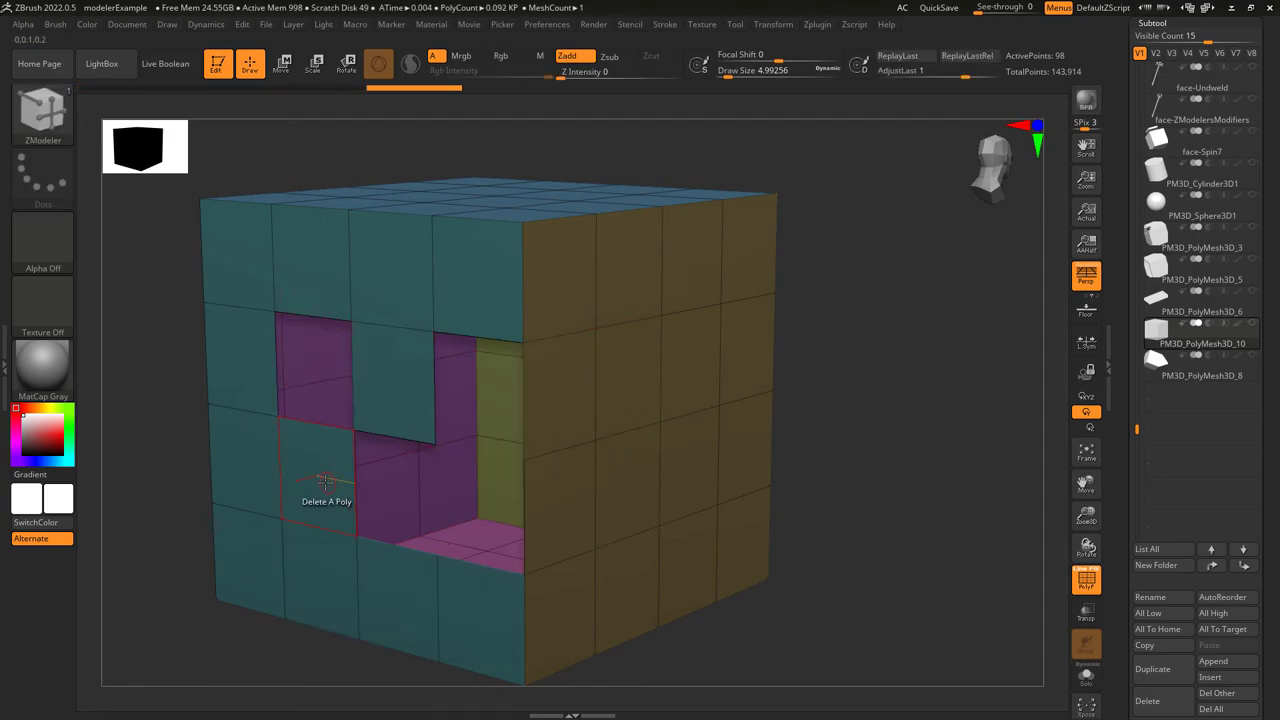
left_click_drag(386, 434, 502, 546)
key("ctrl+z")
key("ctrl+z")
key("ctrl+shift+z")
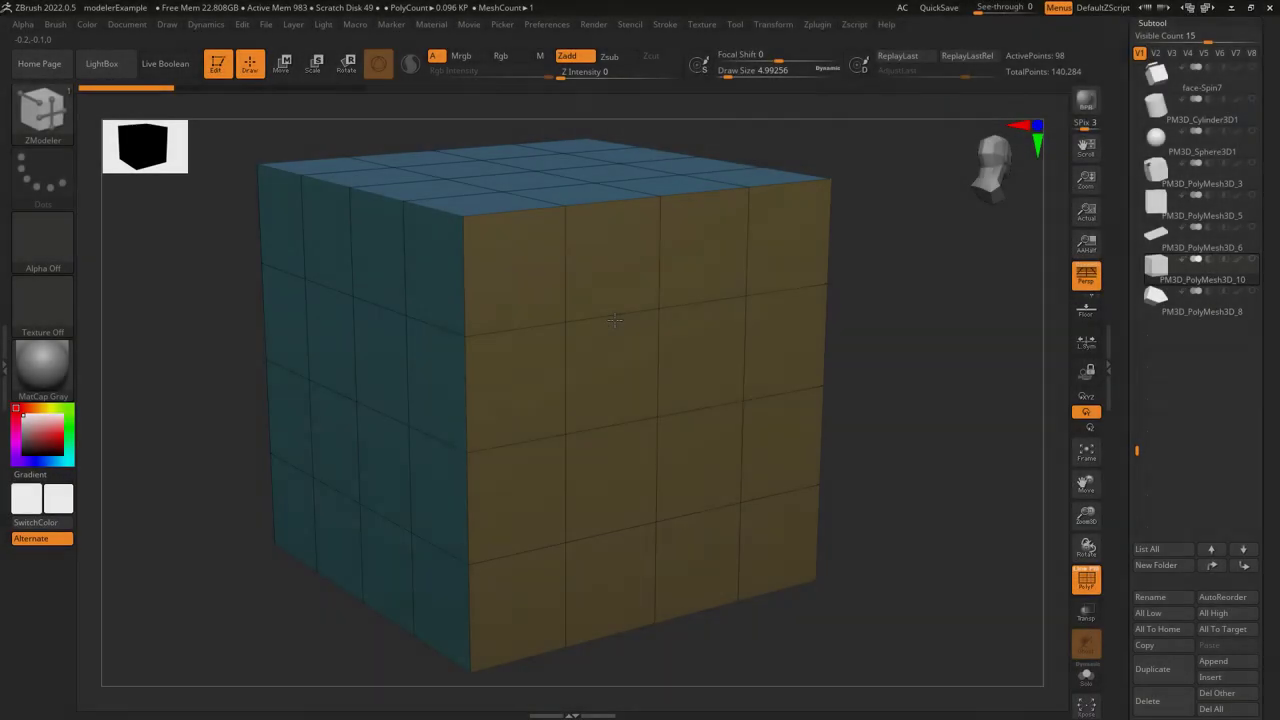
Use the Transpose action with the Edge target to mask around a gold-face edge and move it outward, then undo
key("space")
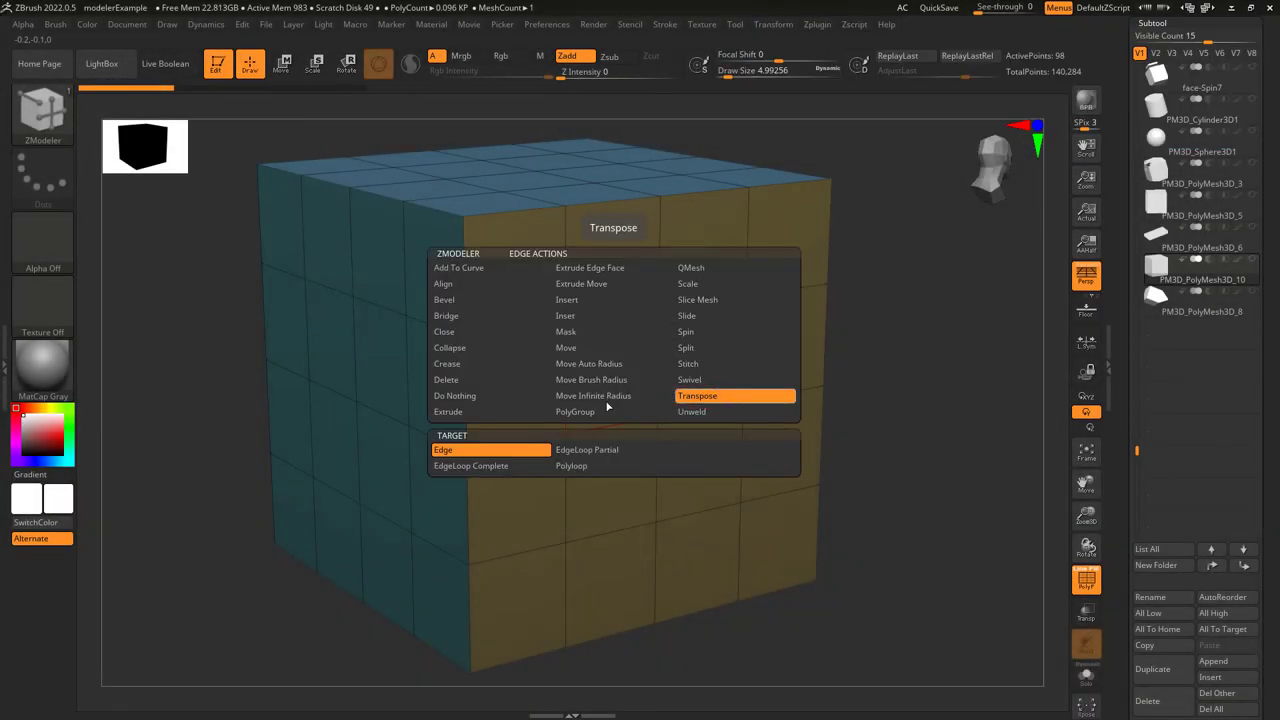
left_click(692, 413)
left_click_drag(742, 422, 767, 432)
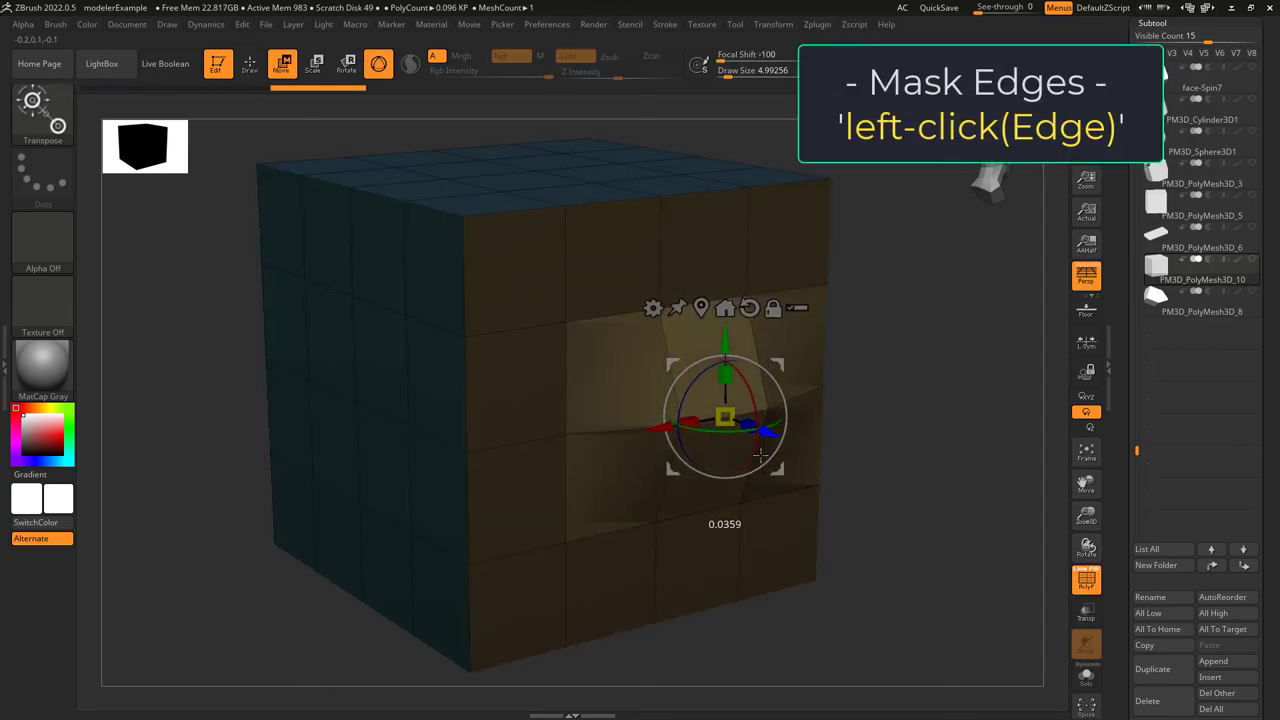
key("ctrl+z")
mouse_move(756, 354)
left_mouse_down()
mouse_move(788, 318)
mouse_move(727, 346)
mouse_move(772, 342)
left_mouse_up()
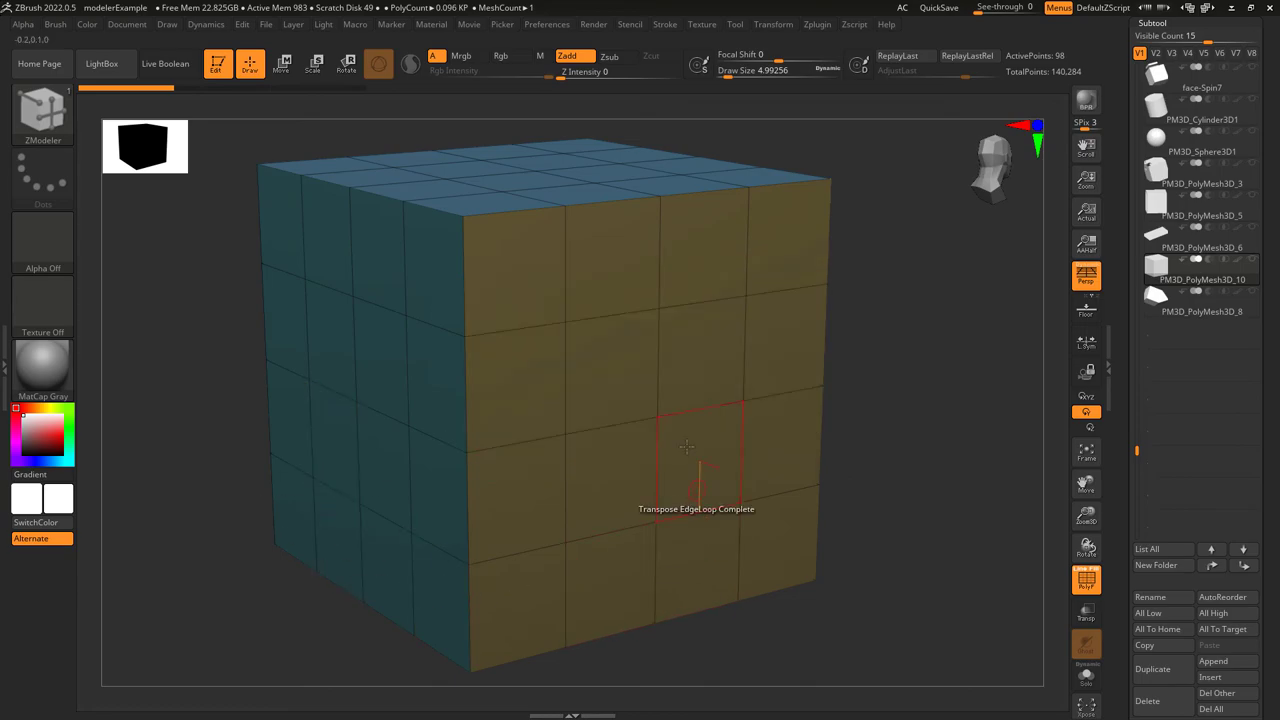
Transpose an edge loop on the gold face with the EdgeLoop Complete target, move it with the gizmo, and undo
left_click(659, 371)
left_click_drag(702, 377, 597, 344)
key("ctrl+z")
left_click_drag(658, 282, 659, 311)
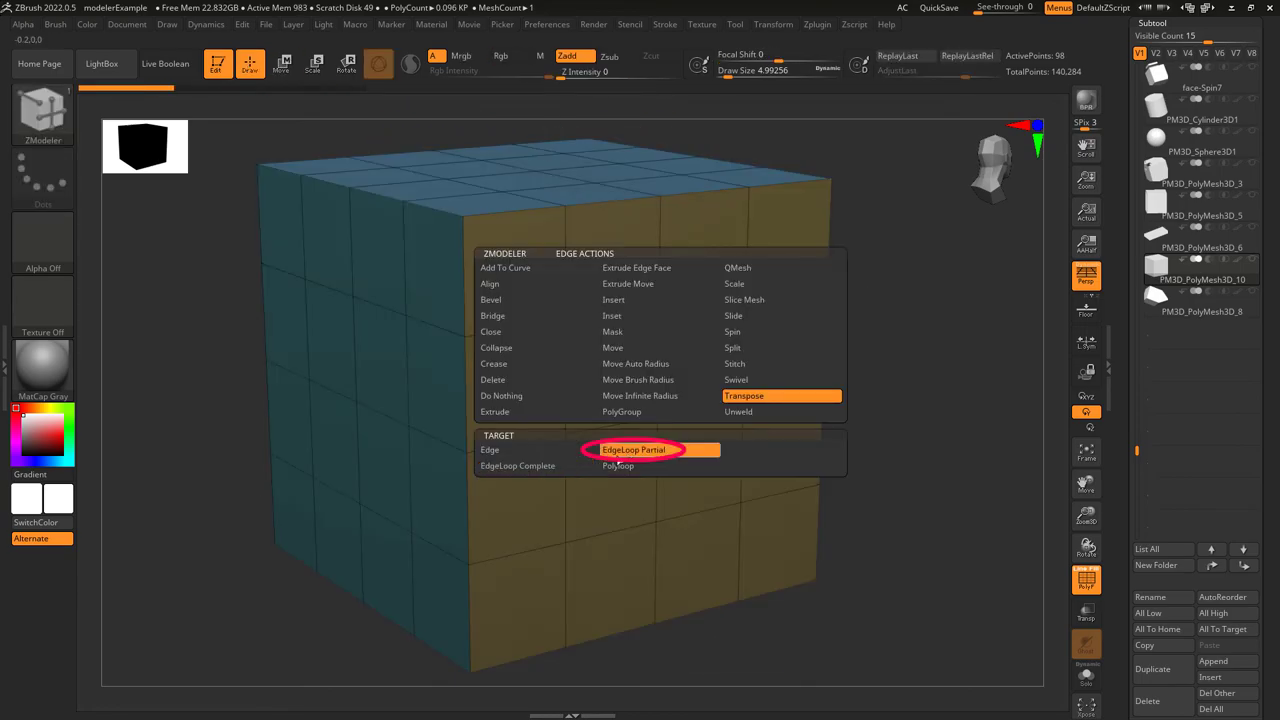
Set Transpose to EdgeLoop Partial, pull out the upper horizontal loop, undo it, and try the gold face's upper border edge
left_click(614, 315)
left_click_drag(655, 332, 735, 356)
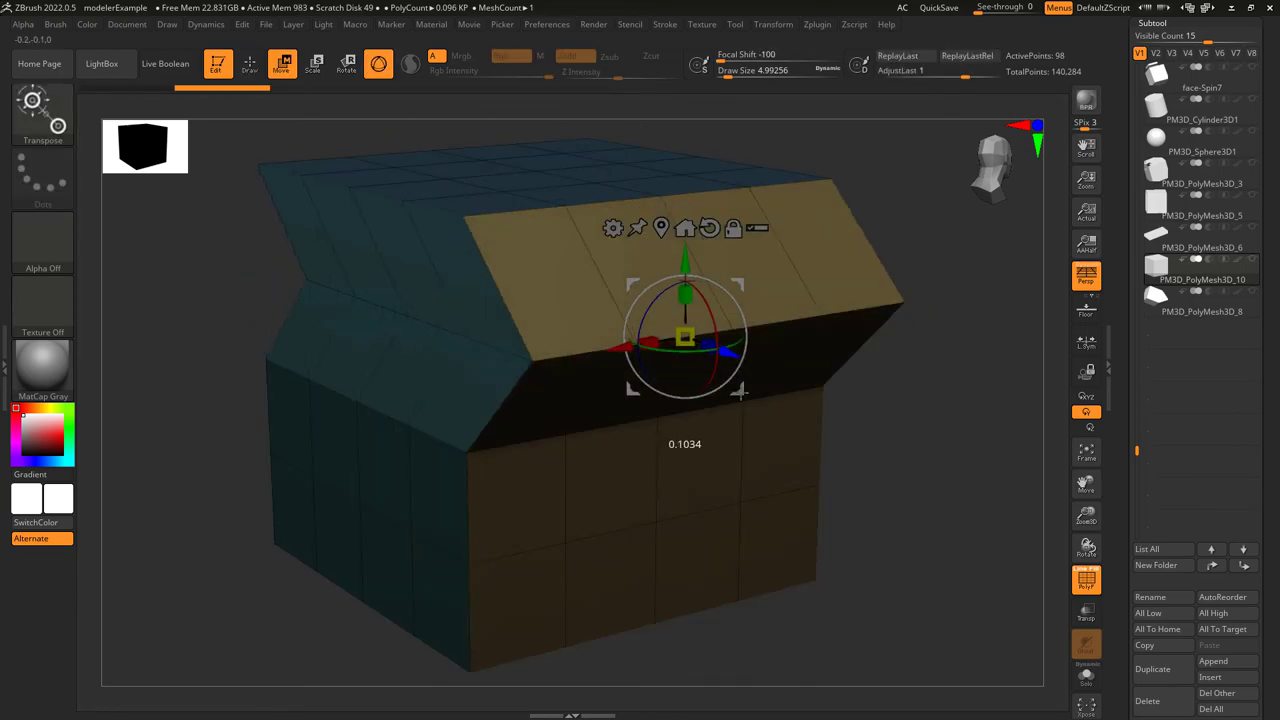
key("ctrl+z")
key("q")
left_click(615, 207)
left_click_drag(664, 141, 611, 222)
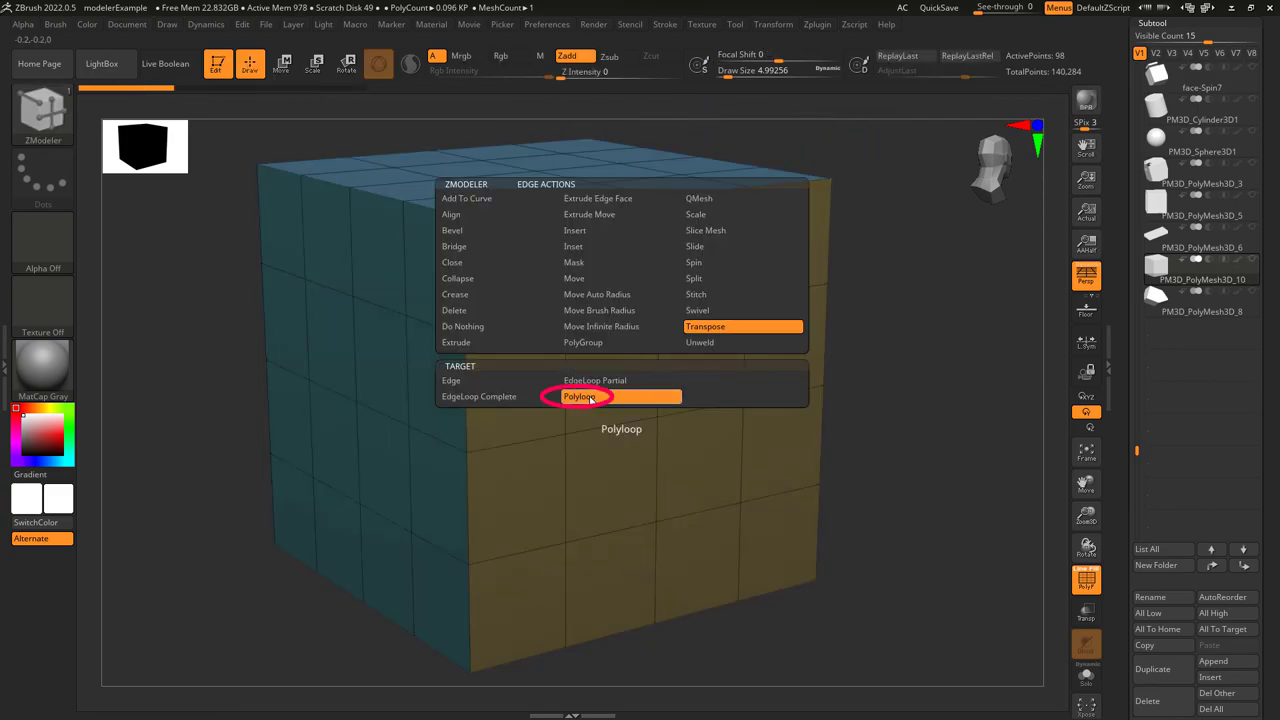
Transpose different polyloops around the cube with the Polyloop target and move them with the gizmo
left_click(566, 383)
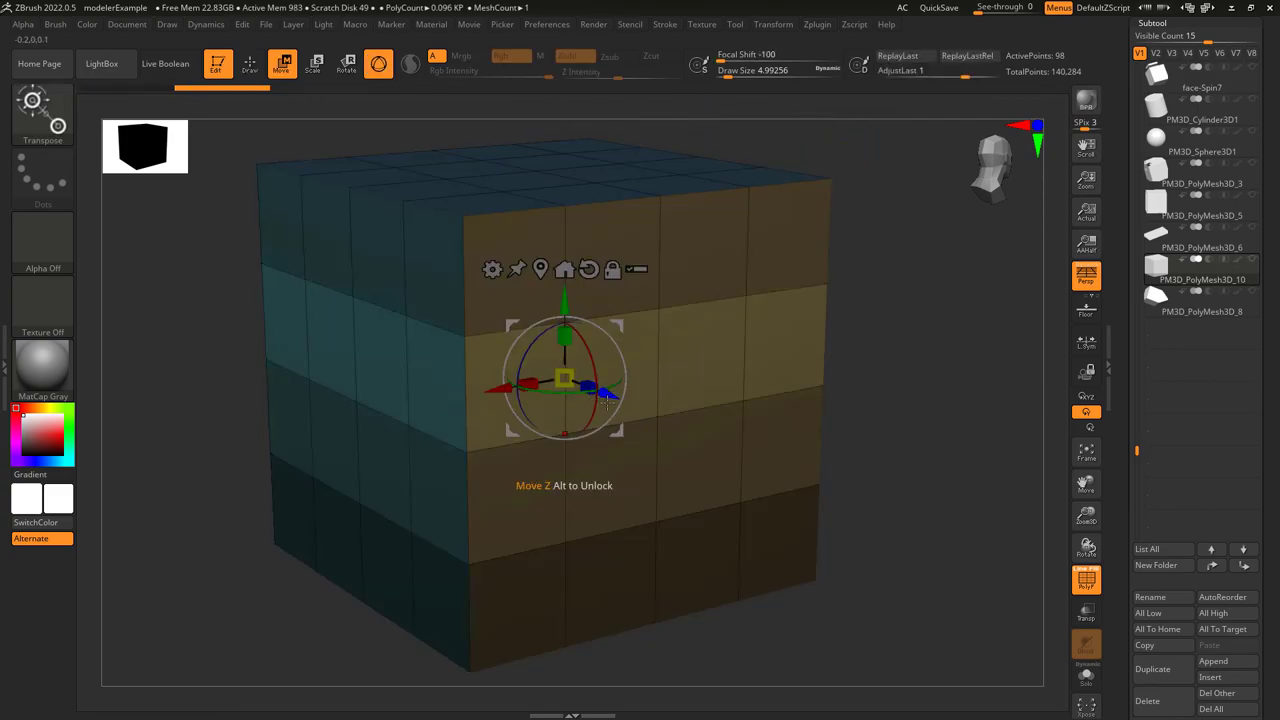
left_click_drag(598, 391, 684, 423)
left_click(376, 196)
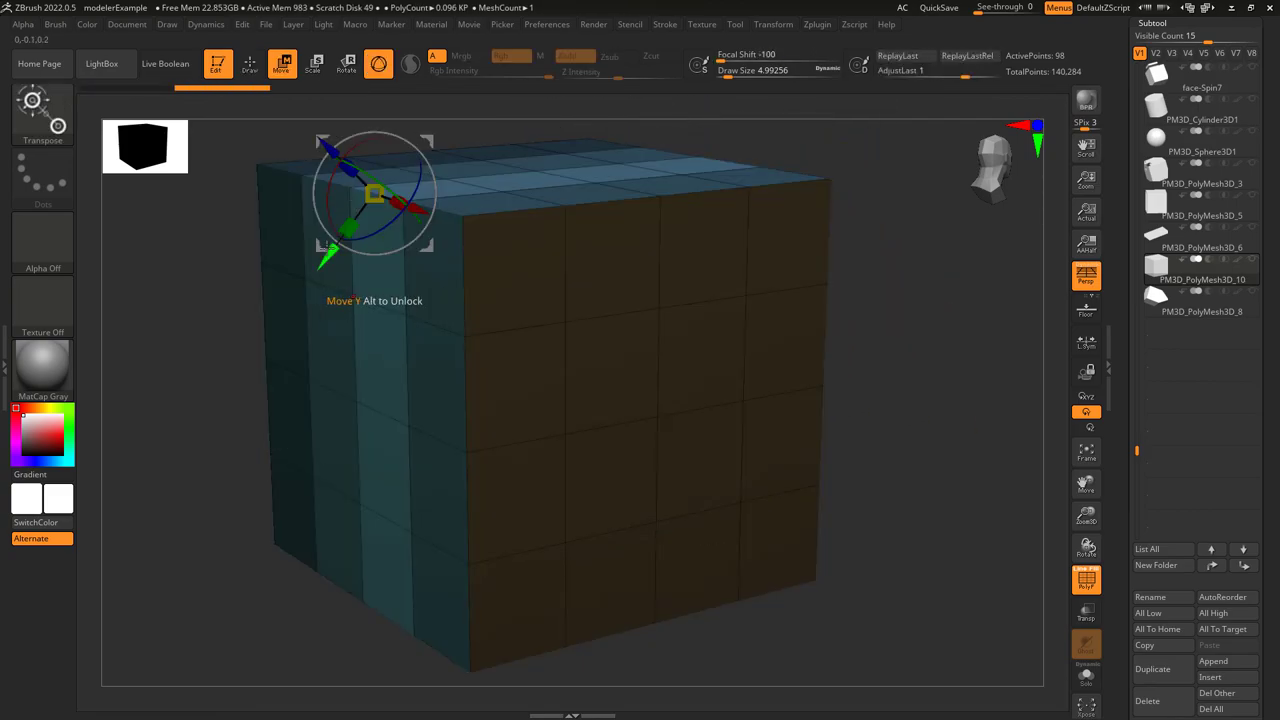
mouse_move(325, 244)
left_mouse_down()
mouse_move(270, 325)
mouse_move(340, 225)
mouse_move(312, 263)
left_mouse_up()
key("ctrl+z")
left_click(565, 488)
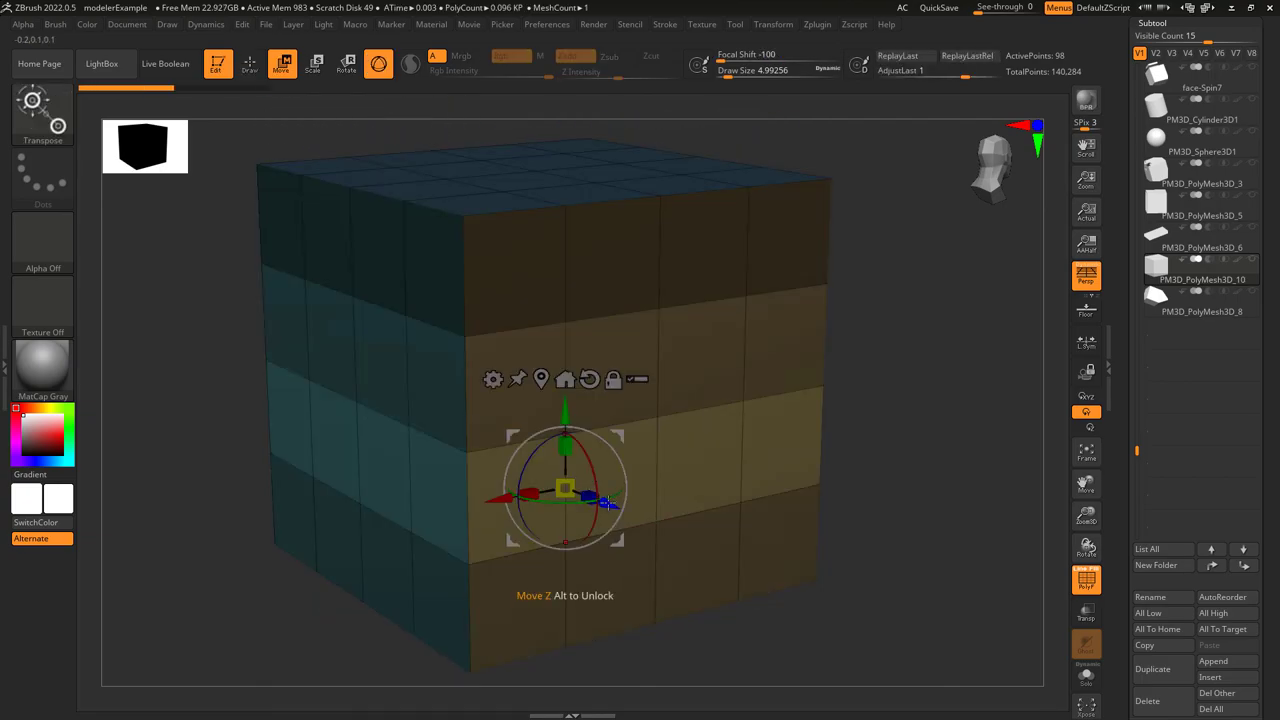
left_click_drag(607, 503, 571, 529)
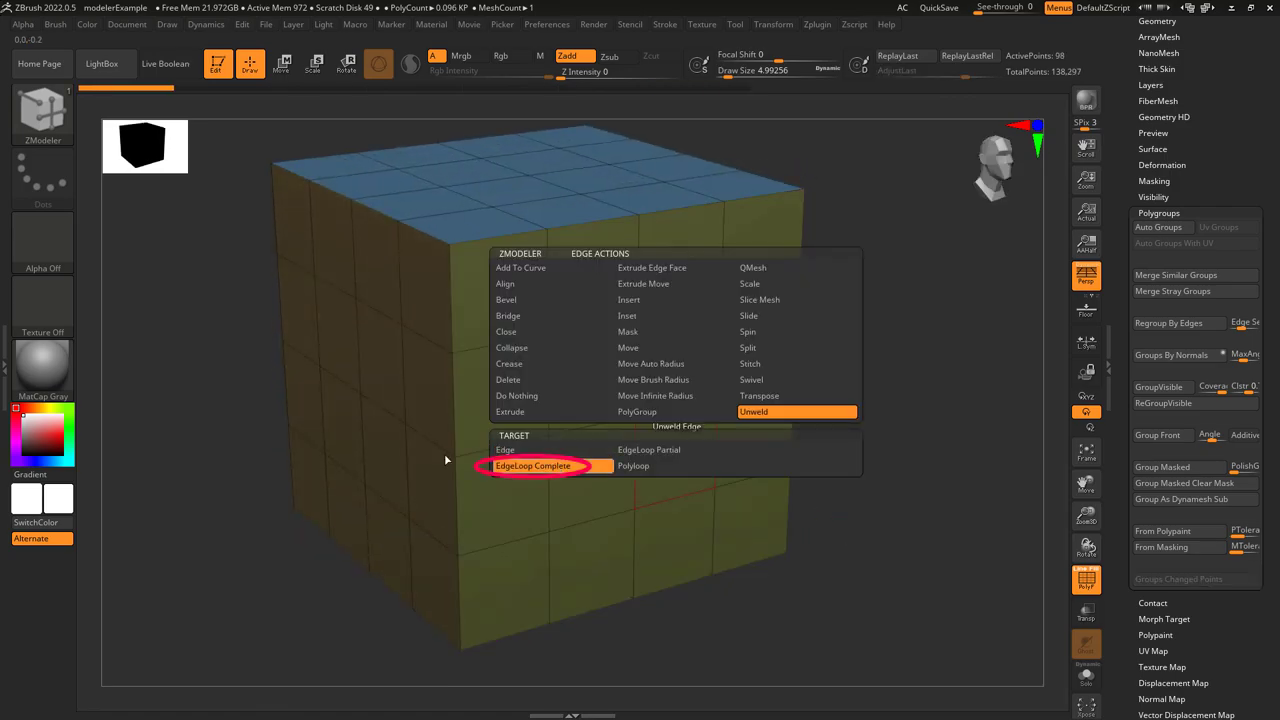
Unweld the middle horizontal loop with the EdgeLoop Complete target, assign Auto Groups and isolate the lower part
left_click(533, 466)
left_click(592, 422)
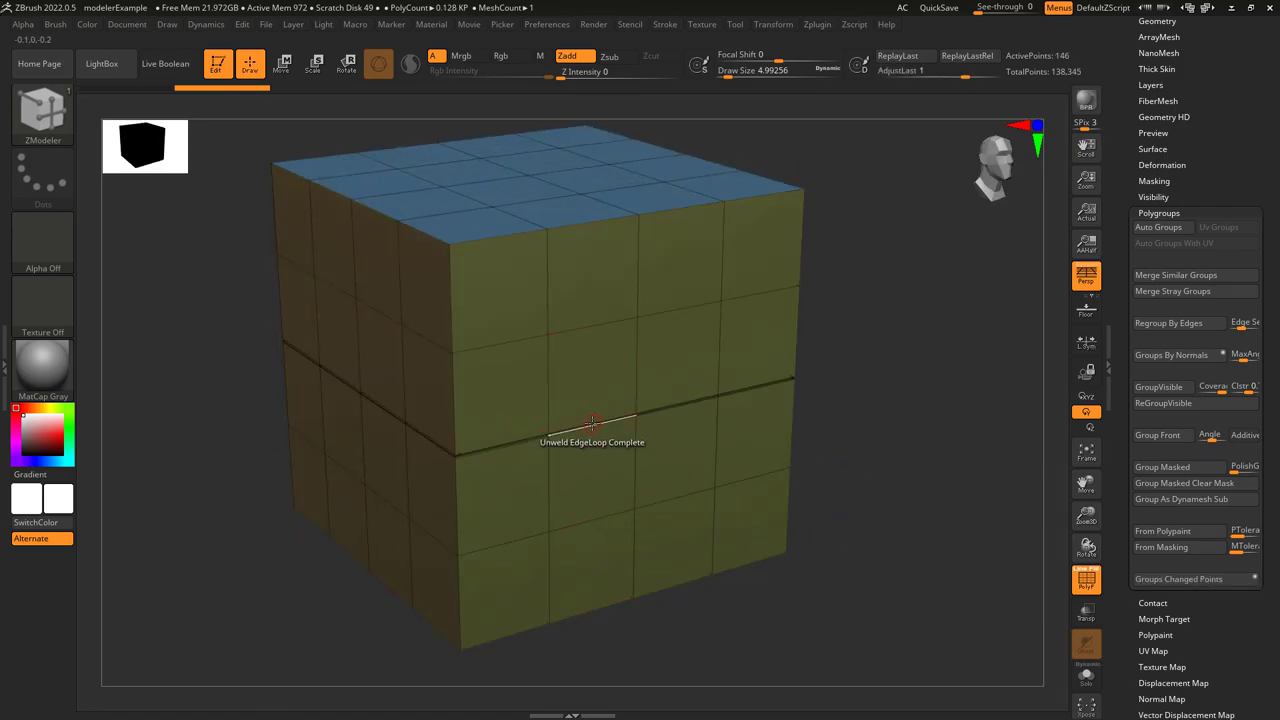
left_click(1179, 228)
left_click(745, 490, "ctrl+shift")
left_click_drag(847, 511, 845, 476)
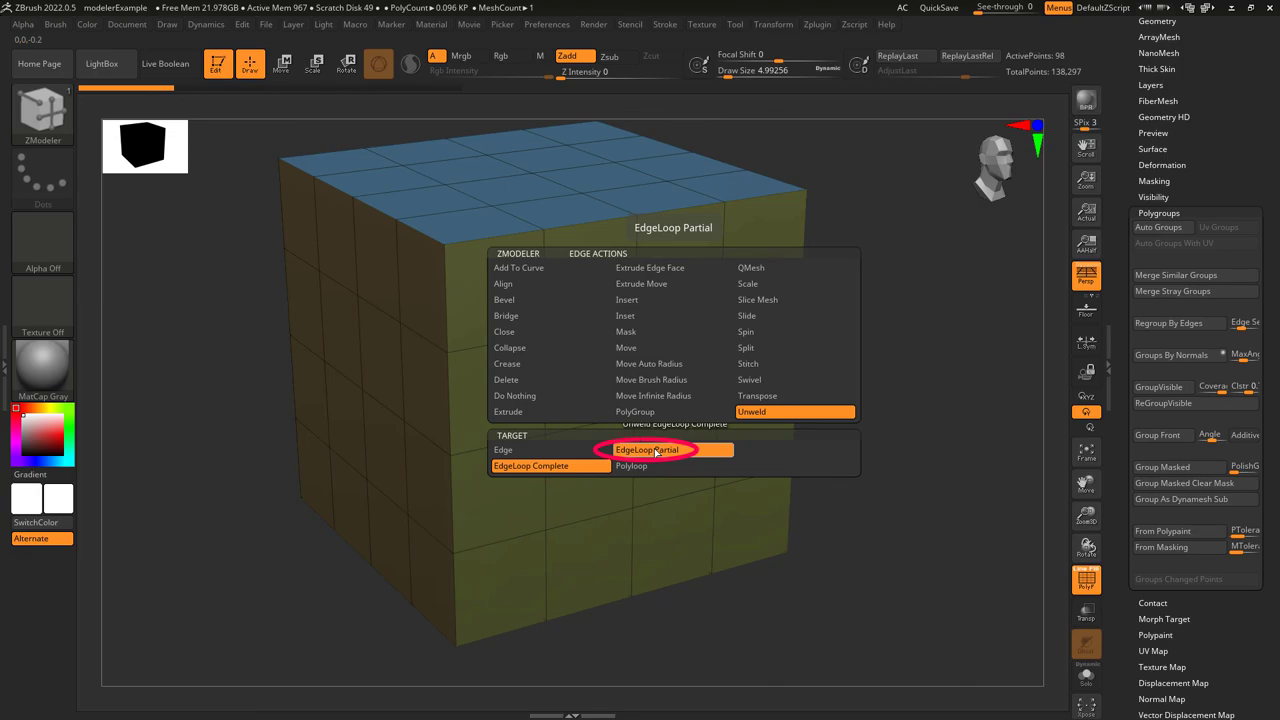
Set Unweld to EdgeLoop Partial, unweld the olive face's upper border edges and hide the separated polygroup
left_click(651, 449)
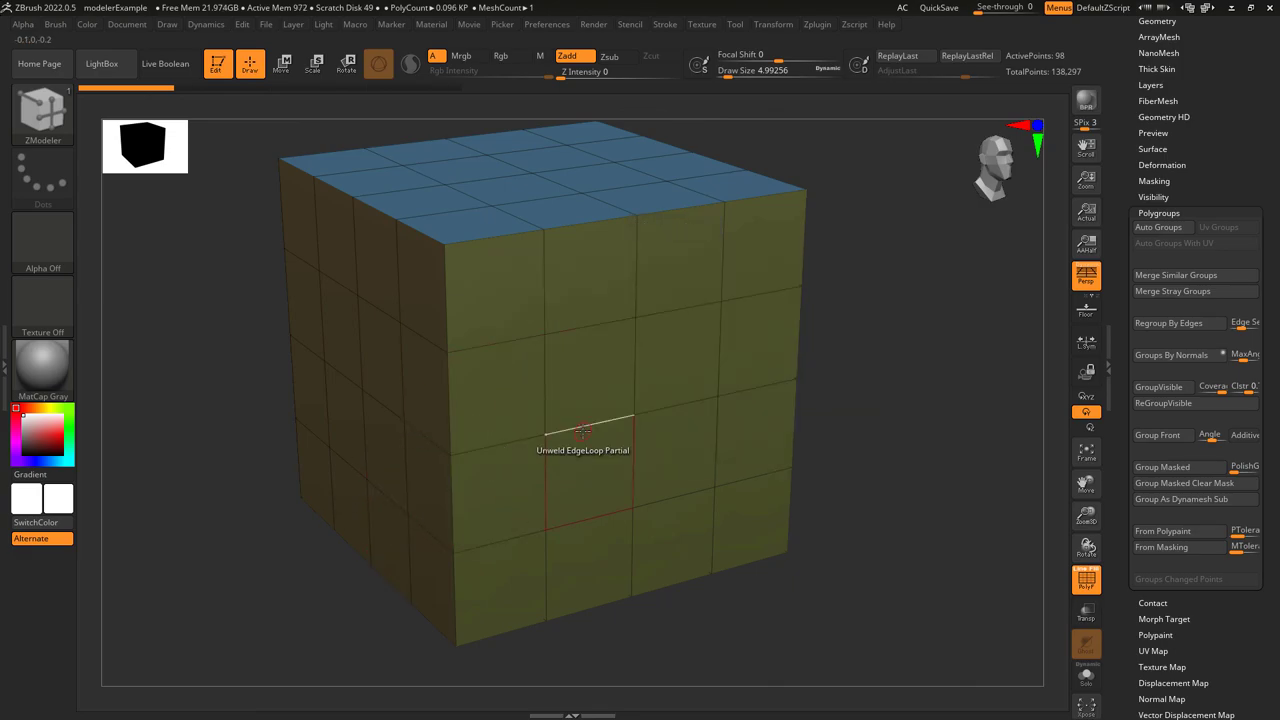
key("ctrl+z")
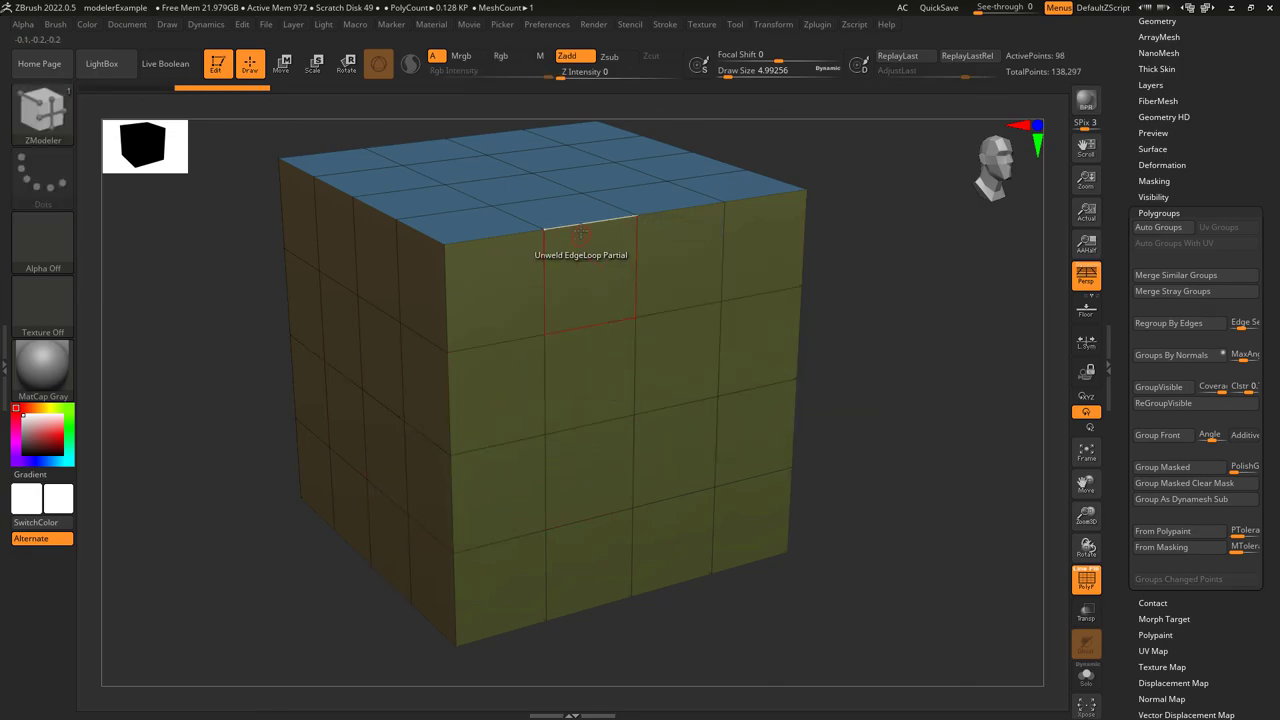
left_click(546, 232)
left_click(644, 389, "ctrl+shift")
left_click(645, 389, "ctrl+shift")
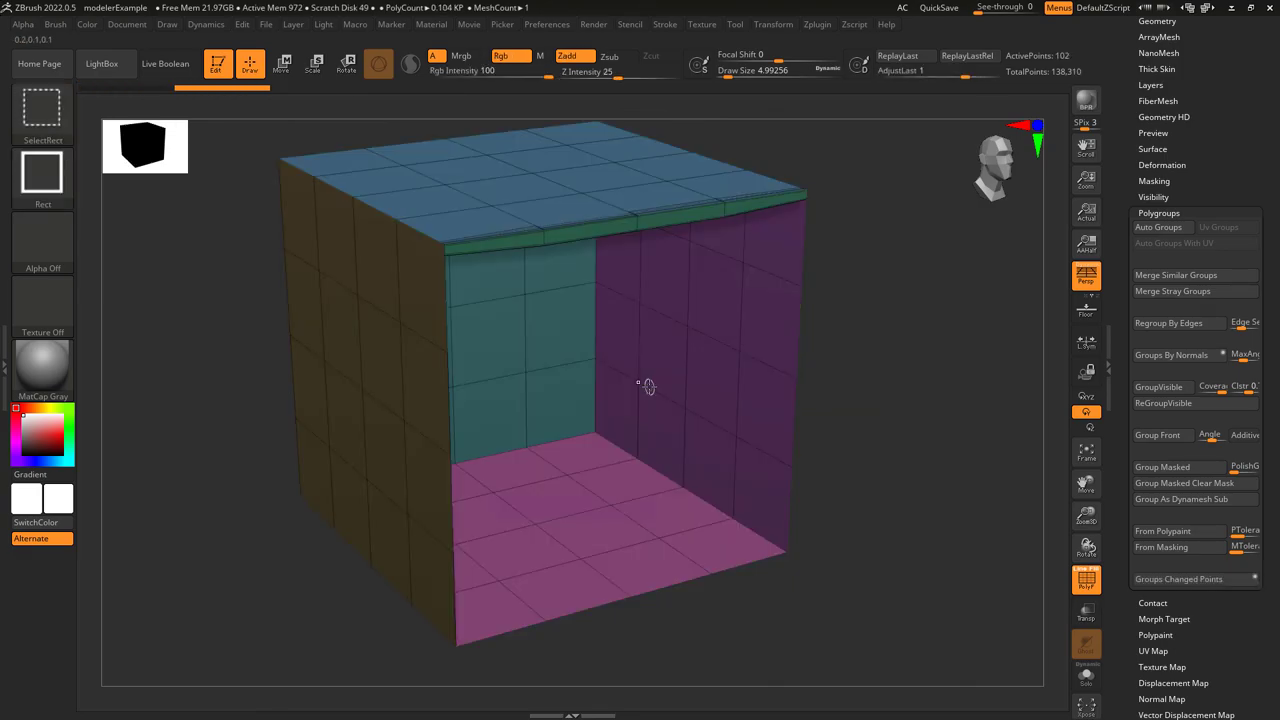
mouse_move(862, 464)
left_mouse_down()
mouse_move(885, 407)
mouse_move(880, 457)
left_mouse_up()
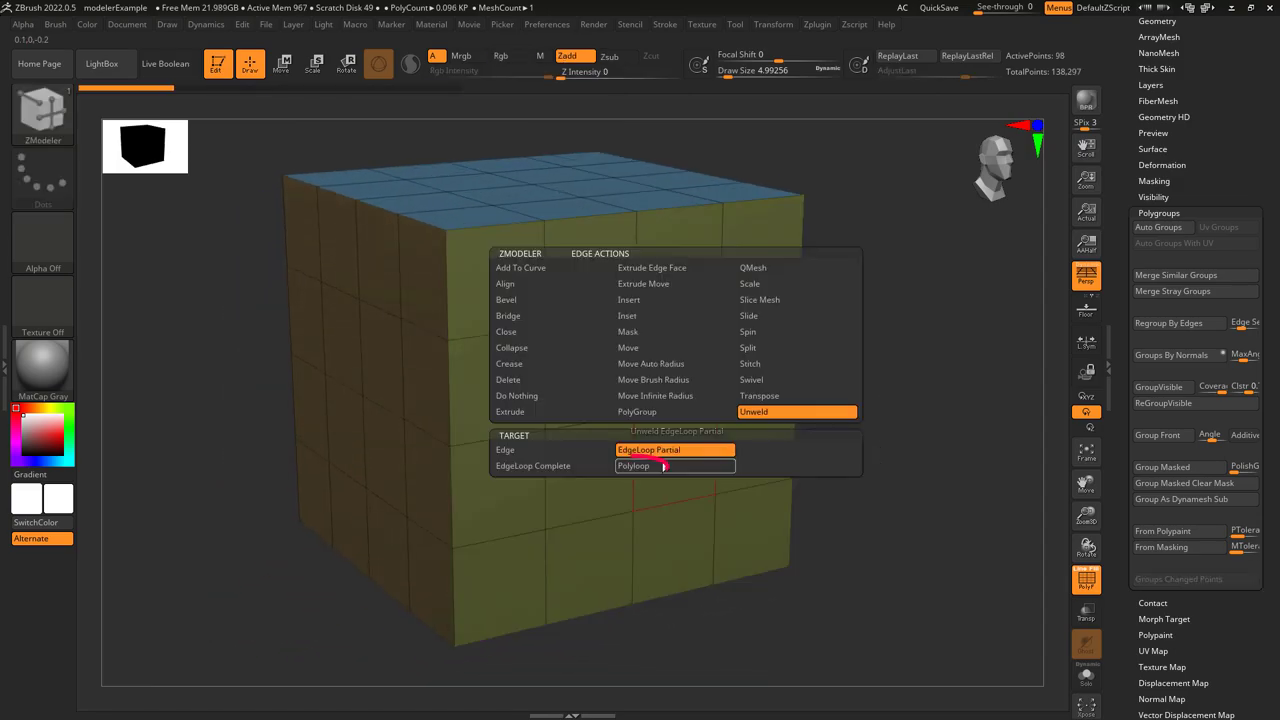
Switch Unweld to the Polyloop target and unweld a horizontal polyloop around the olive cube
left_click(663, 466)
key("ctrl+z")
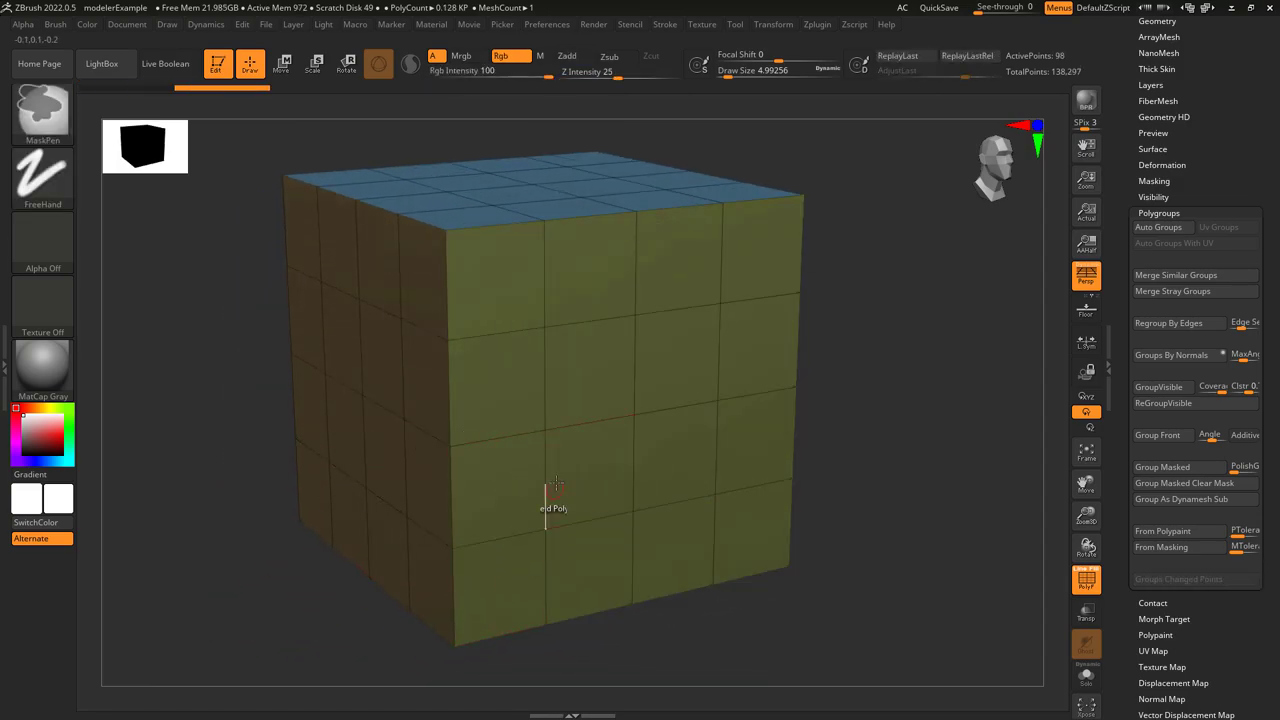
left_click(550, 442)
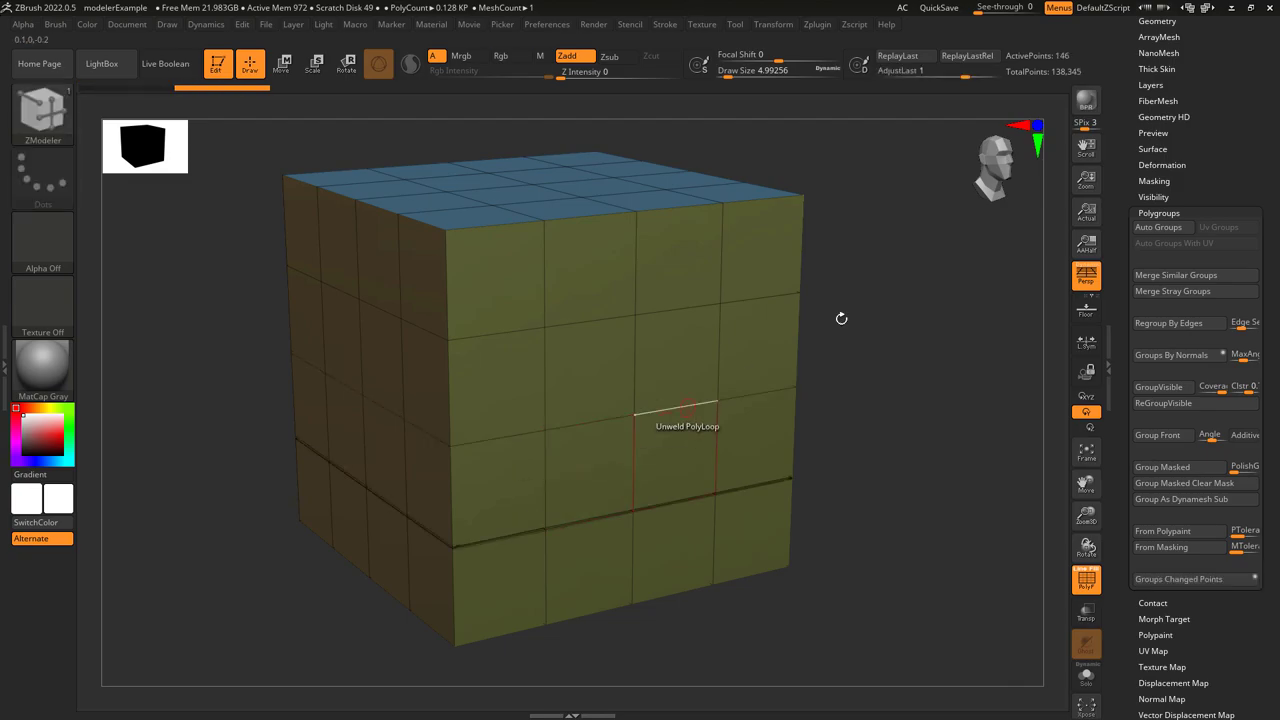